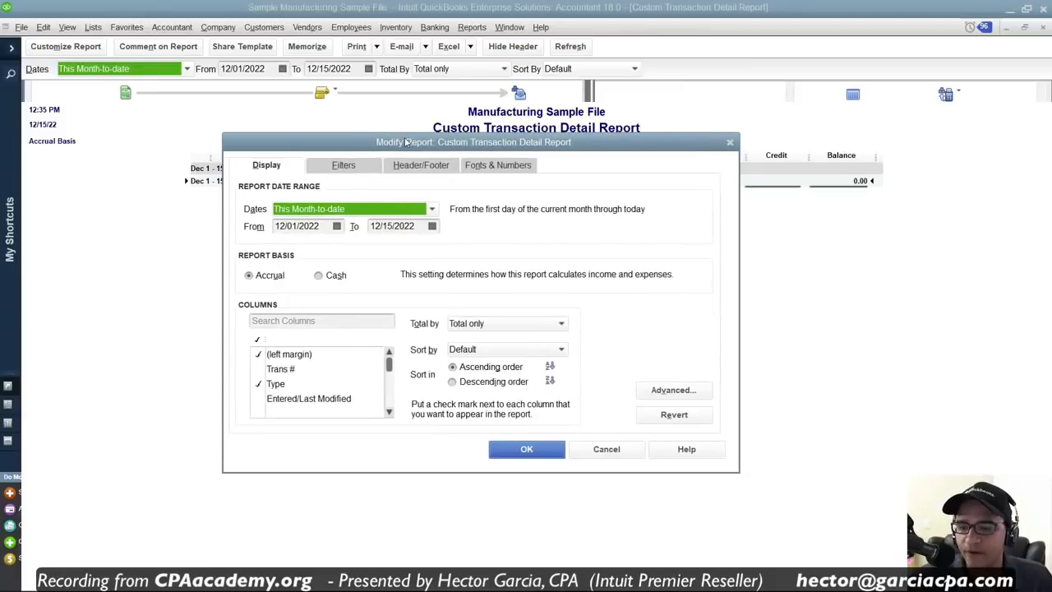
Set the report's date range to This Fiscal Year and its Detail Level filter to Summary only
{"action": "left_click", "coordinate": [302, 212]}
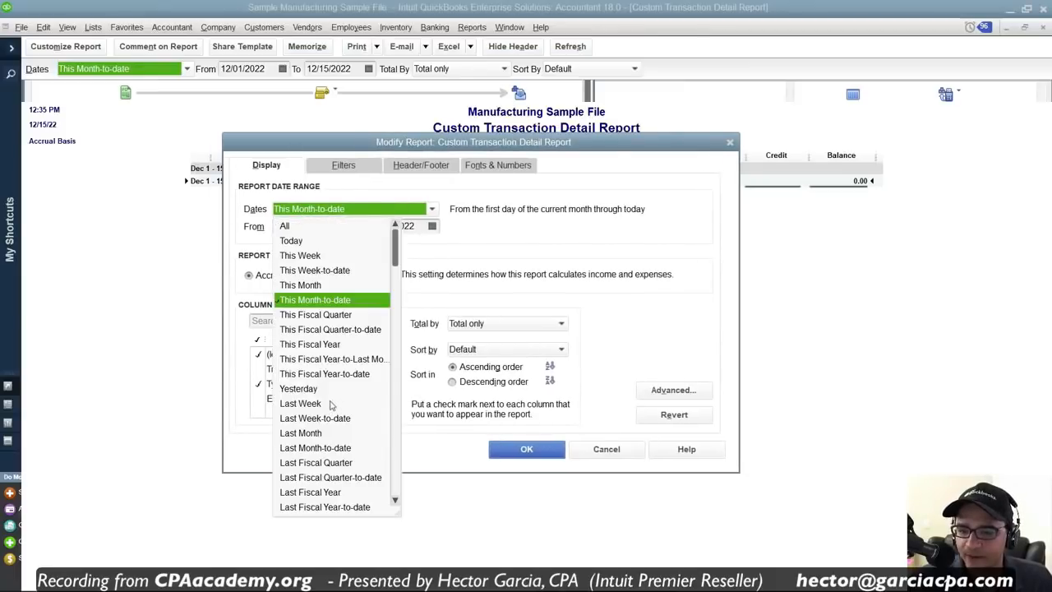
{"action": "left_click", "coordinate": [309, 344]}
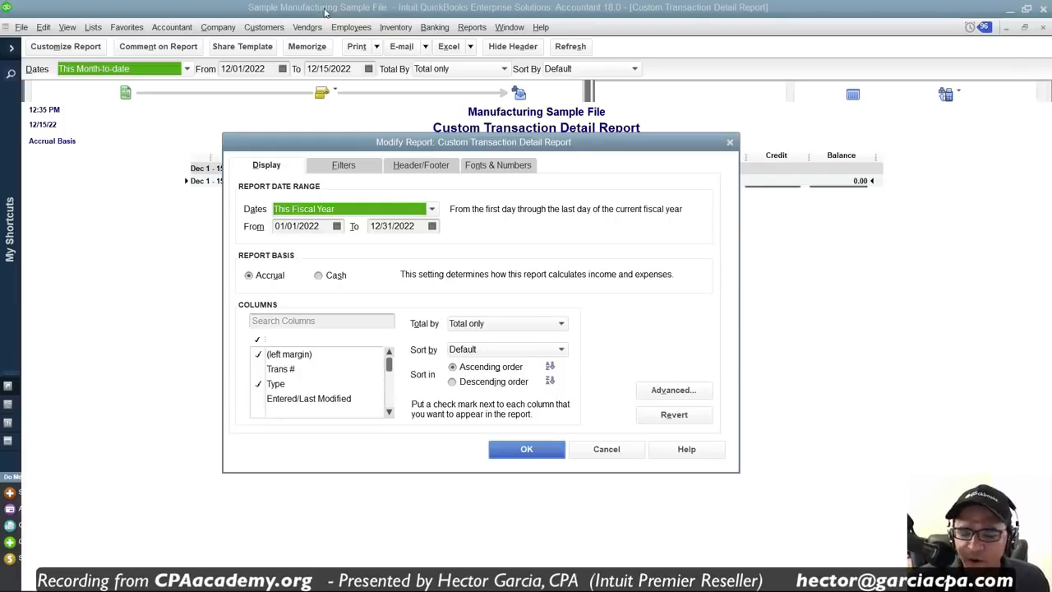
{"action": "left_click", "coordinate": [348, 167]}
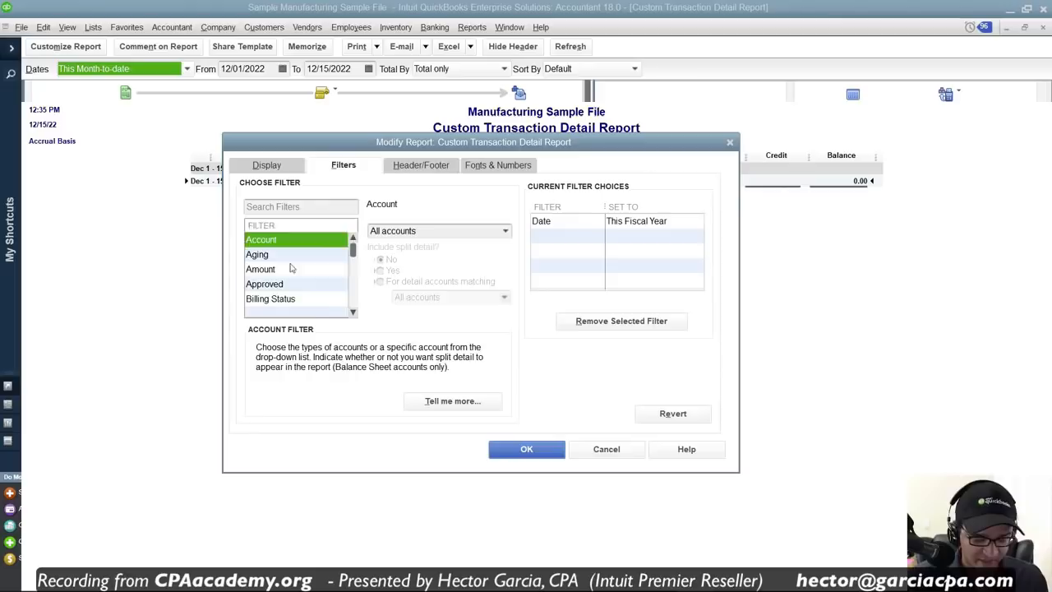
{"action": "left_click", "coordinate": [290, 269]}
{"action": "scroll", "coordinate": [290, 266], "scroll_direction": "down", "scroll_amount": 2}
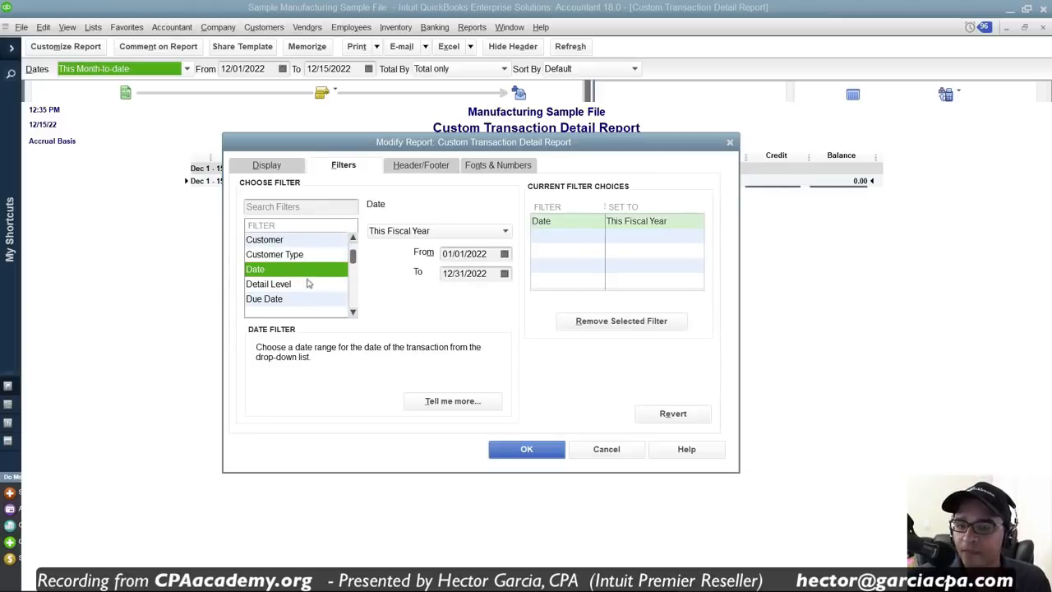
{"action": "left_click", "coordinate": [295, 287]}
{"action": "left_click", "coordinate": [405, 249]}
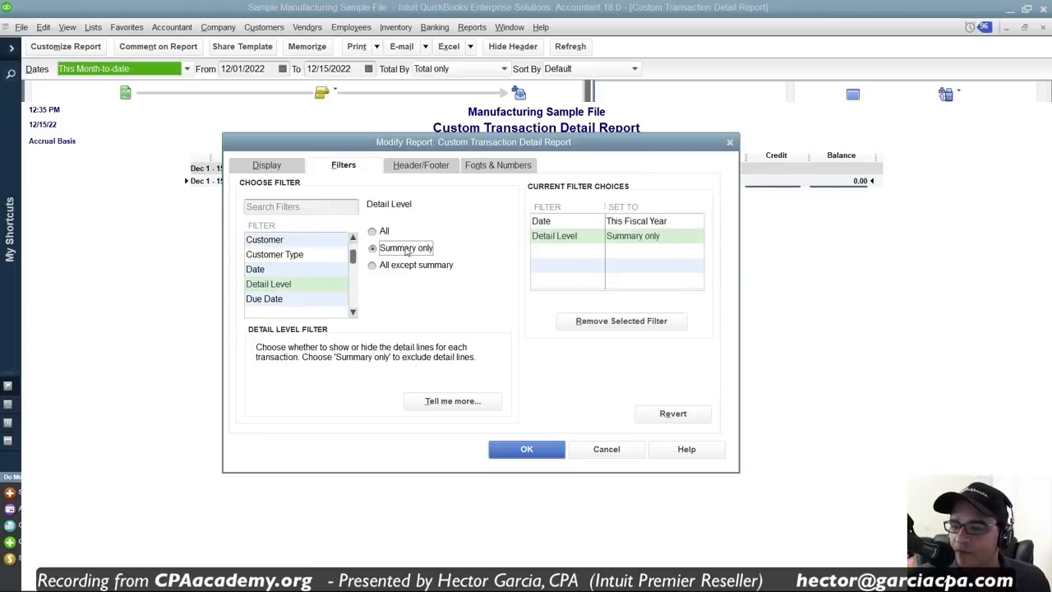
Examine which transaction types the TransactionType filter offers
{"action": "left_click", "coordinate": [268, 165]}
{"action": "left_click", "coordinate": [335, 166]}
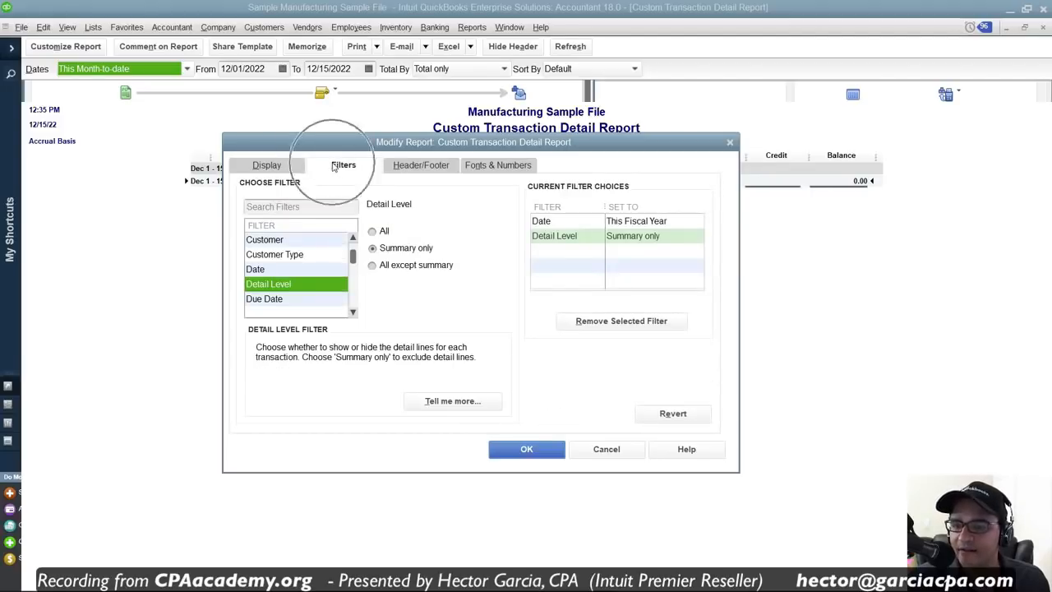
{"action": "left_click", "coordinate": [279, 256]}
{"action": "key", "text": "t"}
{"action": "left_click", "coordinate": [283, 300]}
{"action": "left_click", "coordinate": [506, 234]}
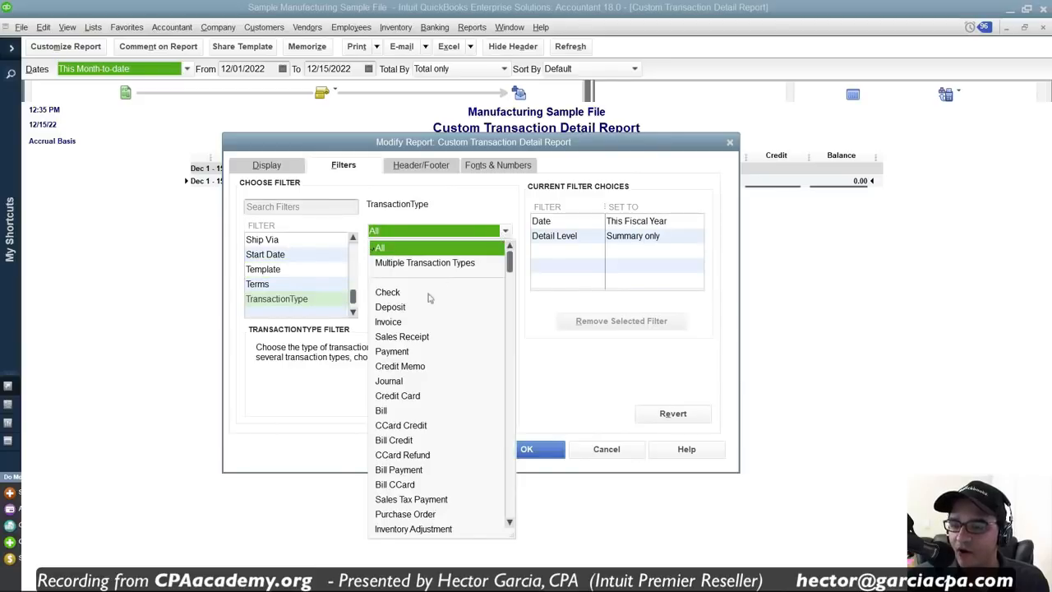
{"action": "scroll", "coordinate": [426, 448], "scroll_direction": "down", "scroll_amount": 1}
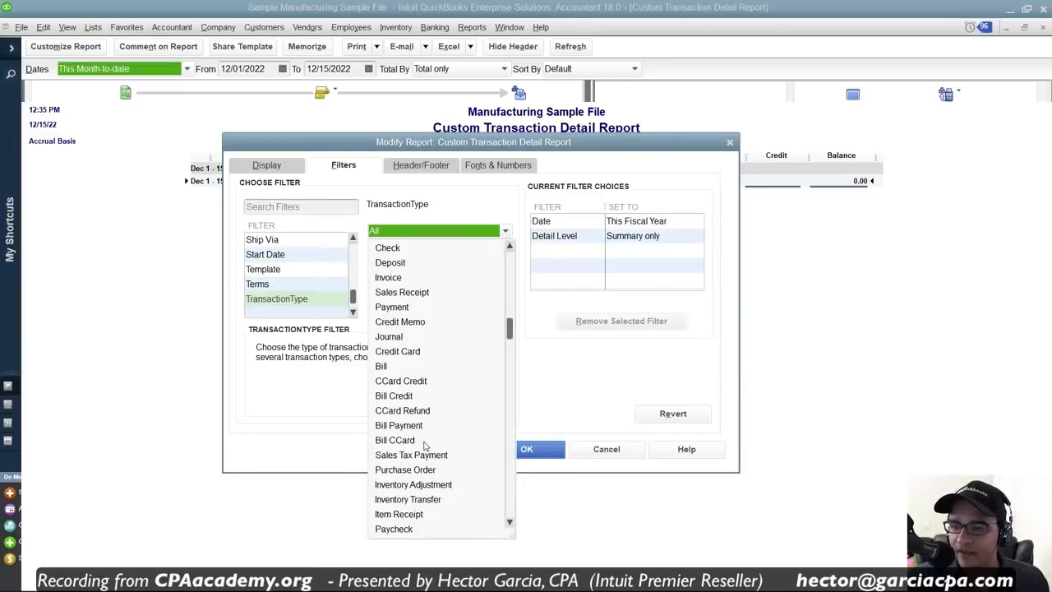
{"action": "scroll", "coordinate": [415, 397], "scroll_direction": "up", "scroll_amount": 1}
{"action": "left_click", "coordinate": [292, 306]}
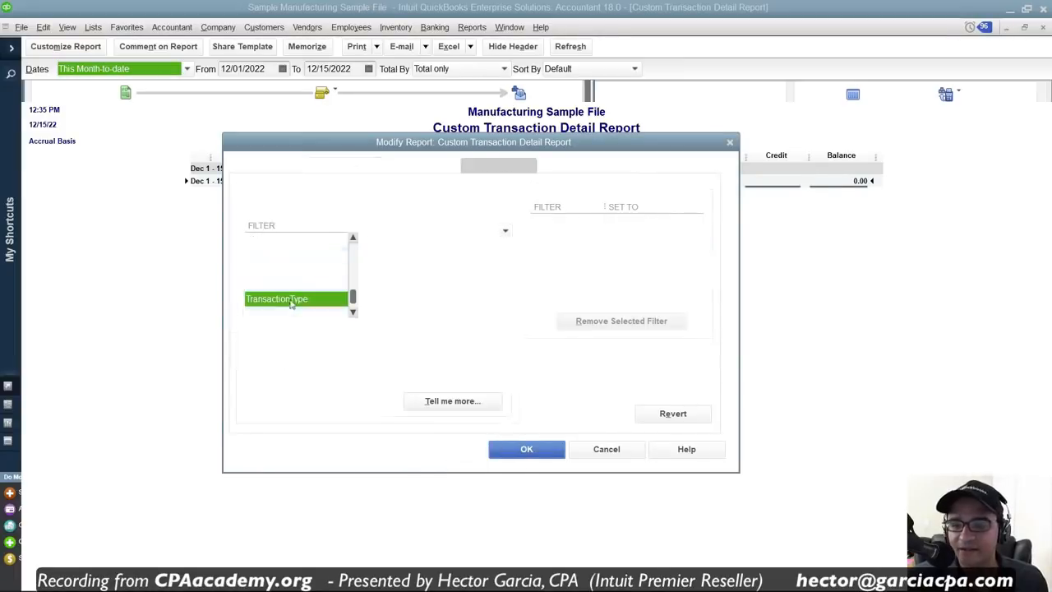
Filter the report to All accounts receivable and apply the modified report settings
{"action": "left_click_drag", "start_coordinate": [353, 303], "coordinate": [353, 242]}
{"action": "left_click", "coordinate": [297, 241]}
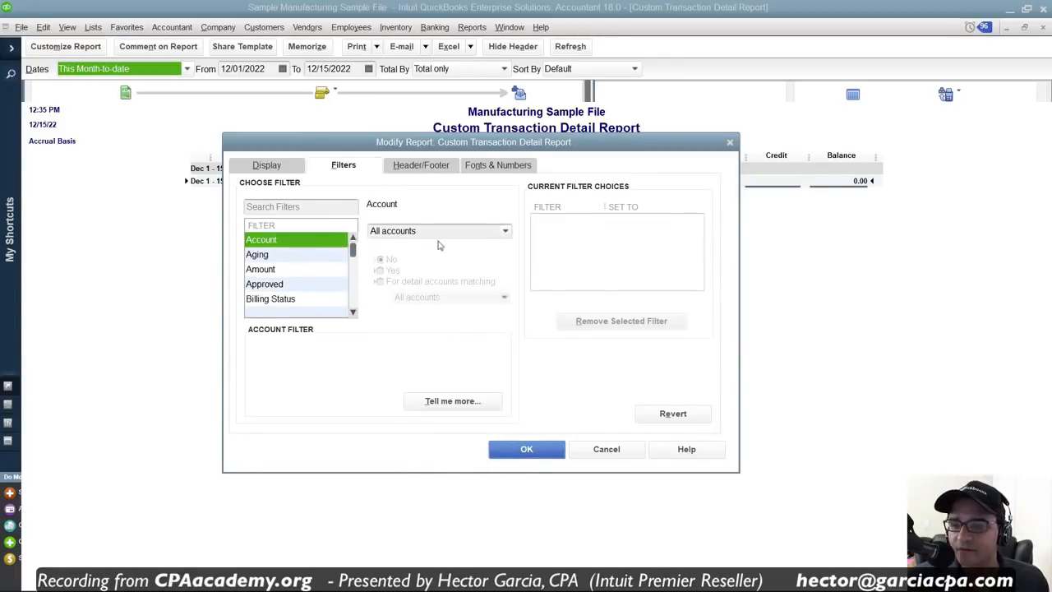
{"action": "left_click", "coordinate": [506, 231]}
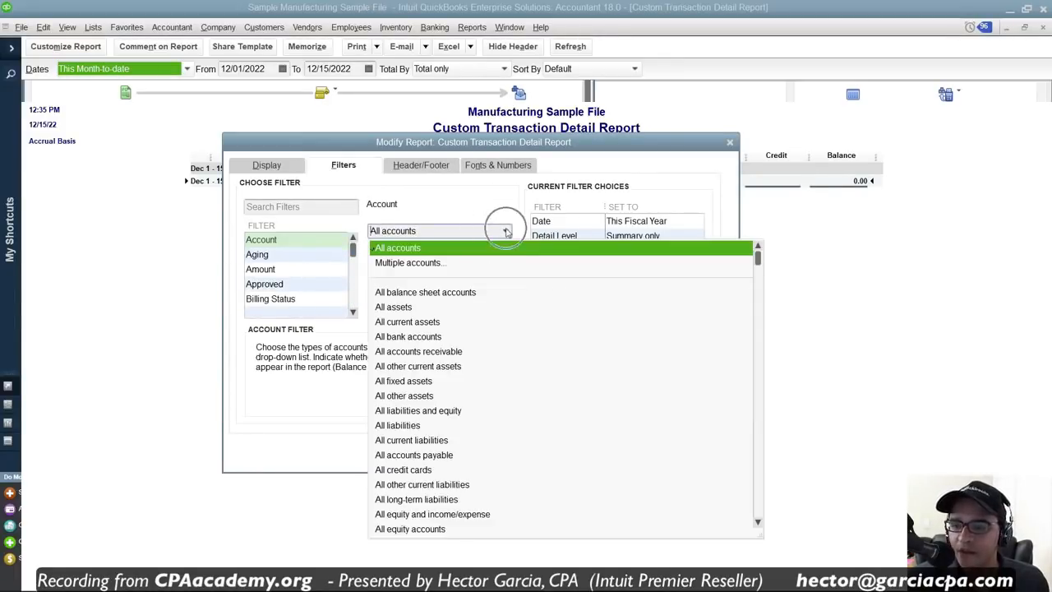
{"action": "left_click", "coordinate": [429, 352]}
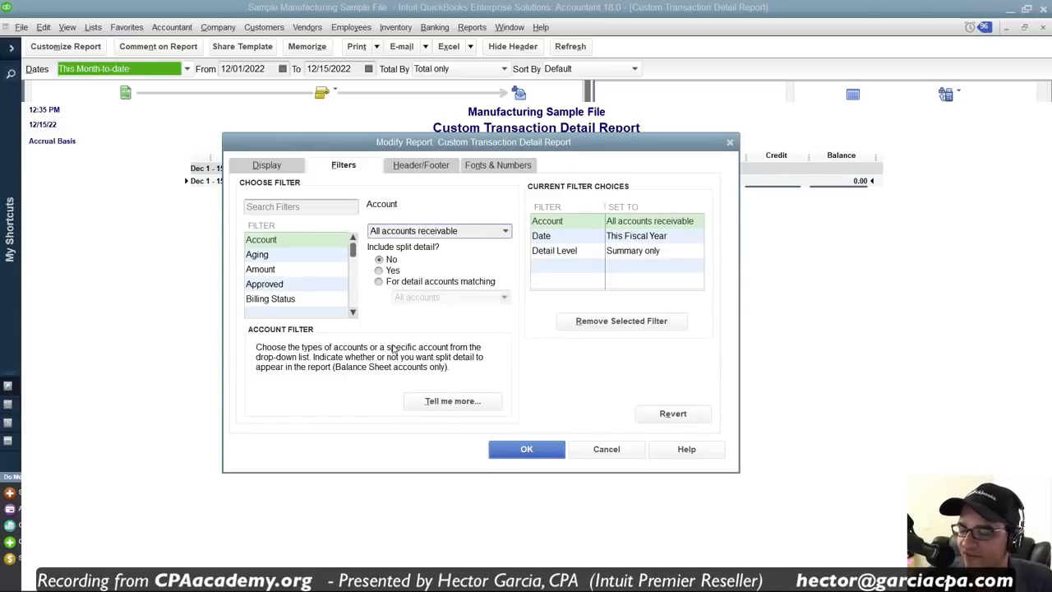
{"action": "left_click", "coordinate": [635, 252]}
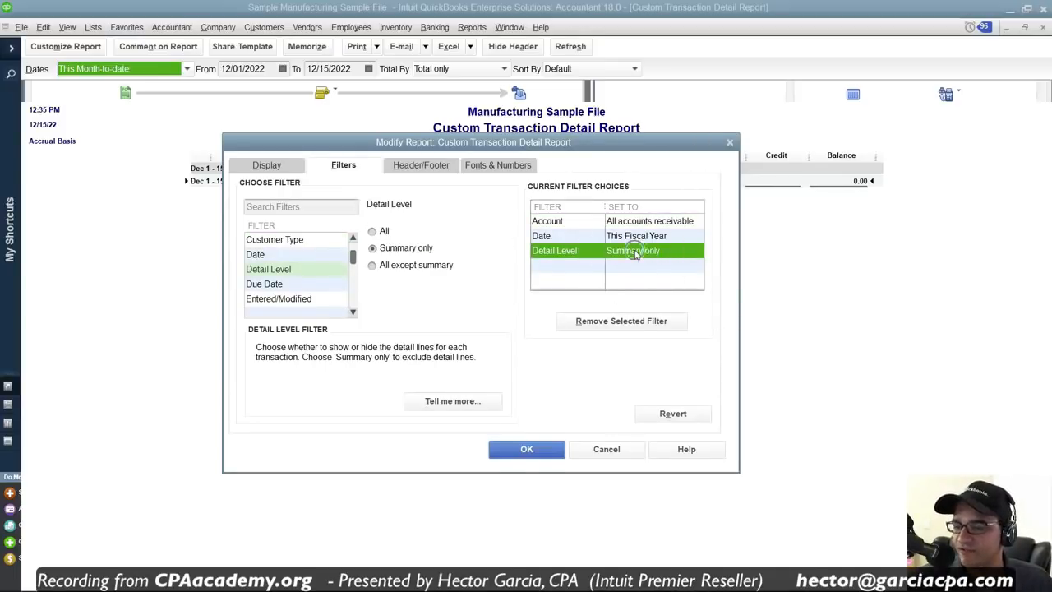
{"action": "left_click", "coordinate": [526, 449]}
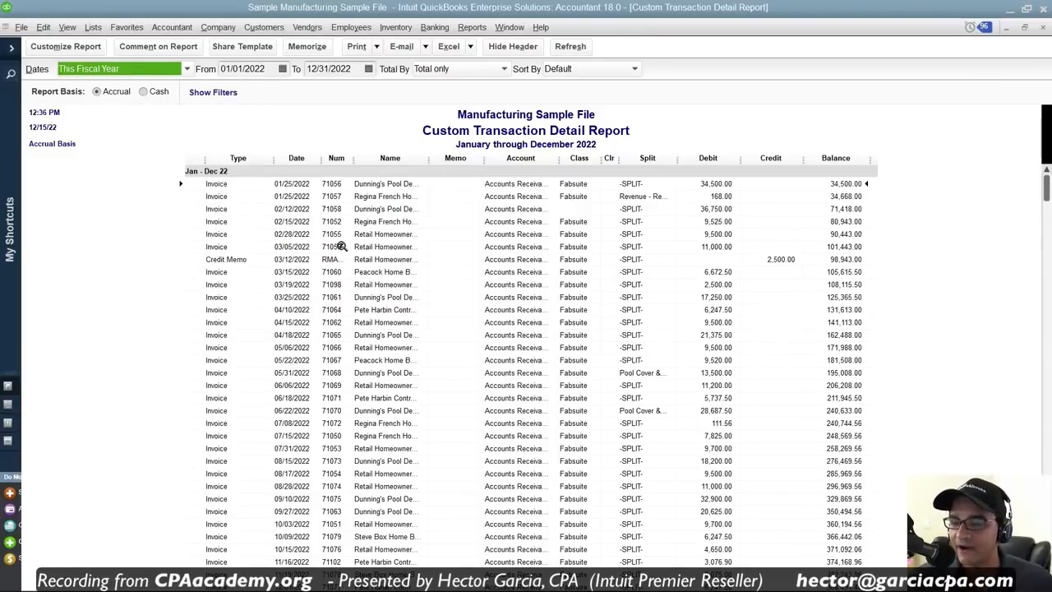
Widen the report's Name column and look through the listed transactions
{"action": "left_click_drag", "start_coordinate": [430, 162], "coordinate": [492, 156]}
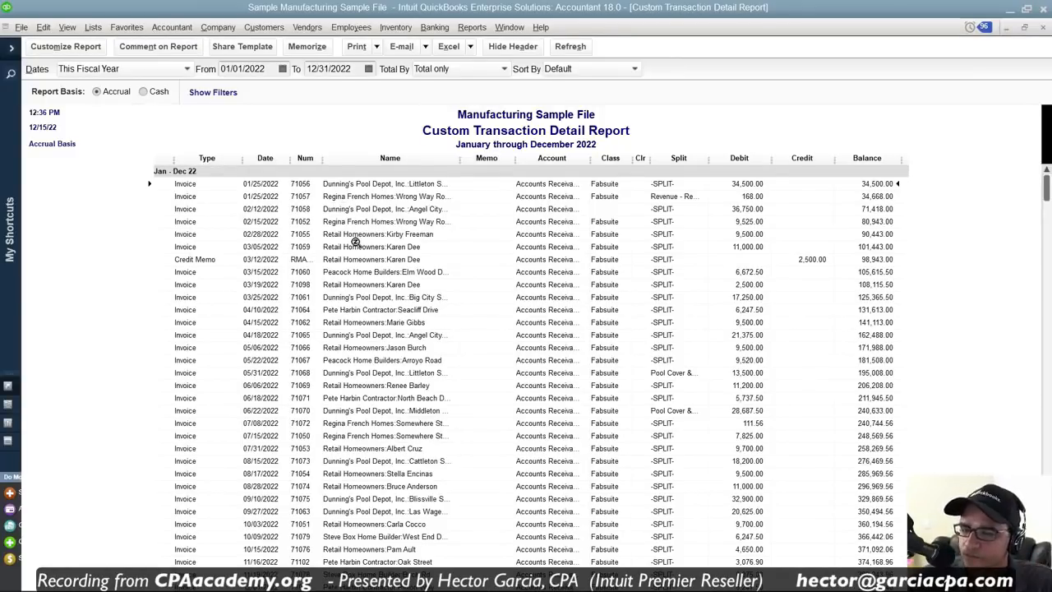
{"action": "scroll", "coordinate": [351, 308], "scroll_direction": "down", "scroll_amount": 1}
{"action": "scroll", "coordinate": [350, 305], "scroll_direction": "down", "scroll_amount": 5}
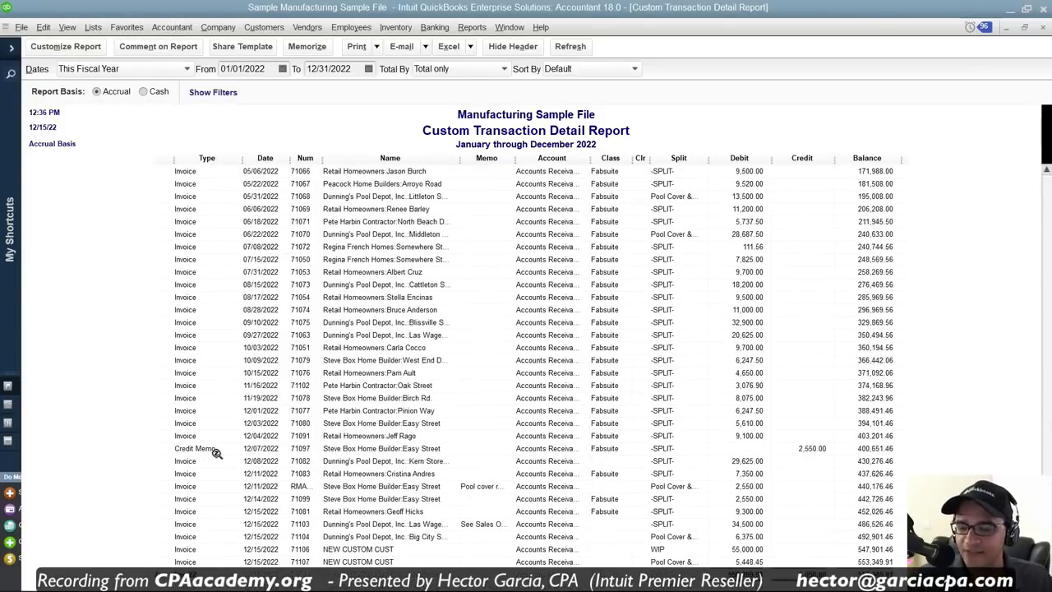
{"action": "scroll", "coordinate": [217, 448], "scroll_direction": "up", "scroll_amount": 5}
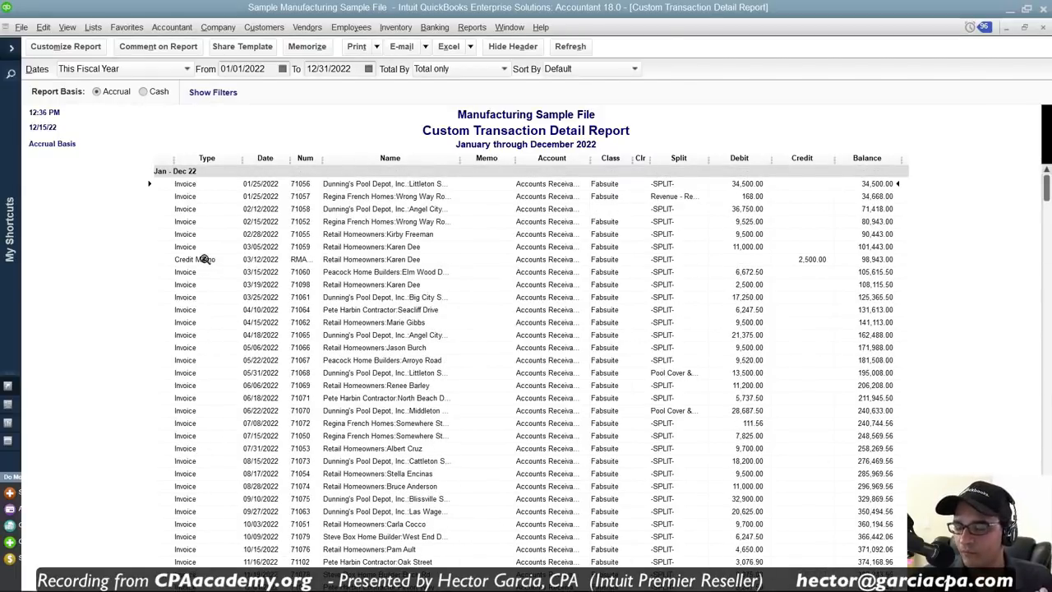
Reopen the report customization and set the Account filter to All accounts
{"action": "left_click", "coordinate": [62, 47]}
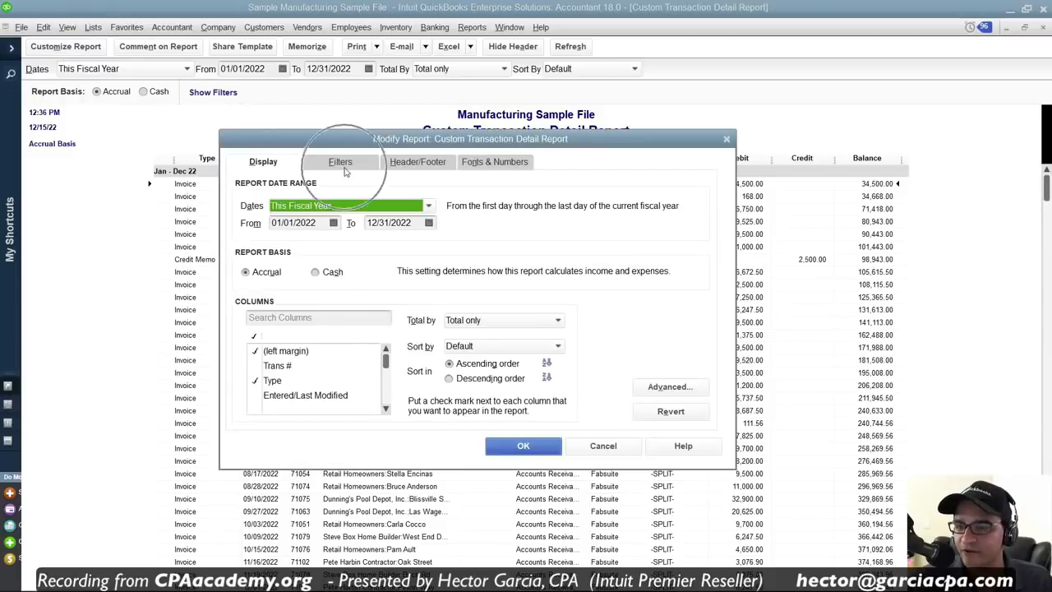
{"action": "left_click", "coordinate": [340, 162]}
{"action": "left_click", "coordinate": [465, 227]}
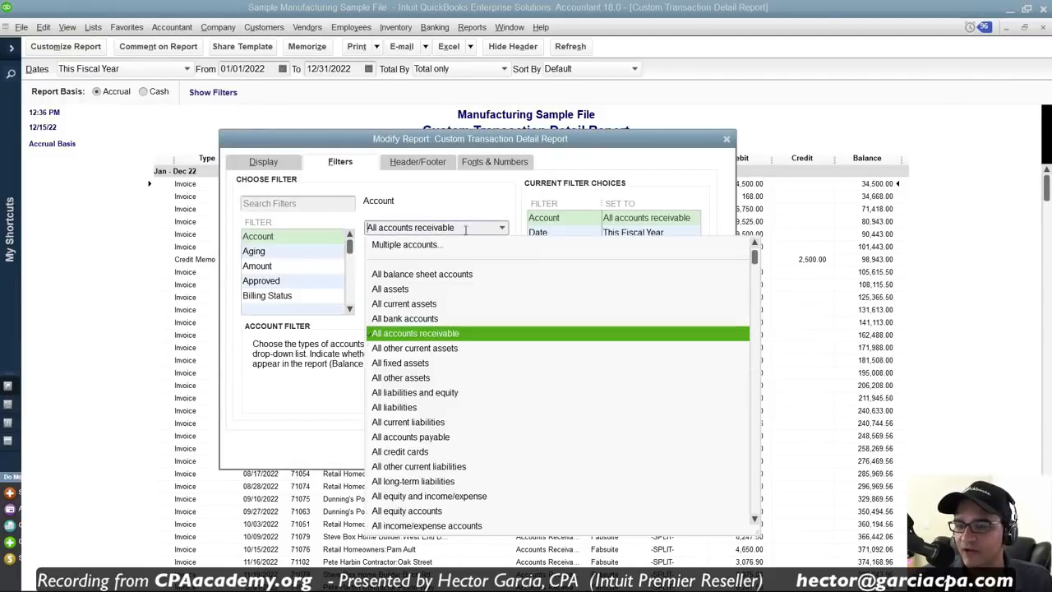
{"action": "scroll", "coordinate": [507, 257], "scroll_direction": "up", "scroll_amount": 1}
{"action": "left_click", "coordinate": [406, 246]}
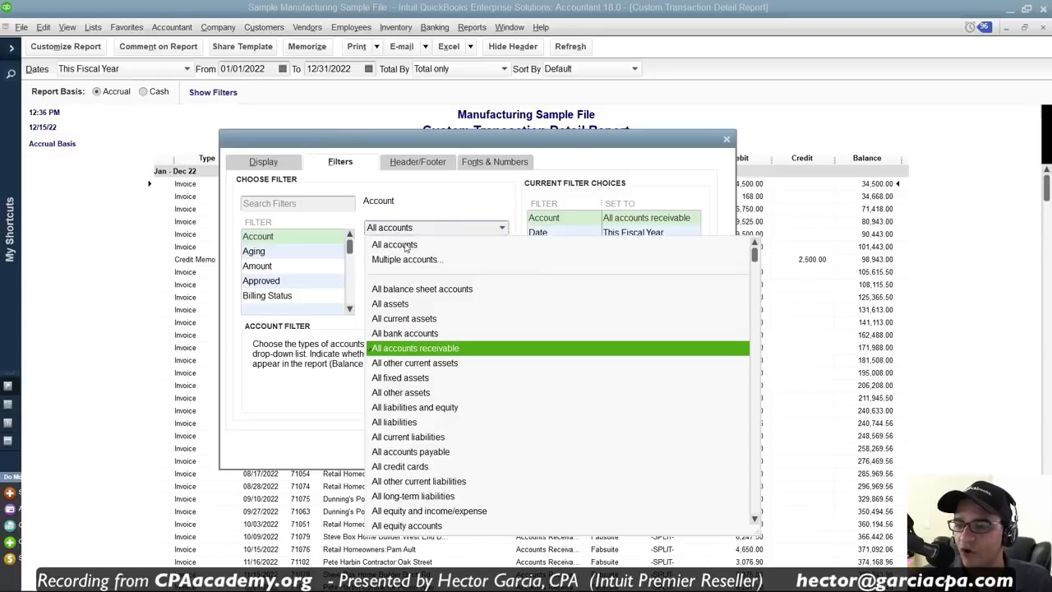
Set the TransactionType filter to Invoice and apply it to the report
{"action": "left_click", "coordinate": [267, 266]}
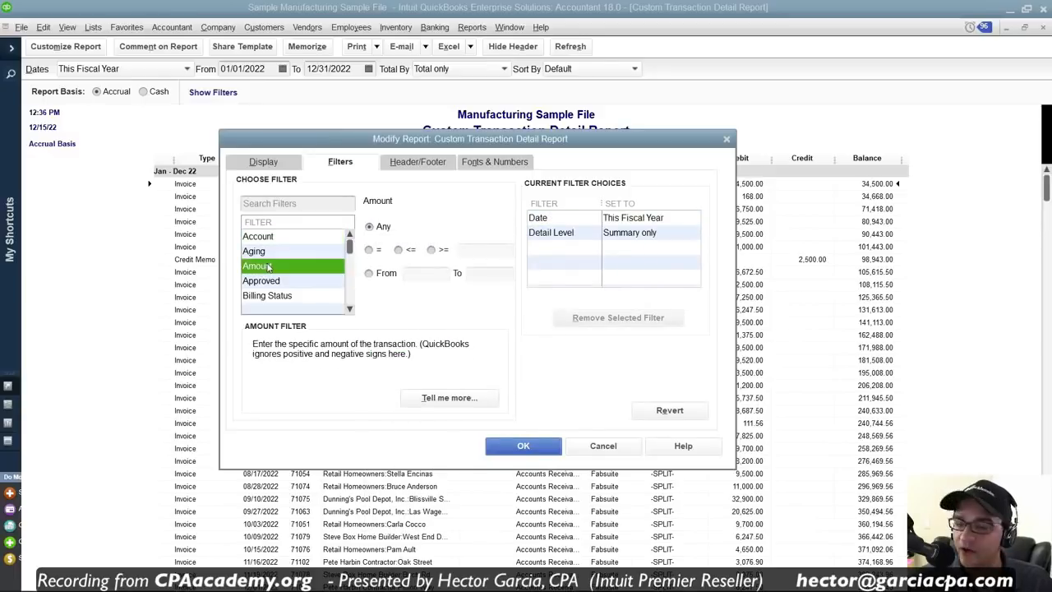
{"action": "key", "text": "t"}
{"action": "left_click", "coordinate": [298, 299]}
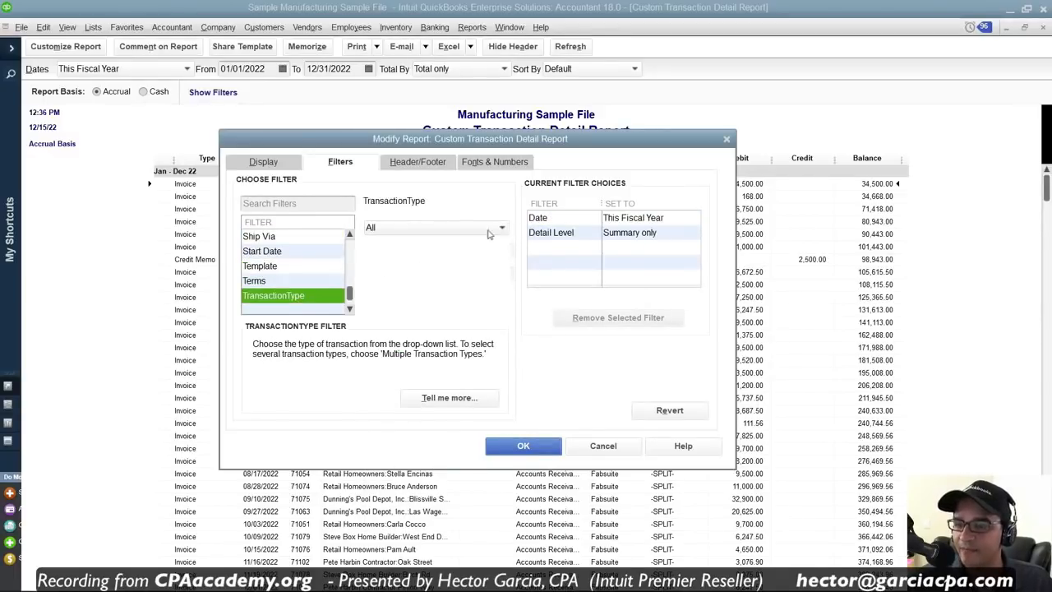
{"action": "left_click", "coordinate": [489, 234]}
{"action": "left_click", "coordinate": [402, 323]}
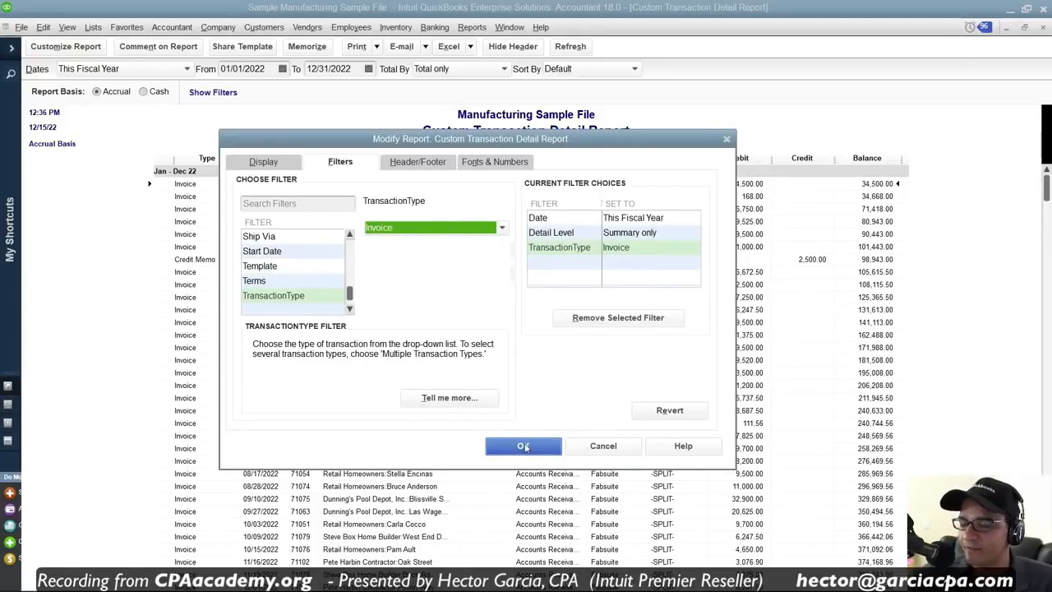
{"action": "left_click", "coordinate": [523, 445]}
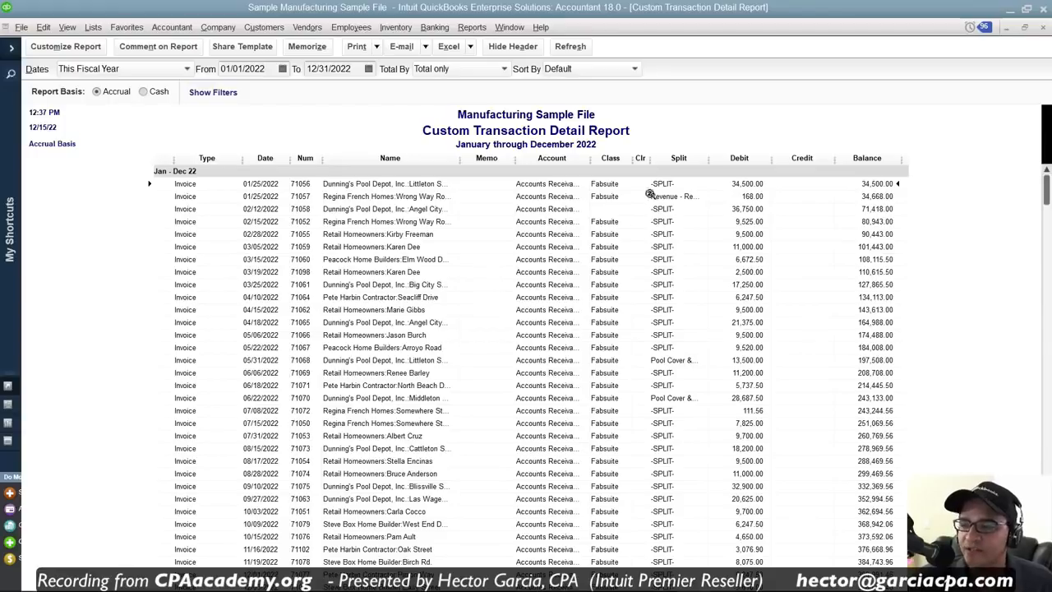
Widen the report's Split column and open the 168.00 invoice dated 01/25/2022
{"action": "double_click", "coordinate": [681, 185]}
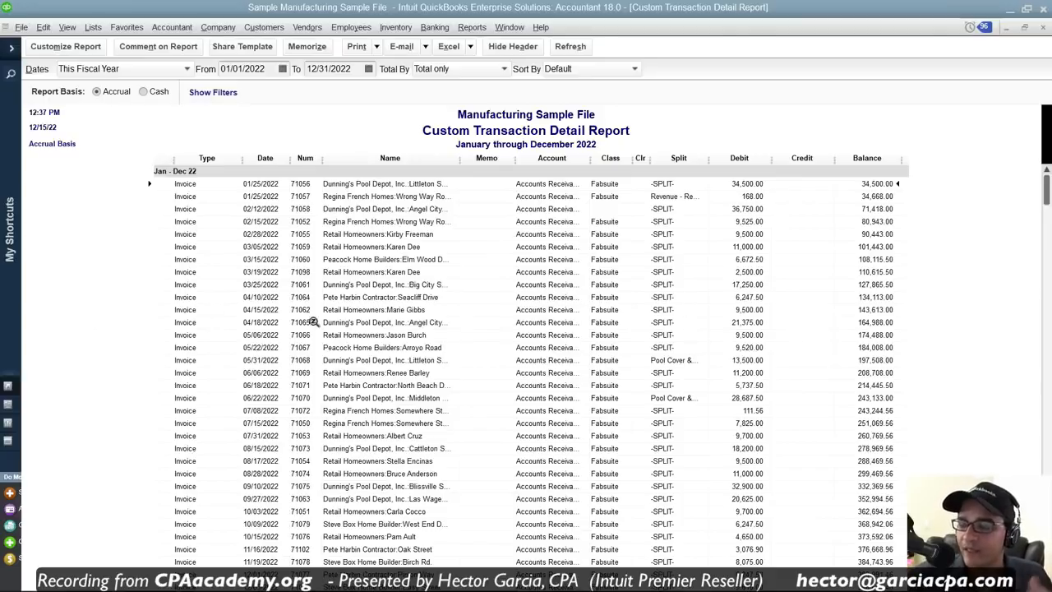
{"action": "mouse_move", "coordinate": [769, 158]}
{"action": "left_mouse_down"}
{"action": "mouse_move", "coordinate": [759, 158]}
{"action": "mouse_move", "coordinate": [770, 158]}
{"action": "left_mouse_up"}
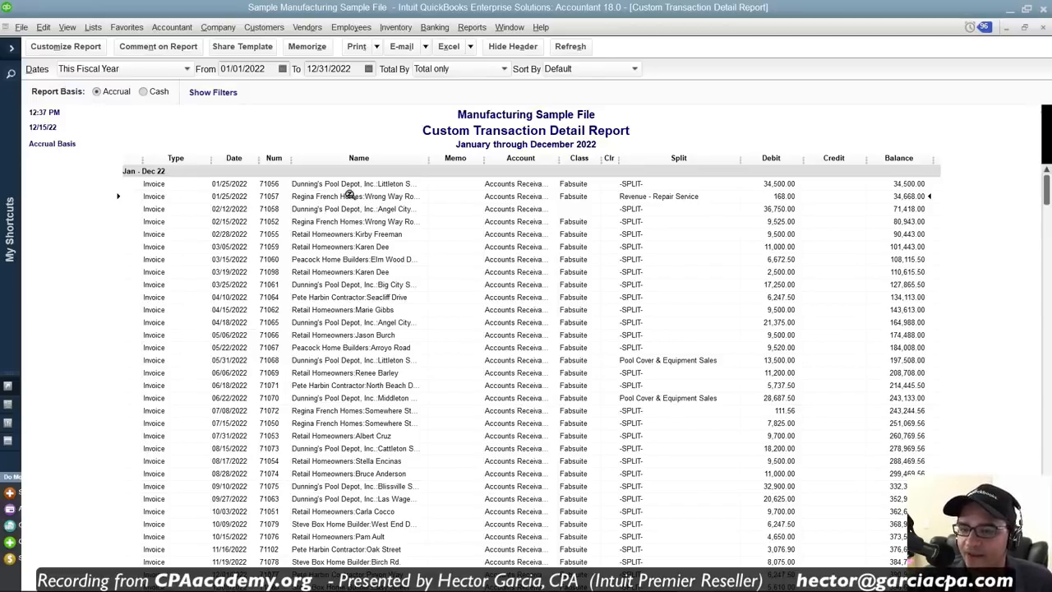
{"action": "middle_click", "coordinate": [274, 199]}
{"action": "middle_click", "coordinate": [274, 198]}
{"action": "key", "text": "ctrl"}
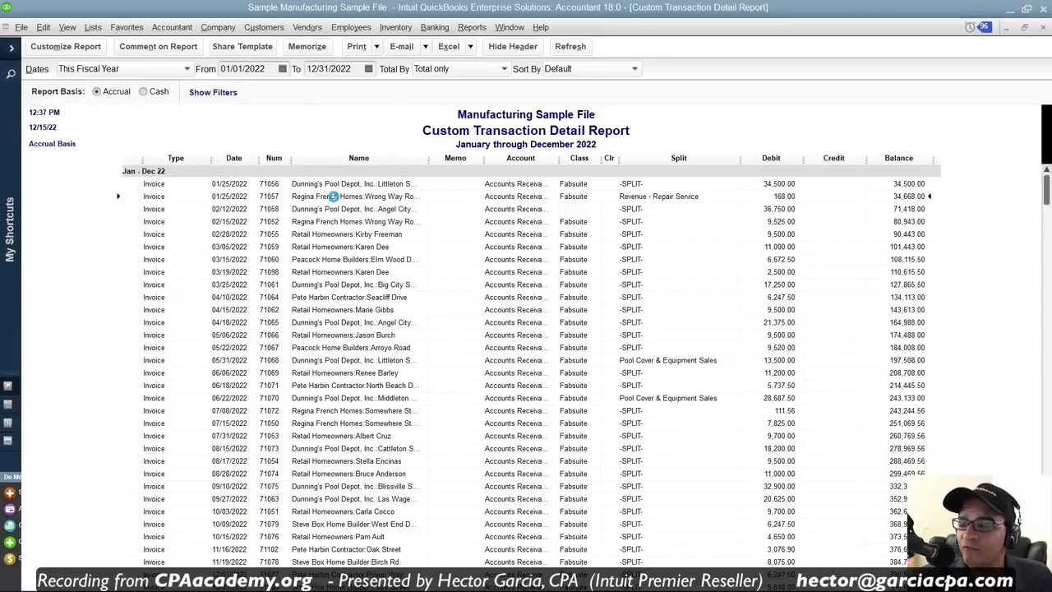
{"action": "double_click", "coordinate": [332, 196]}
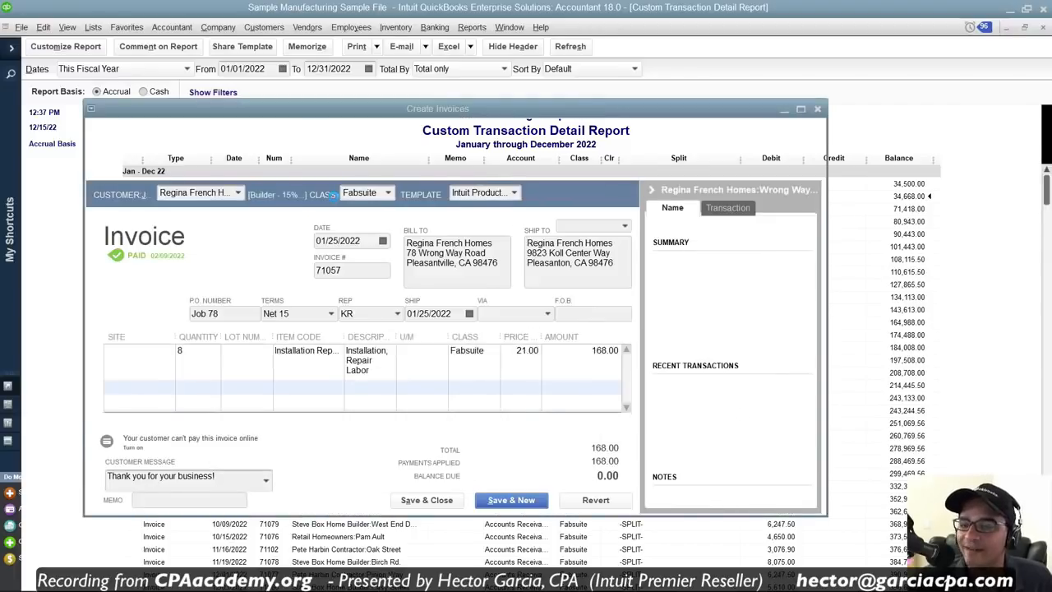
{"action": "key", "text": "Escape"}
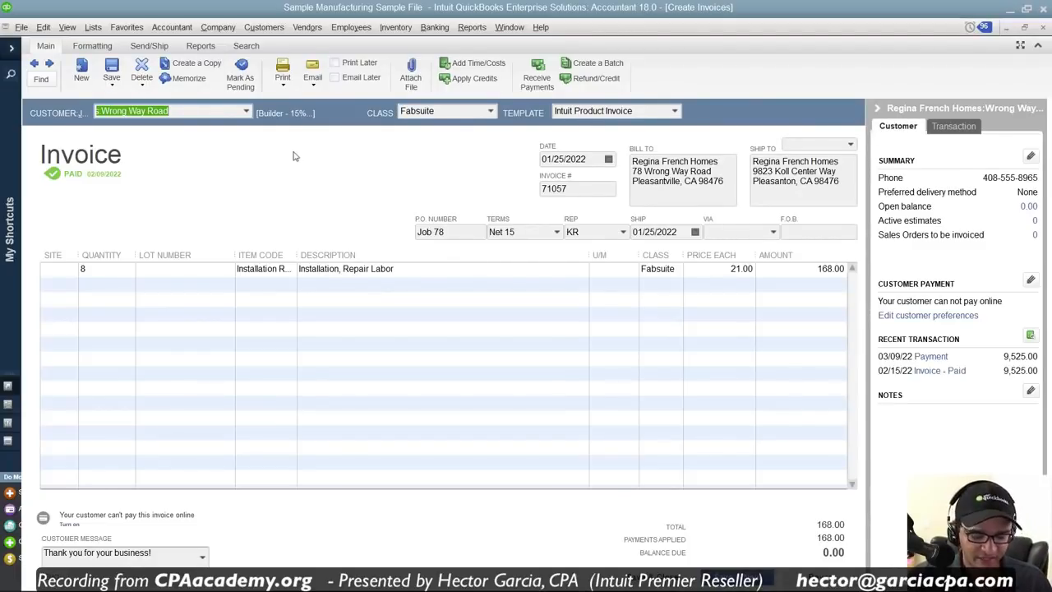
Display the transaction journal of the open invoice and widen its Account column to read both entries
{"action": "key", "text": "ctrl+y"}
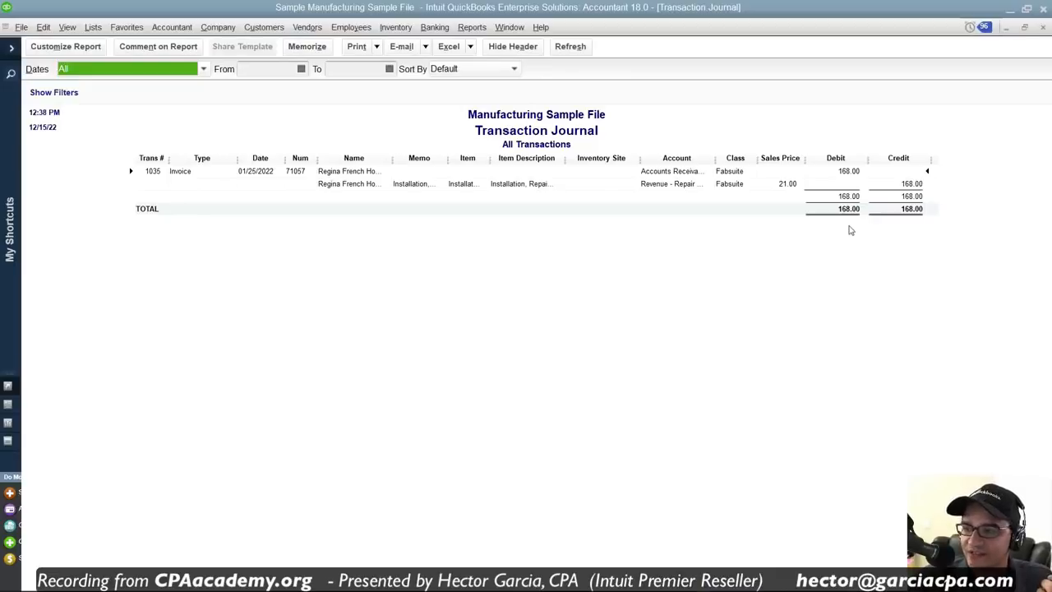
{"action": "left_click_drag", "start_coordinate": [712, 158], "coordinate": [717, 165]}
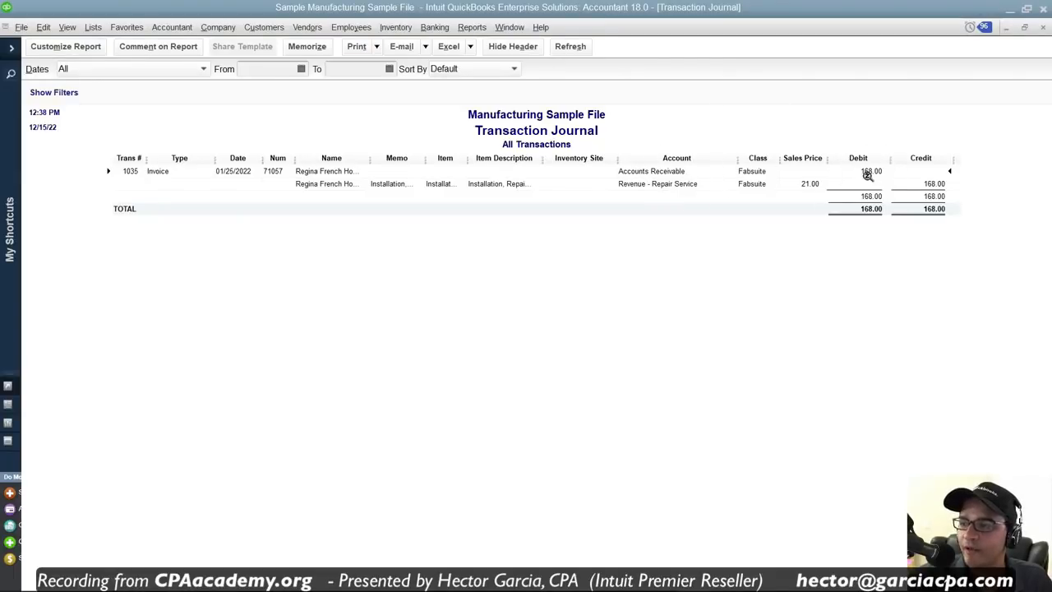
{"action": "left_click", "coordinate": [934, 185]}
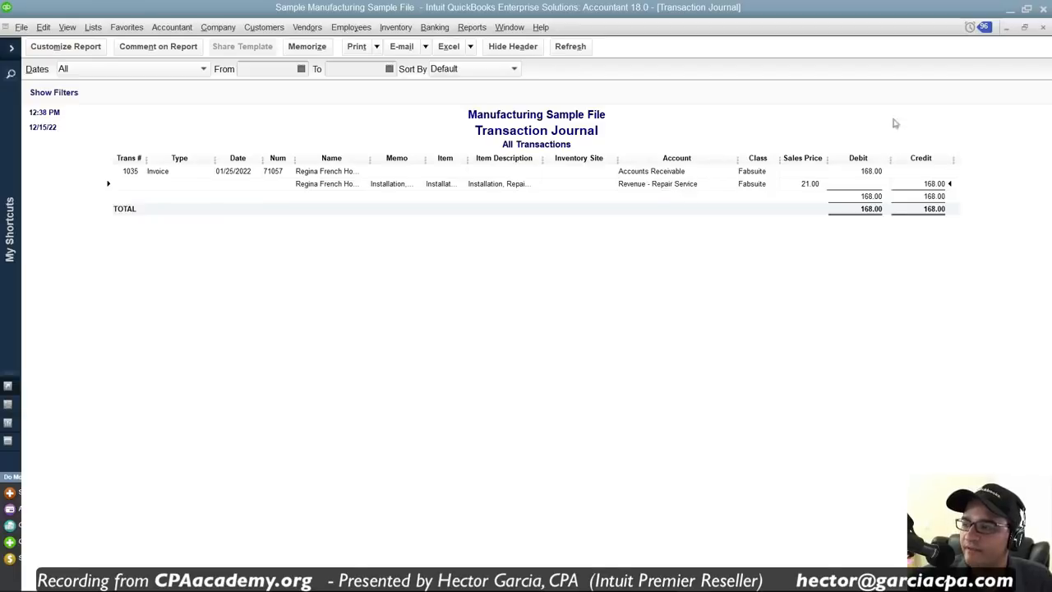
Close the transaction journal without memorizing it, and close the invoice to return to the detail report
{"action": "left_click", "coordinate": [1042, 28]}
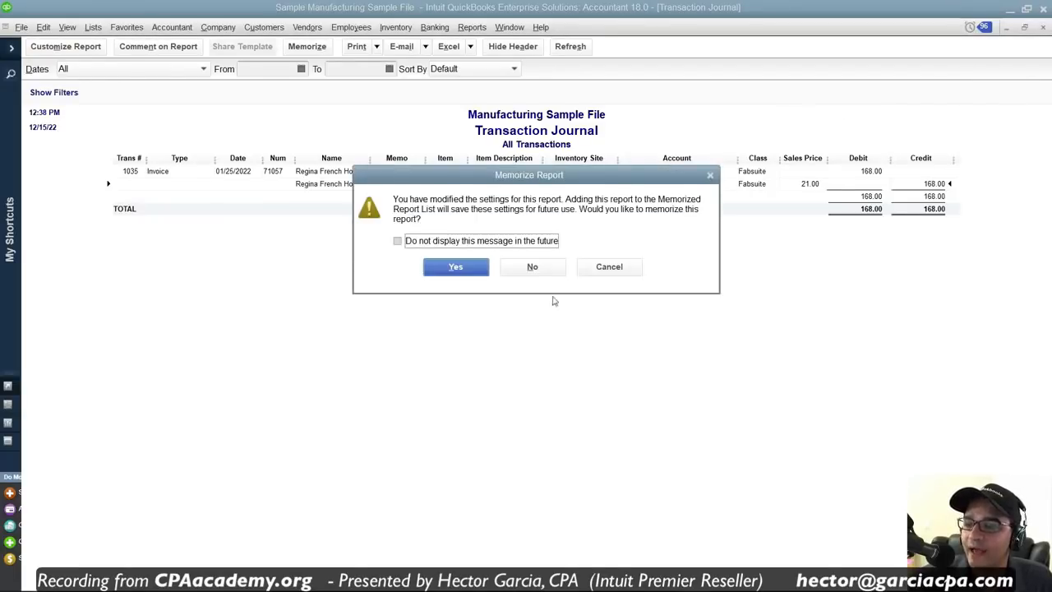
{"action": "left_click", "coordinate": [536, 268]}
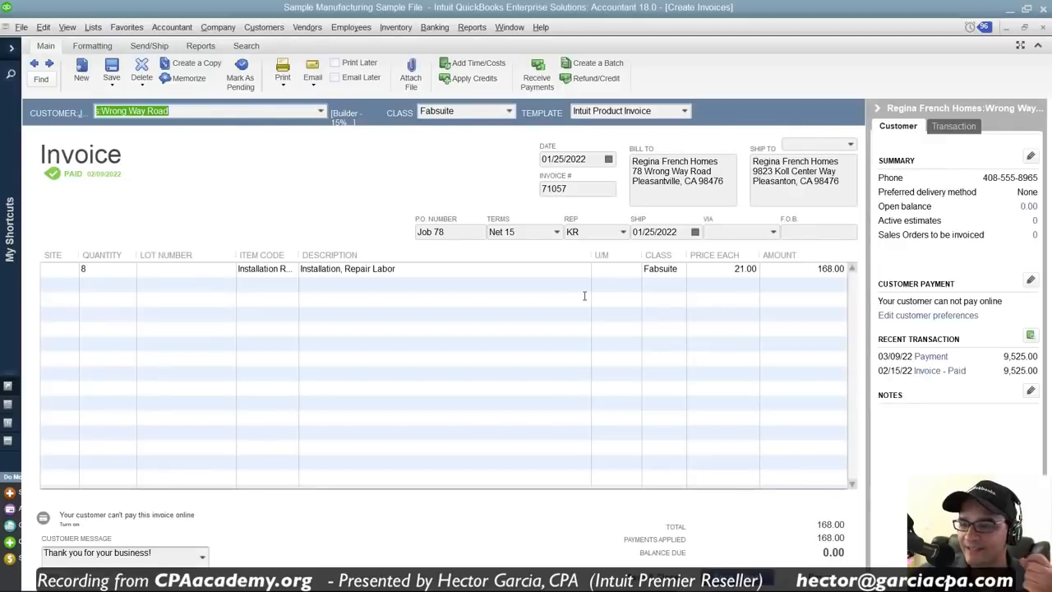
{"action": "left_click", "coordinate": [1039, 27]}
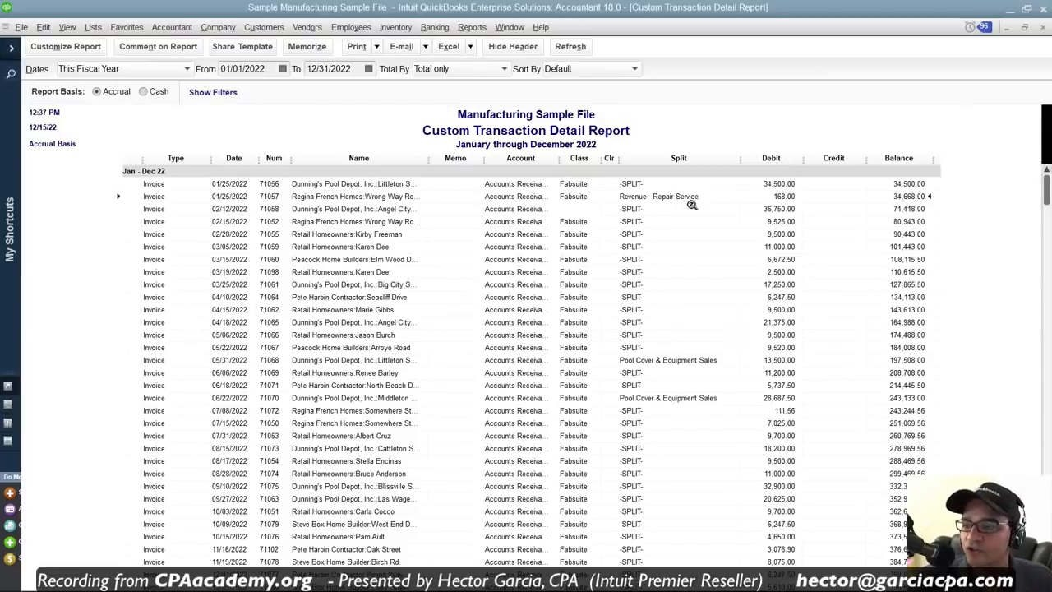
Magnify the Split column around the 34,500.00 invoice dated 01/25/2022 to examine its entry
{"action": "key", "text": "ctrl"}
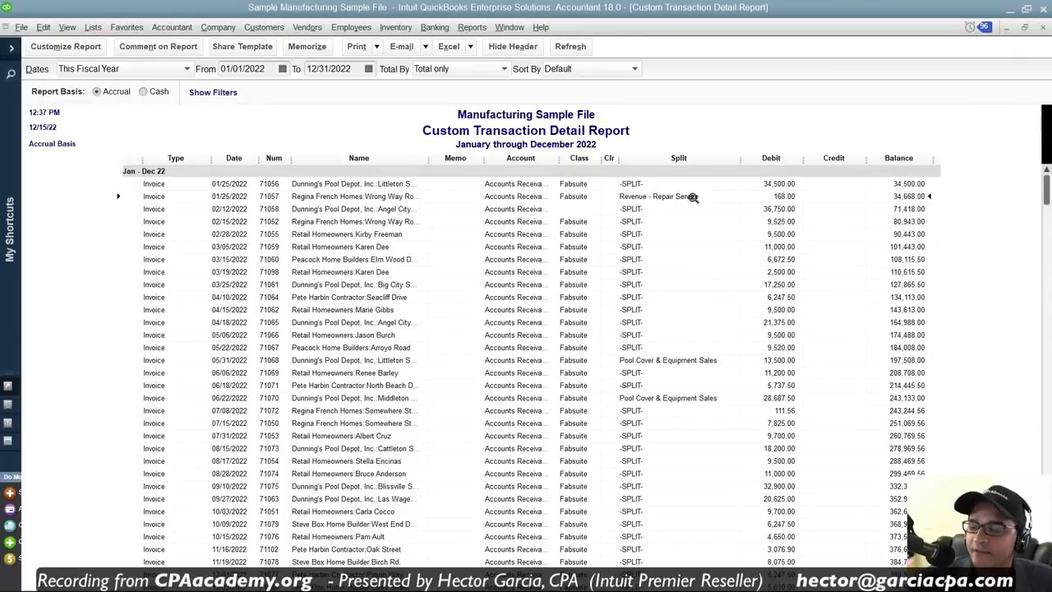
{"action": "left_click", "coordinate": [638, 184]}
{"action": "key", "text": "super+plus"}
{"action": "key", "text": "super+plus"}
{"action": "key", "text": "super+plus"}
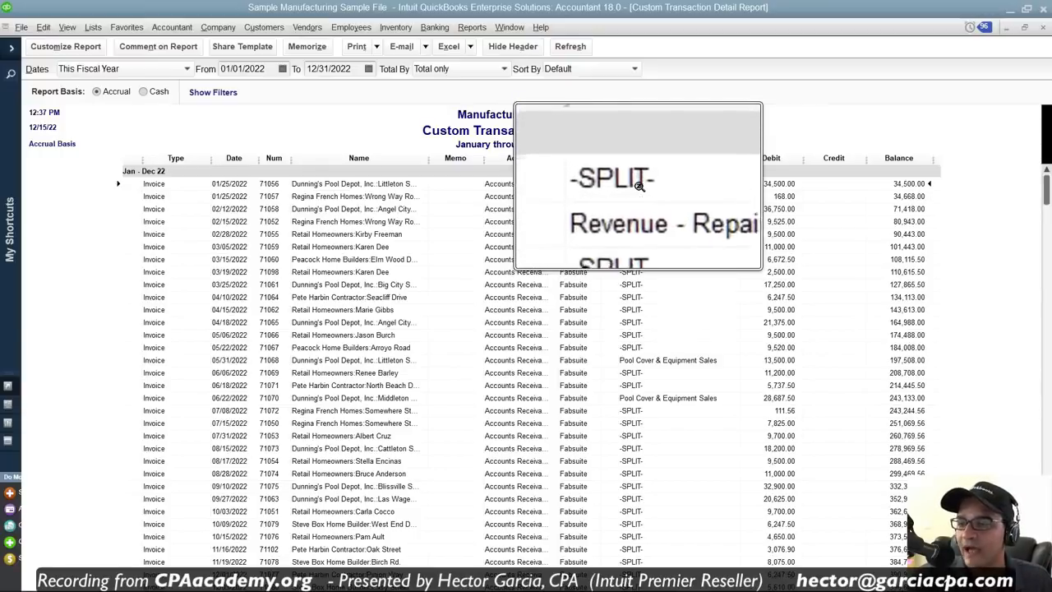
{"action": "key", "text": "super+Escape"}
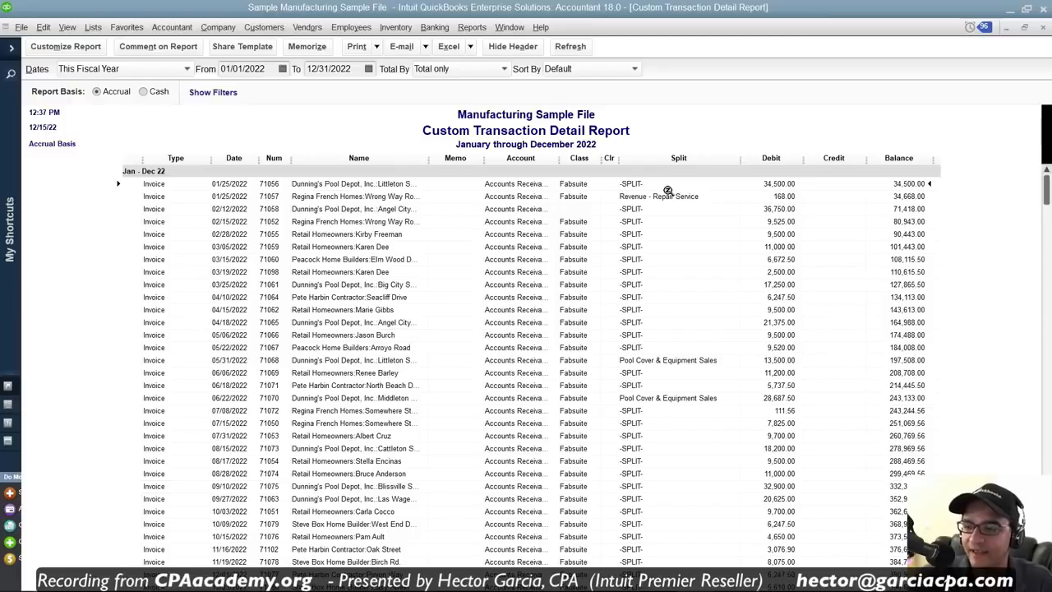
Open the 34,500.00 invoice dated 01/25/2022 to review its line items, and close it to return to the report
{"action": "double_click", "coordinate": [644, 184]}
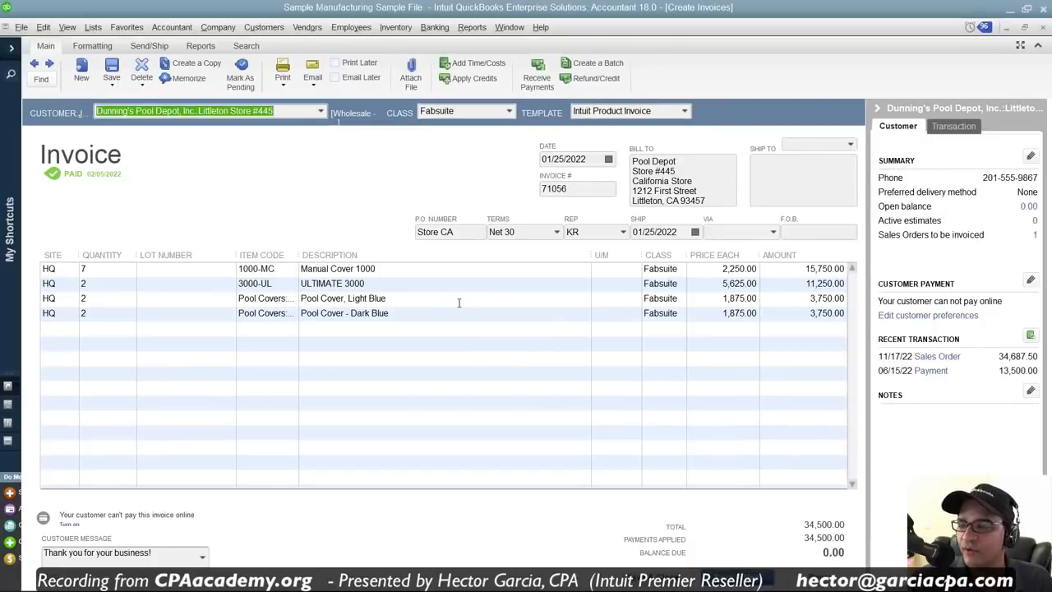
{"action": "key", "text": "Escape"}
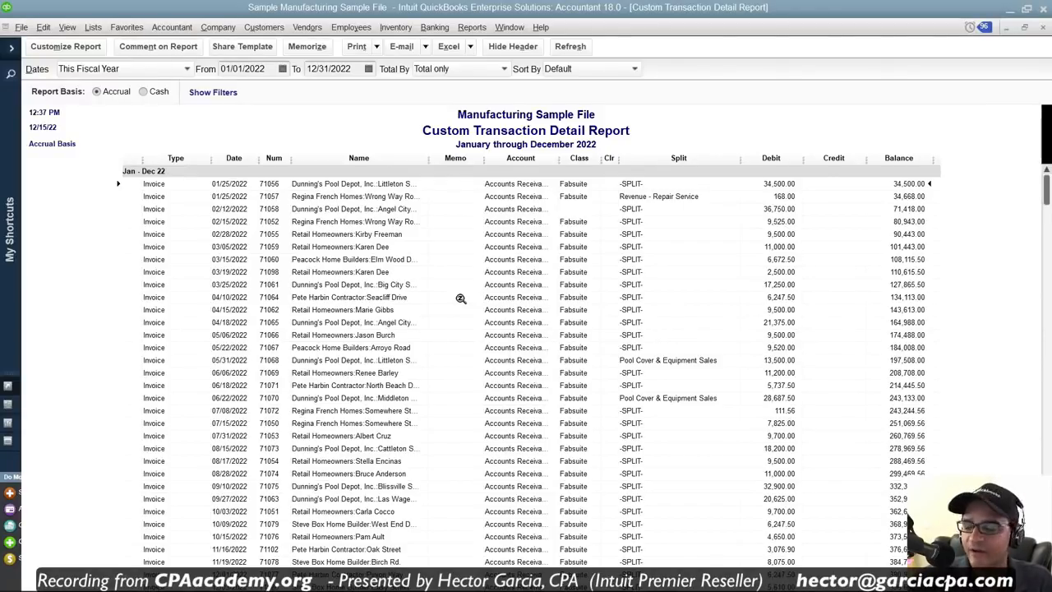
{"action": "left_click", "coordinate": [705, 199]}
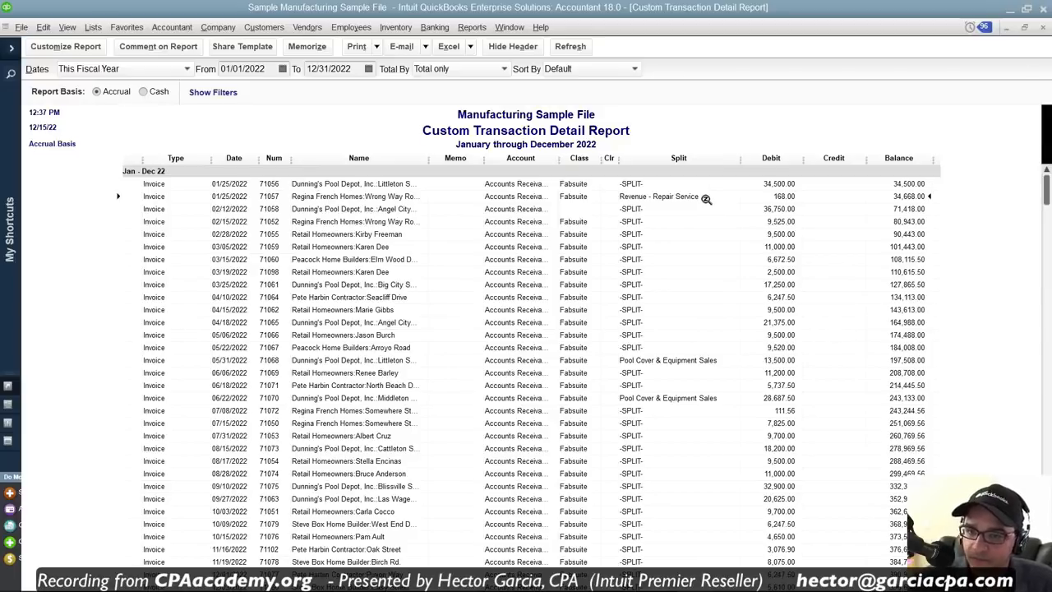
Change the report's Detail Level filter to All except summary, moving the Modify Report dialog aside to see the invoice numbers
{"action": "left_click", "coordinate": [66, 46]}
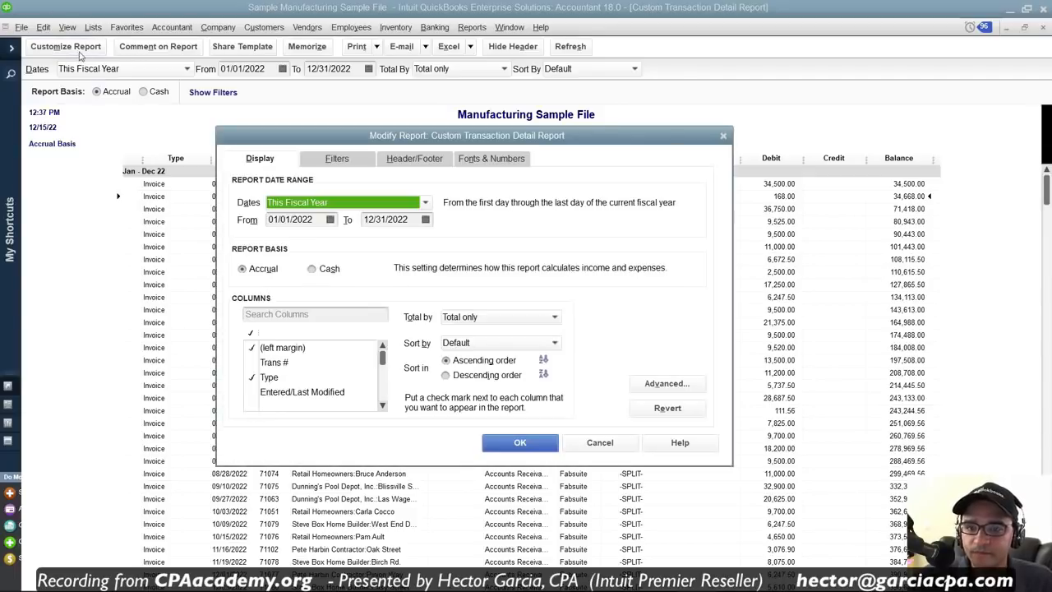
{"action": "left_click", "coordinate": [345, 161]}
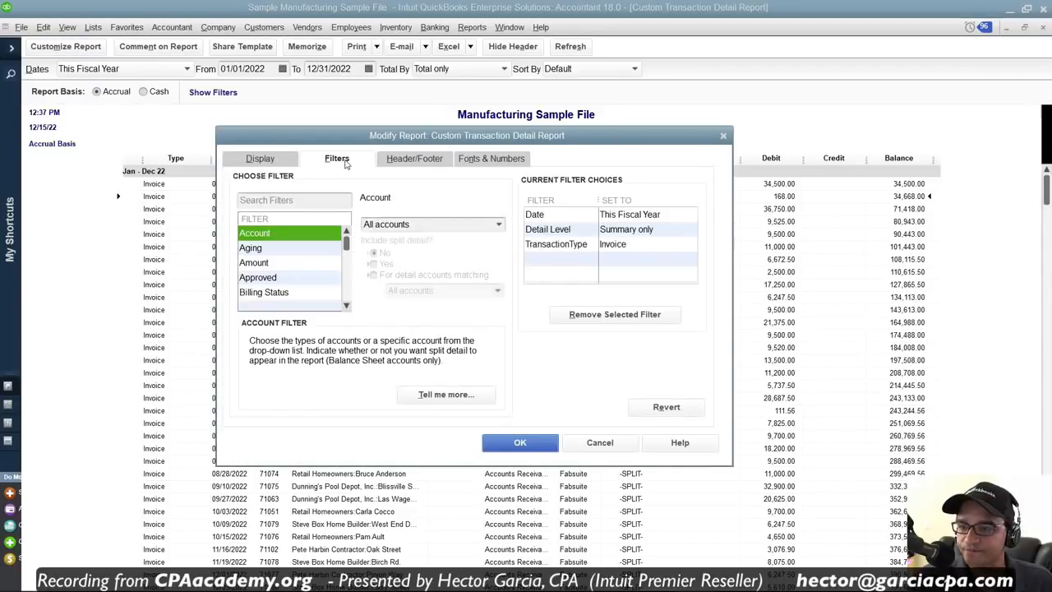
{"action": "left_click", "coordinate": [551, 231]}
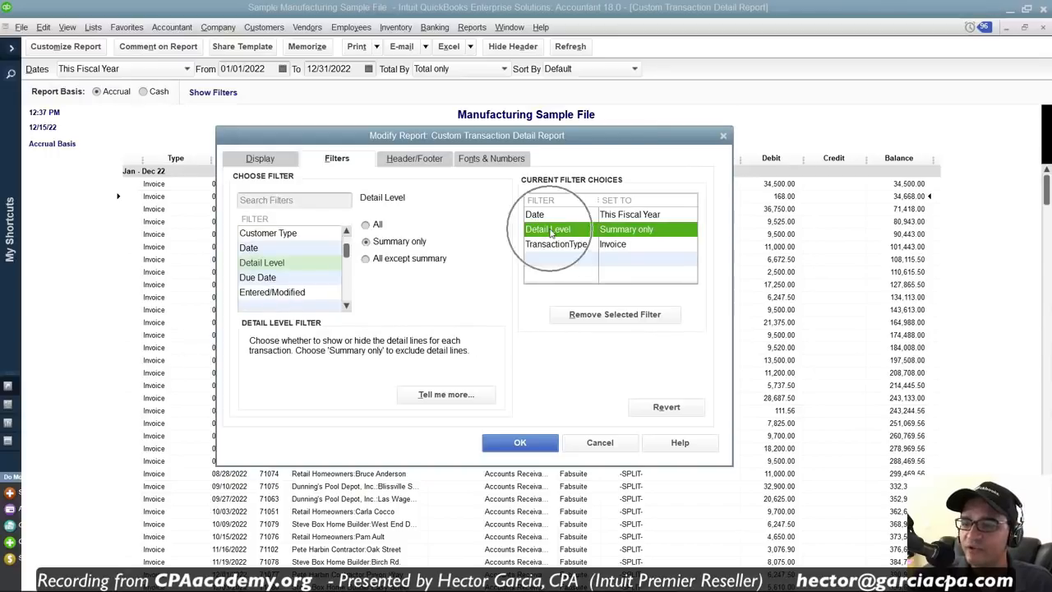
{"action": "left_click", "coordinate": [366, 240]}
{"action": "left_click", "coordinate": [400, 259]}
{"action": "left_click_drag", "start_coordinate": [376, 138], "coordinate": [629, 200]}
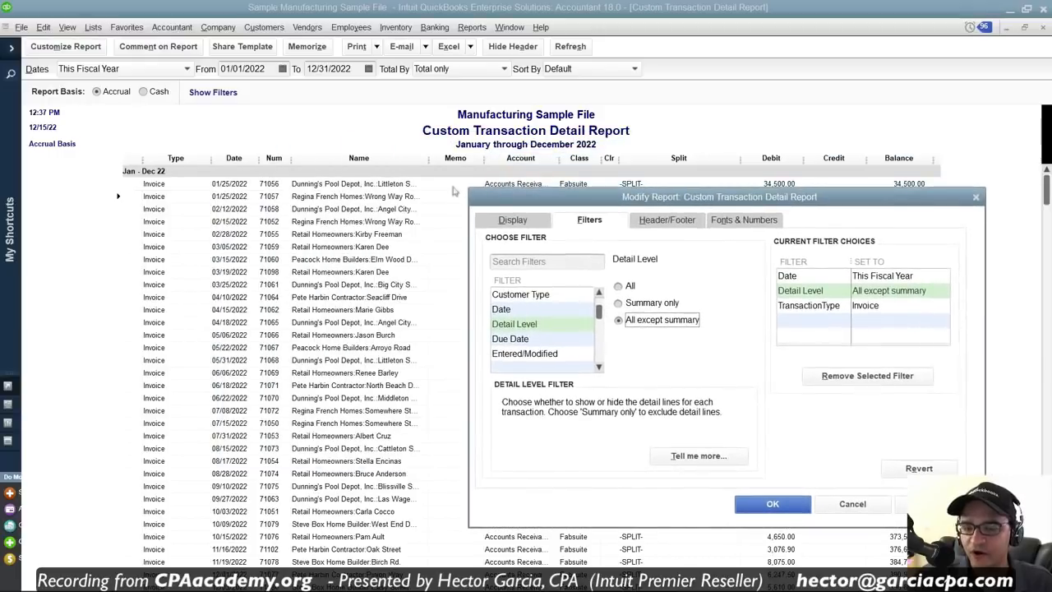
{"action": "left_click", "coordinate": [273, 190]}
{"action": "left_click", "coordinate": [273, 190]}
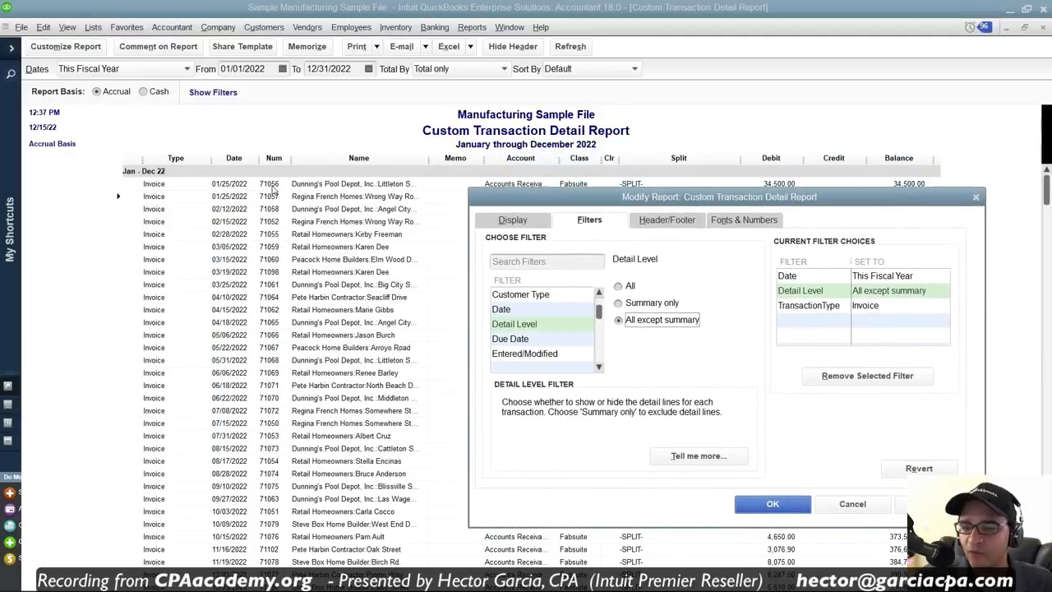
{"action": "left_click", "coordinate": [690, 322]}
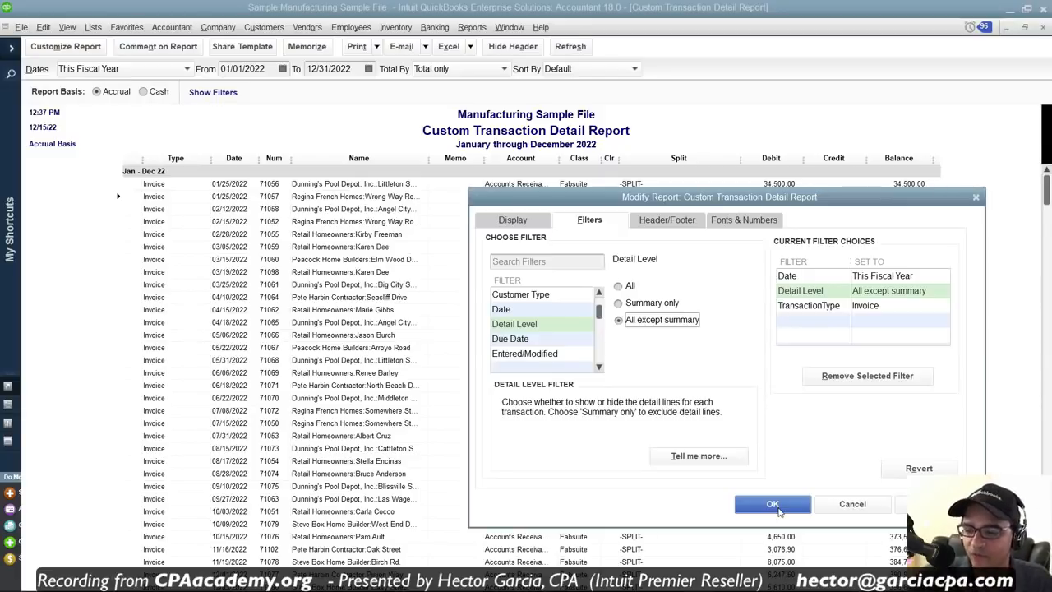
Find the Number filter, set it to the single invoice number 71056, and apply the filters to the report
{"action": "left_click", "coordinate": [540, 257]}
{"action": "type", "text": "NUM"}
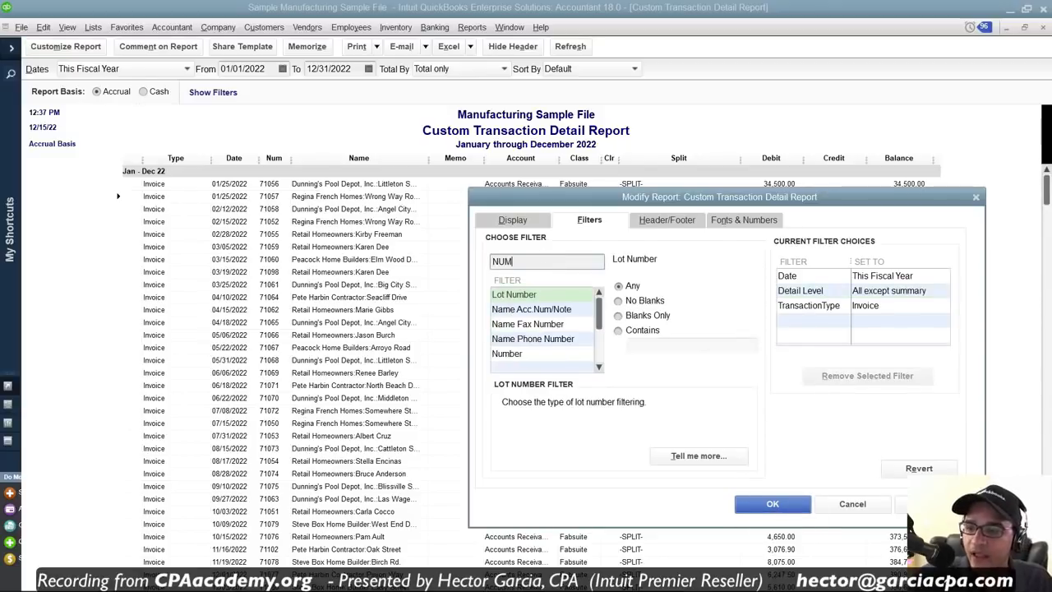
{"action": "left_click", "coordinate": [543, 353]}
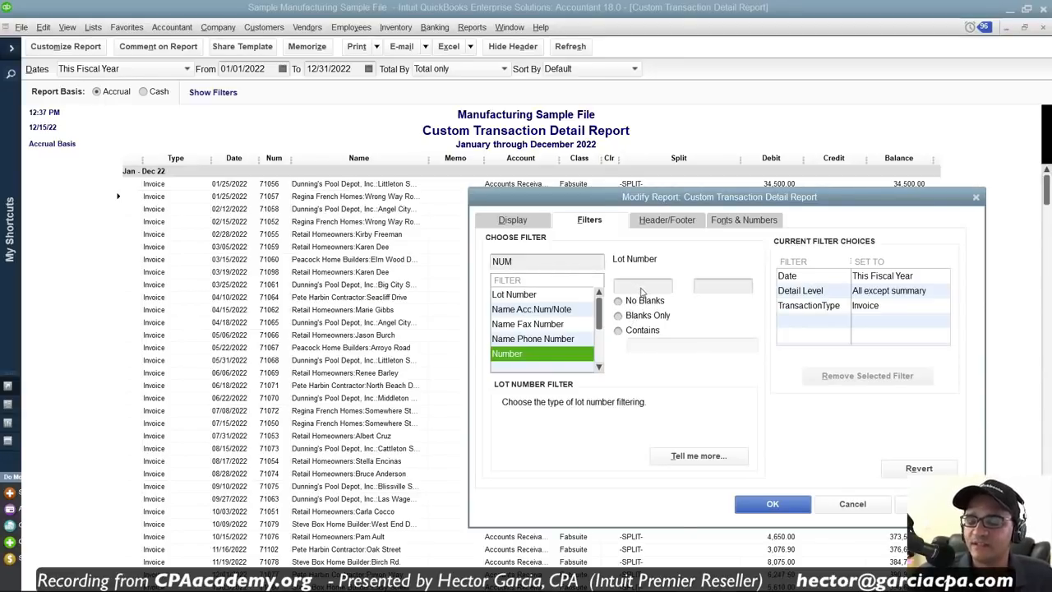
{"action": "left_click", "coordinate": [541, 354]}
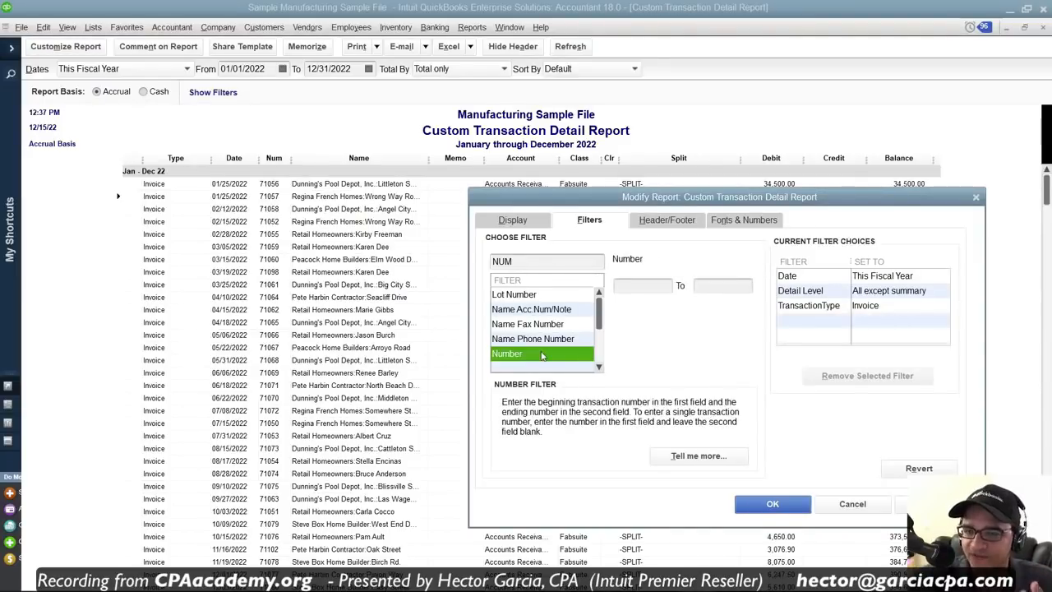
{"action": "left_click", "coordinate": [647, 285]}
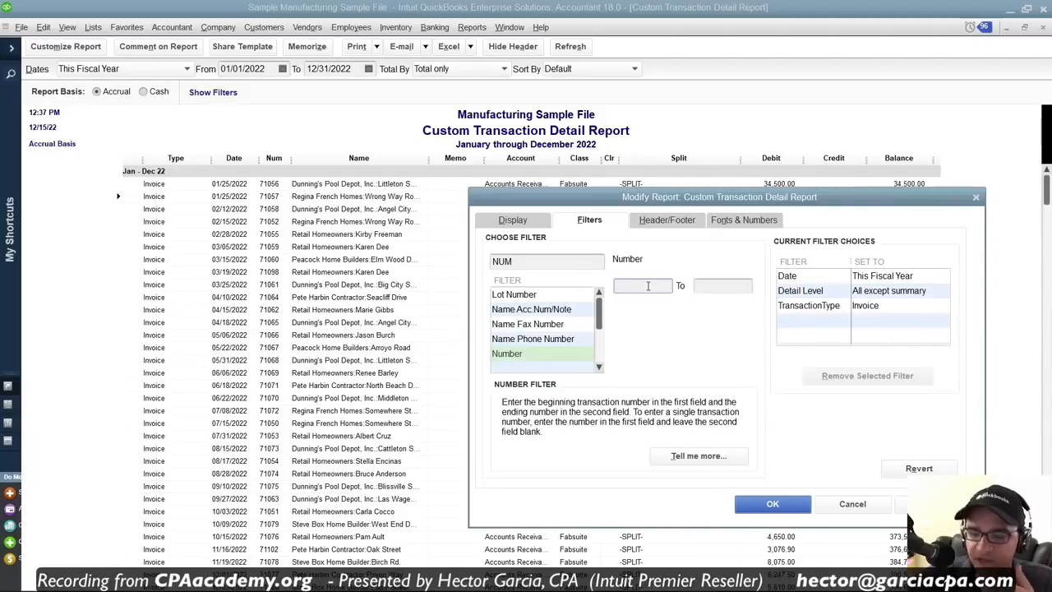
{"action": "type", "text": "7105"}
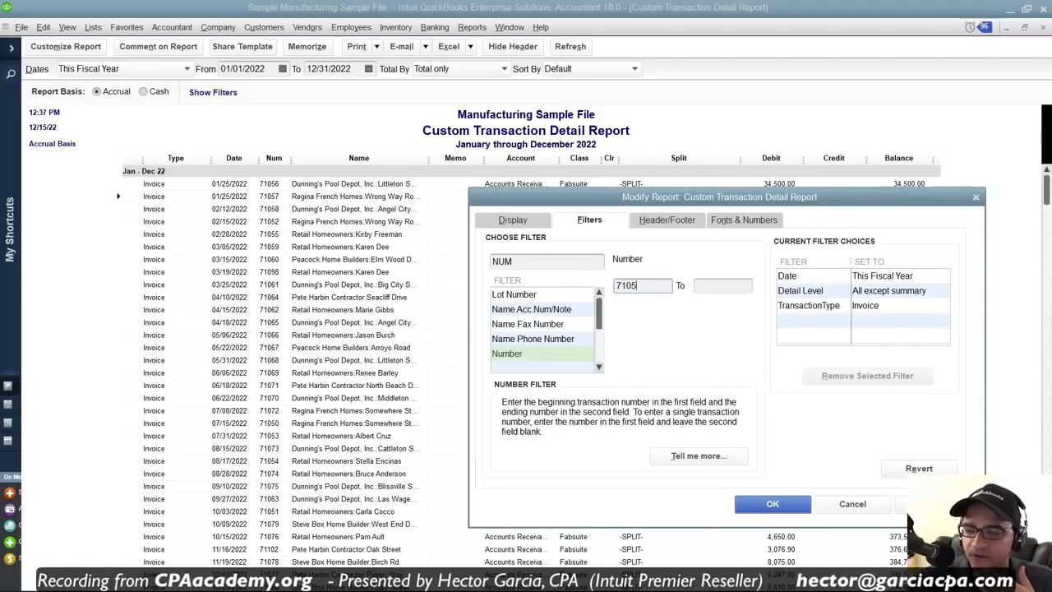
{"action": "type", "text": "6"}
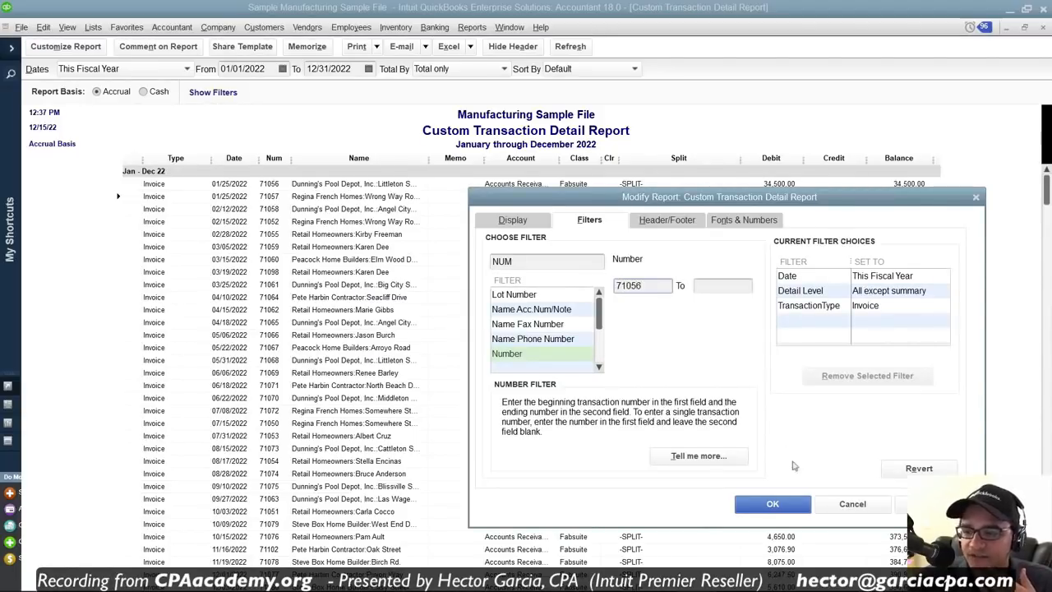
{"action": "left_click", "coordinate": [772, 504]}
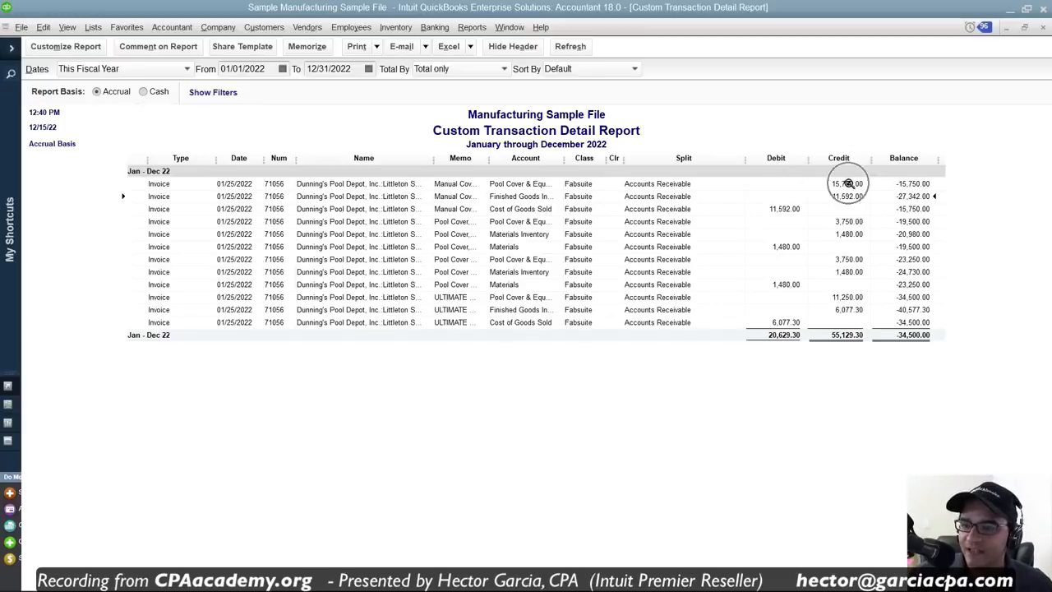
Move the Account column between Split and Debit, and add the Account Type column to the report
{"action": "left_click_drag", "start_coordinate": [524, 158], "coordinate": [731, 166]}
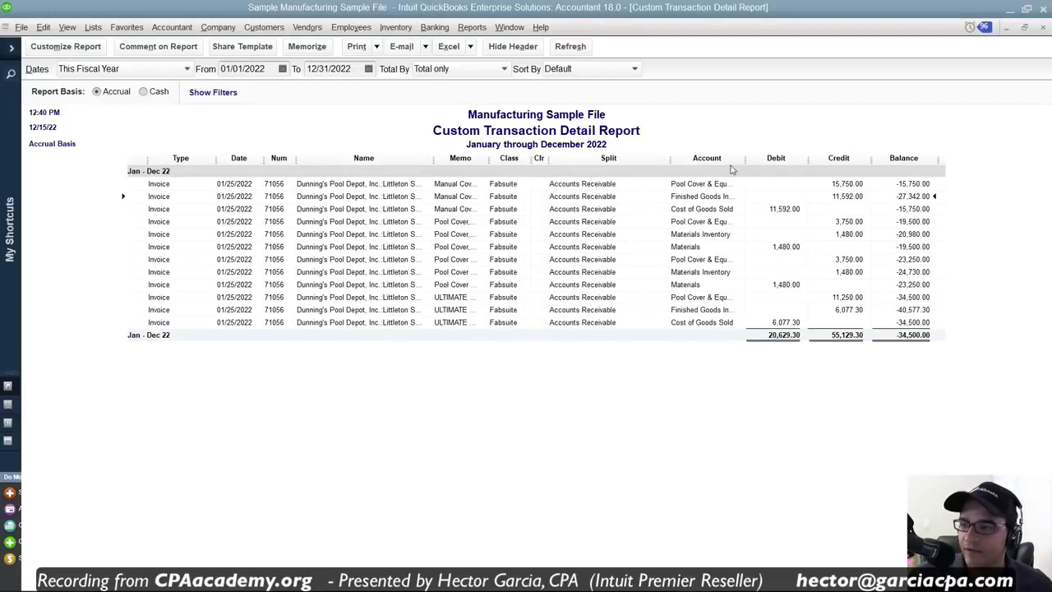
{"action": "left_click", "coordinate": [66, 46]}
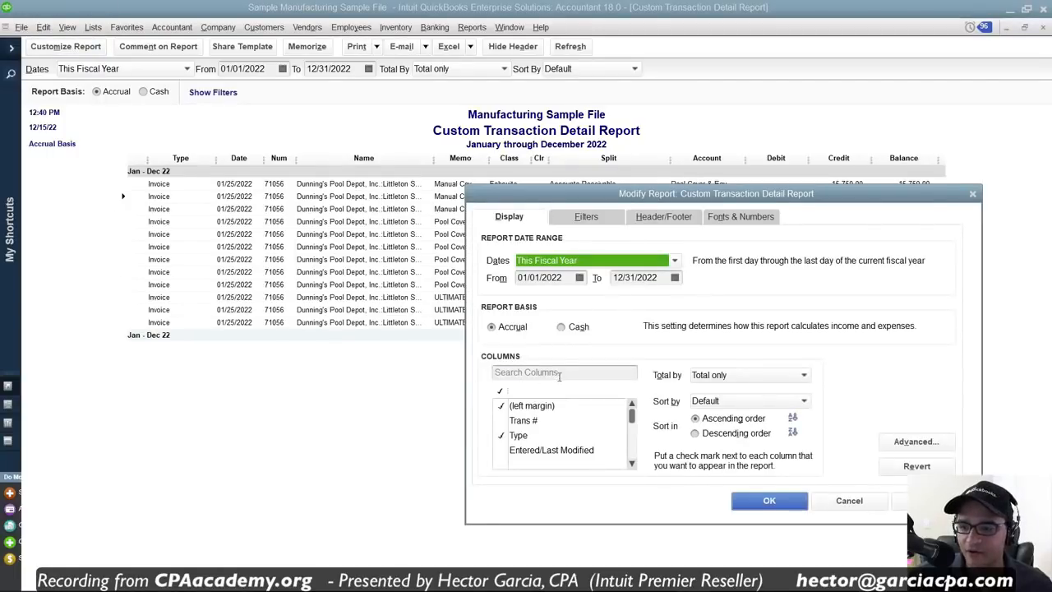
{"action": "left_click", "coordinate": [530, 372]}
{"action": "type", "text": "ACC"}
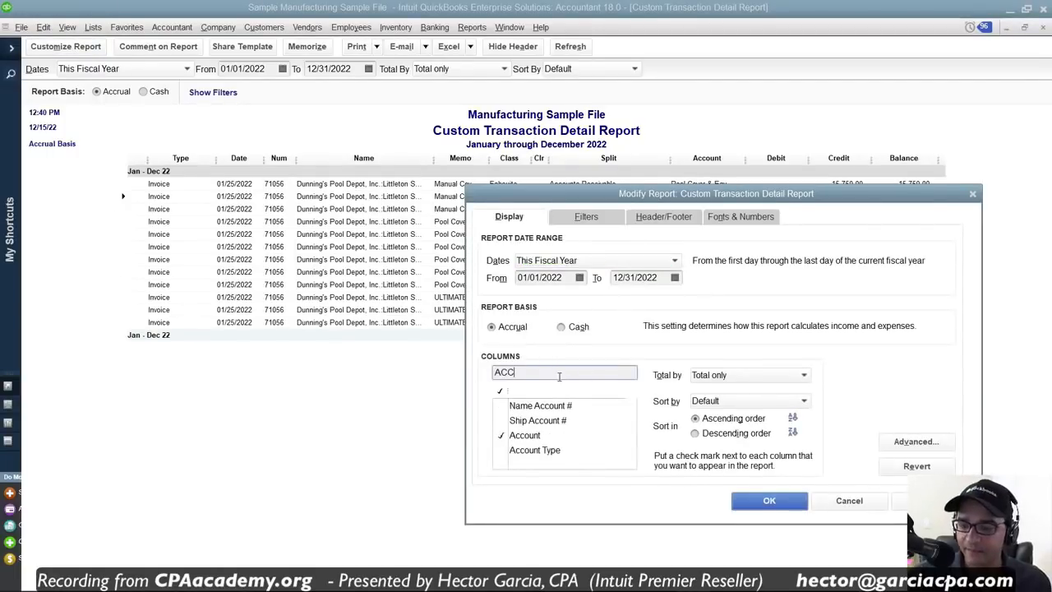
{"action": "left_click", "coordinate": [538, 452]}
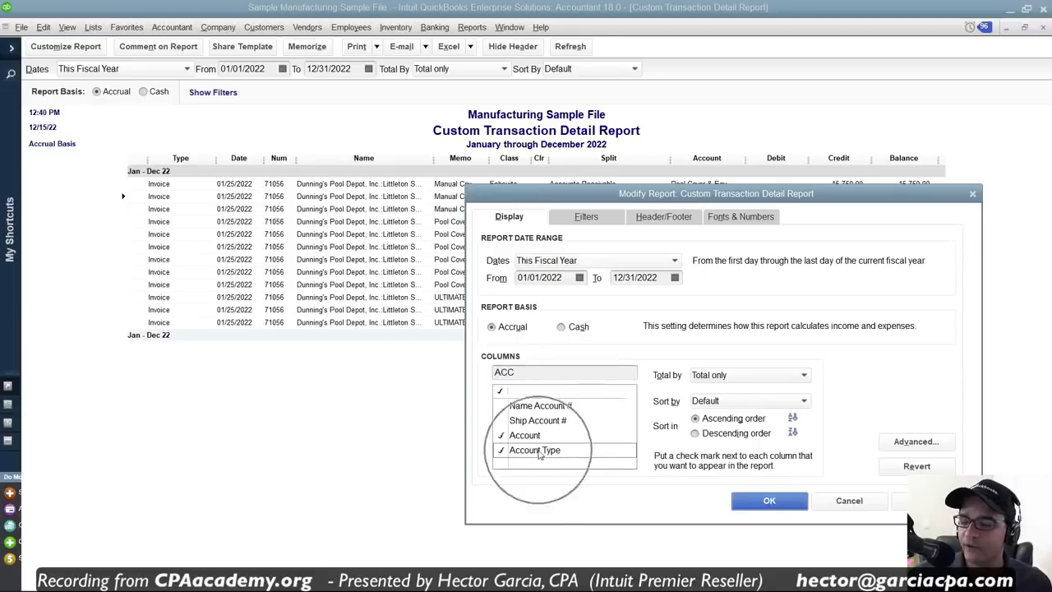
{"action": "left_click", "coordinate": [772, 501]}
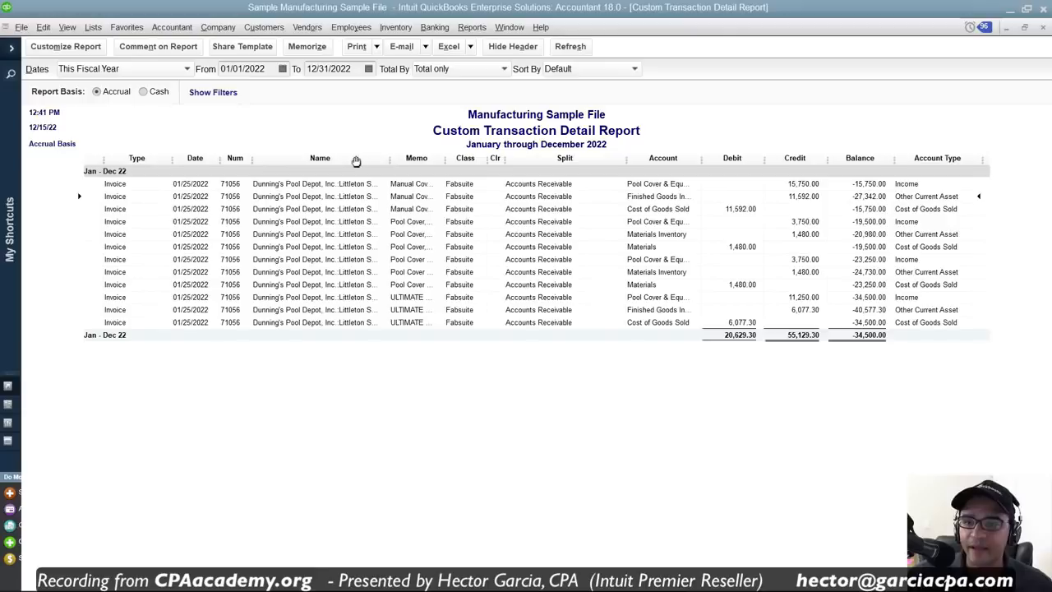
Move the Account Type column between Account and Debit, narrow it slightly, and magnify both columns to read their entries
{"action": "left_click_drag", "start_coordinate": [926, 159], "coordinate": [704, 160]}
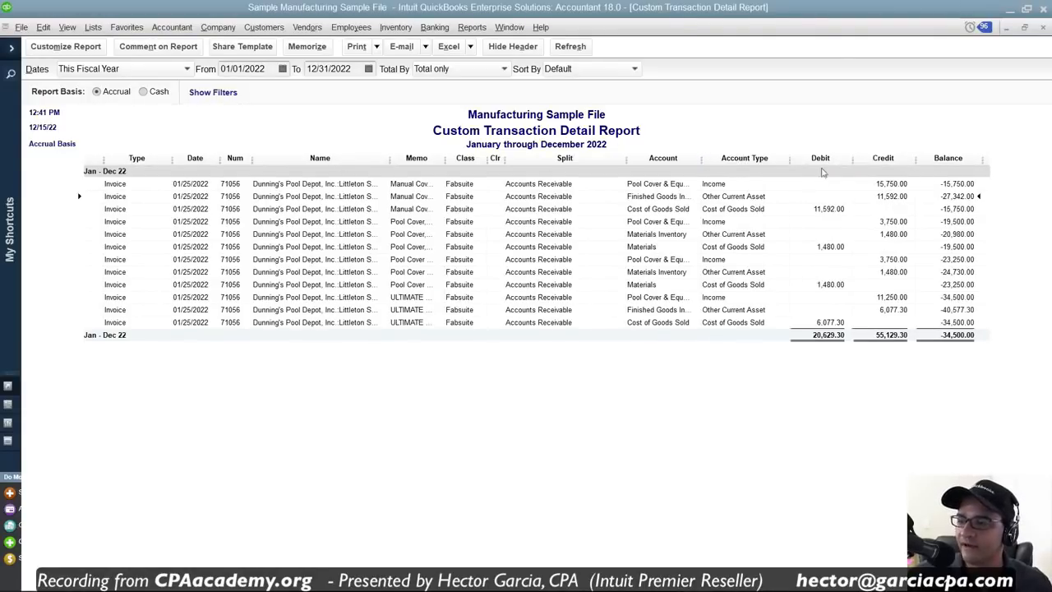
{"action": "left_click_drag", "start_coordinate": [788, 160], "coordinate": [778, 160]}
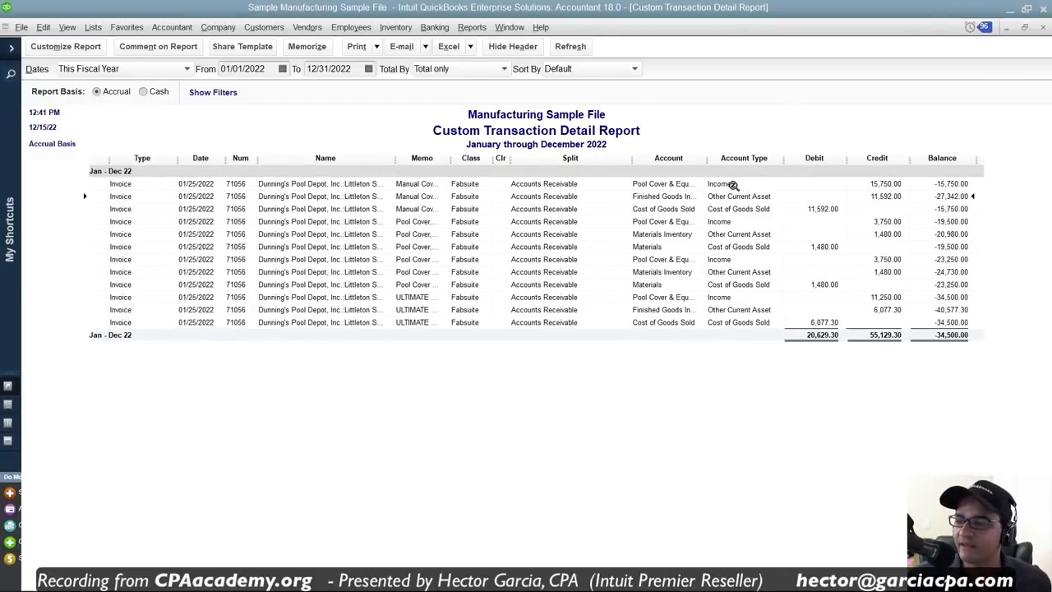
{"action": "key", "text": "ctrl+alt+l"}
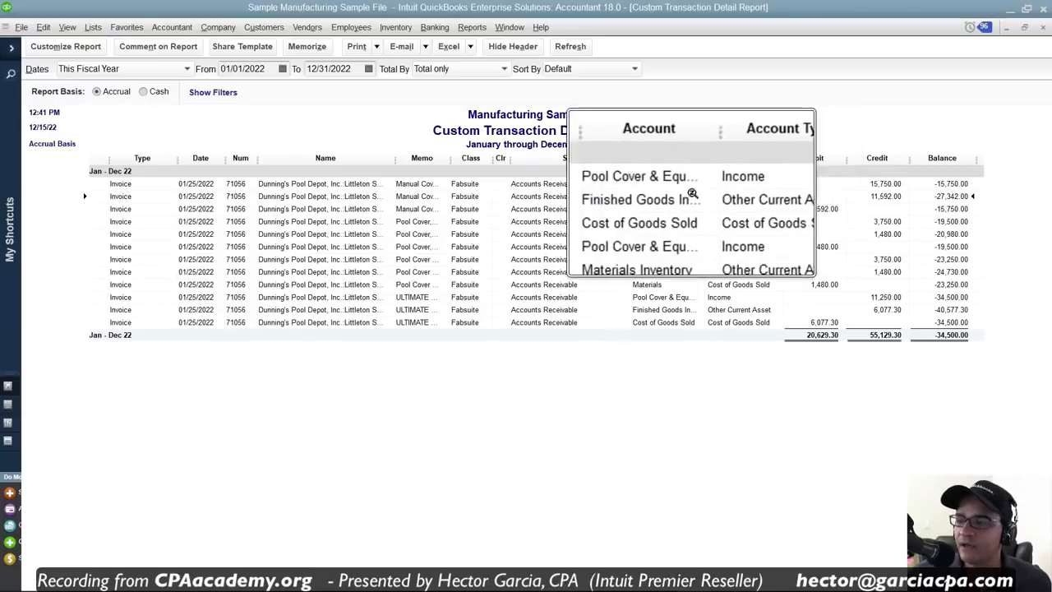
{"action": "key", "text": "ctrl"}
{"action": "key", "text": "super+Escape"}
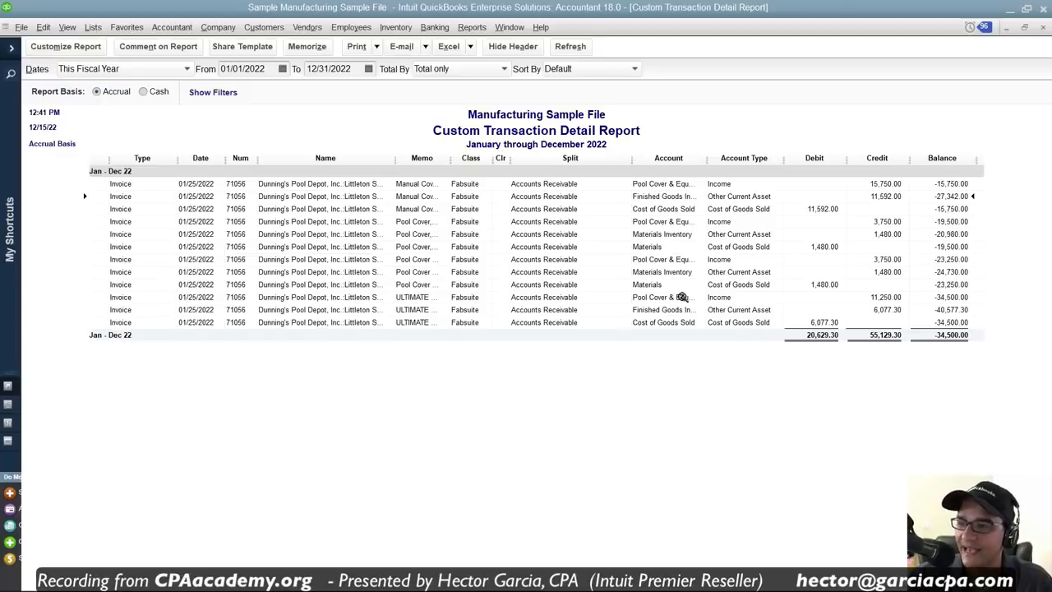
Set the report's Detail Level filter to All, apply it, and check the Accounts Receivable line and the report totals
{"action": "left_click", "coordinate": [65, 46]}
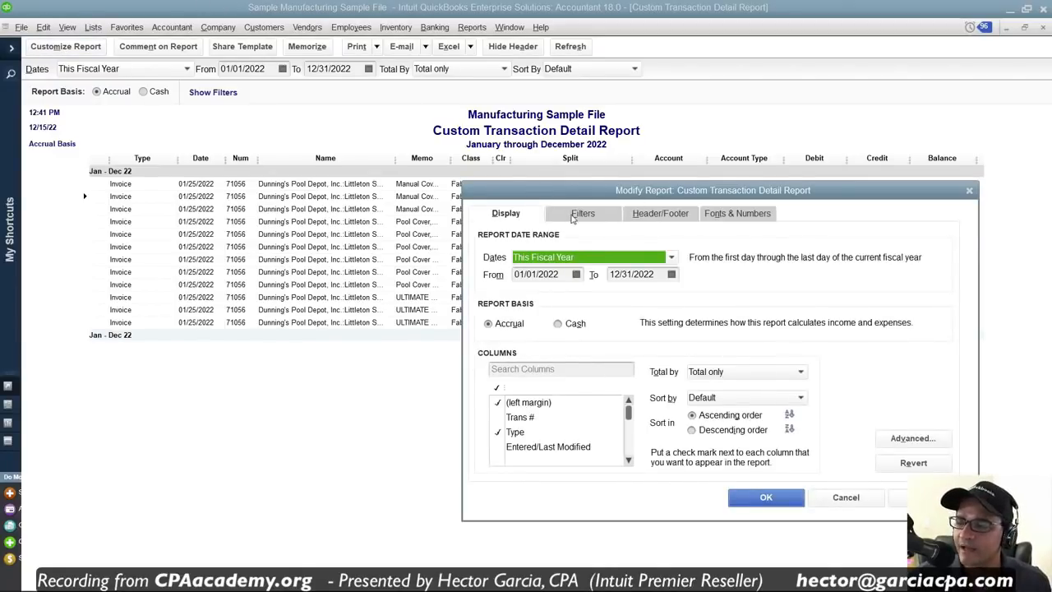
{"action": "left_click", "coordinate": [572, 215]}
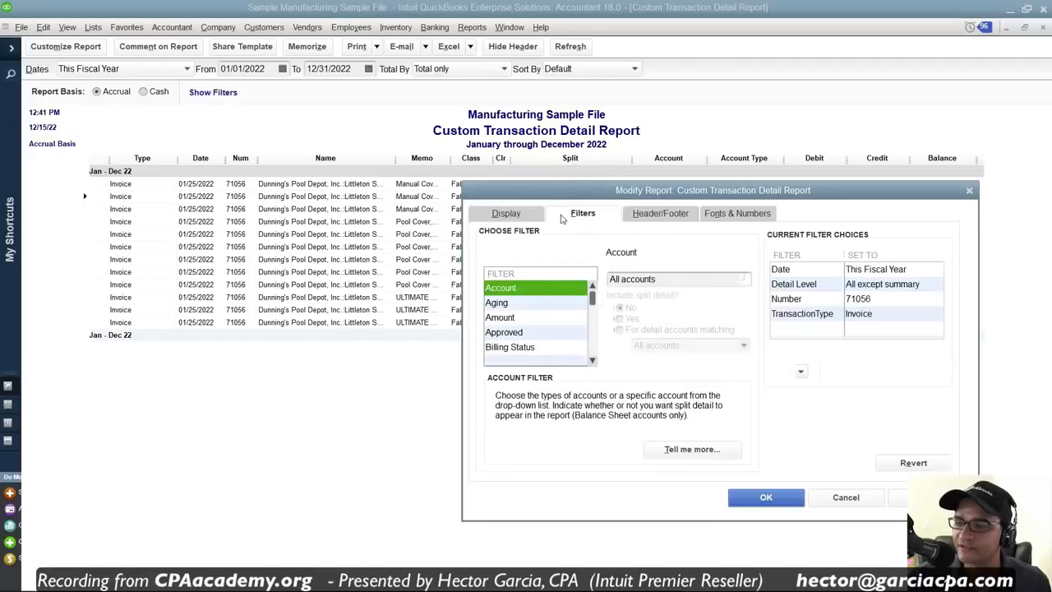
{"action": "left_click", "coordinate": [818, 292]}
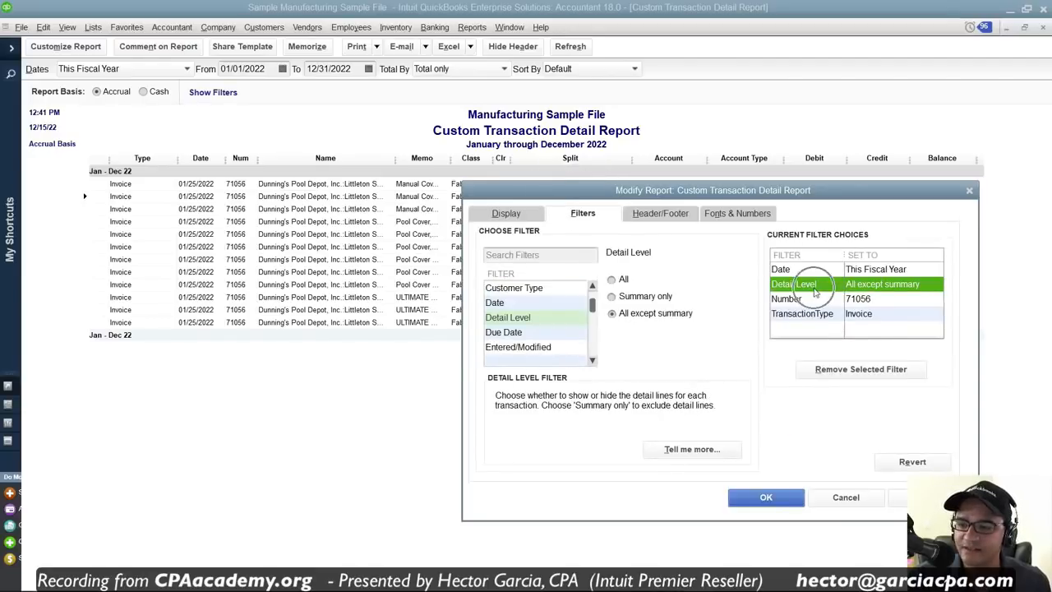
{"action": "left_click", "coordinate": [622, 281]}
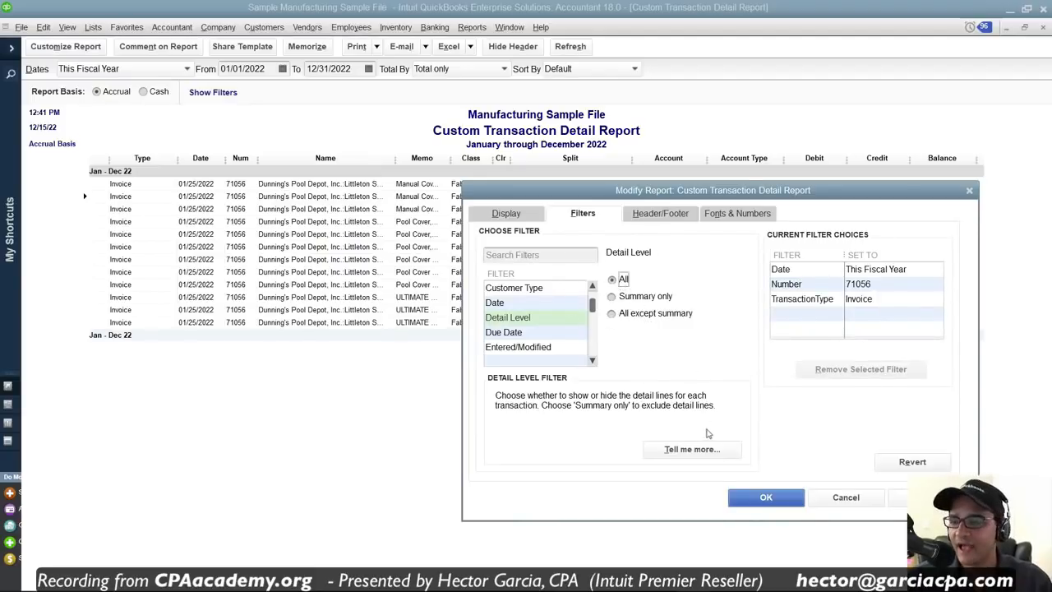
{"action": "left_click", "coordinate": [766, 499]}
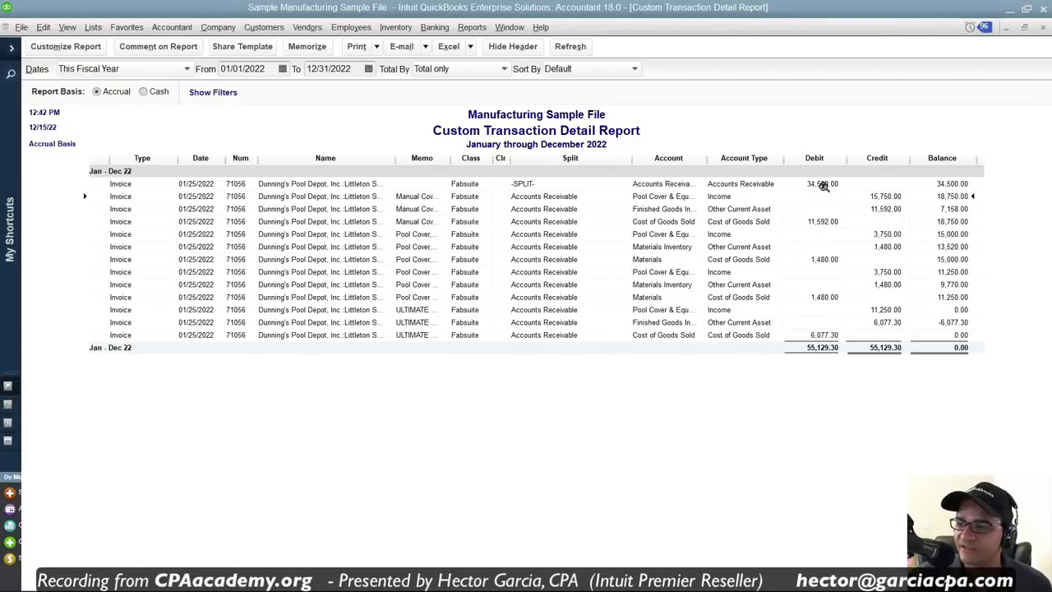
{"action": "left_click", "coordinate": [767, 185]}
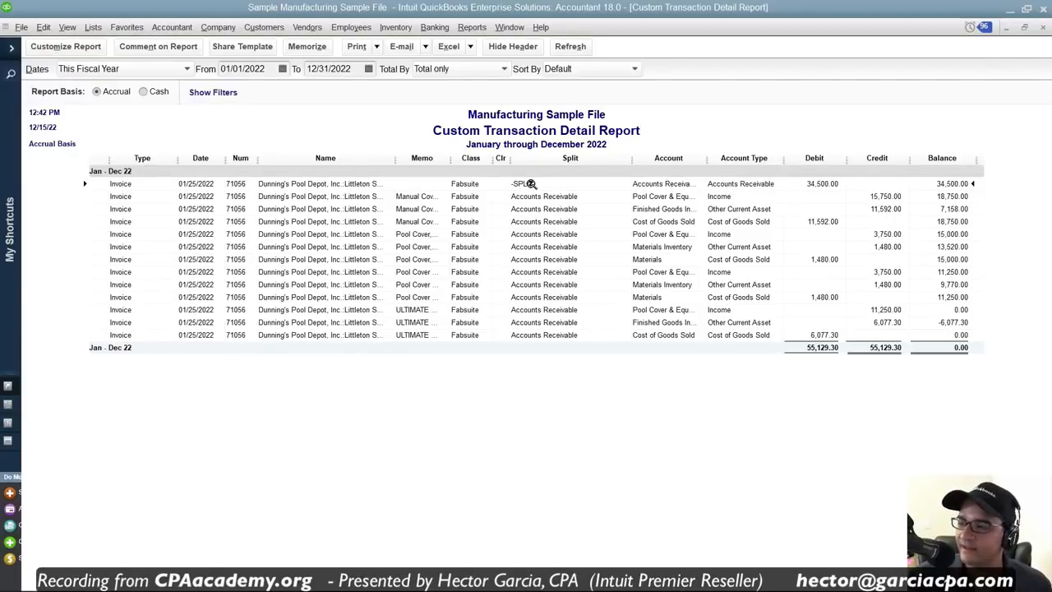
{"action": "left_click", "coordinate": [886, 348]}
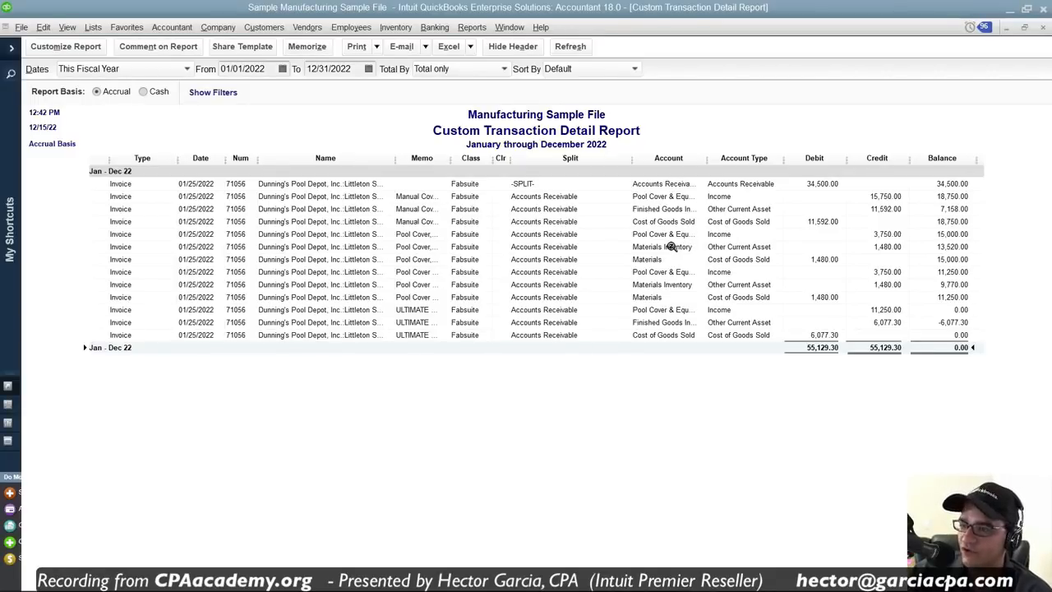
Set the Account filter of the Custom Transaction Detail Report to Accounts Receivable
{"action": "left_click", "coordinate": [66, 47]}
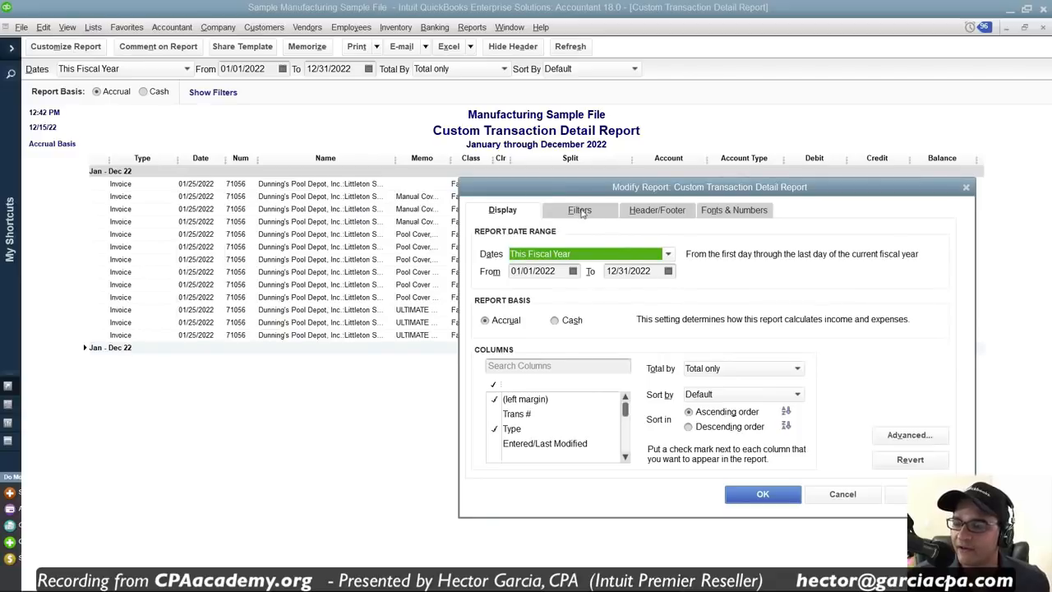
{"action": "left_click", "coordinate": [580, 210]}
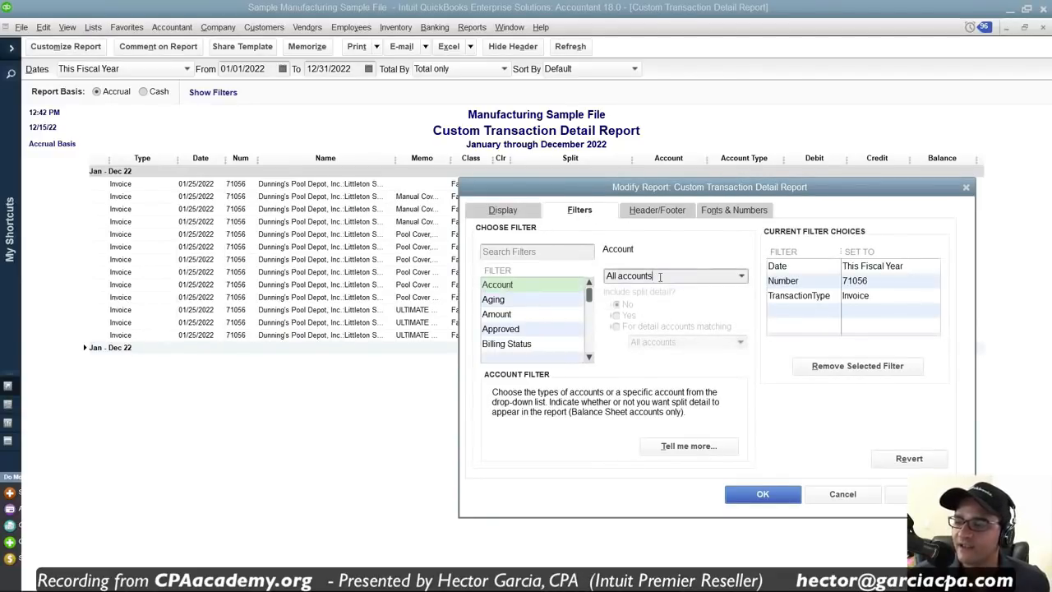
{"action": "left_click", "coordinate": [742, 277]}
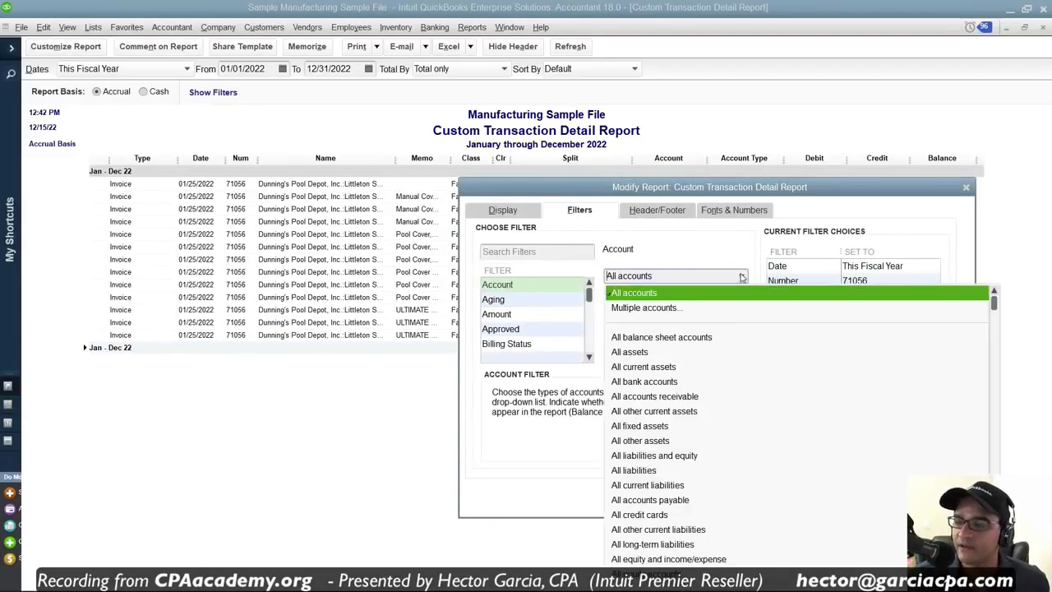
{"action": "left_click", "coordinate": [677, 279]}
{"action": "type", "text": "Acc"}
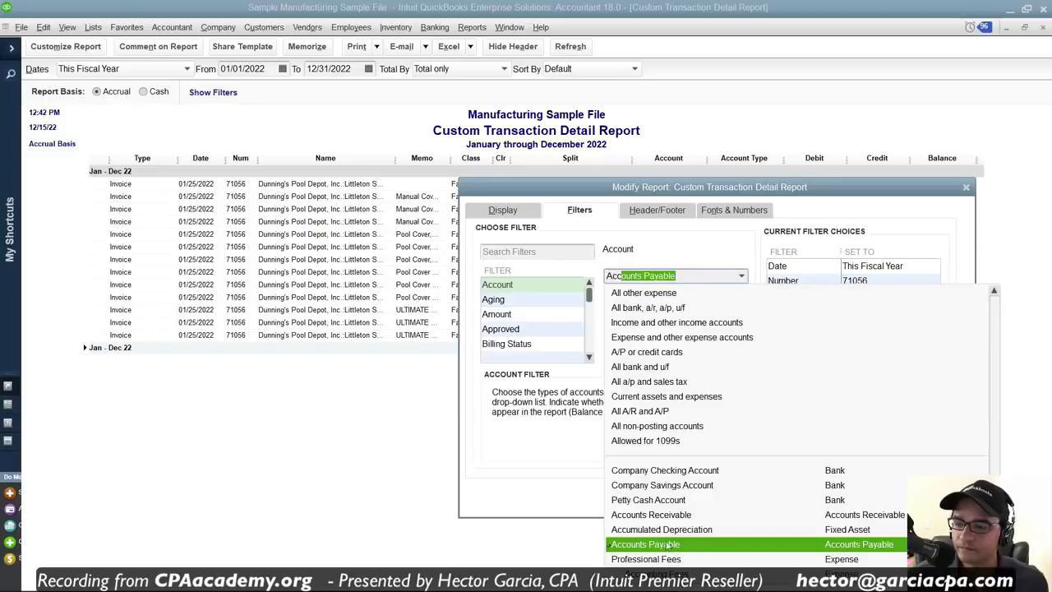
{"action": "left_click", "coordinate": [668, 515]}
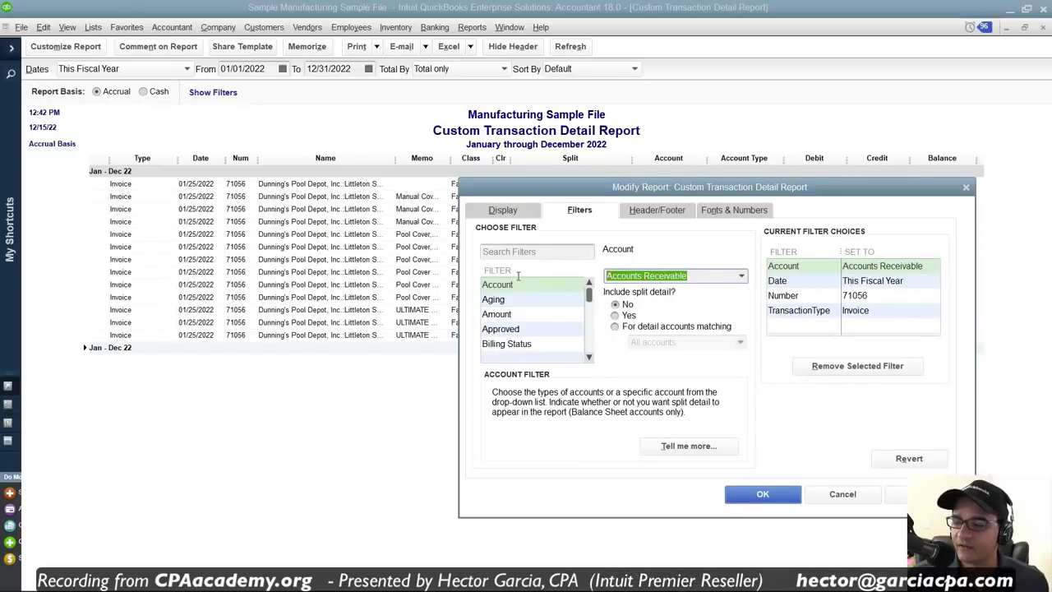
Include split detail only for detail accounts matching All ordinary income accounts, and apply the filter to the report
{"action": "left_click", "coordinate": [616, 327]}
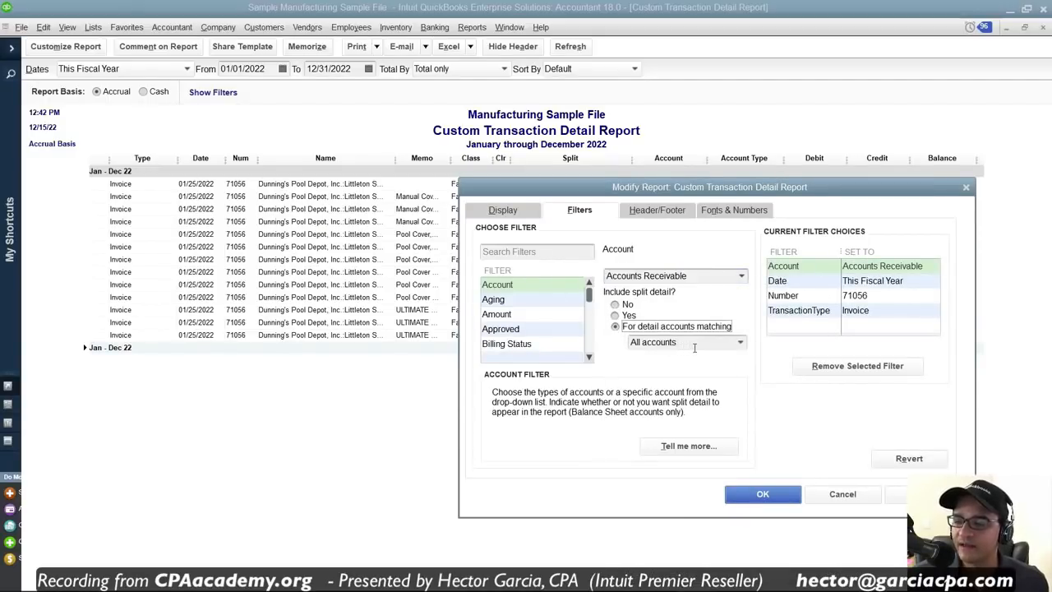
{"action": "left_click", "coordinate": [694, 343]}
{"action": "type", "text": "AL OR"}
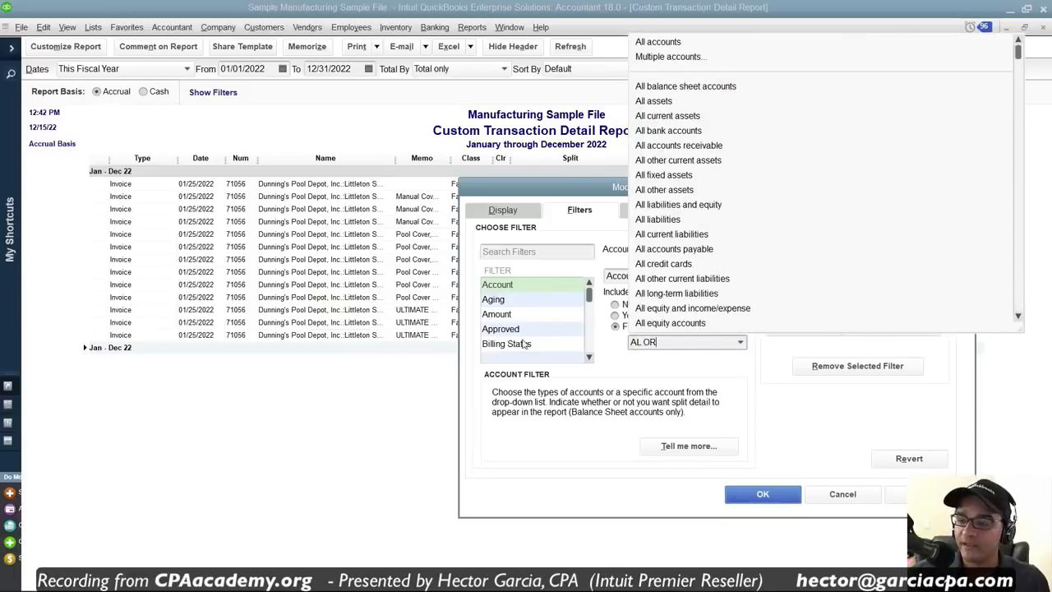
{"action": "key", "text": "BackSpace"}
{"action": "key", "text": "BackSpace"}
{"action": "key", "text": "BackSpace"}
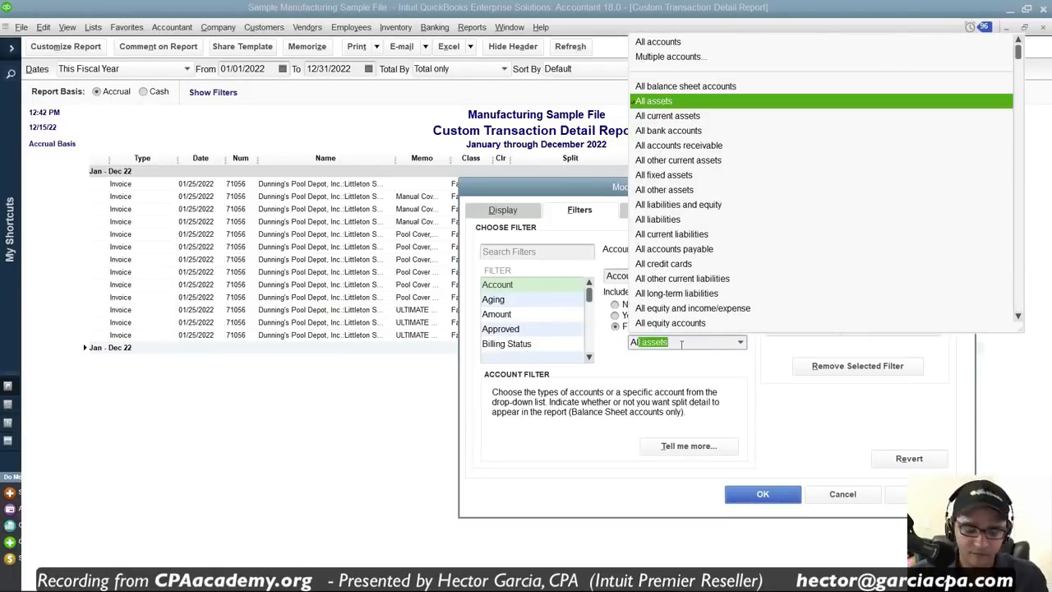
{"action": "left_click", "coordinate": [681, 345]}
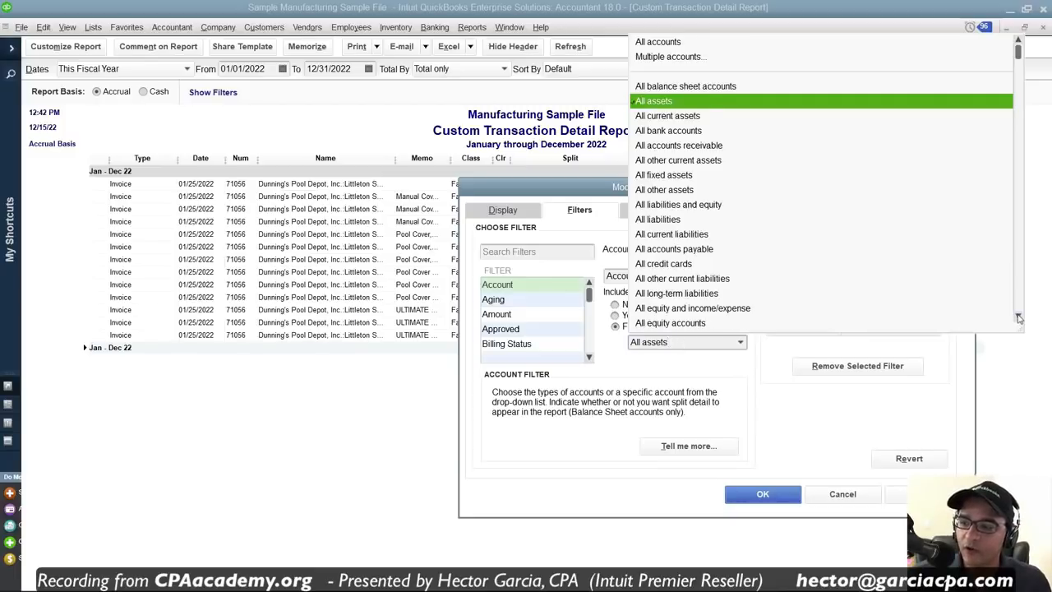
{"action": "scroll", "coordinate": [782, 319], "scroll_direction": "down", "scroll_amount": 2}
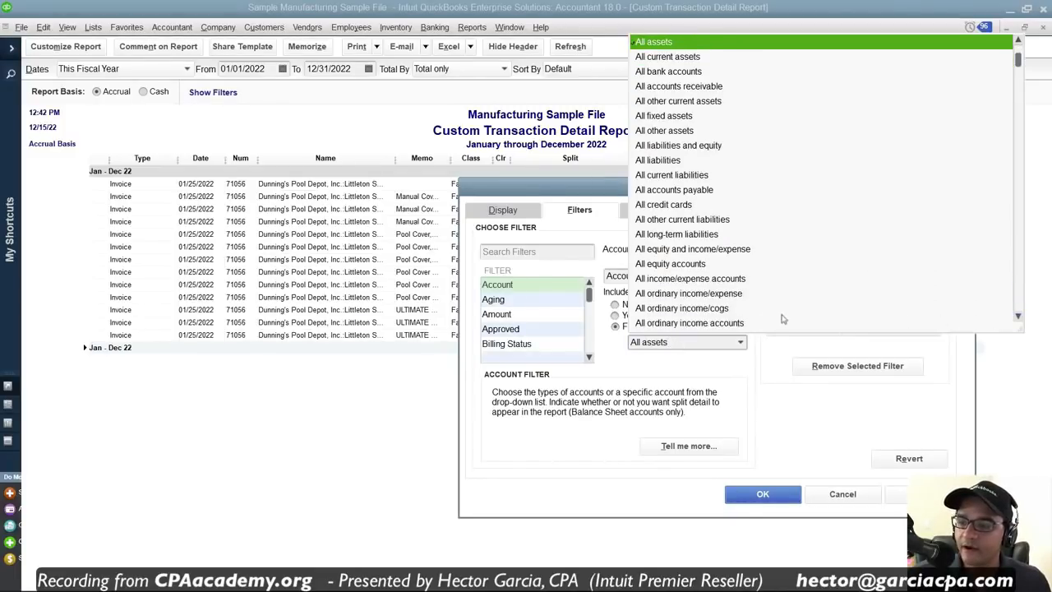
{"action": "left_click", "coordinate": [1018, 317]}
{"action": "left_click", "coordinate": [1017, 316]}
{"action": "left_click", "coordinate": [1017, 316]}
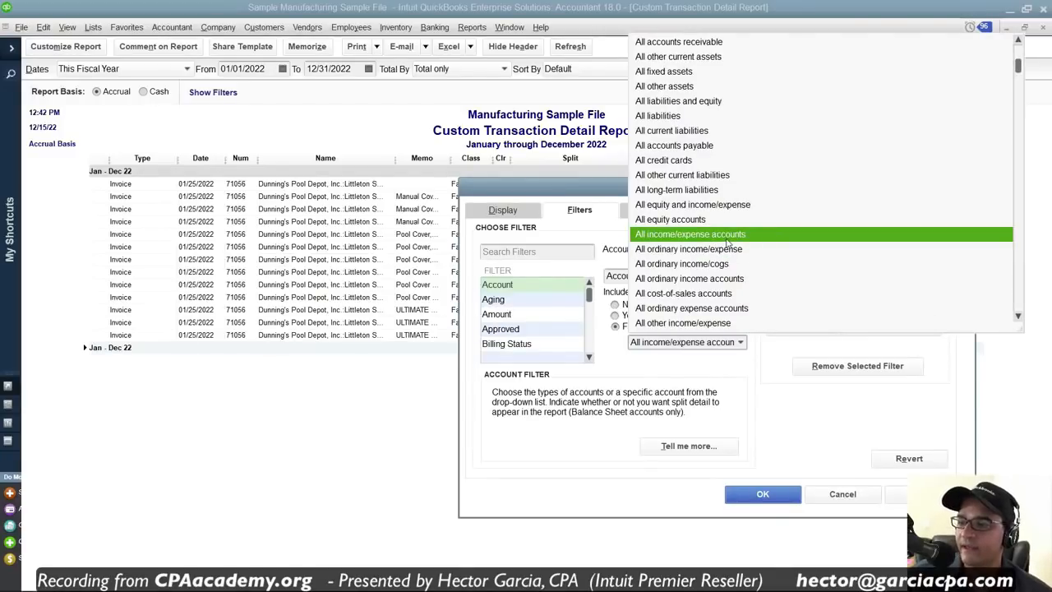
{"action": "left_click", "coordinate": [723, 280]}
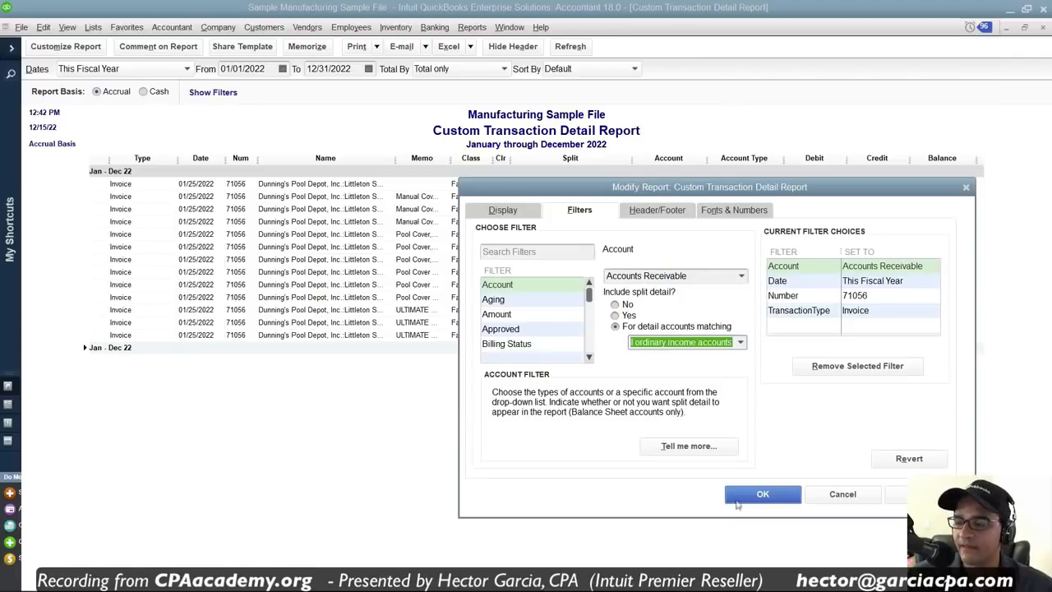
{"action": "left_click", "coordinate": [763, 494]}
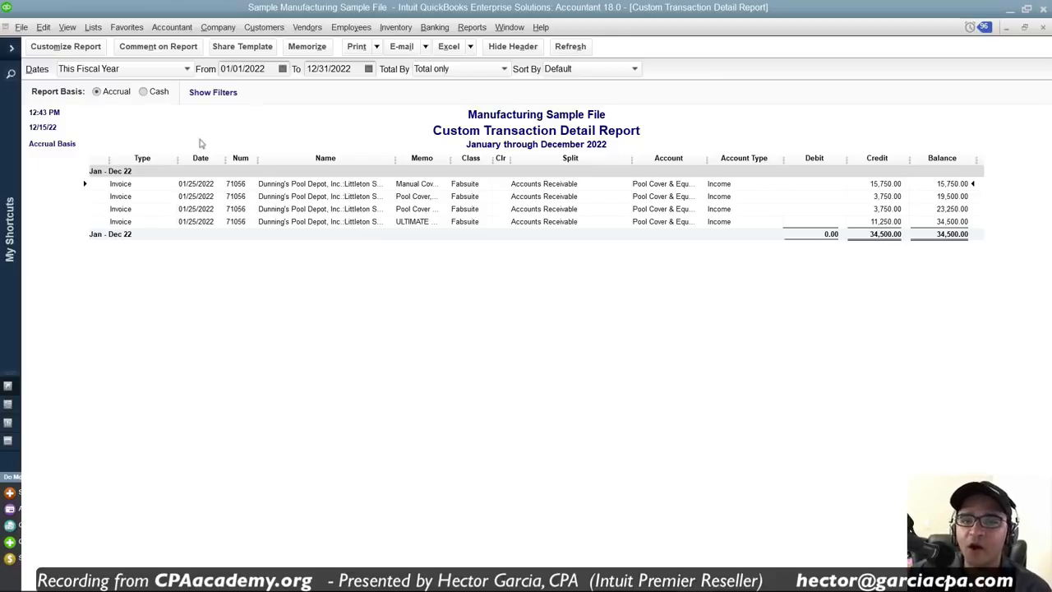
Change the matching detail accounts in the Account filter to All ordinary income/cogs, apply it, and check the report's balance total
{"action": "left_click", "coordinate": [70, 47]}
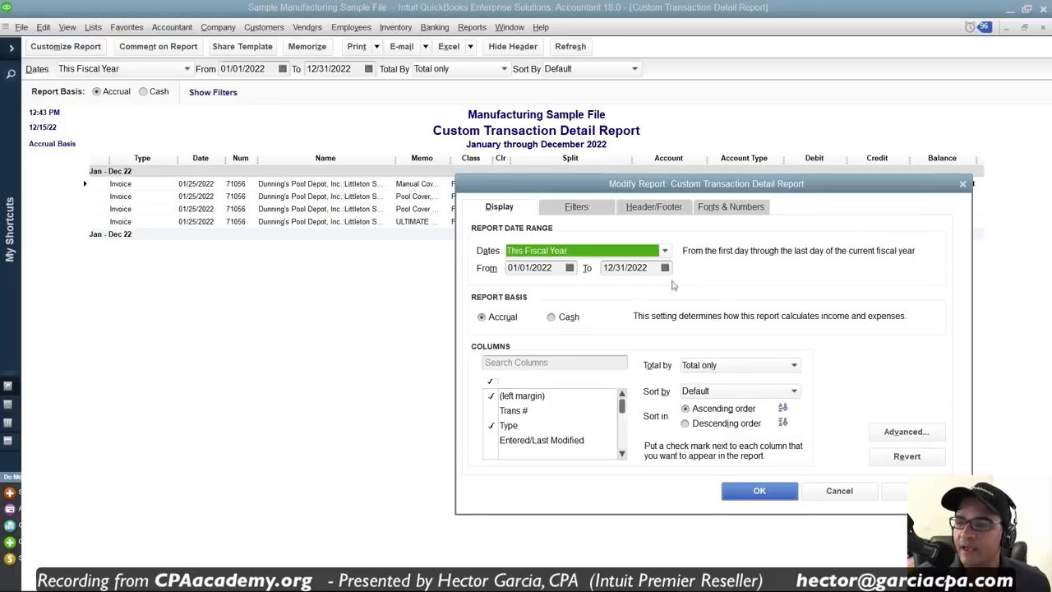
{"action": "left_click", "coordinate": [578, 207]}
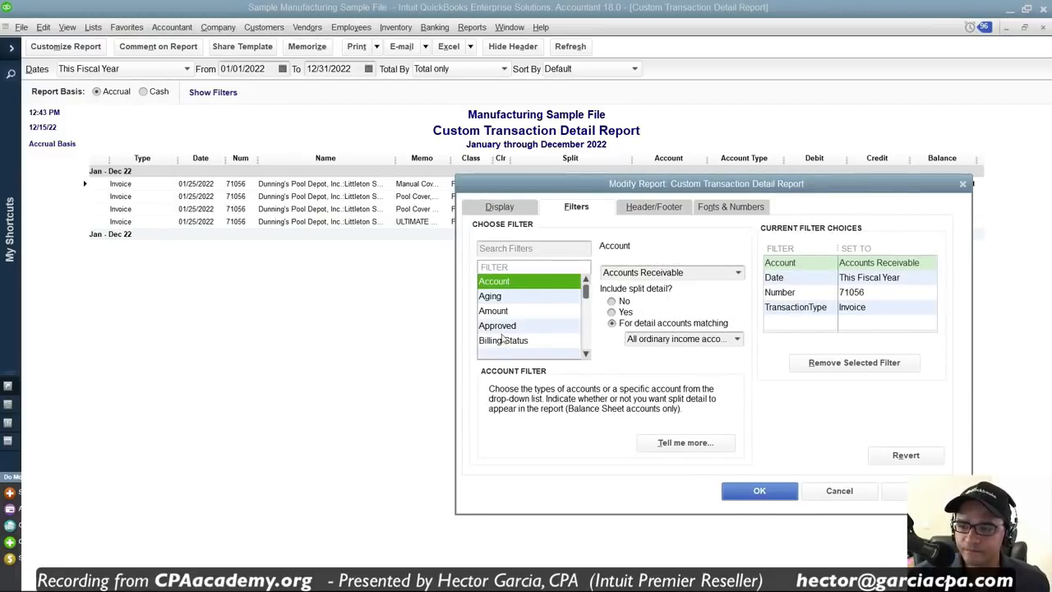
{"action": "left_click", "coordinate": [735, 340]}
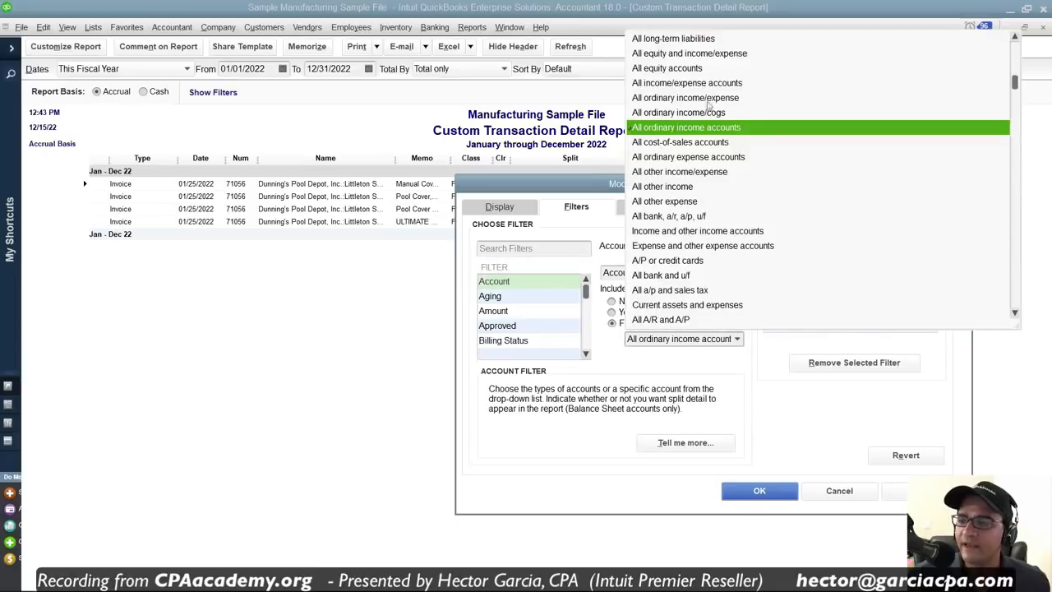
{"action": "left_click", "coordinate": [711, 115]}
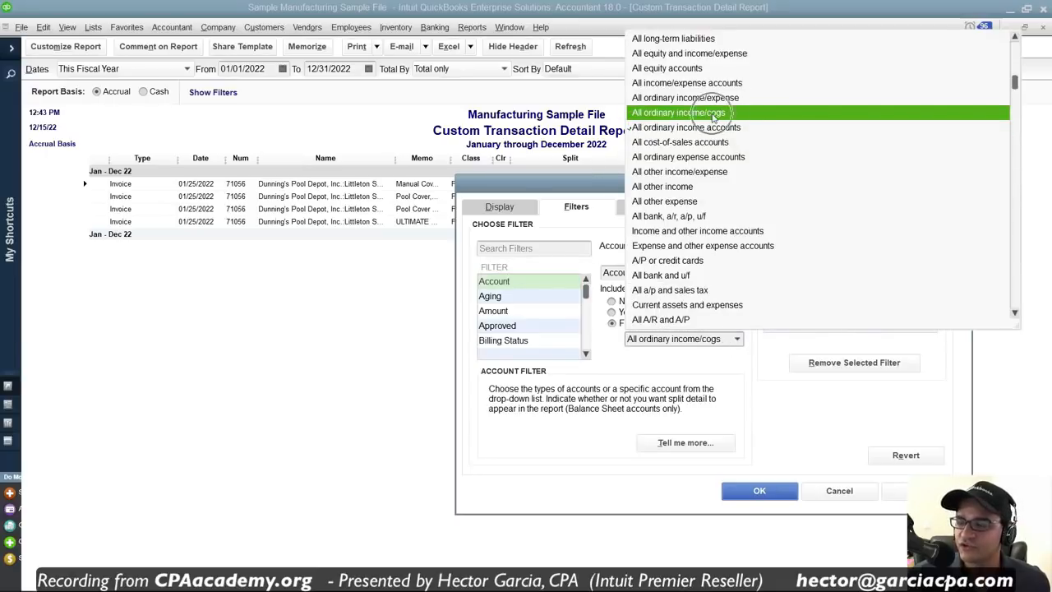
{"action": "left_click", "coordinate": [759, 490]}
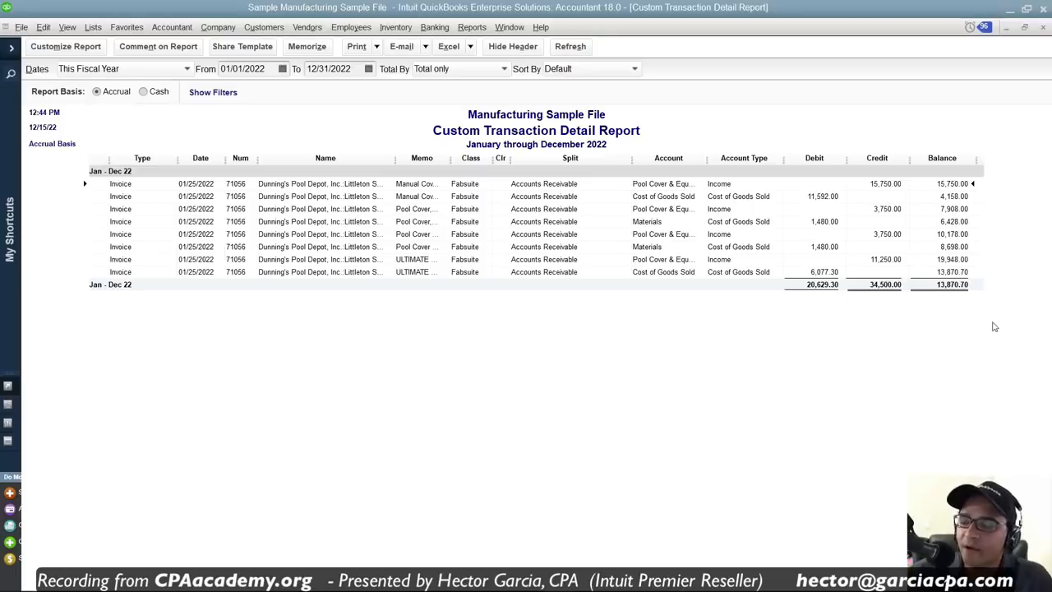
{"action": "left_click", "coordinate": [957, 285]}
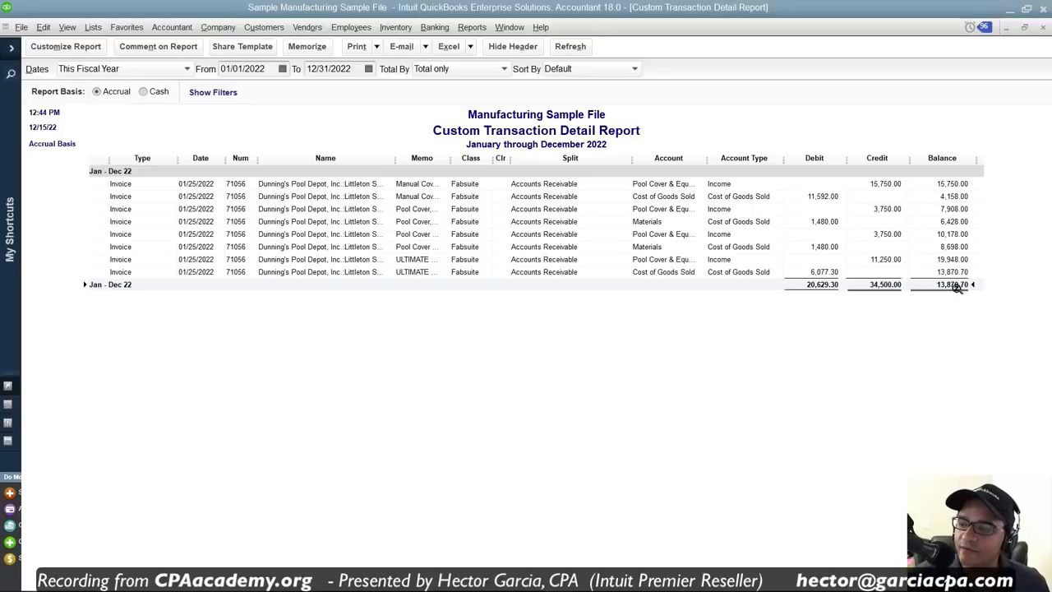
Review the Account filter's detail-account choice of All ordinary income/cogs and reapply the report filters
{"action": "left_click", "coordinate": [58, 47]}
{"action": "left_click", "coordinate": [573, 203]}
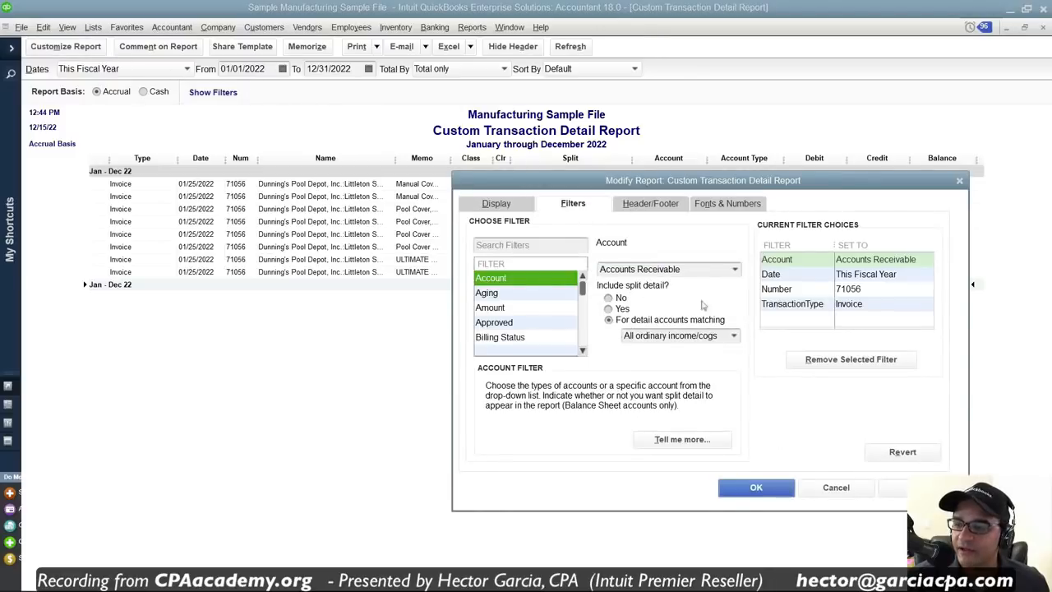
{"action": "left_click", "coordinate": [734, 335]}
{"action": "key", "text": "ctrl"}
{"action": "key", "text": "ctrl"}
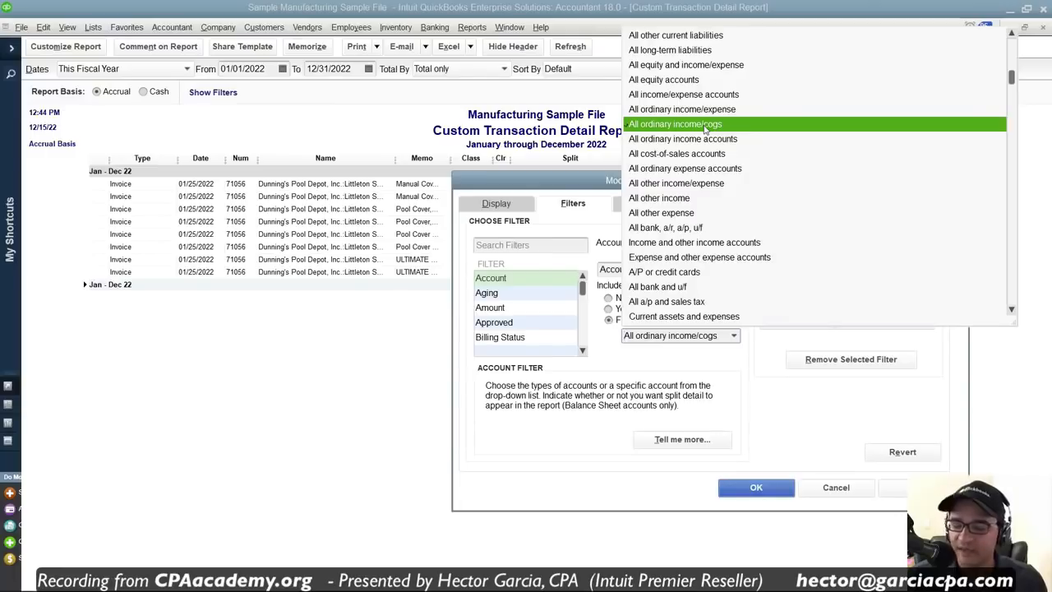
{"action": "left_click", "coordinate": [778, 492]}
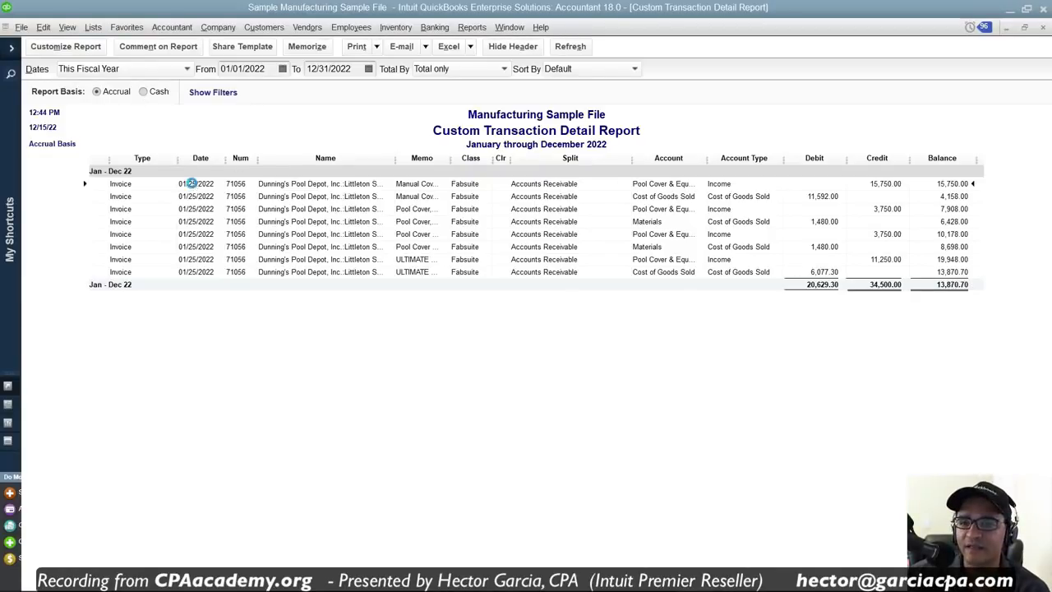
Open the Transaction Journal for invoice 71056 from the report and filter its accounts to All ordinary income/cogs
{"action": "double_click", "coordinate": [251, 184]}
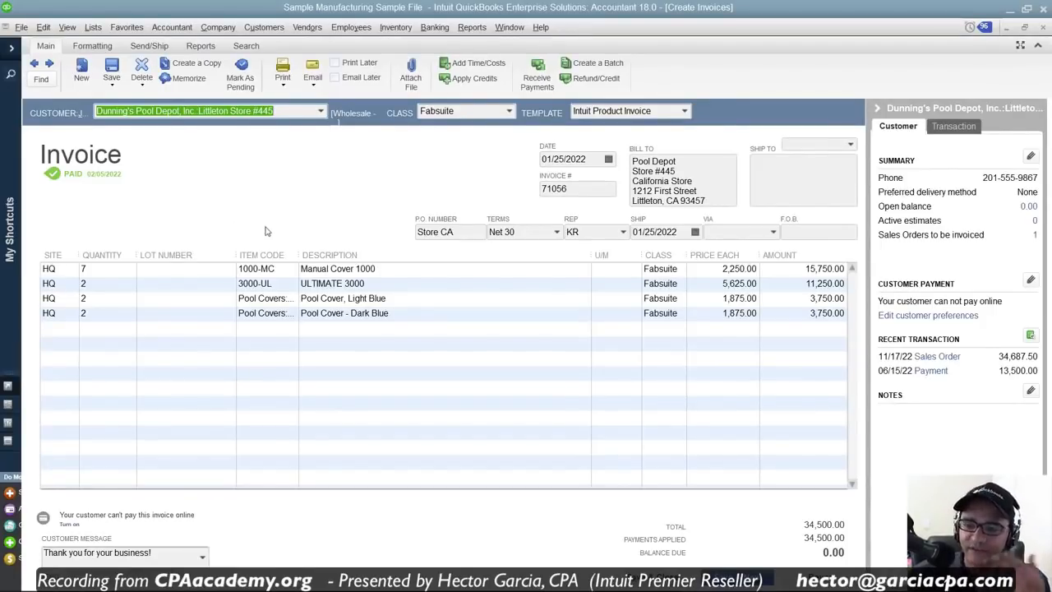
{"action": "key", "text": "ctrl+y"}
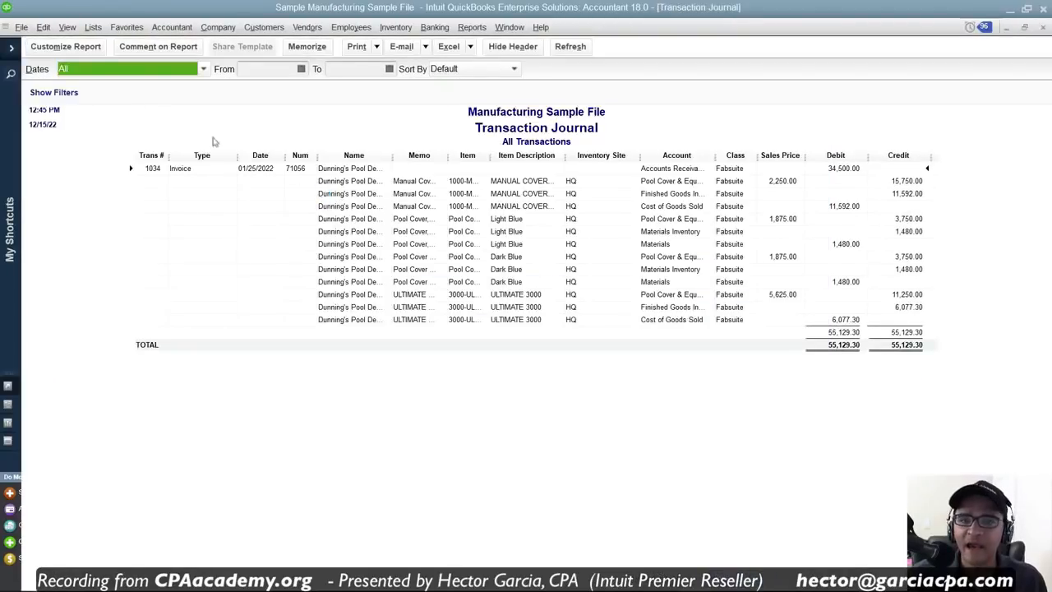
{"action": "left_click", "coordinate": [71, 48]}
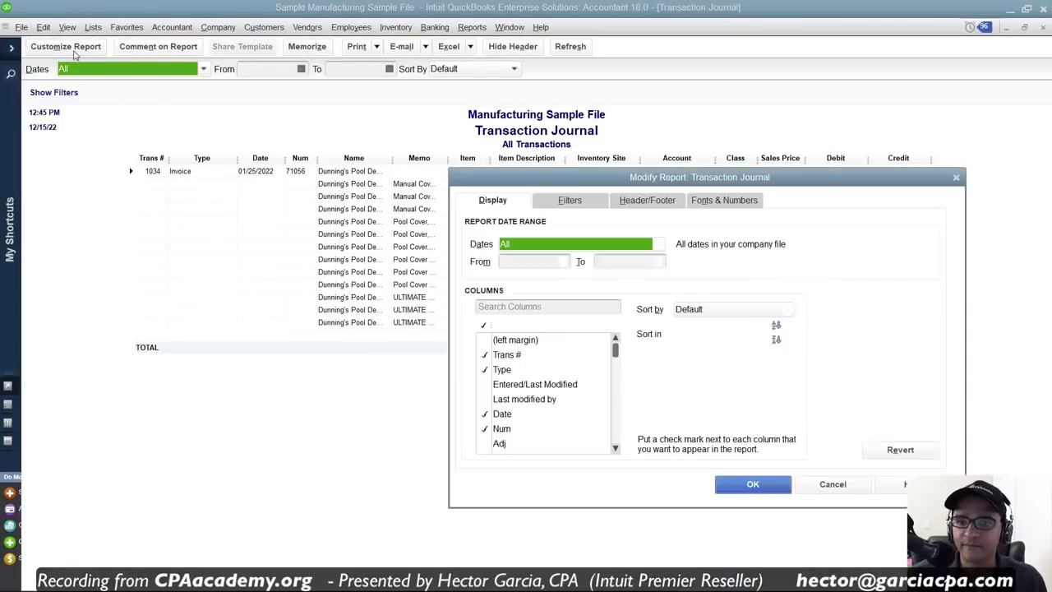
{"action": "left_click", "coordinate": [570, 201]}
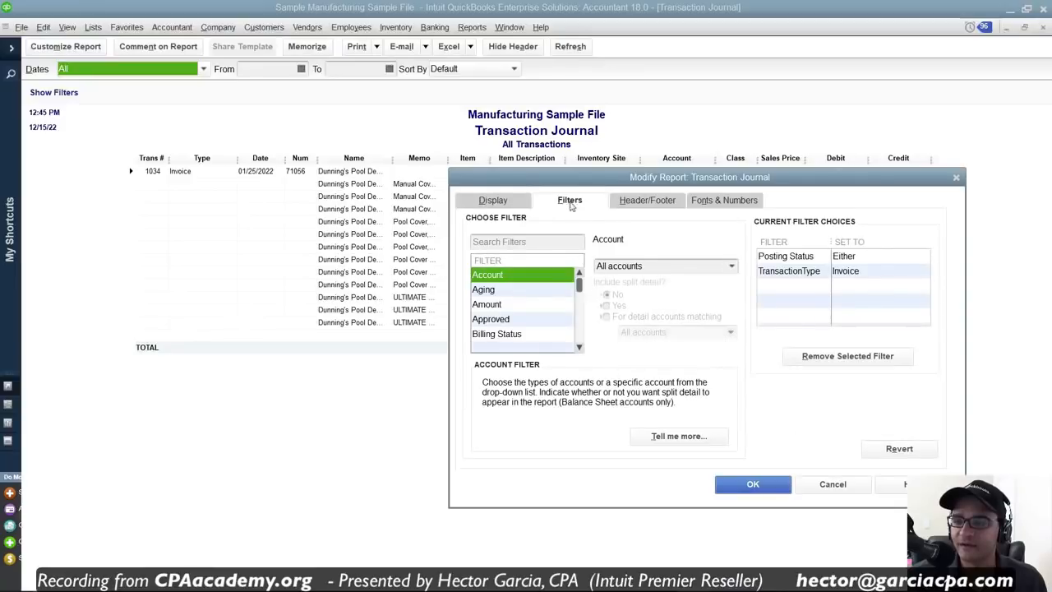
{"action": "left_click_drag", "start_coordinate": [660, 267], "coordinate": [549, 267]}
{"action": "type", "text": "asll or"}
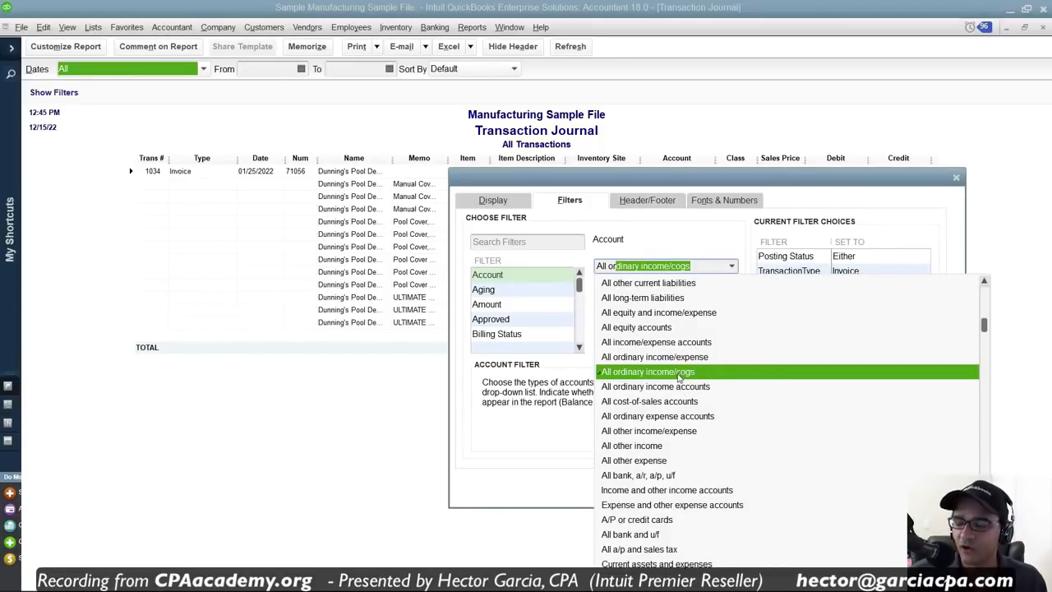
{"action": "left_click", "coordinate": [679, 374]}
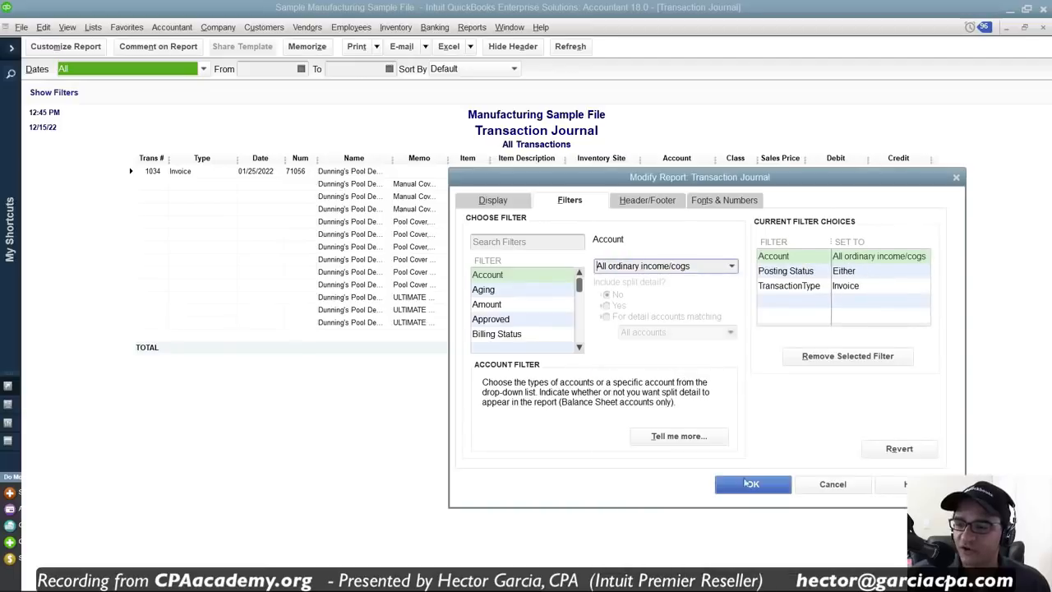
{"action": "left_click", "coordinate": [748, 485]}
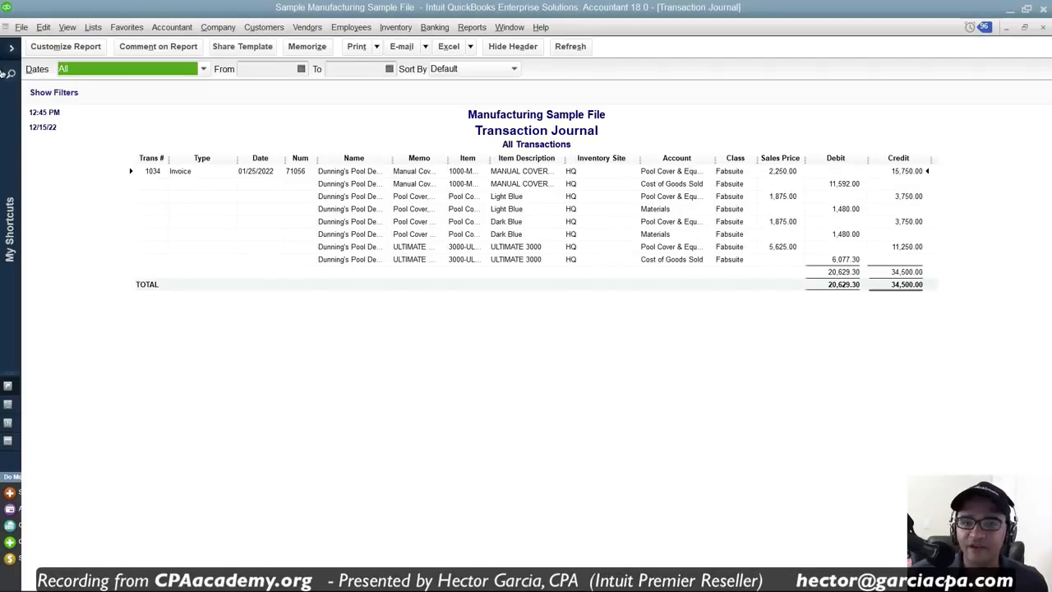
Add the Balance column to the Transaction Journal and move it after the Credit column
{"action": "left_click", "coordinate": [71, 49]}
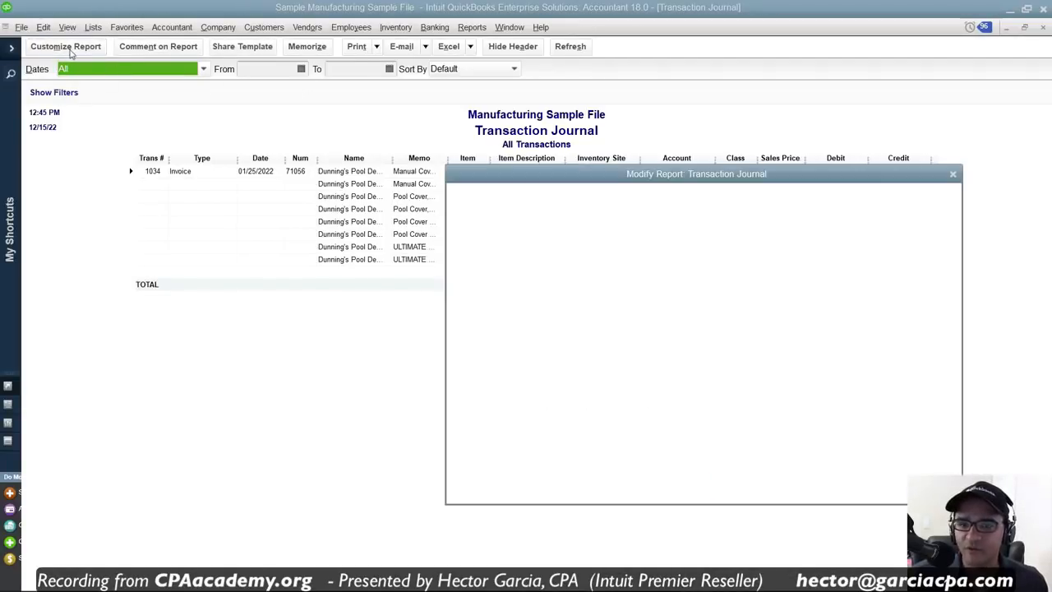
{"action": "left_click", "coordinate": [534, 305]}
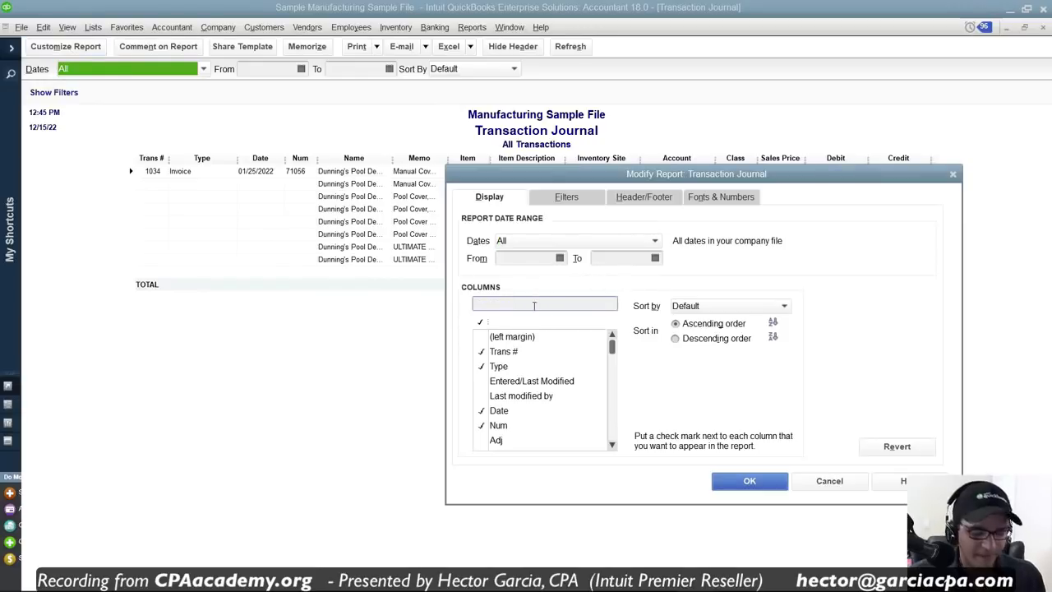
{"action": "type", "text": "BAL"}
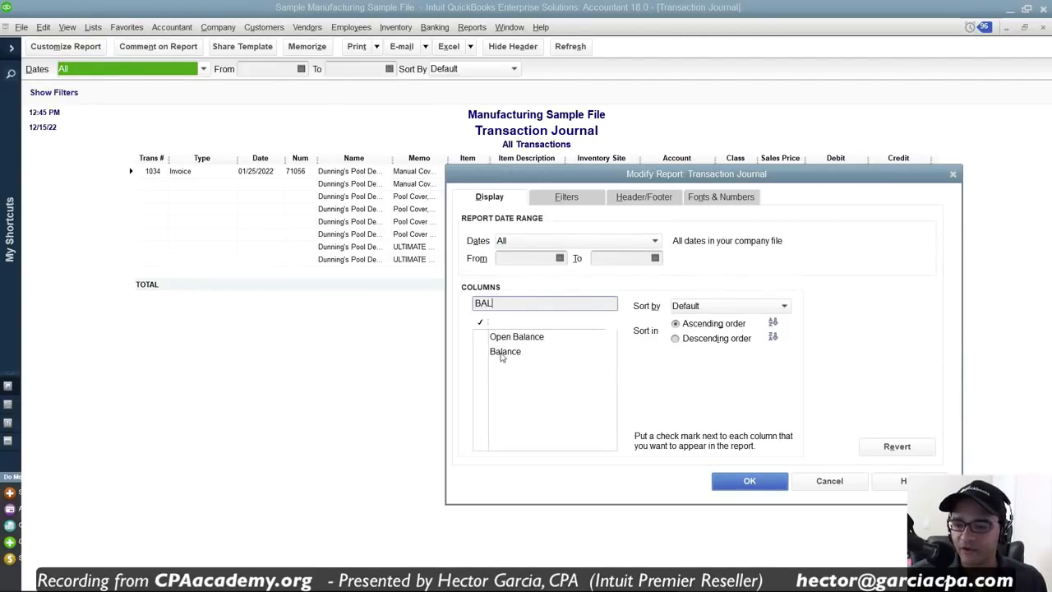
{"action": "left_click", "coordinate": [502, 354]}
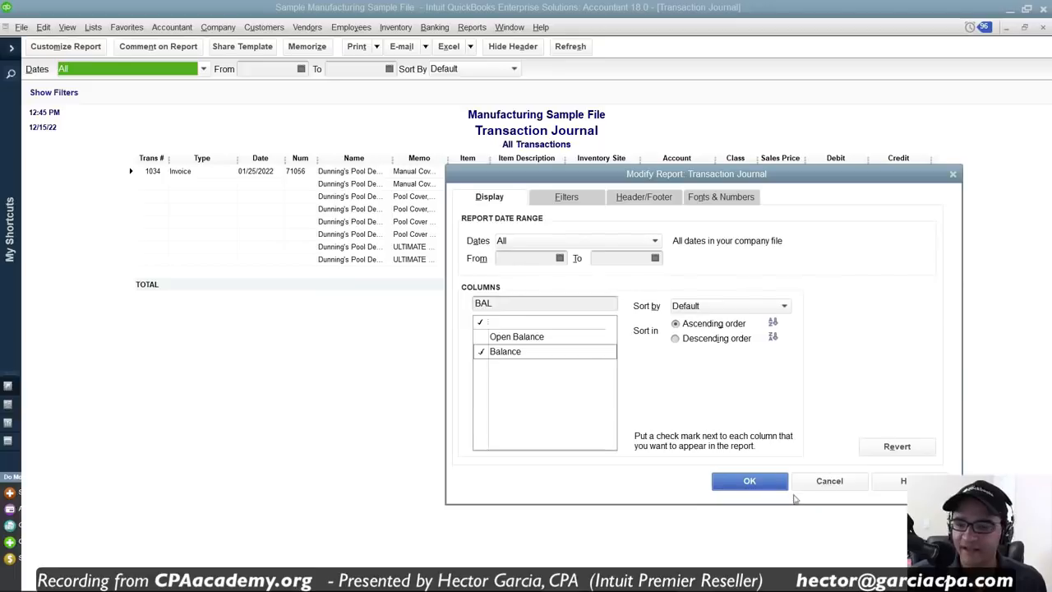
{"action": "left_click", "coordinate": [764, 483]}
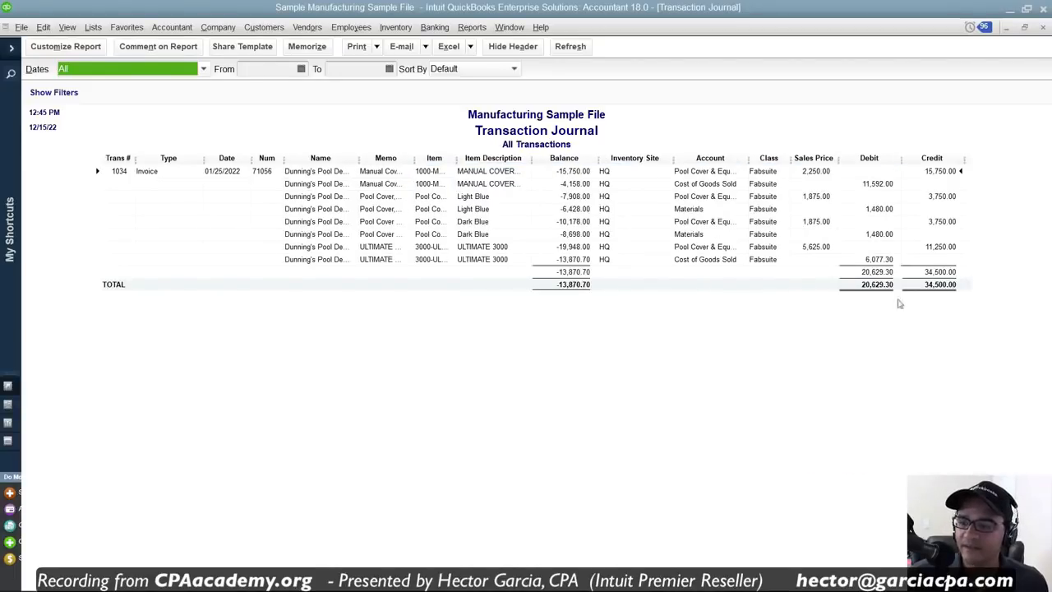
{"action": "left_click", "coordinate": [623, 161]}
{"action": "left_click_drag", "start_coordinate": [623, 162], "coordinate": [990, 168]}
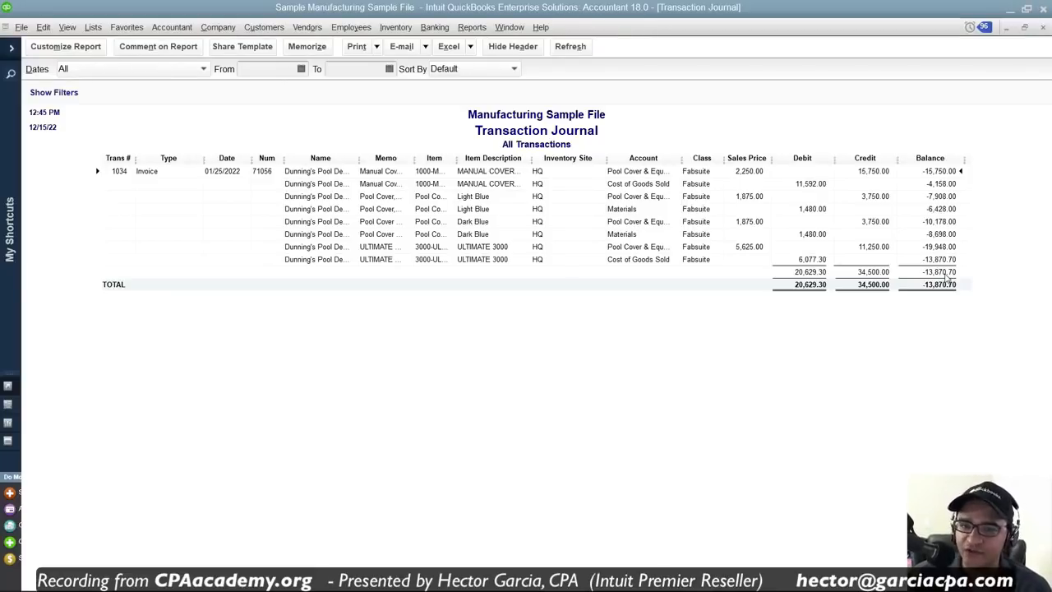
Close the Transaction Journal without memorizing it and copy the invoice number from the open invoice
{"action": "key", "text": "Escape"}
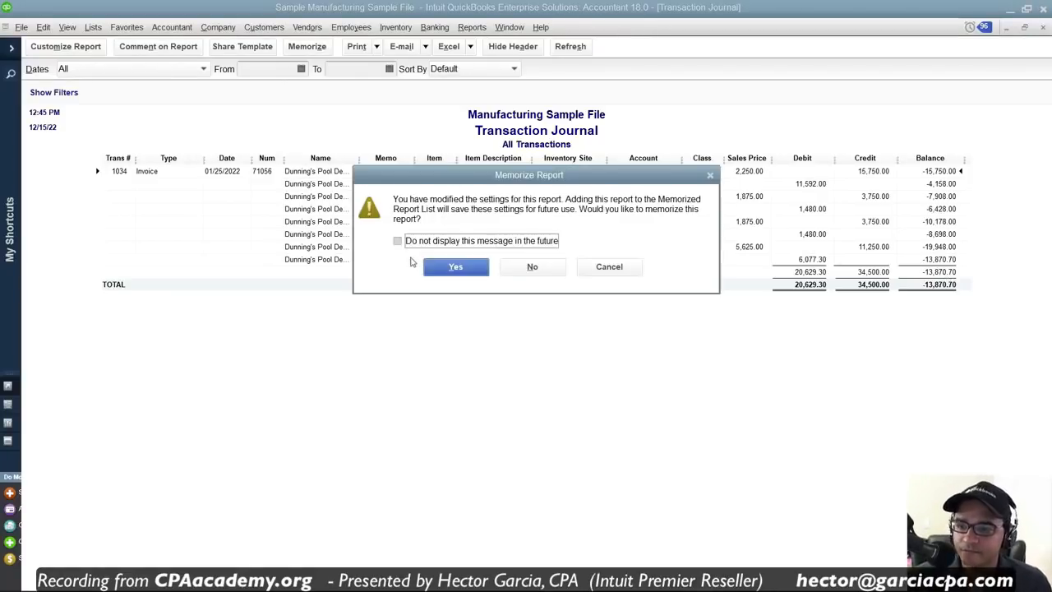
{"action": "left_click", "coordinate": [535, 266]}
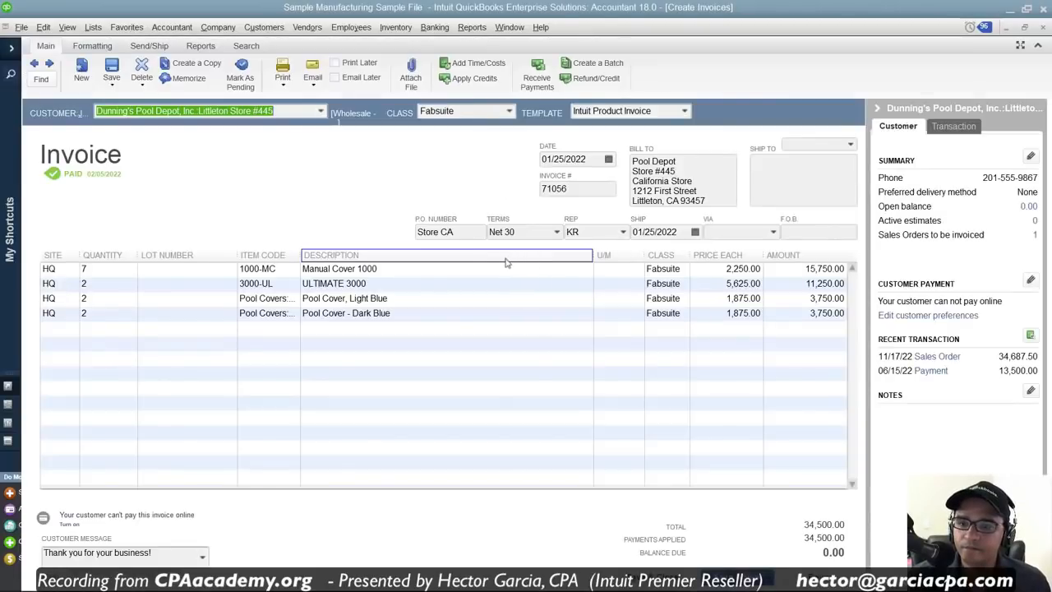
{"action": "left_click", "coordinate": [587, 192]}
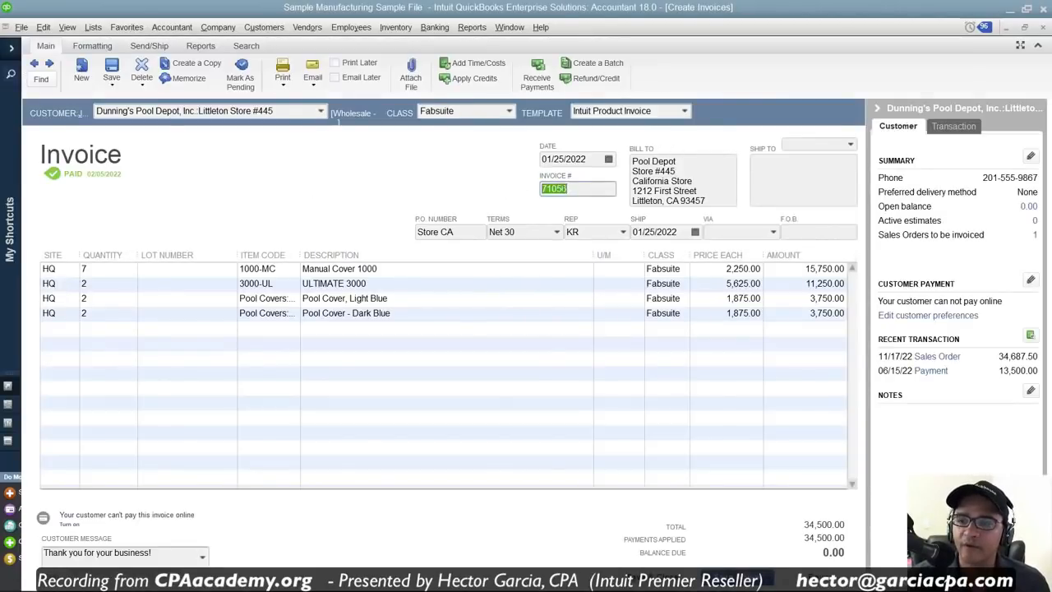
{"action": "right_click", "coordinate": [563, 188]}
{"action": "left_click", "coordinate": [583, 229]}
Close the invoice, the Custom Transaction Detail Report without memorizing it, and all remaining open windows
{"action": "key", "text": "ctrl+n"}
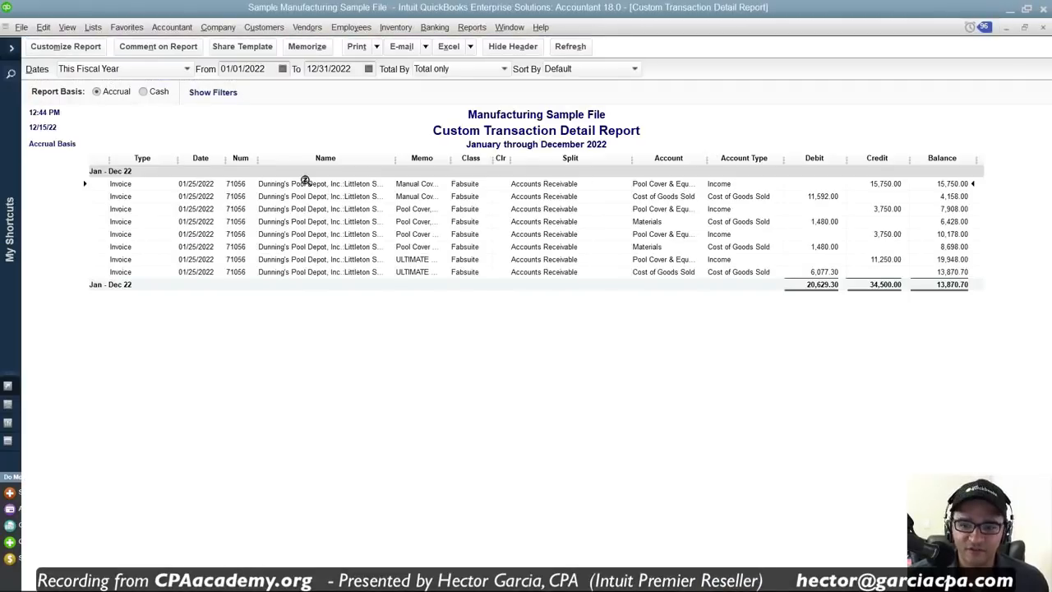
{"action": "key", "text": "Escape"}
{"action": "key", "text": "Escape"}
{"action": "key", "text": "Escape"}
{"action": "left_click", "coordinate": [530, 268]}
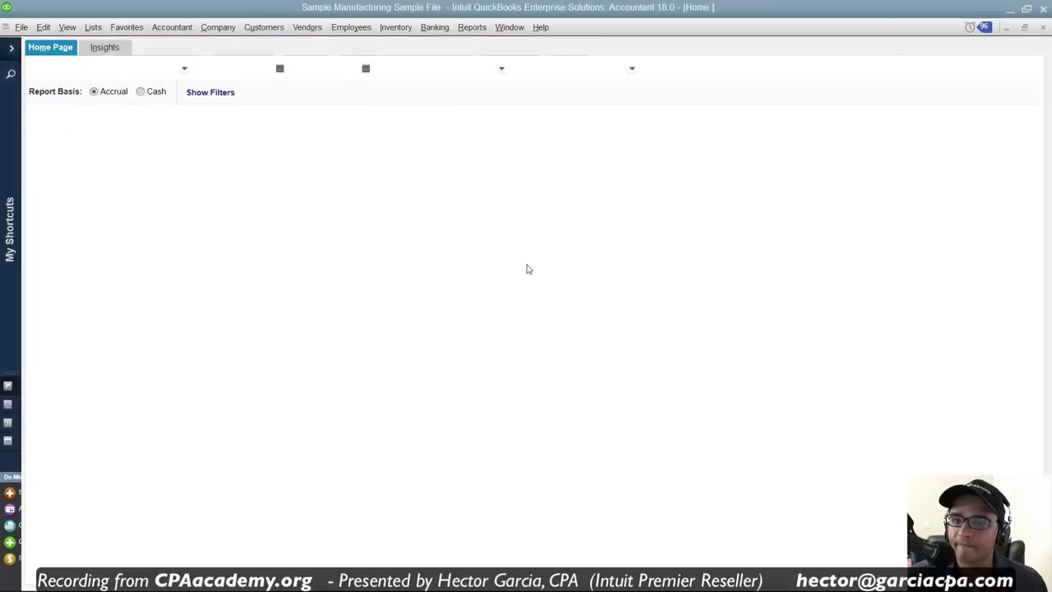
{"action": "key", "text": "Escape"}
Open the Find window and switch it to advanced search
{"action": "left_click", "coordinate": [38, 28]}
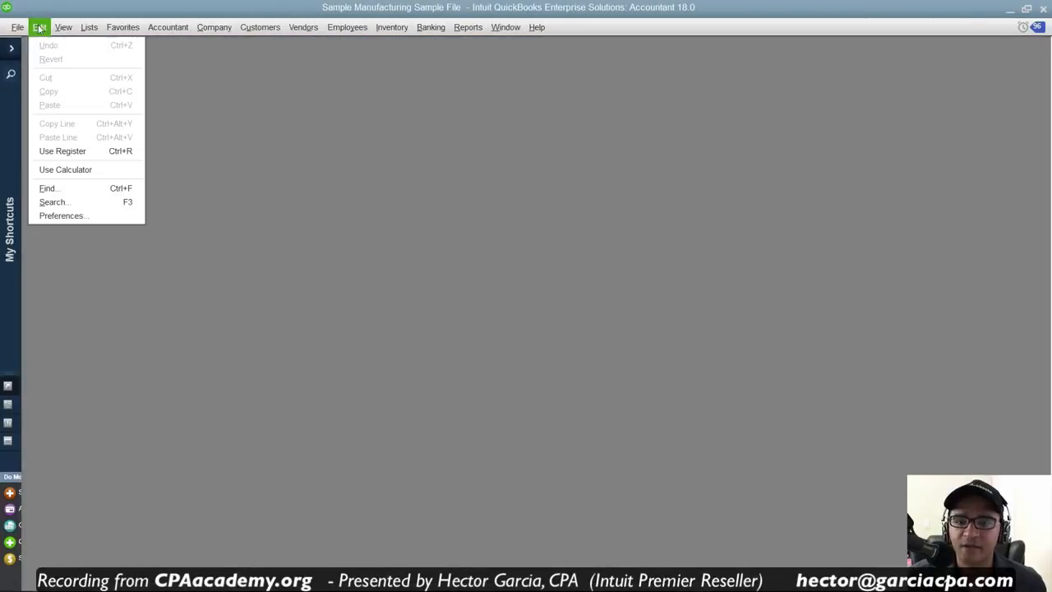
{"action": "left_click", "coordinate": [68, 188]}
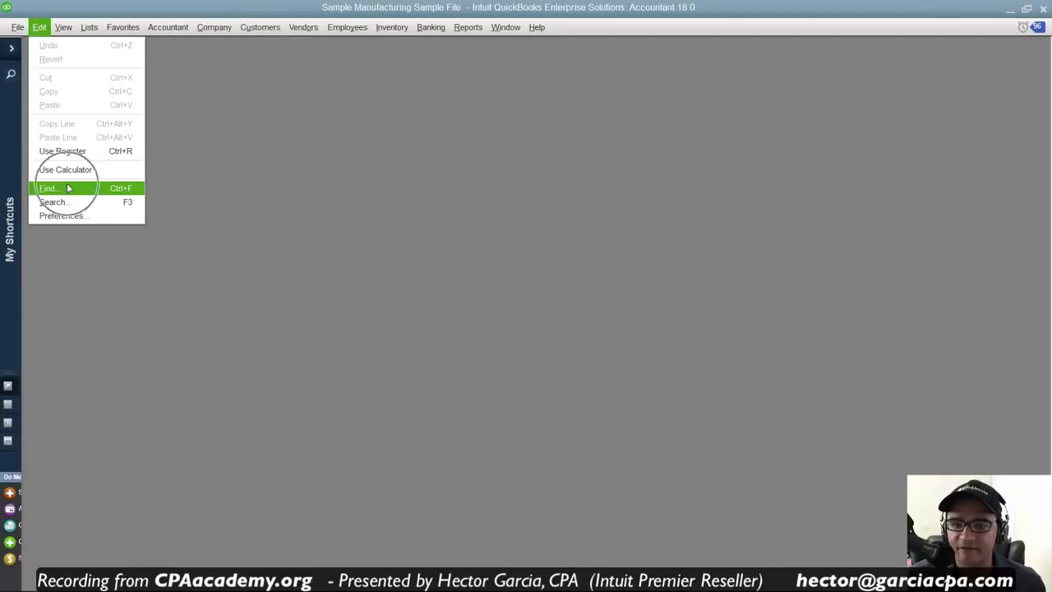
{"action": "left_click", "coordinate": [249, 211]}
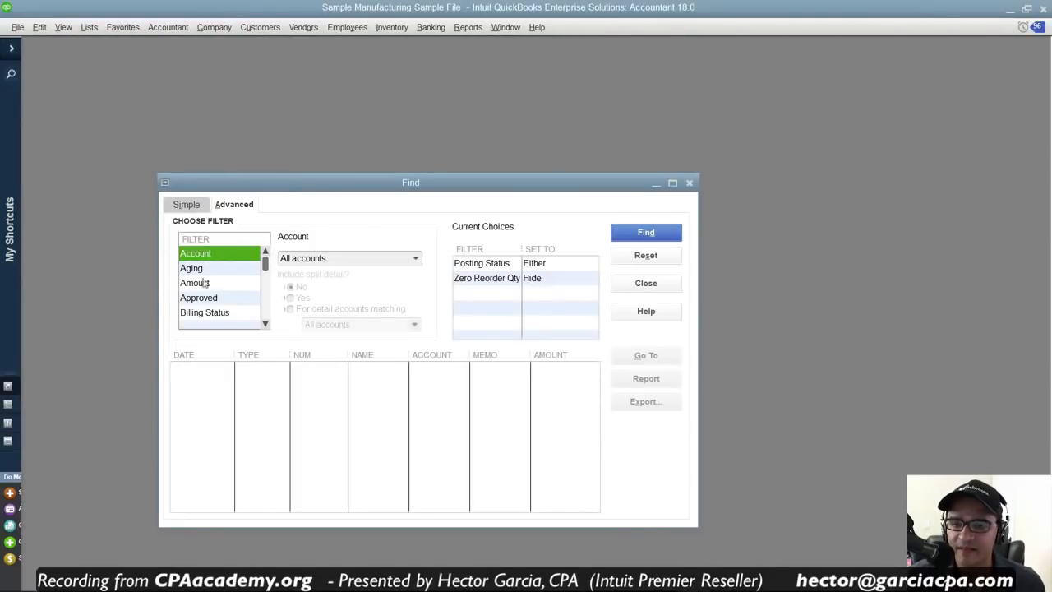
Choose the Number filter for the advanced search
{"action": "left_click", "coordinate": [212, 301]}
{"action": "key", "text": "n"}
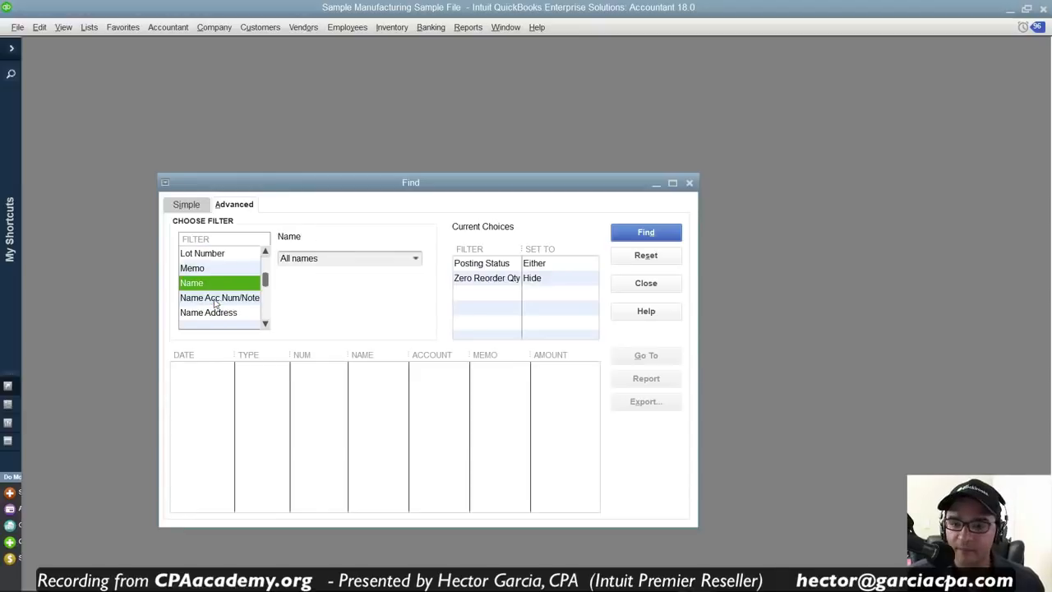
{"action": "left_click", "coordinate": [266, 325]}
{"action": "left_click", "coordinate": [265, 325]}
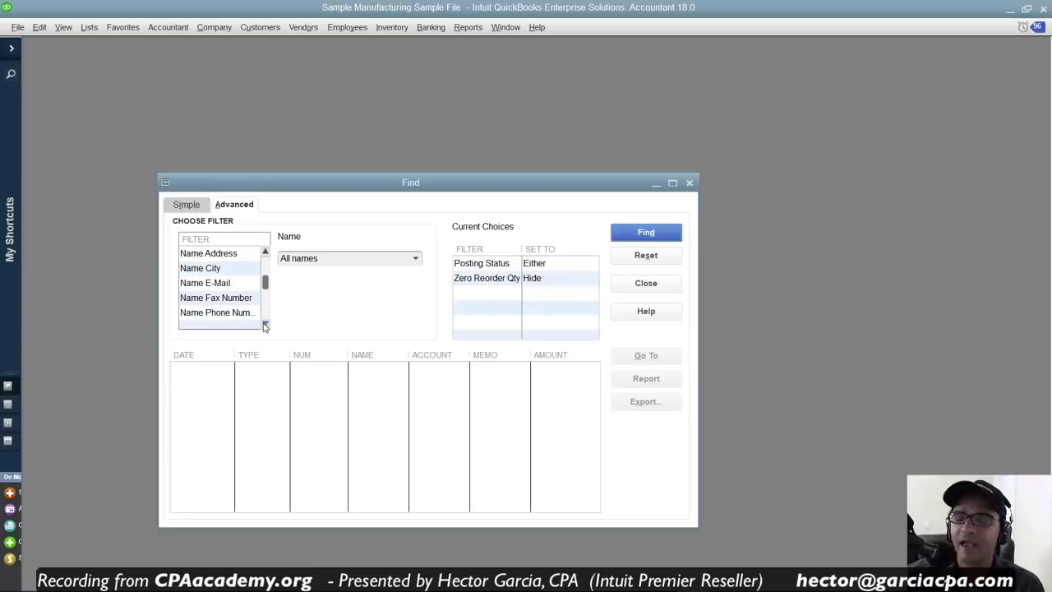
{"action": "left_click", "coordinate": [265, 325]}
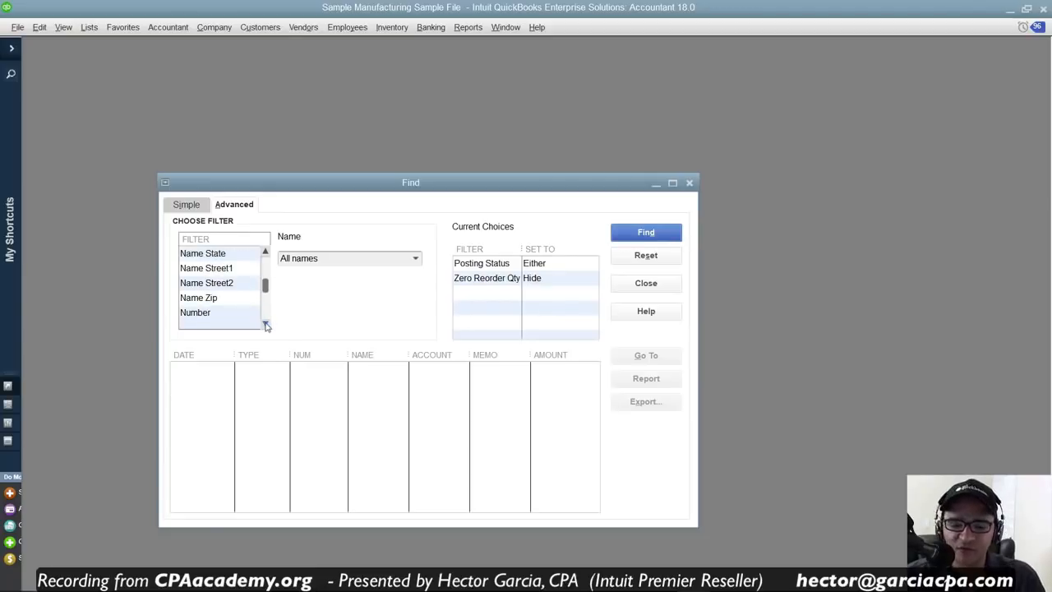
{"action": "left_click", "coordinate": [266, 325]}
{"action": "left_click", "coordinate": [266, 326]}
{"action": "left_click", "coordinate": [266, 325]}
{"action": "left_click", "coordinate": [265, 325]}
{"action": "left_click", "coordinate": [266, 325]}
{"action": "left_click", "coordinate": [267, 252]}
{"action": "left_click", "coordinate": [266, 253]}
{"action": "left_click", "coordinate": [266, 253]}
{"action": "left_click", "coordinate": [266, 252]}
{"action": "left_click", "coordinate": [196, 297]}
Find transactions with the copied number 71056 and maximize the Find window
{"action": "left_click", "coordinate": [312, 259]}
{"action": "right_click", "coordinate": [312, 259]}
{"action": "left_click", "coordinate": [325, 301]}
{"action": "left_click_drag", "start_coordinate": [314, 255], "coordinate": [254, 255]}
{"action": "key", "text": "super+c"}
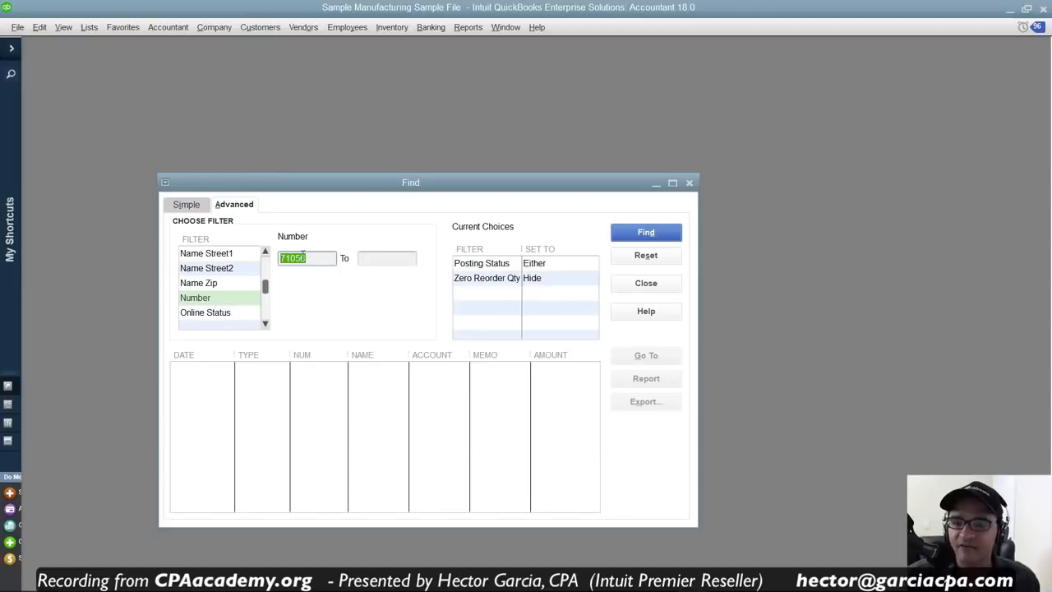
{"action": "left_click", "coordinate": [622, 237]}
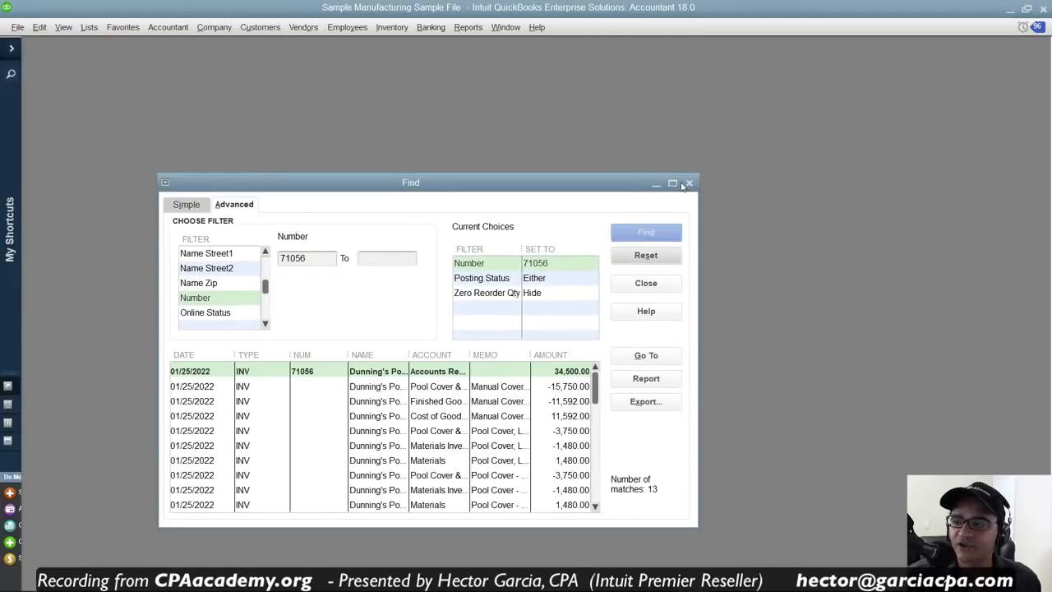
{"action": "left_click", "coordinate": [672, 182]}
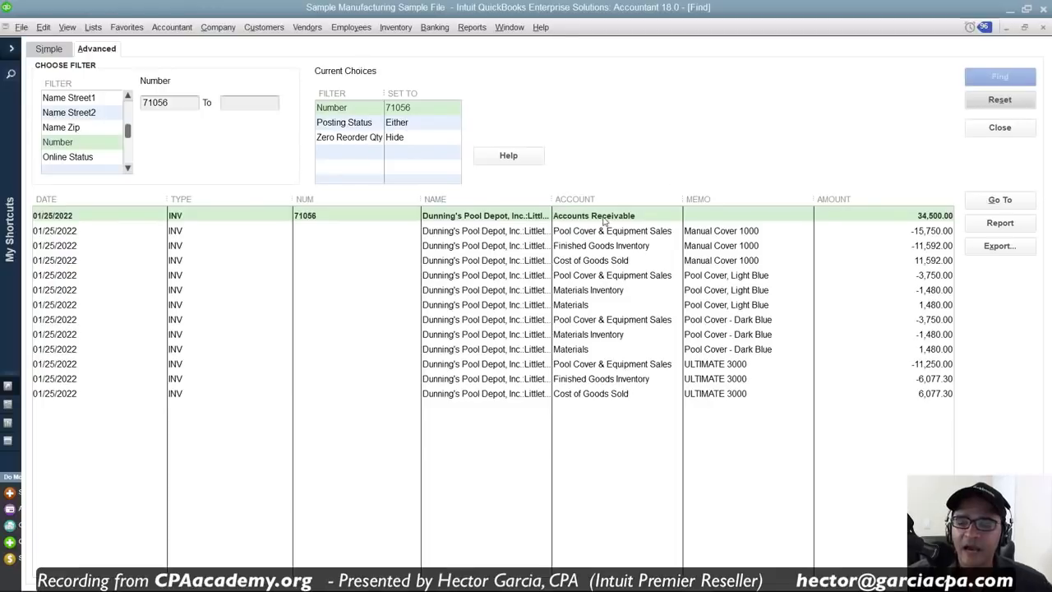
Examine the accounts and amounts of the receivable, sales, inventory and cost lines found for invoice 71056
{"action": "left_click", "coordinate": [496, 468]}
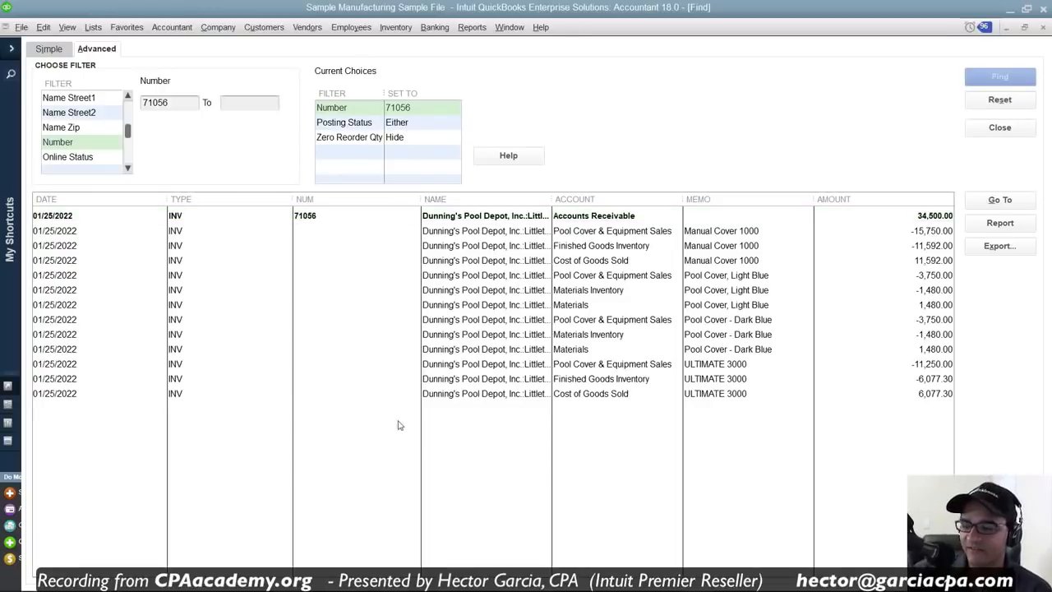
{"action": "left_click", "coordinate": [89, 215]}
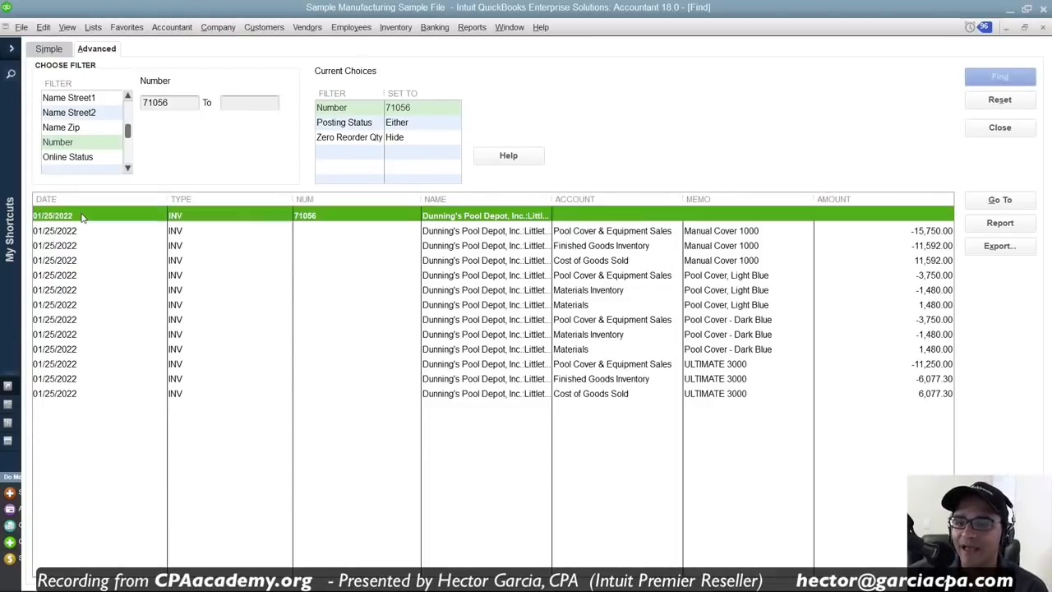
{"action": "left_click", "coordinate": [493, 259]}
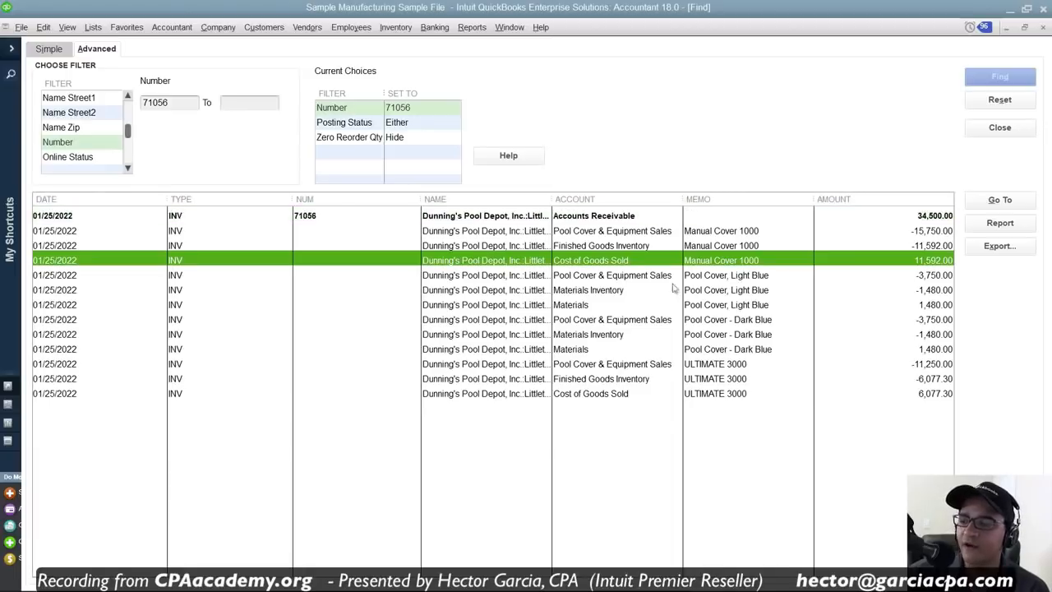
{"action": "left_click", "coordinate": [496, 446]}
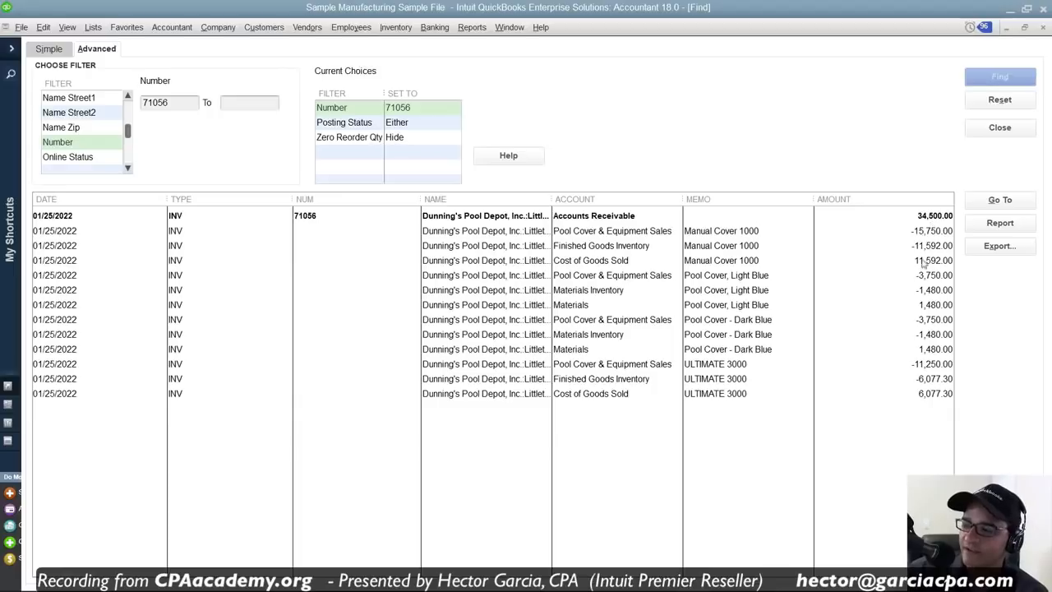
{"action": "left_click", "coordinate": [931, 219]}
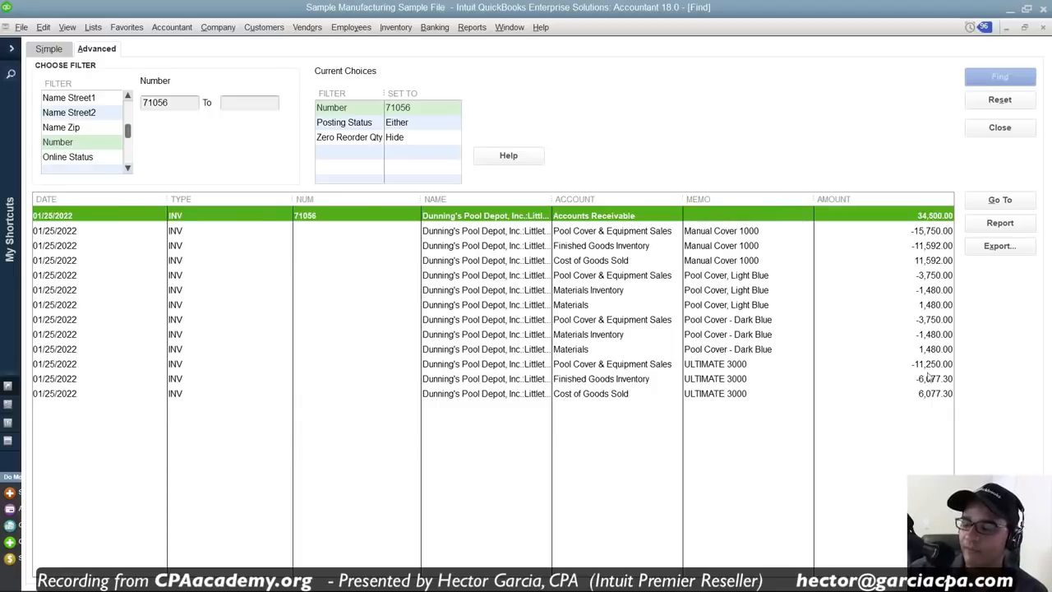
{"action": "left_click", "coordinate": [490, 456]}
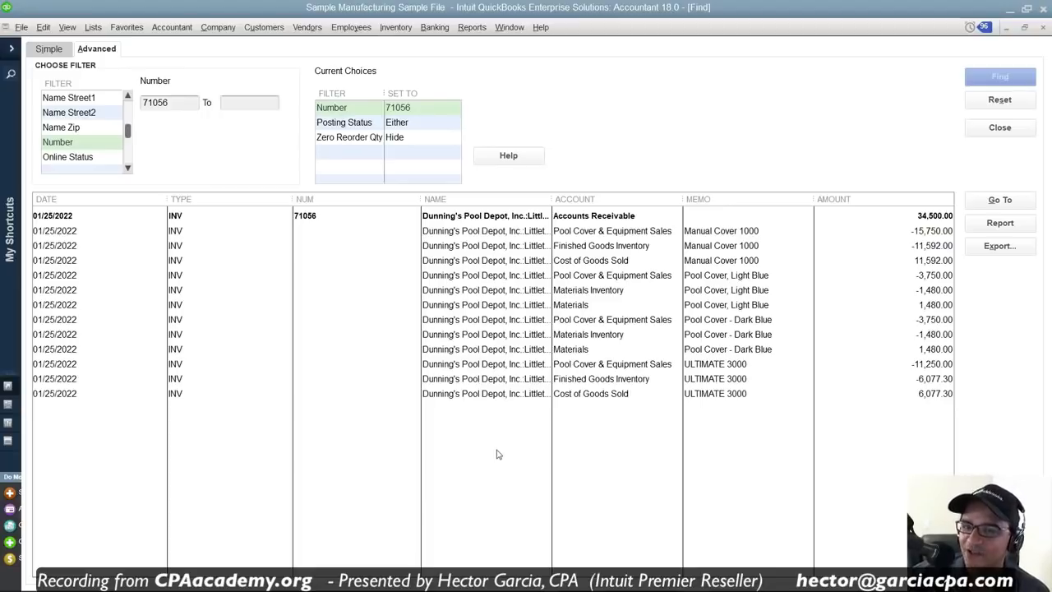
Extend the Number filter's range to end at 72000 and rerun the search
{"action": "left_click", "coordinate": [246, 102]}
{"action": "right_click", "coordinate": [246, 102]}
{"action": "left_click", "coordinate": [267, 140]}
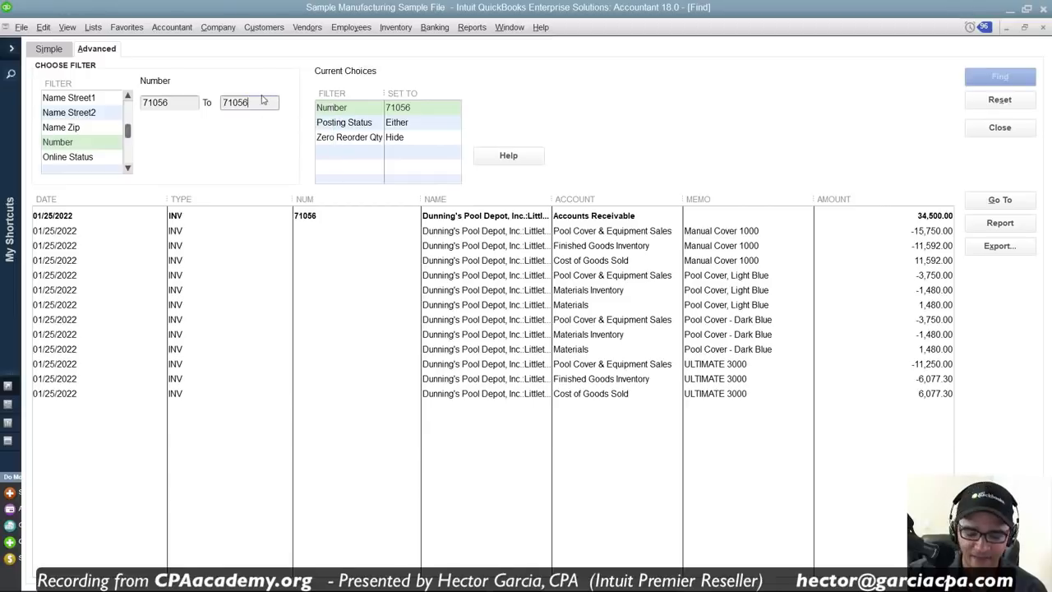
{"action": "key", "text": "BackSpace"}
{"action": "key", "text": "BackSpace"}
{"action": "type", "text": "2000"}
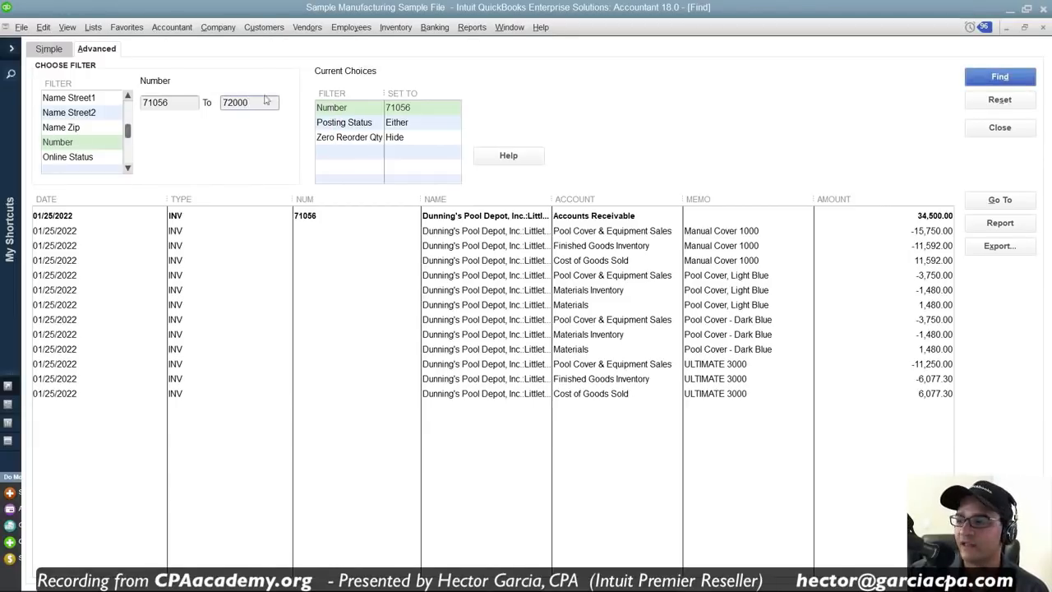
{"action": "left_click", "coordinate": [1017, 81]}
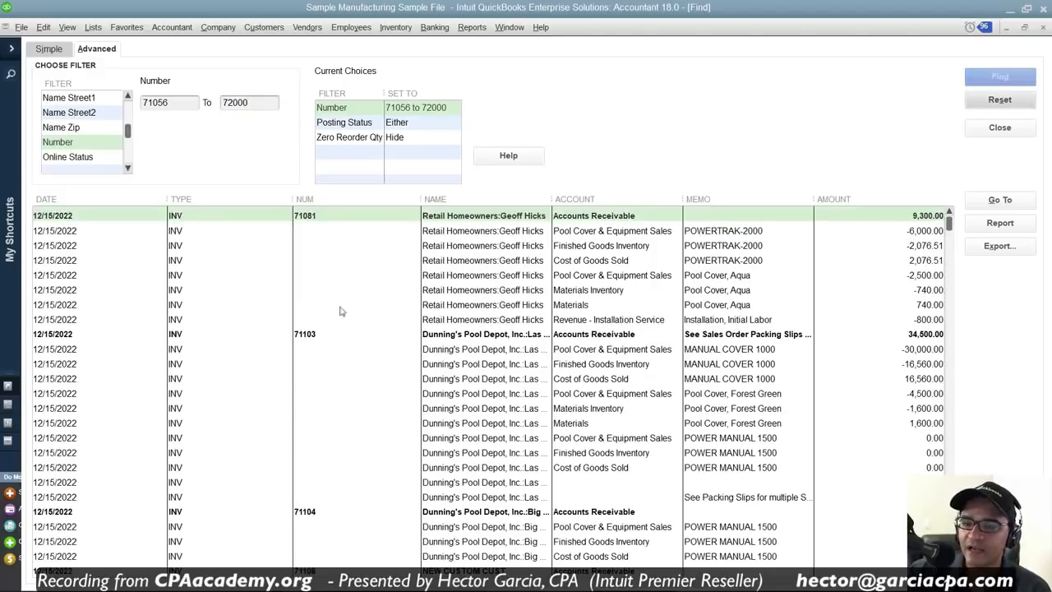
Look through the invoices found in the number range, comparing their bold summary rows with the detail lines beneath
{"action": "left_click", "coordinate": [560, 337]}
{"action": "left_click", "coordinate": [511, 513]}
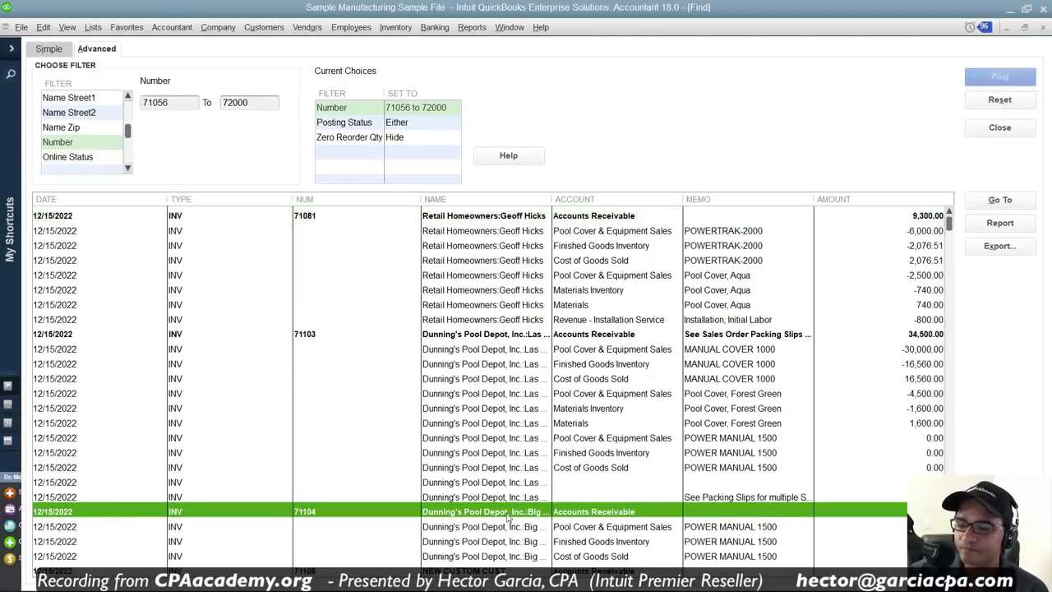
{"action": "scroll", "coordinate": [560, 335], "scroll_direction": "down", "scroll_amount": 5}
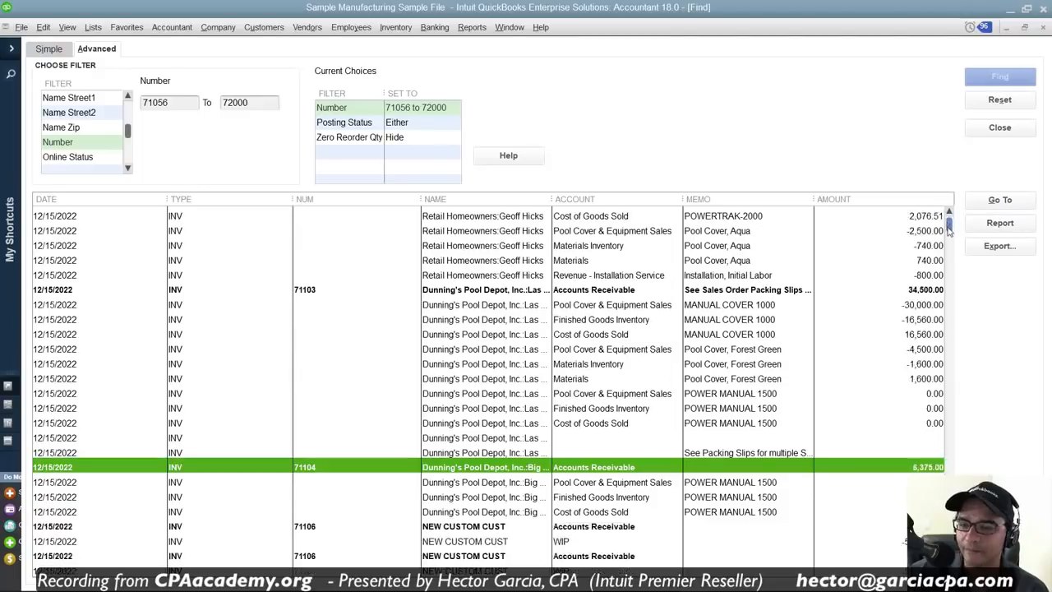
{"action": "left_click", "coordinate": [559, 333]}
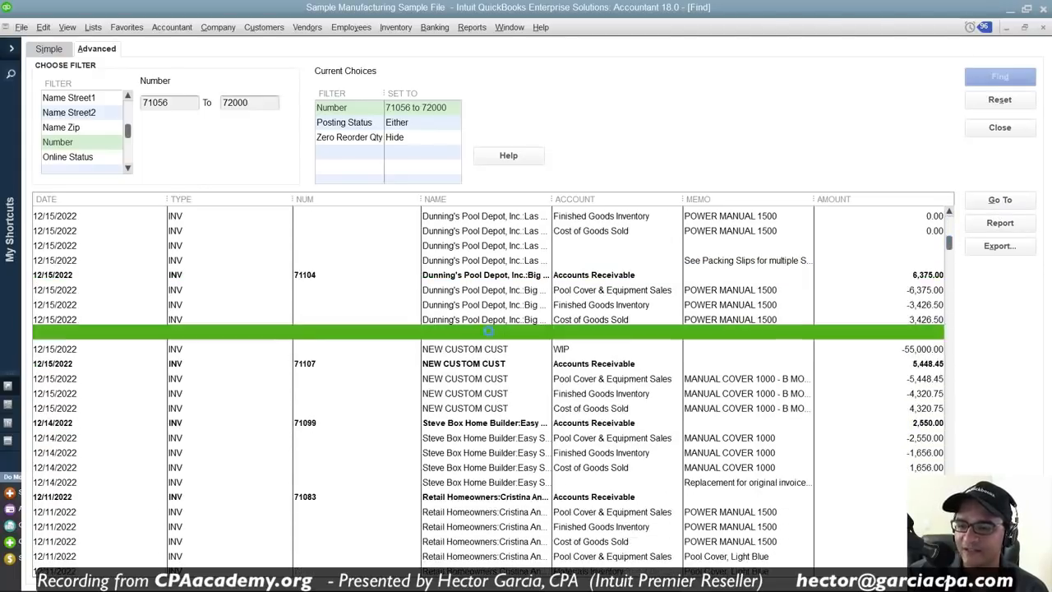
{"action": "left_click", "coordinate": [322, 367]}
{"action": "left_click", "coordinate": [316, 426]}
{"action": "left_click", "coordinate": [329, 496]}
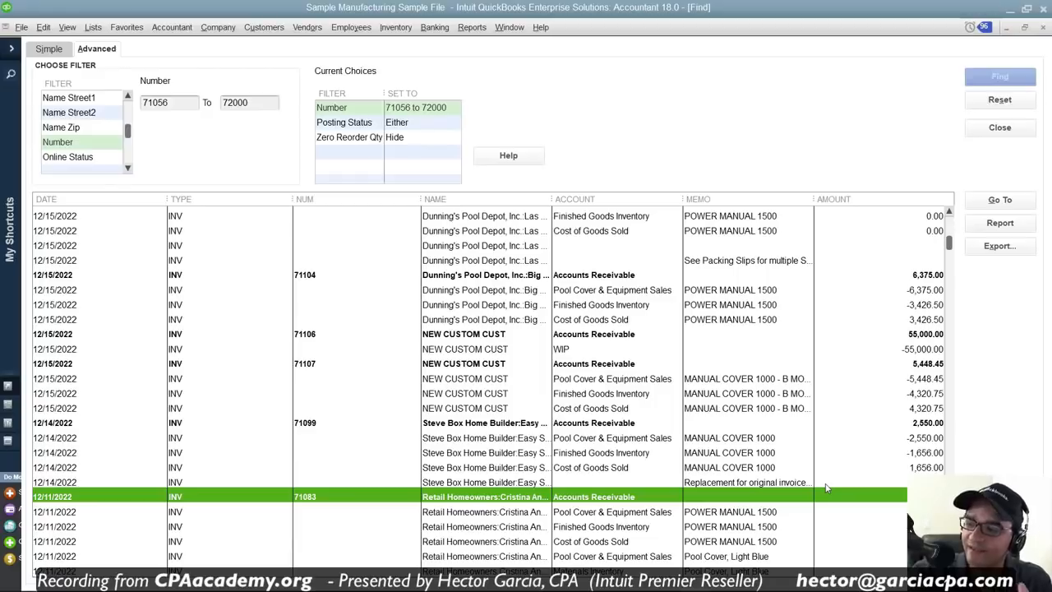
{"action": "left_click_drag", "start_coordinate": [949, 243], "coordinate": [953, 213]}
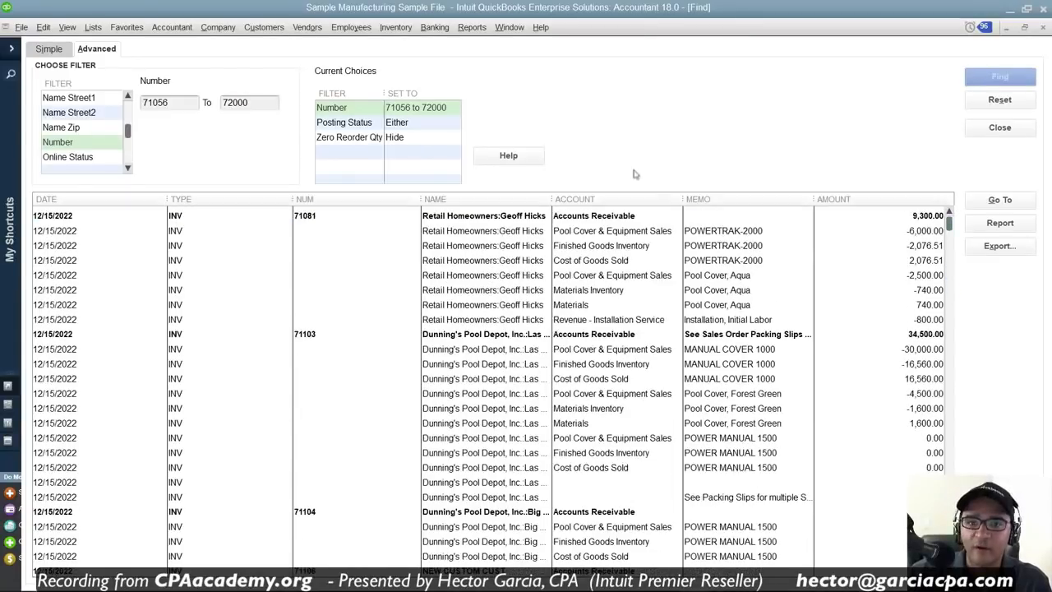
Add a Detail Level filter set to Summary only and rerun the search
{"action": "left_click", "coordinate": [52, 112]}
{"action": "key", "text": "d"}
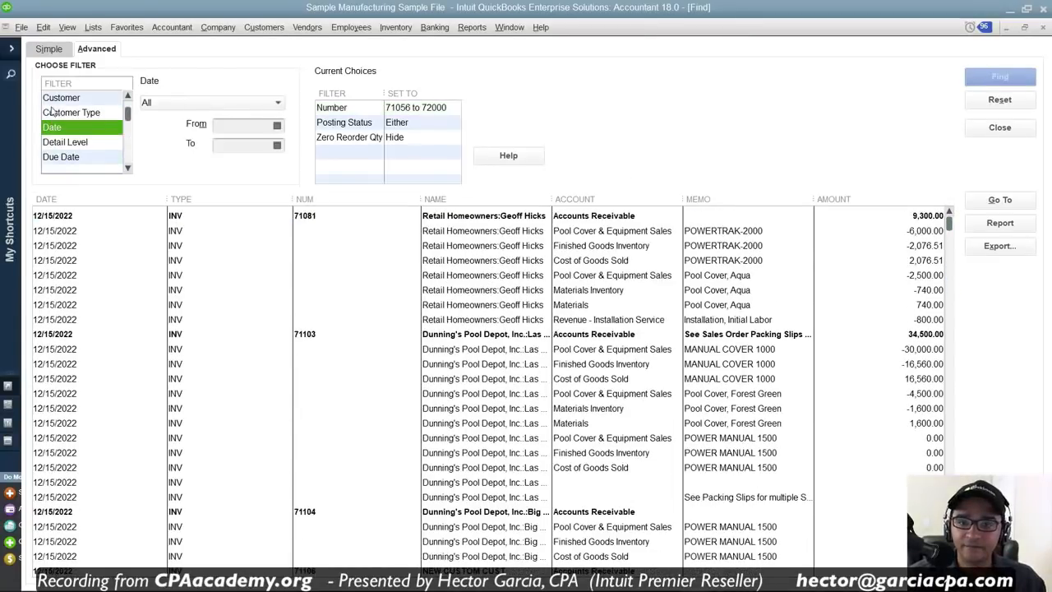
{"action": "left_click", "coordinate": [72, 142]}
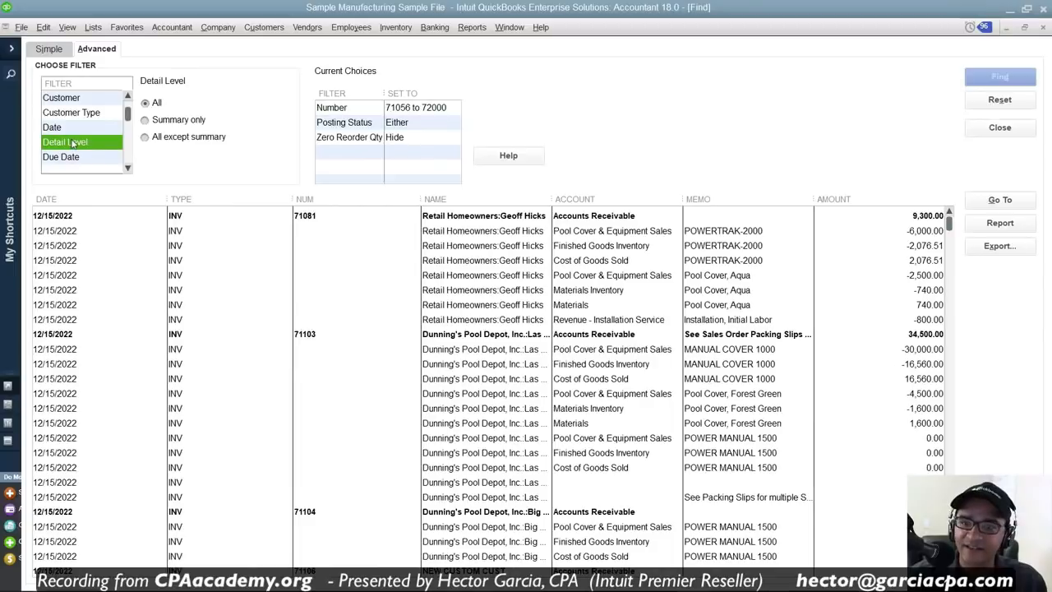
{"action": "left_click", "coordinate": [174, 121]}
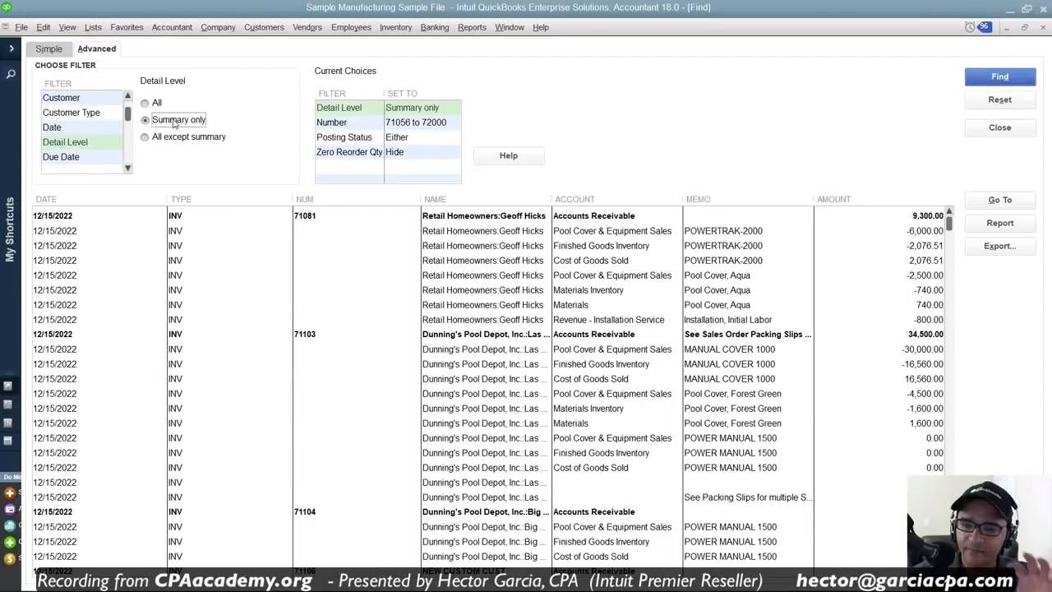
{"action": "left_click", "coordinate": [998, 79]}
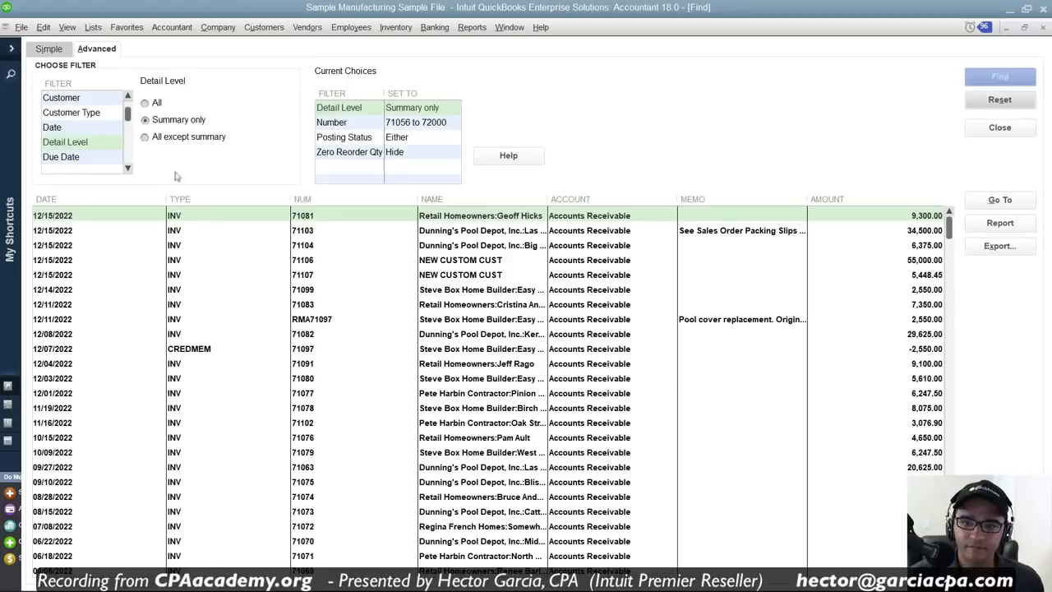
Change the Detail Level filter to All except summary, rerun the search, and look through the resulting detail lines
{"action": "left_click", "coordinate": [159, 138]}
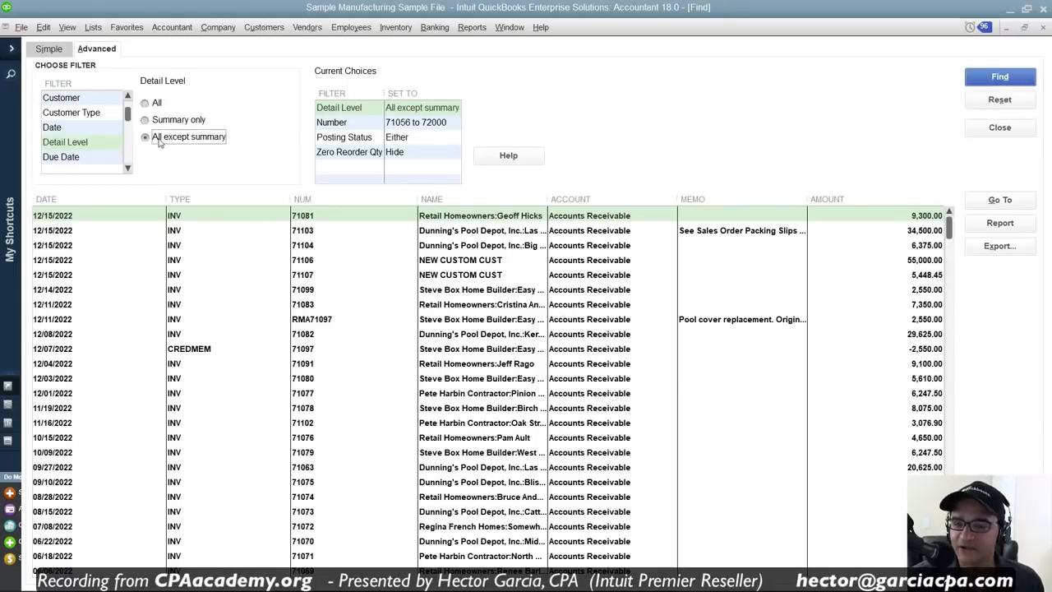
{"action": "left_click", "coordinate": [1001, 80]}
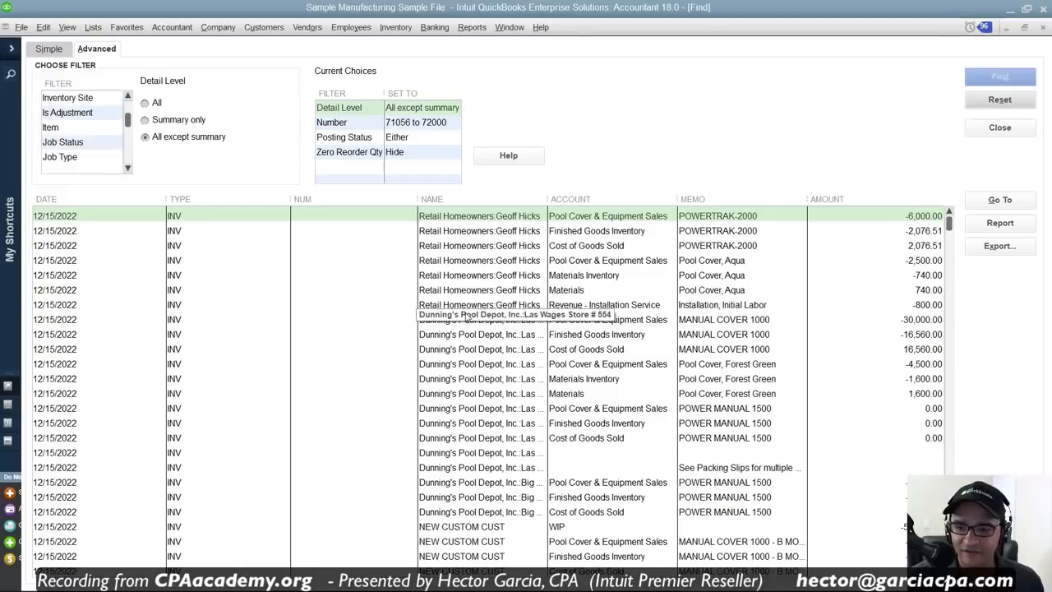
{"action": "left_click", "coordinate": [468, 319]}
{"action": "scroll", "coordinate": [494, 374], "scroll_direction": "down", "scroll_amount": 1}
{"action": "scroll", "coordinate": [494, 374], "scroll_direction": "down", "scroll_amount": 10}
{"action": "scroll", "coordinate": [491, 373], "scroll_direction": "up", "scroll_amount": 6}
{"action": "scroll", "coordinate": [490, 373], "scroll_direction": "up", "scroll_amount": 6}
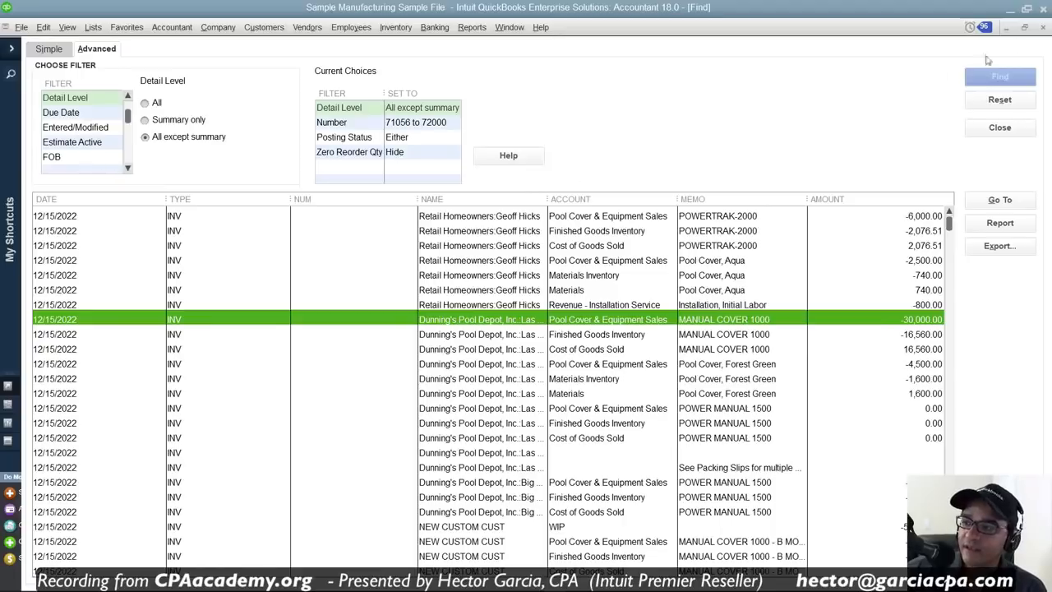
Close the Find window and display the icon bar along the top instead of the left
{"action": "left_click", "coordinate": [1043, 28]}
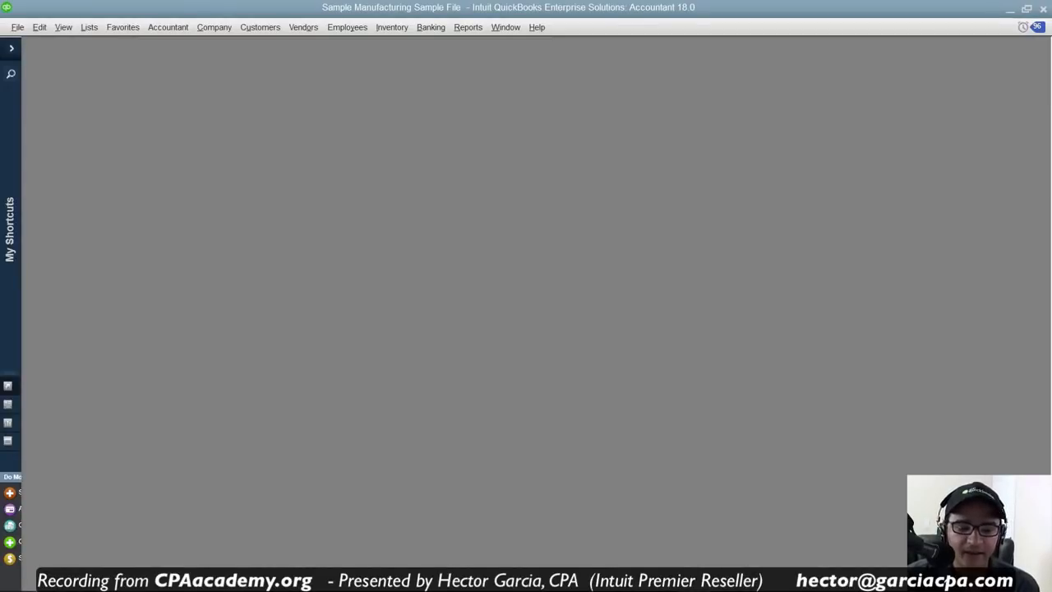
{"action": "left_click", "coordinate": [89, 27]}
{"action": "left_click", "coordinate": [63, 28]}
{"action": "left_click", "coordinate": [82, 83]}
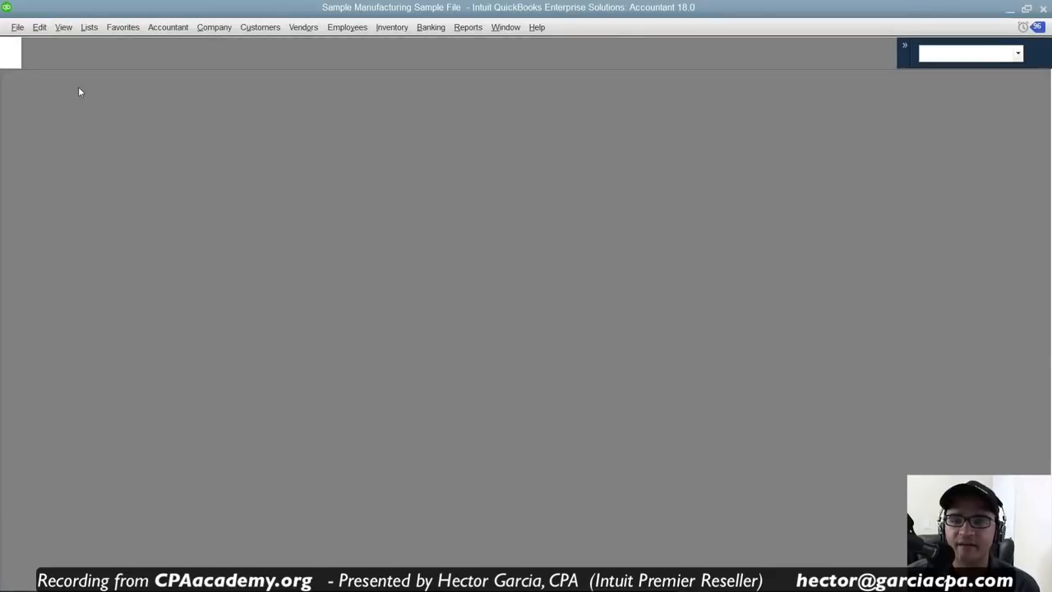
Create a Custom Transaction Detail report dated Today, with the date as its only filter, and maximize it
{"action": "left_click", "coordinate": [467, 27]}
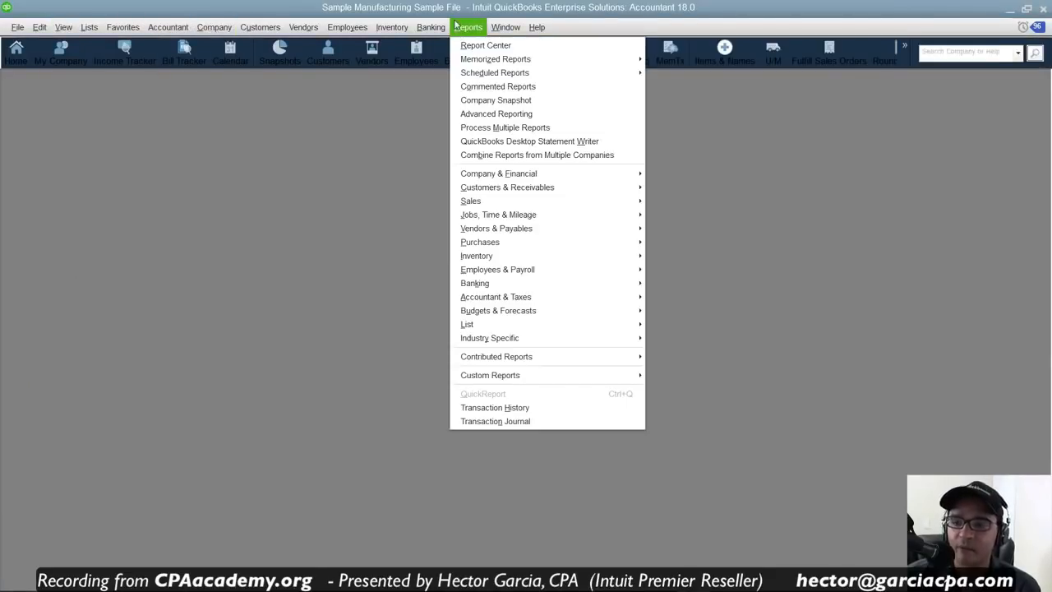
{"action": "mouse_move", "coordinate": [506, 381]}
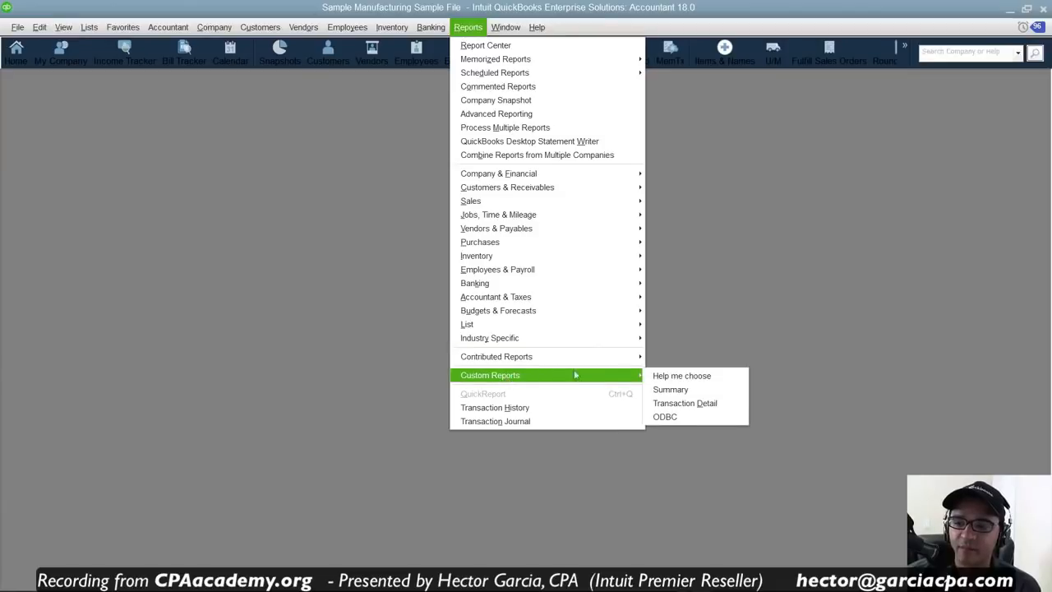
{"action": "left_click", "coordinate": [722, 405]}
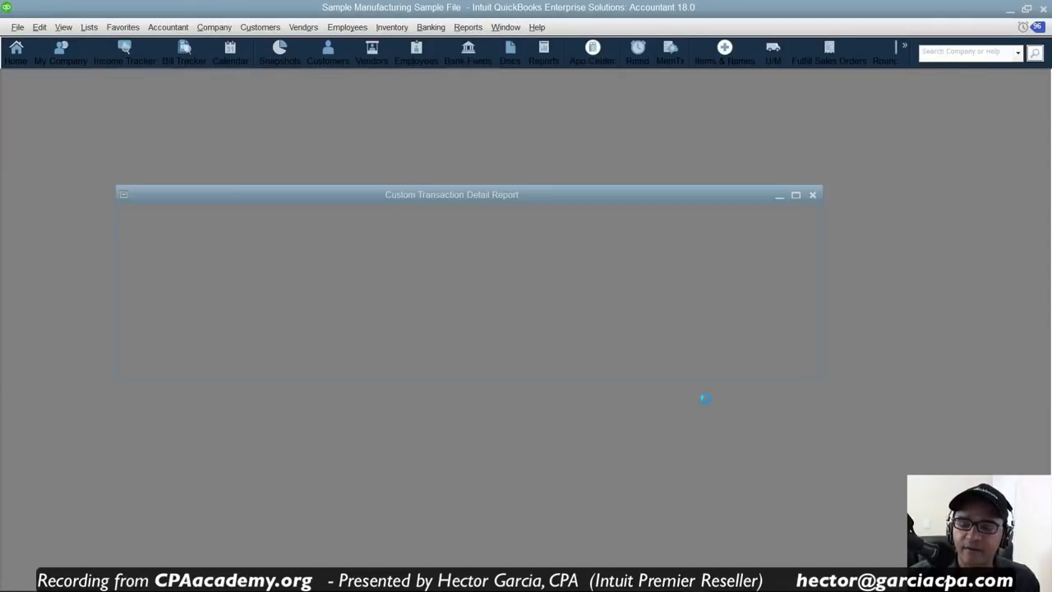
{"action": "left_click", "coordinate": [508, 240]}
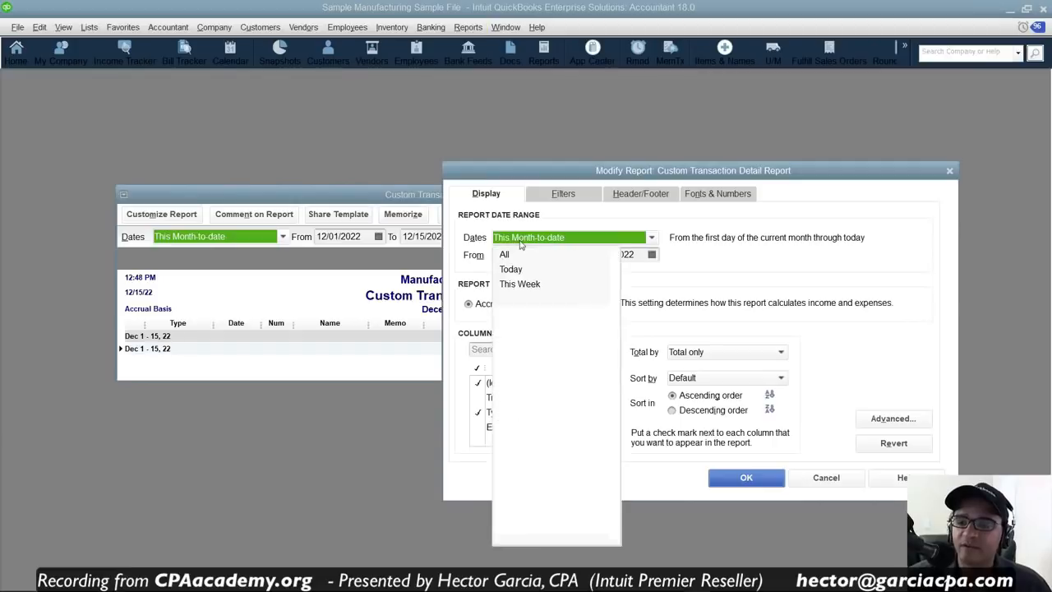
{"action": "left_click", "coordinate": [511, 266]}
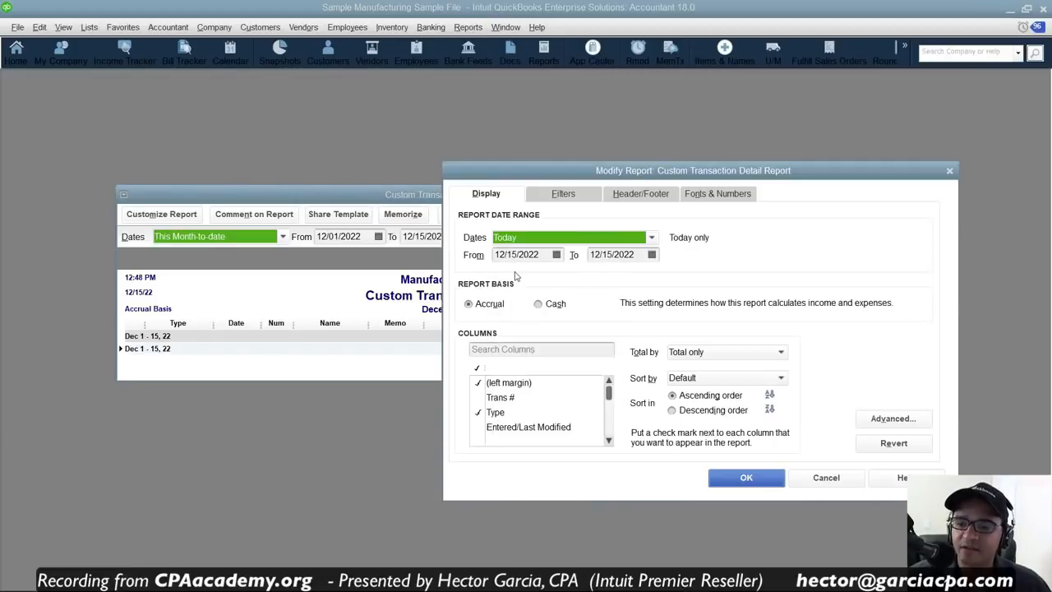
{"action": "left_click", "coordinate": [569, 195]}
{"action": "left_click", "coordinate": [806, 251]}
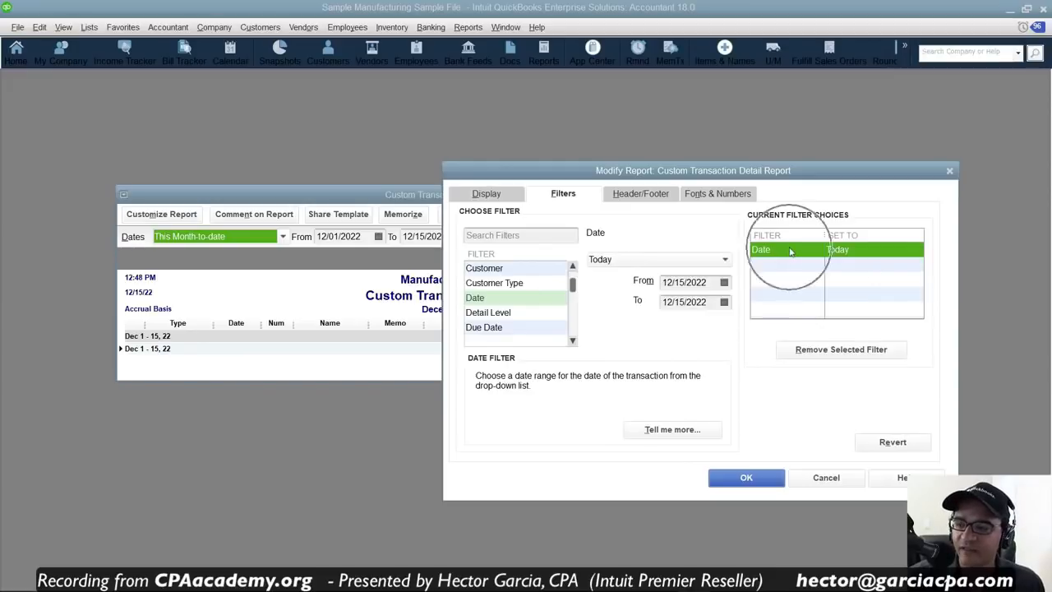
{"action": "left_click", "coordinate": [747, 479]}
{"action": "left_click", "coordinate": [795, 195]}
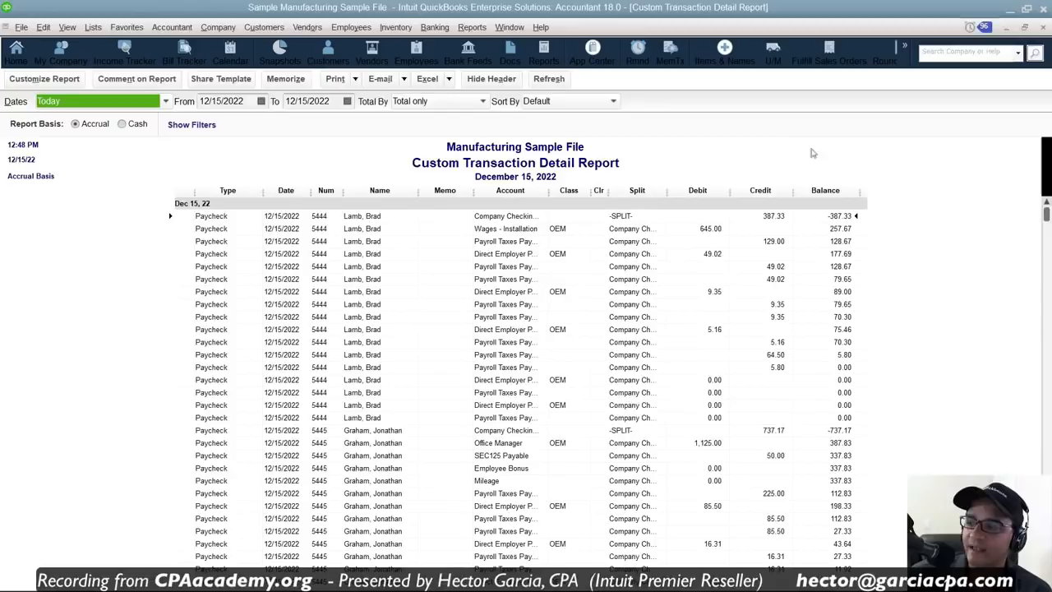
Check the transaction detail report's current filter choices
{"action": "mouse_move", "coordinate": [1047, 220]}
{"action": "left_mouse_down"}
{"action": "mouse_move", "coordinate": [1047, 464]}
{"action": "mouse_move", "coordinate": [1045, 207]}
{"action": "left_mouse_up"}
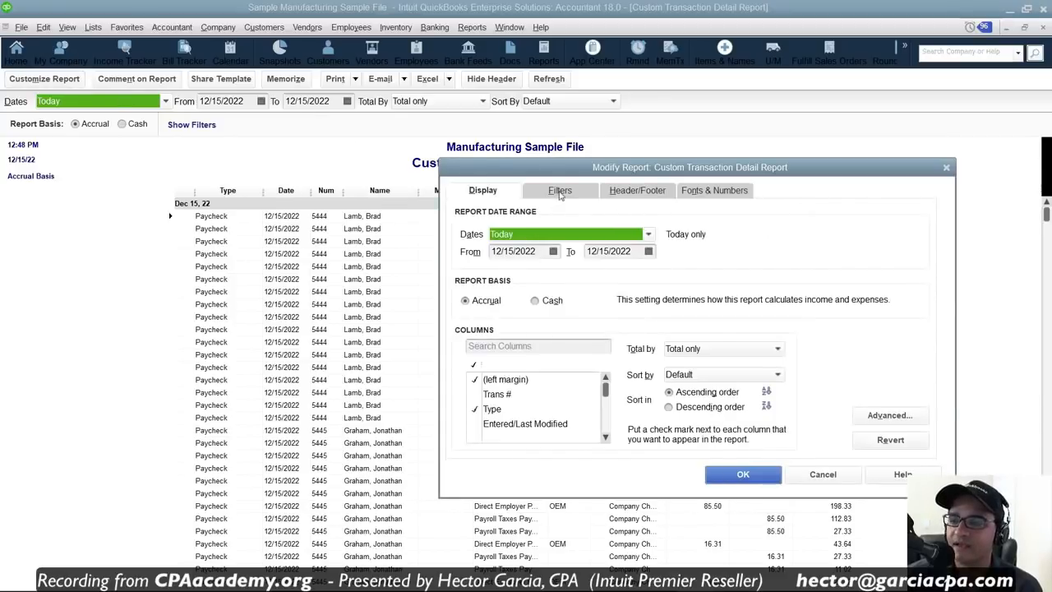
{"action": "left_click", "coordinate": [560, 190]}
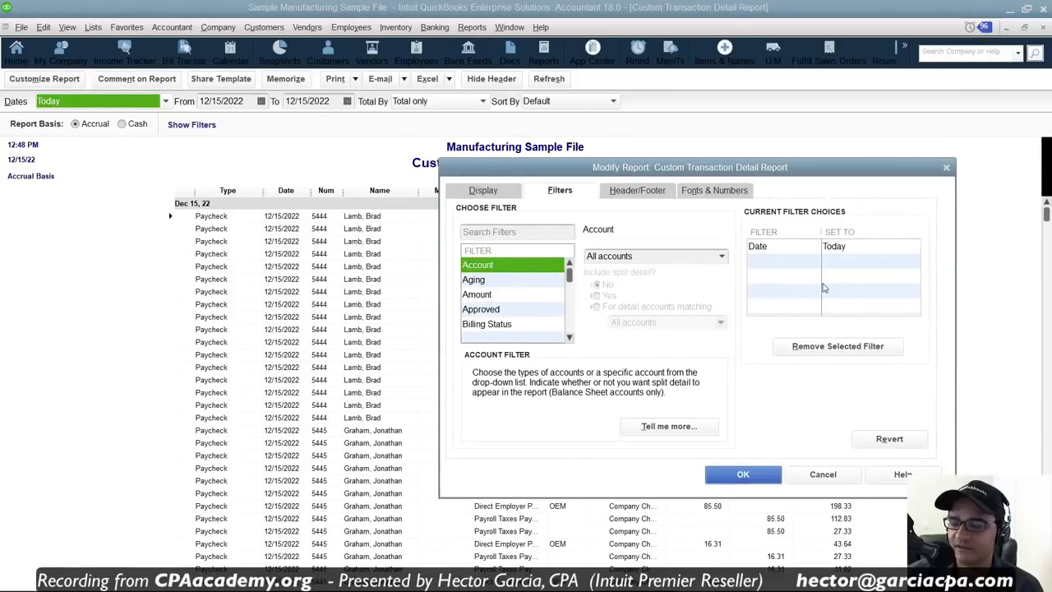
{"action": "left_click", "coordinate": [736, 479]}
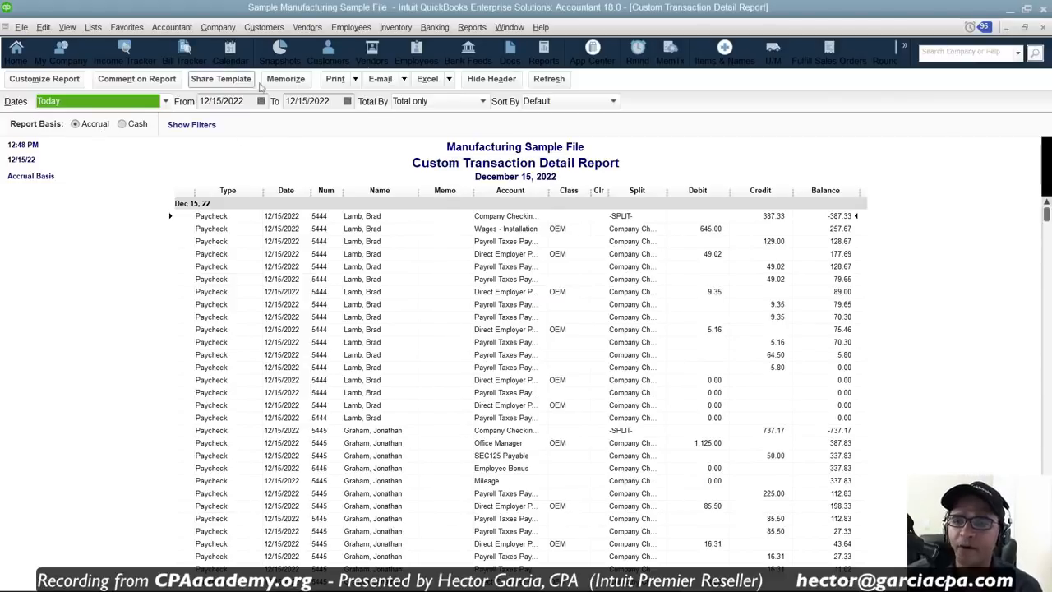
Memorize the report under the name BLANK TRANSACTION DETAIL REPORT
{"action": "left_click", "coordinate": [284, 80]}
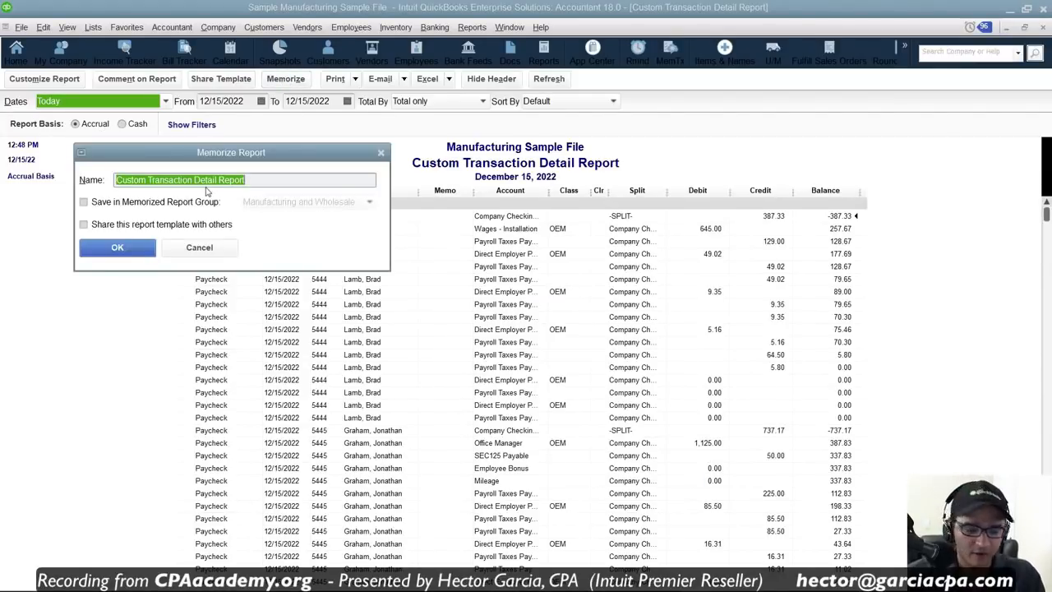
{"action": "type", "text": "bLA"}
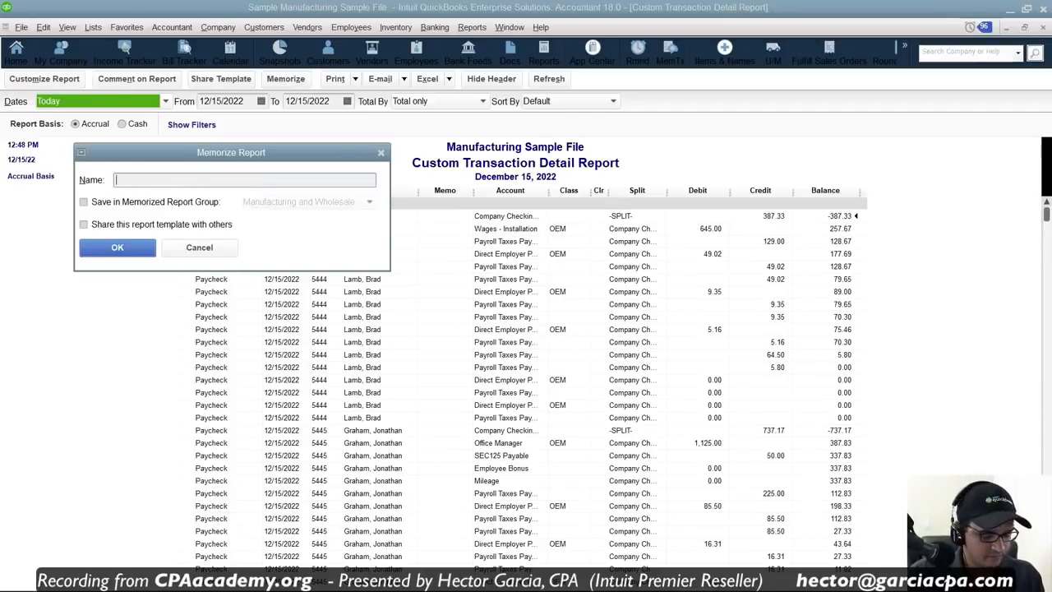
{"action": "type", "text": "NK TRANSACTI"}
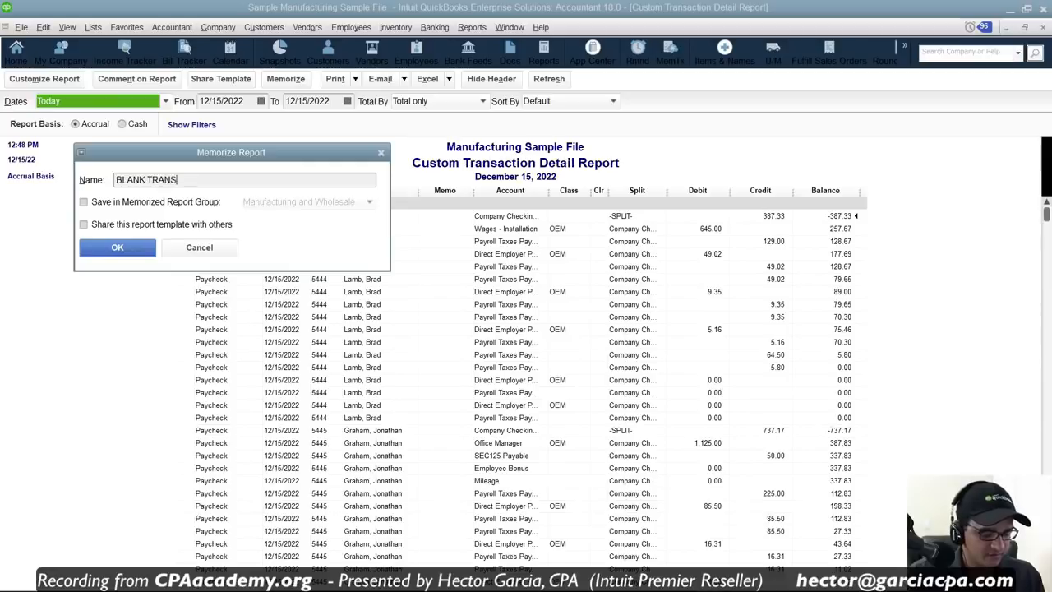
{"action": "type", "text": "AIL REPORT"}
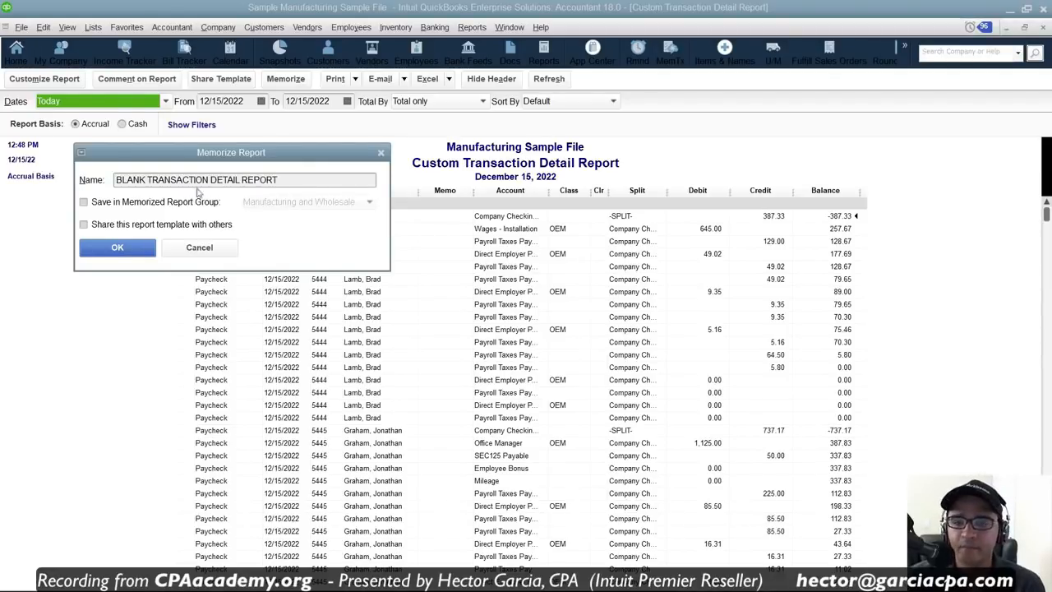
{"action": "left_click", "coordinate": [128, 248]}
Add the BLANK TRANSACTION DETAIL REPORT window to the icon bar with its default label and description
{"action": "left_click", "coordinate": [473, 28]}
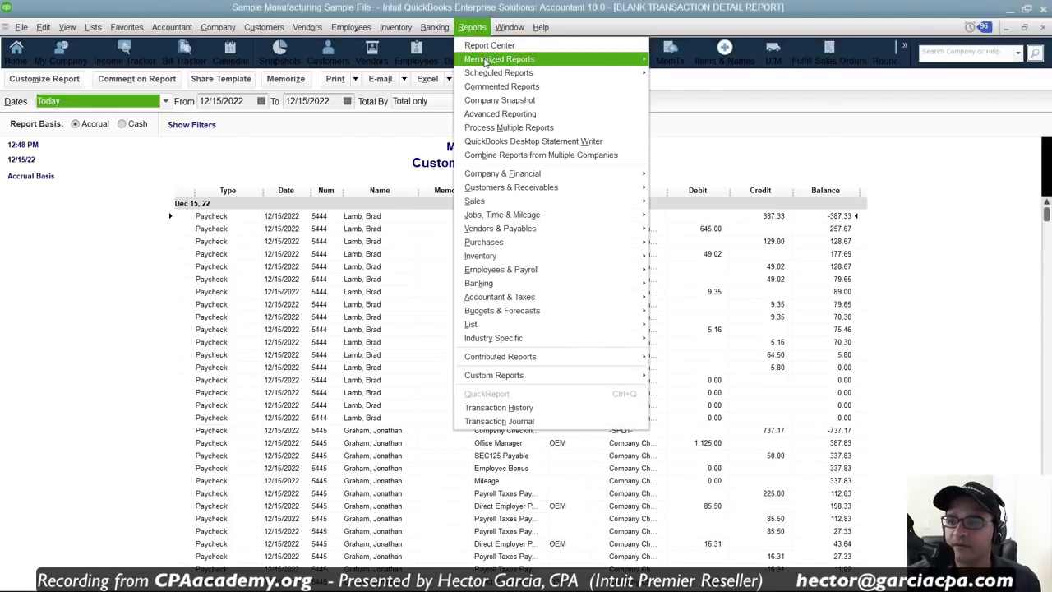
{"action": "mouse_move", "coordinate": [486, 63]}
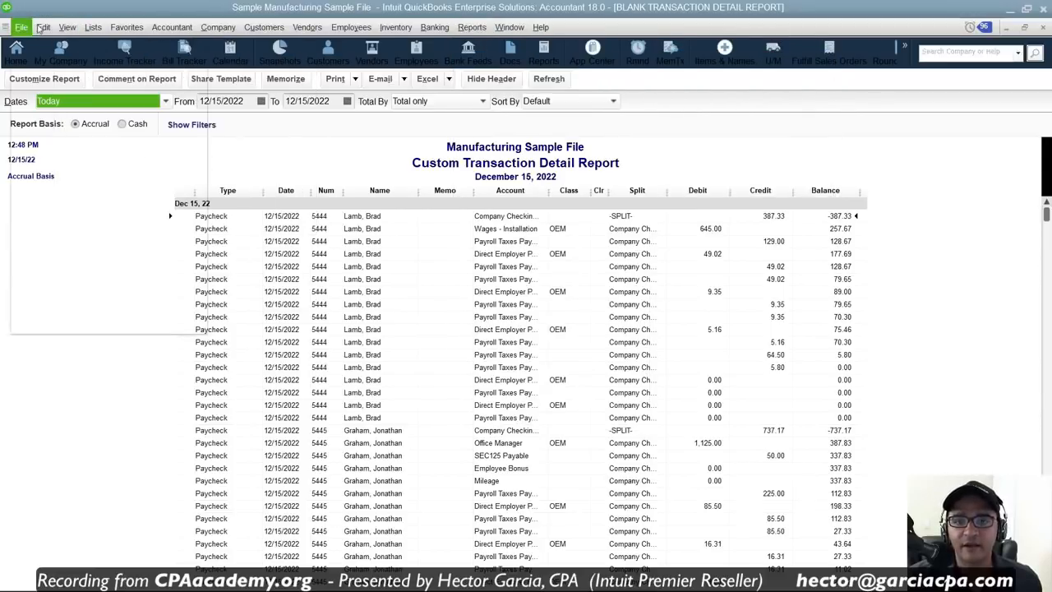
{"action": "mouse_move", "coordinate": [45, 28]}
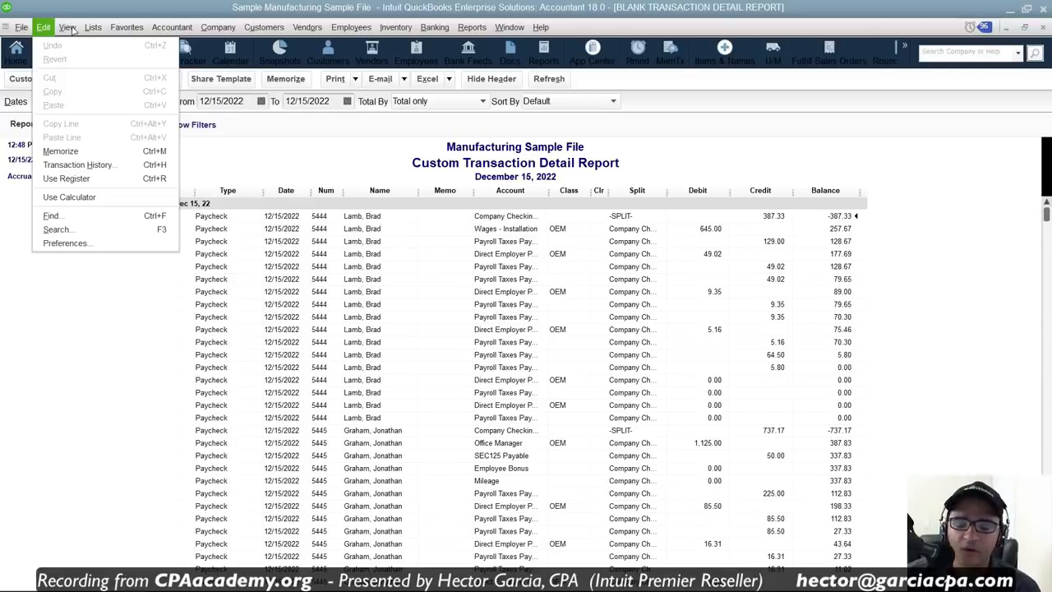
{"action": "left_click", "coordinate": [67, 27]}
{"action": "left_click", "coordinate": [68, 27]}
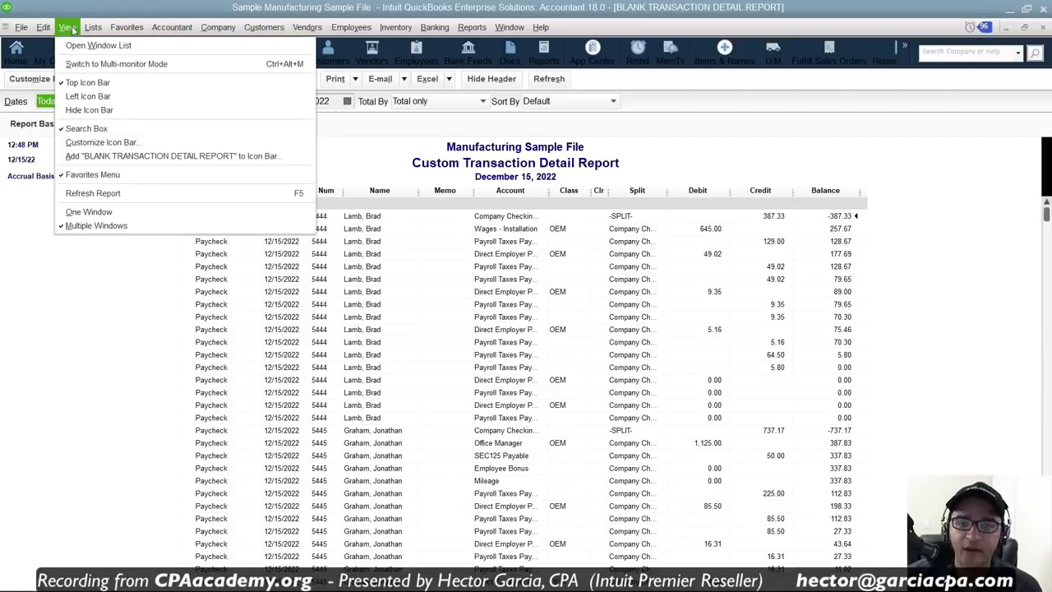
{"action": "left_click", "coordinate": [177, 157]}
{"action": "key", "text": "ctrl"}
{"action": "key", "text": "ctrl"}
{"action": "key", "text": "ctrl"}
{"action": "key", "text": "ctrl"}
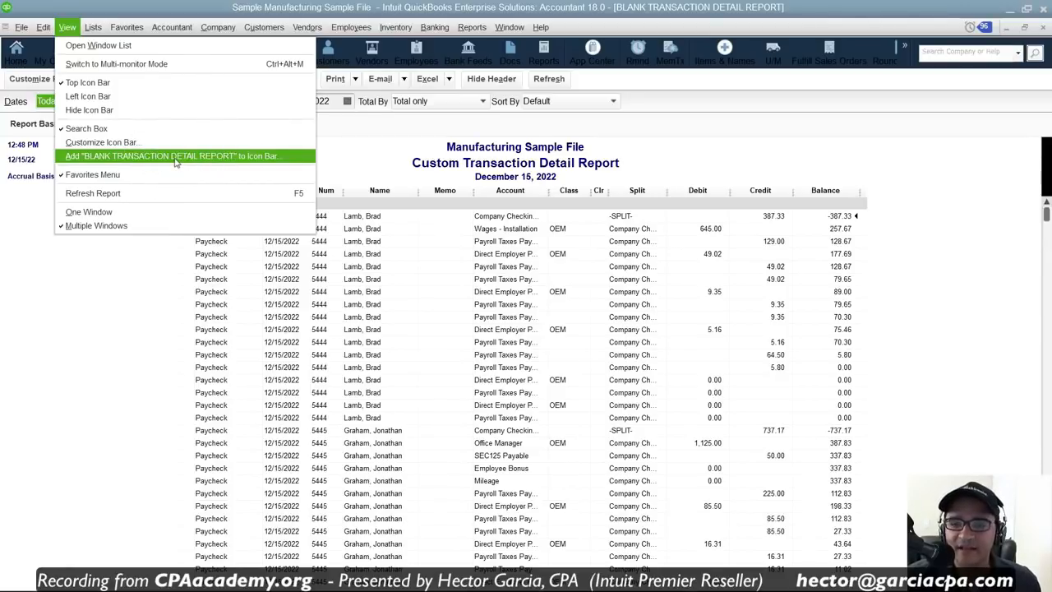
{"action": "left_click", "coordinate": [178, 158]}
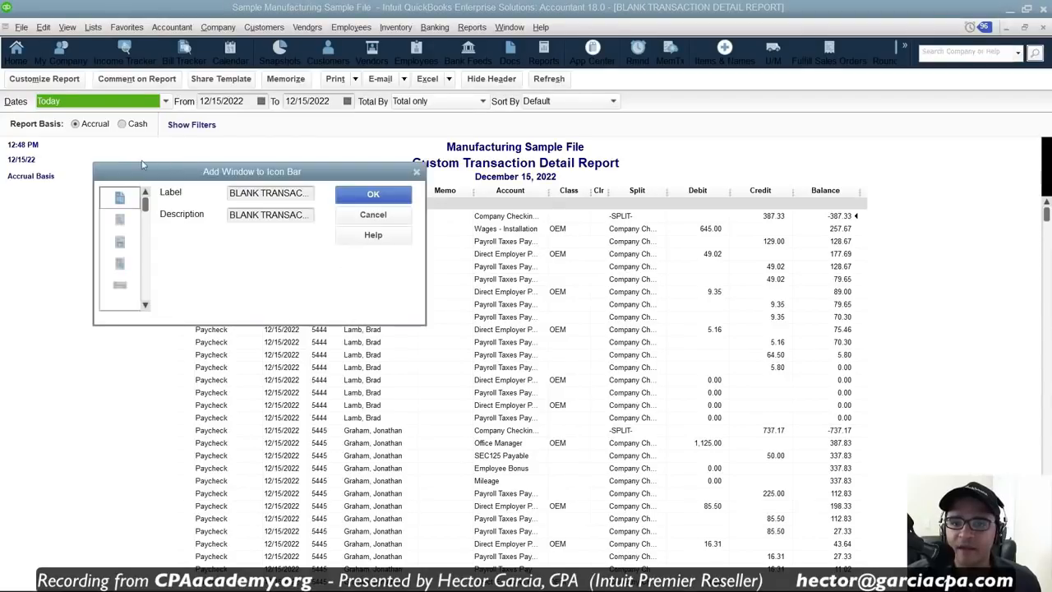
{"action": "left_click", "coordinate": [394, 196]}
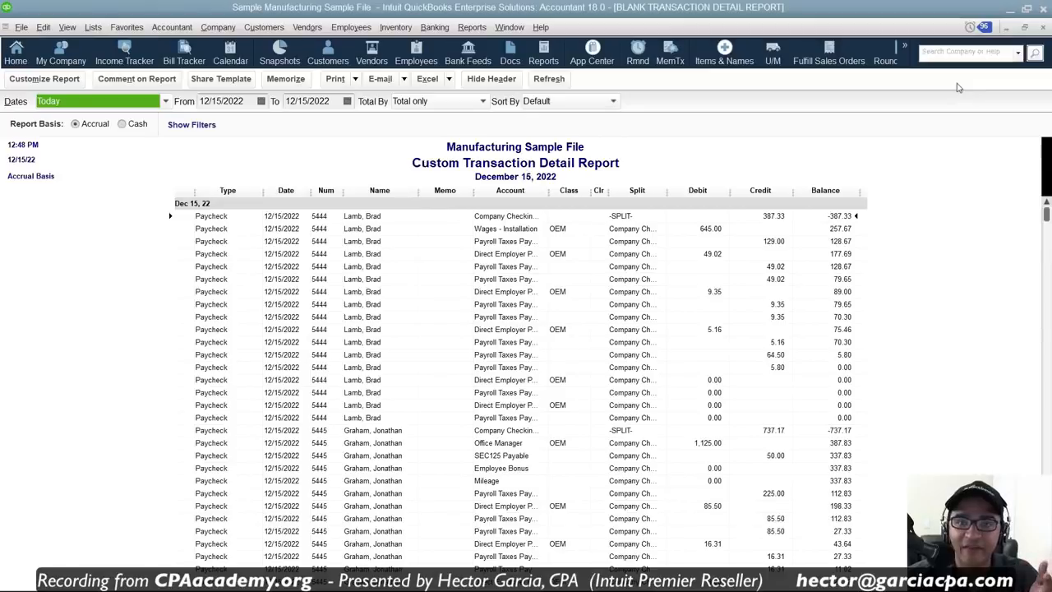
Reorder the icon bar so the BLANK TRANSACTION DETAIL REPORT shortcut comes directly after Home
{"action": "left_click", "coordinate": [904, 47]}
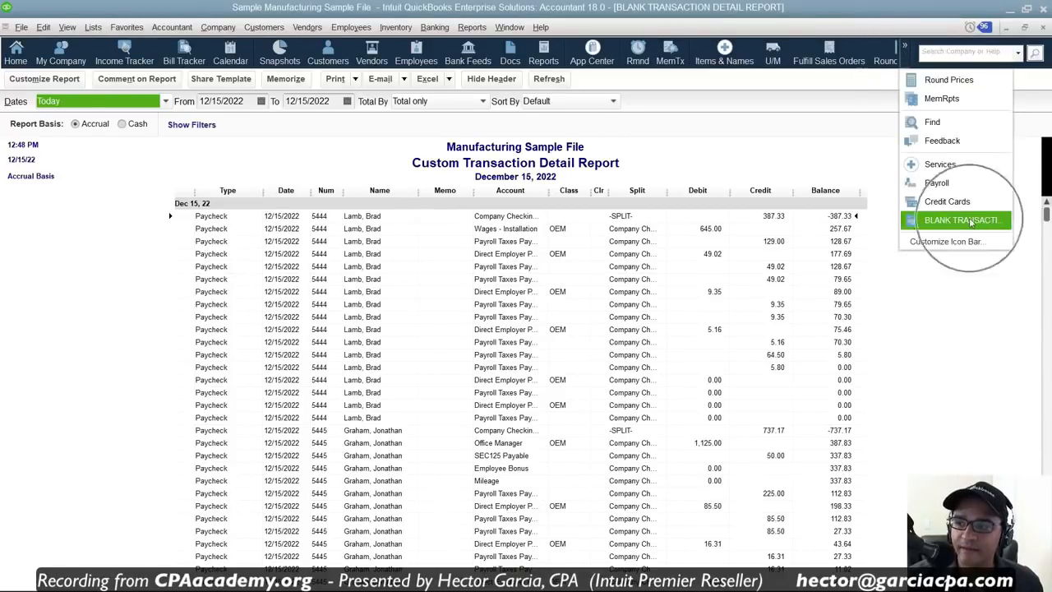
{"action": "left_click", "coordinate": [958, 241]}
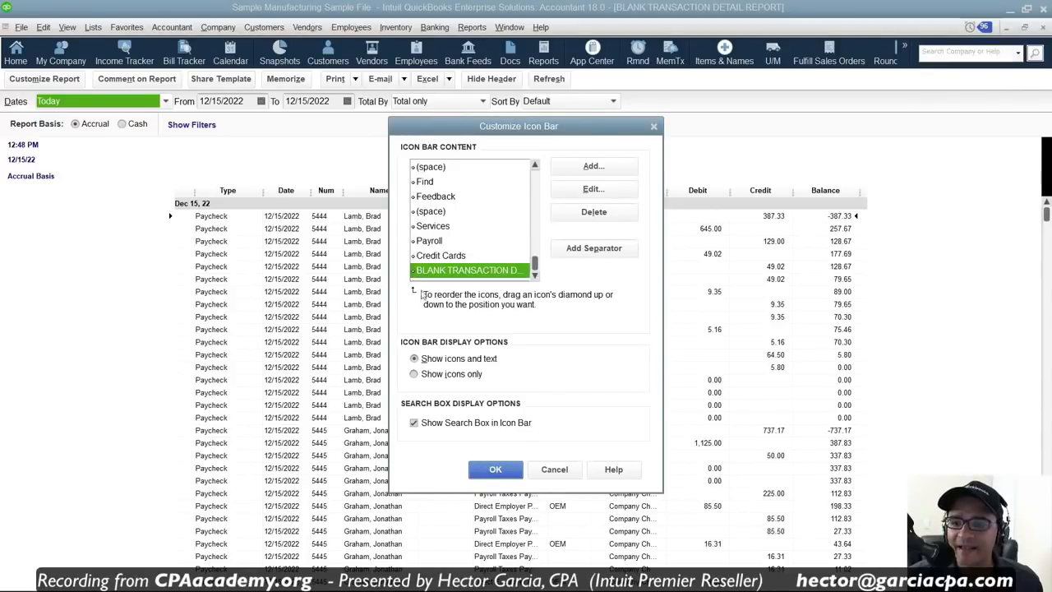
{"action": "left_click_drag", "start_coordinate": [418, 274], "coordinate": [417, 175]}
{"action": "key", "text": "ctrl"}
{"action": "key", "text": "ctrl"}
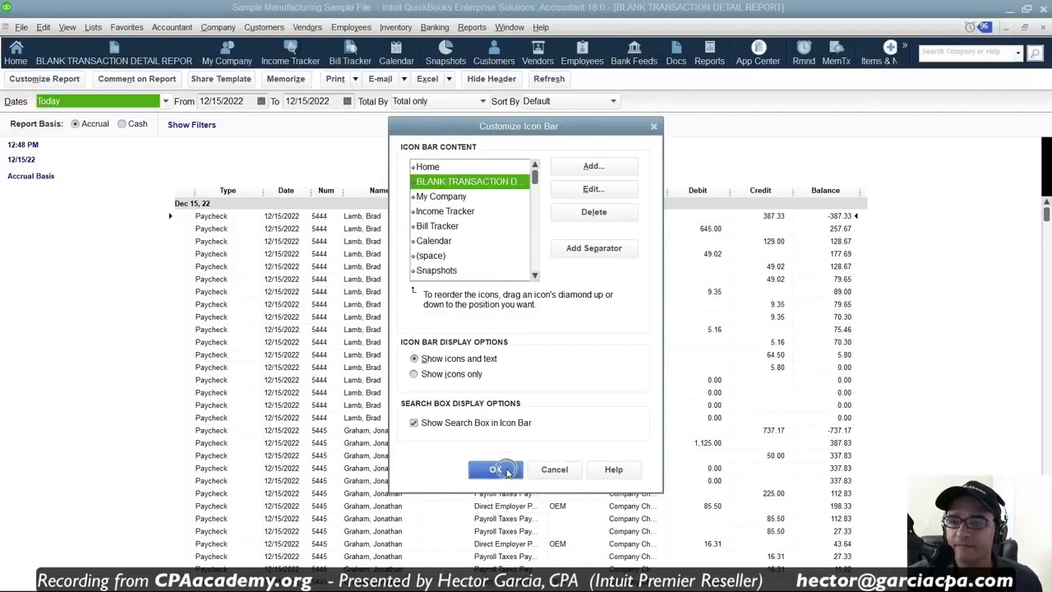
{"action": "left_click", "coordinate": [495, 469]}
{"action": "key", "text": "ctrl"}
{"action": "key", "text": "ctrl"}
{"action": "key", "text": "ctrl"}
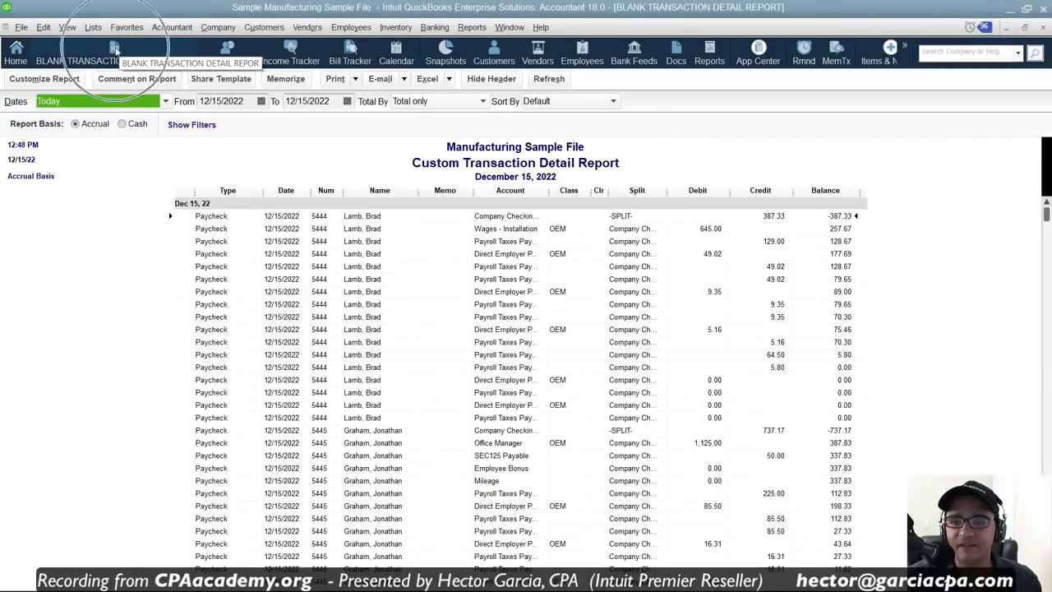
Rename the label of the blank transaction detail report's icon bar shortcut to DETAILS
{"action": "right_click", "coordinate": [115, 49]}
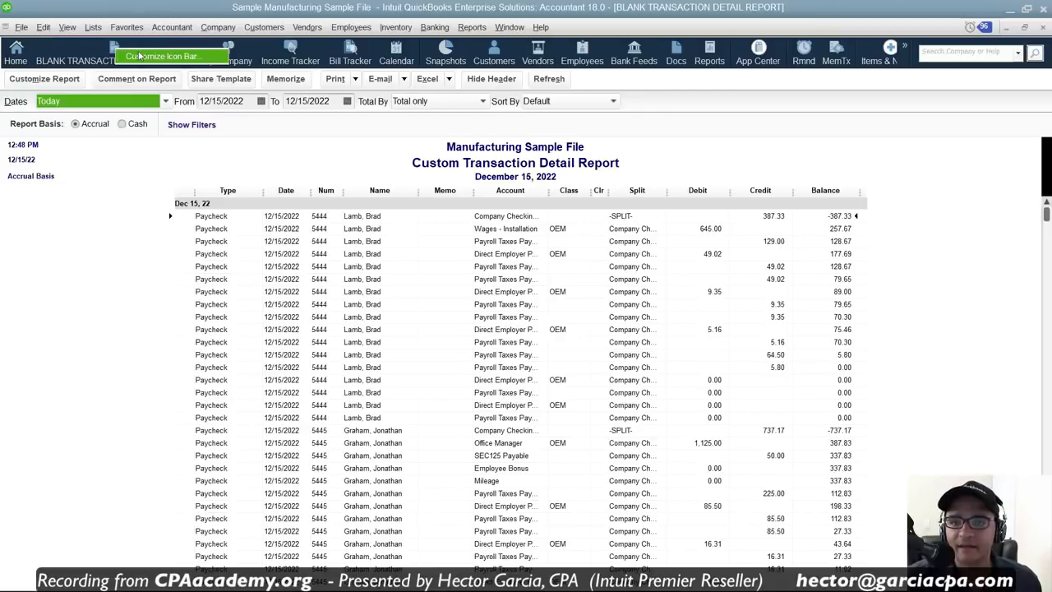
{"action": "left_click", "coordinate": [141, 56]}
{"action": "left_click_drag", "start_coordinate": [532, 261], "coordinate": [535, 168]}
{"action": "left_click", "coordinate": [468, 179]}
{"action": "left_click", "coordinate": [590, 185]}
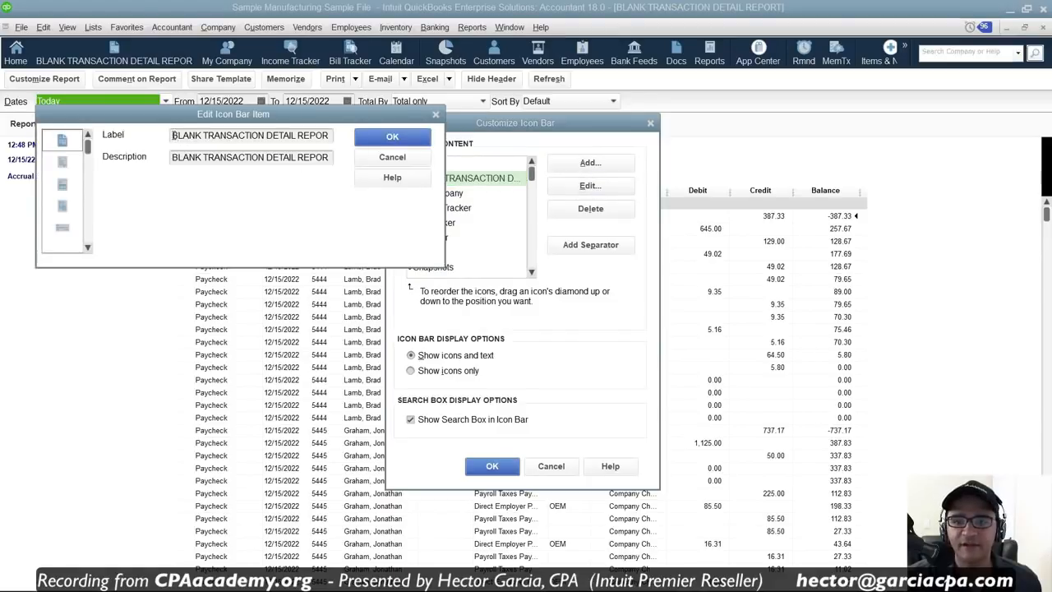
{"action": "key", "text": "shift+End"}
{"action": "type", "text": "DET"}
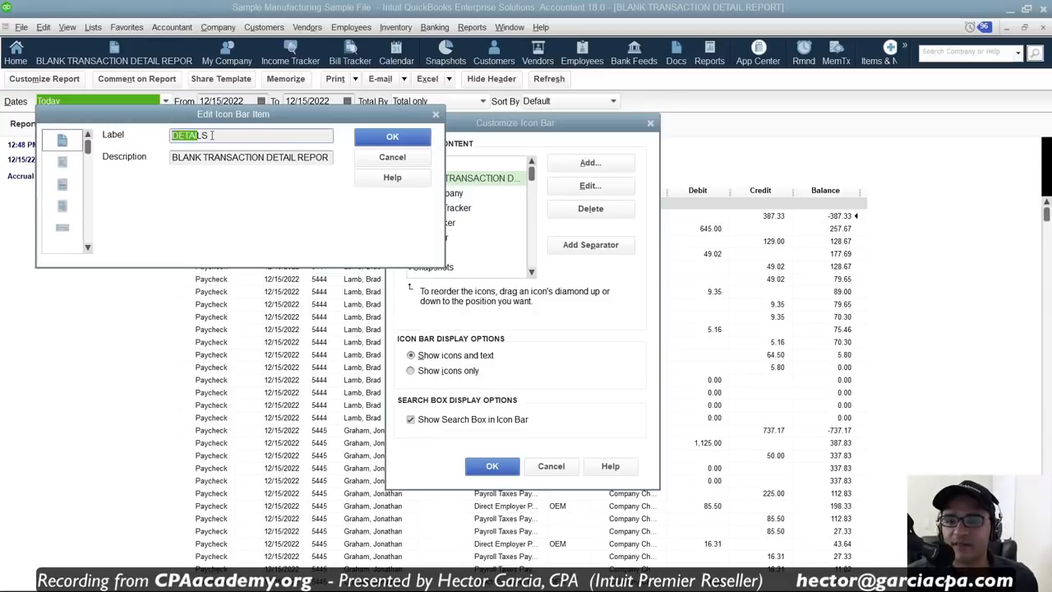
{"action": "left_click", "coordinate": [397, 141]}
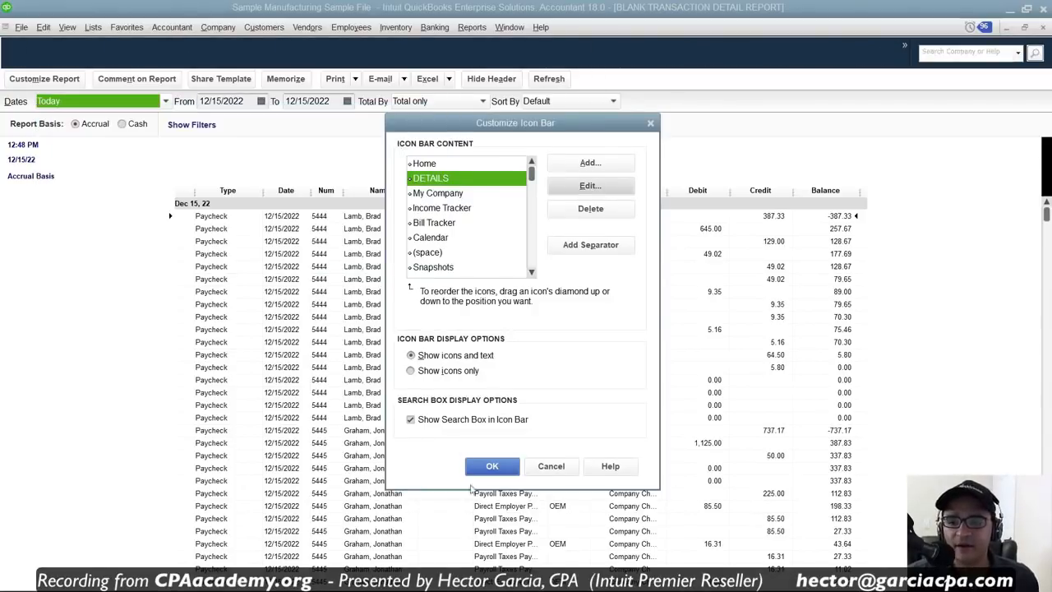
{"action": "left_click", "coordinate": [503, 467]}
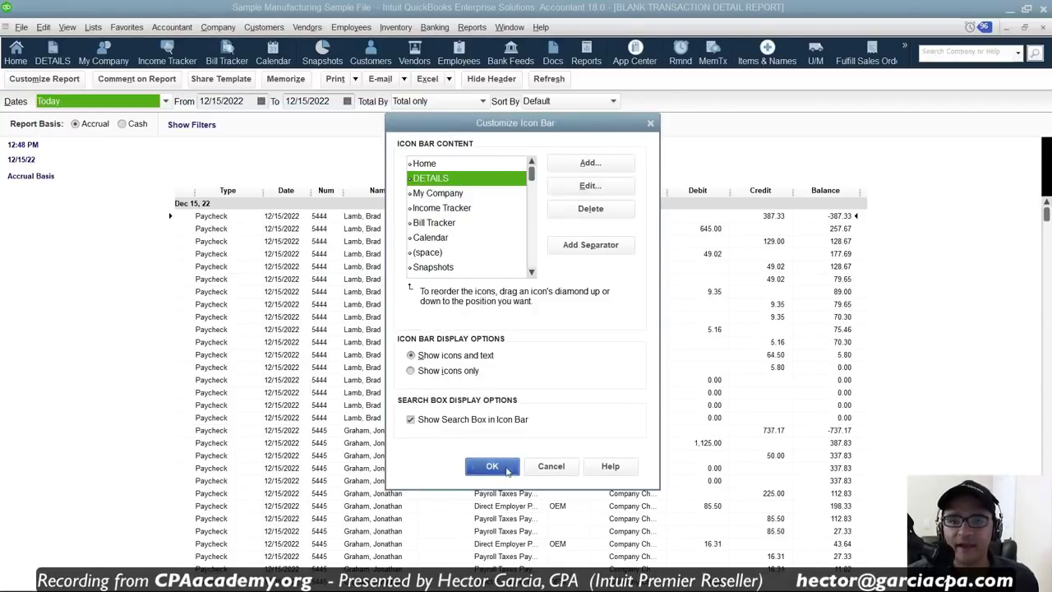
Close the report and reopen it through its DETAILS shortcut
{"action": "left_click", "coordinate": [72, 65]}
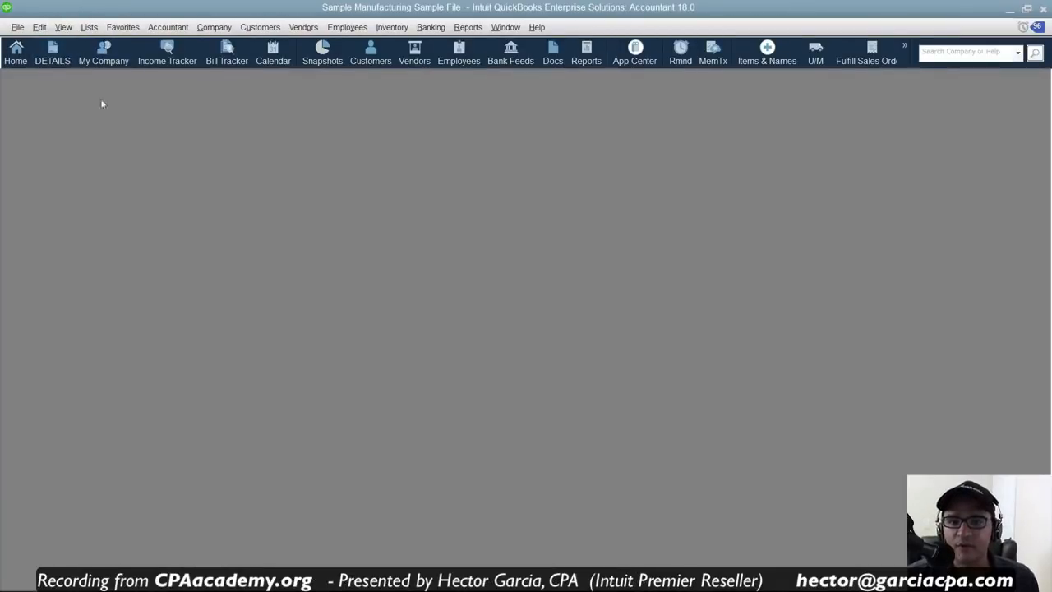
{"action": "left_click", "coordinate": [51, 51]}
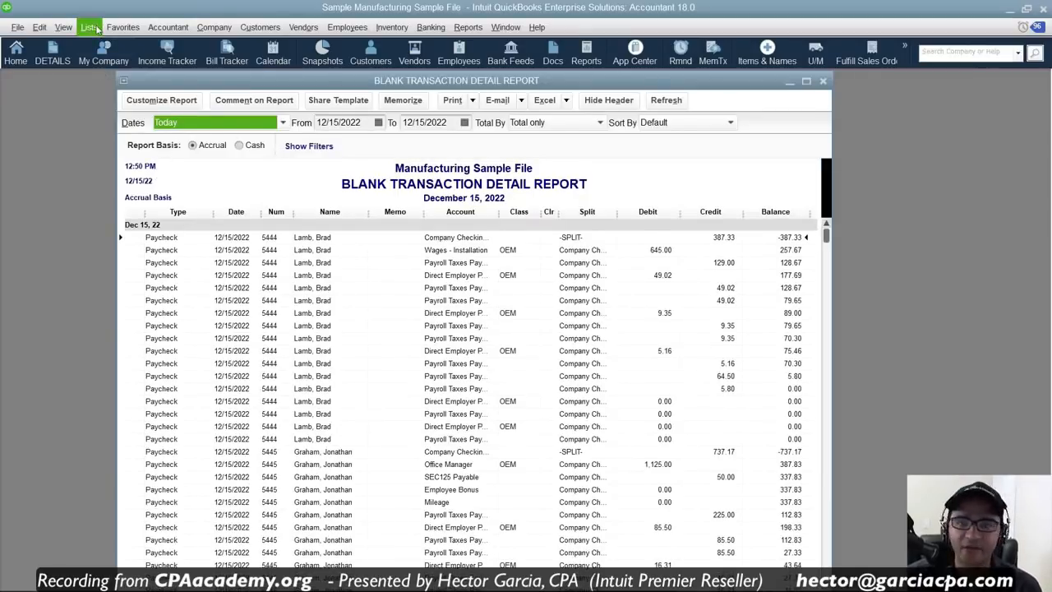
{"action": "left_click", "coordinate": [89, 27]}
{"action": "mouse_move", "coordinate": [67, 27]}
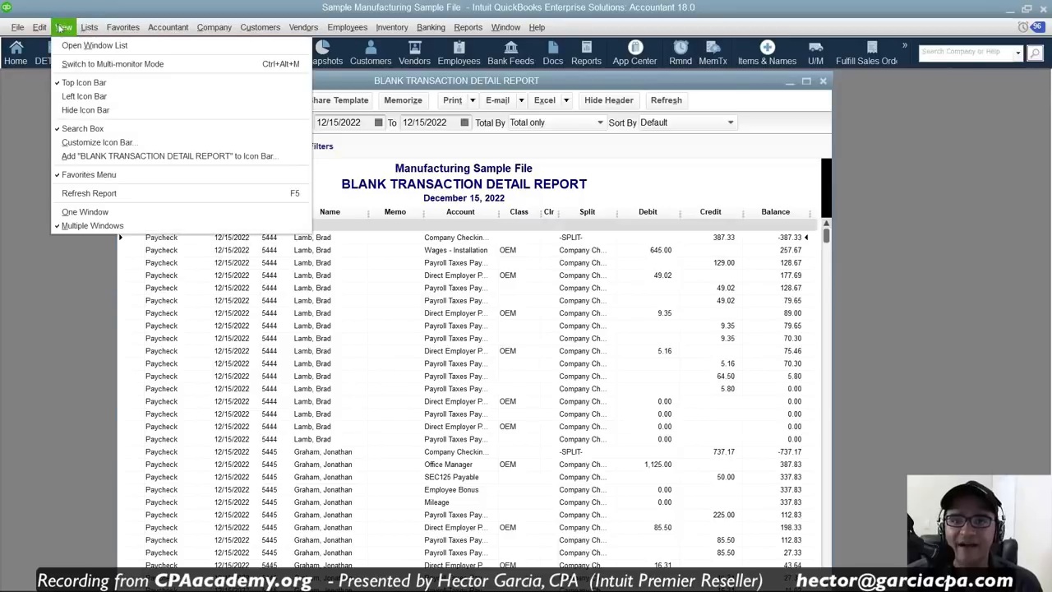
Switch to the Left Icon Bar layout, expand it and select the DETAILS shortcut
{"action": "left_click", "coordinate": [77, 96]}
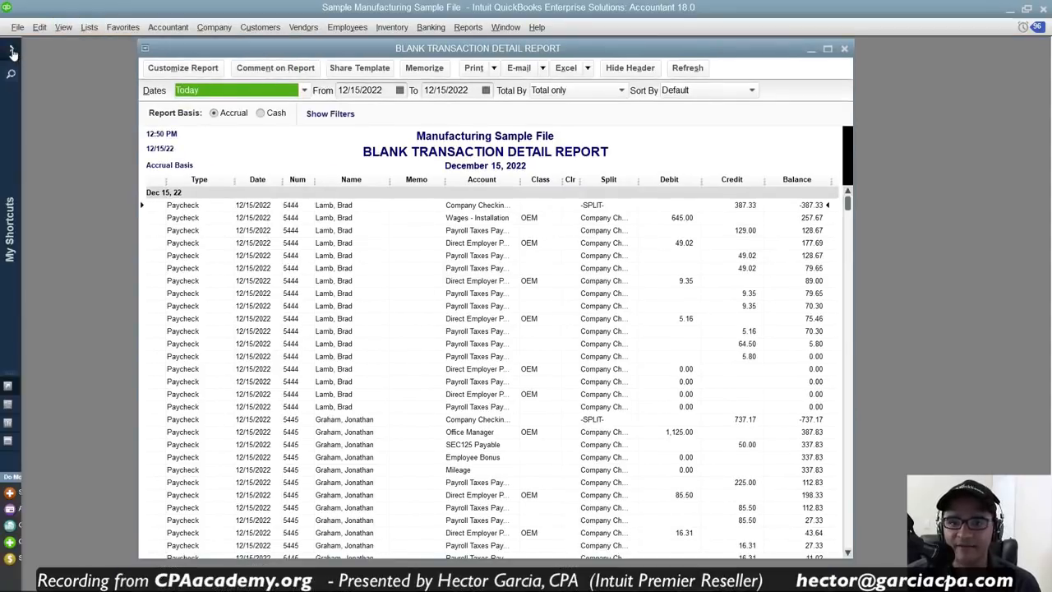
{"action": "left_click", "coordinate": [12, 52]}
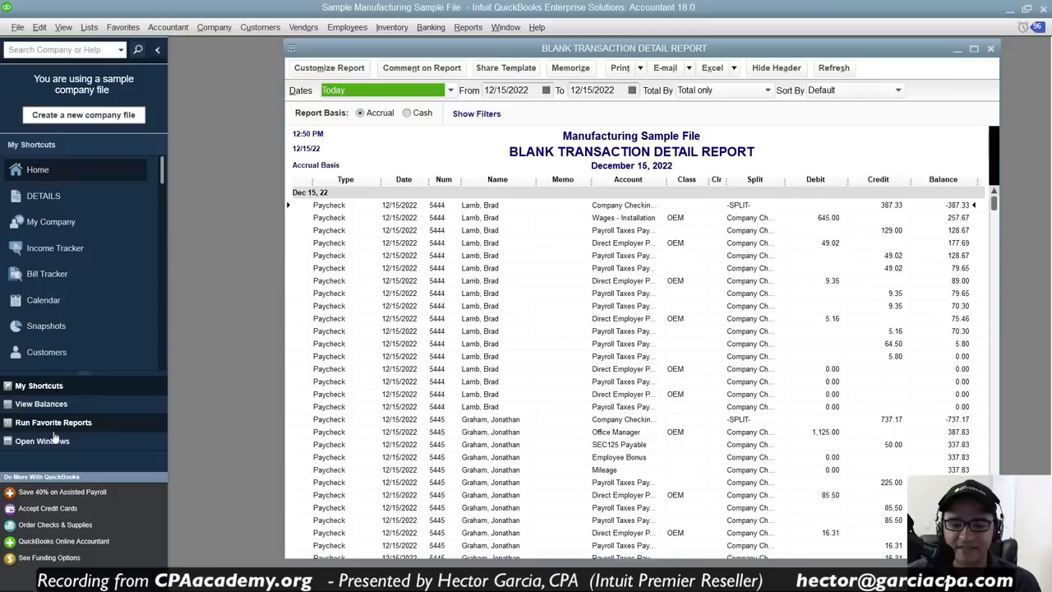
{"action": "left_click", "coordinate": [38, 197]}
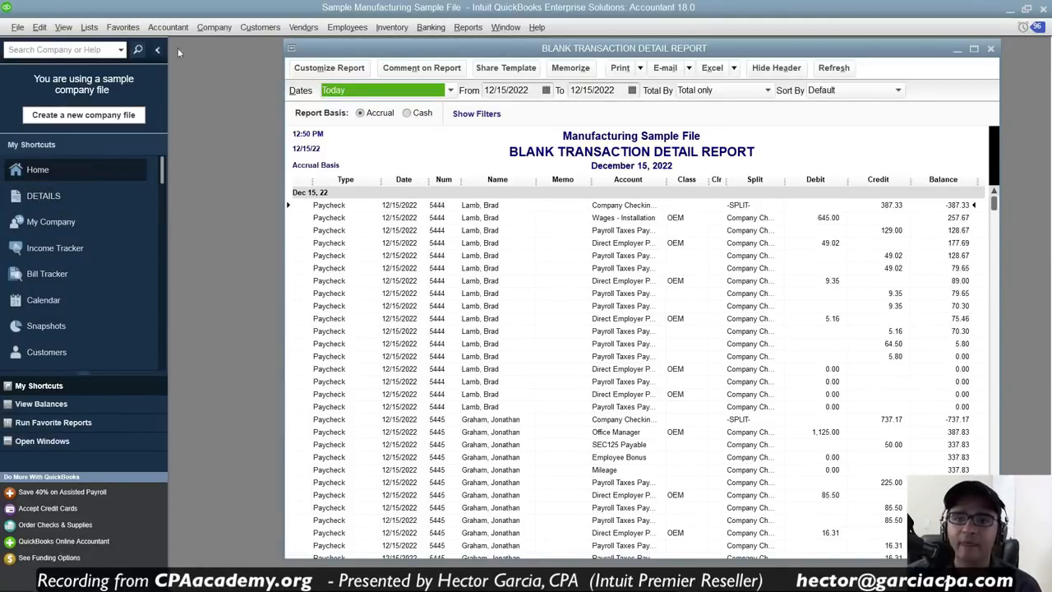
Collapse and re-expand the icon bar, and reopen the blank transaction detail report through its DETAILS shortcut
{"action": "left_click", "coordinate": [157, 49]}
{"action": "double_click", "coordinate": [146, 49]}
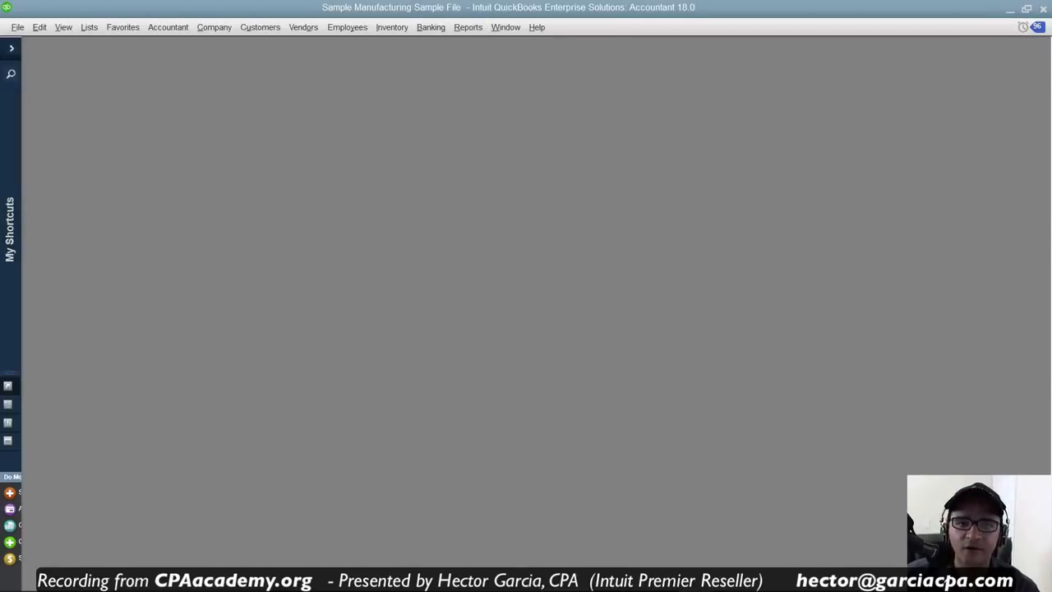
{"action": "left_click", "coordinate": [12, 50]}
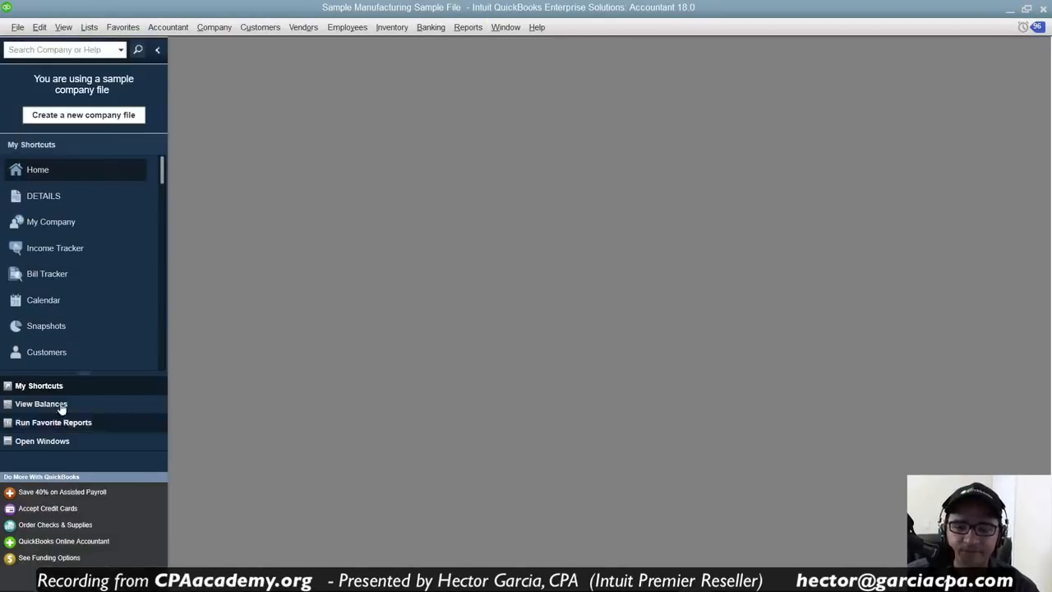
{"action": "left_click", "coordinate": [46, 195]}
Filter the blank transaction detail report by TransactionType set to Invoice
{"action": "left_click", "coordinate": [333, 69]}
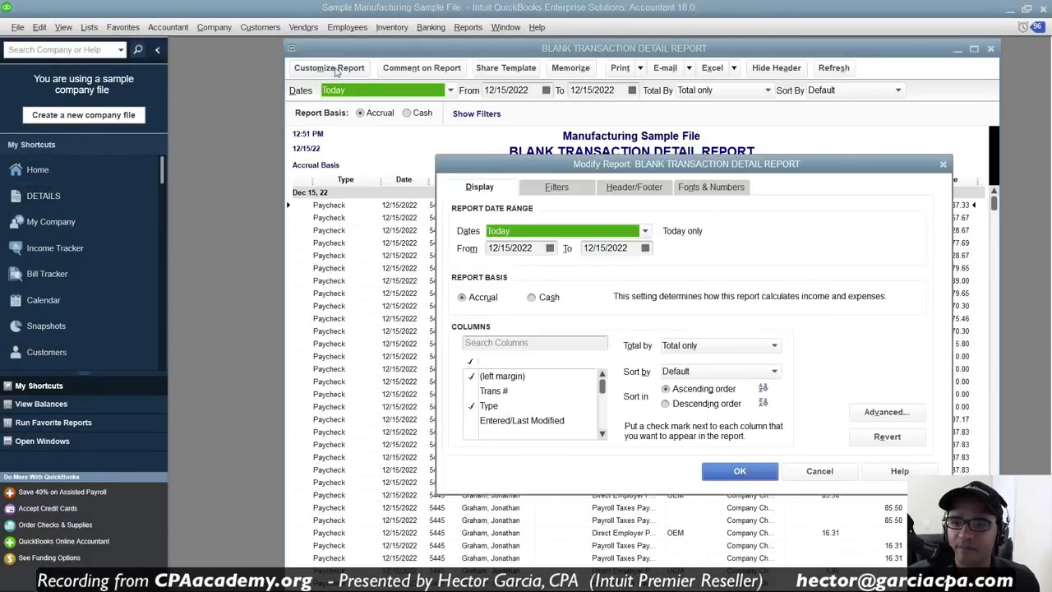
{"action": "left_click", "coordinate": [558, 188]}
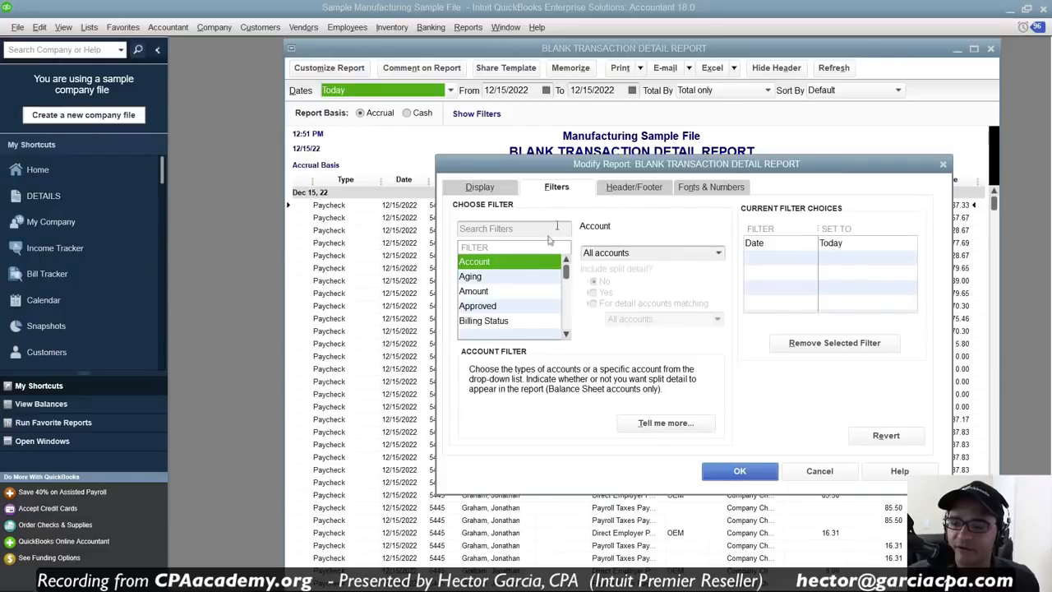
{"action": "left_click", "coordinate": [494, 283]}
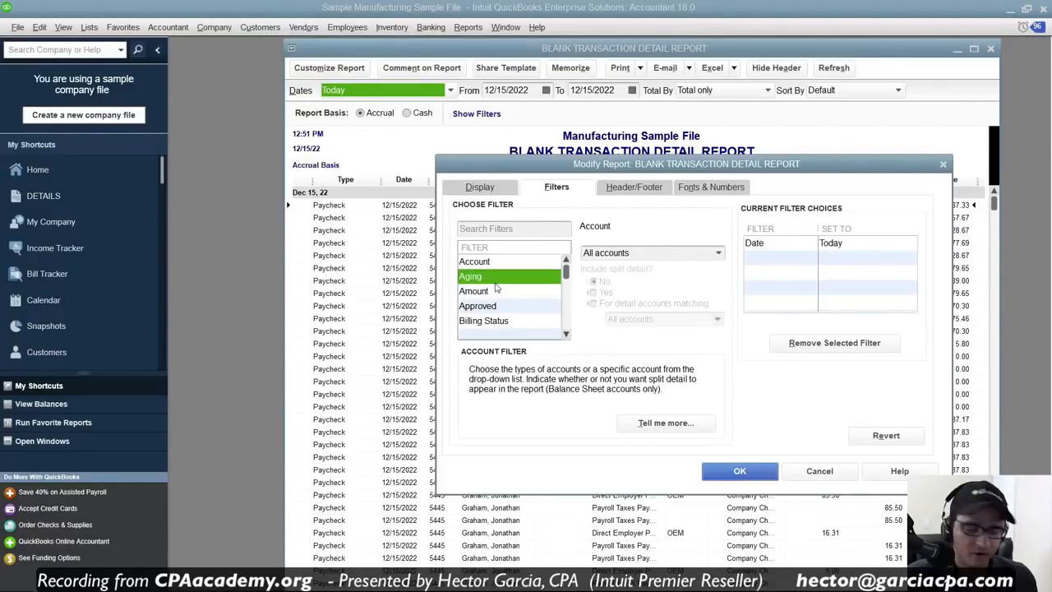
{"action": "key", "text": "t"}
{"action": "left_click", "coordinate": [507, 324]}
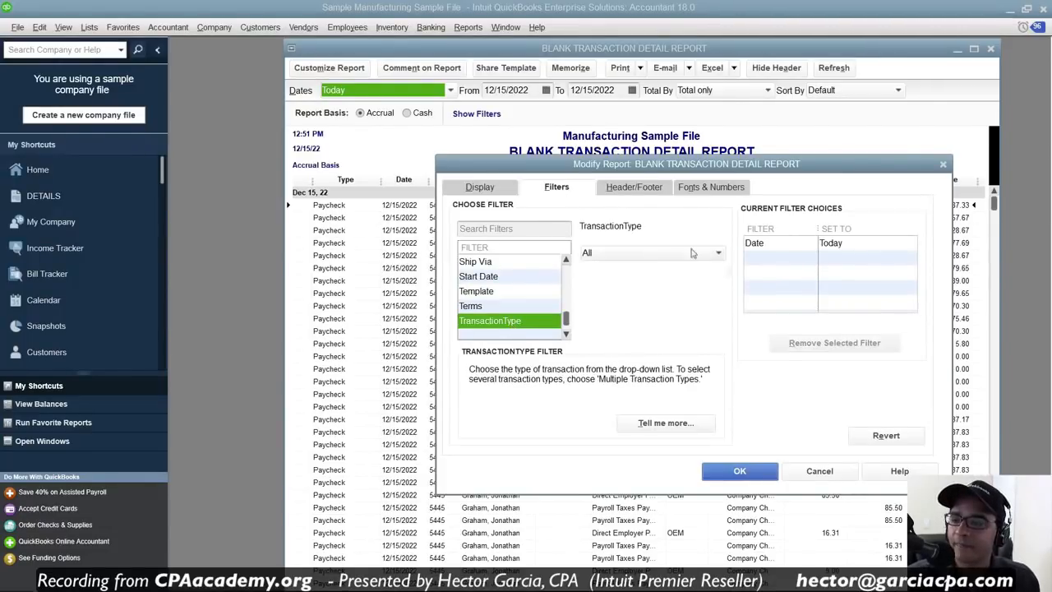
{"action": "left_click", "coordinate": [695, 252]}
{"action": "left_click", "coordinate": [603, 345]}
{"action": "left_click", "coordinate": [739, 471]}
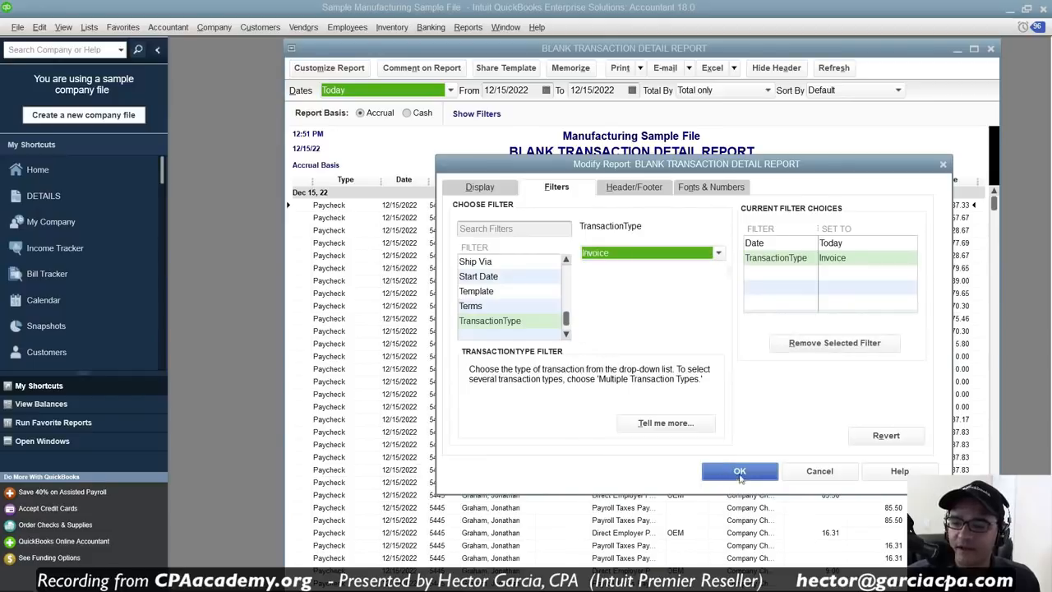
{"action": "left_click", "coordinate": [411, 204]}
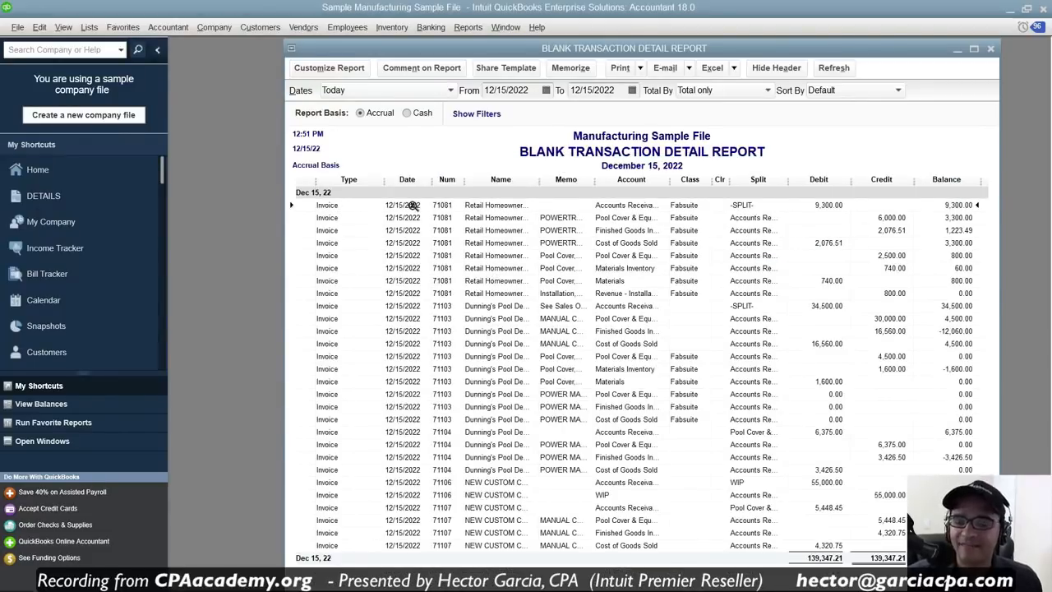
{"action": "key", "text": "ctrl"}
{"action": "key", "text": "ctrl"}
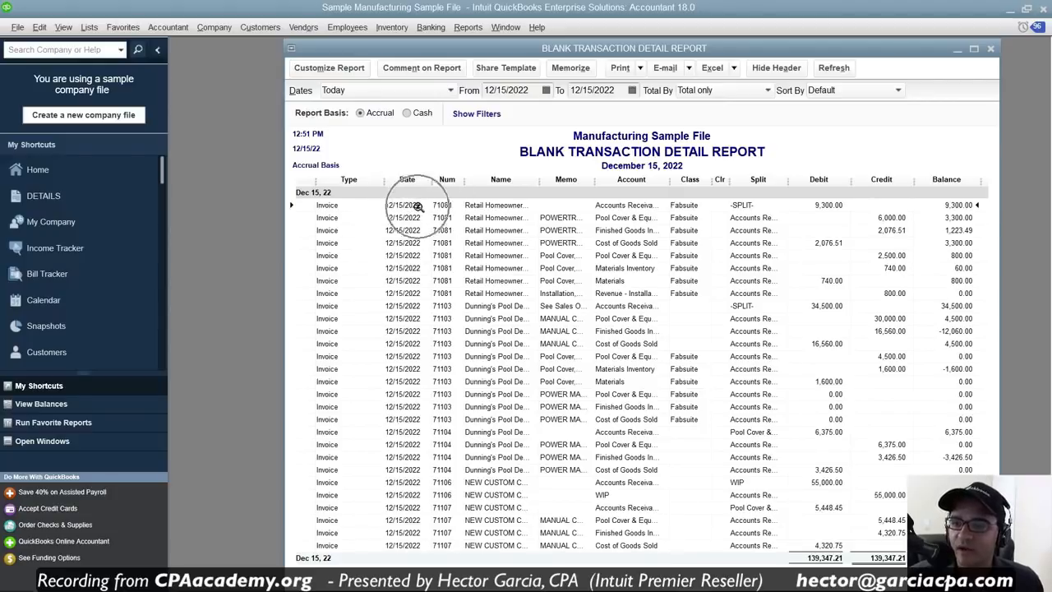
{"action": "key", "text": "ctrl"}
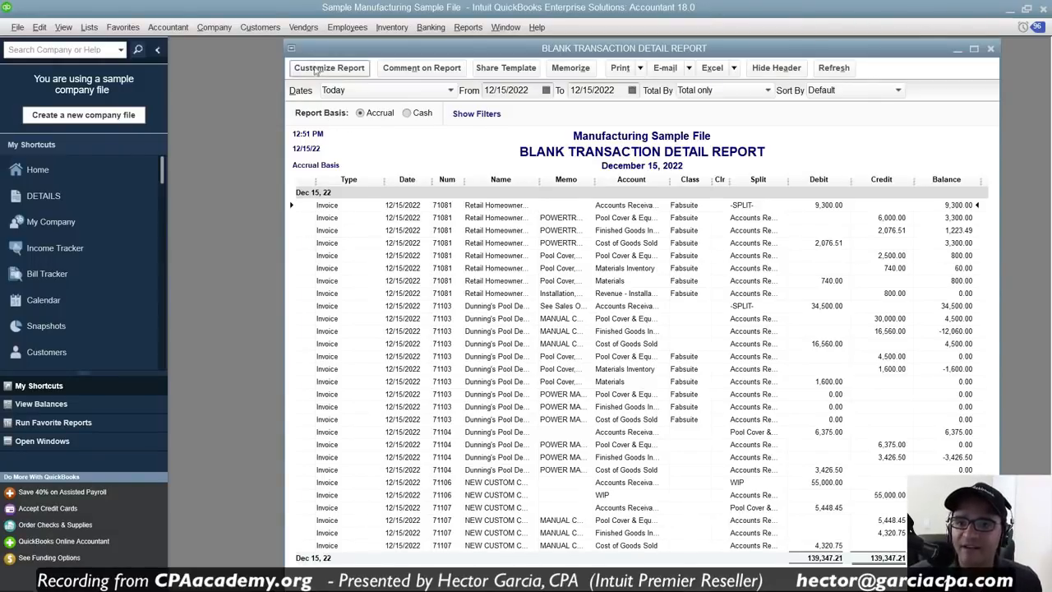
{"action": "key", "text": "ctrl"}
{"action": "key", "text": "ctrl"}
{"action": "key", "text": "ctrl"}
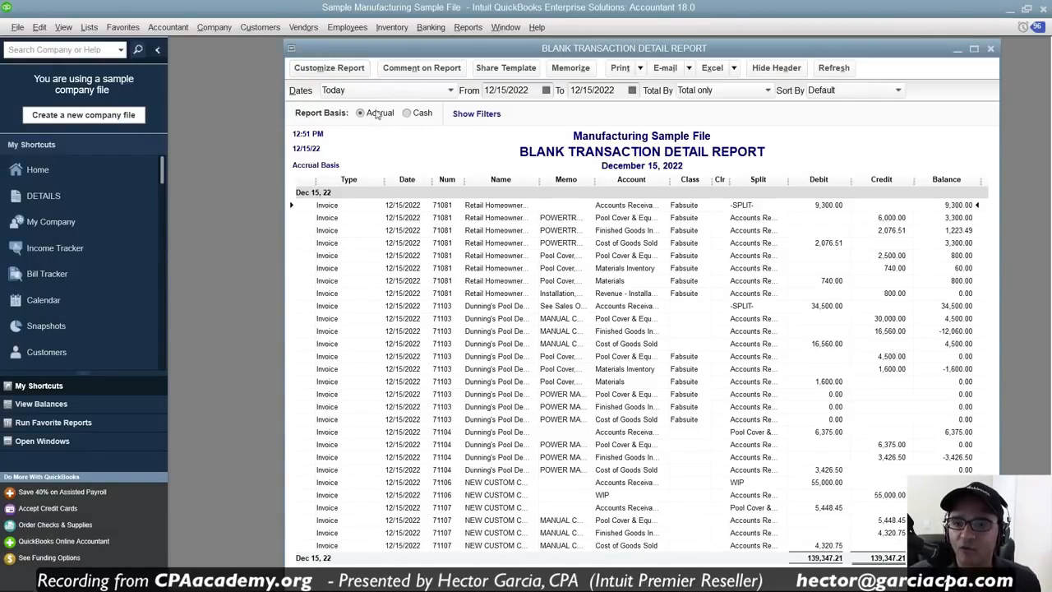
Change the report basis to Cash and add a Number filter for transaction 71081
{"action": "left_click", "coordinate": [410, 114]}
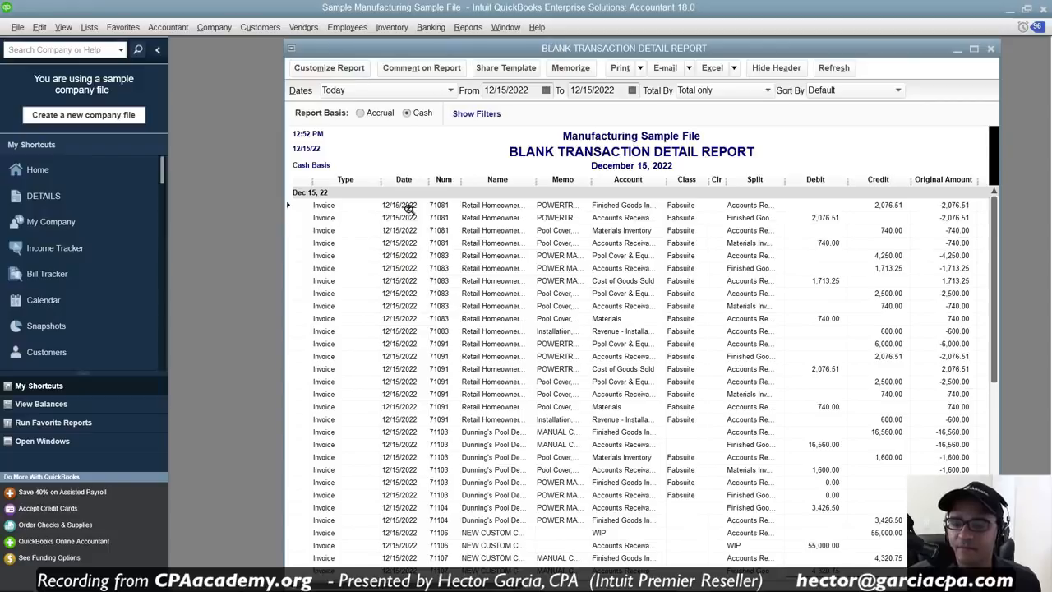
{"action": "left_click", "coordinate": [312, 72]}
{"action": "left_click", "coordinate": [555, 184]}
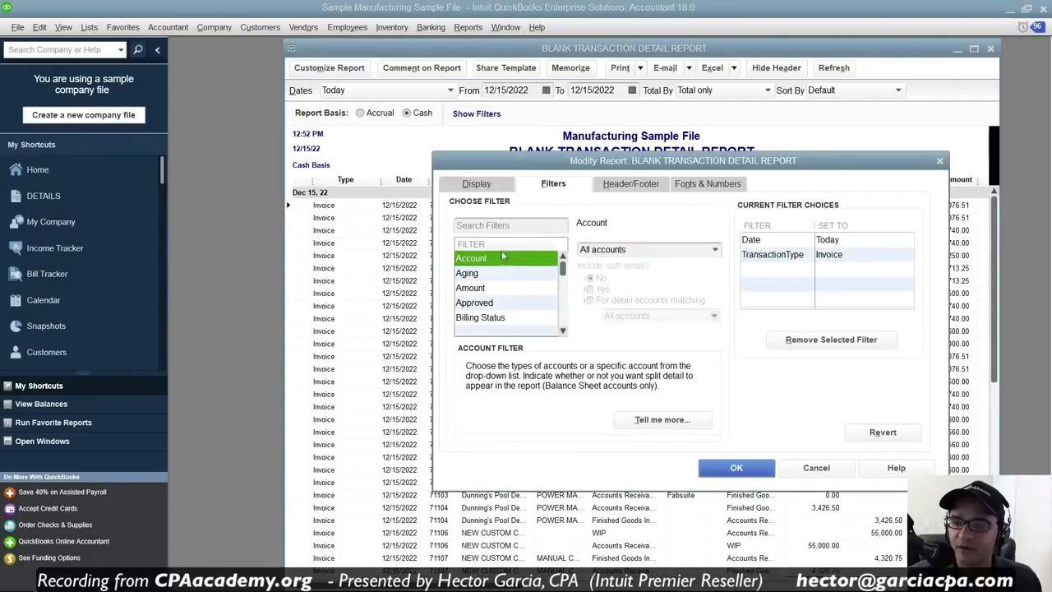
{"action": "left_click", "coordinate": [500, 227]}
{"action": "type", "text": "U"}
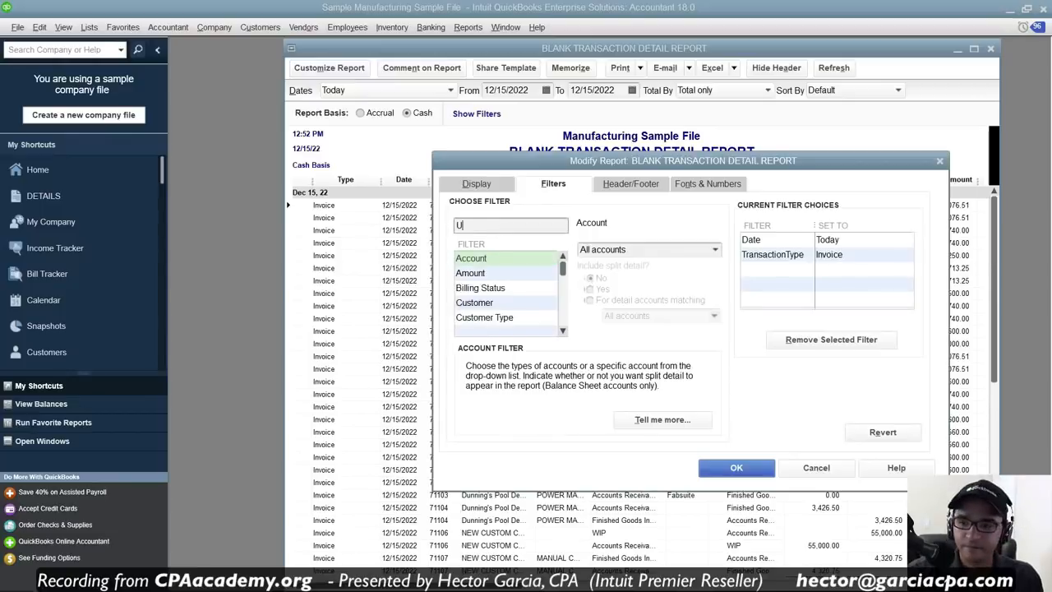
{"action": "type", "text": "M"}
{"action": "left_click", "coordinate": [471, 319]}
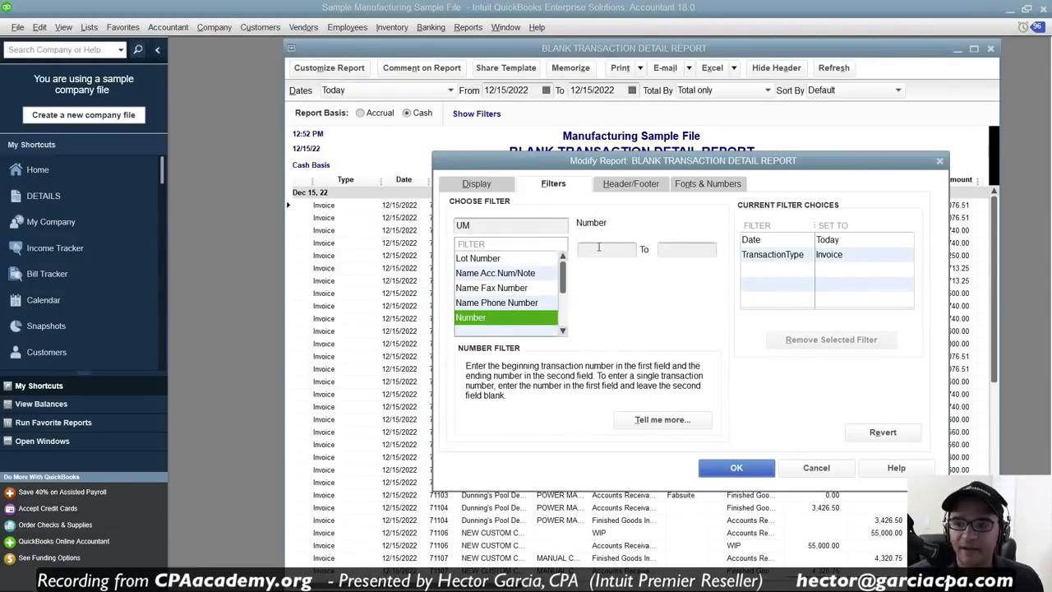
{"action": "left_click_drag", "start_coordinate": [574, 165], "coordinate": [484, 233]}
{"action": "type", "text": "71081"}
{"action": "left_click", "coordinate": [653, 546]}
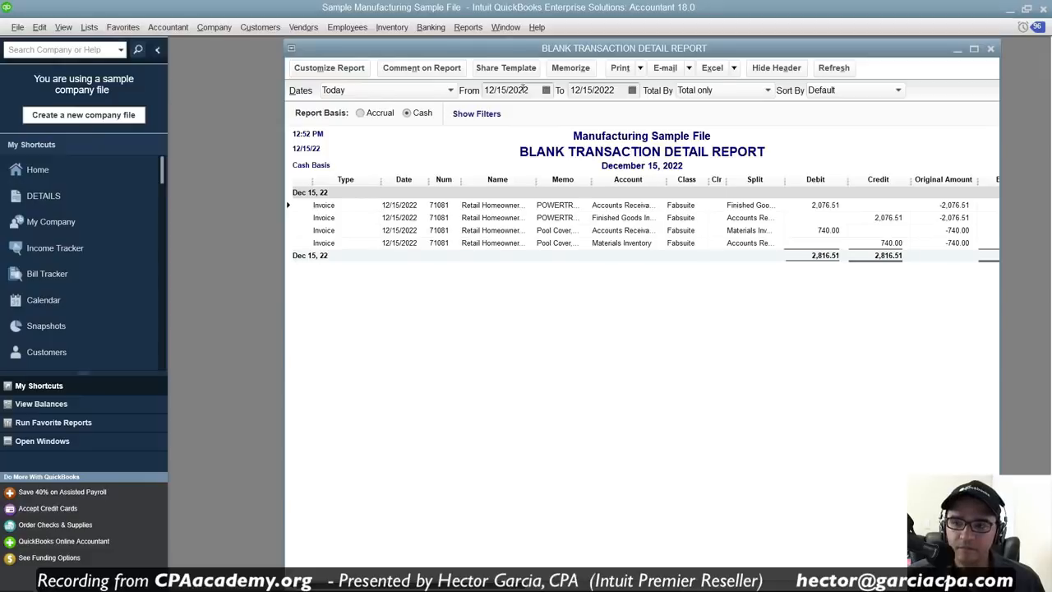
Set the report's start date to 12/01/2022 and refresh it, and view the invoice behind the first row
{"action": "left_click", "coordinate": [522, 90]}
{"action": "key", "text": "m"}
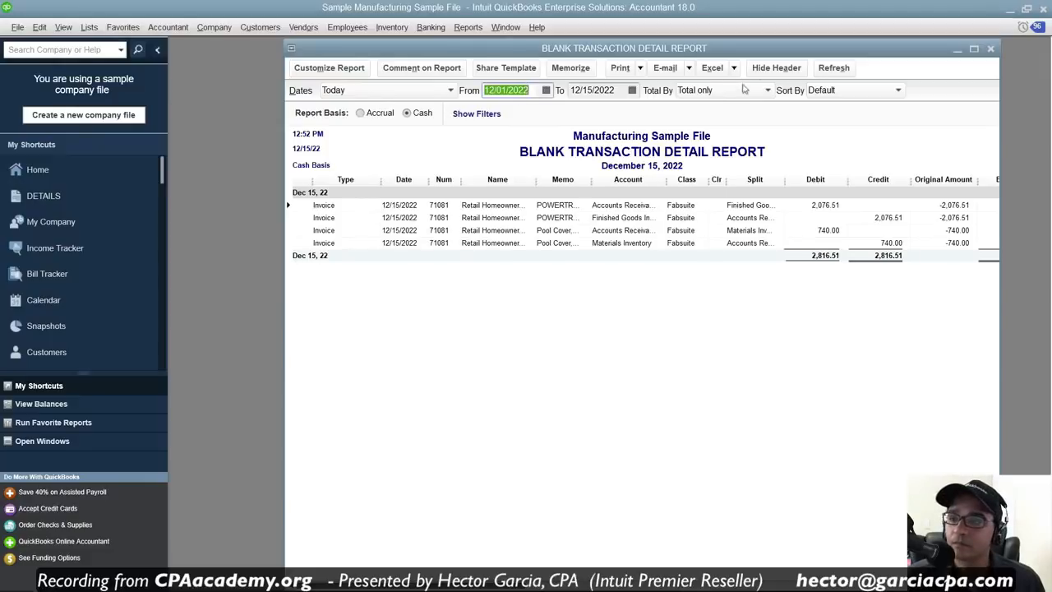
{"action": "left_click", "coordinate": [838, 68]}
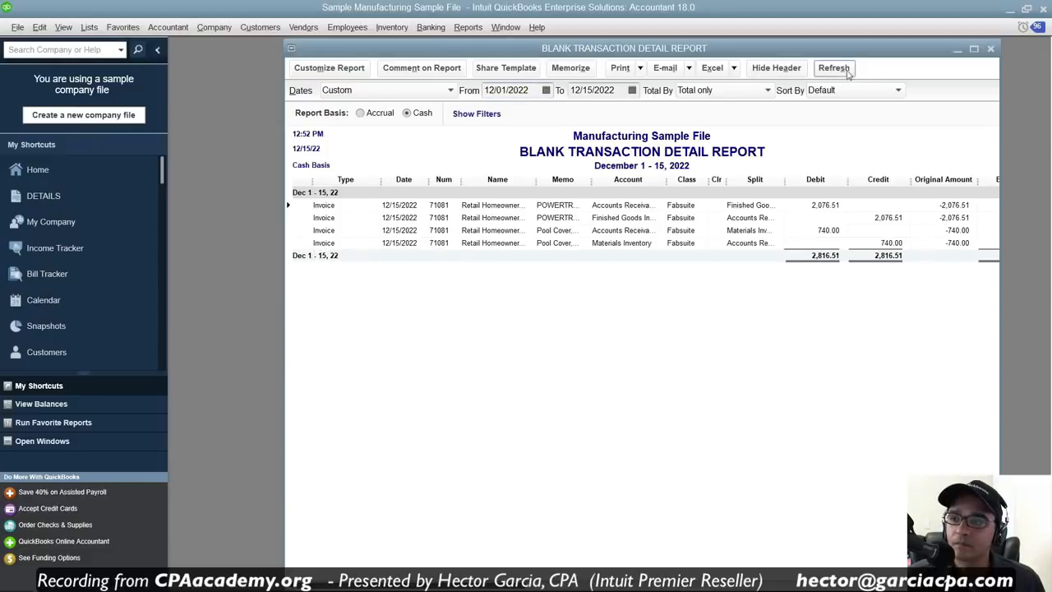
{"action": "double_click", "coordinate": [387, 207]}
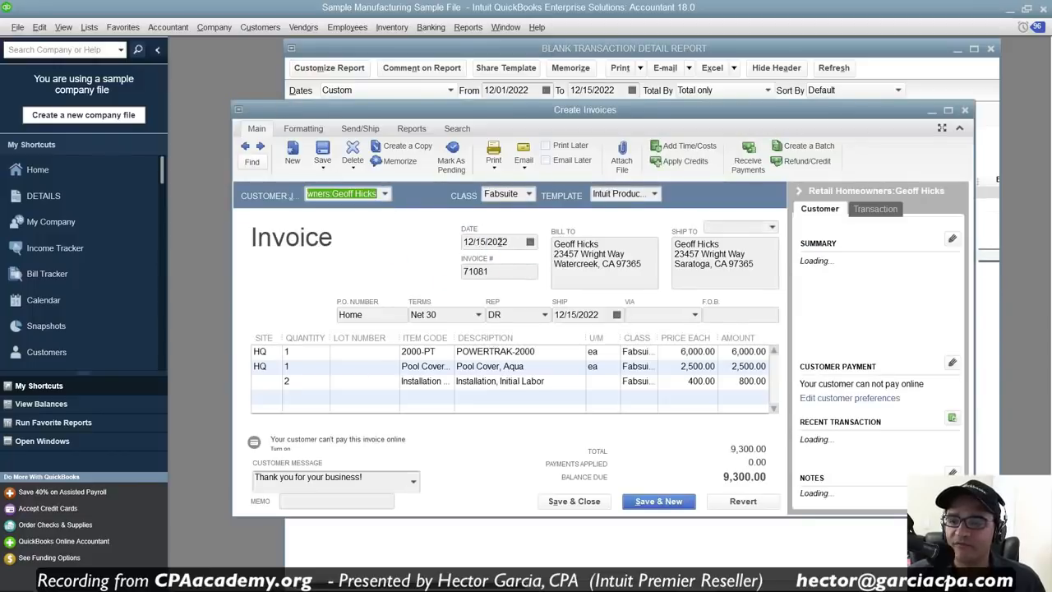
{"action": "key", "text": "Escape"}
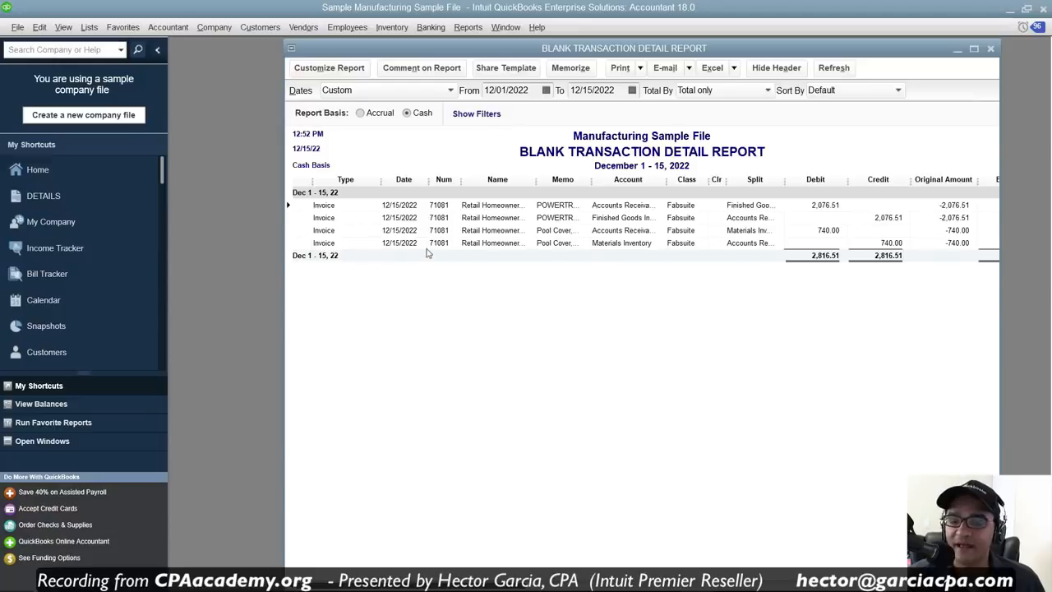
Start a customer payment received from Retail Homeowners with a payment amount of 9300
{"action": "left_click", "coordinate": [260, 27]}
{"action": "left_click", "coordinate": [309, 202]}
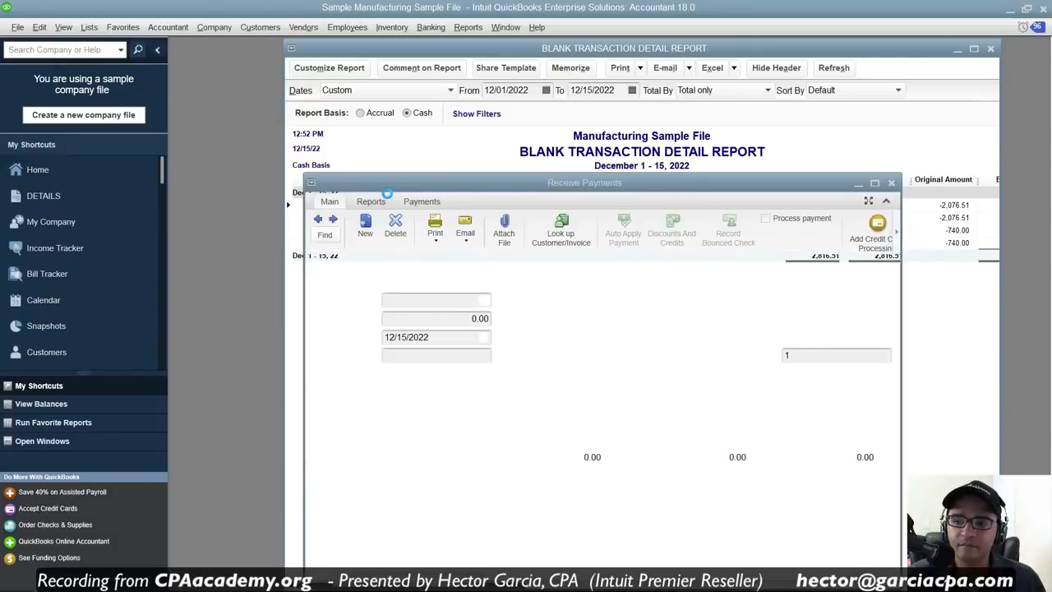
{"action": "type", "text": "R"}
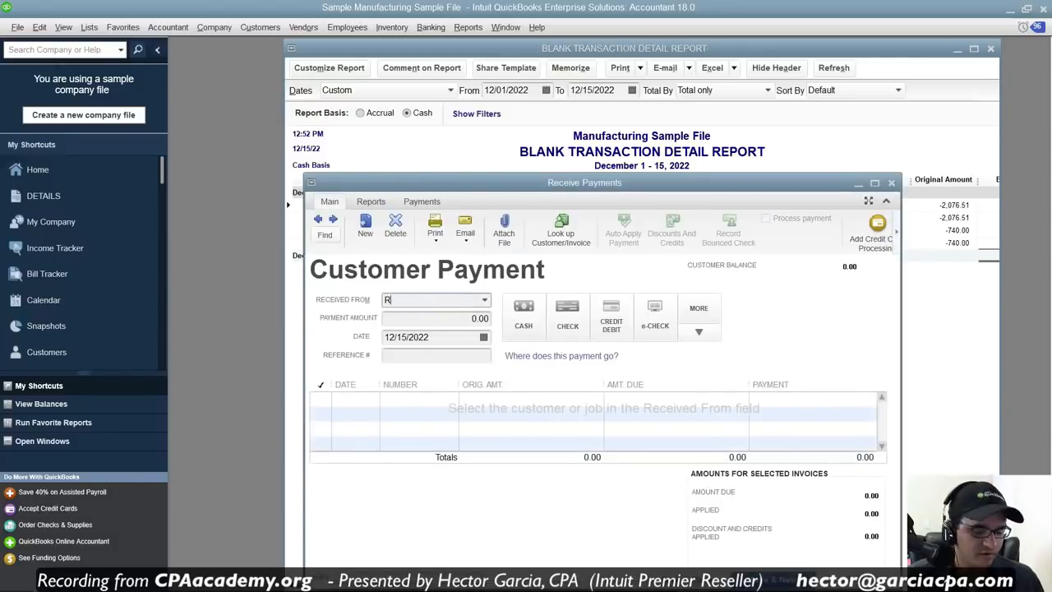
{"action": "type", "text": "etail Homeowners"}
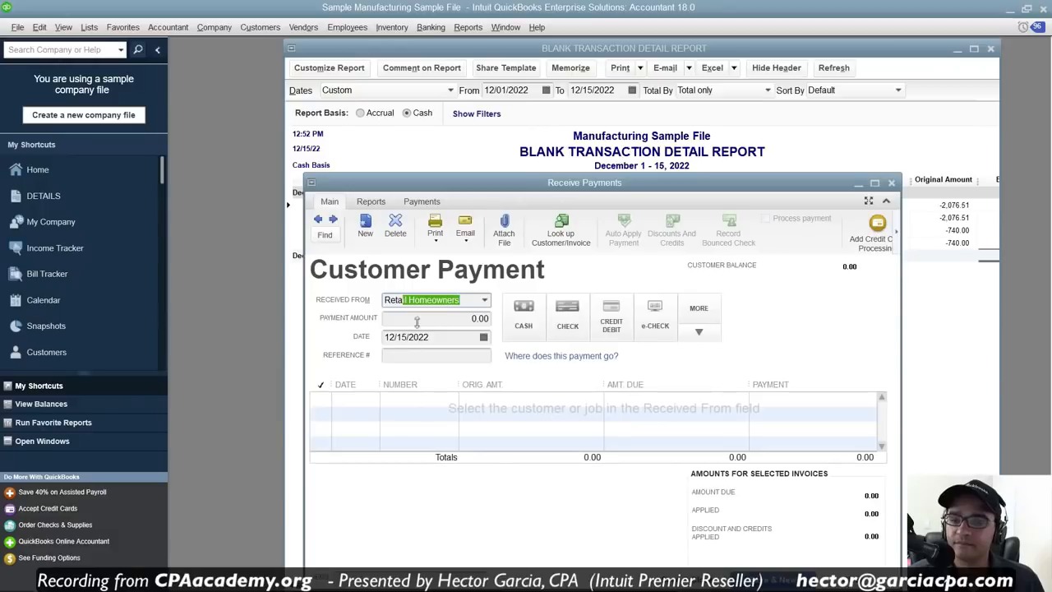
{"action": "left_click_drag", "start_coordinate": [497, 185], "coordinate": [473, 199]}
{"action": "left_click", "coordinate": [416, 289]}
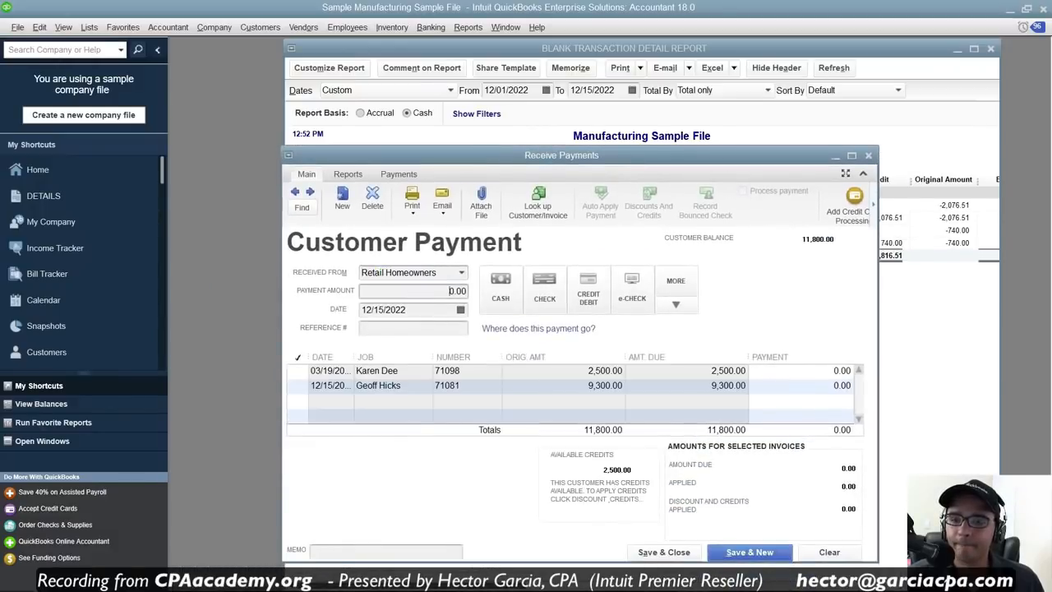
{"action": "type", "text": "93"}
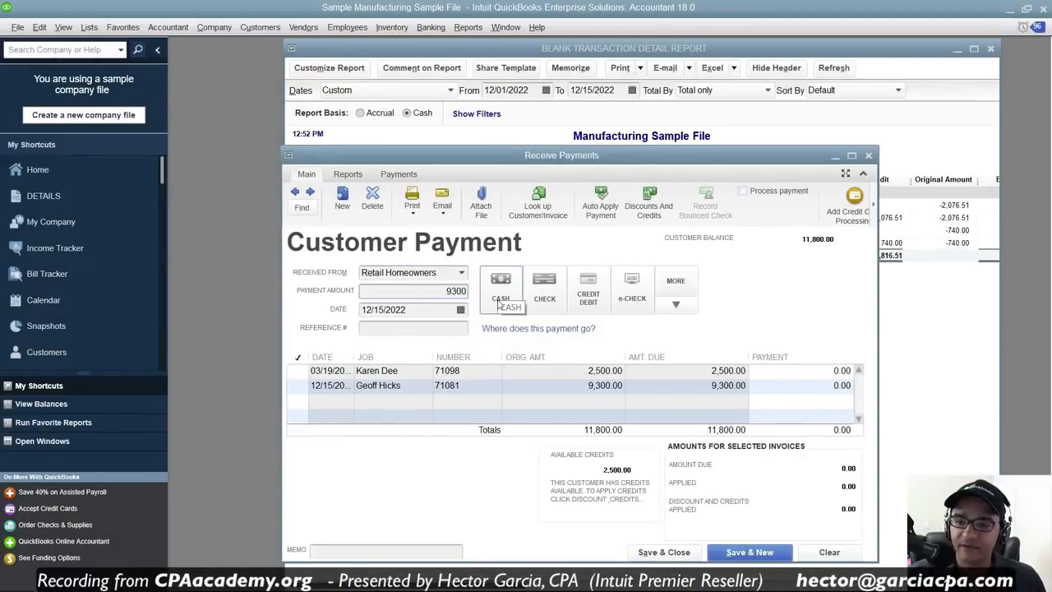
Date the customer payment 12/23/2022 and save it, leaving the overpayment as a credit on the customer's account
{"action": "left_click", "coordinate": [299, 388]}
{"action": "left_click", "coordinate": [460, 310]}
{"action": "left_click", "coordinate": [419, 385]}
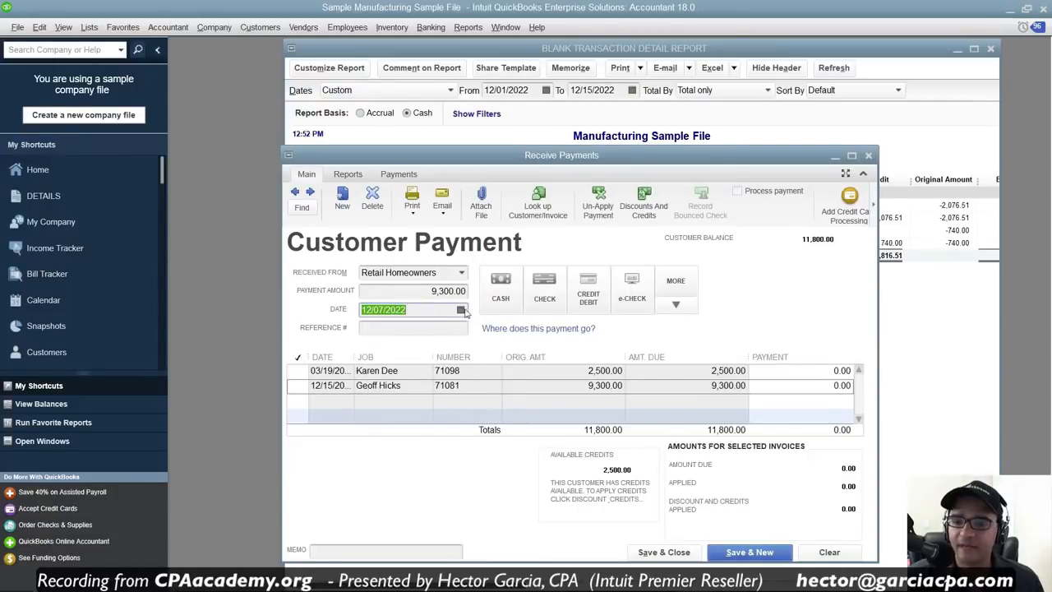
{"action": "left_click", "coordinate": [461, 310]}
{"action": "left_click", "coordinate": [450, 426]}
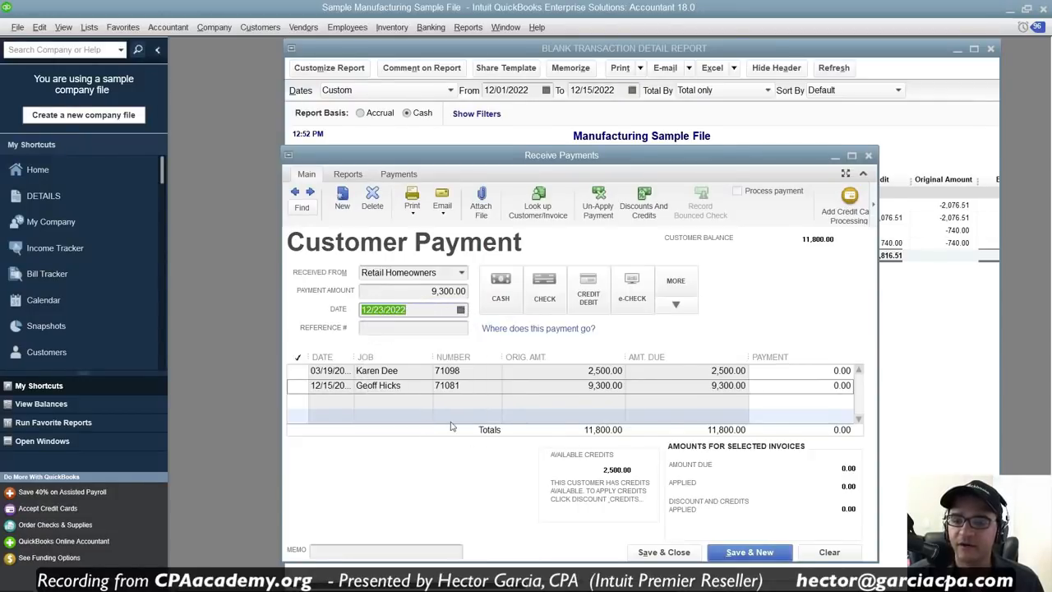
{"action": "left_click", "coordinate": [663, 552]}
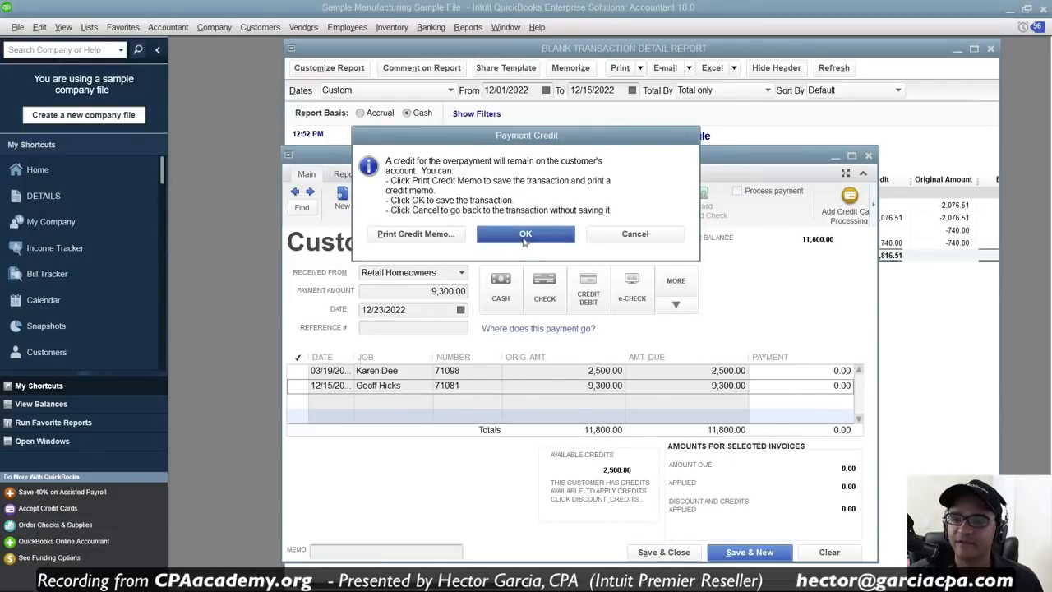
{"action": "left_click", "coordinate": [524, 236]}
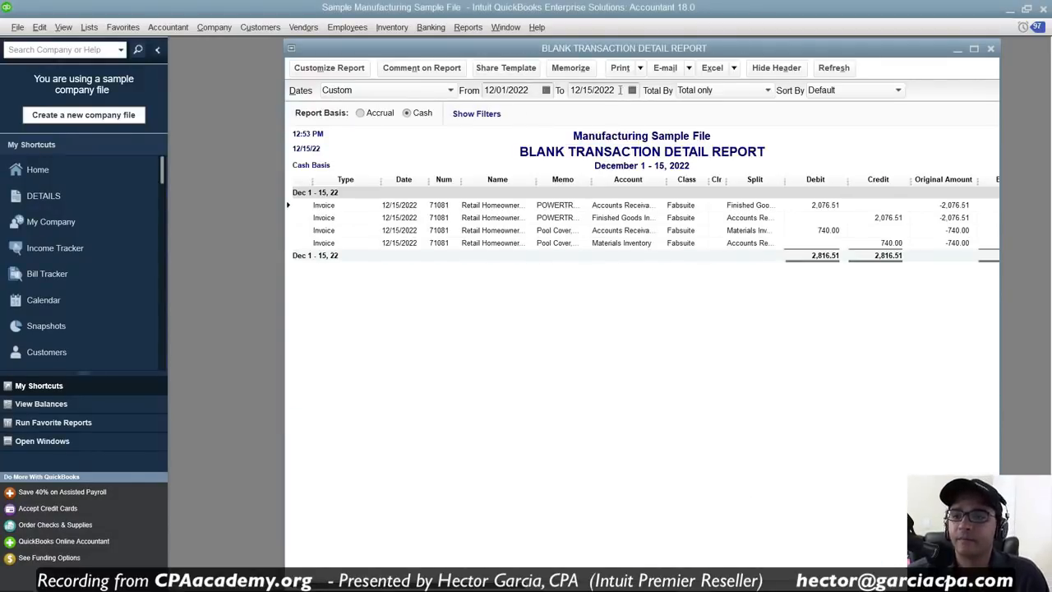
Set the transaction detail report's end date to 12/23/2022, refresh it, and reposition the report window beside the icon bar
{"action": "left_click", "coordinate": [631, 90]}
{"action": "left_click", "coordinate": [674, 200]}
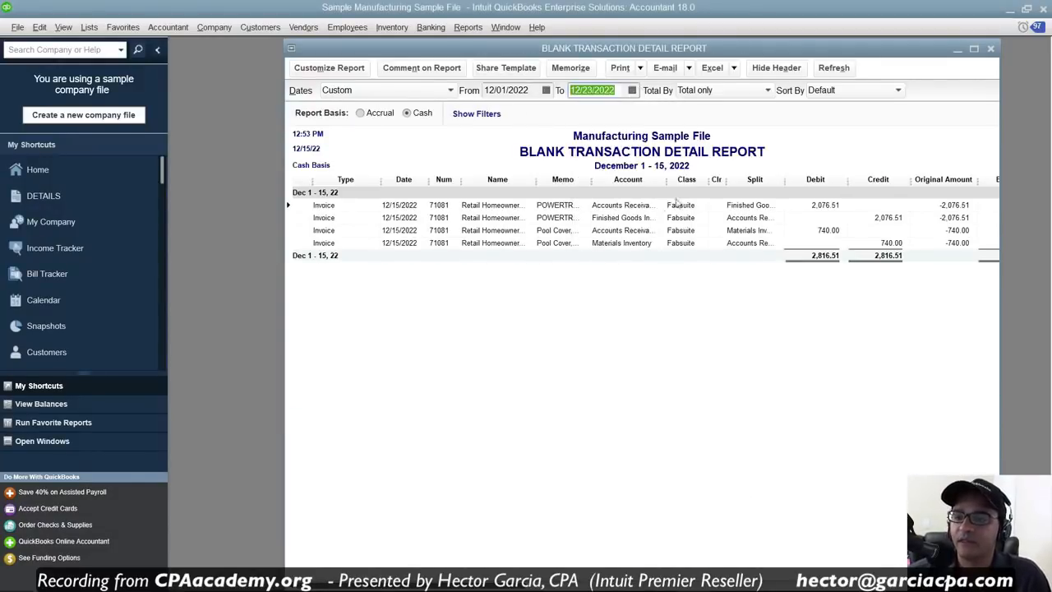
{"action": "left_click", "coordinate": [833, 67]}
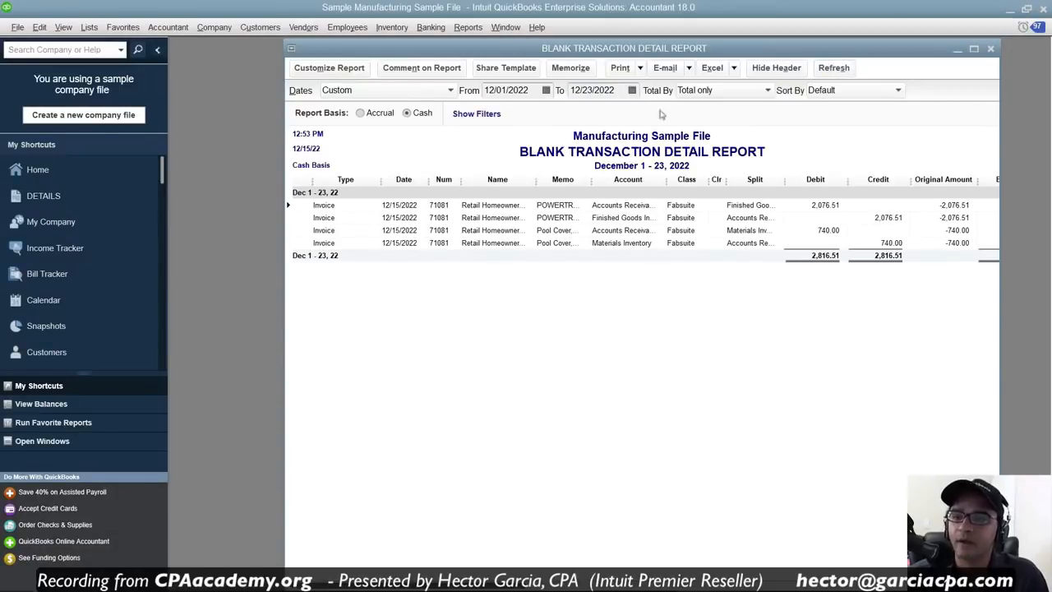
{"action": "left_click_drag", "start_coordinate": [492, 48], "coordinate": [386, 48]}
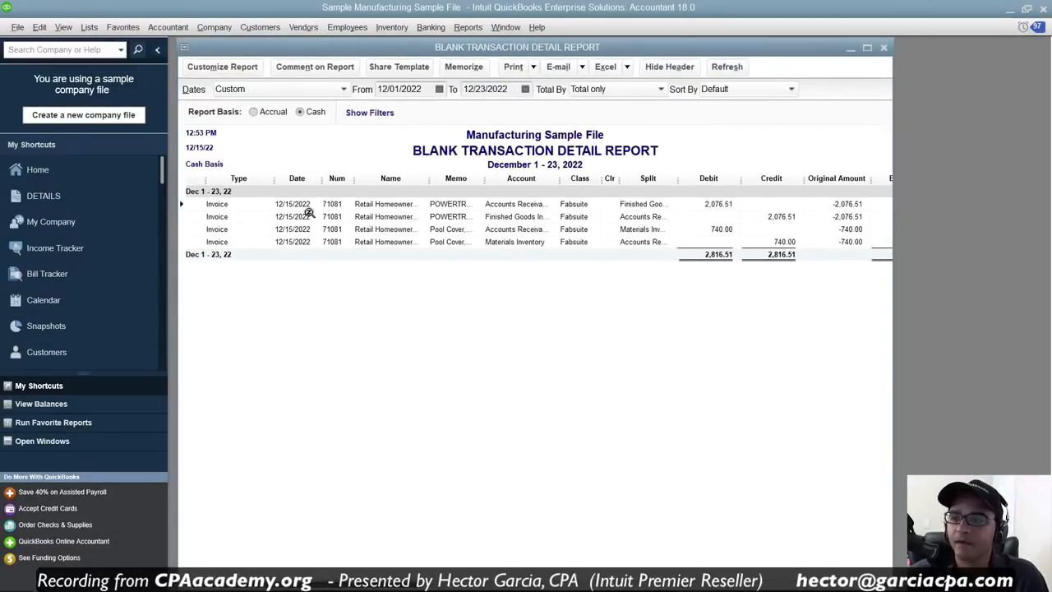
Switch the transaction detail report to accrual basis, and view the invoice behind its first row
{"action": "left_click", "coordinate": [253, 113]}
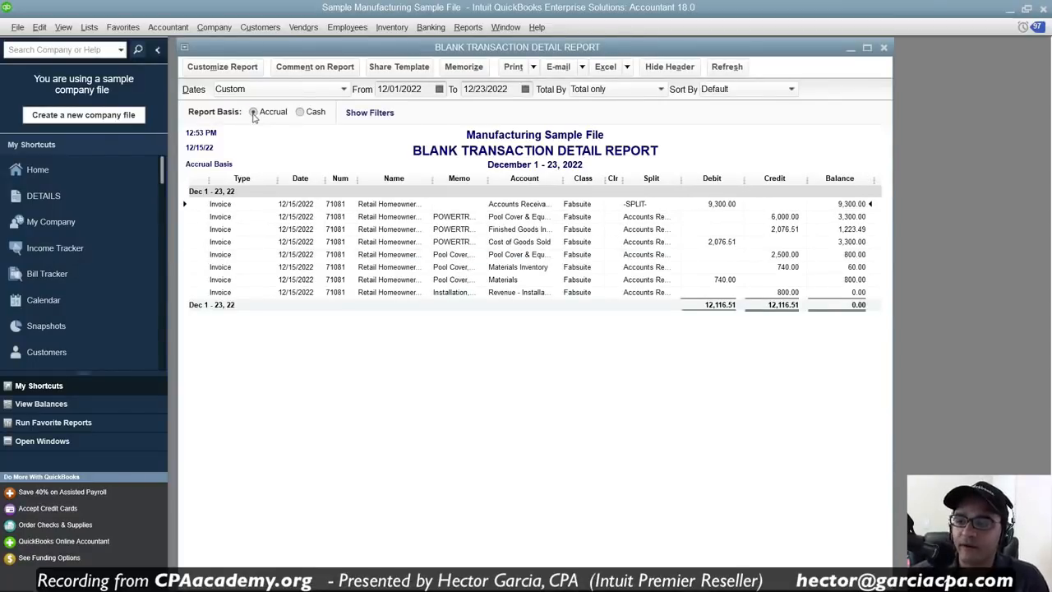
{"action": "double_click", "coordinate": [304, 209]}
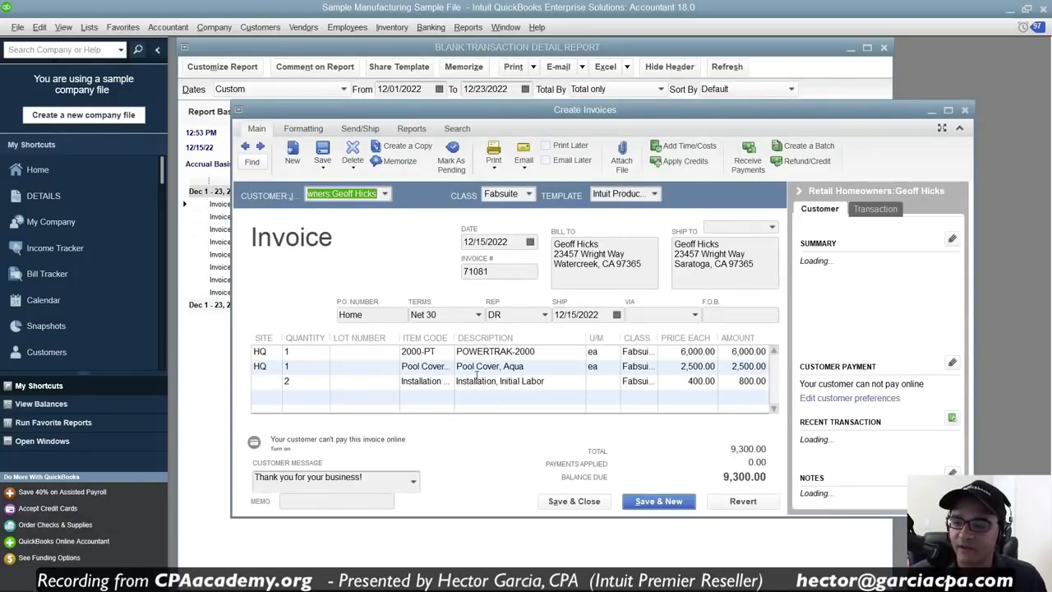
{"action": "key", "text": "Escape"}
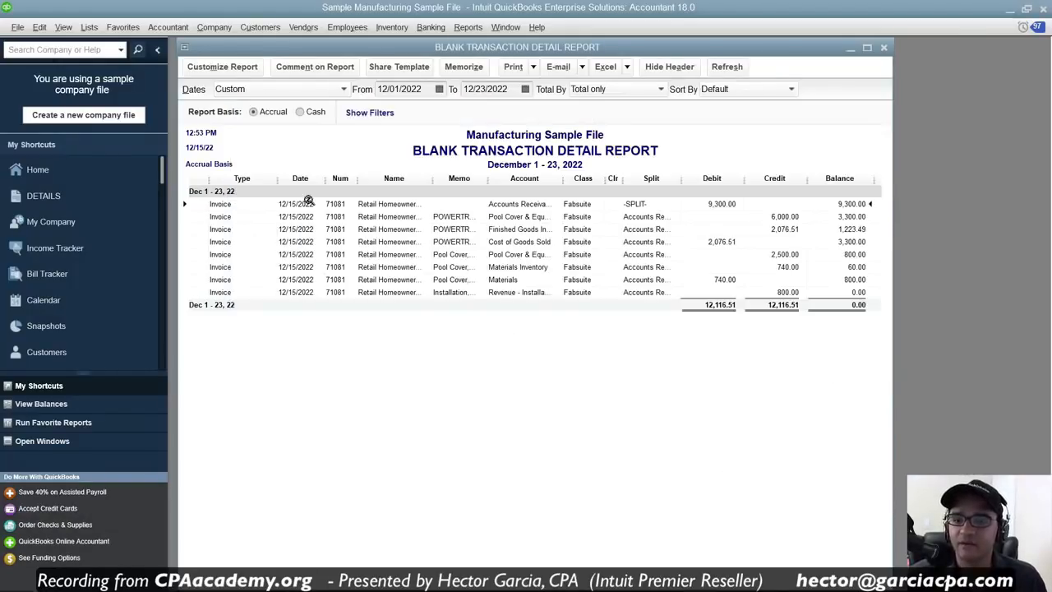
Find transactions with an amount equal to 9300 and open the matching 12/23/2022 customer payment
{"action": "left_click", "coordinate": [222, 66]}
{"action": "left_click", "coordinate": [354, 283]}
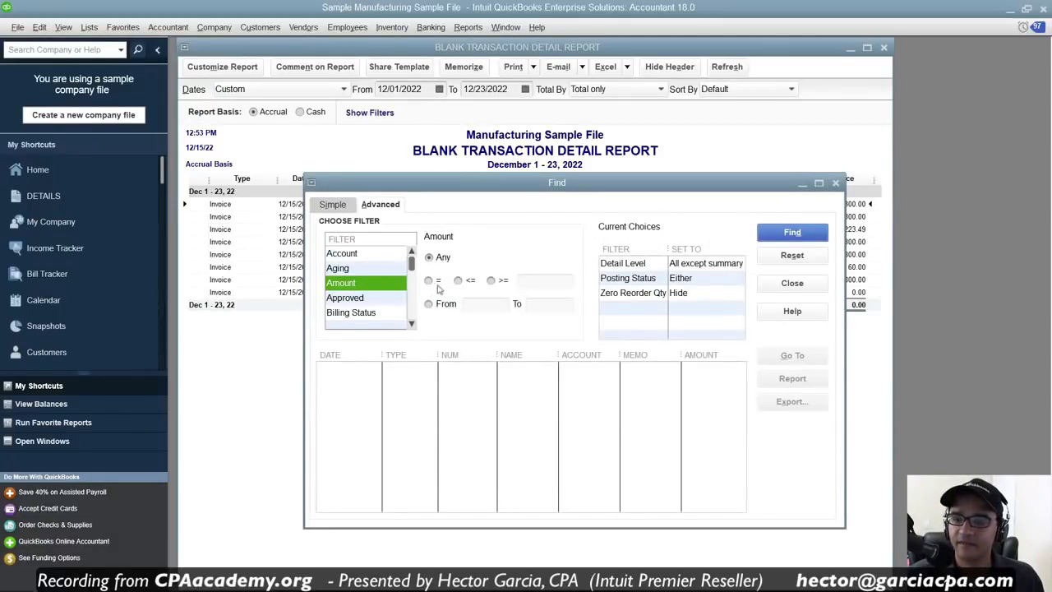
{"action": "left_click", "coordinate": [430, 281]}
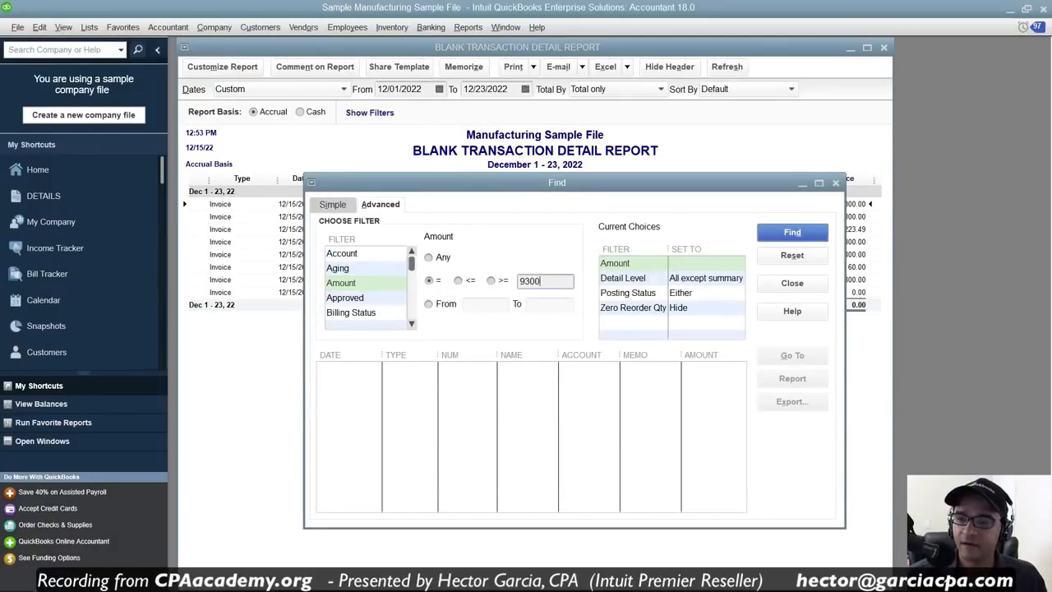
{"action": "key", "text": "Return"}
{"action": "left_click", "coordinate": [411, 372]}
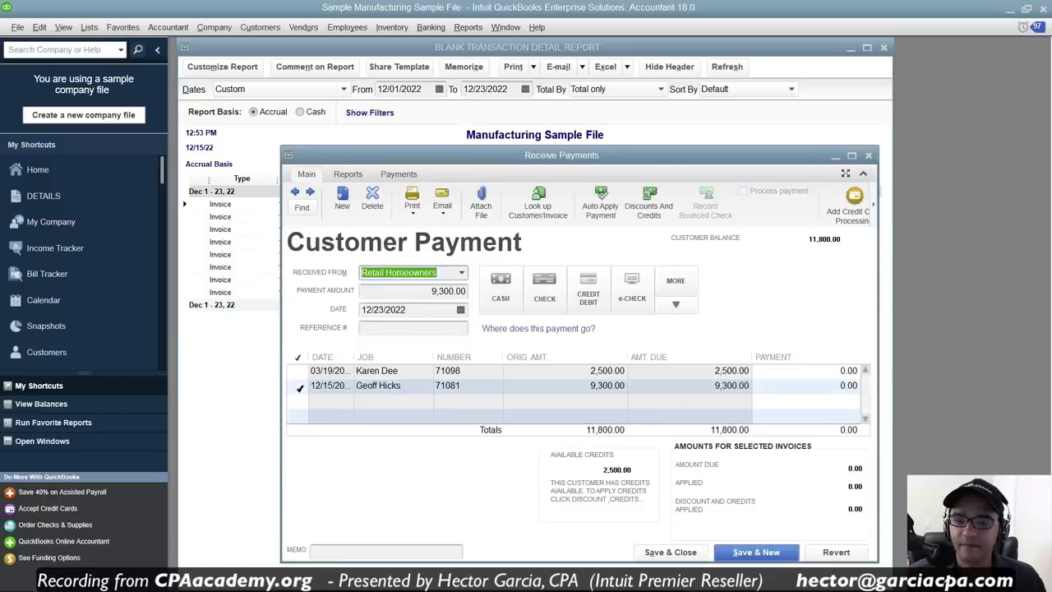
Apply the customer payment to the 12/15/2022 invoice, set its payer to that invoice's Retail Homeowners job, and save the change
{"action": "left_click", "coordinate": [300, 386]}
{"action": "left_click", "coordinate": [463, 272]}
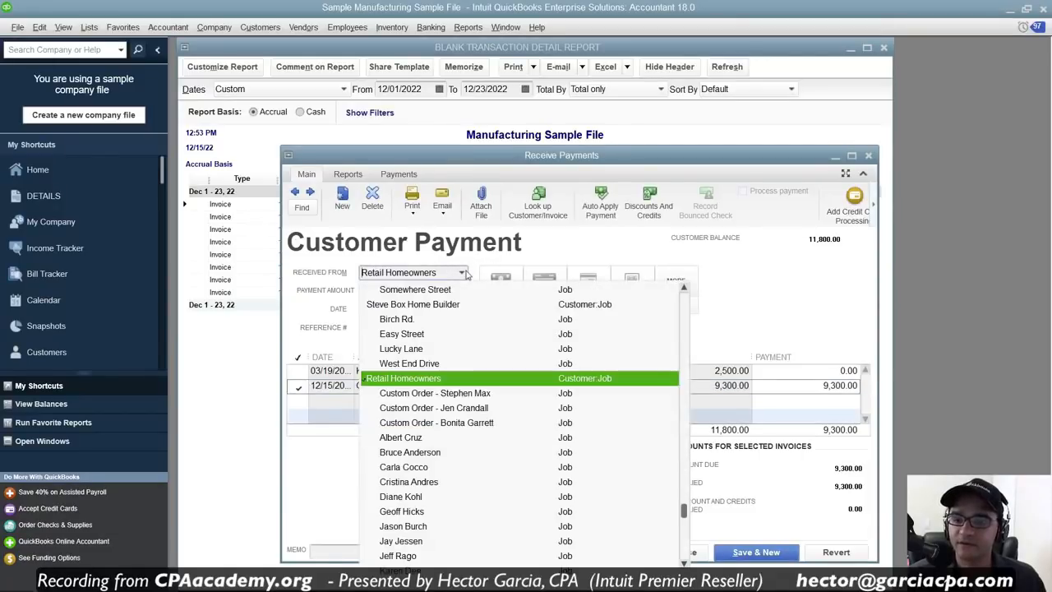
{"action": "scroll", "coordinate": [433, 500], "scroll_direction": "down", "scroll_amount": 1}
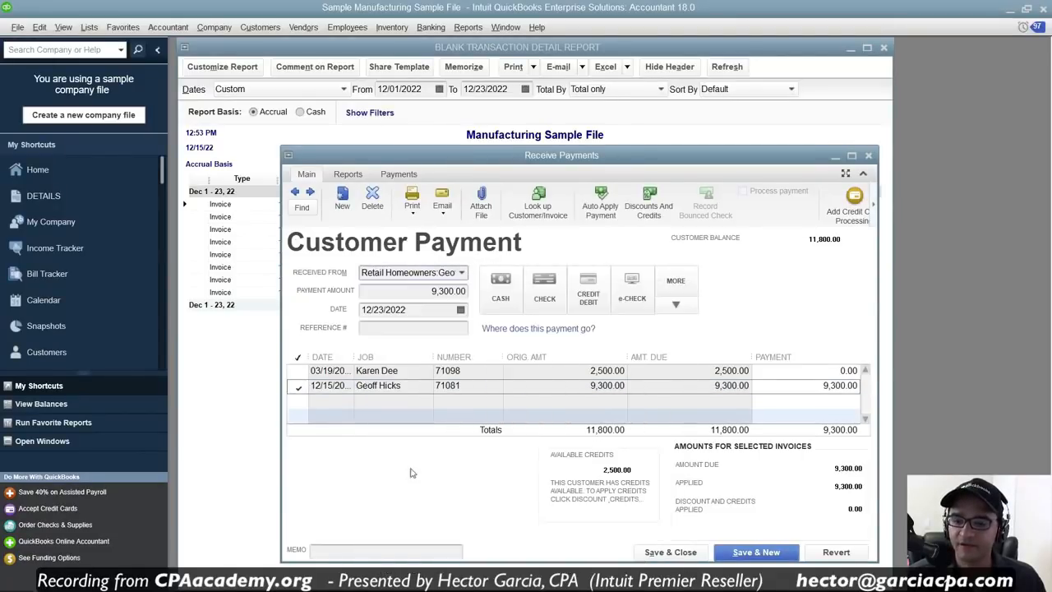
{"action": "left_click", "coordinate": [414, 469]}
{"action": "left_click", "coordinate": [290, 370]}
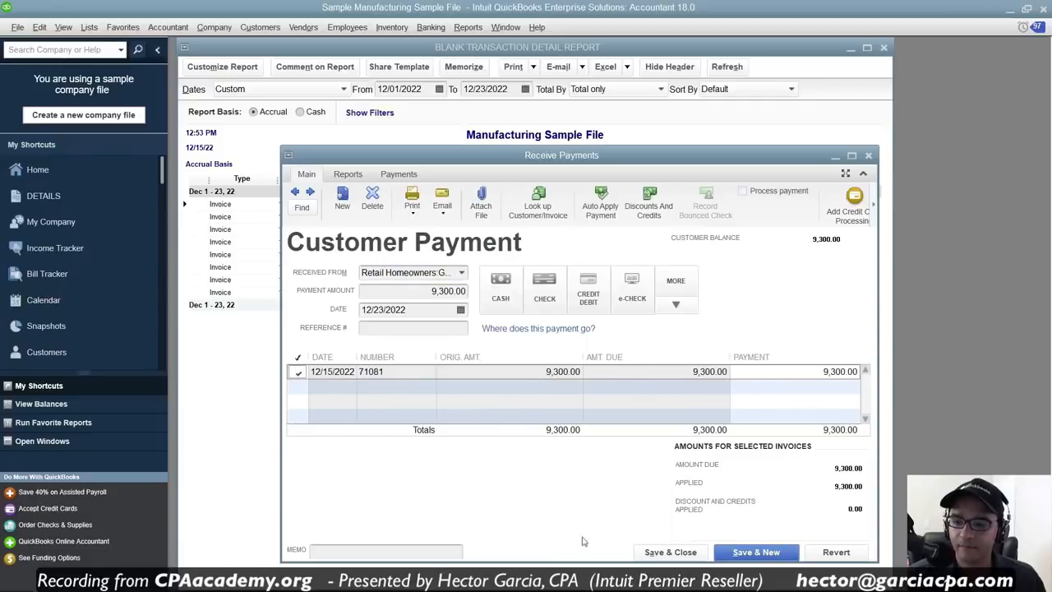
{"action": "left_click", "coordinate": [670, 553]}
{"action": "left_click", "coordinate": [470, 195]}
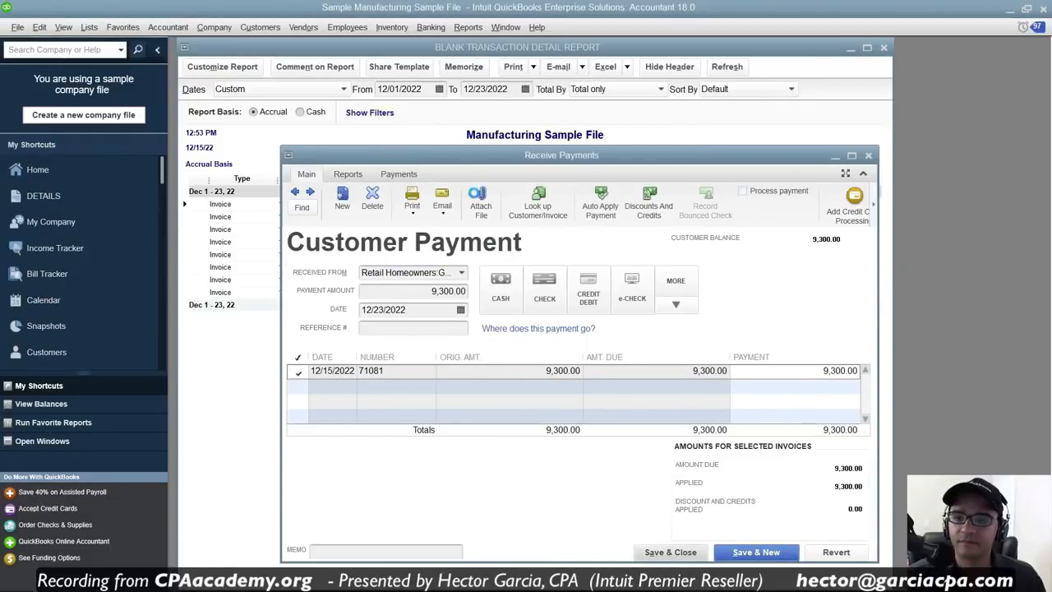
{"action": "left_click", "coordinate": [330, 151]}
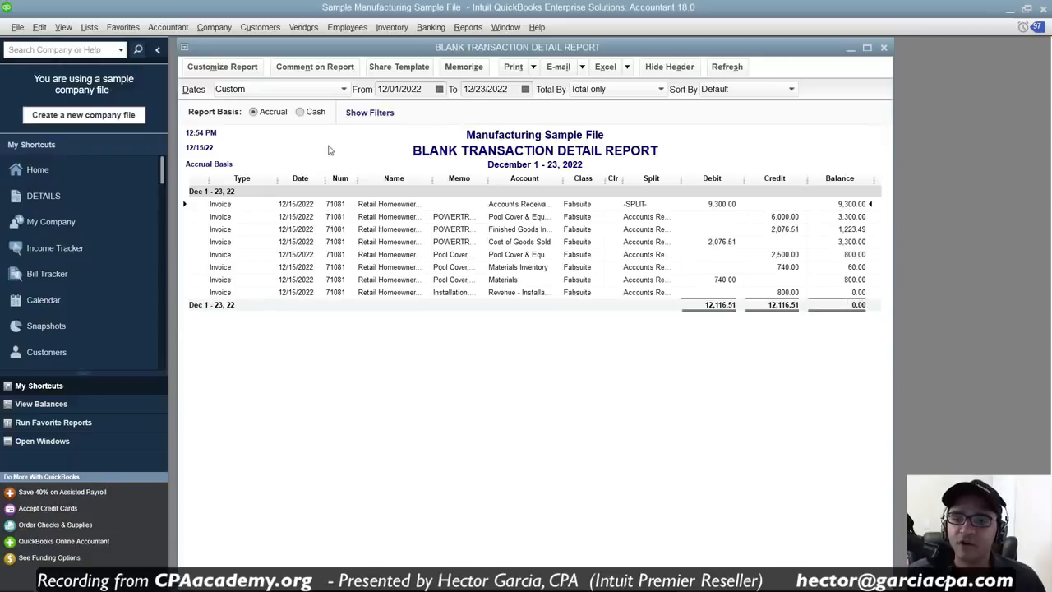
{"action": "key", "text": "ctrl"}
{"action": "key", "text": "ctrl"}
{"action": "key", "text": "ctrl"}
{"action": "key", "text": "ctrl"}
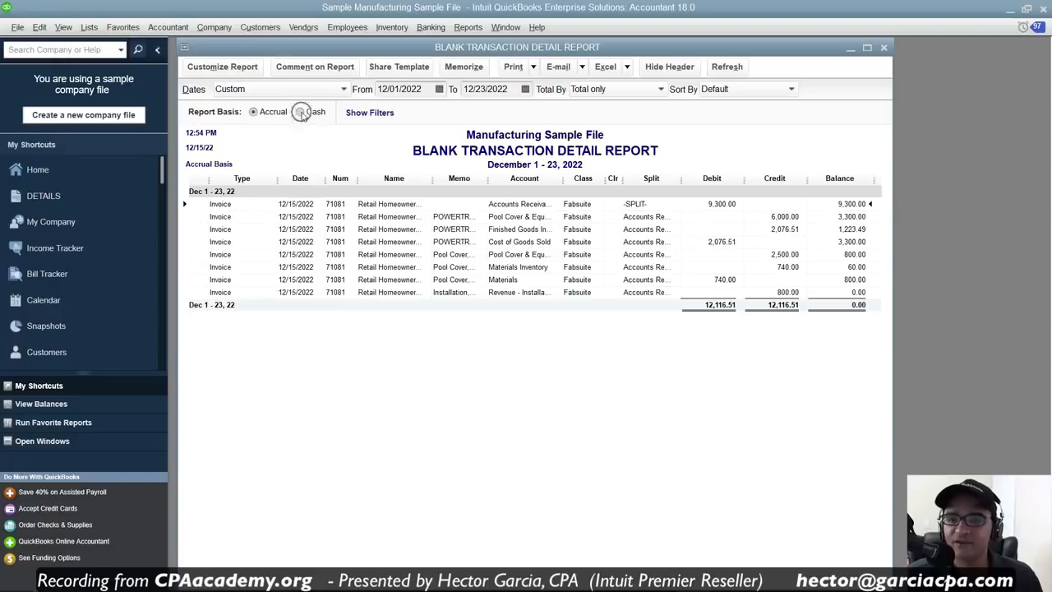
Switch the transaction detail report to cash basis, and view the invoice behind one of its rows
{"action": "left_click", "coordinate": [300, 113]}
{"action": "left_click", "coordinate": [296, 306]}
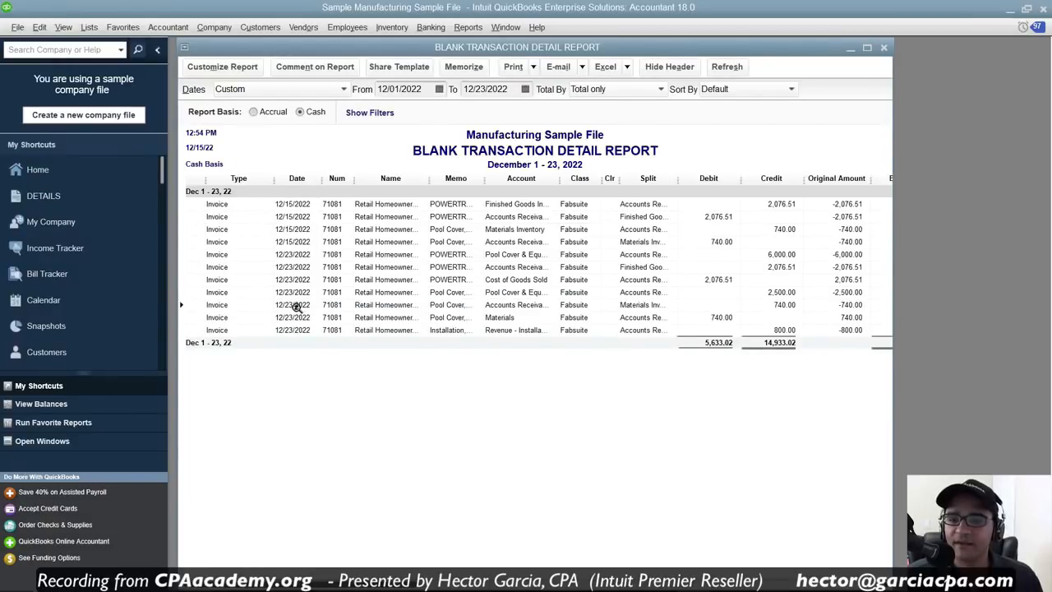
{"action": "double_click", "coordinate": [299, 255]}
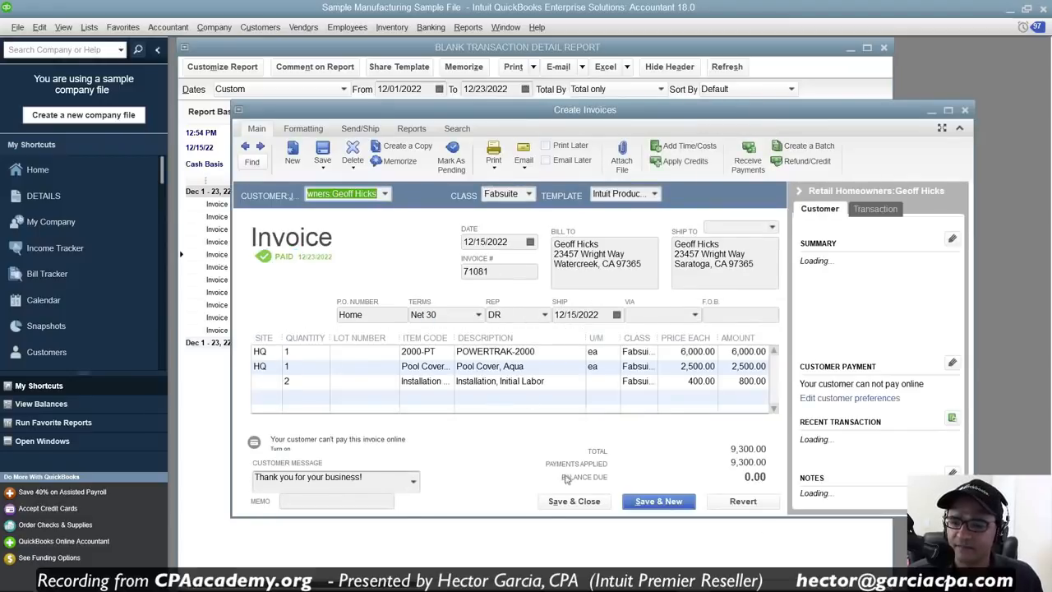
{"action": "left_click", "coordinate": [575, 503]}
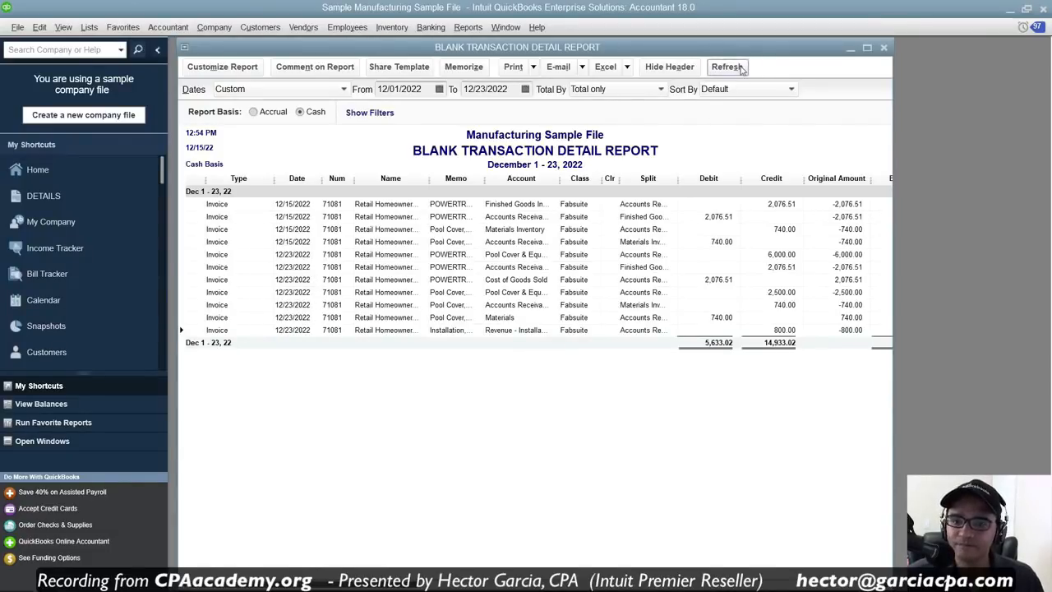
Compare the report on accrual and cash basis, and view the paid invoice behind it in a maximized window
{"action": "left_click", "coordinate": [259, 113]}
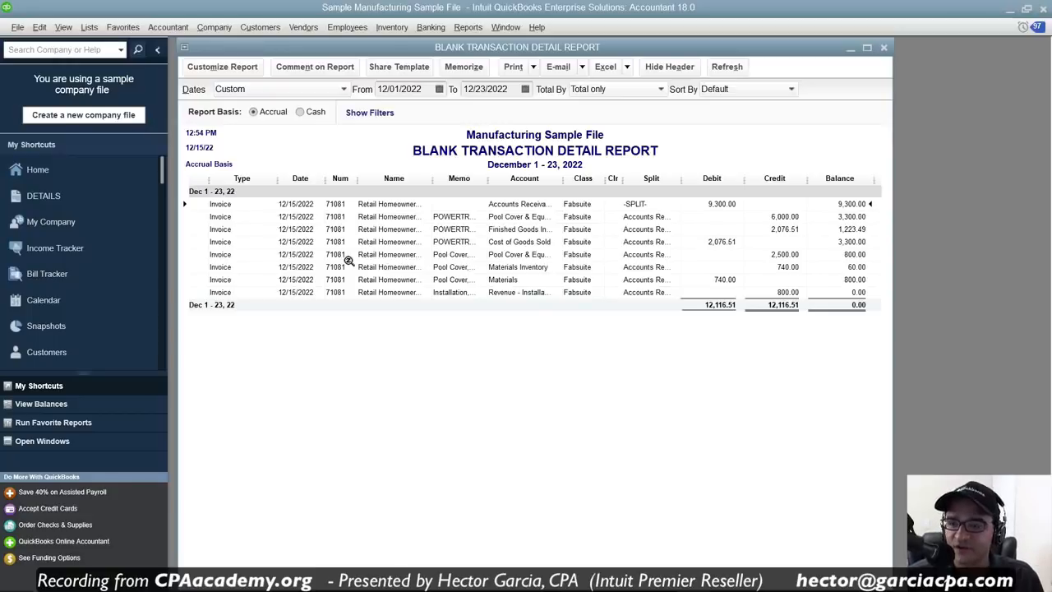
{"action": "left_click", "coordinate": [310, 114]}
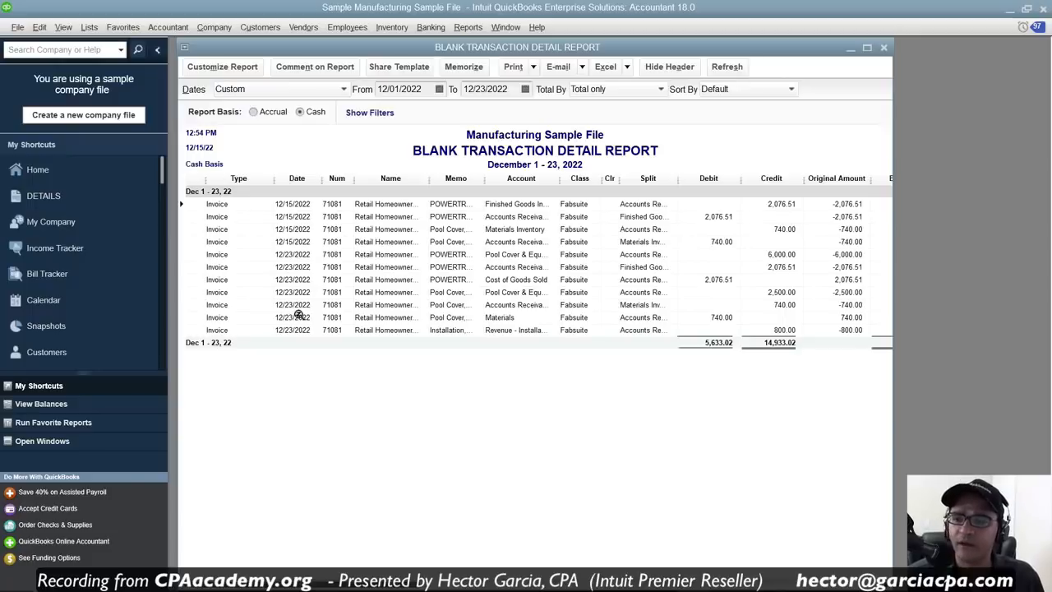
{"action": "left_click", "coordinate": [296, 287]}
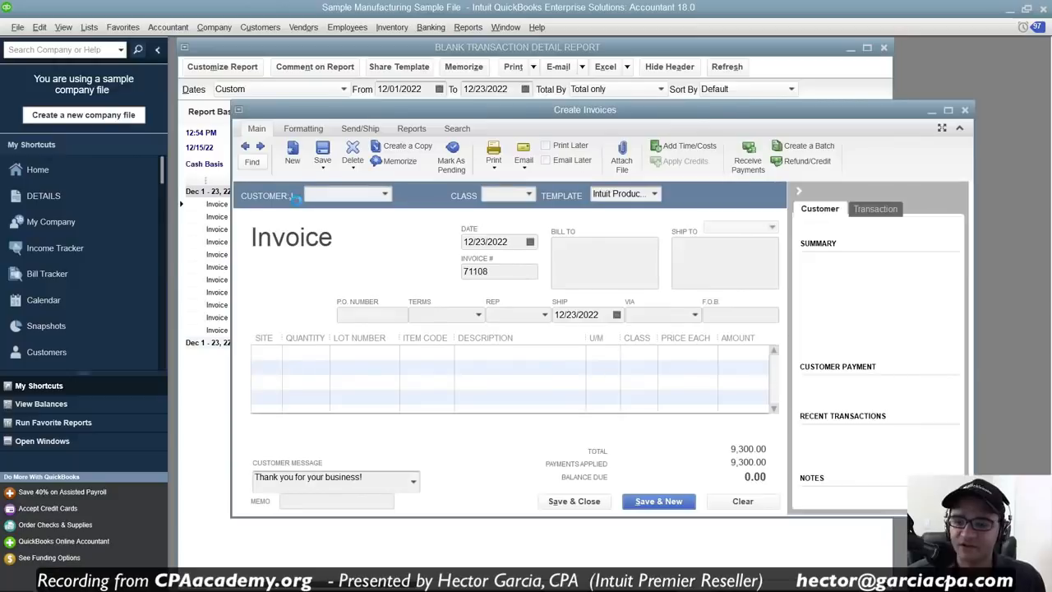
{"action": "double_click", "coordinate": [818, 113]}
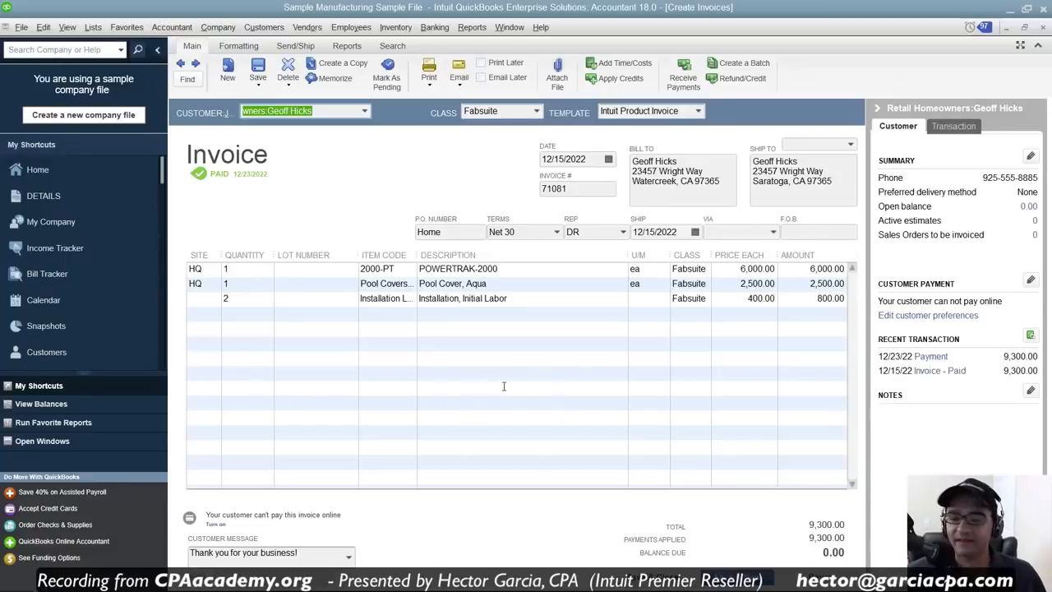
{"action": "key", "text": "ctrl+y"}
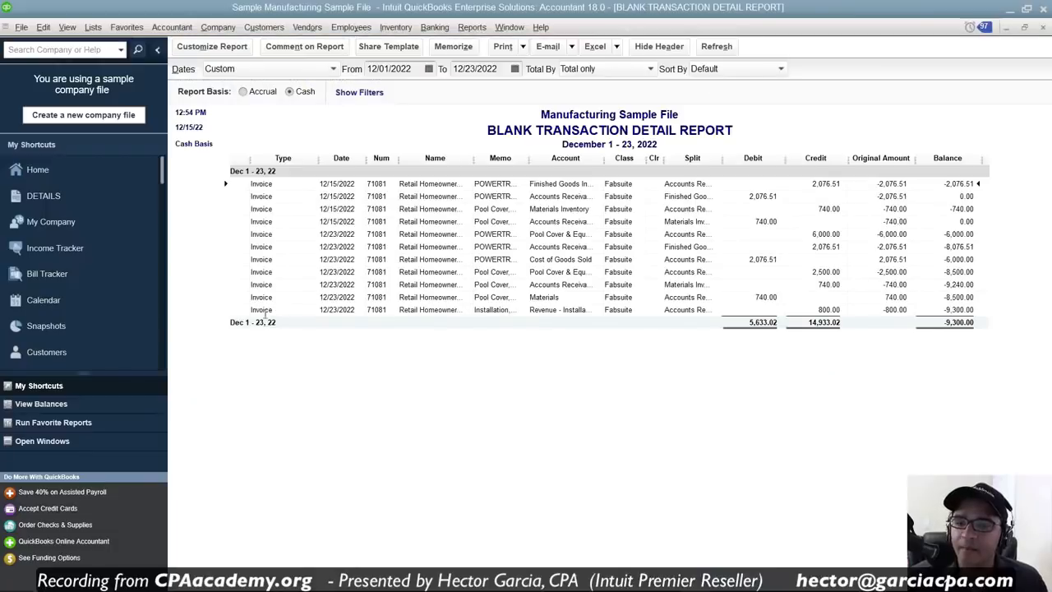
{"action": "left_click", "coordinate": [336, 283]}
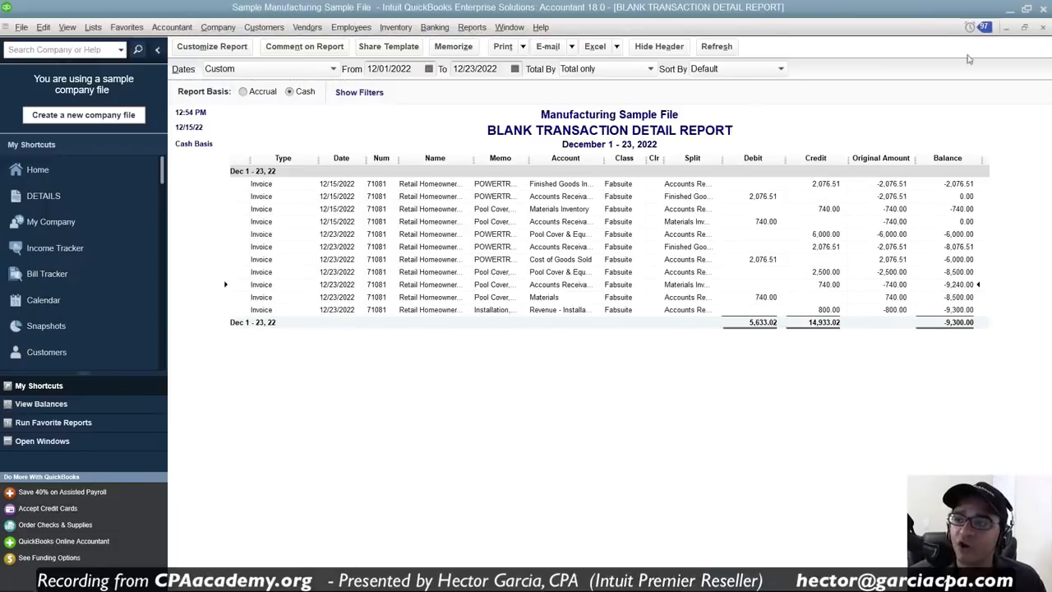
Add the Paid Date column to the transaction detail report
{"action": "left_click", "coordinate": [211, 46]}
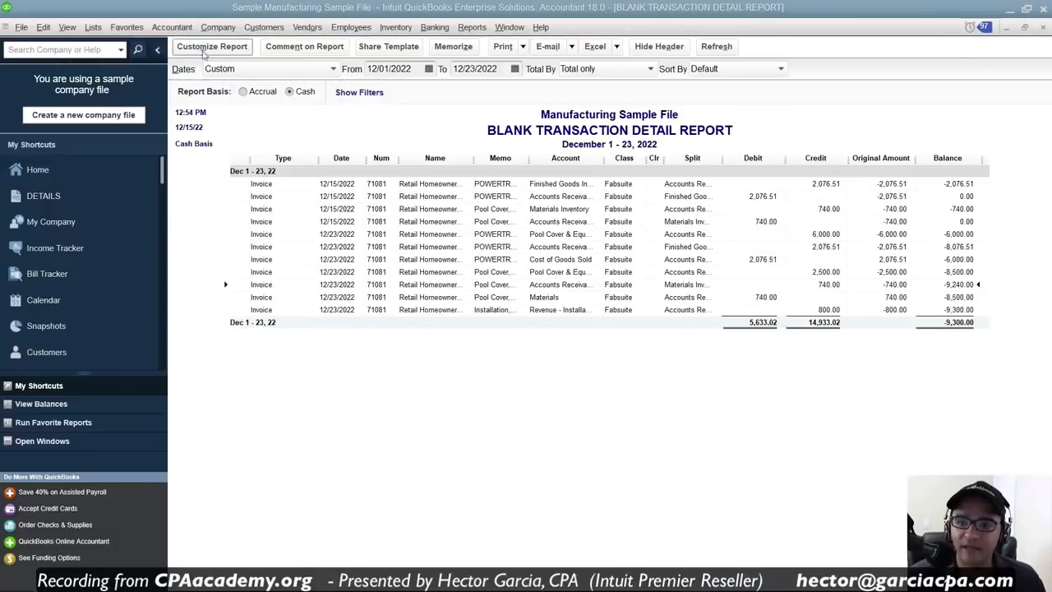
{"action": "left_click", "coordinate": [411, 402]}
{"action": "type", "text": "PAID"}
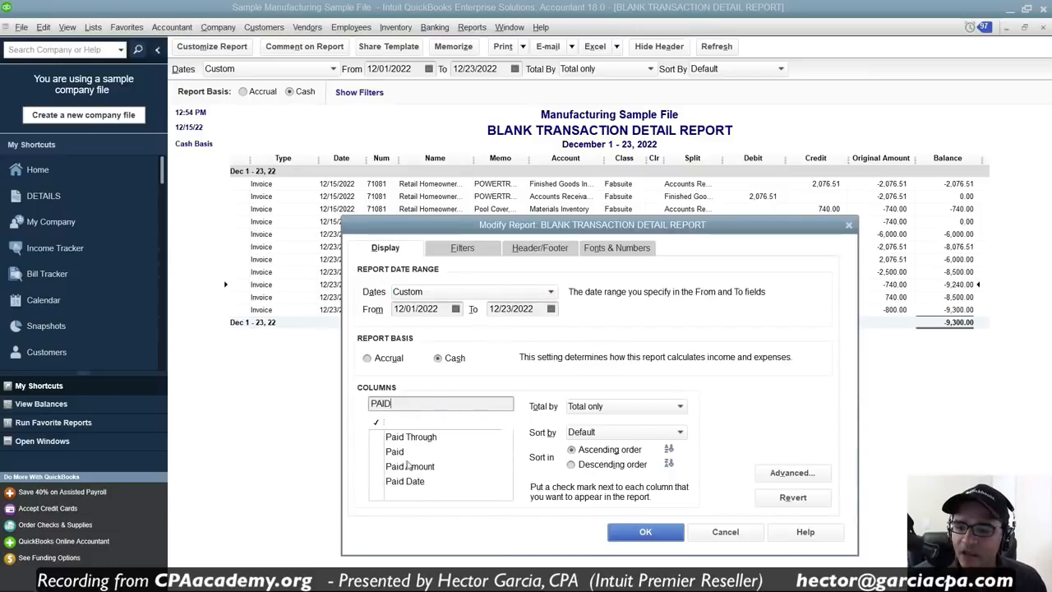
{"action": "left_click", "coordinate": [418, 484]}
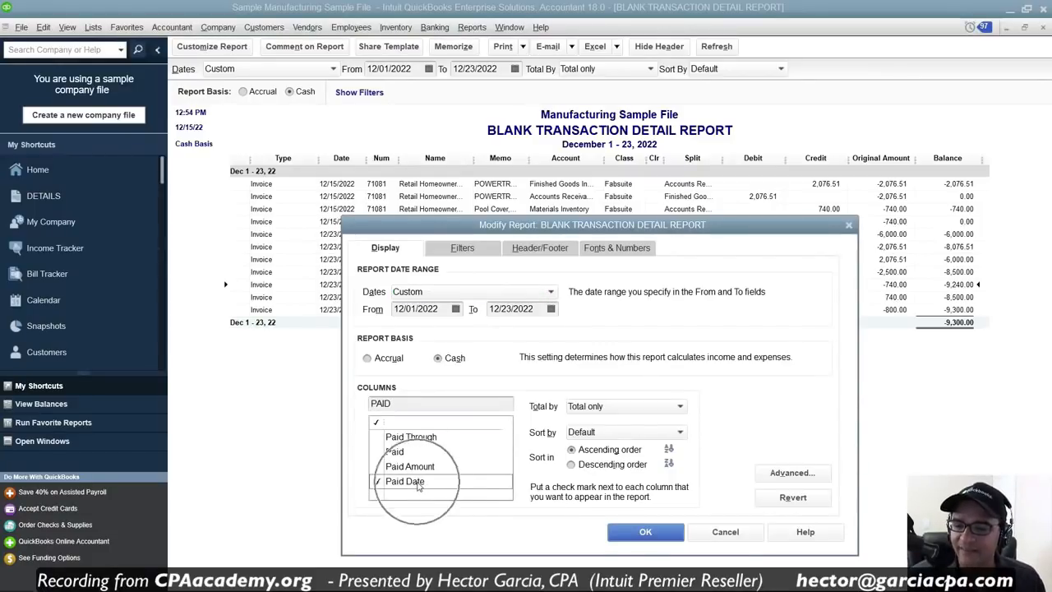
{"action": "left_click", "coordinate": [644, 530]}
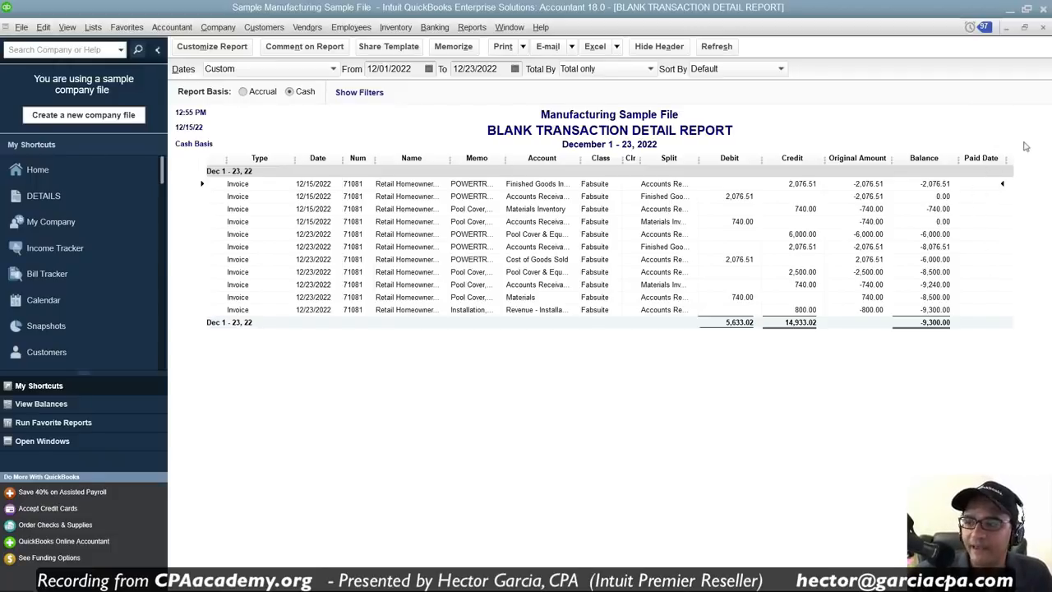
Remove the Paid Date column from the report, and close the report and the transaction search
{"action": "left_click_drag", "start_coordinate": [1006, 161], "coordinate": [945, 170]}
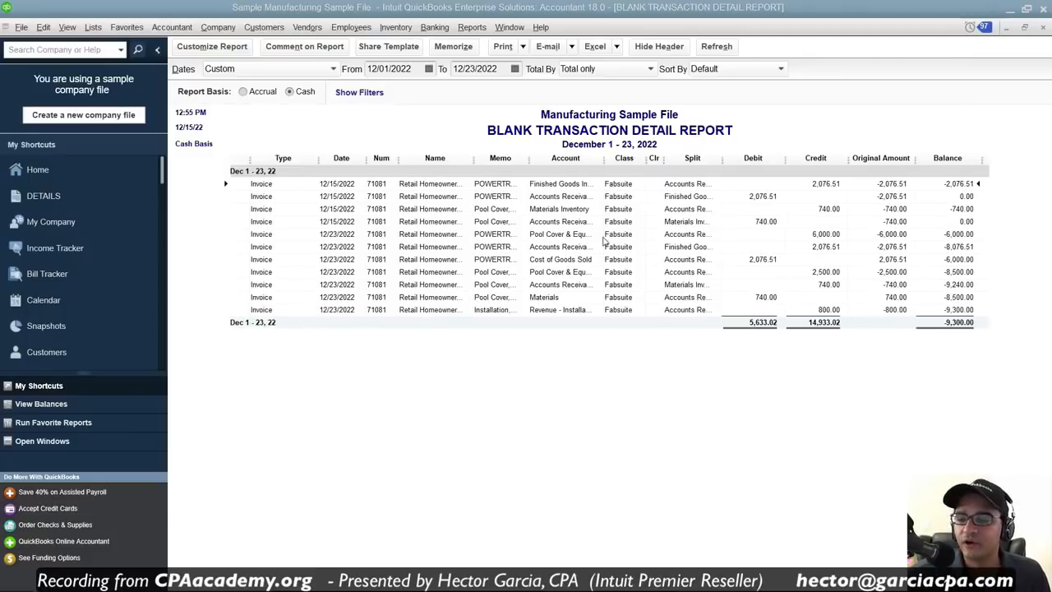
{"action": "key", "text": "Escape"}
{"action": "left_click", "coordinate": [595, 267]}
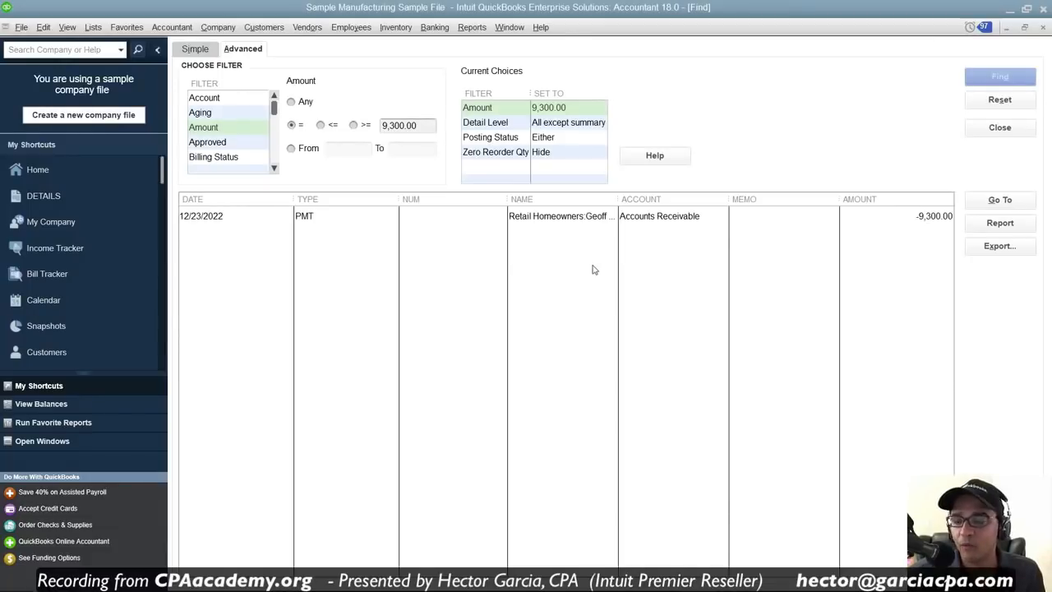
{"action": "key", "text": "Escape"}
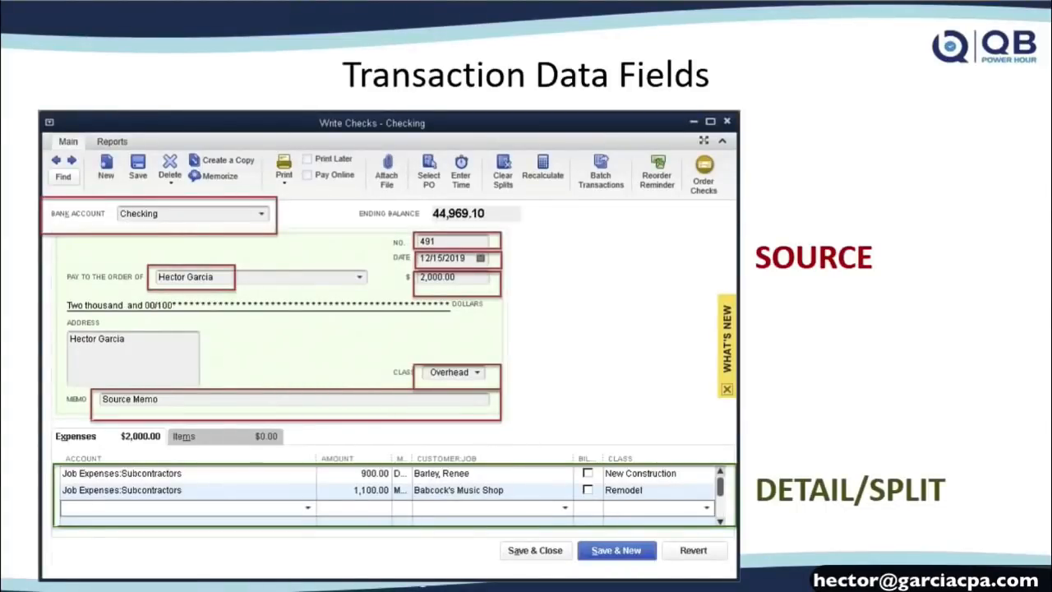
{"action": "key", "text": "Right"}
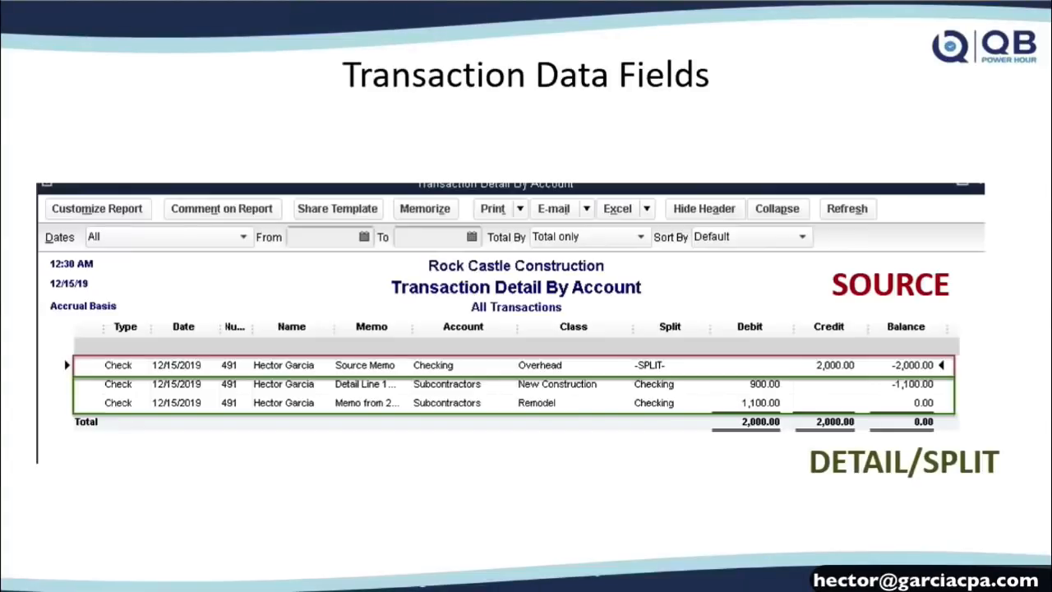
{"action": "key", "text": "Right"}
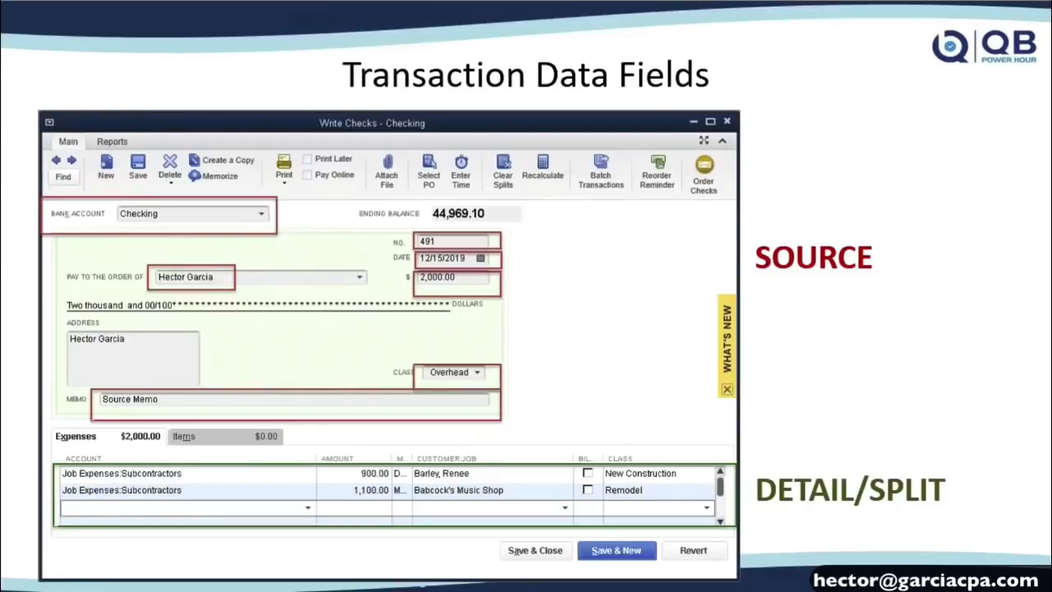
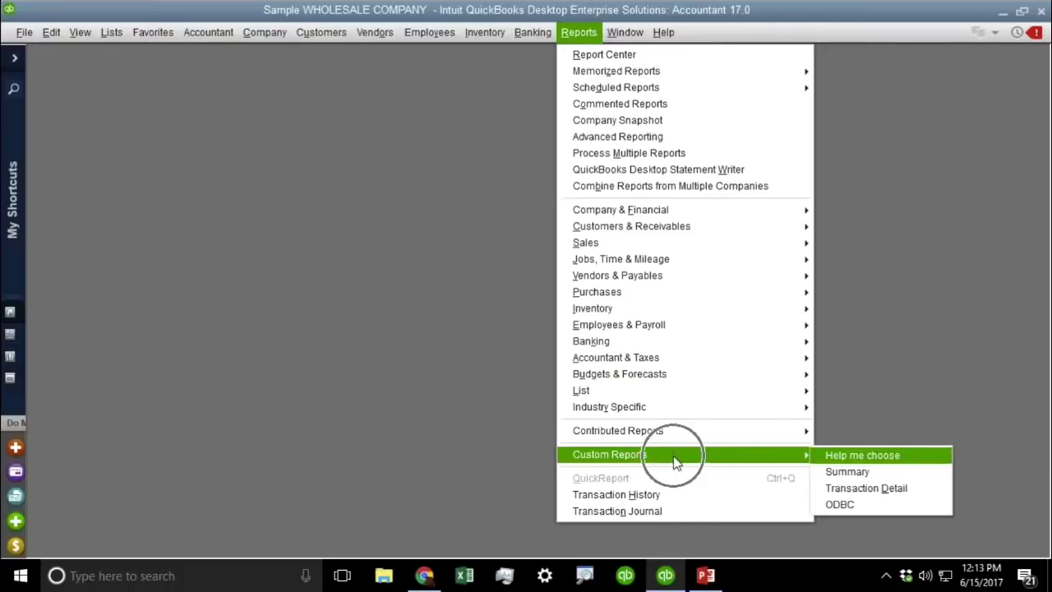
Create a custom transaction detail report dated from 12/18/21 to 12/18/21, and maximize its window
{"action": "left_click", "coordinate": [904, 487]}
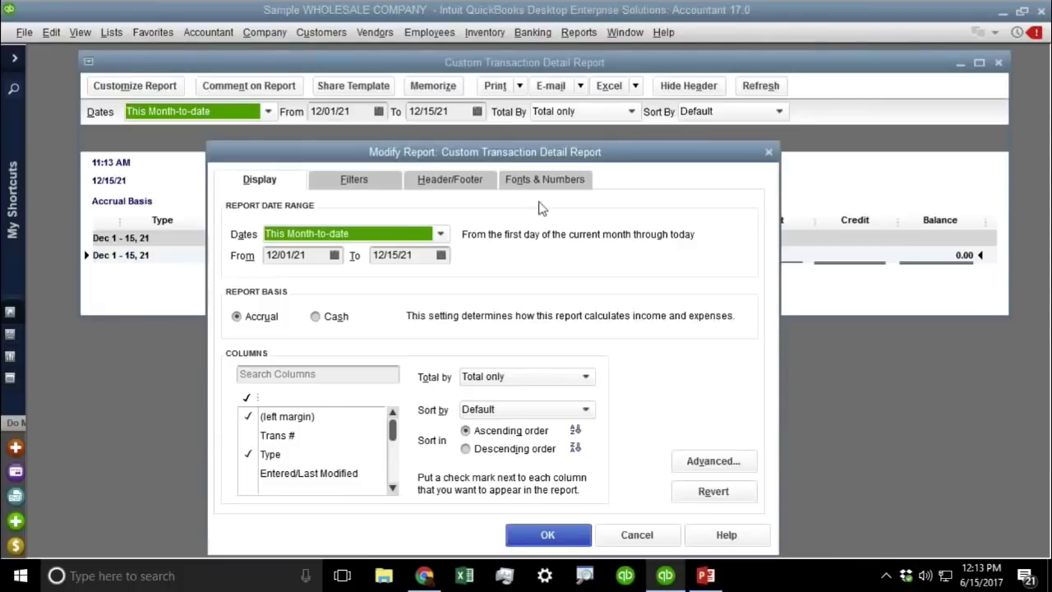
{"action": "key", "text": "Tab"}
{"action": "type", "text": "12/18/"}
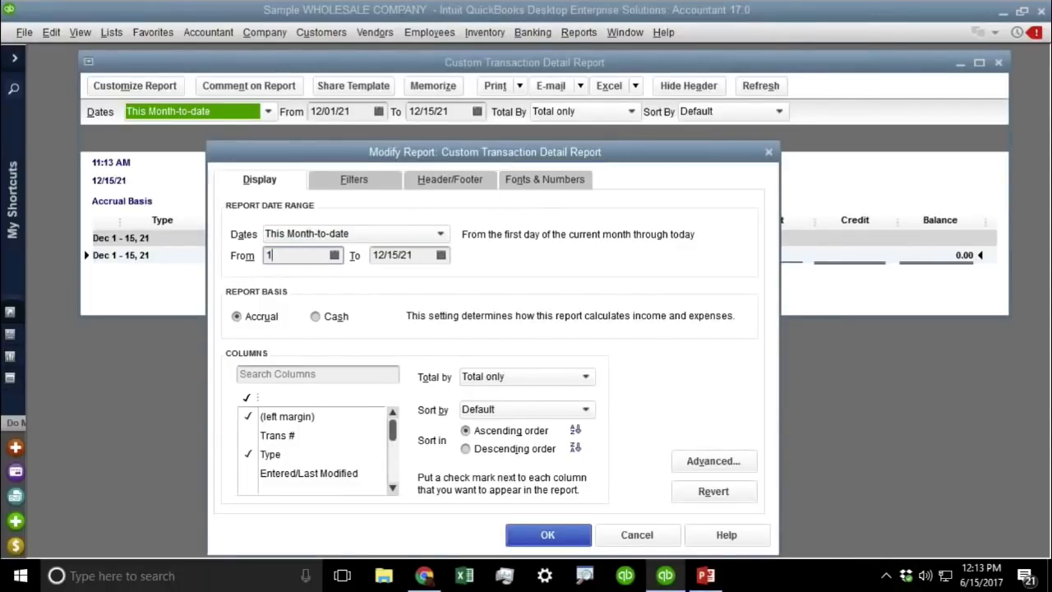
{"action": "type", "text": "21"}
{"action": "key", "text": "Tab"}
{"action": "type", "text": "12182021"}
{"action": "key", "text": "Tab"}
{"action": "left_click", "coordinate": [555, 539]}
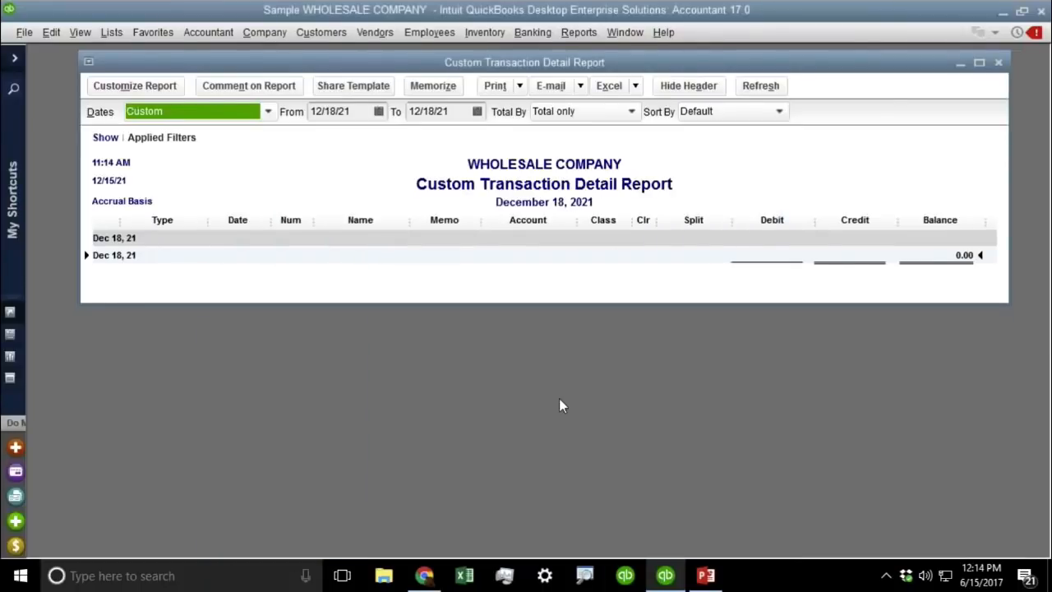
{"action": "left_click", "coordinate": [978, 63]}
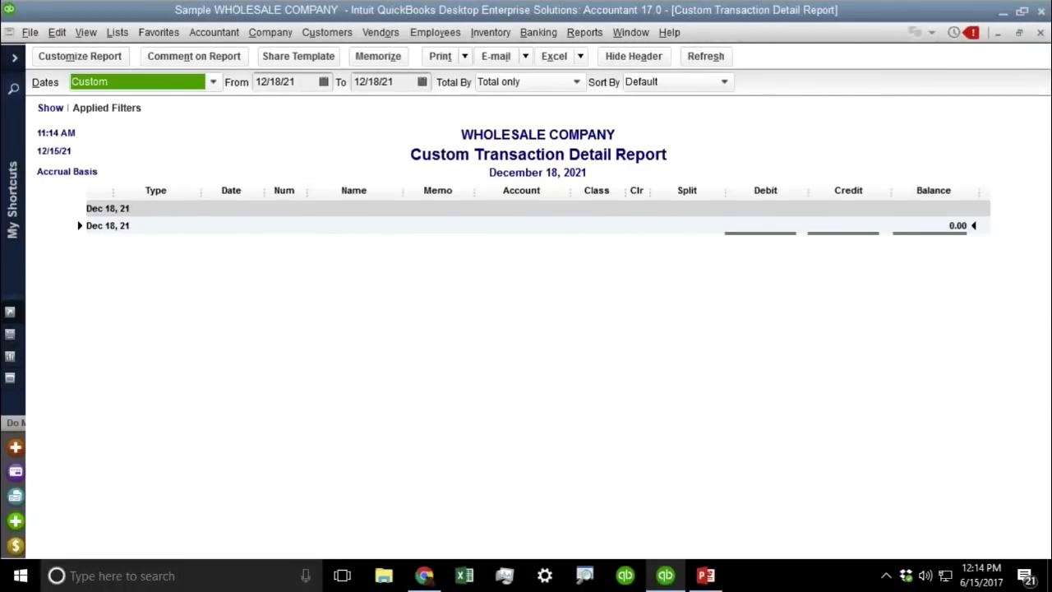
Start a new invoice dated 12/18/21 for the Stern Commercial Contractor's customer job
{"action": "key", "text": "ctrl+i"}
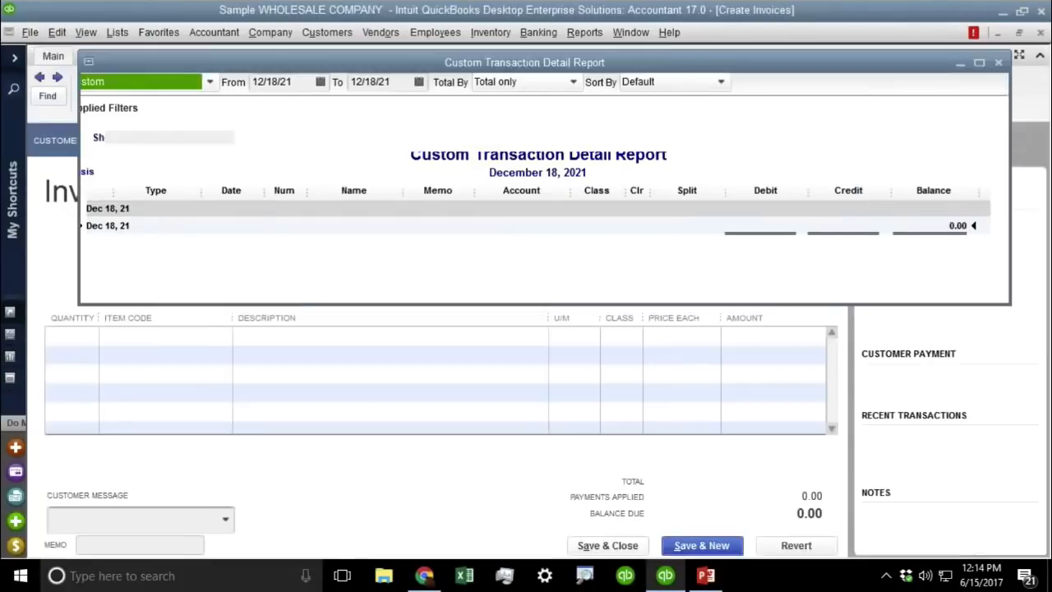
{"action": "left_click", "coordinate": [544, 198]}
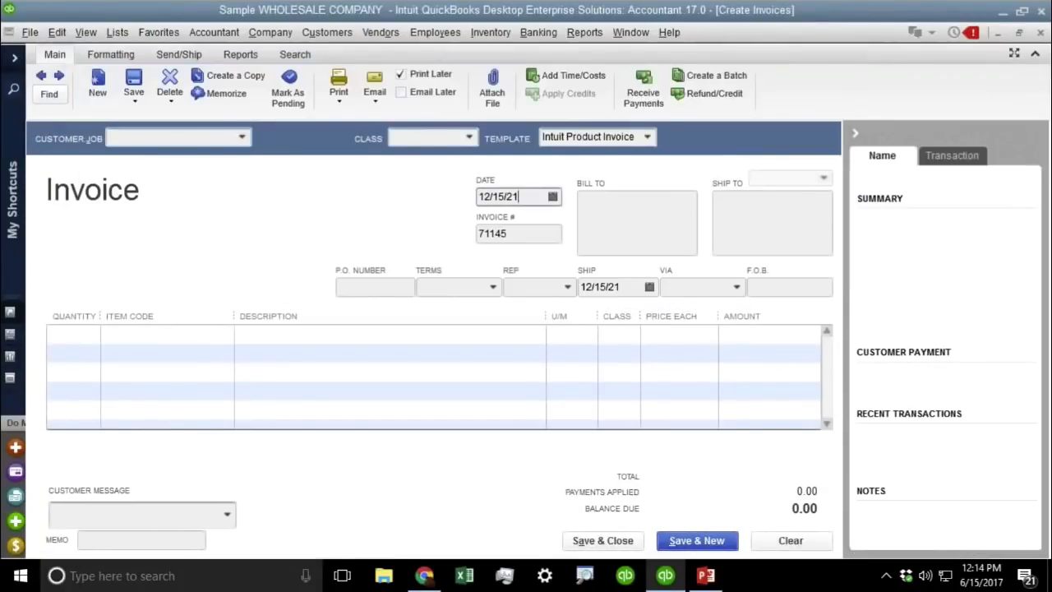
{"action": "left_click", "coordinate": [553, 198]}
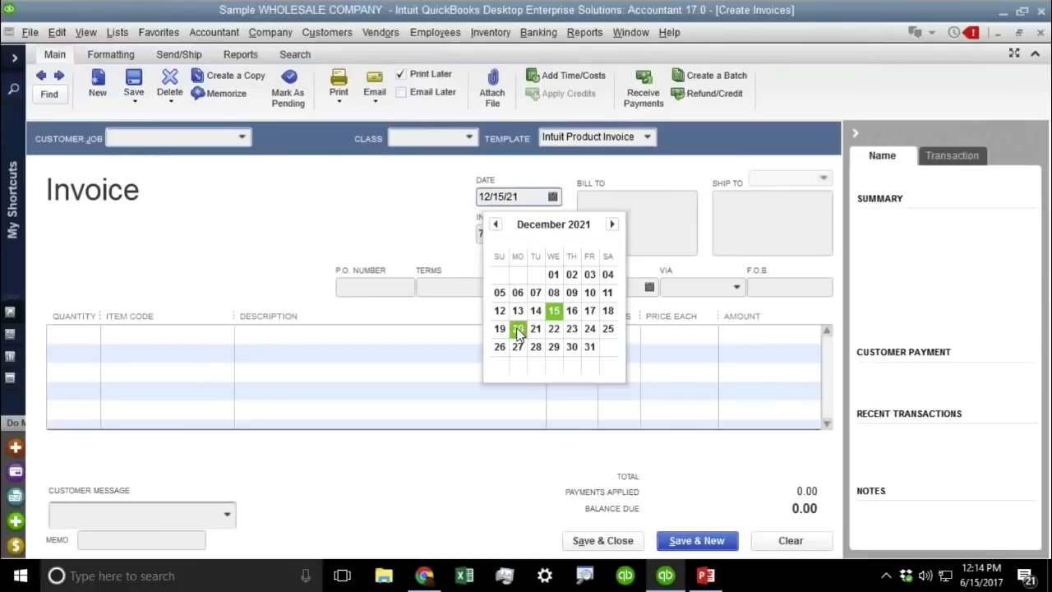
{"action": "left_click", "coordinate": [607, 311]}
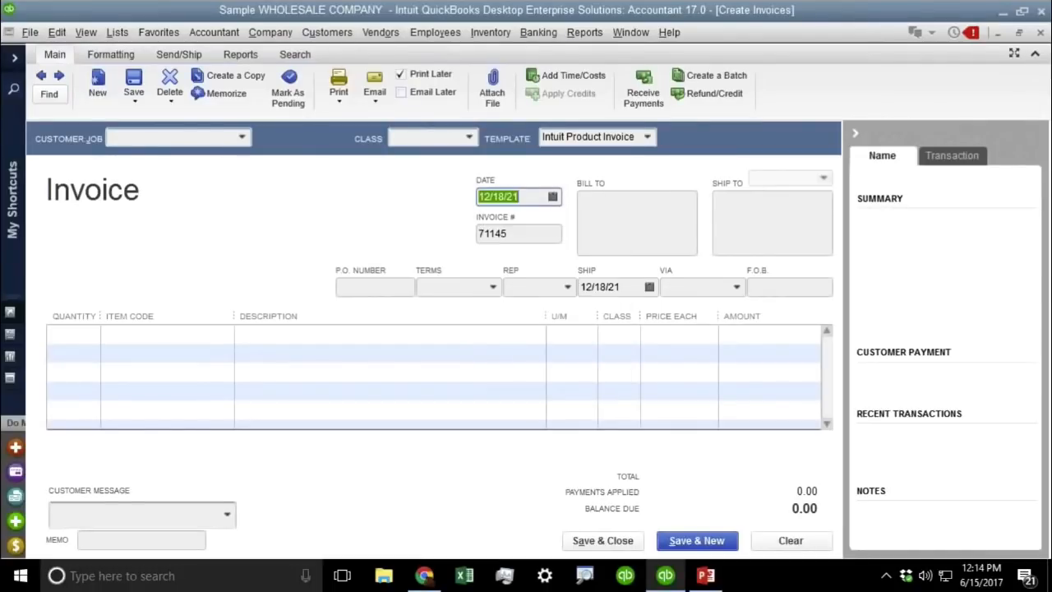
{"action": "left_click", "coordinate": [239, 137]}
{"action": "left_click", "coordinate": [164, 272]}
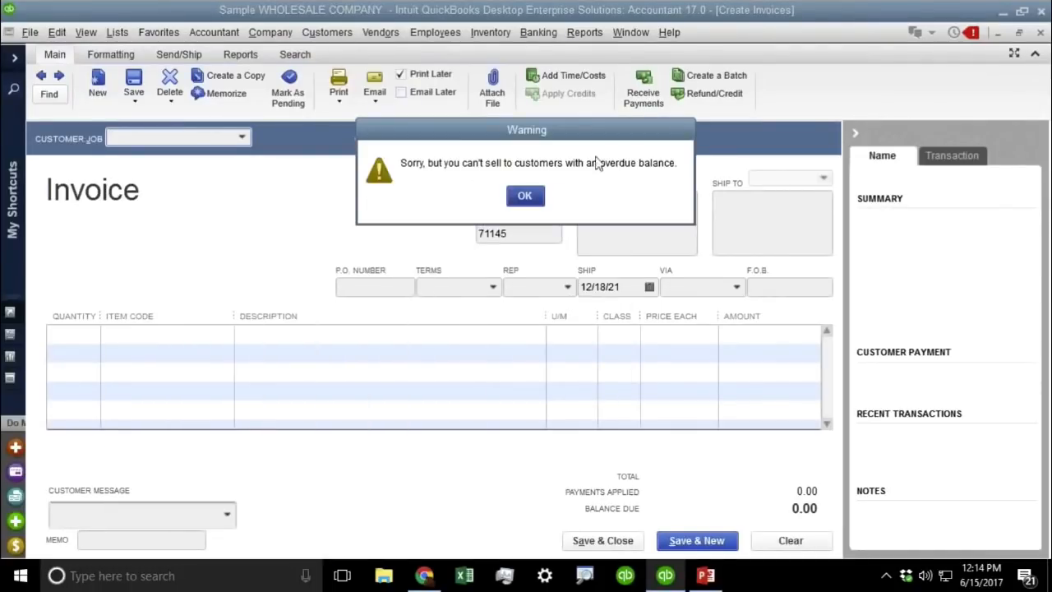
{"action": "left_click", "coordinate": [524, 197]}
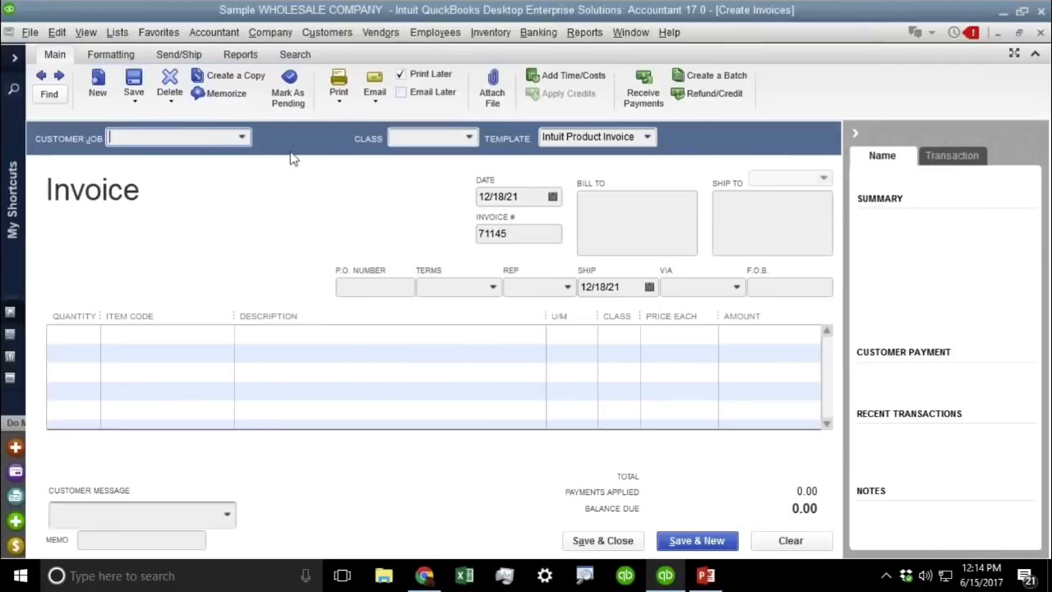
{"action": "left_click", "coordinate": [241, 137]}
{"action": "left_click", "coordinate": [172, 329]}
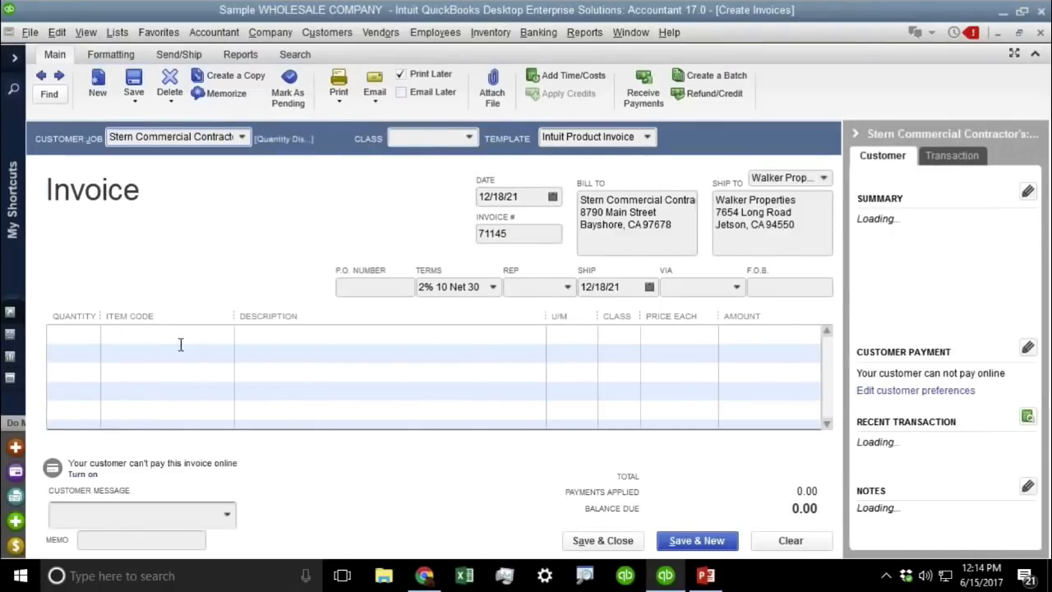
Add a Custom Work line priced at 10,000.00 to the invoice, then save and close it
{"action": "left_click", "coordinate": [225, 334]}
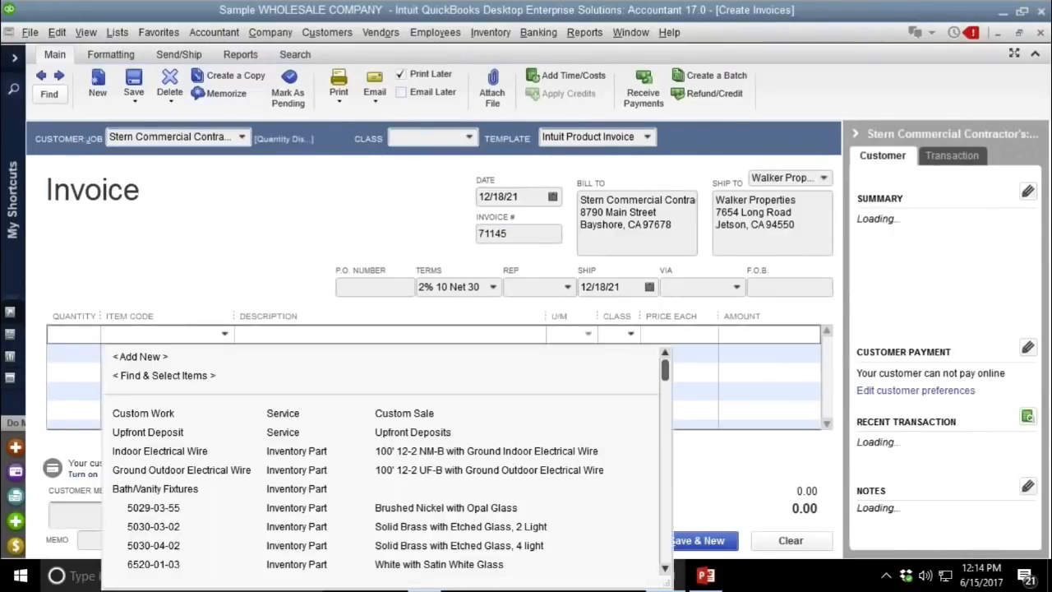
{"action": "left_click", "coordinate": [160, 414]}
{"action": "left_click_drag", "start_coordinate": [662, 334], "coordinate": [791, 337]}
{"action": "type", "text": "1"}
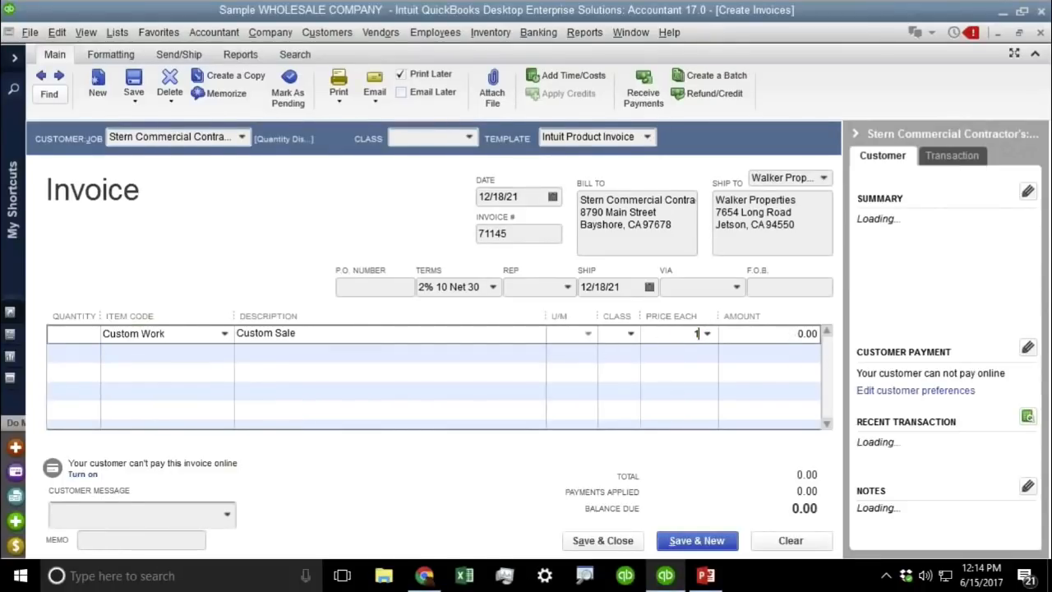
{"action": "type", "text": "0000"}
{"action": "key", "text": "Tab"}
{"action": "left_click", "coordinate": [497, 251]}
{"action": "left_click", "coordinate": [536, 284]}
{"action": "left_click_drag", "start_coordinate": [639, 332], "coordinate": [702, 334]}
{"action": "type", "text": "10,000"}
{"action": "key", "text": "Tab"}
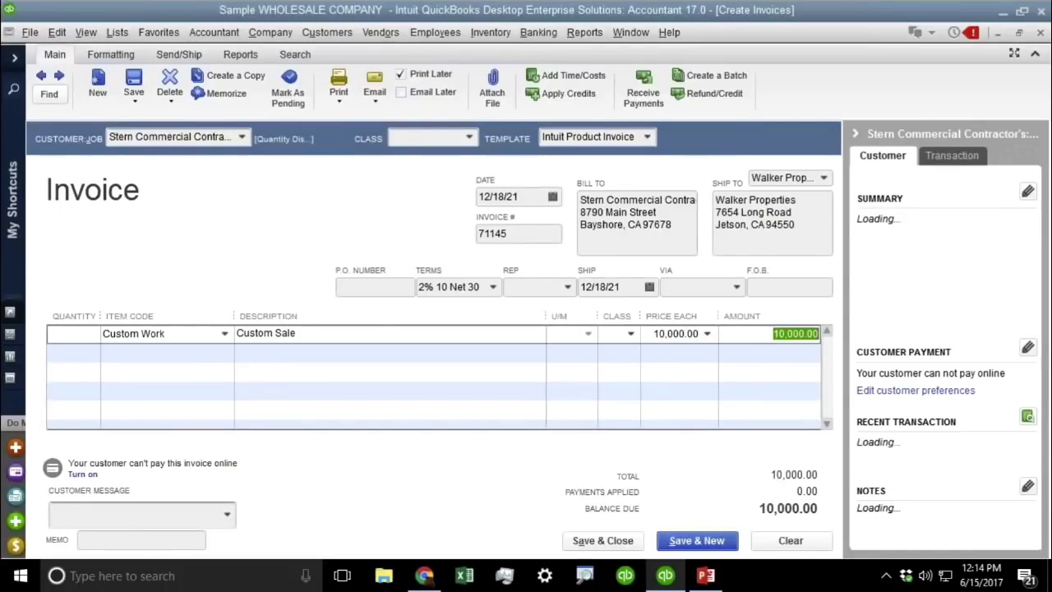
{"action": "left_click", "coordinate": [134, 82]}
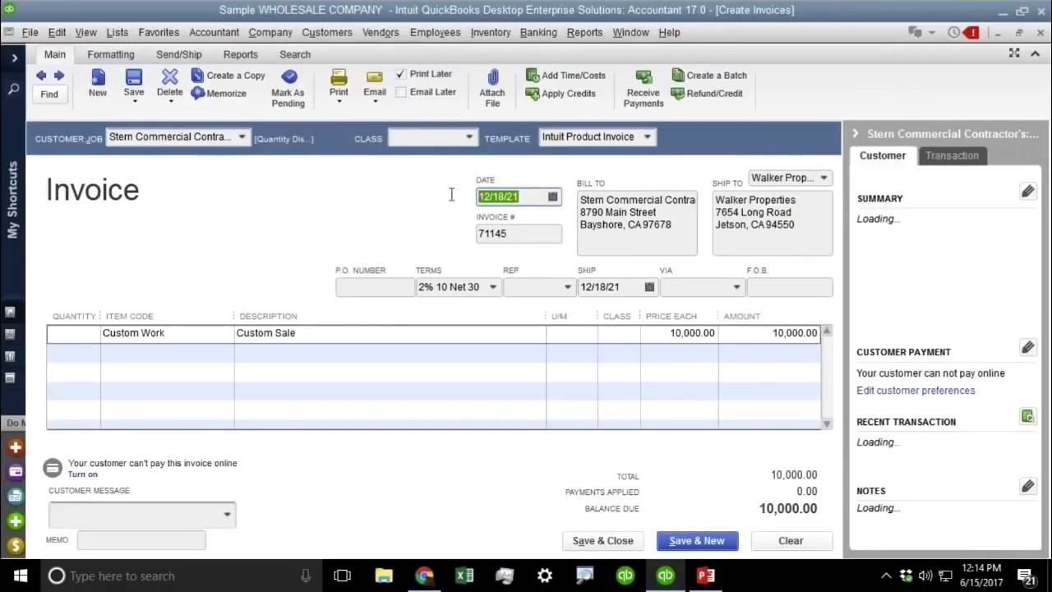
{"action": "left_click", "coordinate": [1042, 35]}
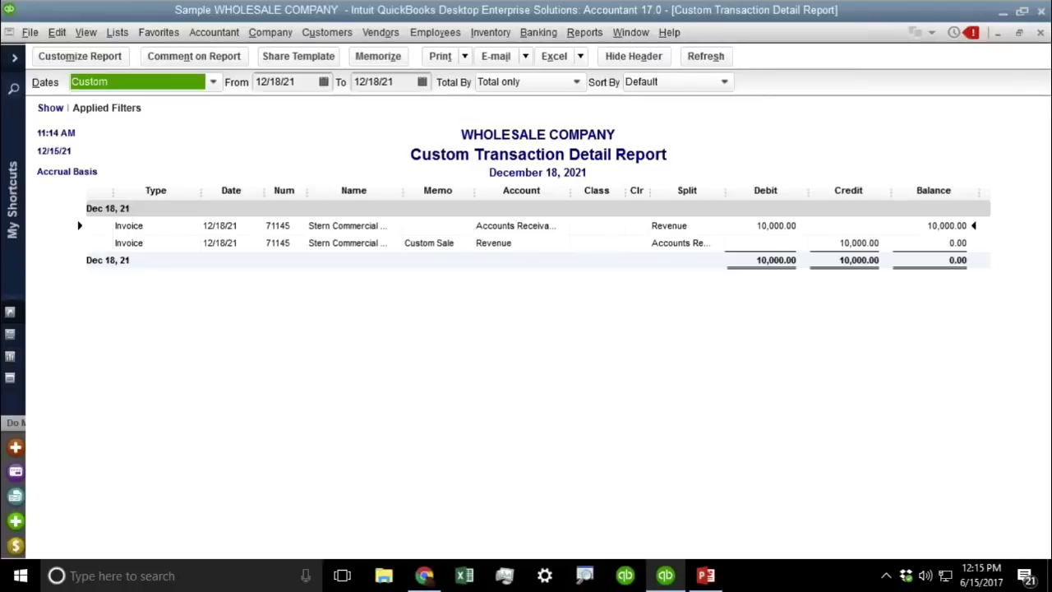
Filter the custom transaction detail report by Detail Level set to Summary only
{"action": "left_click", "coordinate": [73, 63]}
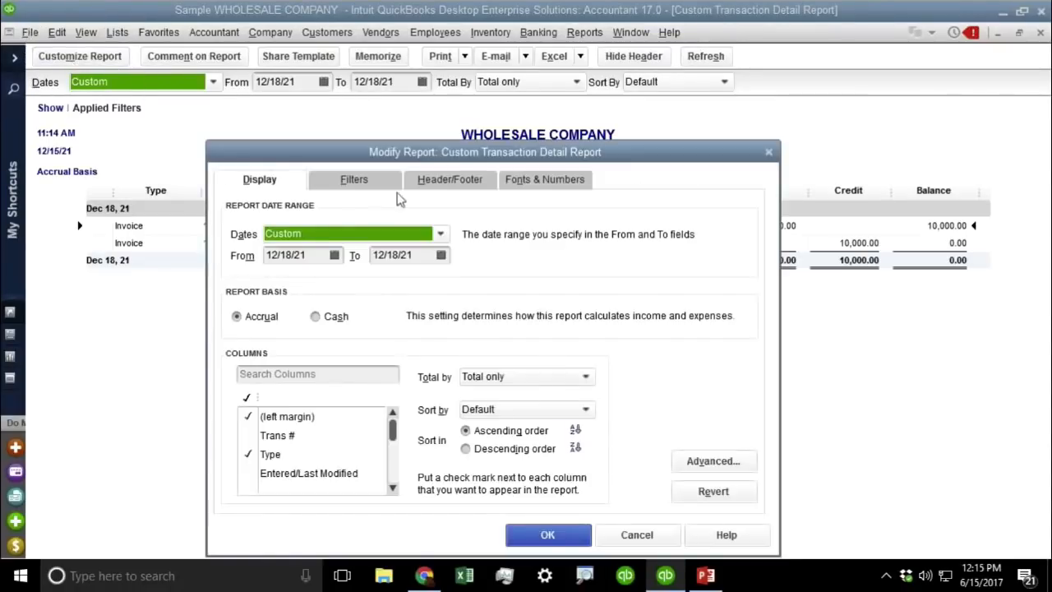
{"action": "left_click", "coordinate": [378, 184]}
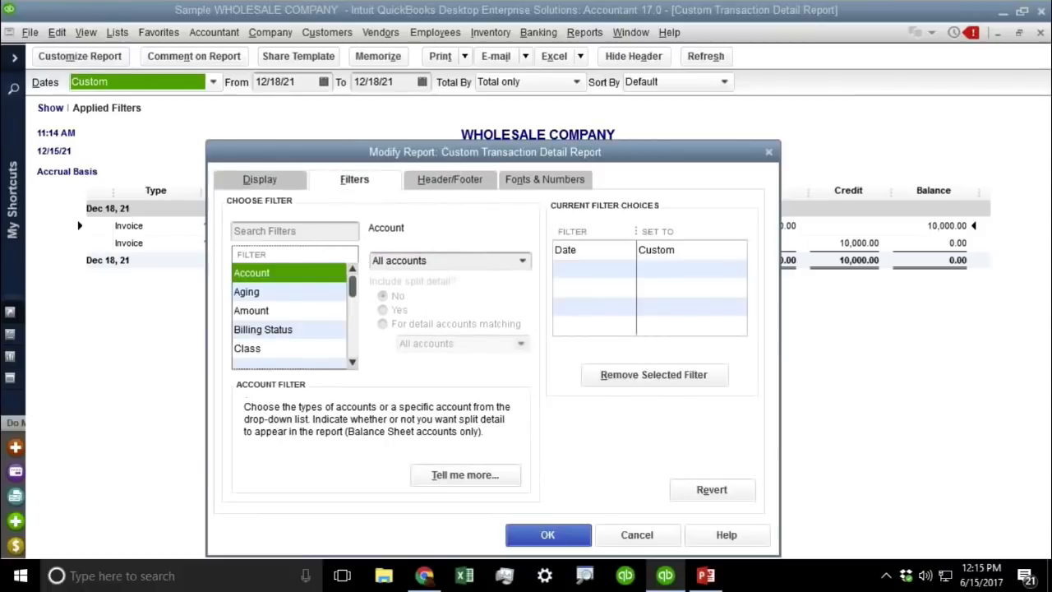
{"action": "left_click", "coordinate": [252, 319]}
{"action": "key", "text": "d"}
{"action": "left_click", "coordinate": [265, 331]}
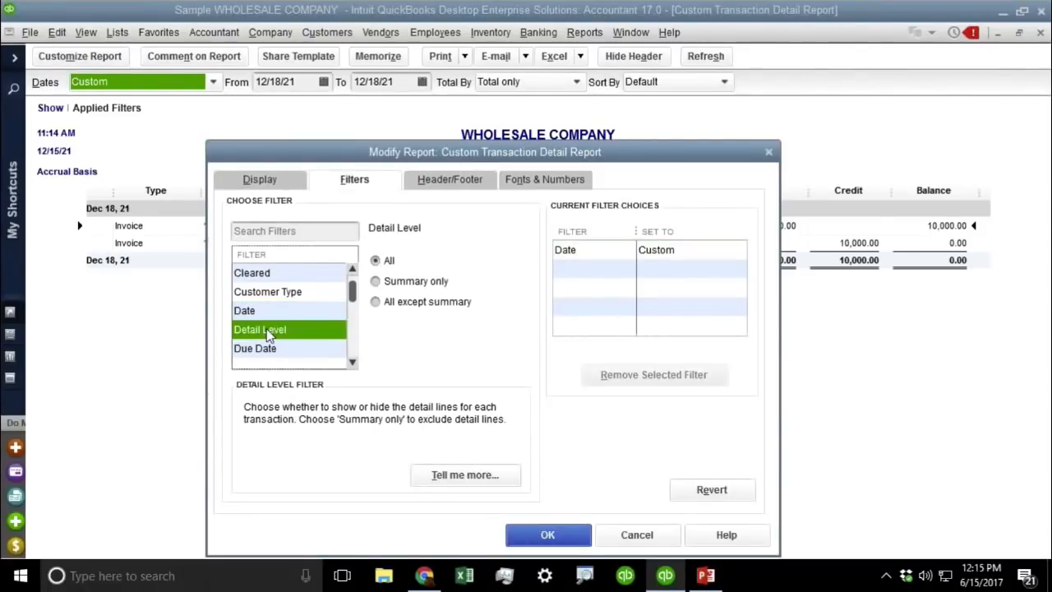
{"action": "left_click", "coordinate": [407, 282]}
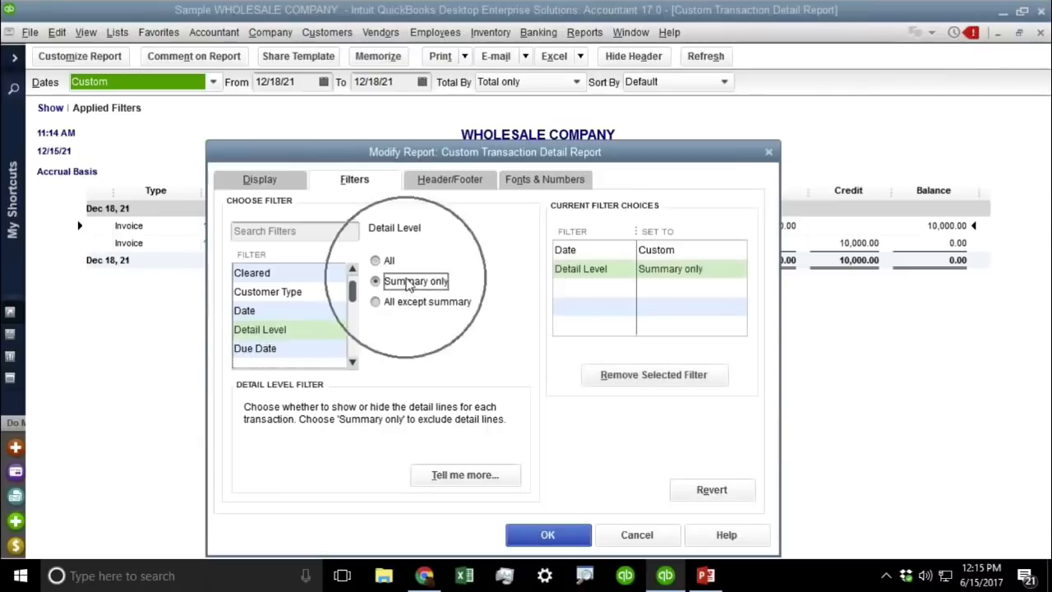
{"action": "left_click", "coordinate": [552, 538]}
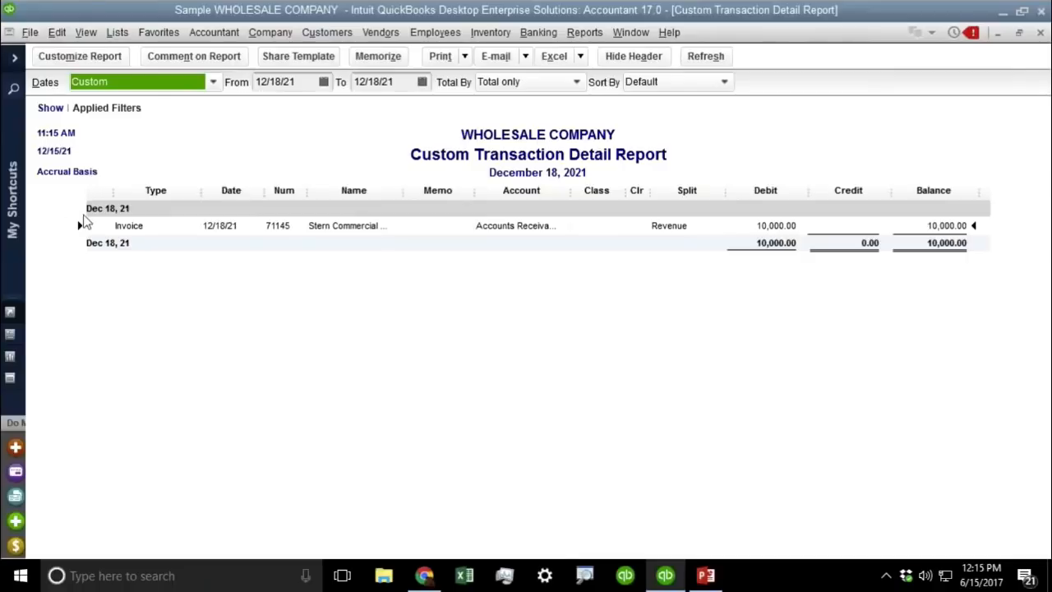
Set the report's Detail Level filter to All except summary
{"action": "left_click", "coordinate": [86, 61]}
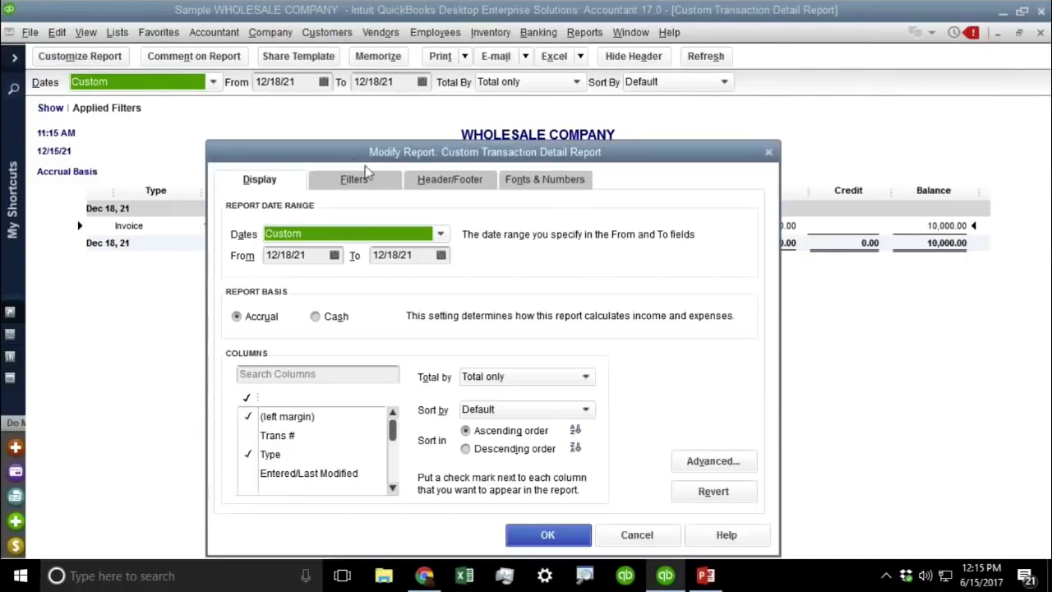
{"action": "left_click", "coordinate": [355, 179]}
{"action": "scroll", "coordinate": [279, 308], "scroll_direction": "down", "scroll_amount": 2}
{"action": "left_click", "coordinate": [279, 310]}
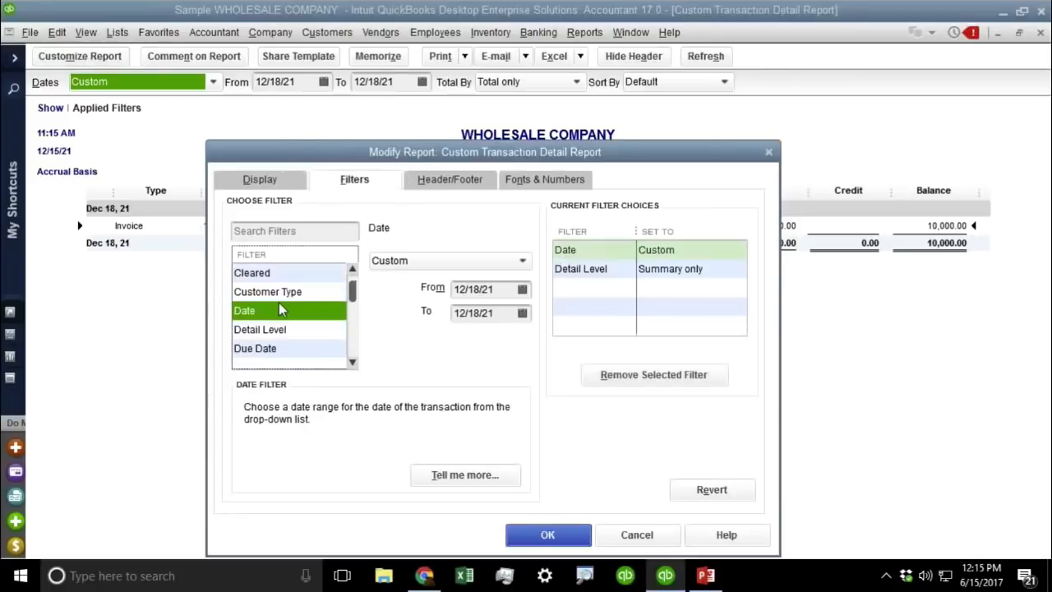
{"action": "left_click", "coordinate": [280, 331]}
{"action": "left_click", "coordinate": [420, 307]}
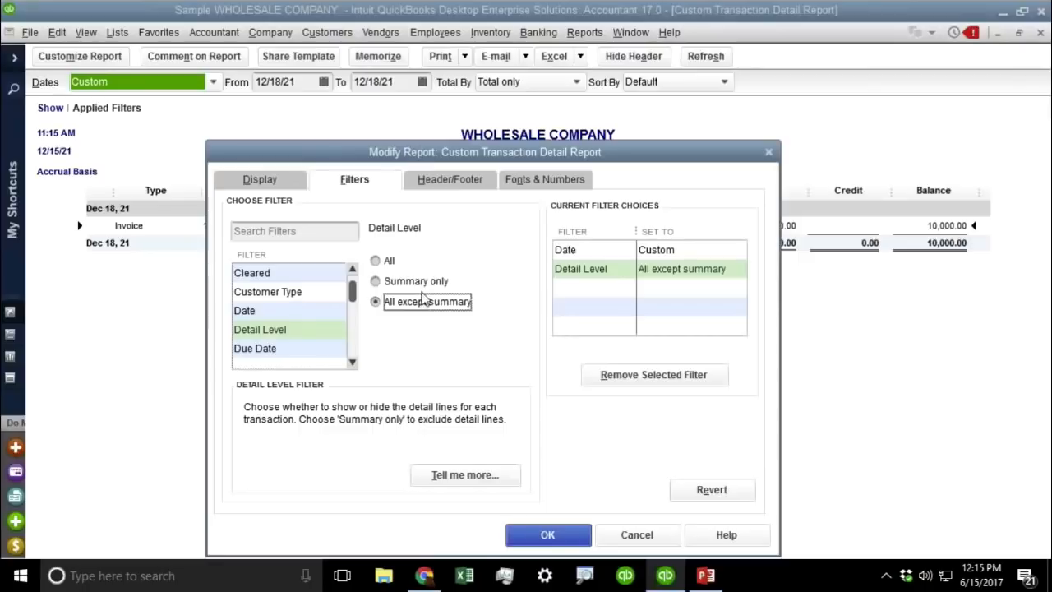
{"action": "left_click", "coordinate": [543, 536]}
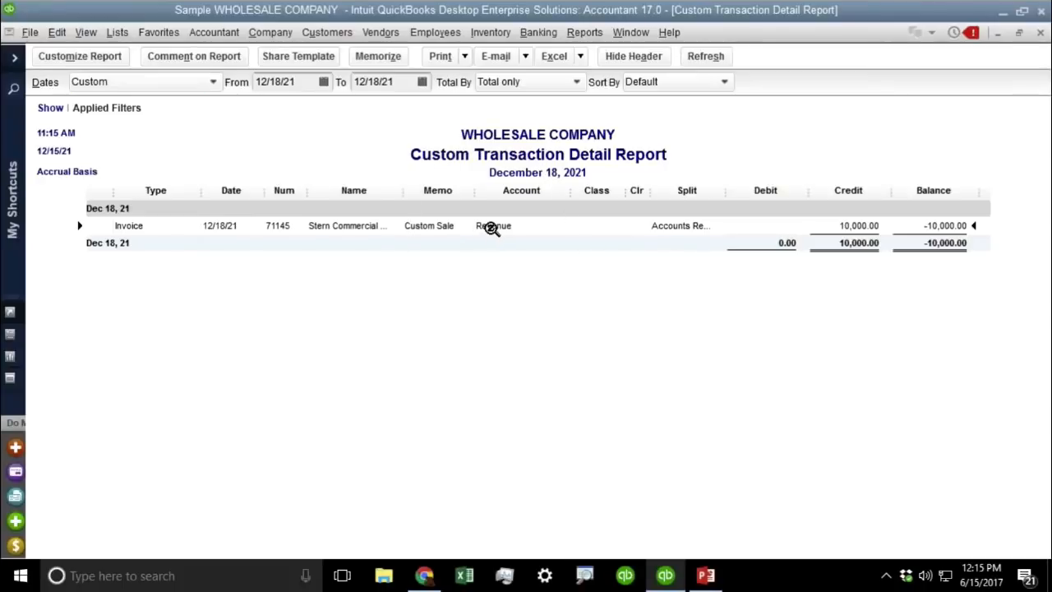
Open the 12/18/21 invoice from the report and add a Non-stock Item line priced at 2,000.00
{"action": "double_click", "coordinate": [490, 228]}
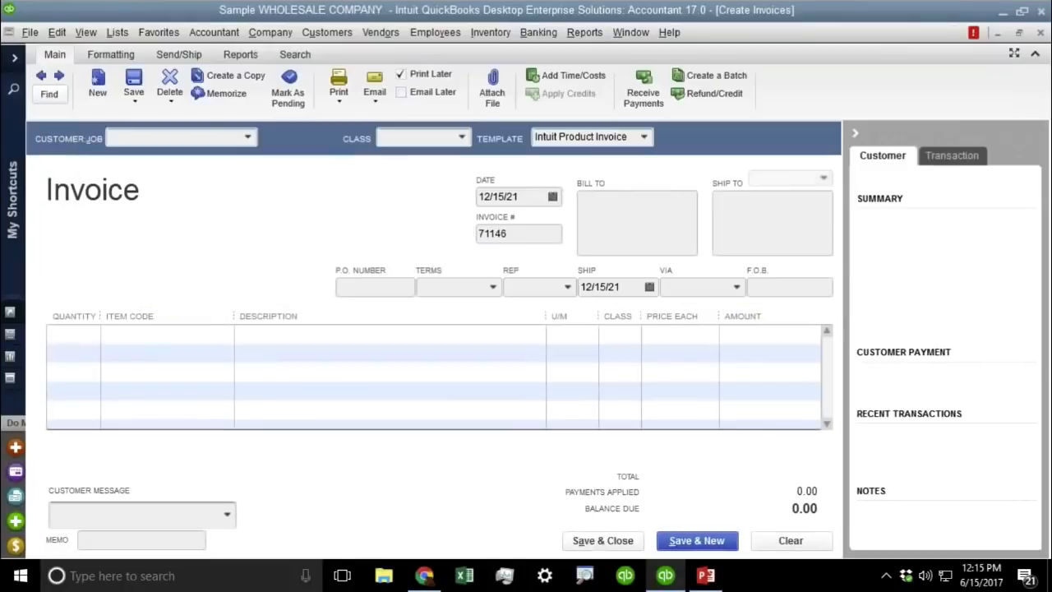
{"action": "left_click", "coordinate": [177, 352]}
{"action": "left_click", "coordinate": [224, 353]}
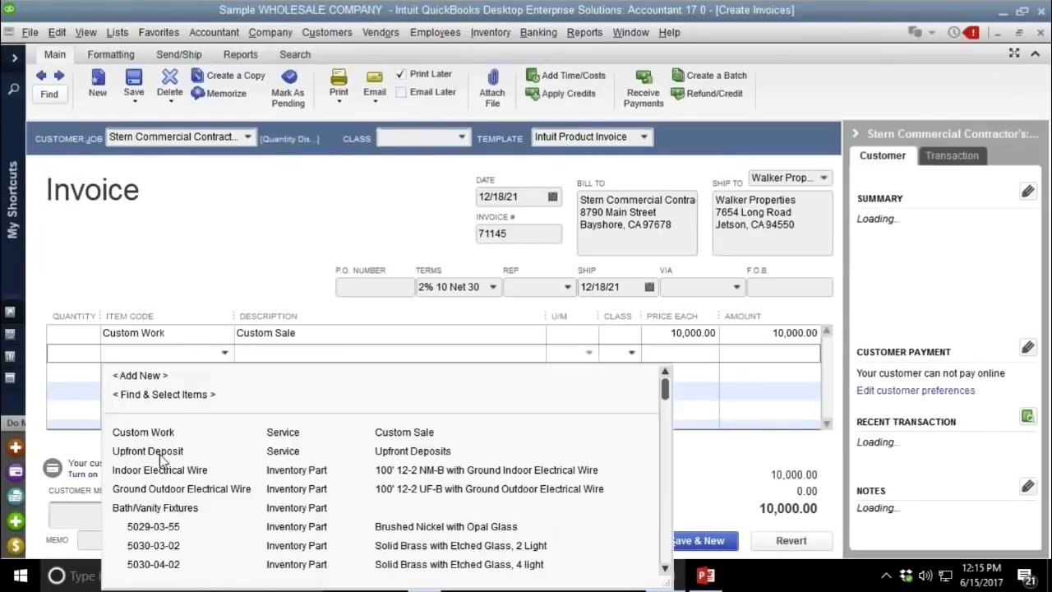
{"action": "scroll", "coordinate": [180, 477], "scroll_direction": "down", "scroll_amount": 15}
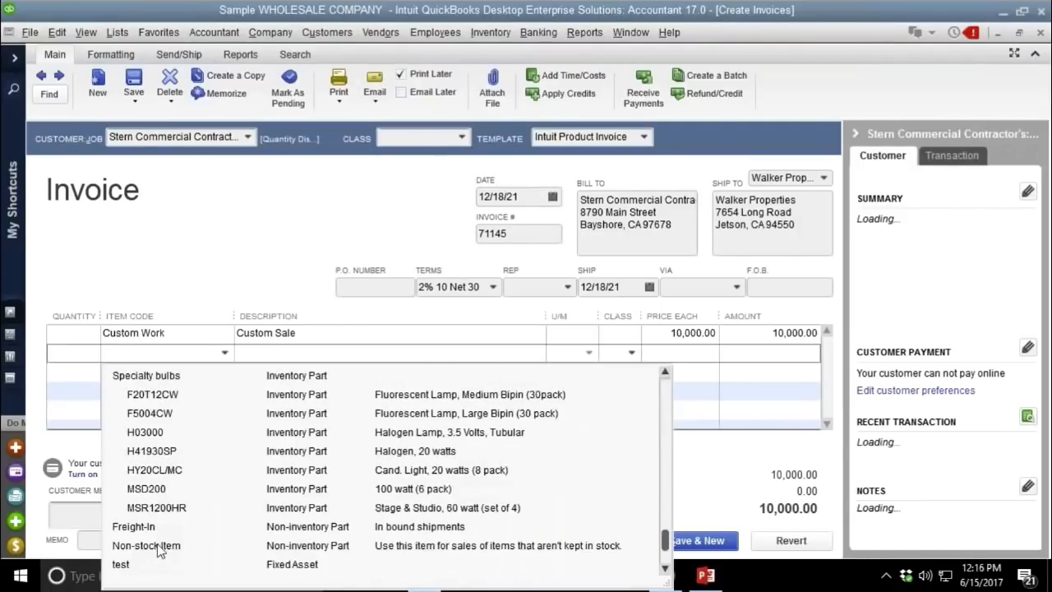
{"action": "left_click", "coordinate": [164, 545]}
{"action": "left_click", "coordinate": [690, 352]}
{"action": "type", "text": "200000"}
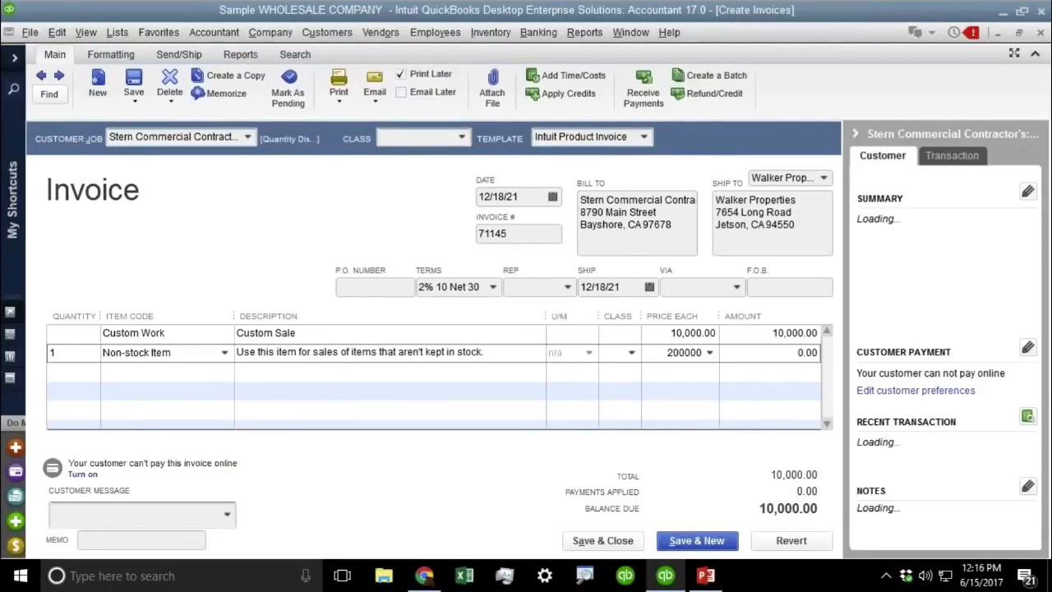
Set the Custom Work line's price to 8,000.00, then record the invoice changes and close it
{"action": "key", "text": "Up"}
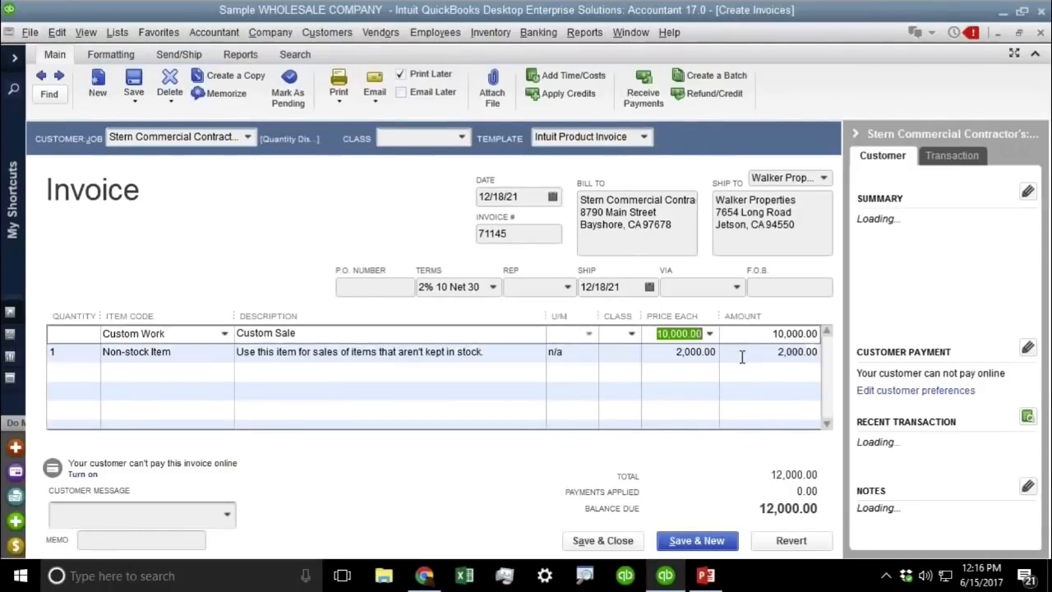
{"action": "type", "text": "800000"}
{"action": "key", "text": "Tab"}
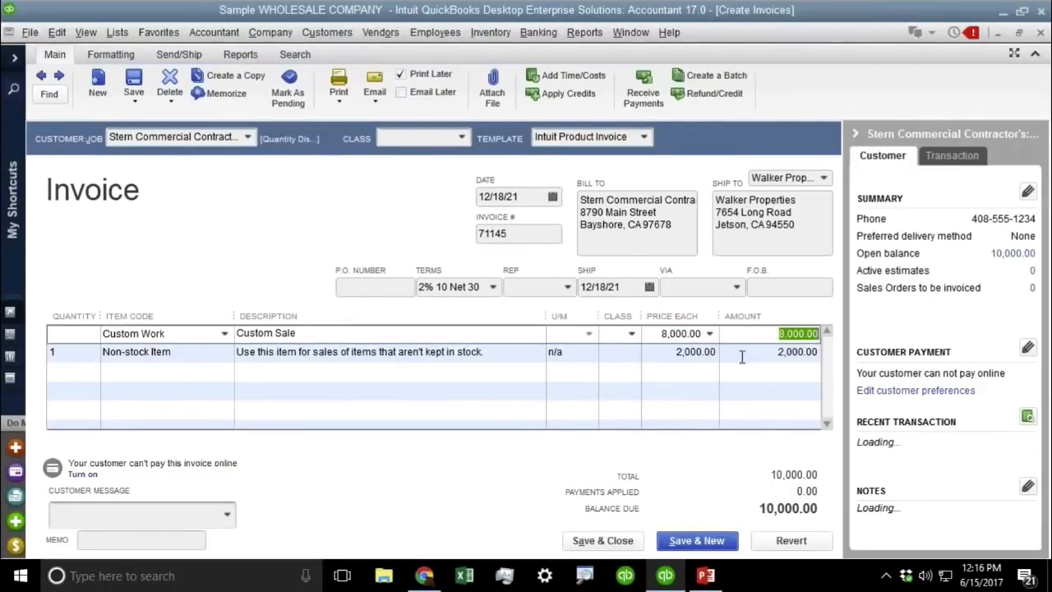
{"action": "left_click", "coordinate": [716, 370]}
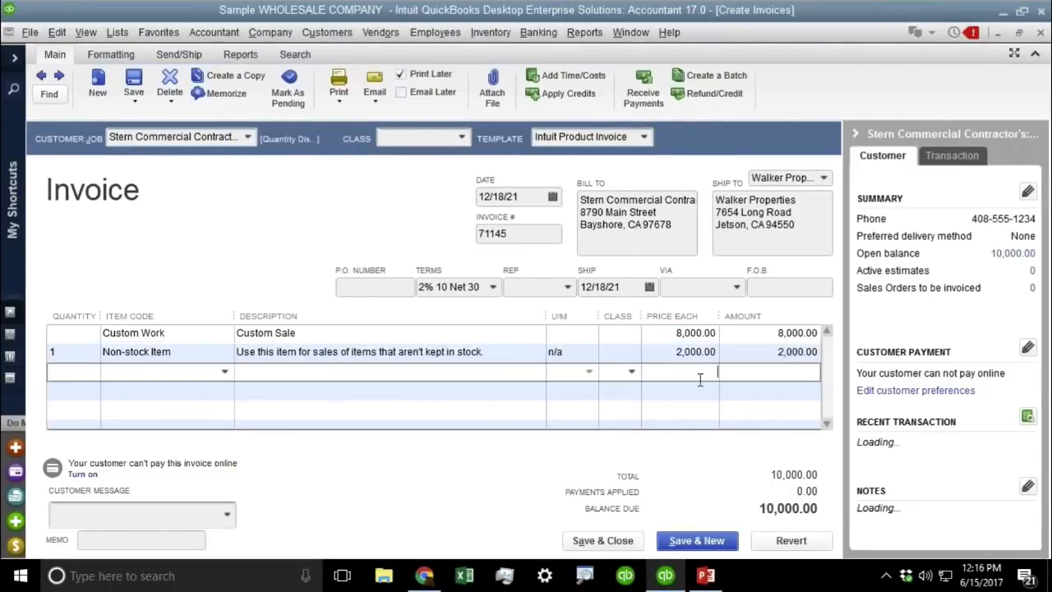
{"action": "left_click", "coordinate": [133, 82]}
{"action": "left_click", "coordinate": [451, 197]}
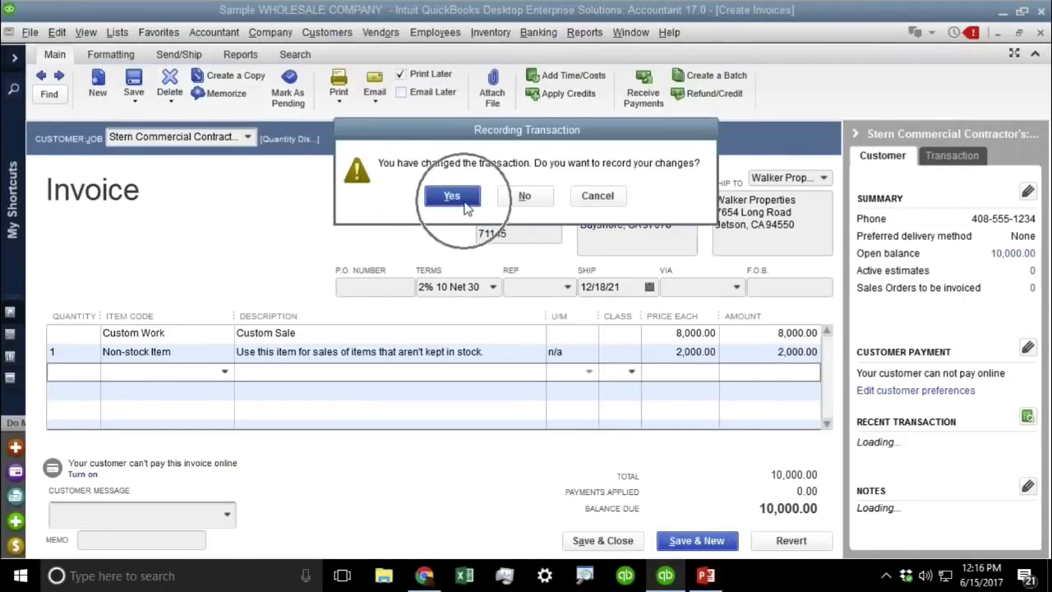
{"action": "left_click", "coordinate": [1041, 32]}
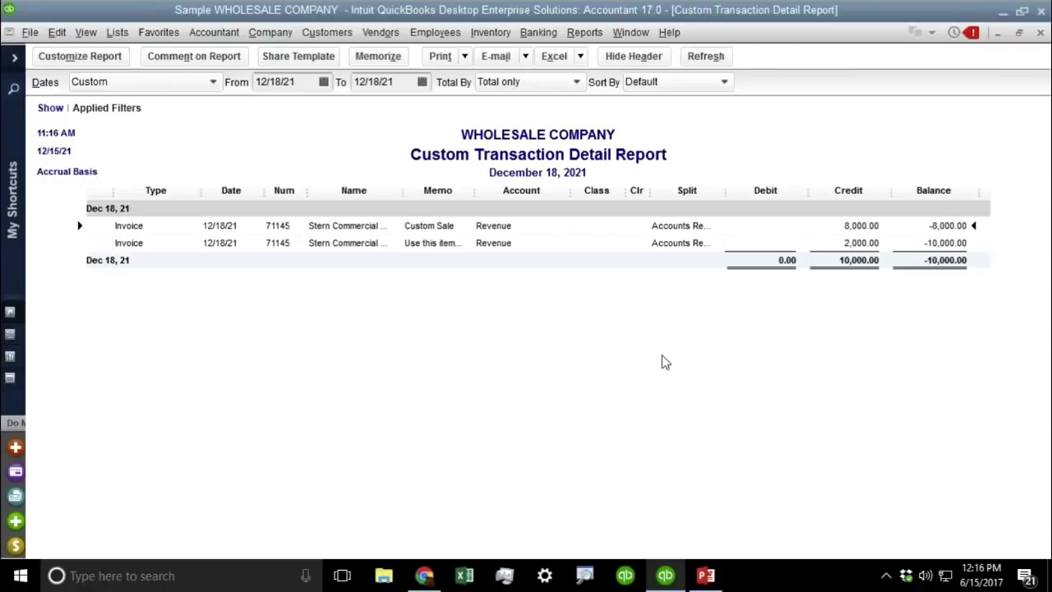
Add the Item column to the custom transaction detail report
{"action": "left_click", "coordinate": [97, 62]}
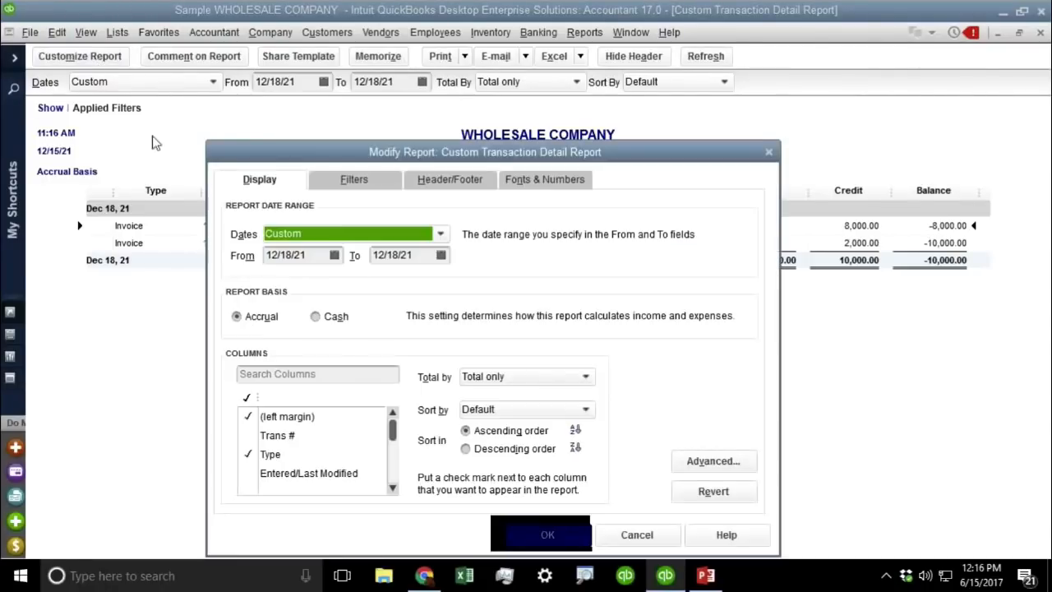
{"action": "left_click", "coordinate": [272, 371]}
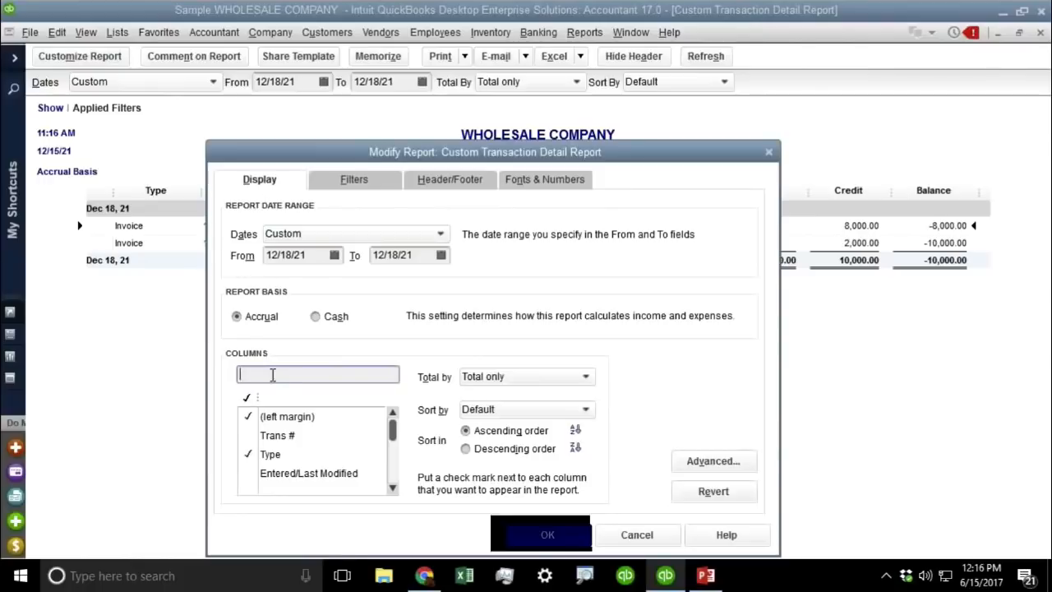
{"action": "type", "text": "item"}
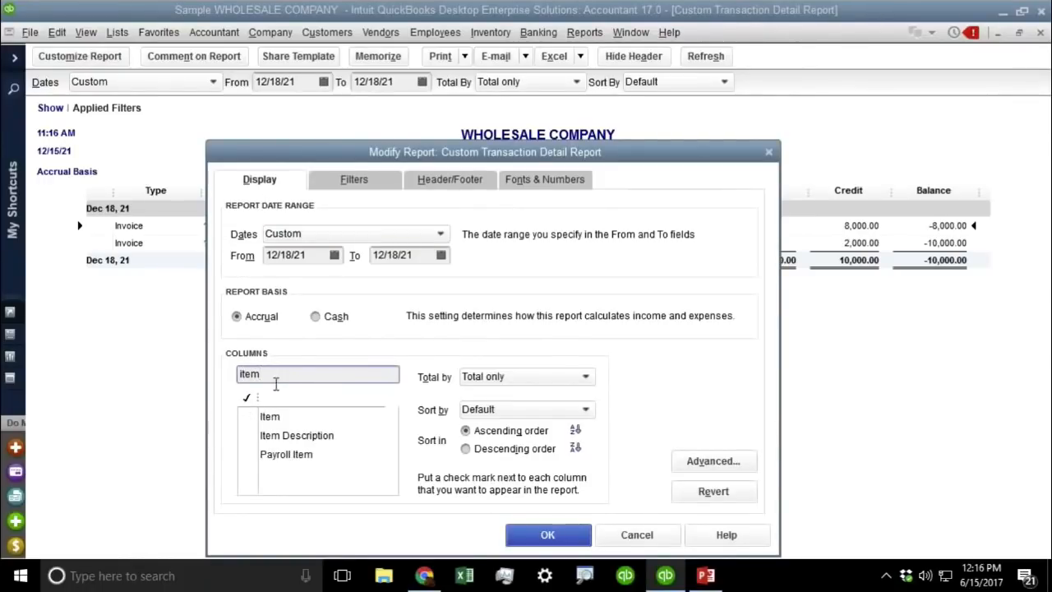
{"action": "left_click", "coordinate": [264, 419]}
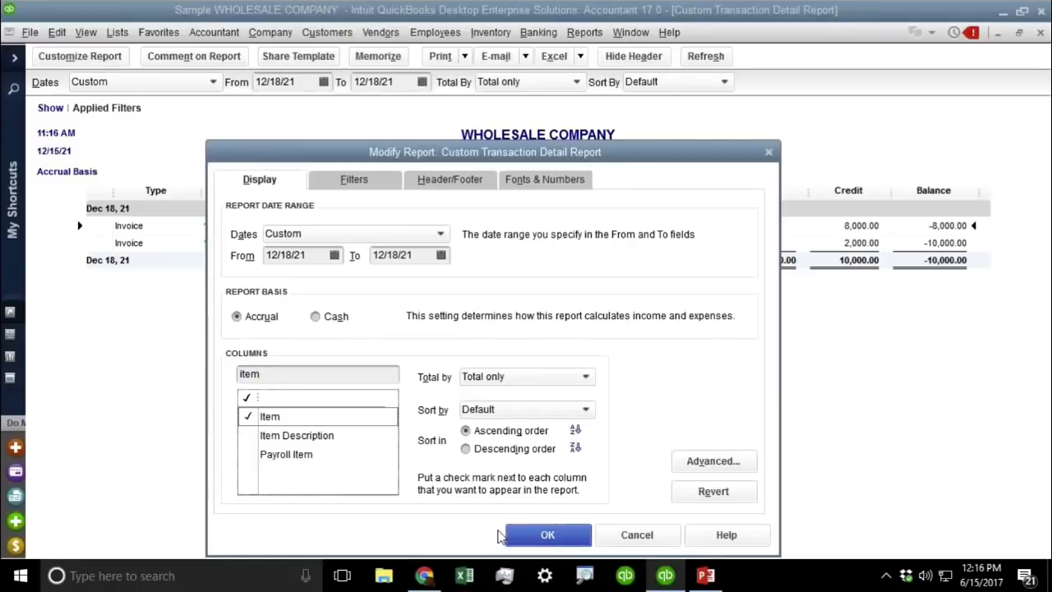
{"action": "left_click", "coordinate": [550, 543]}
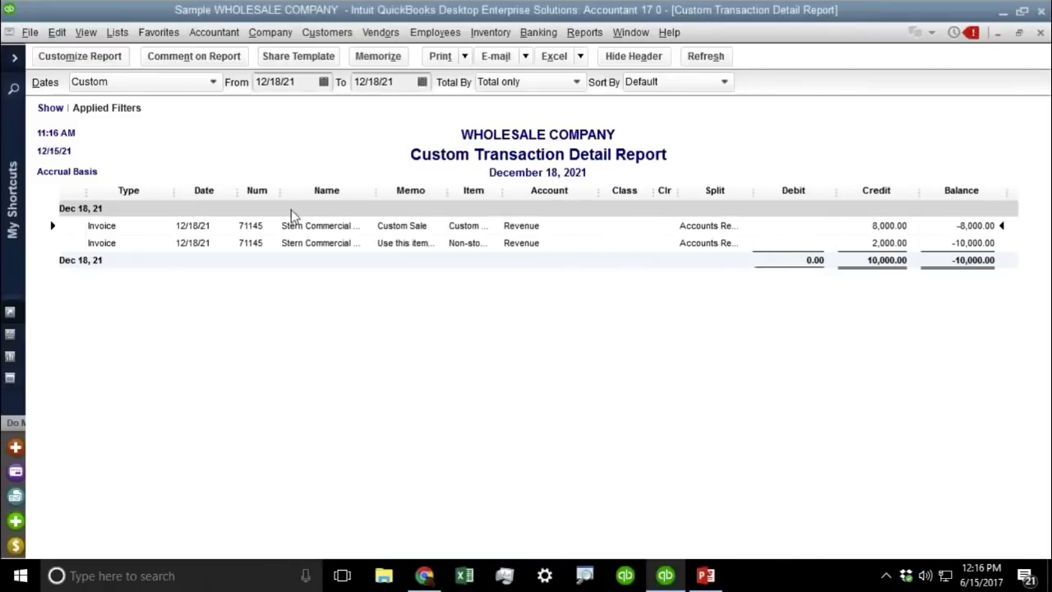
Widen the Item and Memo columns, narrow the Split column and collapse the Class and Clr columns in the report
{"action": "left_click_drag", "start_coordinate": [500, 189], "coordinate": [558, 191]}
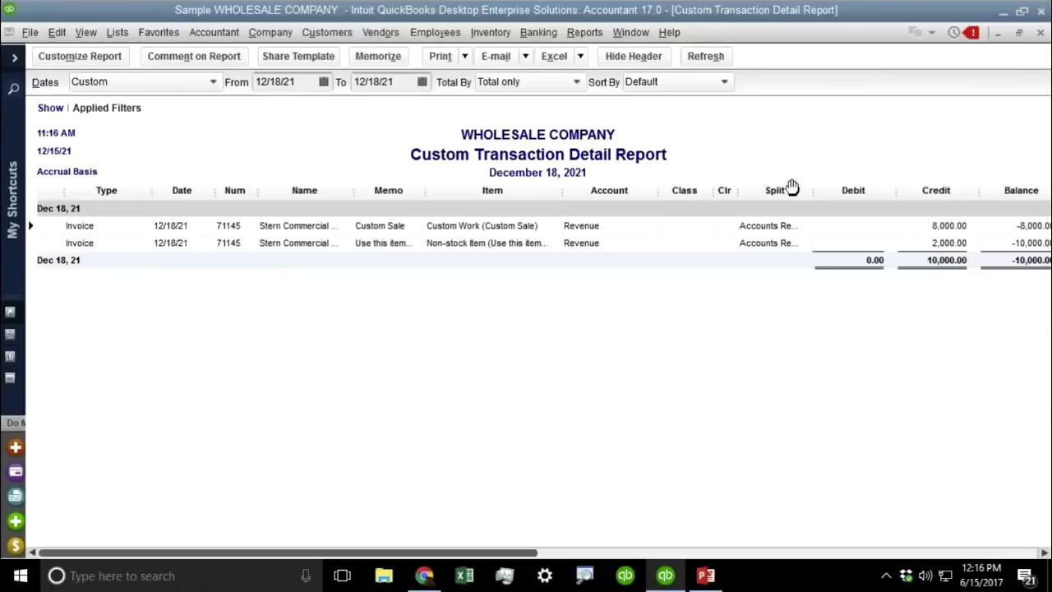
{"action": "mouse_move", "coordinate": [818, 190]}
{"action": "left_mouse_down"}
{"action": "mouse_move", "coordinate": [791, 192]}
{"action": "mouse_move", "coordinate": [808, 191]}
{"action": "left_mouse_up"}
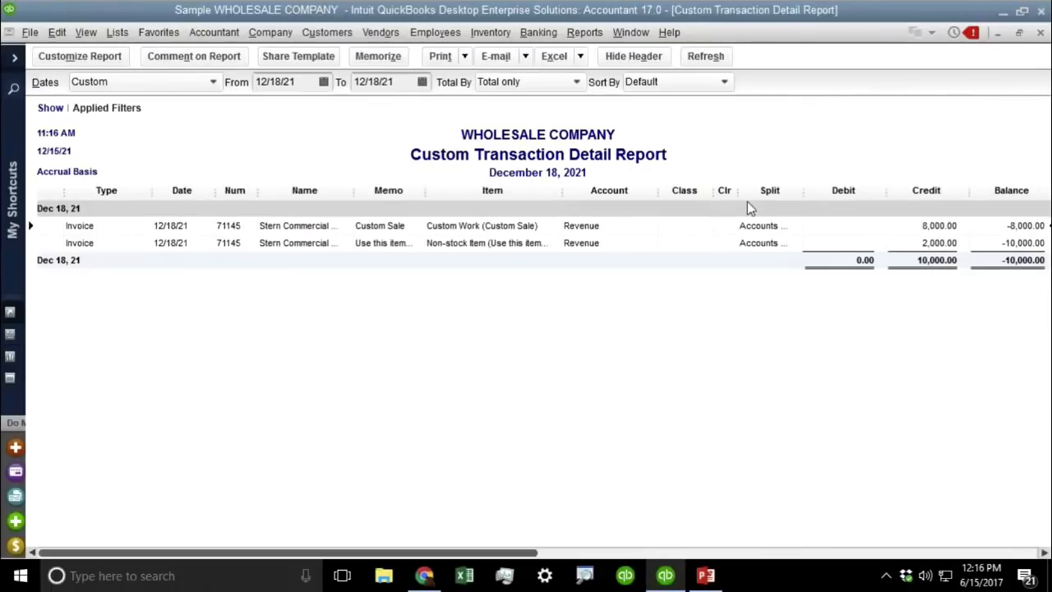
{"action": "left_click_drag", "start_coordinate": [734, 191], "coordinate": [671, 194]}
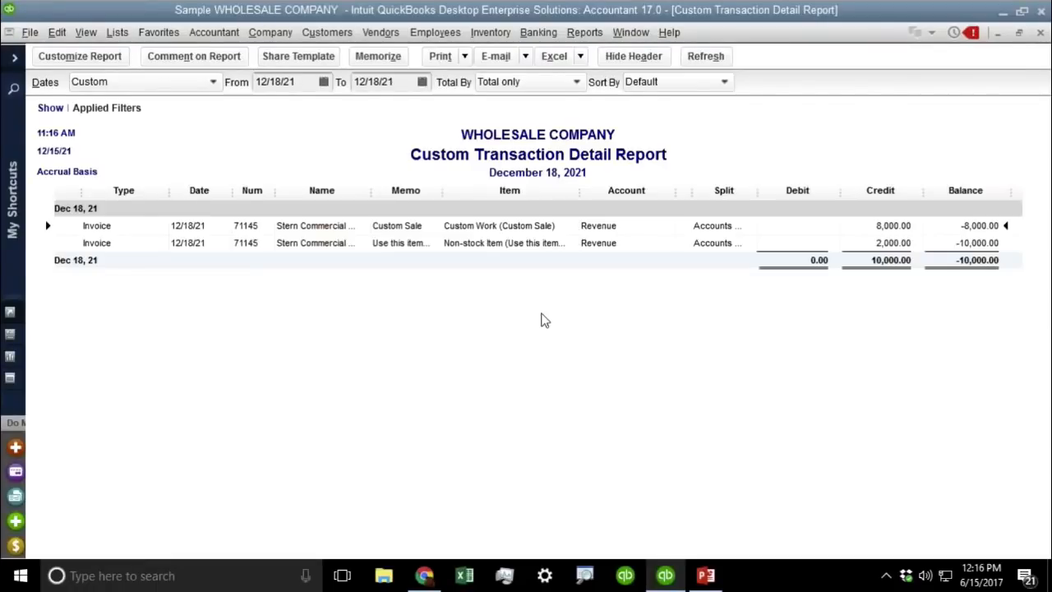
{"action": "mouse_move", "coordinate": [442, 190]}
{"action": "left_mouse_down"}
{"action": "mouse_move", "coordinate": [524, 190]}
{"action": "mouse_move", "coordinate": [442, 189]}
{"action": "left_mouse_up"}
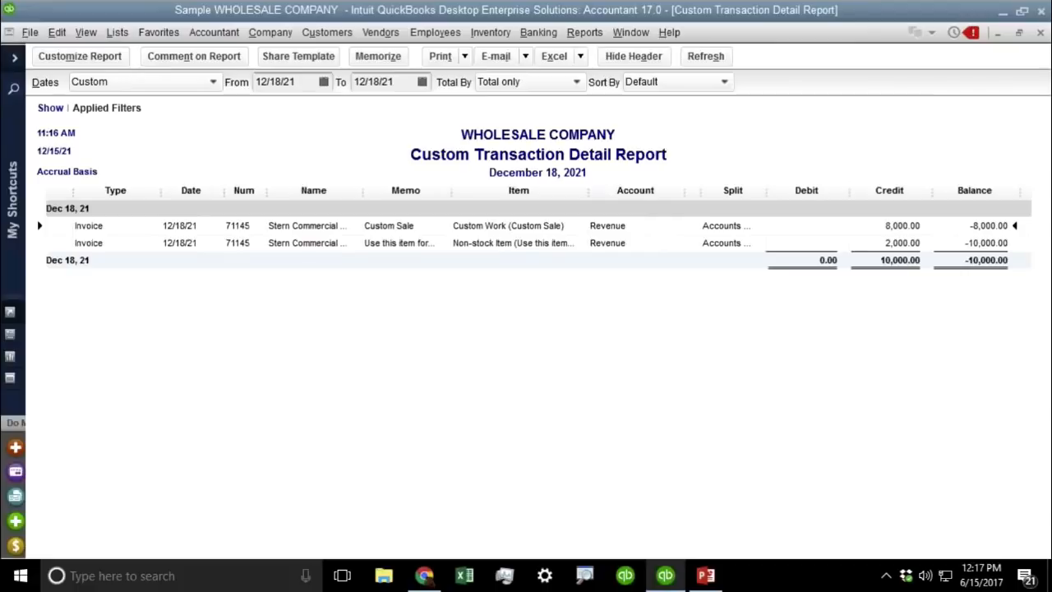
Set the report's Detail Level filter to All
{"action": "left_click", "coordinate": [80, 56]}
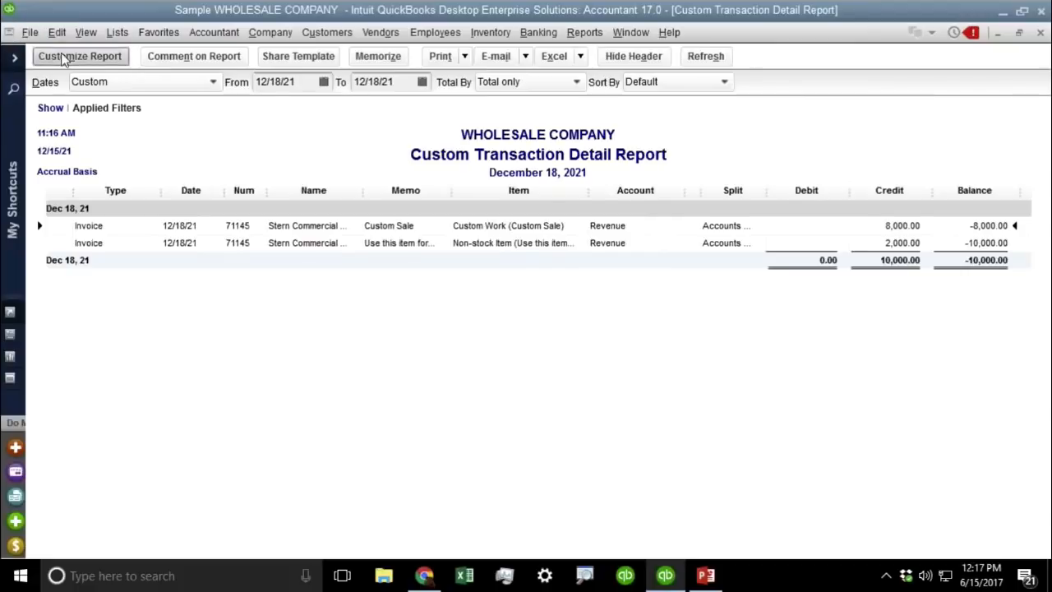
{"action": "left_click", "coordinate": [384, 176]}
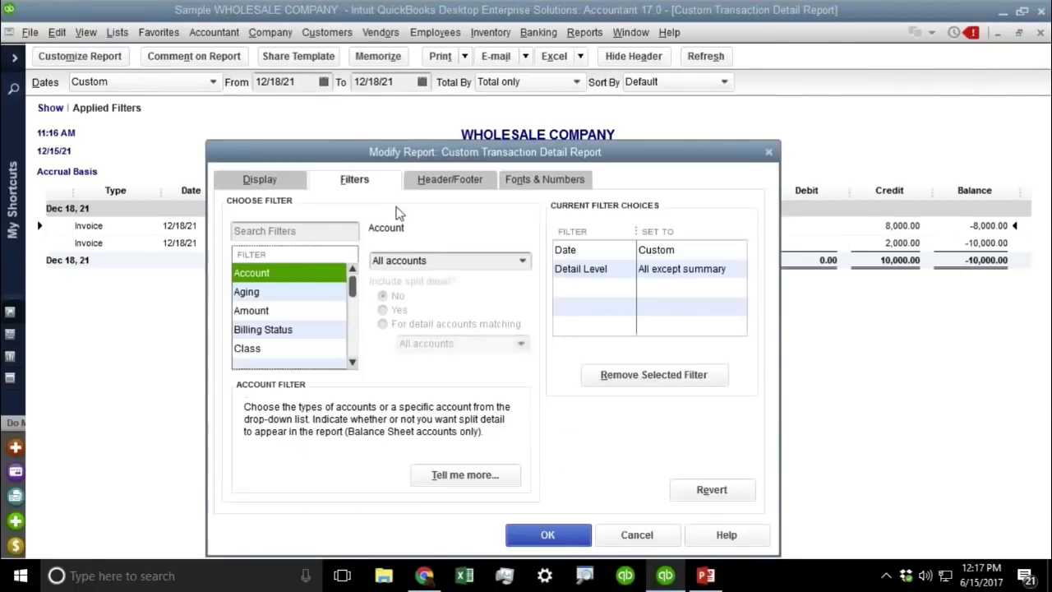
{"action": "left_click", "coordinate": [585, 270]}
{"action": "left_click", "coordinate": [394, 261]}
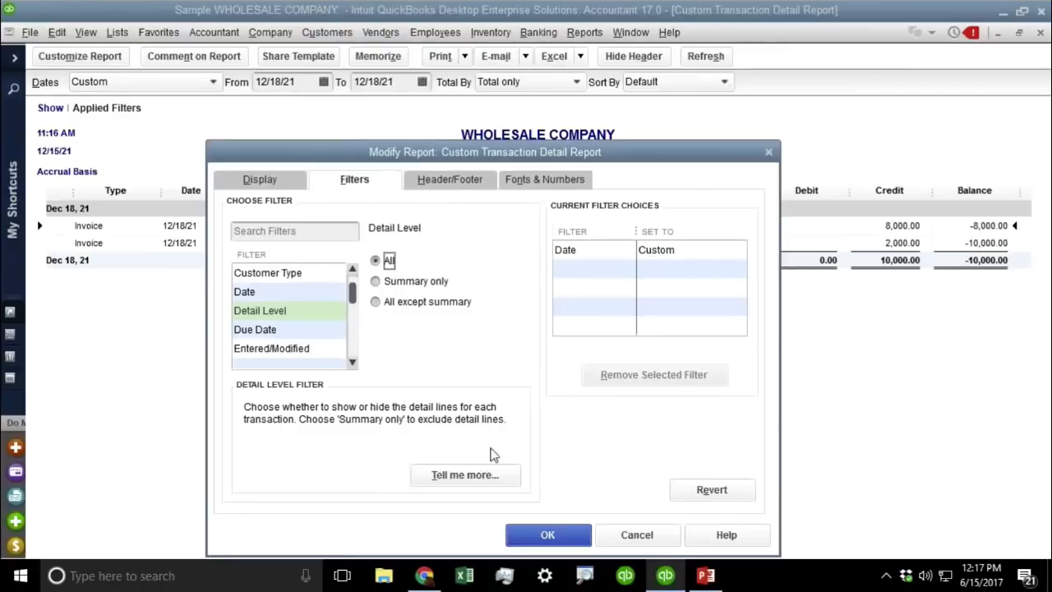
{"action": "left_click", "coordinate": [557, 540]}
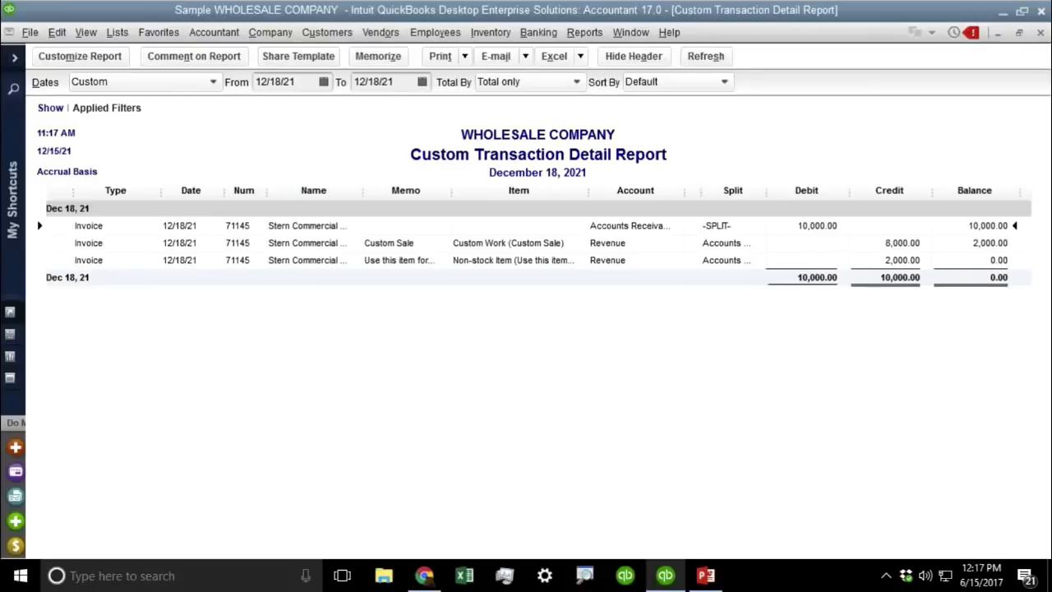
Change the report title in the header to "Paid Invoices for Today"
{"action": "left_click", "coordinate": [86, 56]}
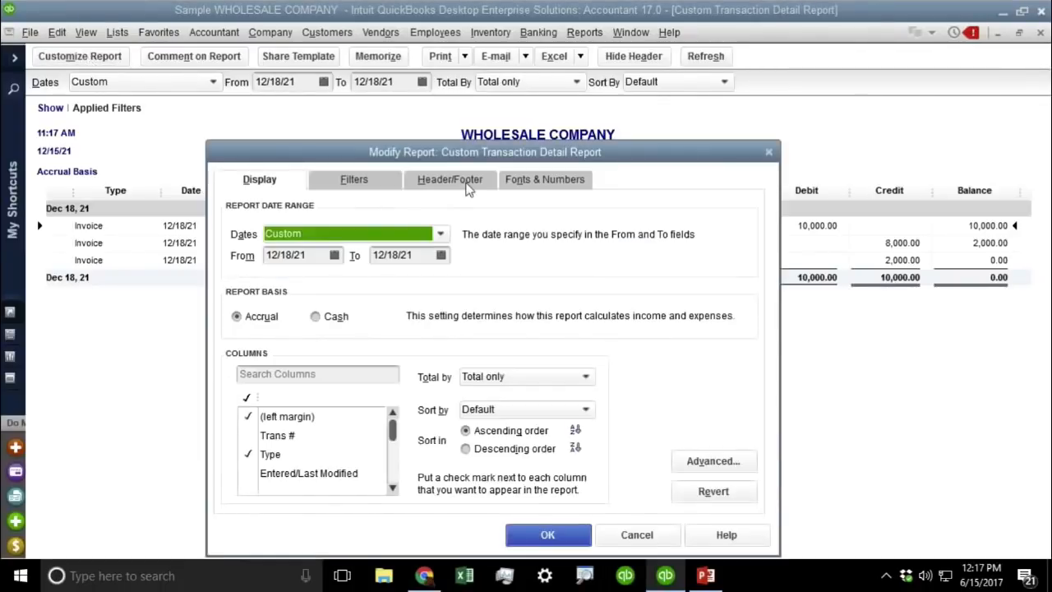
{"action": "left_click", "coordinate": [466, 183]}
{"action": "left_click_drag", "start_coordinate": [342, 256], "coordinate": [560, 261]}
{"action": "key", "text": "BackSpace"}
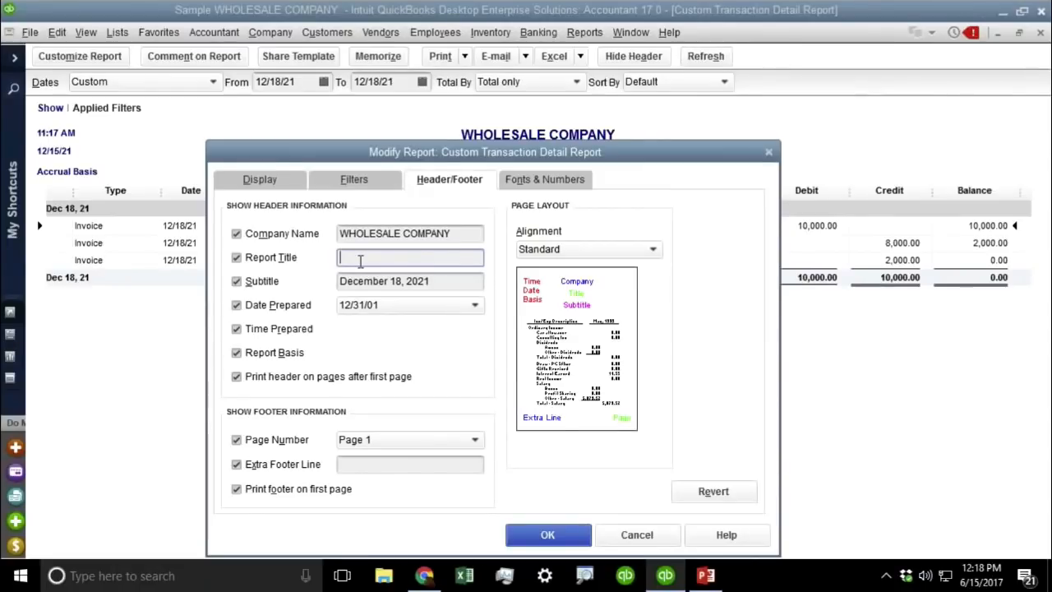
{"action": "type", "text": "Paid Invoices for Today"}
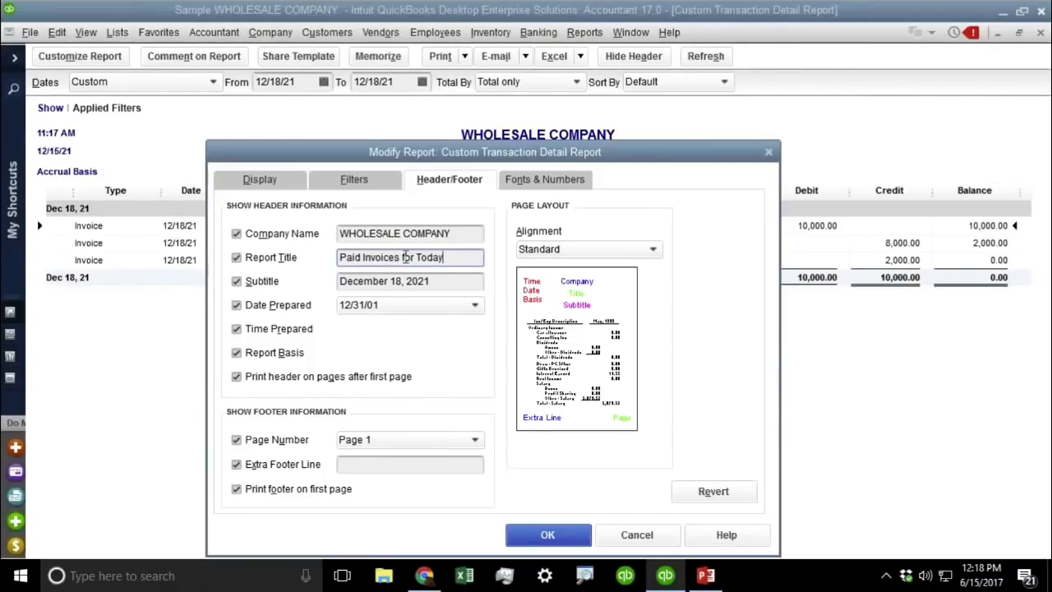
{"action": "left_click_drag", "start_coordinate": [384, 282], "coordinate": [444, 282]}
{"action": "left_click", "coordinate": [450, 256]}
{"action": "key", "text": "shift+Home"}
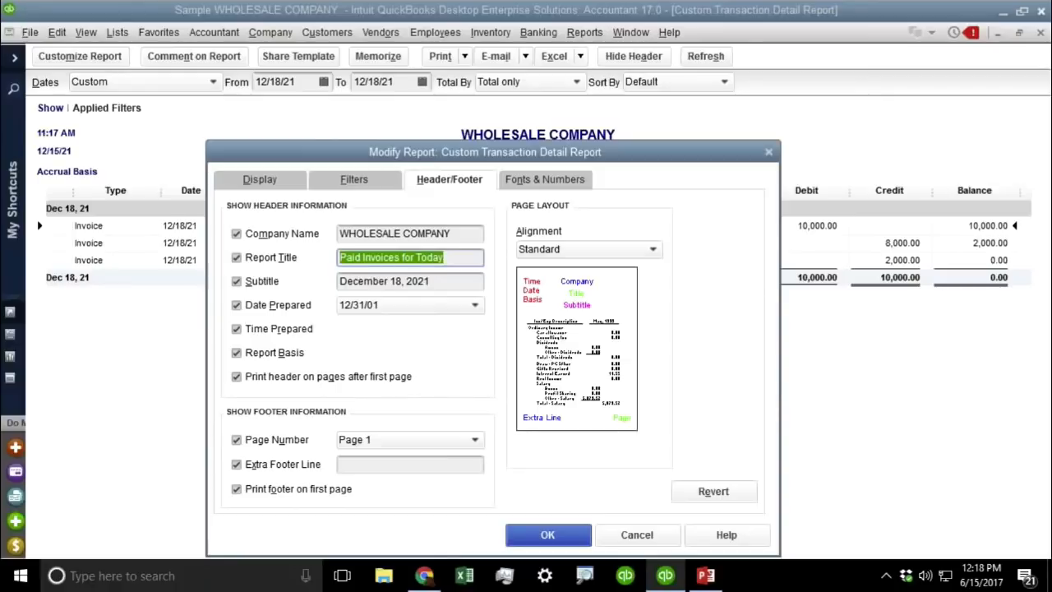
{"action": "left_click", "coordinate": [568, 537]}
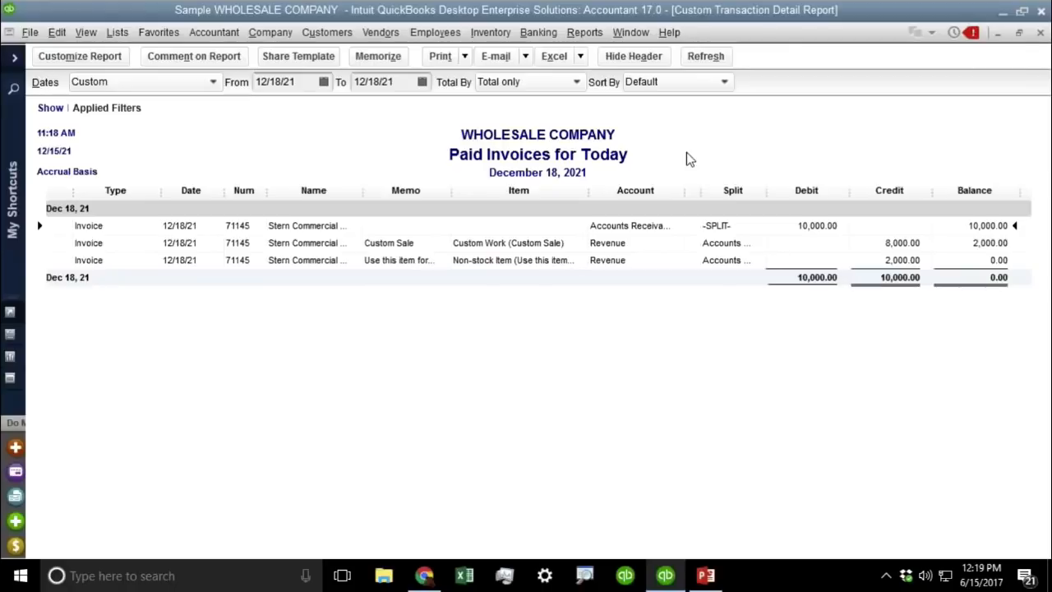
Set the report's Detail Level filter to Summary only
{"action": "left_click", "coordinate": [85, 57]}
{"action": "left_click", "coordinate": [355, 175]}
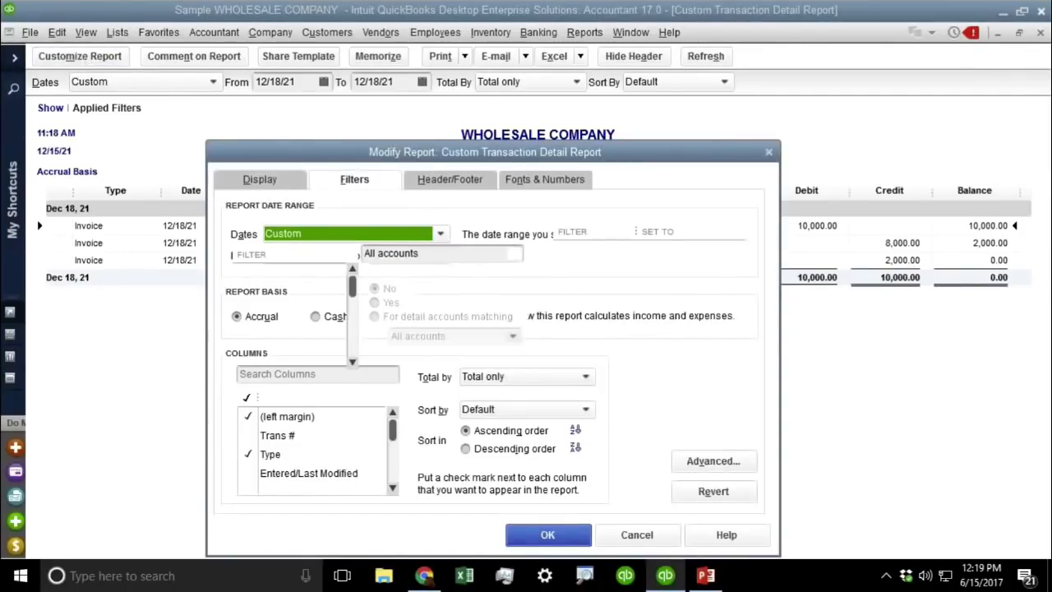
{"action": "left_click", "coordinate": [269, 294]}
{"action": "scroll", "coordinate": [270, 298], "scroll_direction": "down", "scroll_amount": 2}
{"action": "left_click", "coordinate": [276, 330]}
{"action": "left_click", "coordinate": [396, 285]}
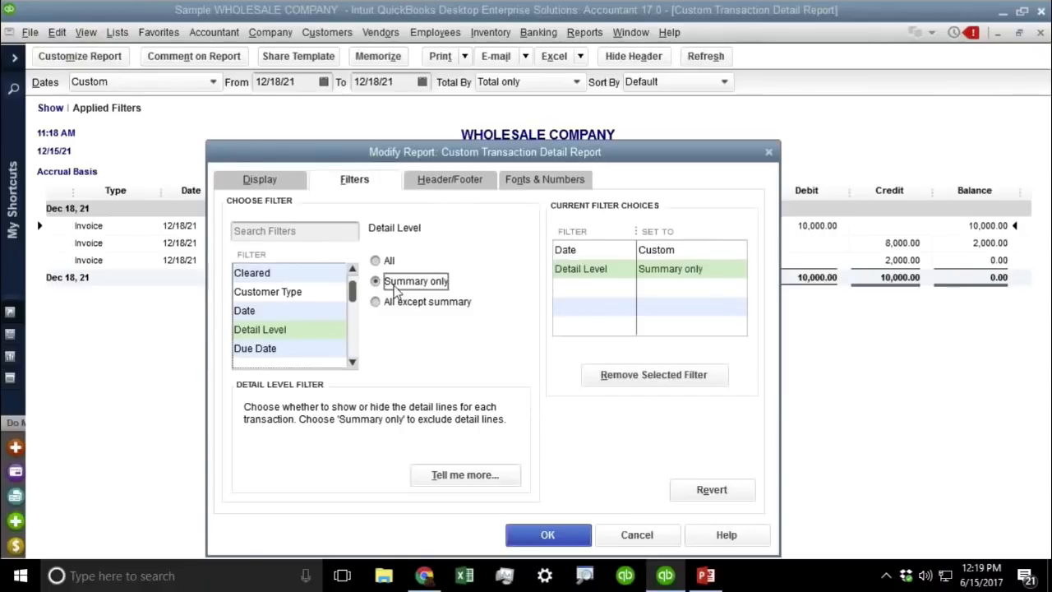
{"action": "left_click", "coordinate": [546, 535]}
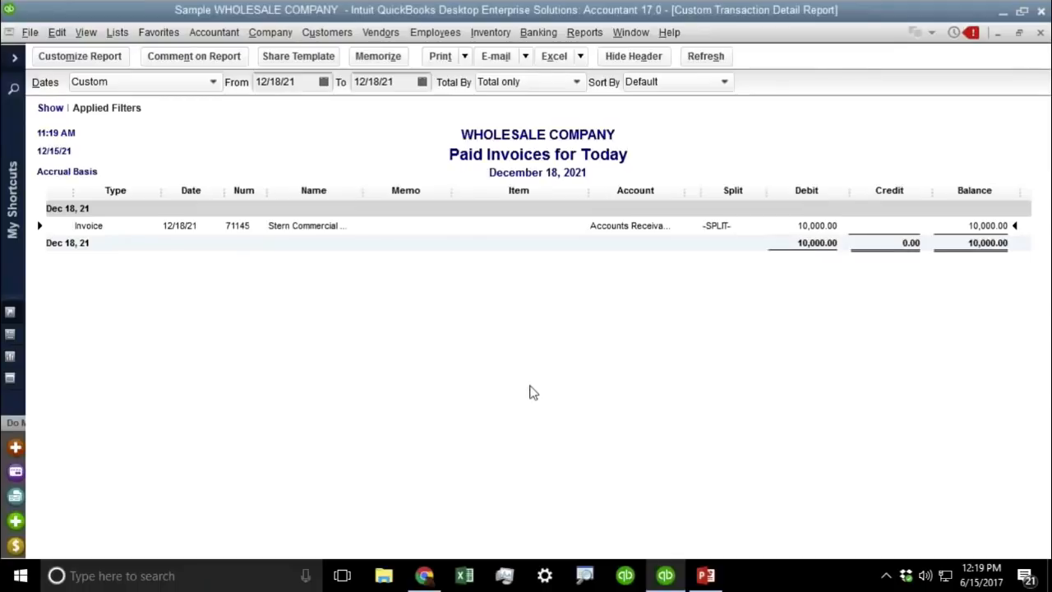
Open the Stern Commercial invoice from the report and duplicate it
{"action": "double_click", "coordinate": [291, 225]}
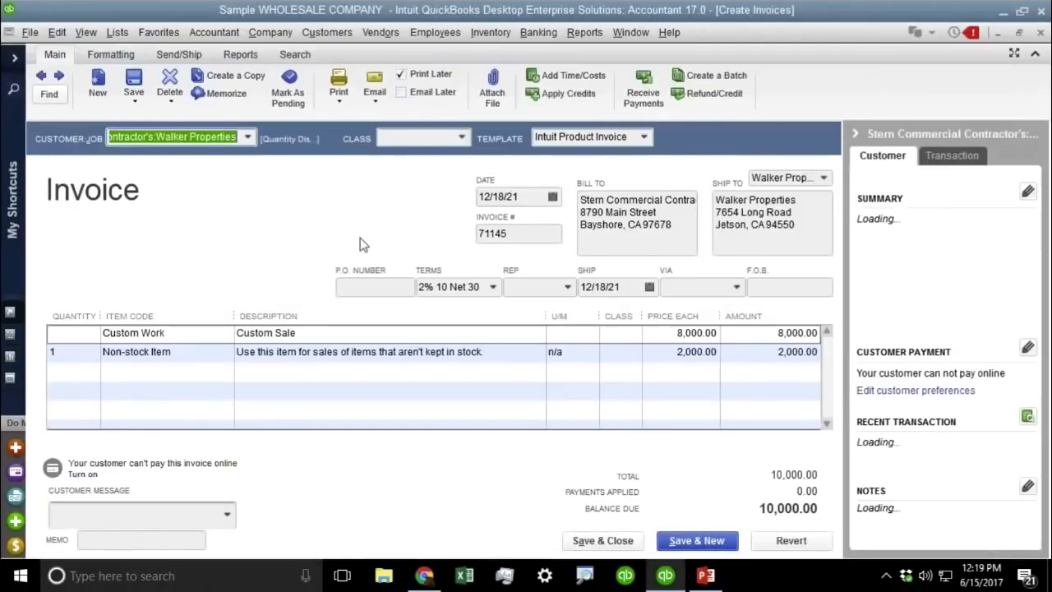
{"action": "right_click", "coordinate": [275, 236]}
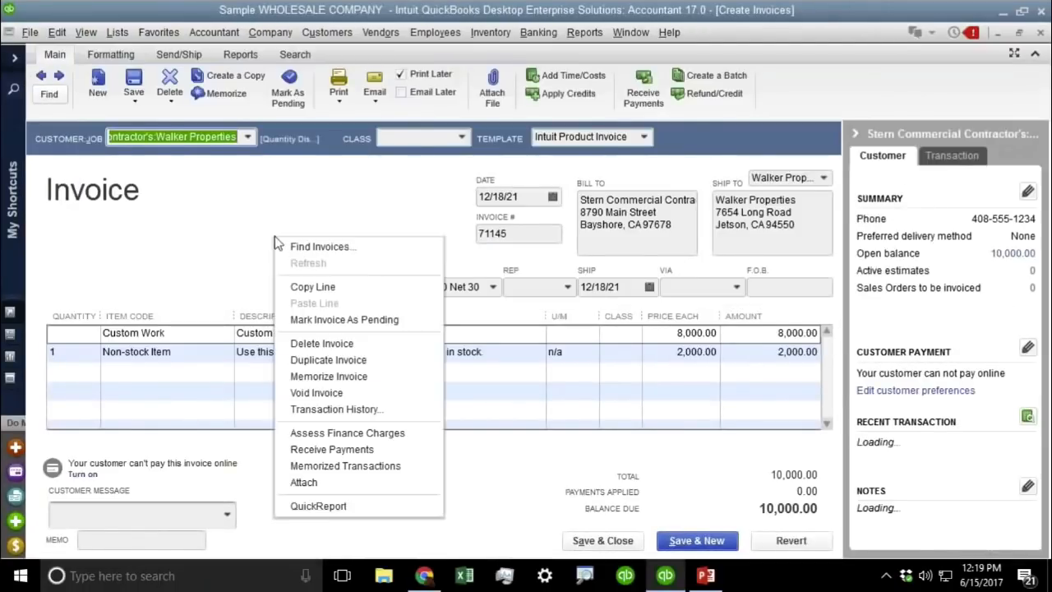
{"action": "left_click", "coordinate": [342, 361]}
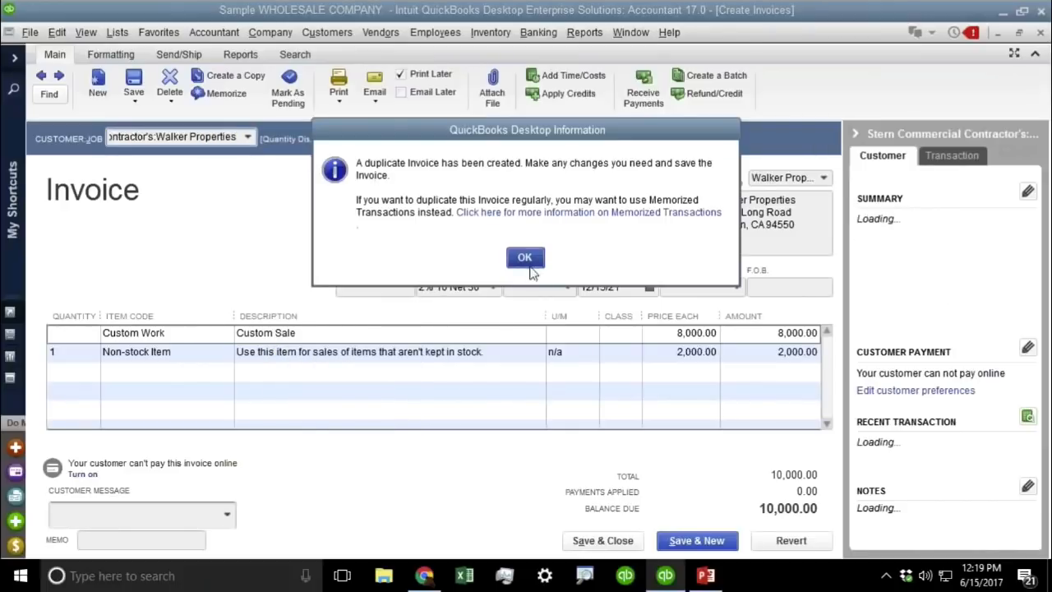
{"action": "left_click", "coordinate": [528, 256]}
Date the duplicate invoice 12/18/21 and assign it to the Store #40 job of Thompson Lighting Stores
{"action": "left_click", "coordinate": [552, 197]}
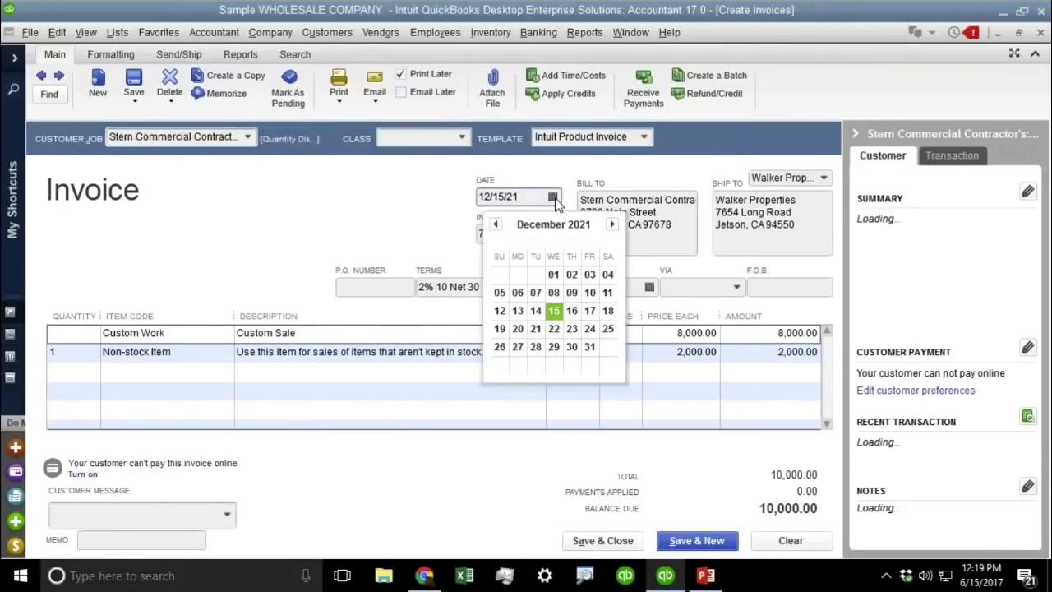
{"action": "left_click", "coordinate": [607, 310]}
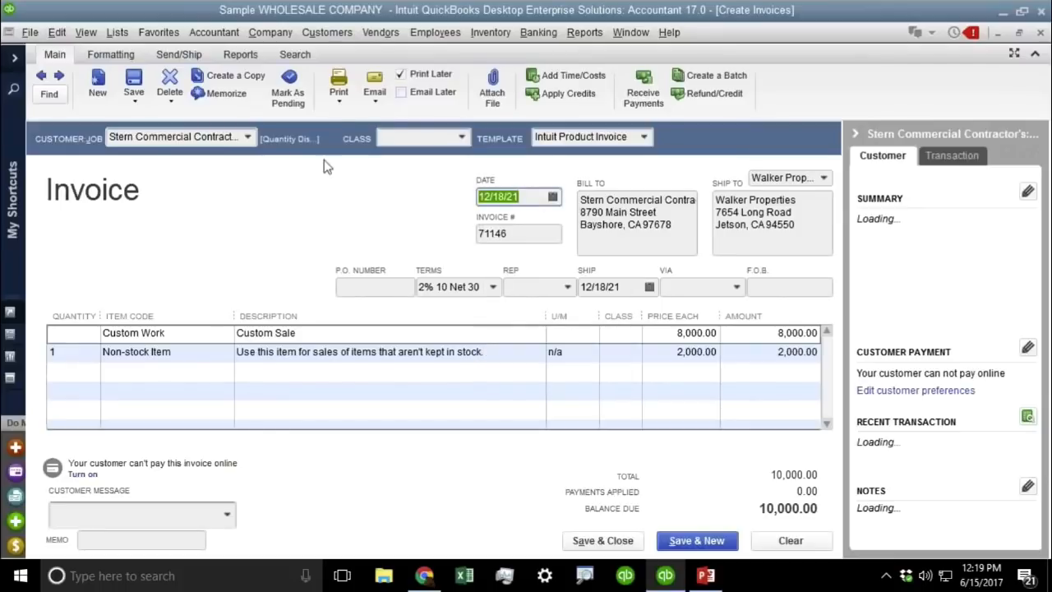
{"action": "left_click", "coordinate": [248, 138]}
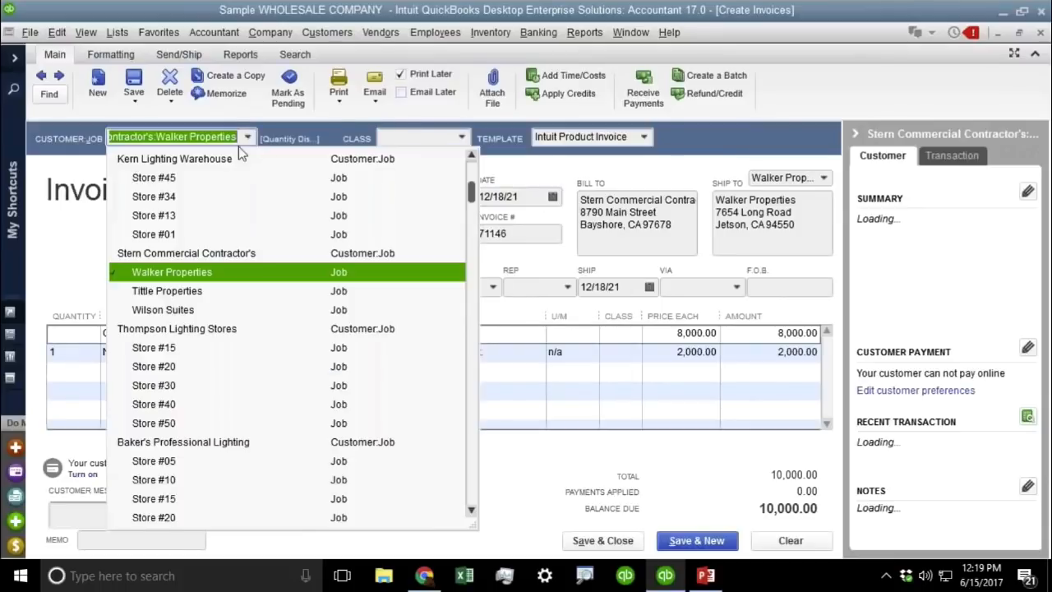
{"action": "left_click", "coordinate": [165, 405]}
{"action": "left_click", "coordinate": [536, 267]}
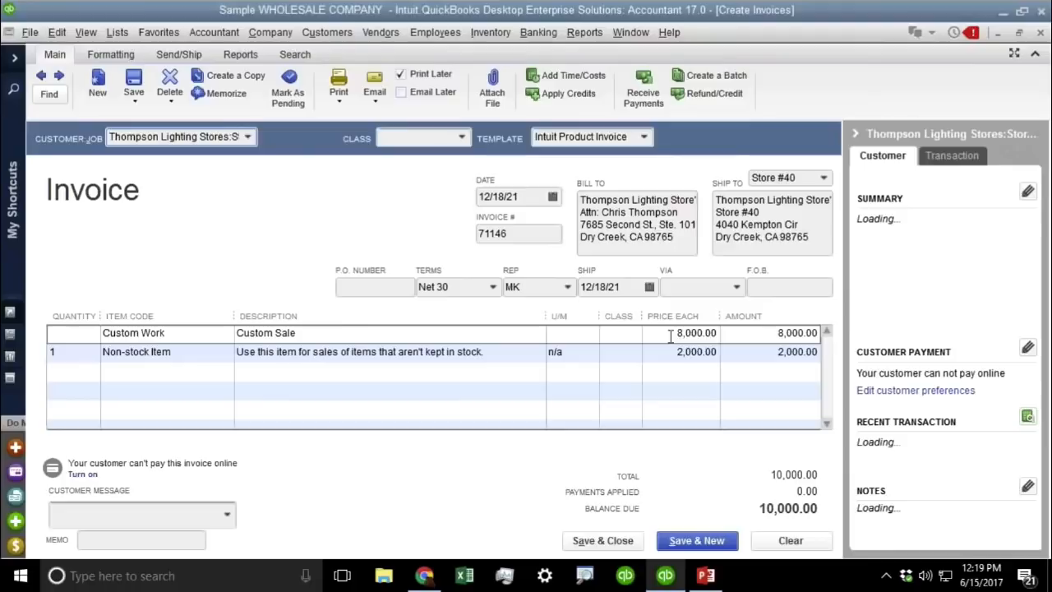
Price the Custom Work line at 50.00 and the Non-stock Item line at 95.52, then save and close the invoice
{"action": "left_click", "coordinate": [690, 333]}
{"action": "type", "text": "50.00"}
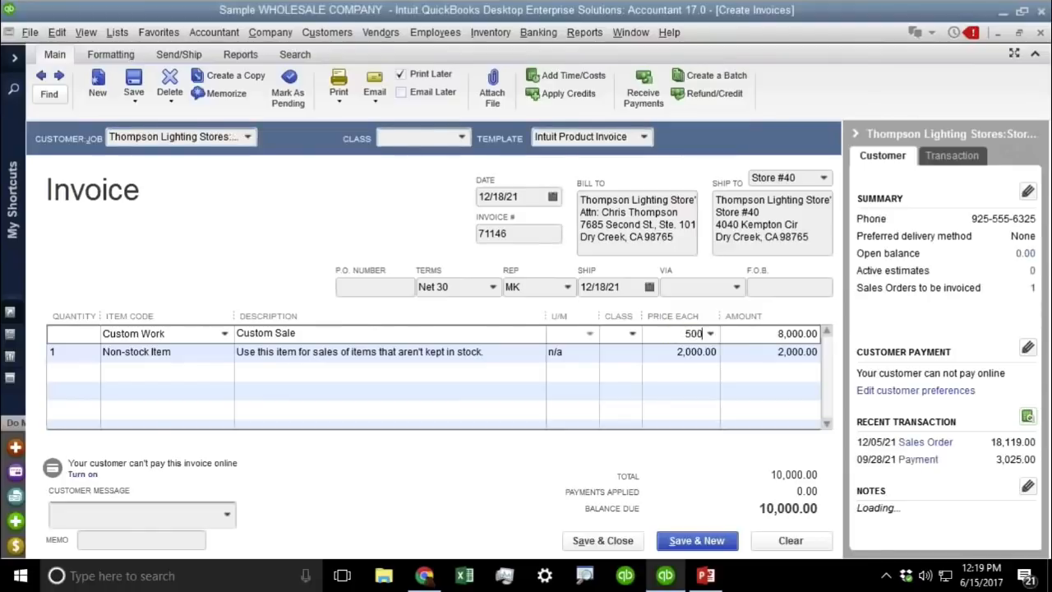
{"action": "key", "text": "Tab"}
{"action": "left_click", "coordinate": [685, 350]}
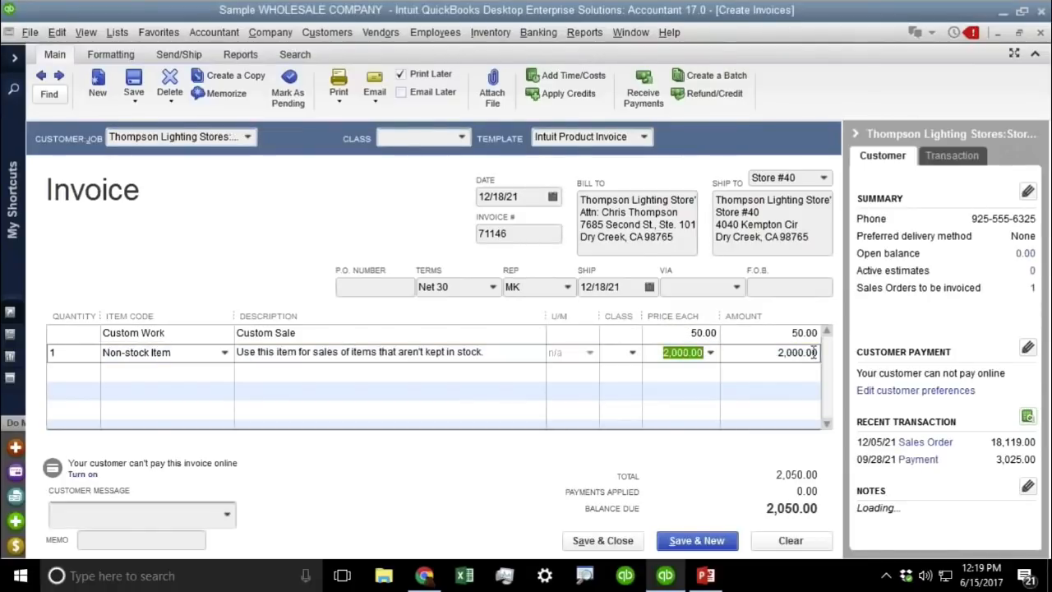
{"action": "type", "text": "95.52"}
{"action": "key", "text": "Tab"}
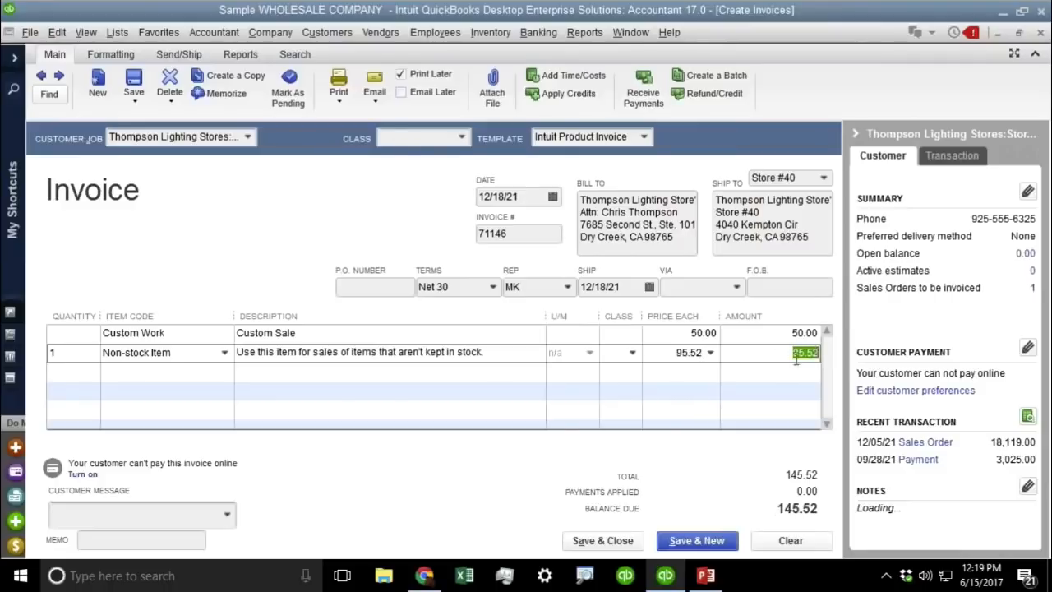
{"action": "key", "text": "Tab"}
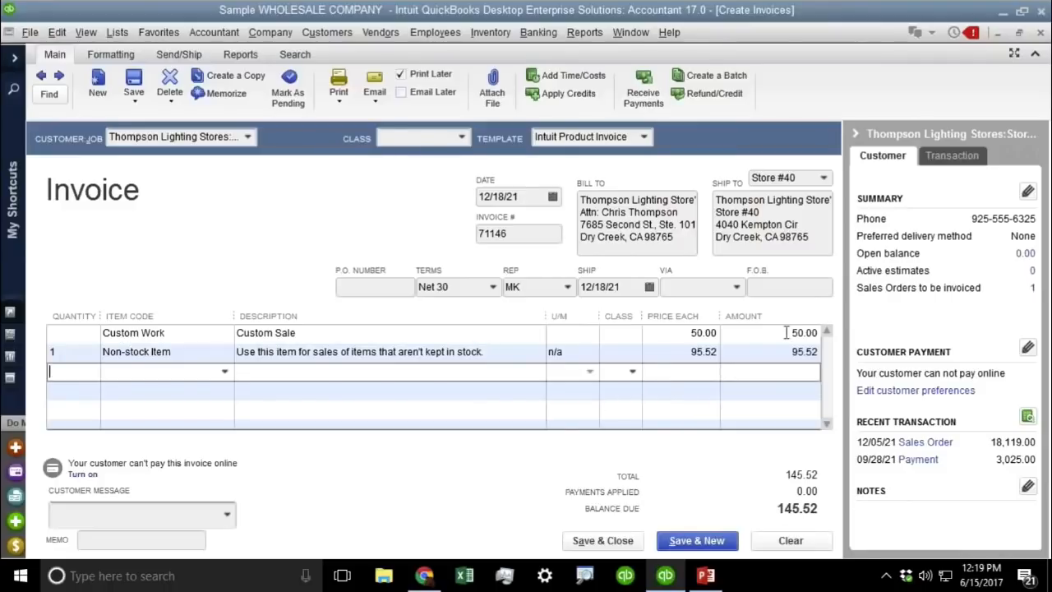
{"action": "left_click", "coordinate": [604, 540]}
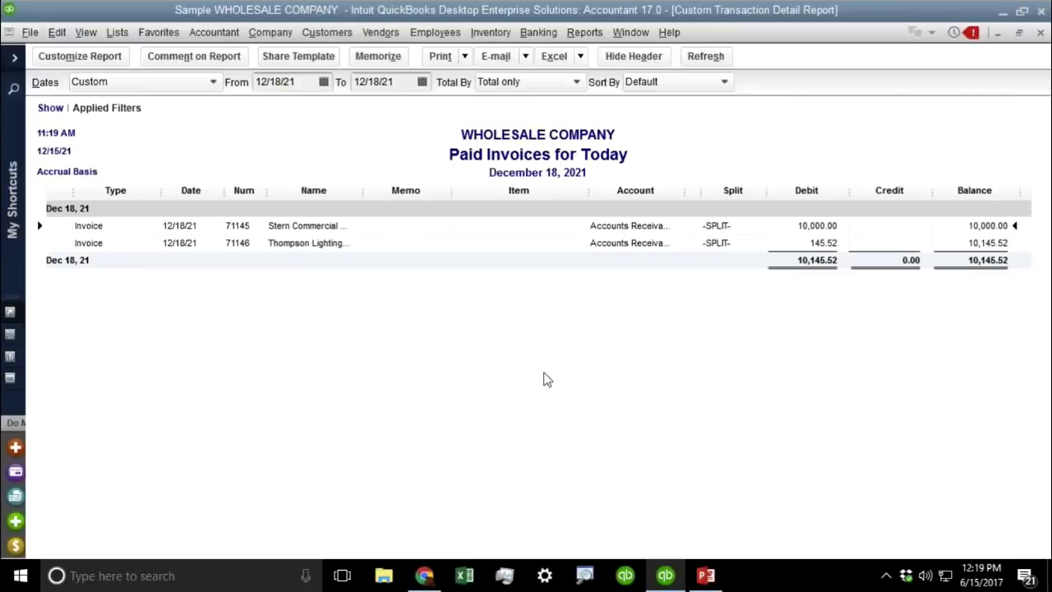
Add the Paid column to the Paid Invoices for Today report
{"action": "left_click", "coordinate": [82, 57]}
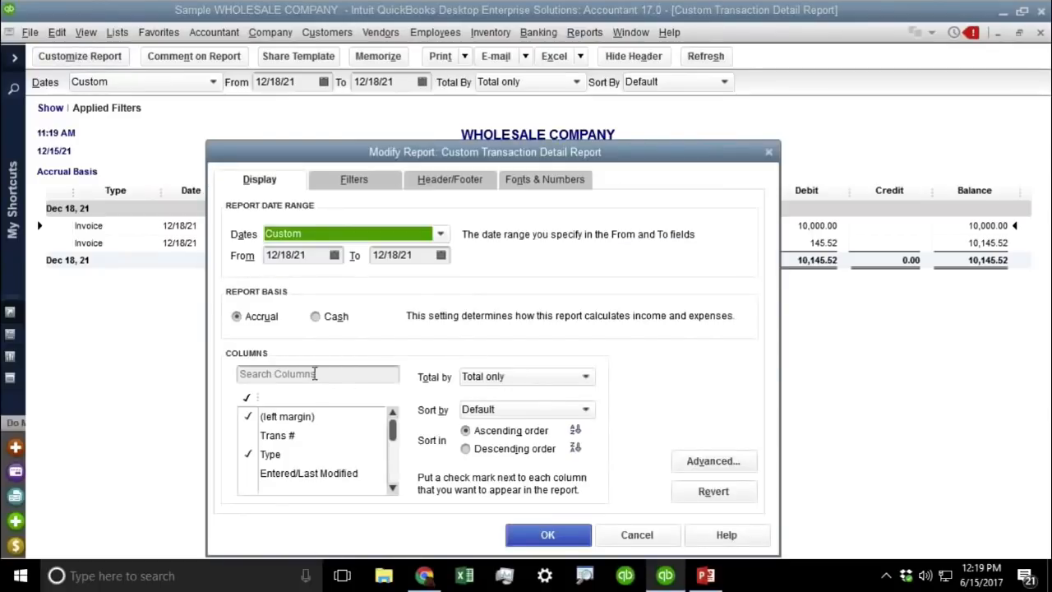
{"action": "left_click", "coordinate": [319, 374]}
{"action": "type", "text": "pai"}
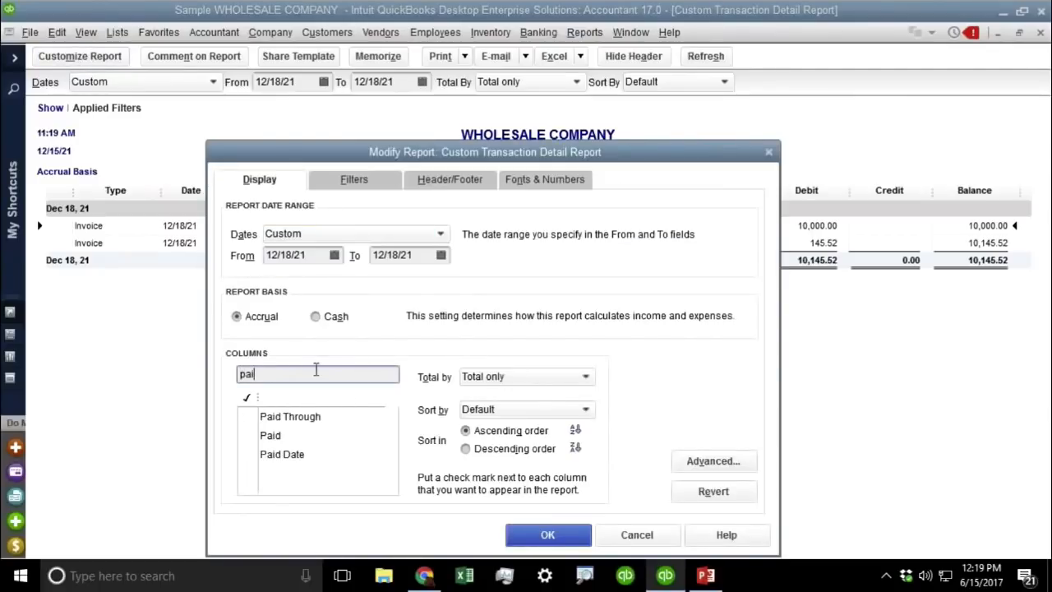
{"action": "left_click", "coordinate": [285, 439]}
{"action": "left_click", "coordinate": [307, 459]}
{"action": "left_click", "coordinate": [319, 419]}
{"action": "left_click", "coordinate": [319, 419]}
{"action": "left_click", "coordinate": [250, 460]}
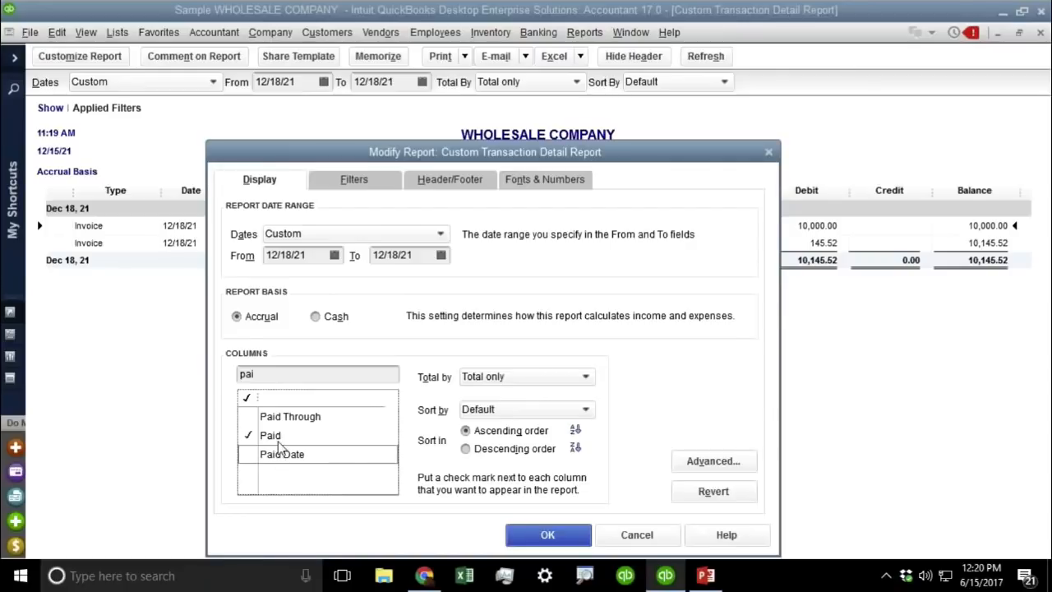
{"action": "left_click", "coordinate": [279, 438]}
{"action": "left_click", "coordinate": [280, 438]}
{"action": "left_click", "coordinate": [564, 542]}
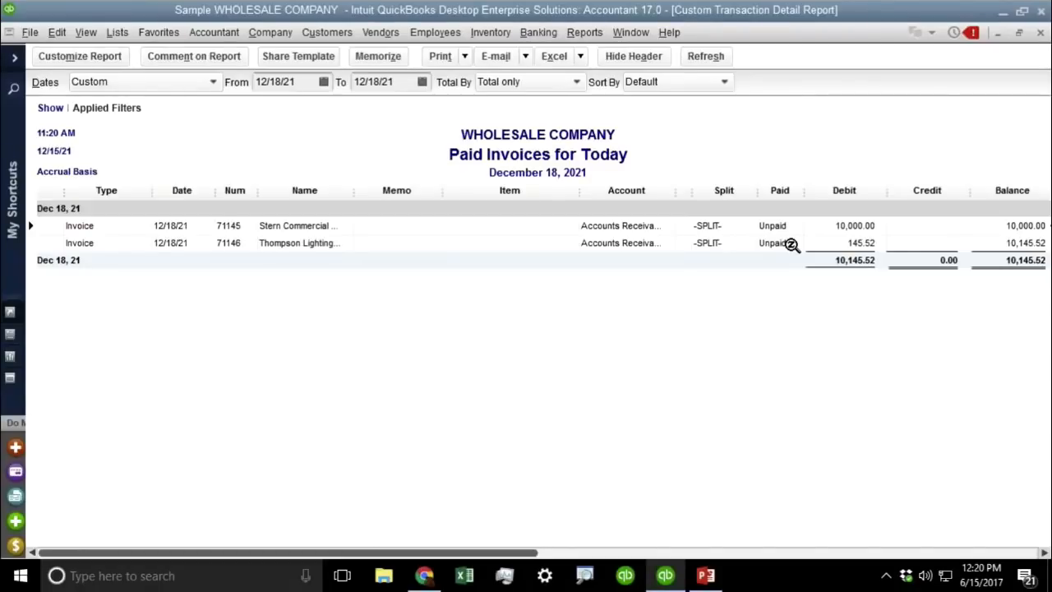
Filter the report by Paid Status set to Closed
{"action": "left_click", "coordinate": [76, 57]}
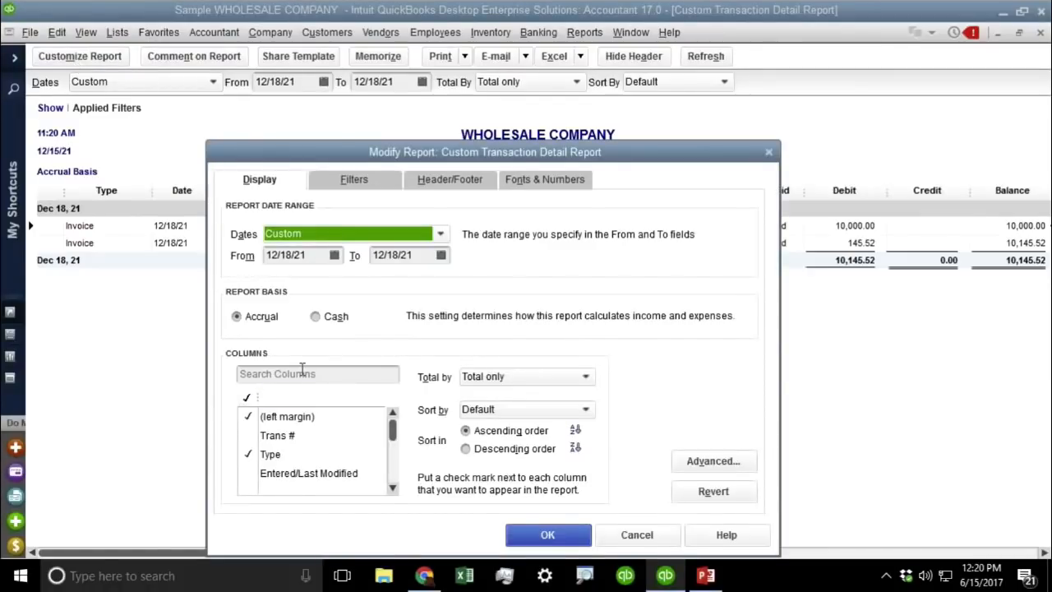
{"action": "left_click", "coordinate": [352, 182]}
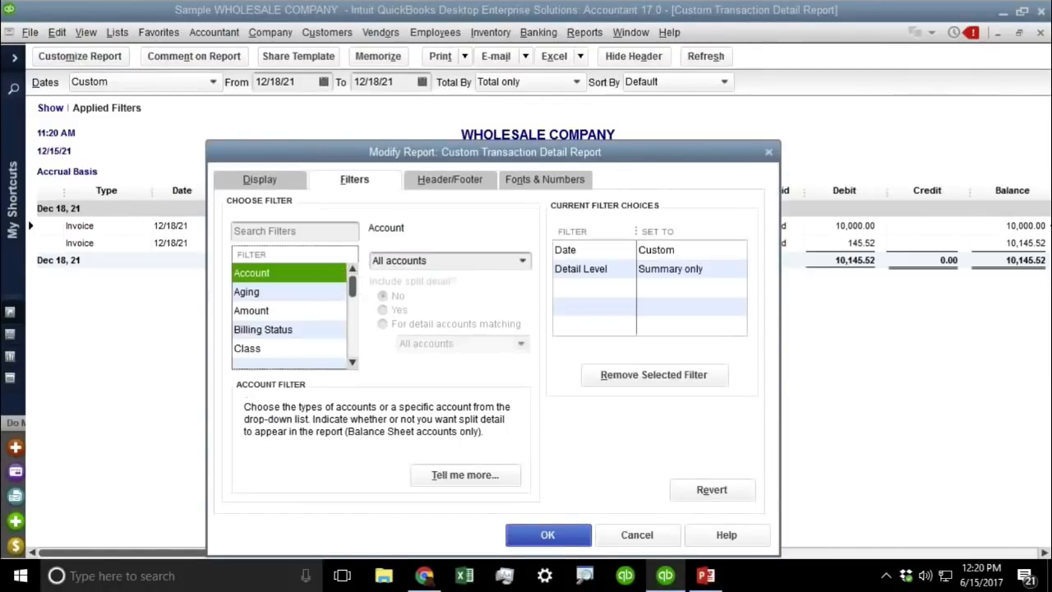
{"action": "left_click", "coordinate": [291, 230]}
{"action": "type", "text": "paid"}
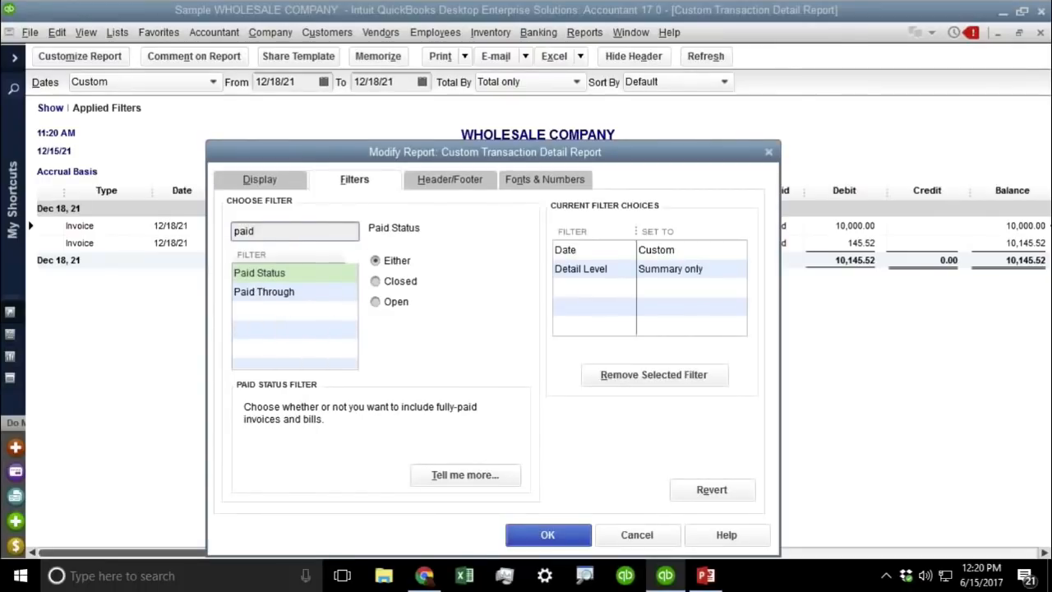
{"action": "left_click", "coordinate": [283, 272]}
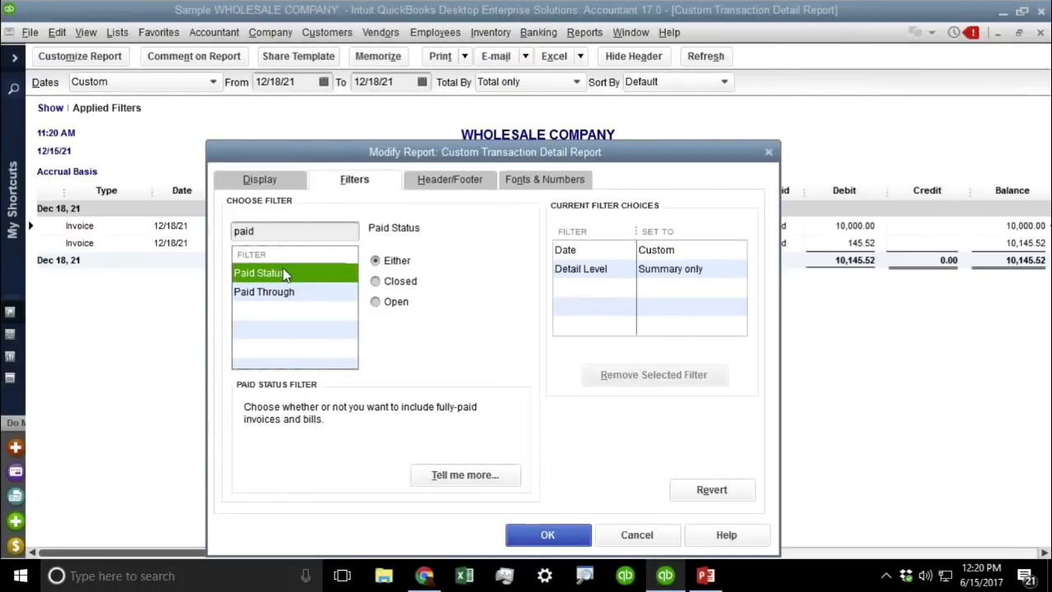
{"action": "left_click", "coordinate": [414, 289]}
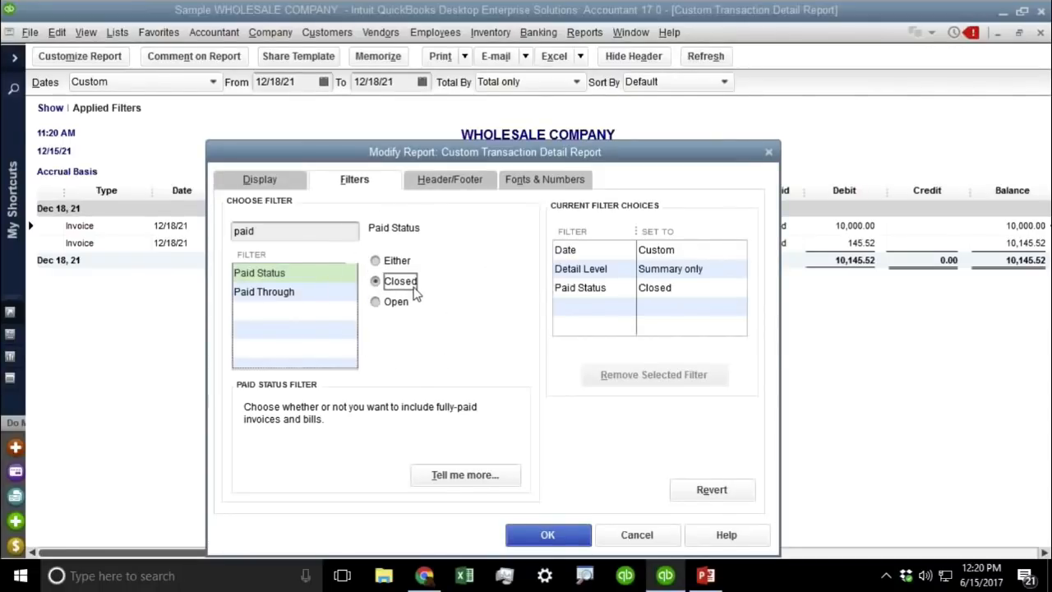
{"action": "left_click", "coordinate": [398, 302]}
{"action": "left_click", "coordinate": [406, 261]}
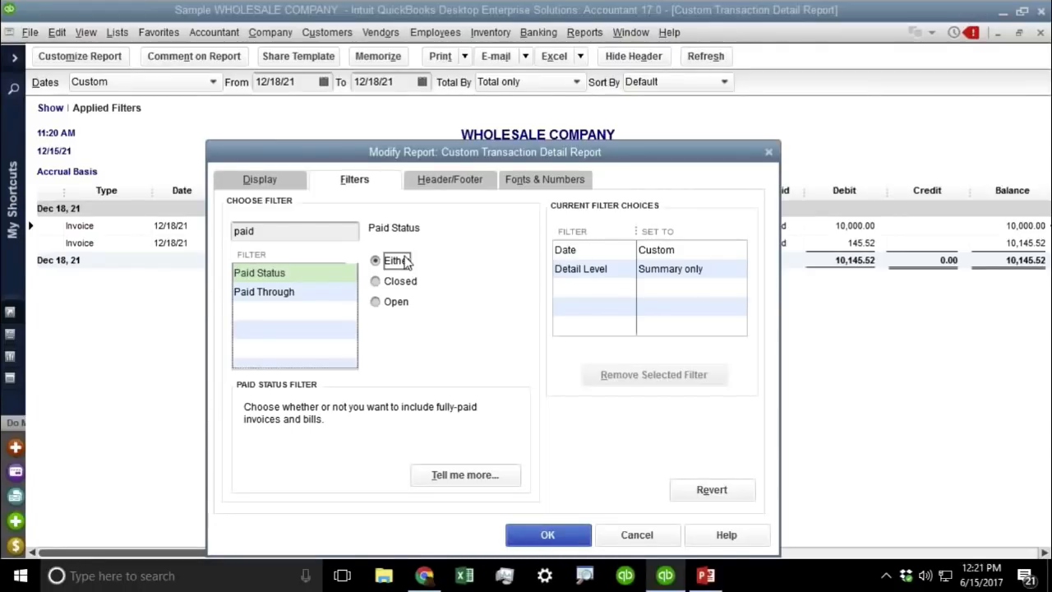
{"action": "left_click", "coordinate": [393, 302]}
{"action": "left_click", "coordinate": [399, 282]}
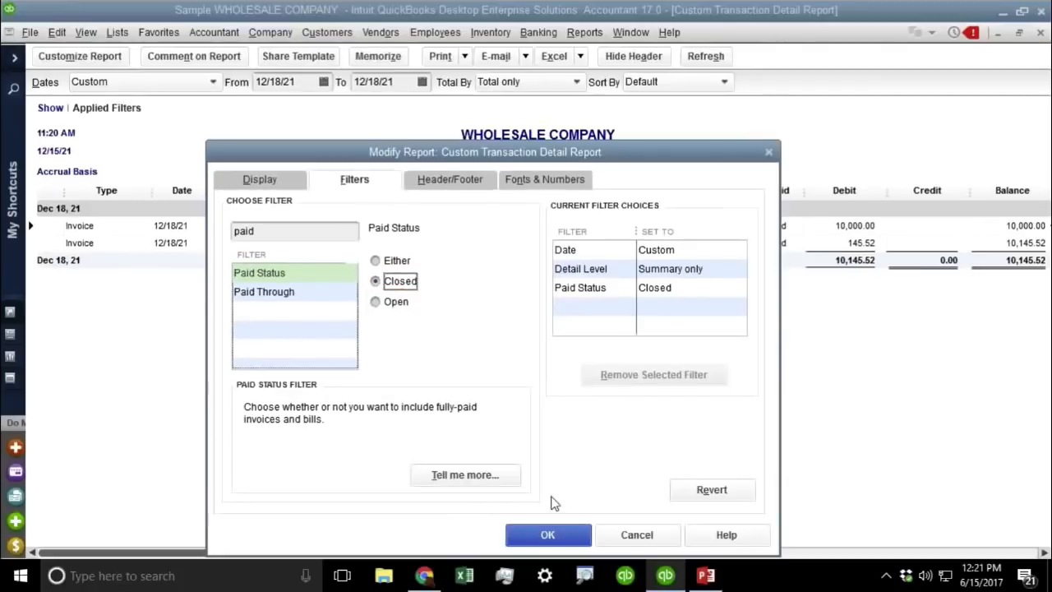
{"action": "left_click", "coordinate": [548, 533]}
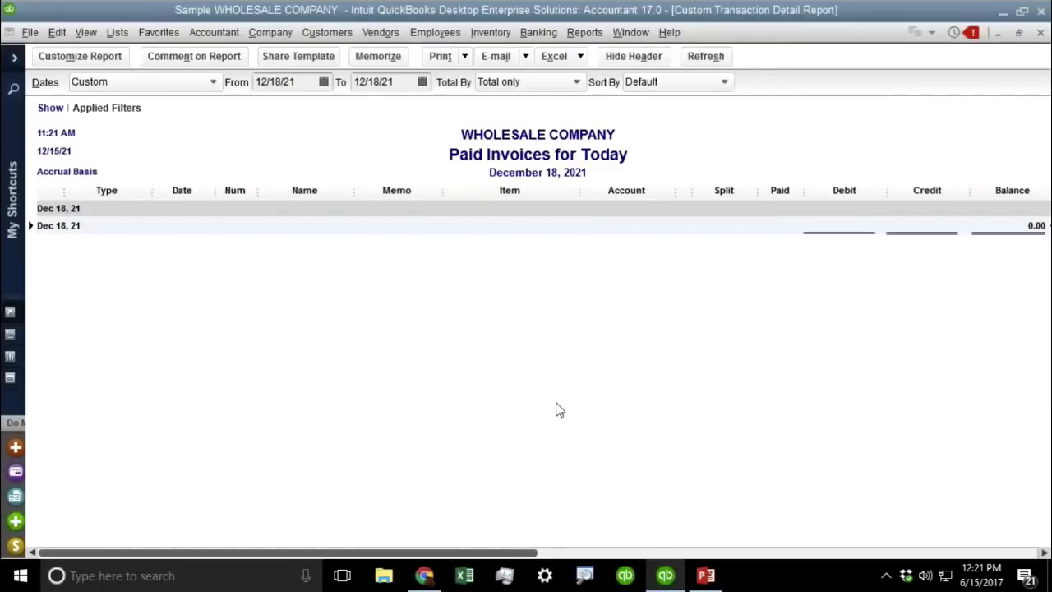
Start a customer payment received from Stern Commercial Contractor's and apply 10,000.00 to its 12/18/21 invoice
{"action": "left_click", "coordinate": [324, 31]}
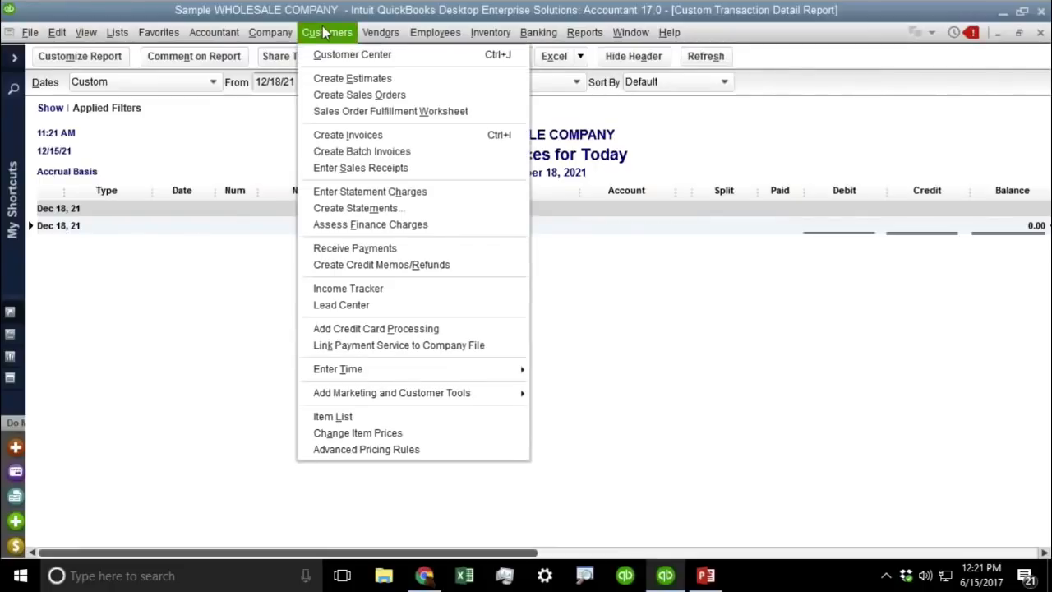
{"action": "left_click", "coordinate": [354, 248]}
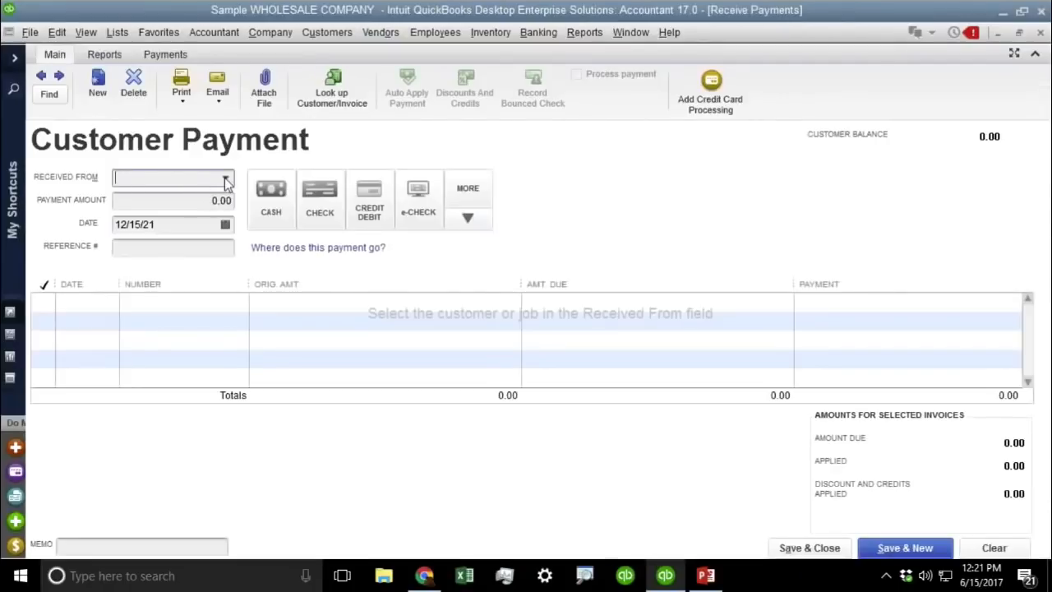
{"action": "left_click", "coordinate": [225, 179]}
{"action": "left_click", "coordinate": [218, 212]}
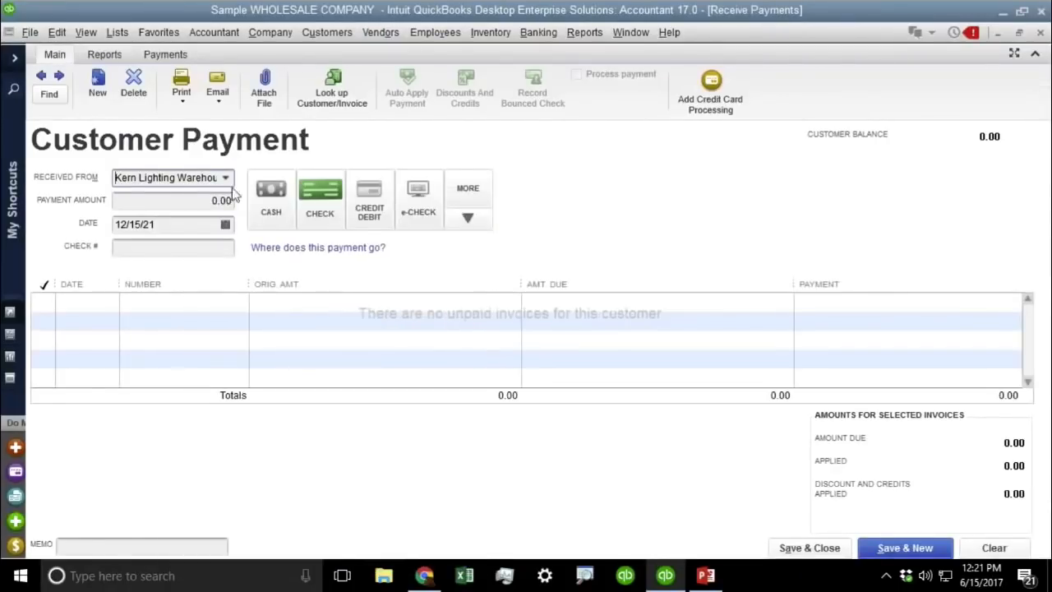
{"action": "left_click", "coordinate": [225, 177]}
{"action": "left_click", "coordinate": [182, 258]}
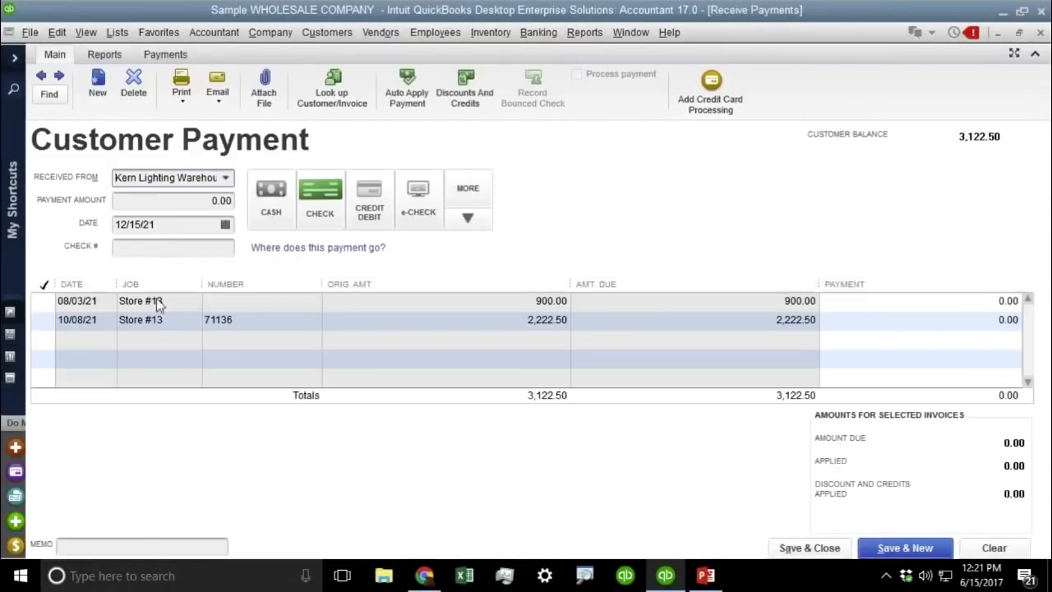
{"action": "left_click", "coordinate": [225, 178]}
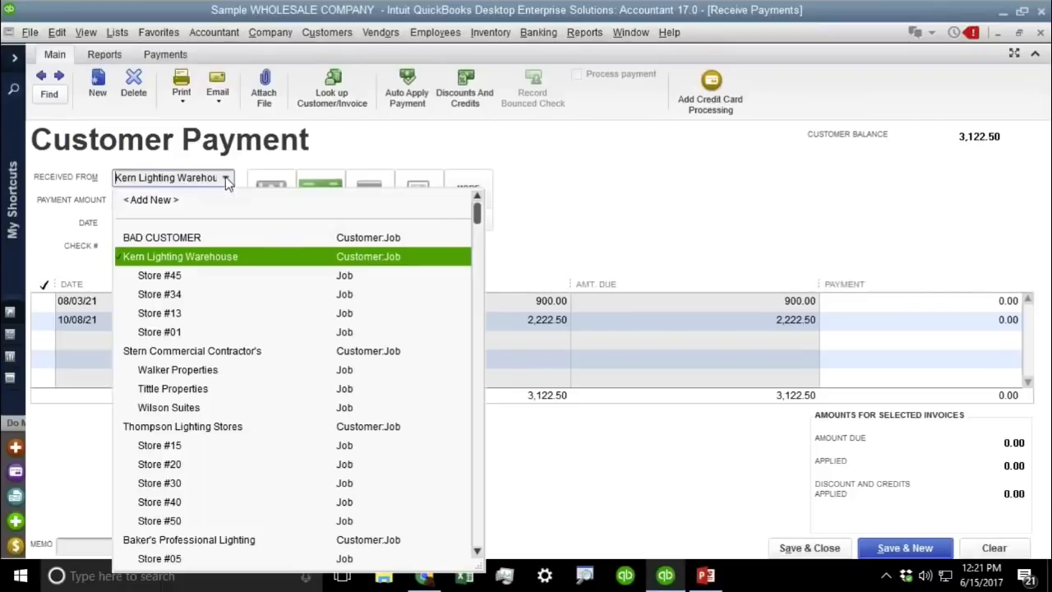
{"action": "left_click", "coordinate": [183, 353]}
{"action": "left_click", "coordinate": [44, 301]}
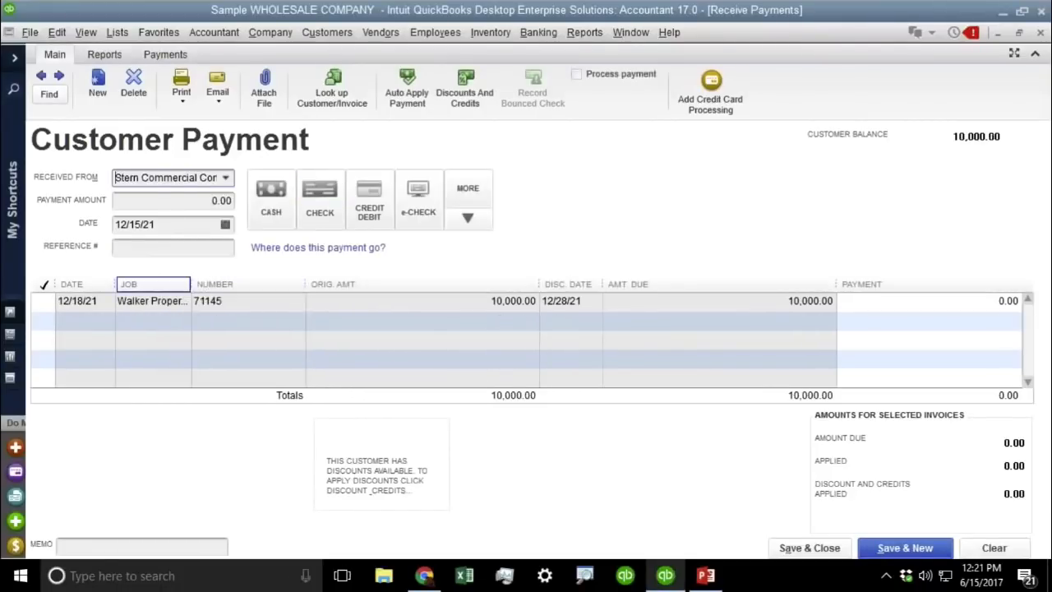
{"action": "left_click", "coordinate": [506, 292]}
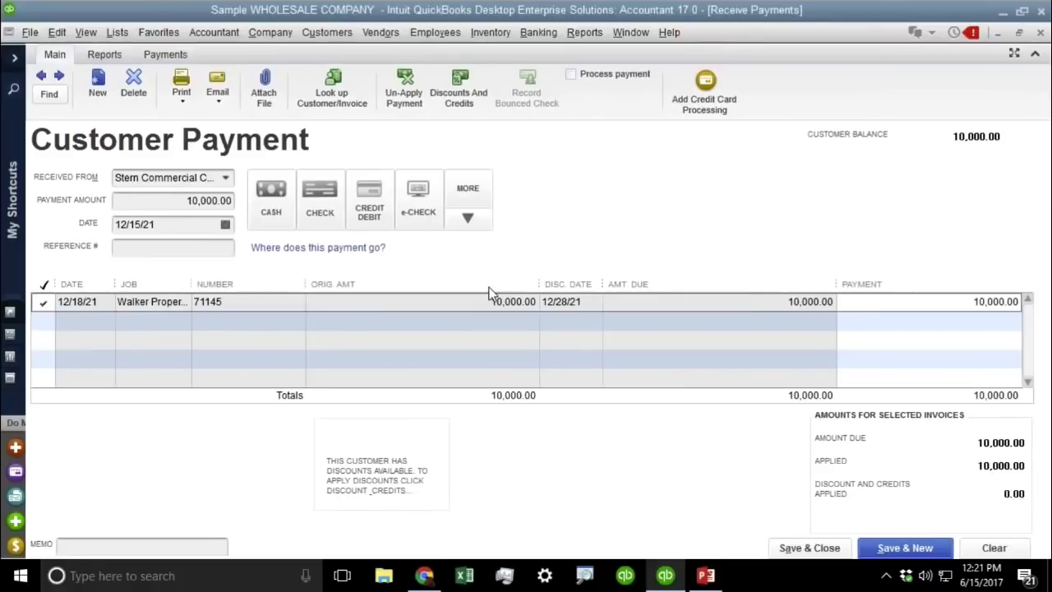
Date the customer payment 12/19/21, then save and close it
{"action": "left_click", "coordinate": [176, 227]}
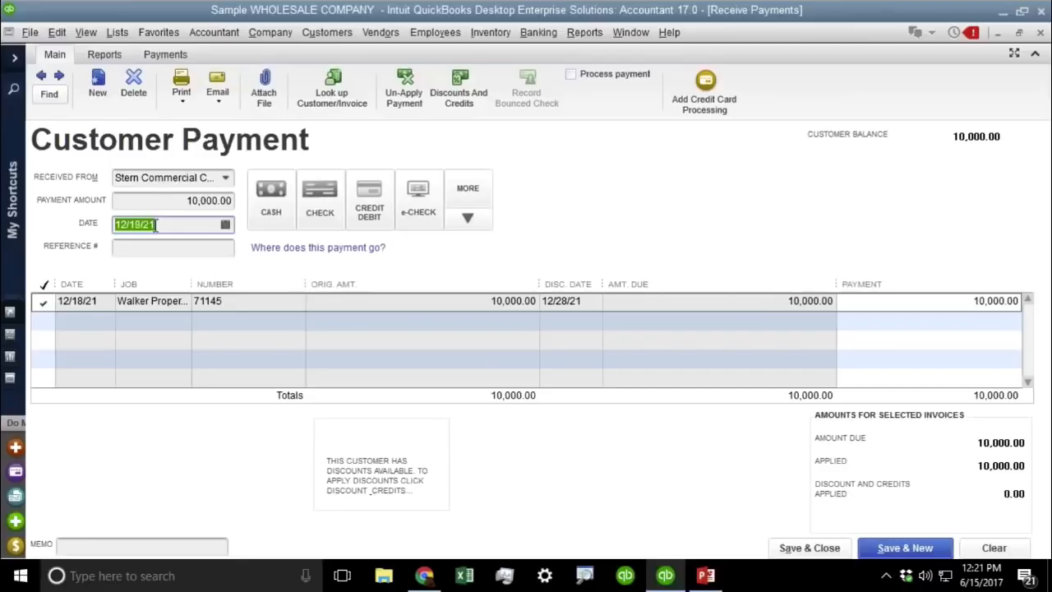
{"action": "key", "text": "plus"}
{"action": "left_click", "coordinate": [794, 556]}
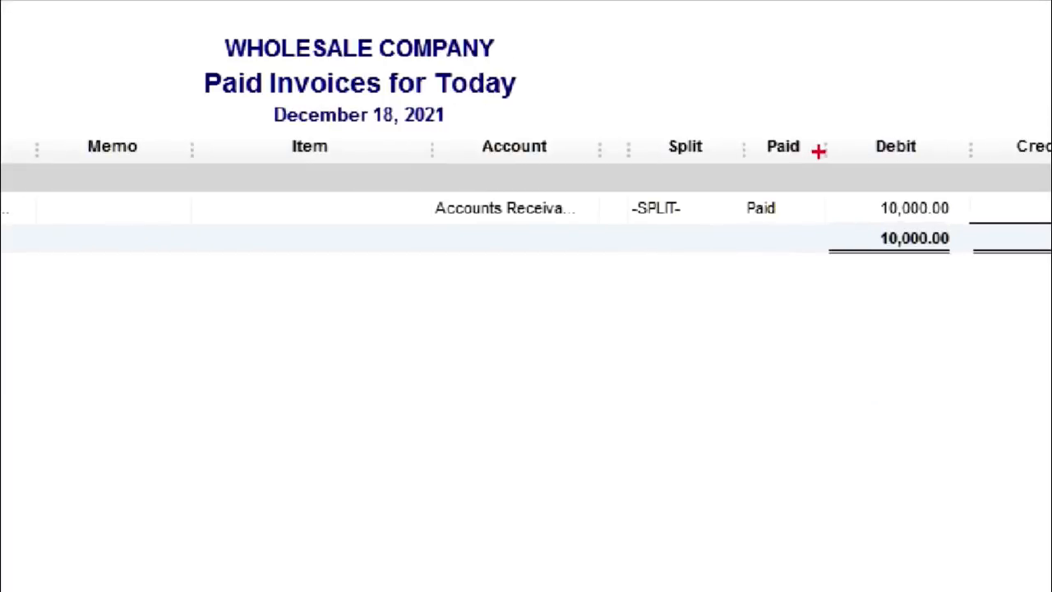
{"action": "mouse_move", "coordinate": [818, 150]}
{"action": "left_mouse_down"}
{"action": "mouse_move", "coordinate": [715, 200]}
{"action": "mouse_move", "coordinate": [818, 172]}
{"action": "mouse_move", "coordinate": [813, 148]}
{"action": "left_mouse_up"}
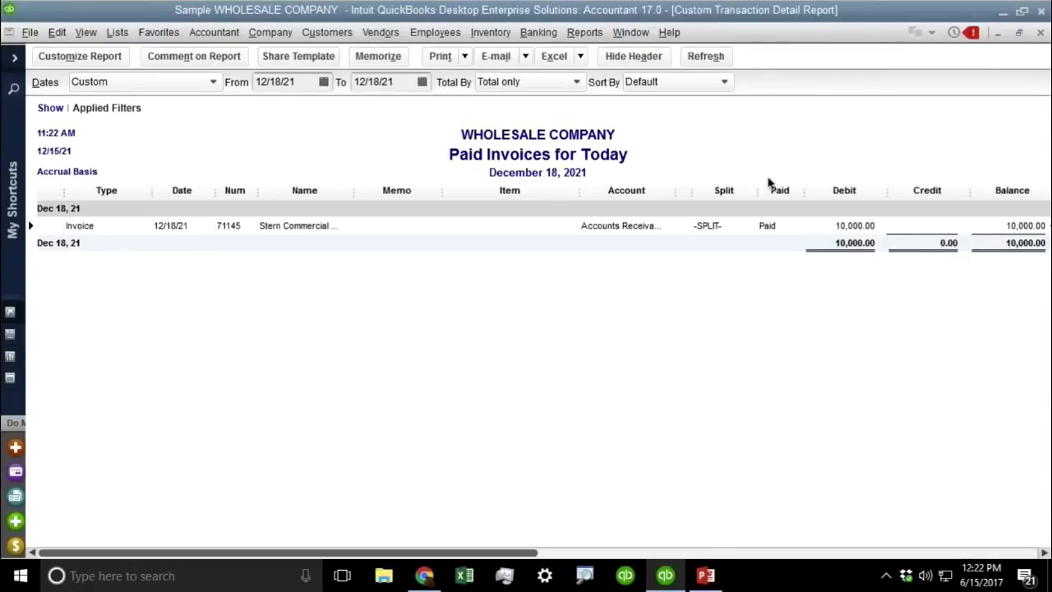
Set the report's advanced Open Balance / Aging option to Report Date and apply it
{"action": "left_click", "coordinate": [87, 58]}
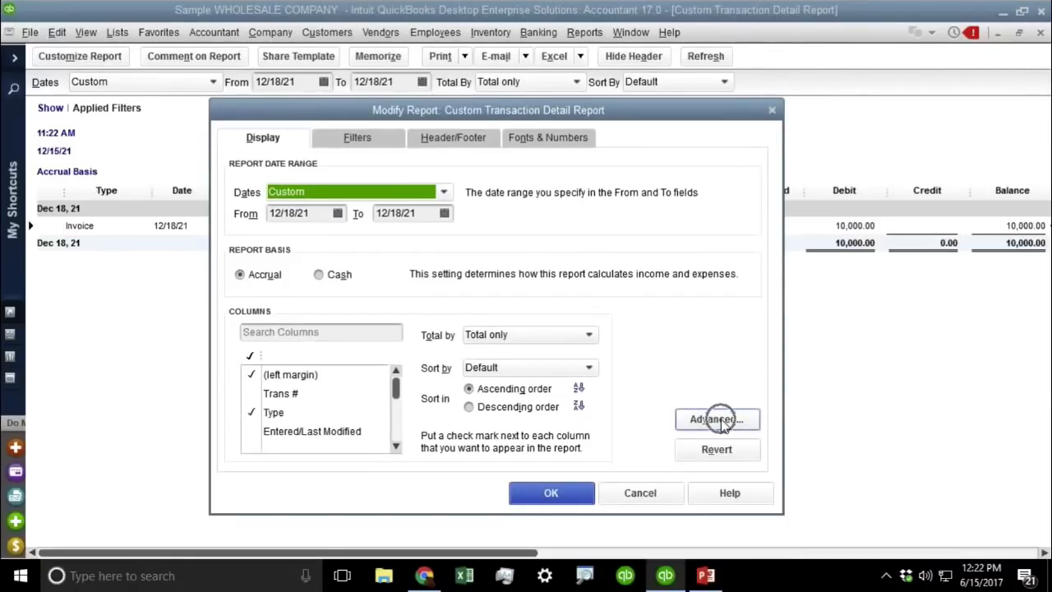
{"action": "left_click", "coordinate": [735, 424]}
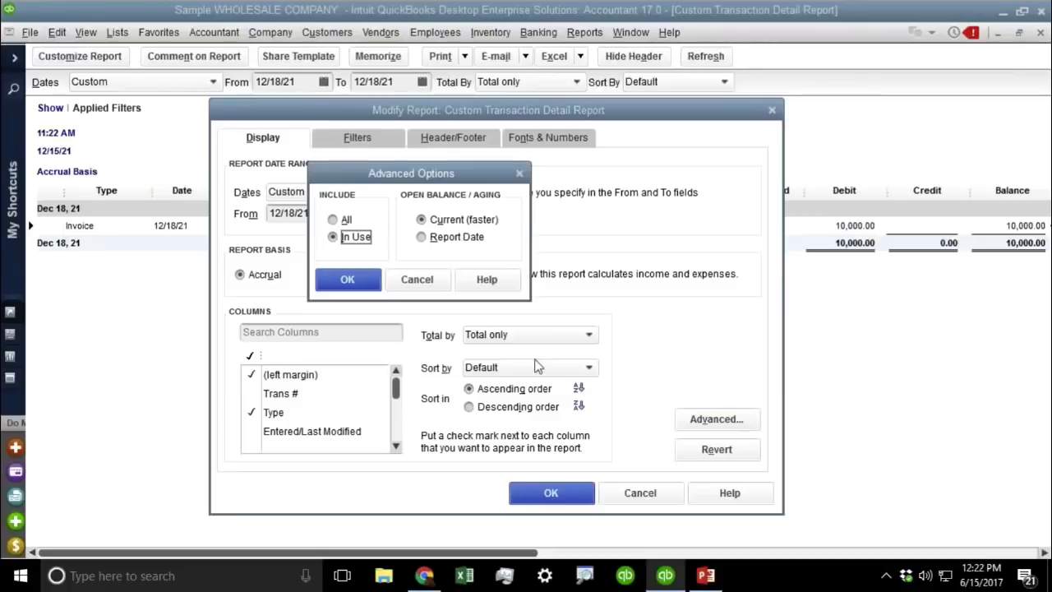
{"action": "key", "text": "ctrl+1"}
{"action": "left_click", "coordinate": [468, 260]}
{"action": "mouse_move", "coordinate": [562, 129]}
{"action": "left_mouse_down"}
{"action": "mouse_move", "coordinate": [519, 101]}
{"action": "mouse_move", "coordinate": [302, 199]}
{"action": "mouse_move", "coordinate": [570, 220]}
{"action": "mouse_move", "coordinate": [525, 102]}
{"action": "left_mouse_up"}
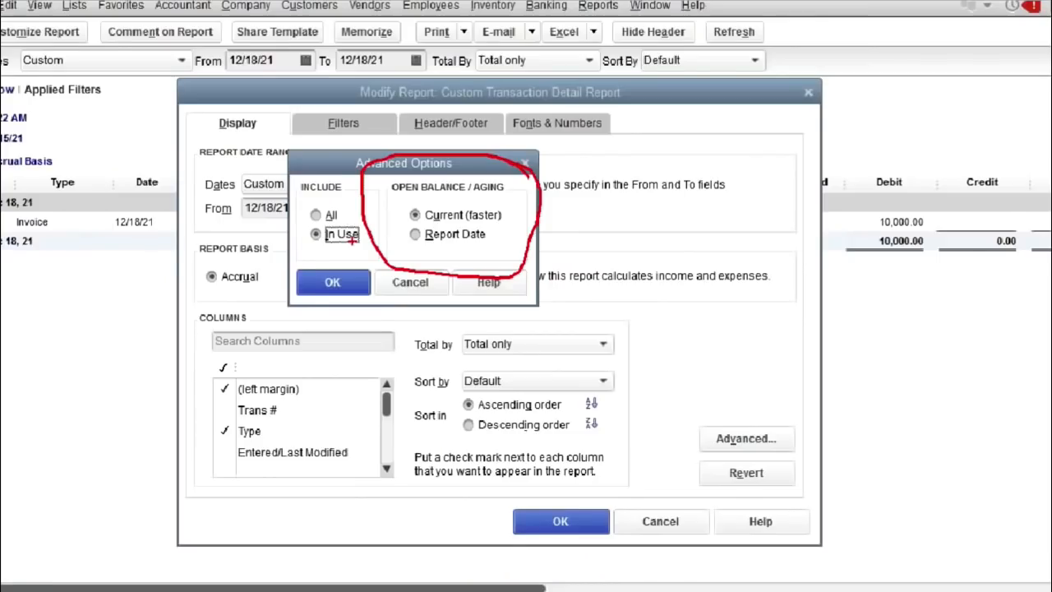
{"action": "left_click", "coordinate": [438, 227]}
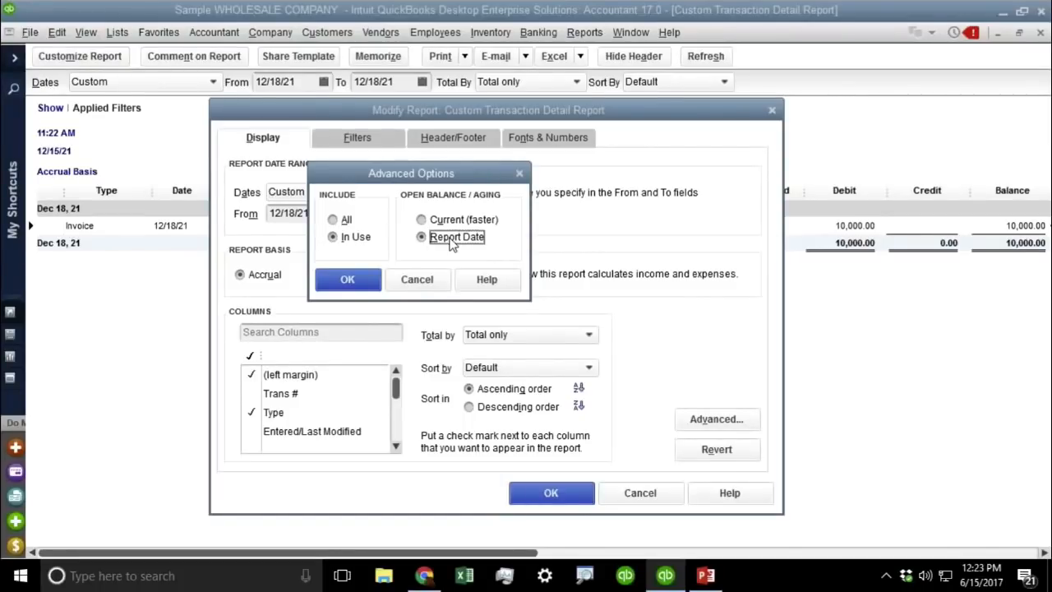
{"action": "left_click", "coordinate": [348, 280]}
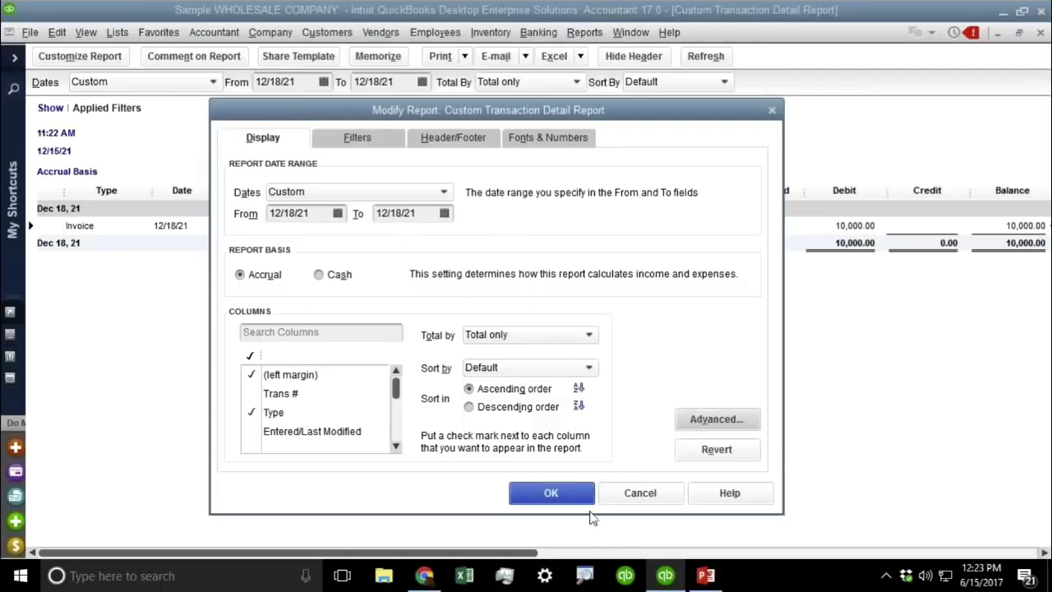
{"action": "left_click", "coordinate": [552, 493]}
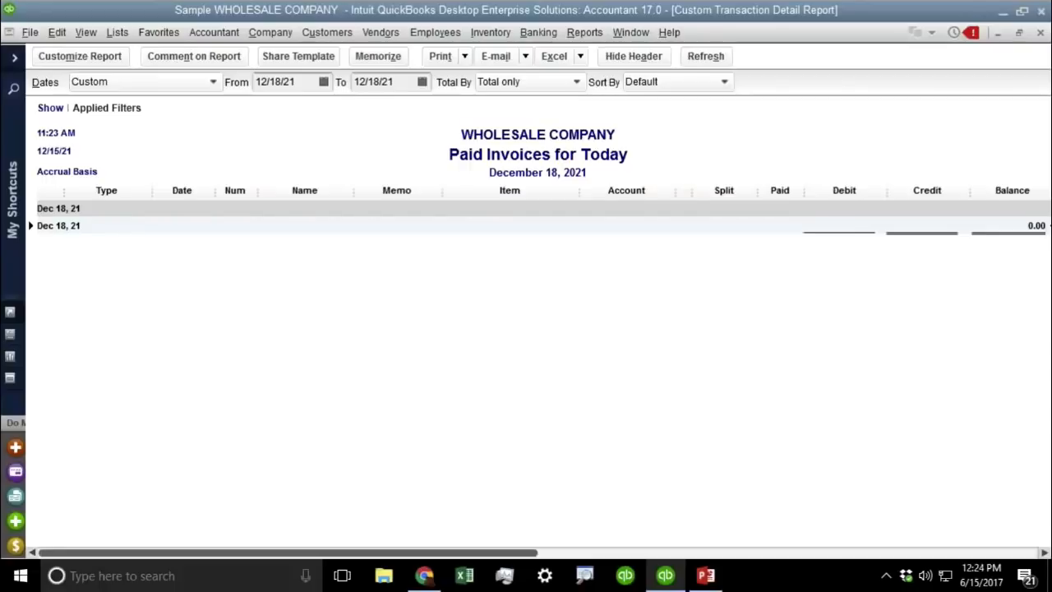
Set the report's advanced Open Balance / Aging option back to Current (faster) and apply it
{"action": "left_click", "coordinate": [72, 56]}
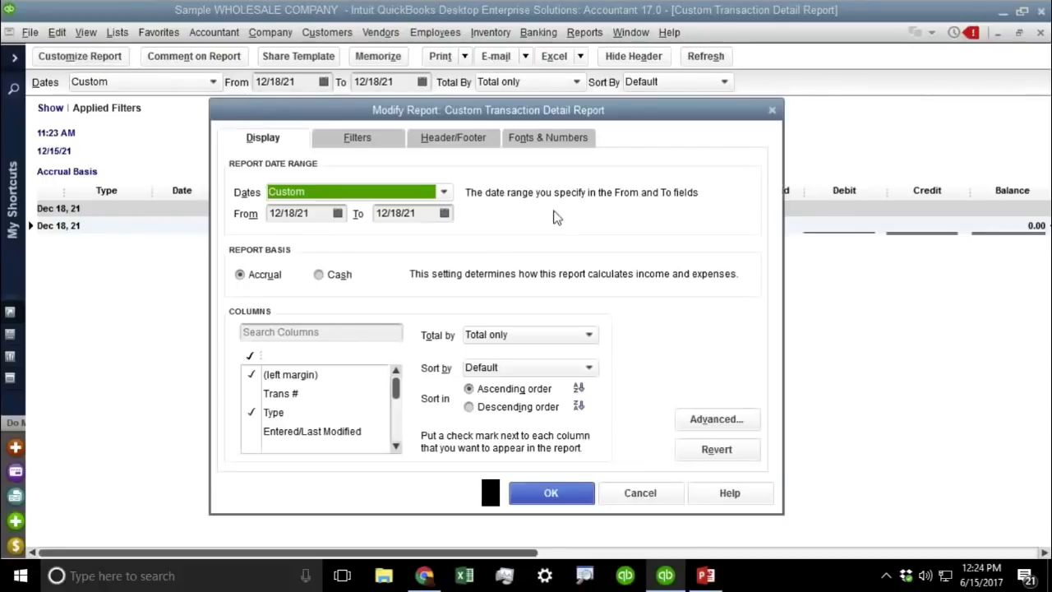
{"action": "left_click", "coordinate": [747, 421]}
{"action": "left_click", "coordinate": [448, 219]}
{"action": "left_click", "coordinate": [352, 279]}
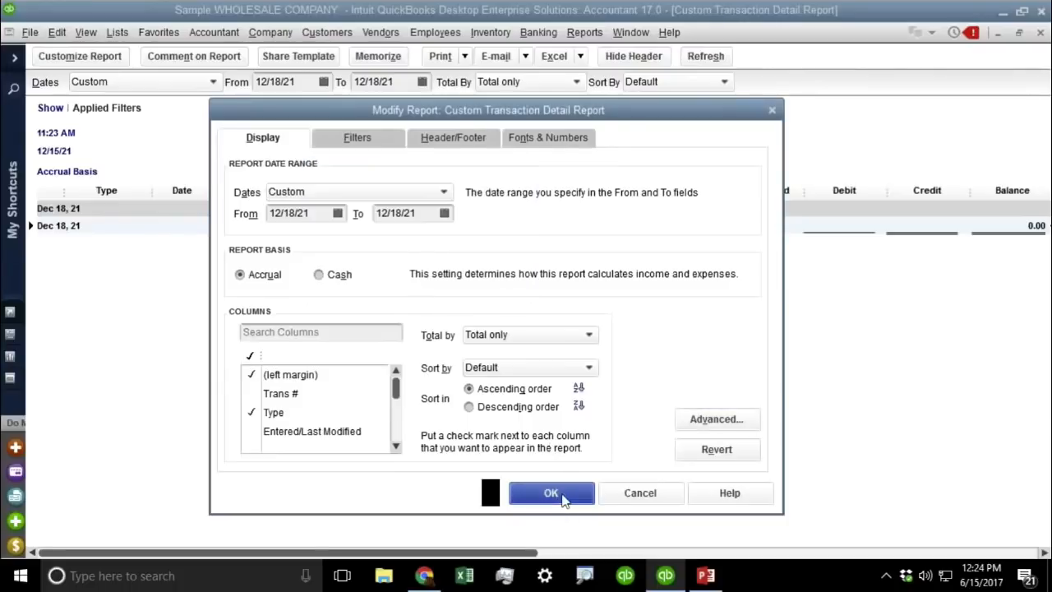
{"action": "left_click", "coordinate": [552, 493]}
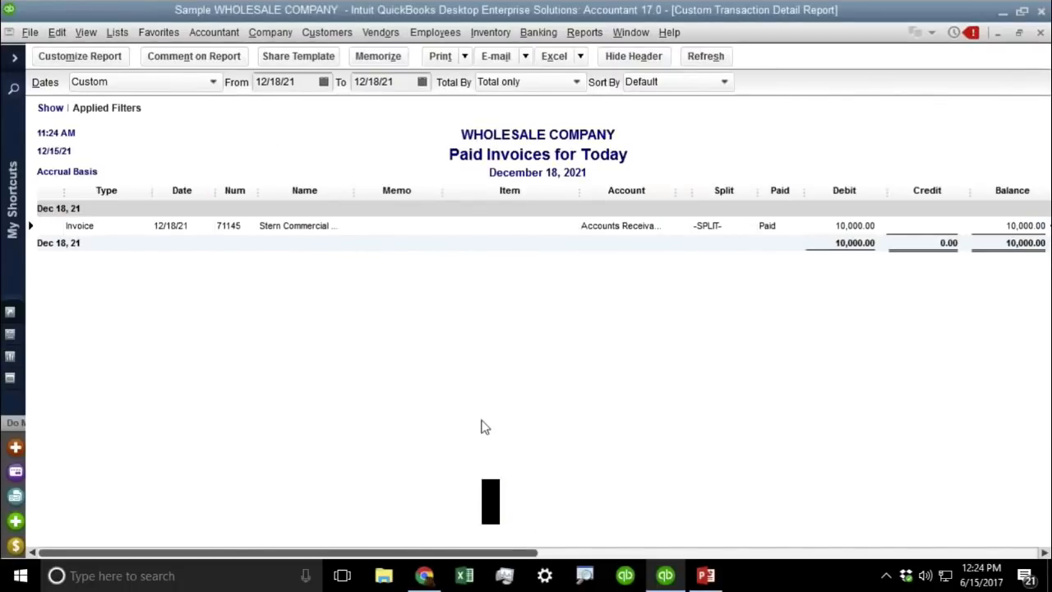
Add the Open Balance column to the report
{"action": "left_click", "coordinate": [86, 59]}
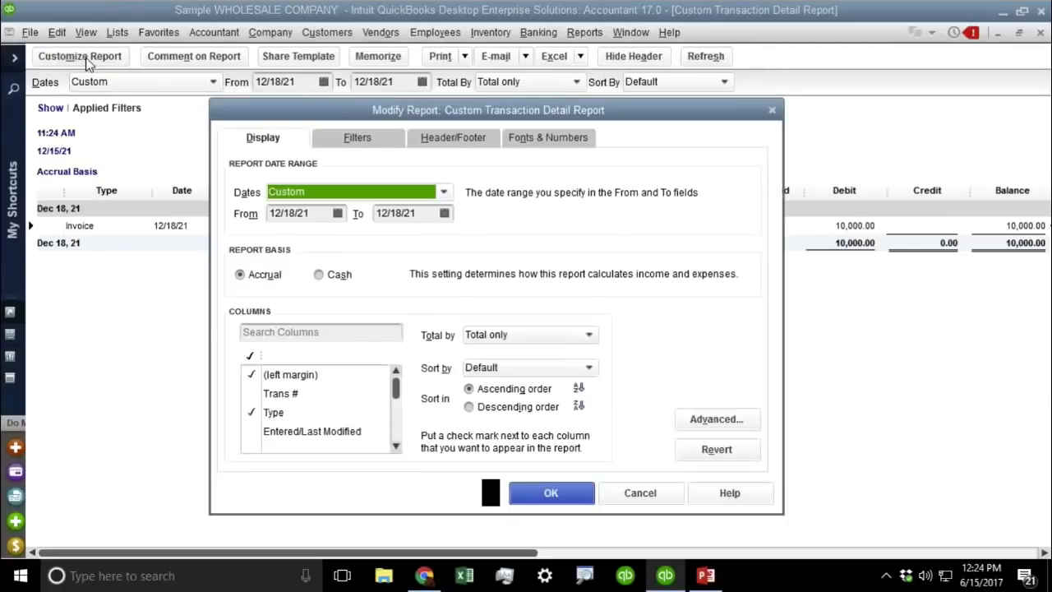
{"action": "left_click", "coordinate": [292, 331]}
{"action": "type", "text": "open"}
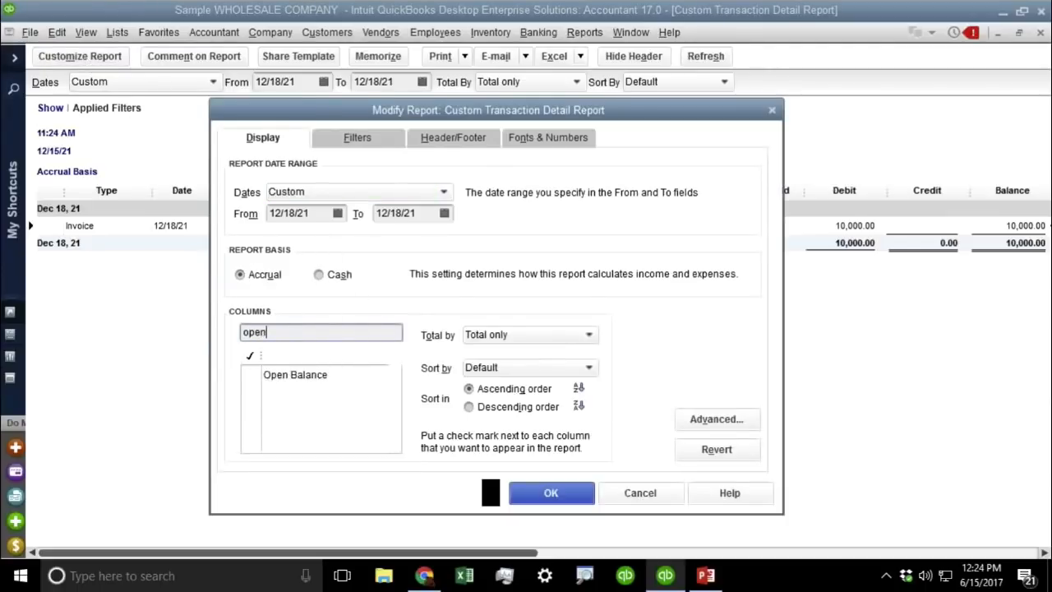
{"action": "left_click", "coordinate": [282, 374]}
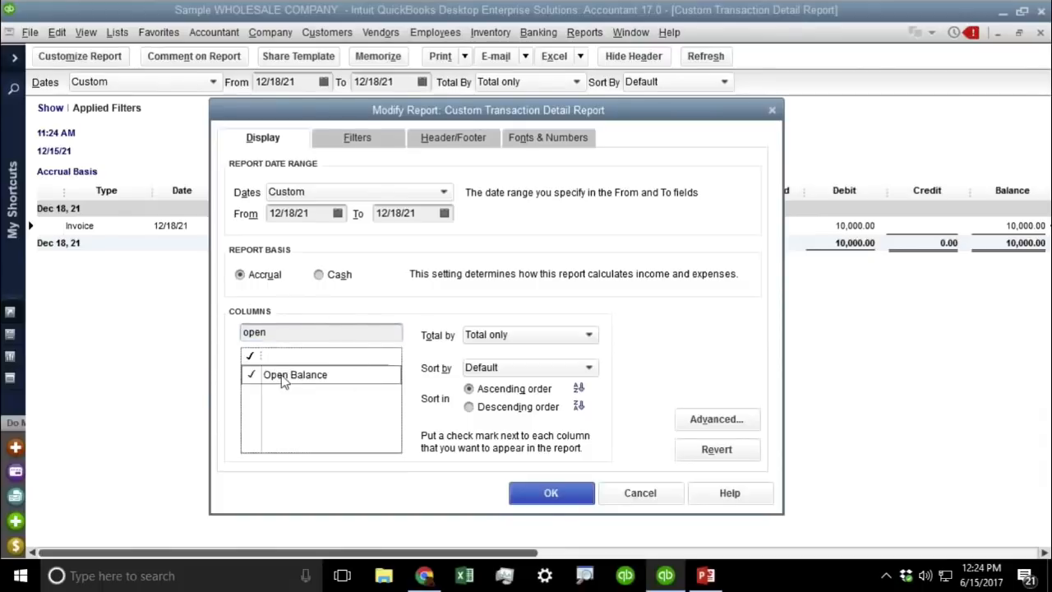
{"action": "left_click", "coordinate": [549, 494]}
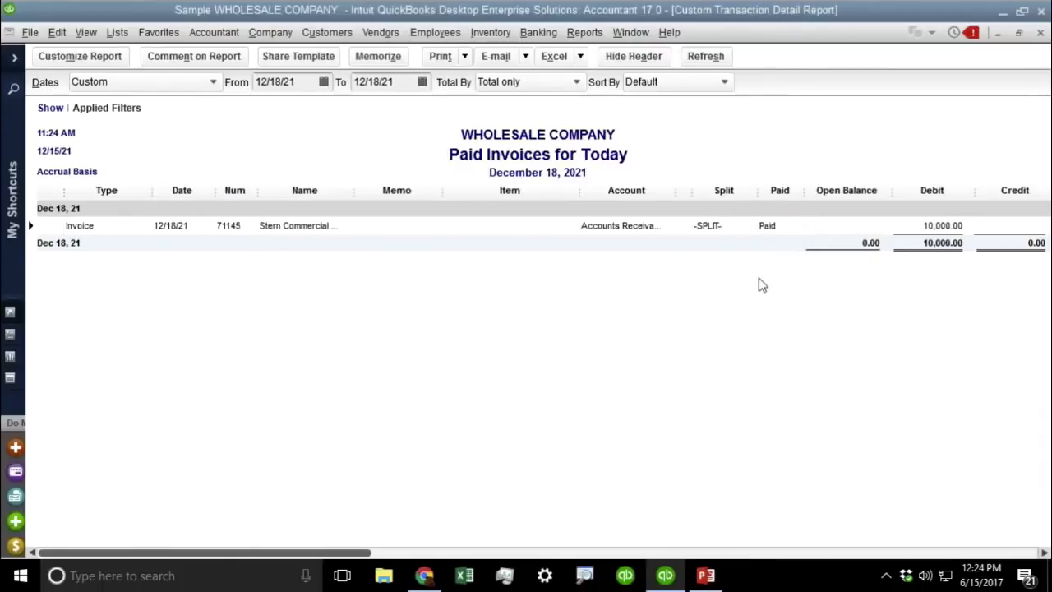
Narrow the report's Memo and Item columns and set the advanced Open Balance / Aging option to Report Date
{"action": "left_click_drag", "start_coordinate": [581, 193], "coordinate": [408, 192]}
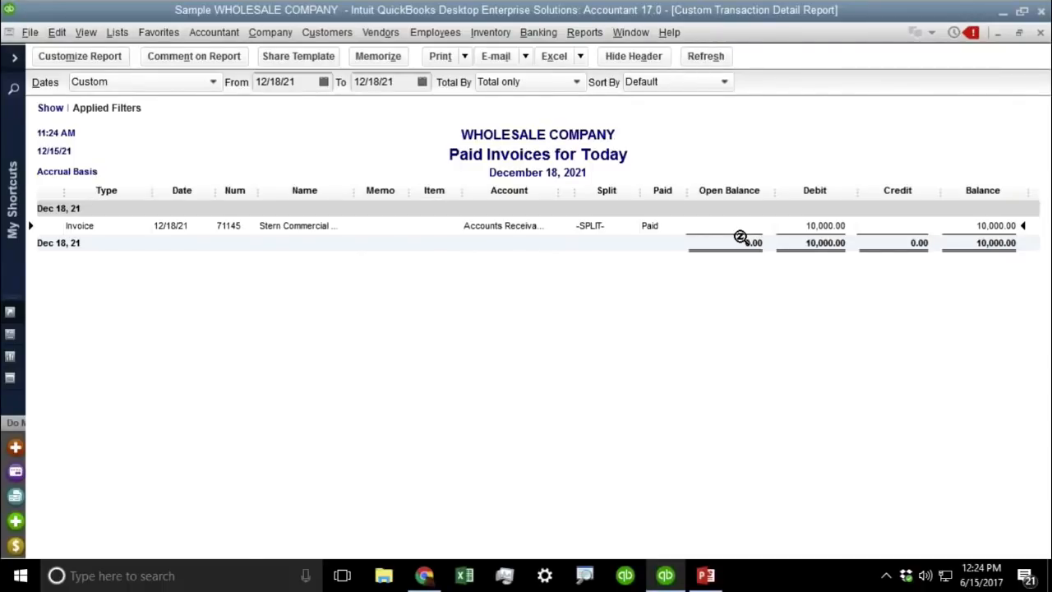
{"action": "left_click", "coordinate": [80, 59]}
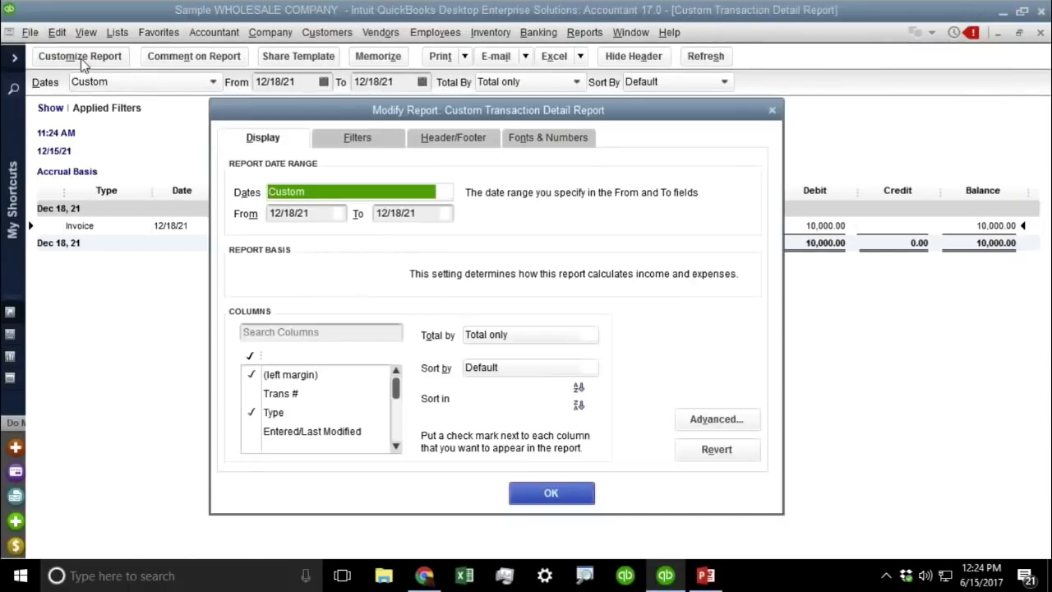
{"action": "left_click", "coordinate": [706, 420]}
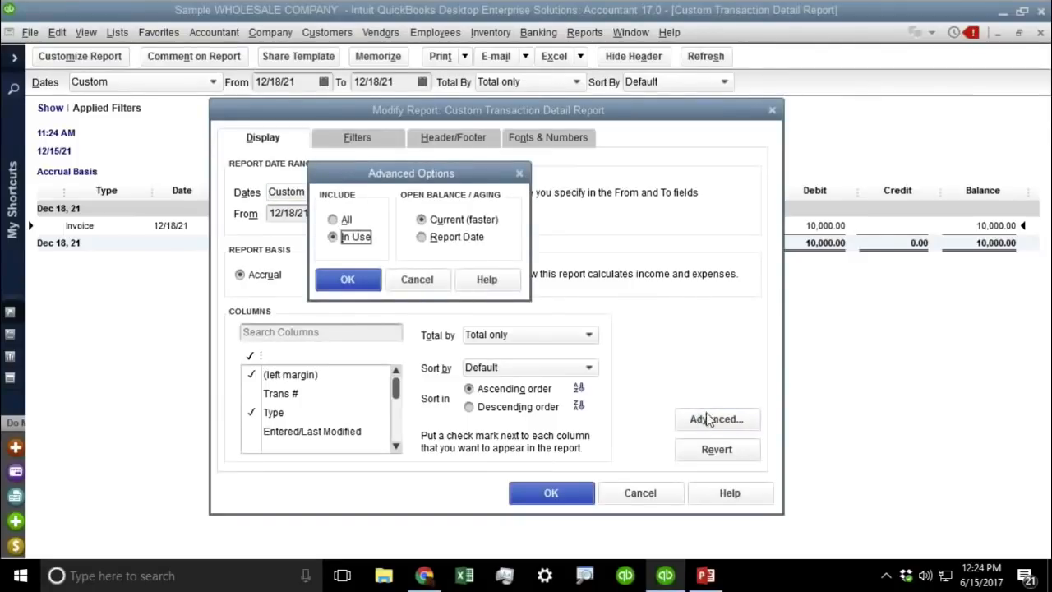
{"action": "left_click", "coordinate": [435, 247]}
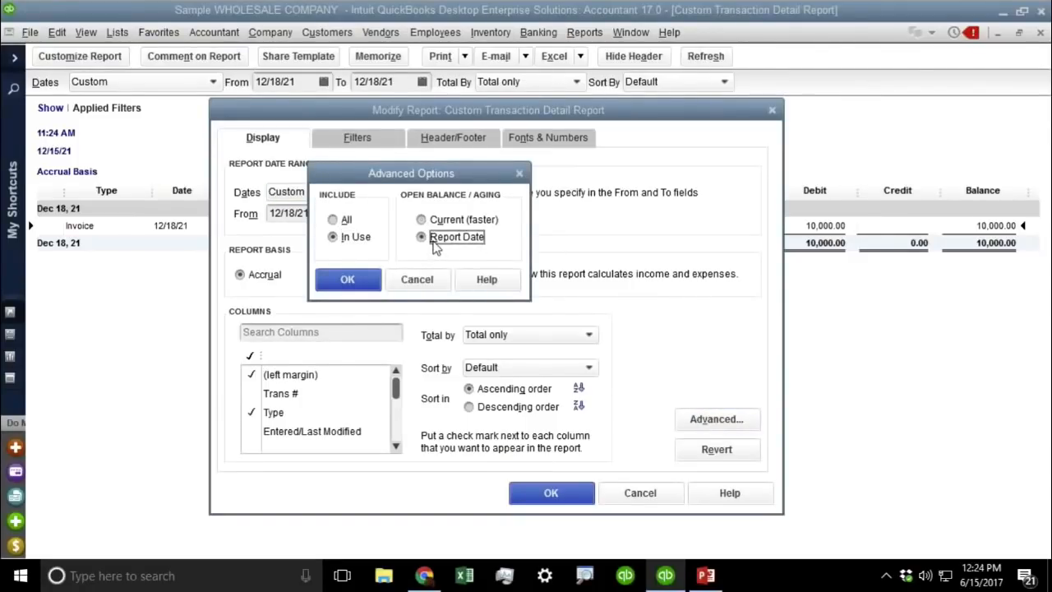
{"action": "left_click", "coordinate": [347, 280]}
Set the report's Paid Status filter to Either and apply the report changes
{"action": "left_click", "coordinate": [356, 140]}
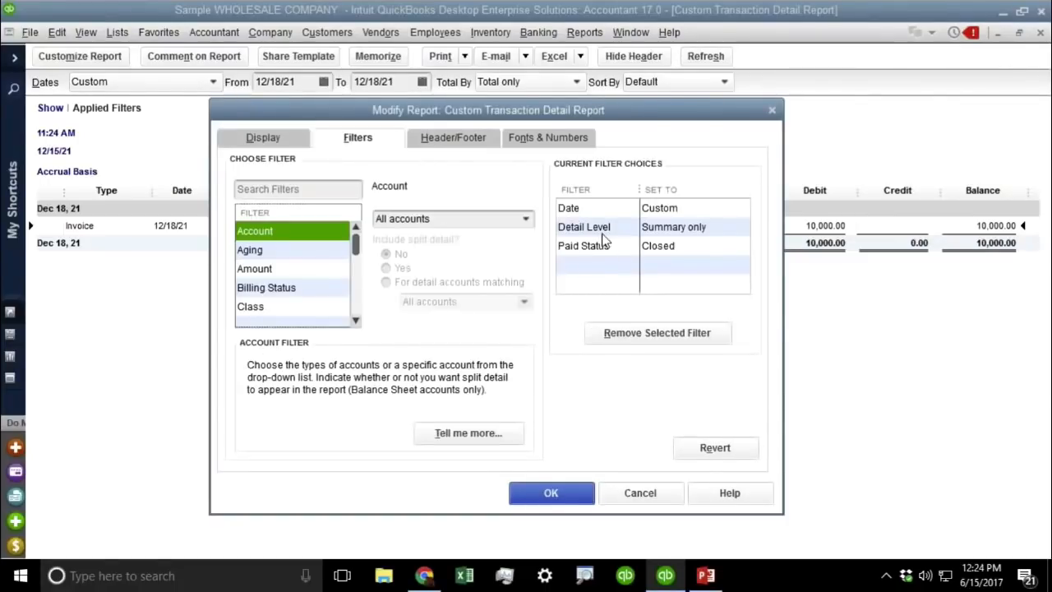
{"action": "left_click", "coordinate": [599, 245]}
{"action": "left_click", "coordinate": [384, 228]}
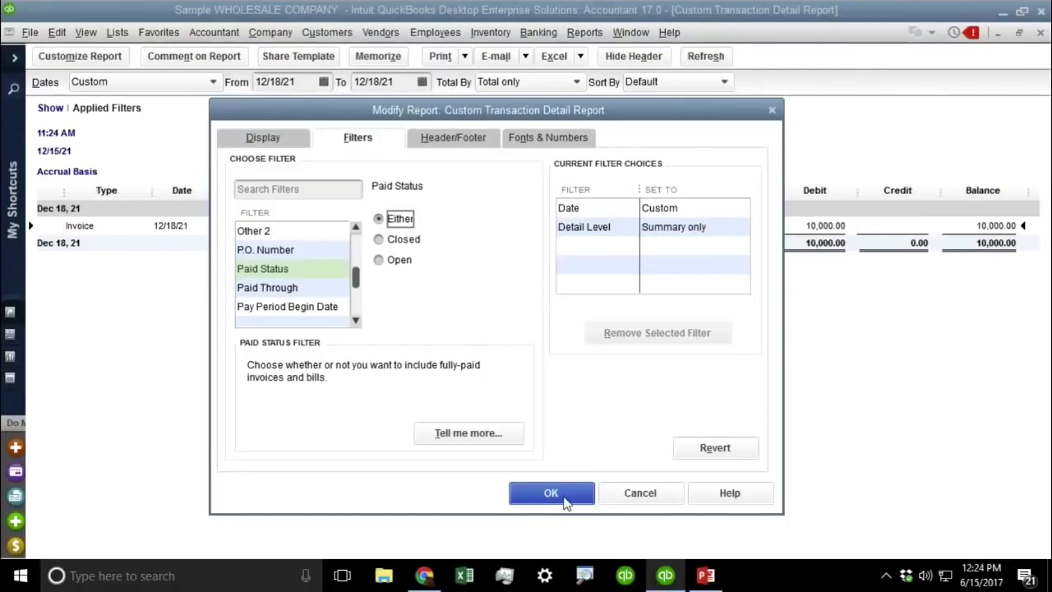
{"action": "left_click", "coordinate": [551, 493]}
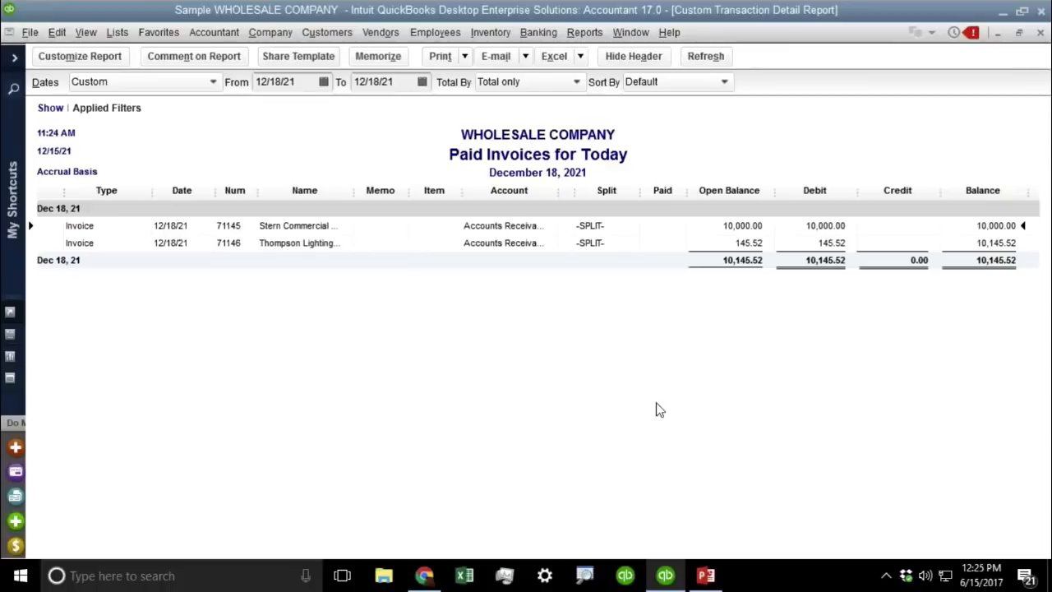
Open the payment from the Stern Commercial invoice's transaction history and date it 12/17/21
{"action": "double_click", "coordinate": [496, 226]}
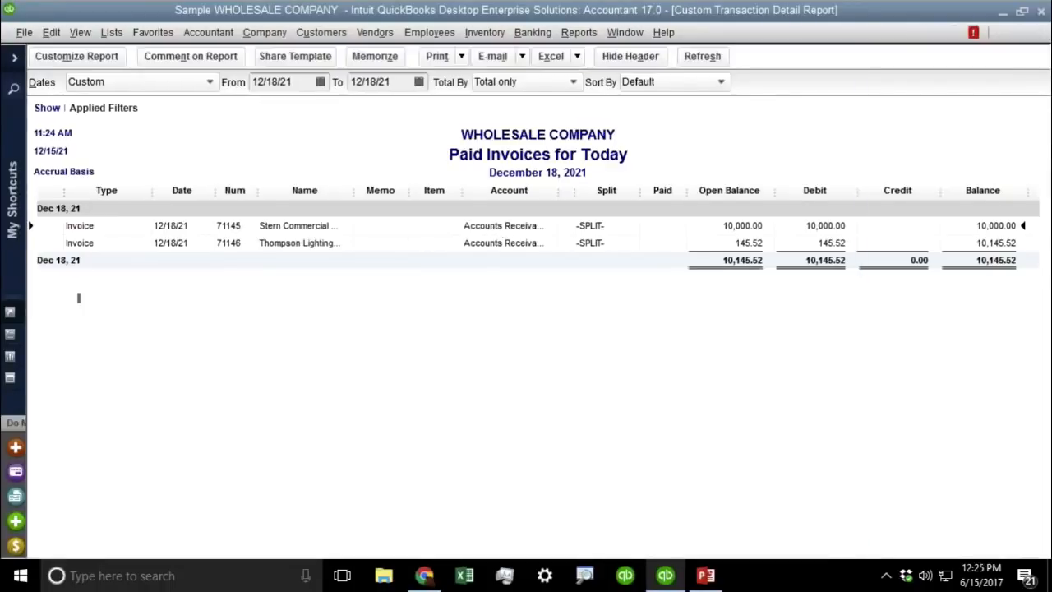
{"action": "key", "text": "ctrl+h"}
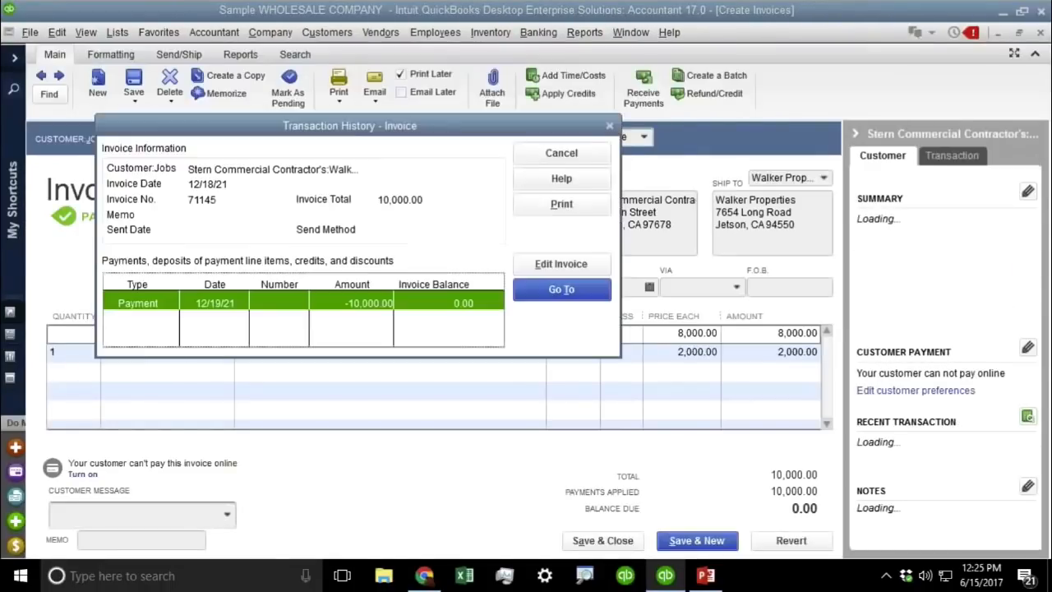
{"action": "double_click", "coordinate": [215, 304]}
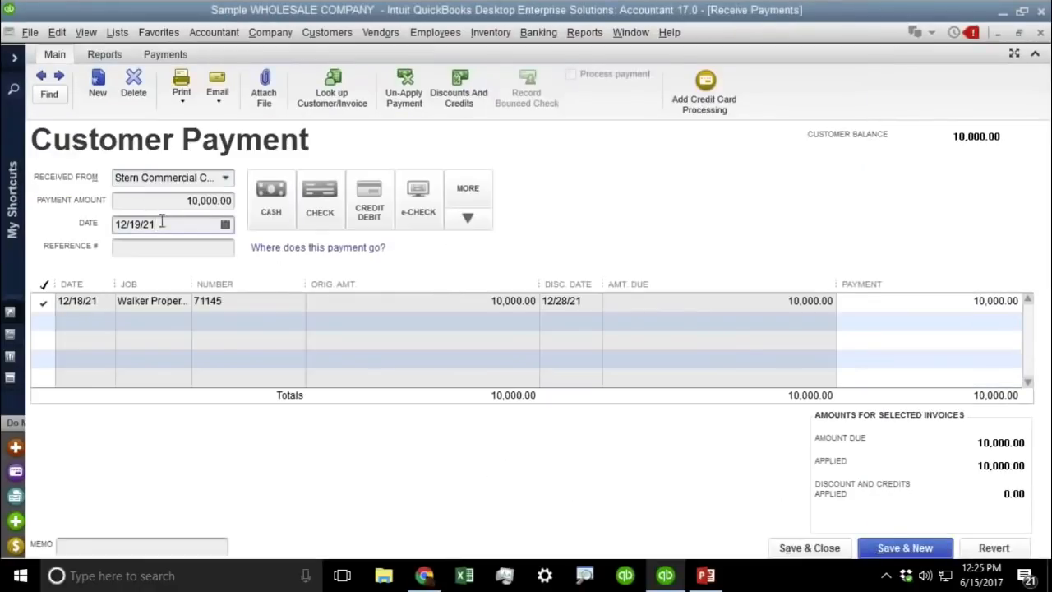
{"action": "key", "text": "minus"}
{"action": "key", "text": "minus"}
Set the customer payment's amount to 6,000.00
{"action": "left_click", "coordinate": [181, 197]}
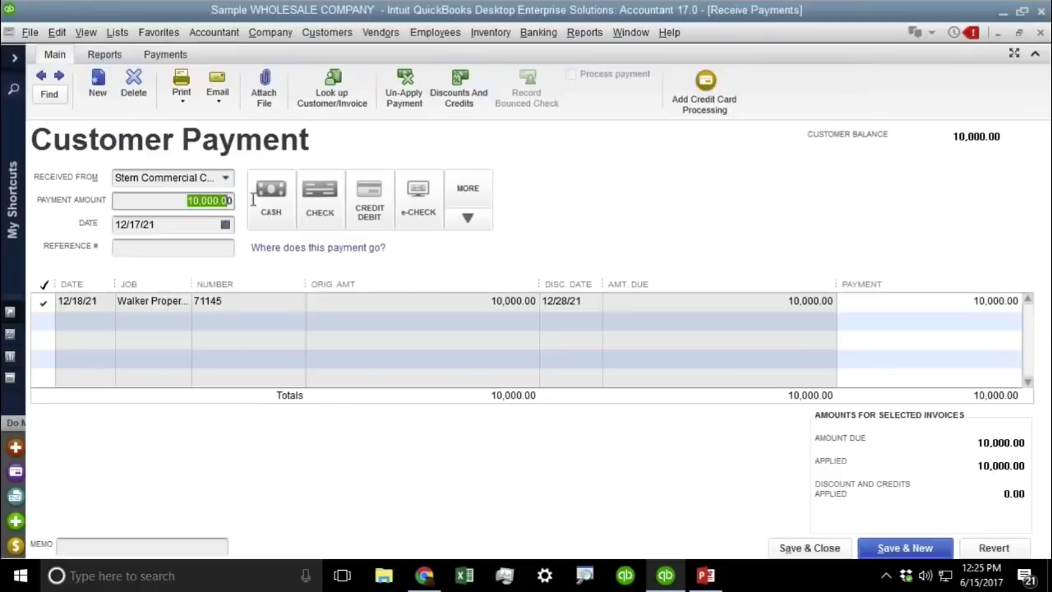
{"action": "type", "text": "60"}
{"action": "key", "text": "Tab"}
{"action": "key", "text": "shift+Tab"}
{"action": "type", "text": "6000"}
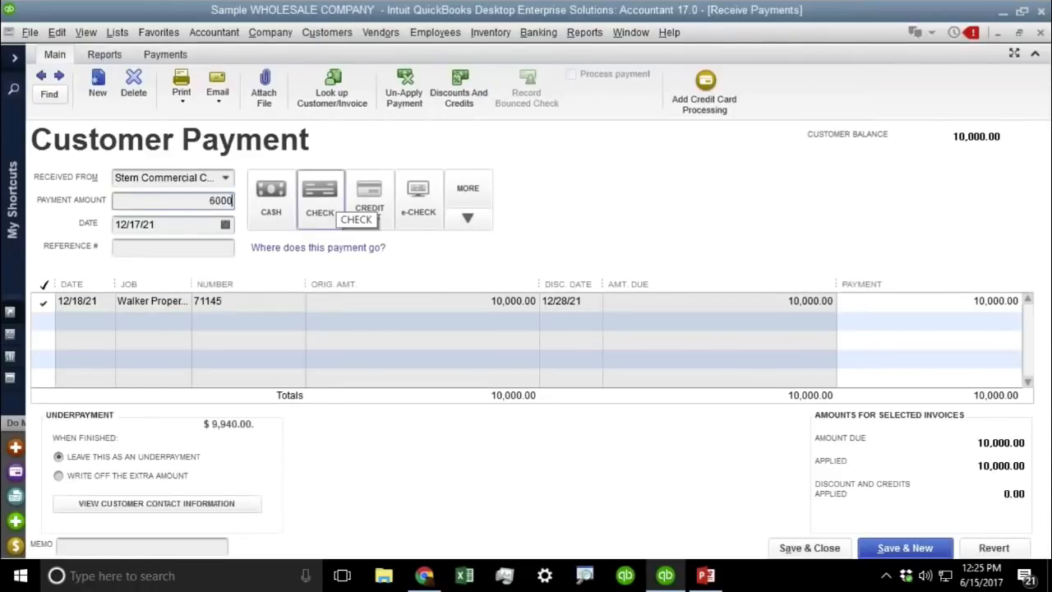
{"action": "key", "text": "Tab"}
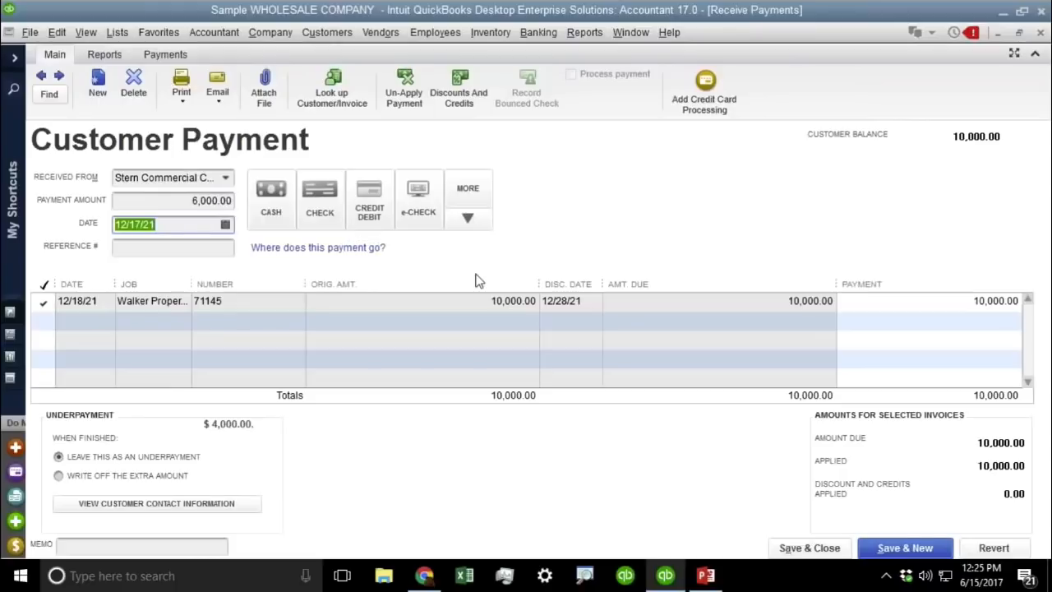
Set the payment applied to the 12/18/21 invoice line to 6,000.00, leaving the rest as an underpayment
{"action": "left_click_drag", "start_coordinate": [979, 303], "coordinate": [1019, 302]}
{"action": "type", "text": "60000"}
{"action": "key", "text": "Tab"}
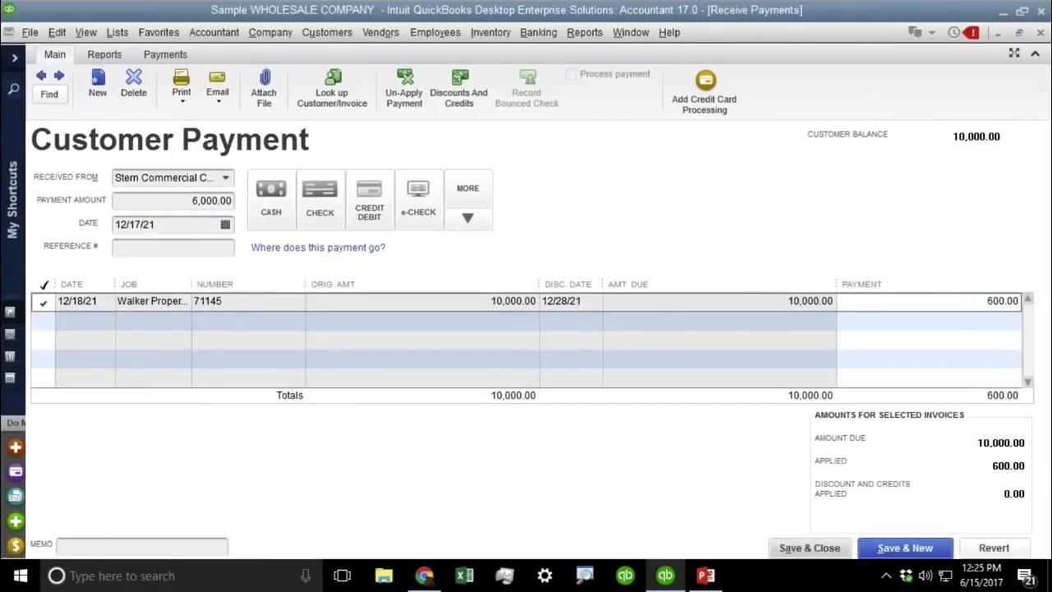
{"action": "left_click", "coordinate": [948, 302]}
{"action": "type", "text": "600000"}
{"action": "key", "text": "BackSpace"}
{"action": "key", "text": "BackSpace"}
{"action": "type", "text": ".00"}
{"action": "key", "text": "Tab"}
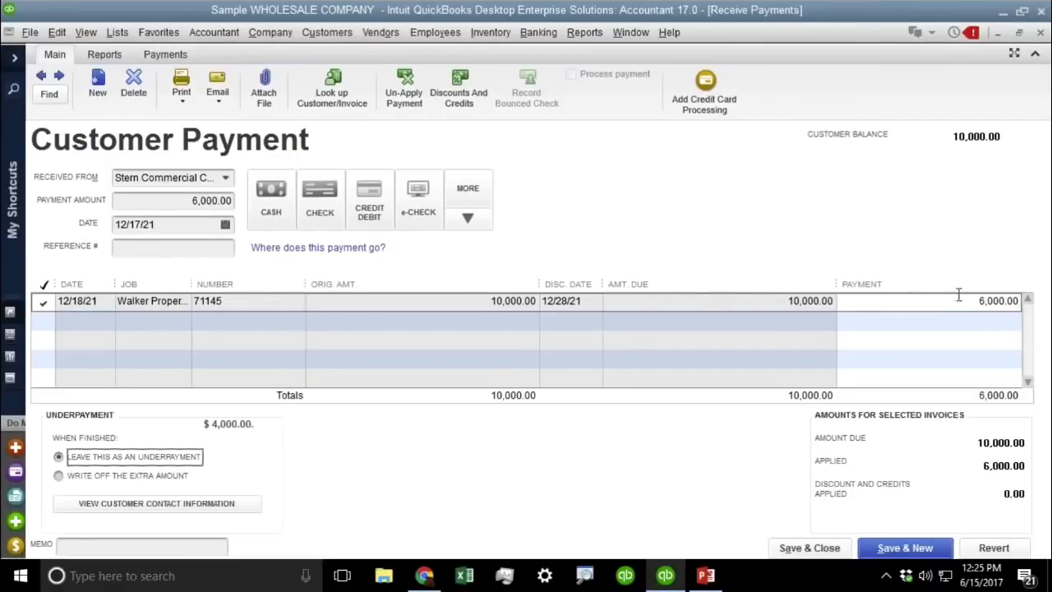
Save and close the payment, accepting the change to its applied invoices, and save and close the invoice
{"action": "left_click", "coordinate": [795, 552]}
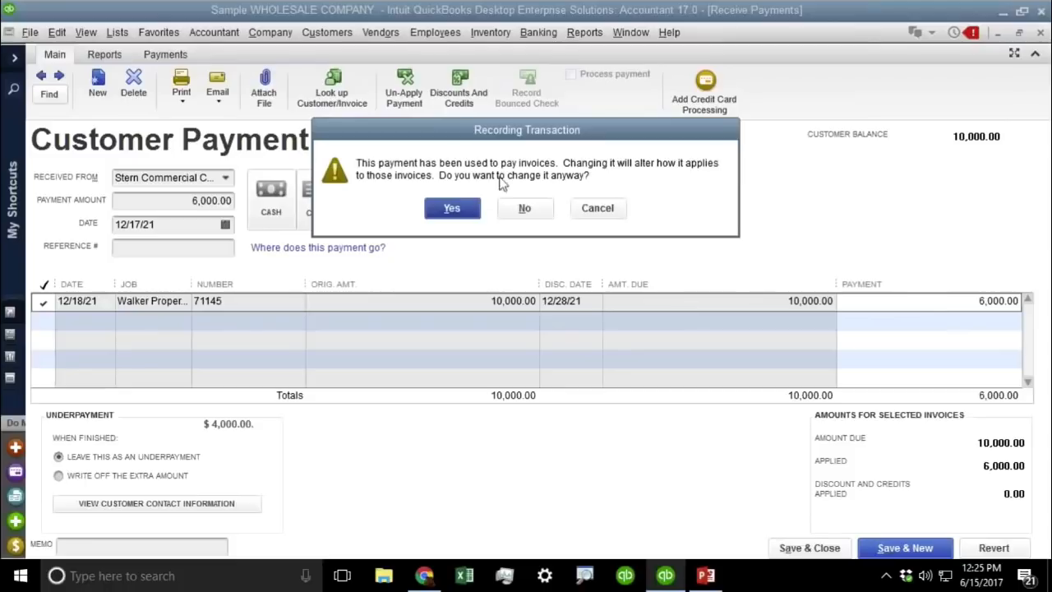
{"action": "left_click", "coordinate": [451, 207]}
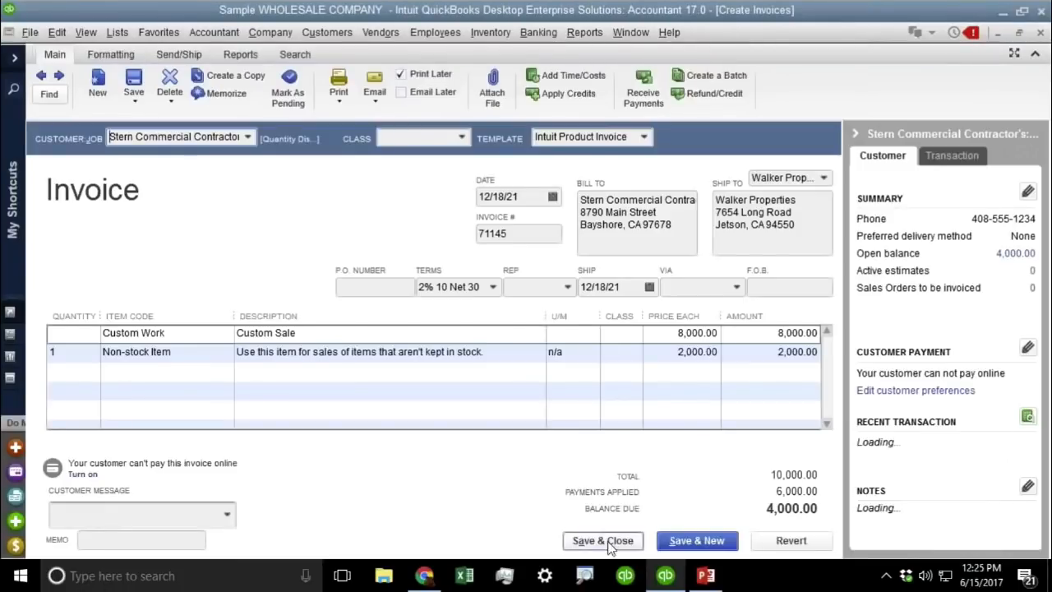
{"action": "left_click", "coordinate": [588, 540]}
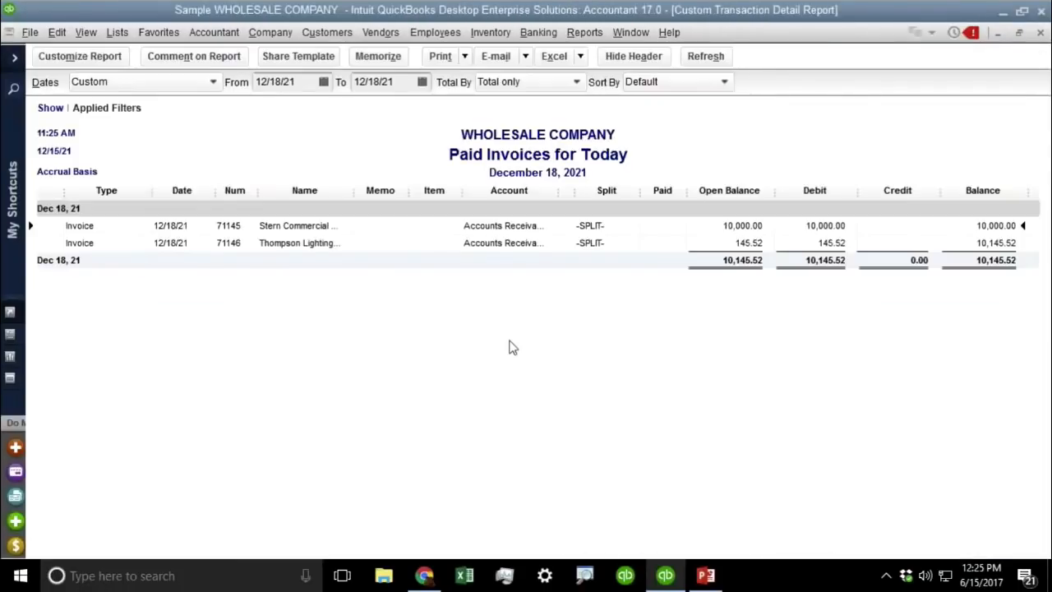
Switch the report's advanced Open Balance / Aging option to Current (faster) and apply it
{"action": "left_click", "coordinate": [62, 56]}
{"action": "left_click", "coordinate": [705, 422]}
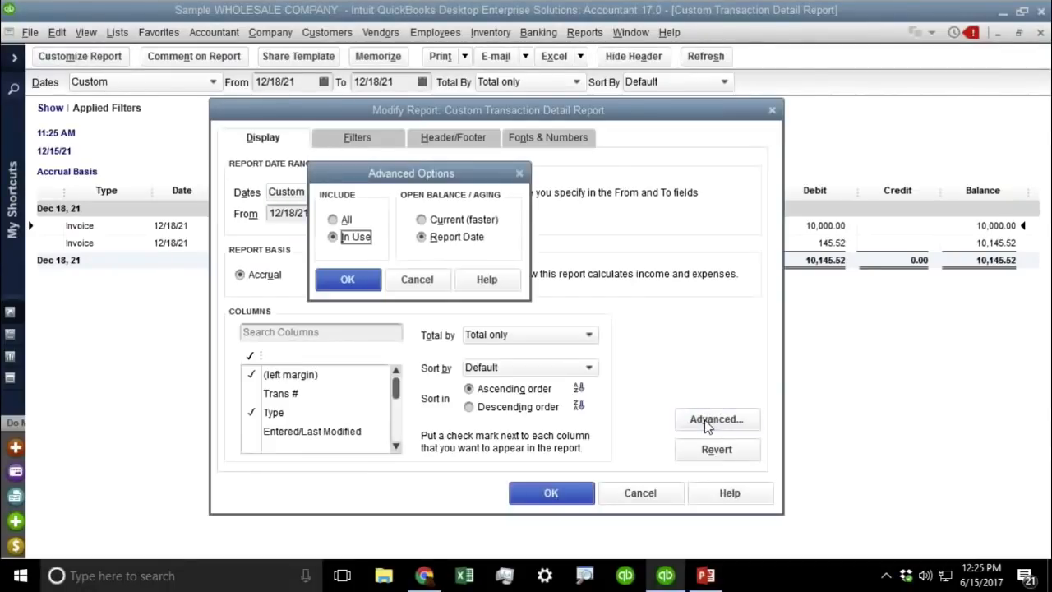
{"action": "left_click", "coordinate": [442, 222]}
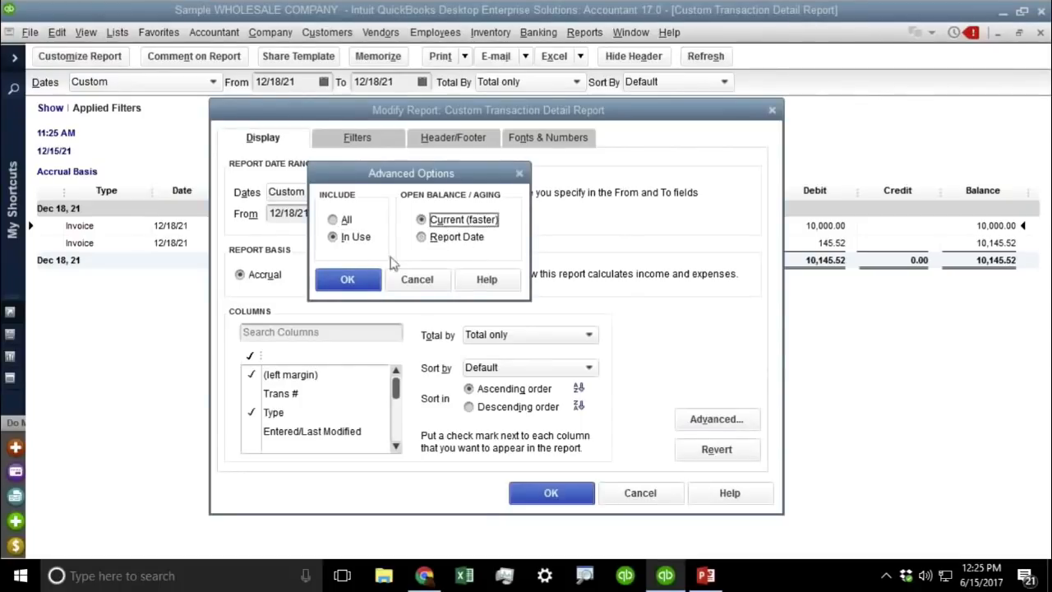
{"action": "left_click", "coordinate": [351, 280]}
{"action": "left_click", "coordinate": [549, 493]}
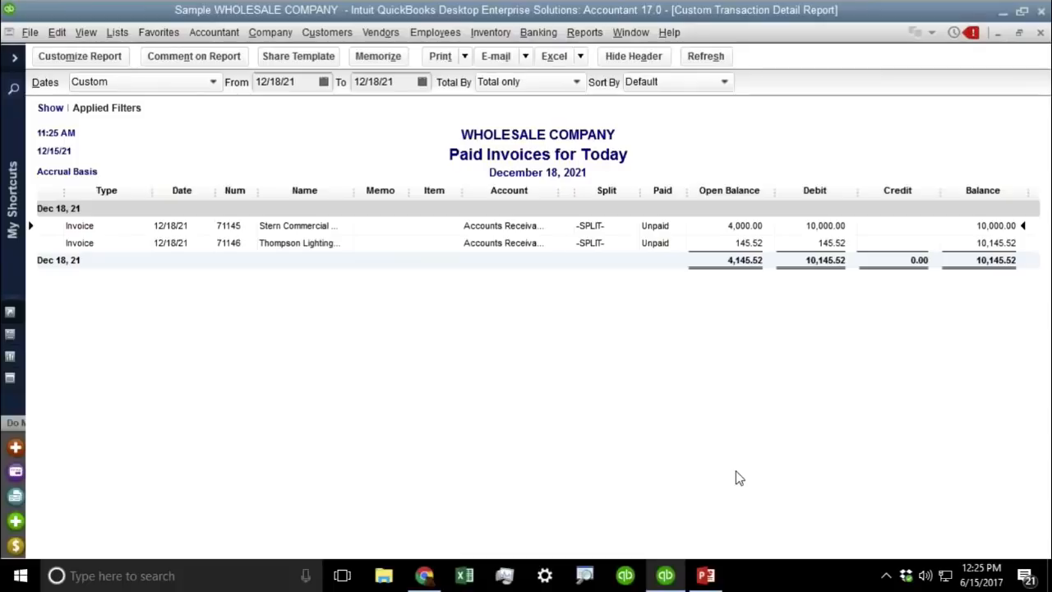
Change the report title to "Open Balance On Invoices as of Today" and apply it
{"action": "left_click", "coordinate": [65, 58]}
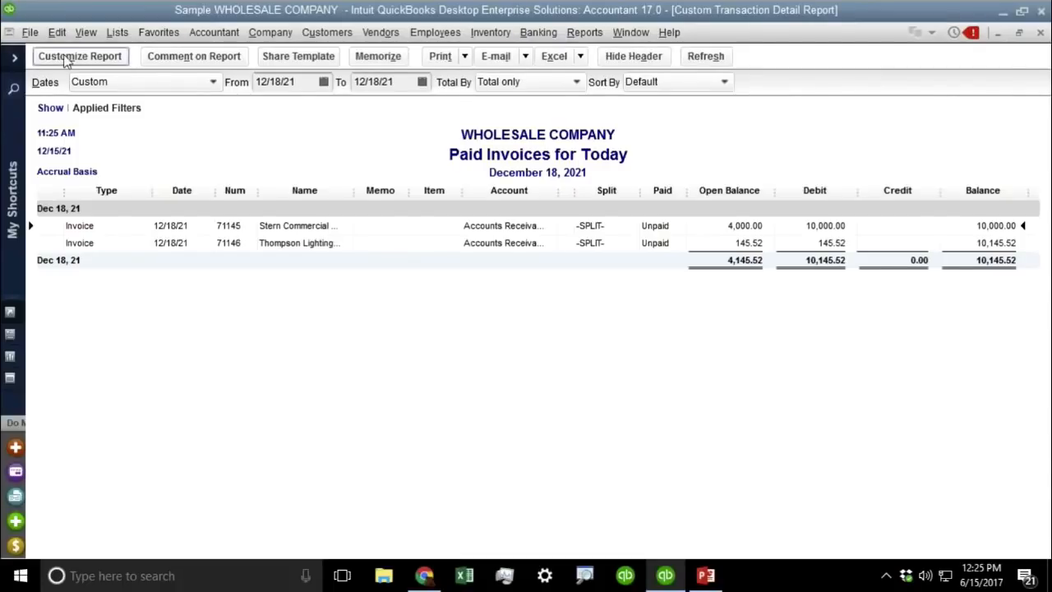
{"action": "left_click", "coordinate": [531, 141]}
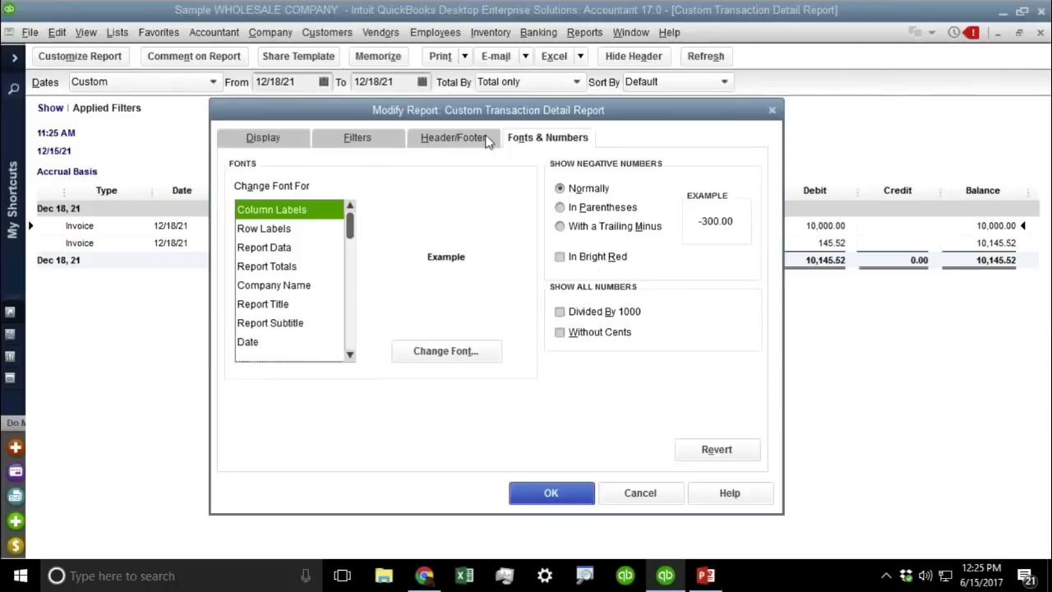
{"action": "left_click", "coordinate": [468, 139]}
{"action": "left_click", "coordinate": [446, 215]}
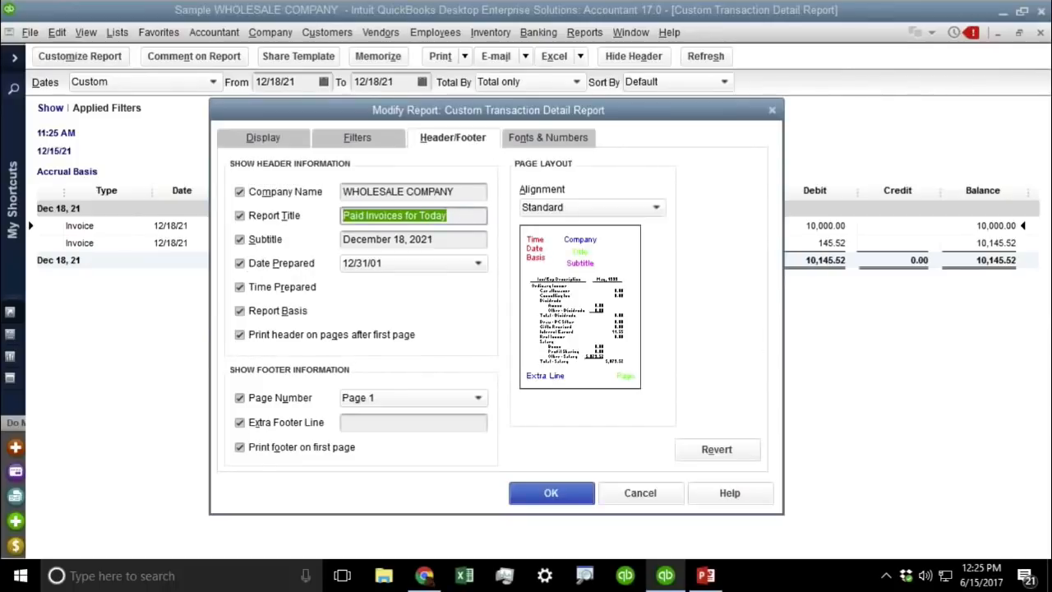
{"action": "type", "text": "Open Balance "}
{"action": "type", "text": "On Invoices"}
{"action": "type", "text": " as o"}
{"action": "type", "text": "f Today"}
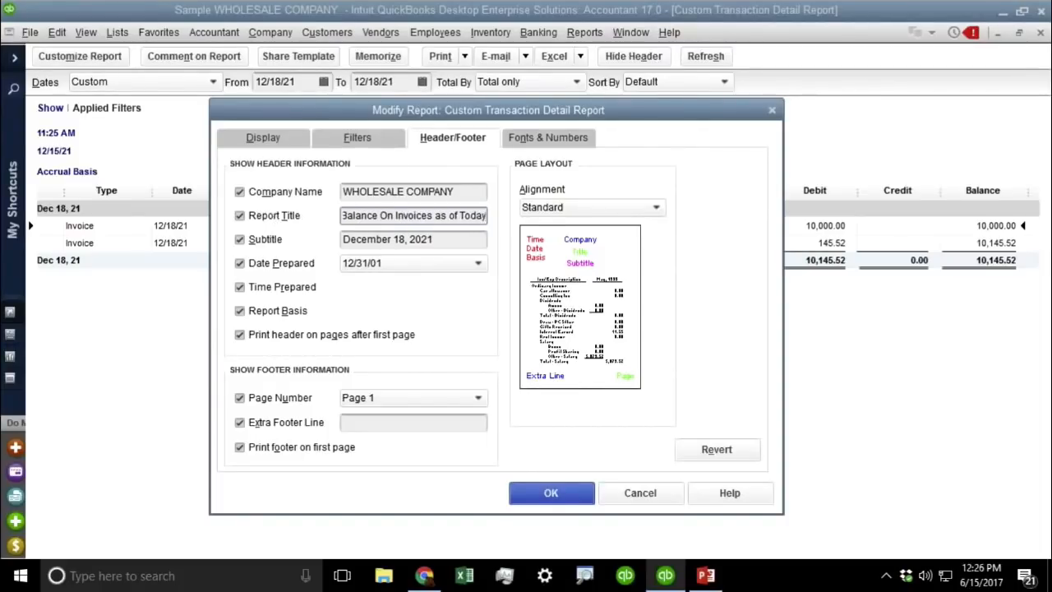
{"action": "left_click", "coordinate": [544, 490]}
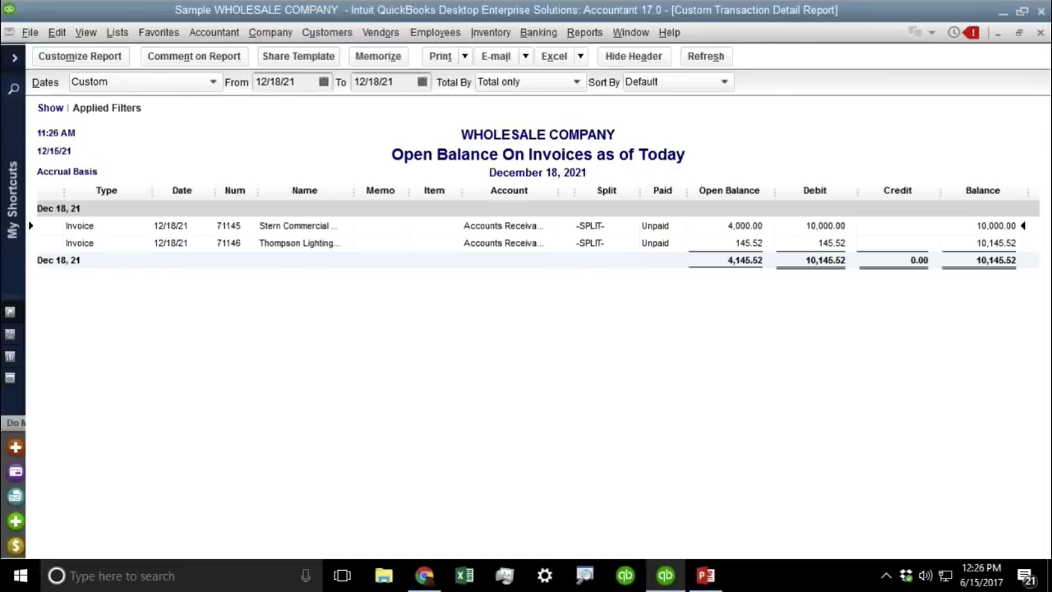
Collapse the Debit, Credit and Balance columns so they no longer appear in the report
{"action": "left_click_drag", "start_coordinate": [857, 190], "coordinate": [772, 195]}
{"action": "left_click_drag", "start_coordinate": [898, 190], "coordinate": [810, 197]}
{"action": "left_click_drag", "start_coordinate": [936, 192], "coordinate": [850, 205]}
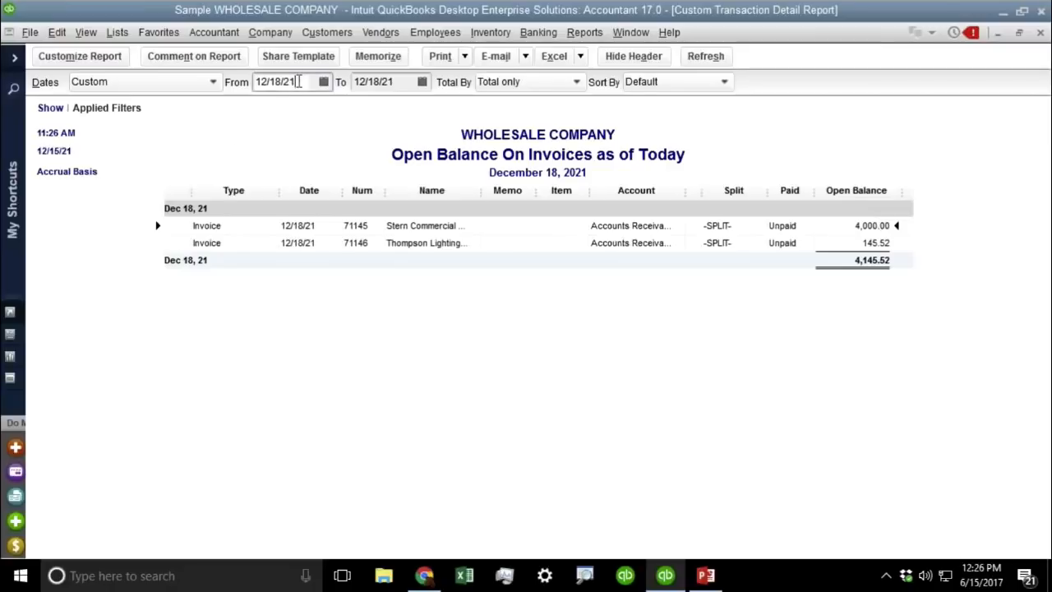
Set the report's From date to 01/01/13 and refresh the report
{"action": "key", "text": "y"}
{"action": "key", "text": "y"}
{"action": "key", "text": "y"}
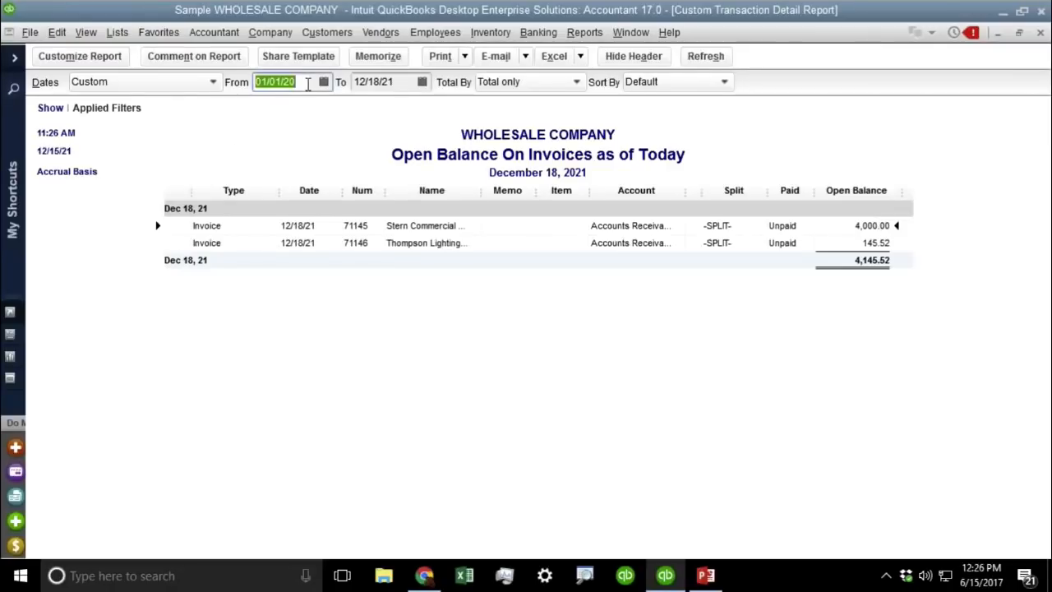
{"action": "key", "text": "y"}
{"action": "key", "text": "y"}
{"action": "left_click", "coordinate": [708, 57]}
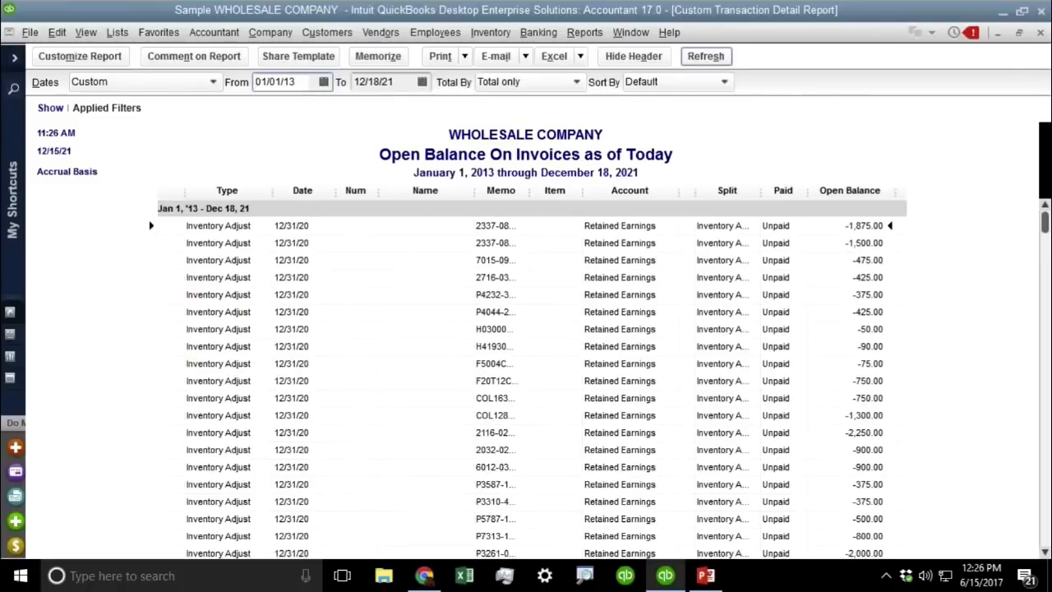
Add a TransactionType filter set to Invoice in the report's customization
{"action": "left_click", "coordinate": [108, 59]}
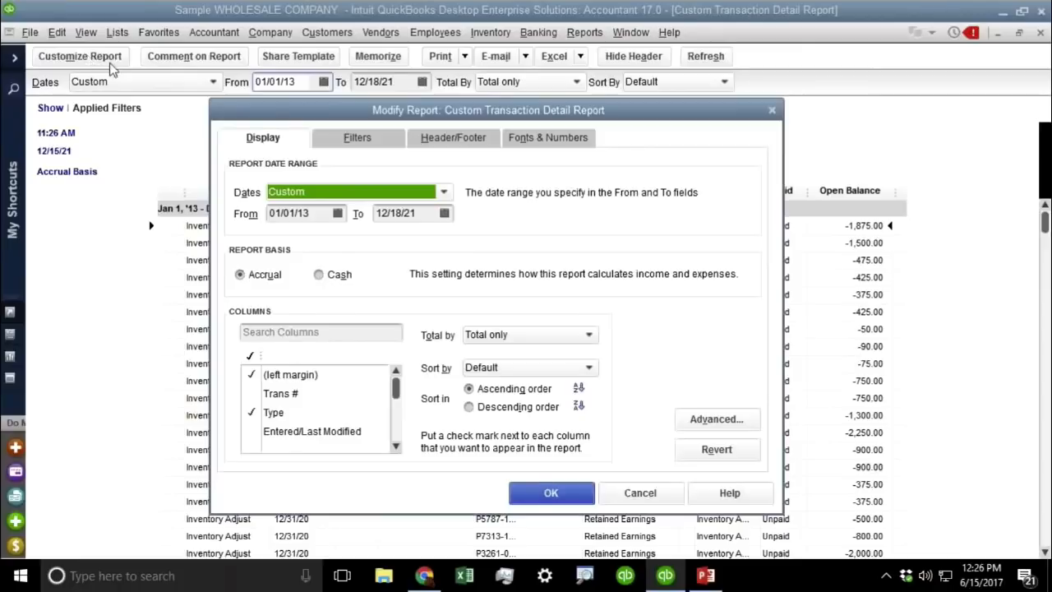
{"action": "left_click", "coordinate": [374, 140]}
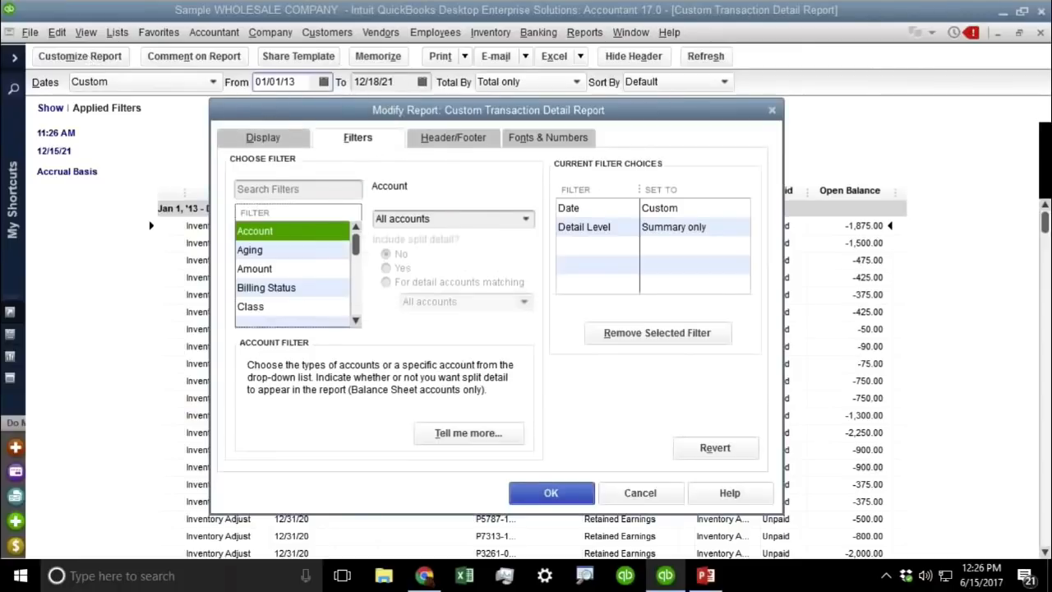
{"action": "left_click", "coordinate": [273, 271]}
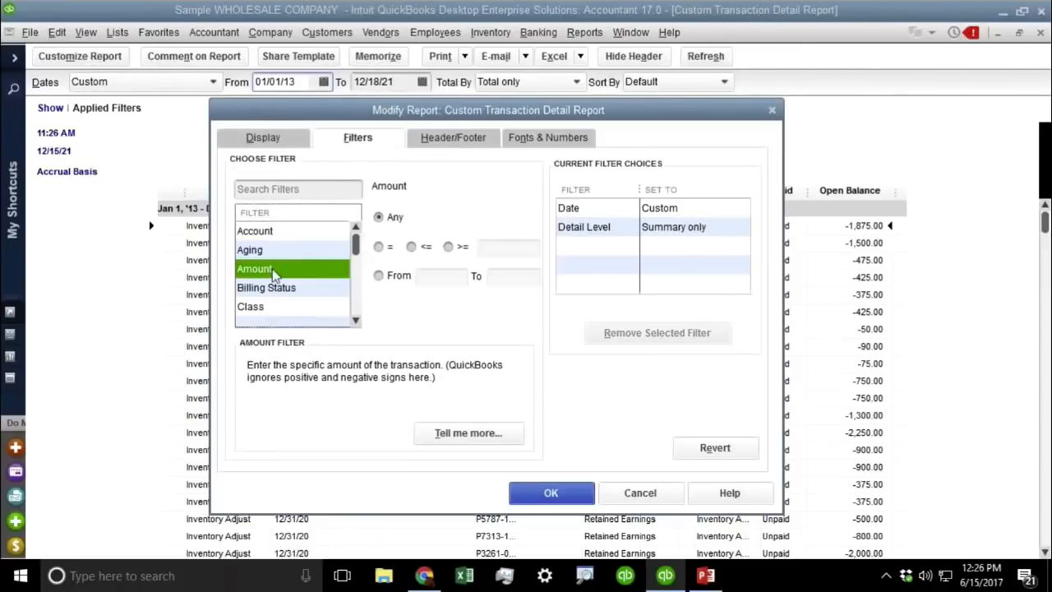
{"action": "scroll", "coordinate": [275, 274], "scroll_direction": "down", "scroll_amount": 5}
{"action": "left_click", "coordinate": [275, 271]}
{"action": "left_click", "coordinate": [281, 305]}
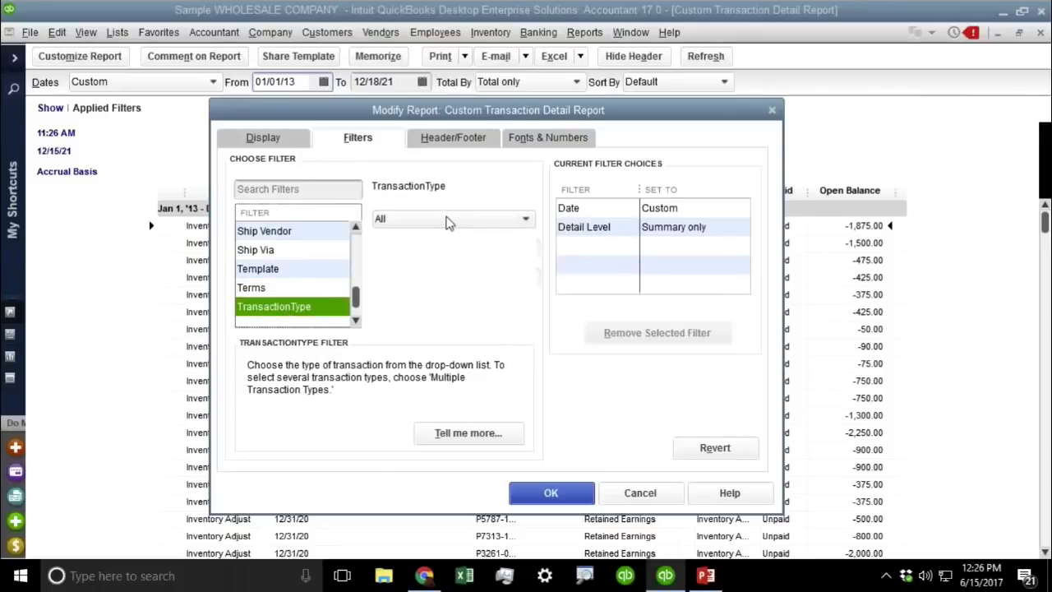
{"action": "left_click", "coordinate": [448, 219]}
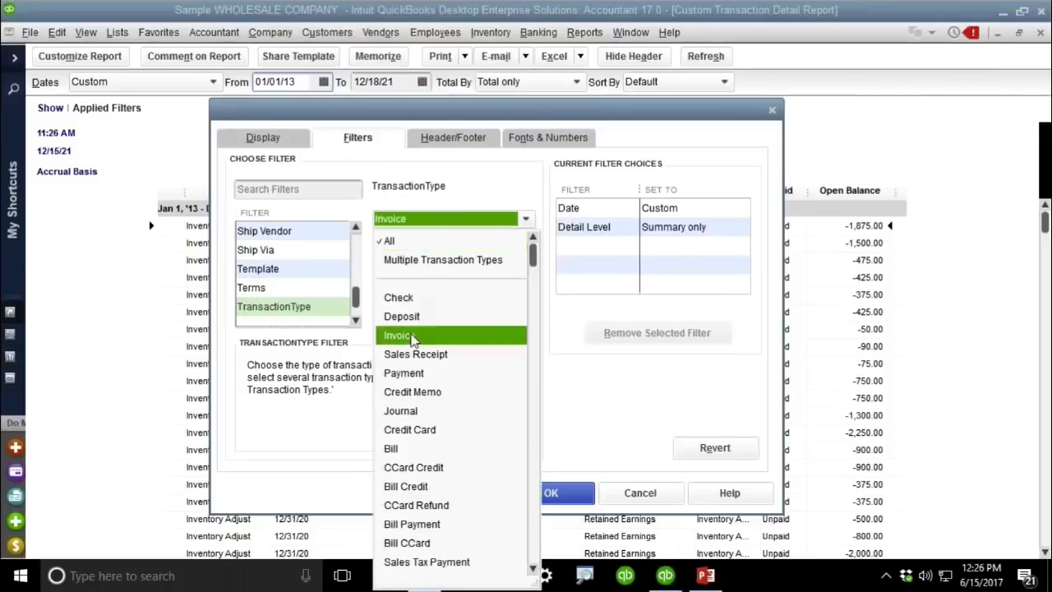
{"action": "left_click", "coordinate": [411, 337]}
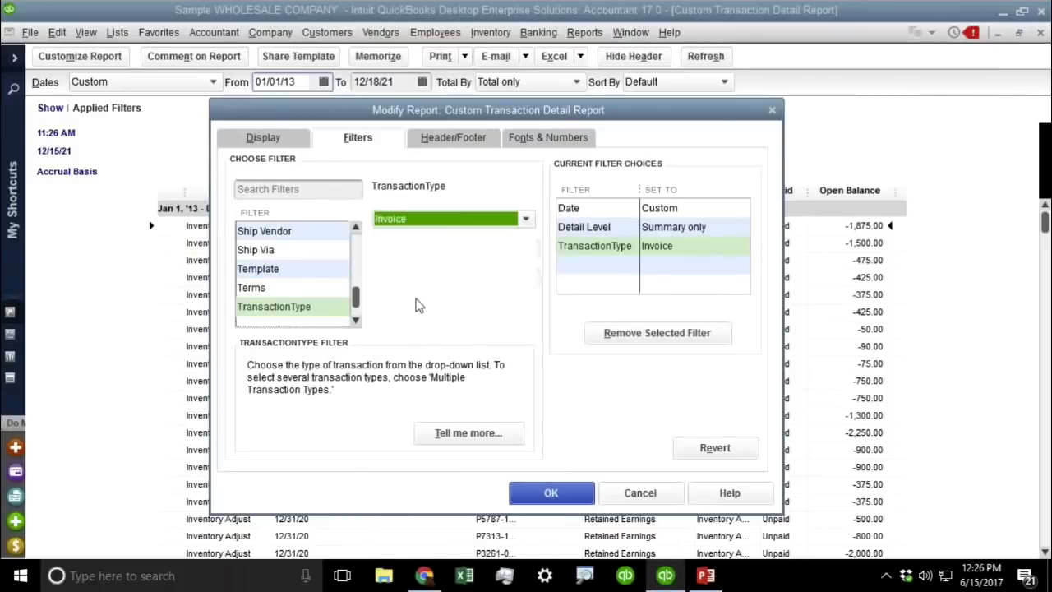
Add a Paid Status filter set to Open and apply the customization to the report
{"action": "left_click", "coordinate": [261, 190]}
{"action": "type", "text": "paid"}
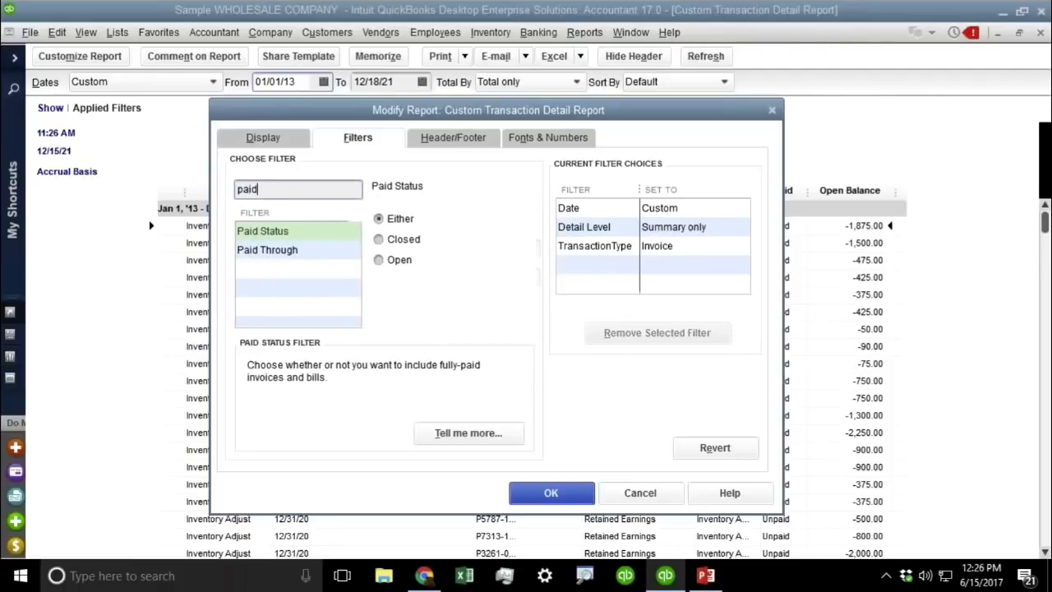
{"action": "left_click", "coordinate": [379, 260]}
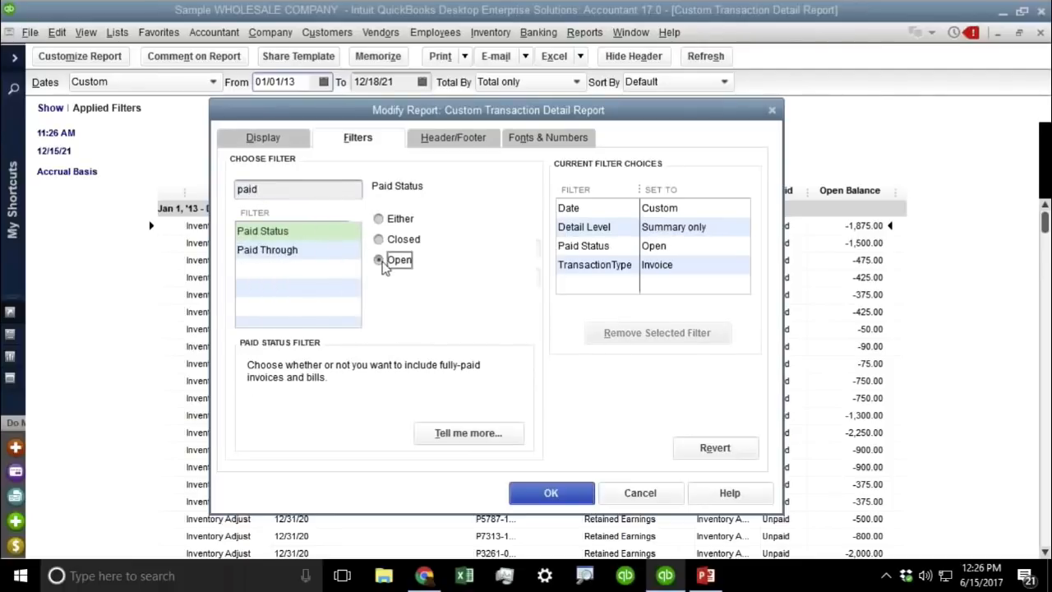
{"action": "left_click", "coordinate": [550, 492]}
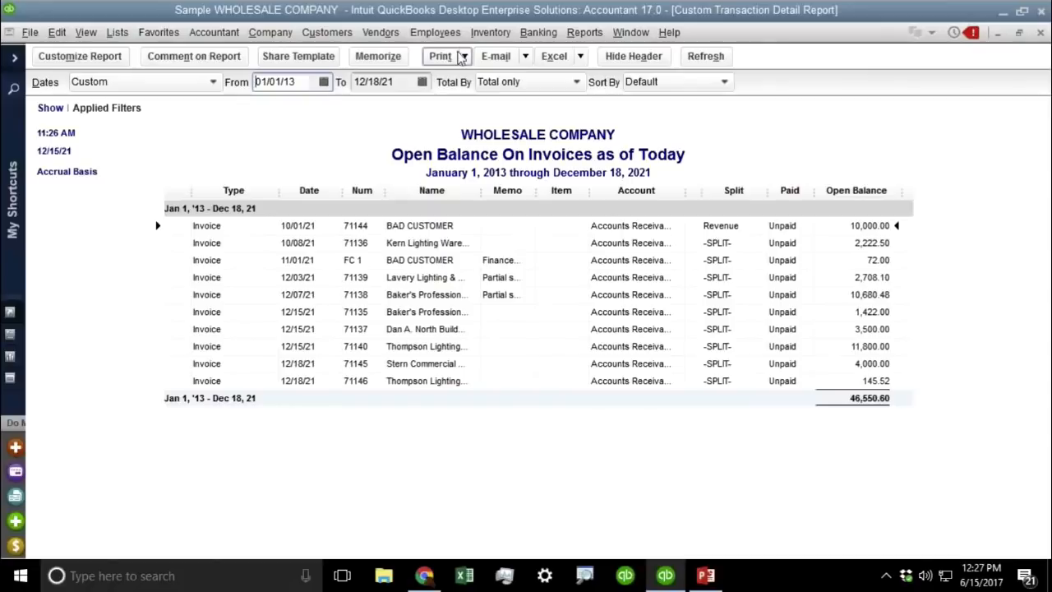
Preview the report's printout, and leave printing without sending anything to the printer
{"action": "left_click", "coordinate": [460, 56]}
{"action": "left_click", "coordinate": [456, 73]}
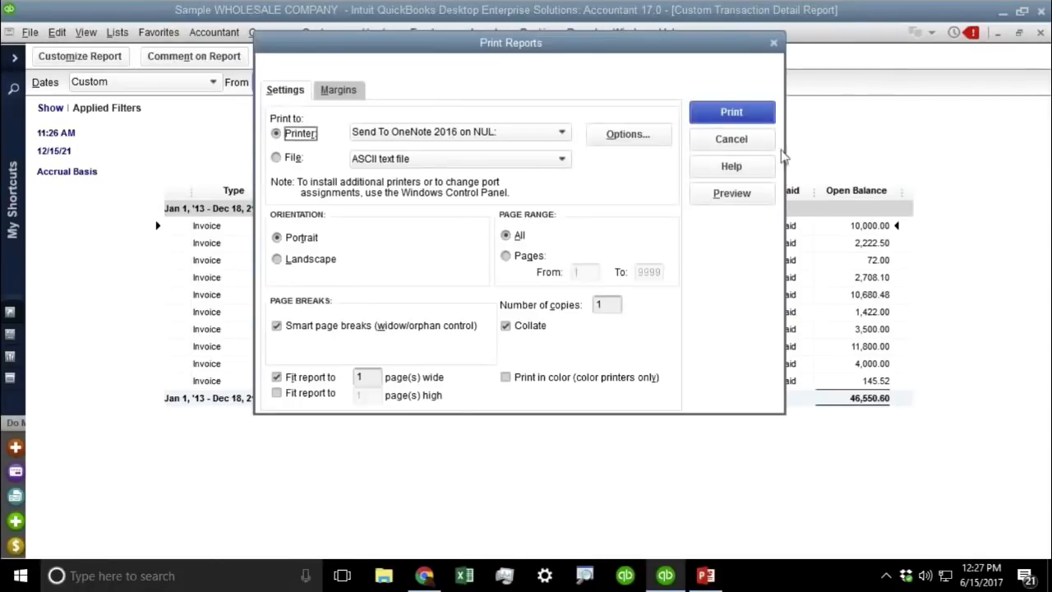
{"action": "left_click", "coordinate": [744, 197]}
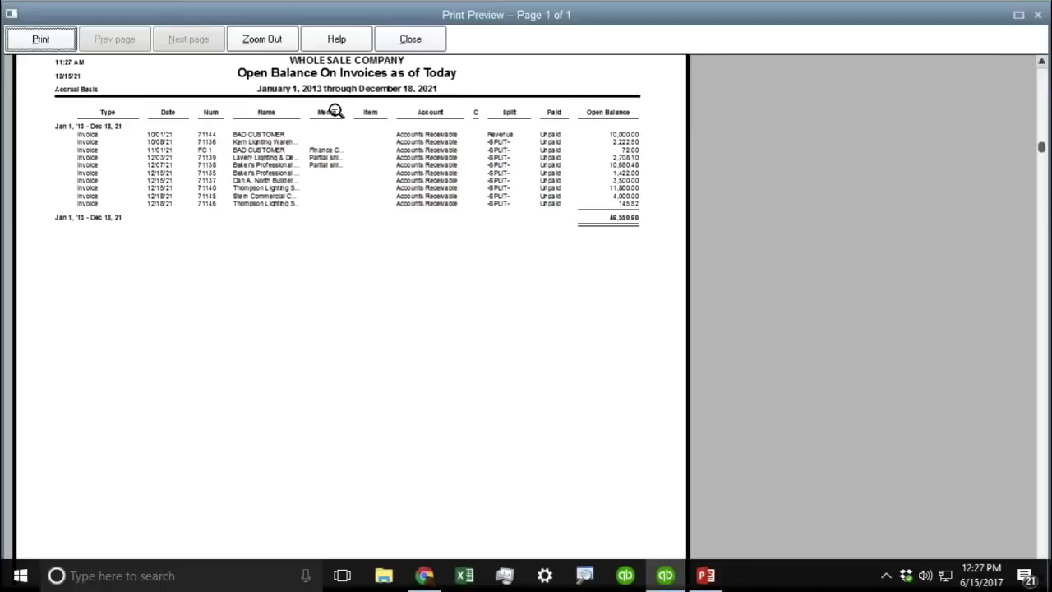
{"action": "left_click", "coordinate": [410, 40]}
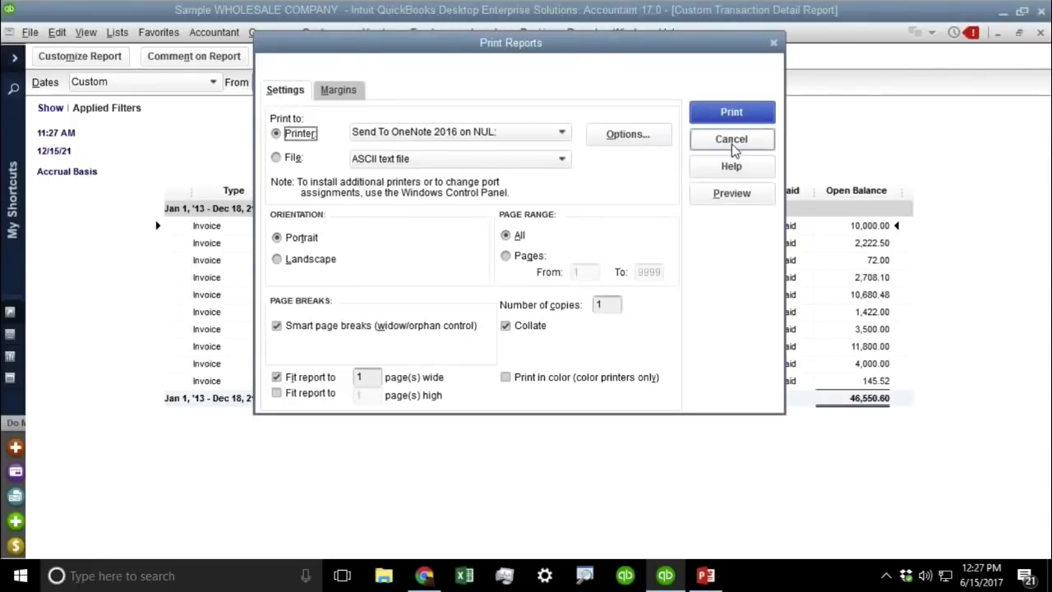
{"action": "left_click", "coordinate": [731, 140]}
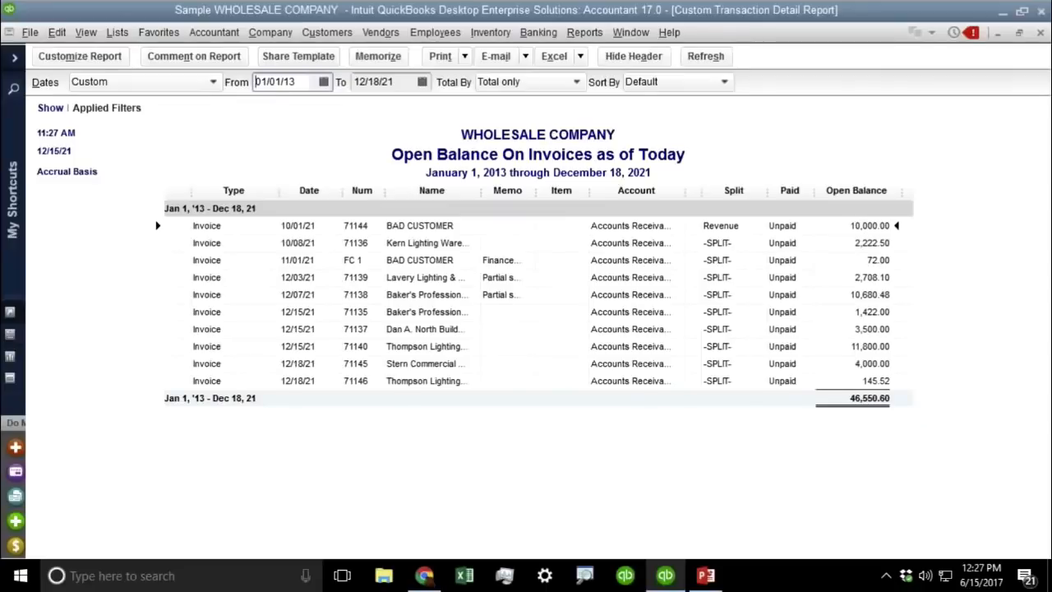
Show the applied filters above the report and preview both pages of its printout without printing
{"action": "left_click", "coordinate": [50, 108]}
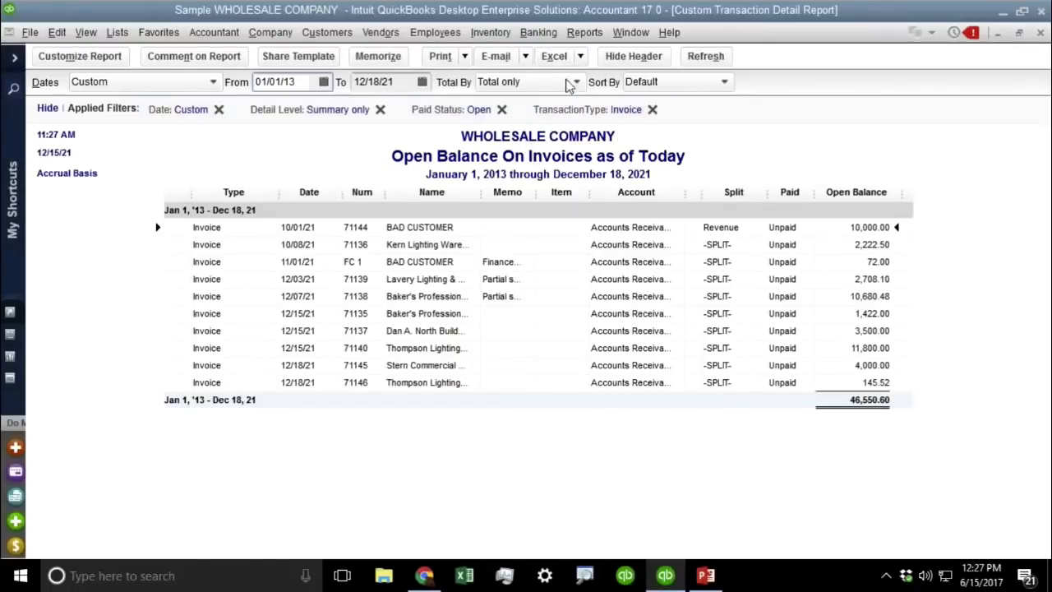
{"action": "left_click", "coordinate": [442, 56]}
{"action": "left_click", "coordinate": [450, 76]}
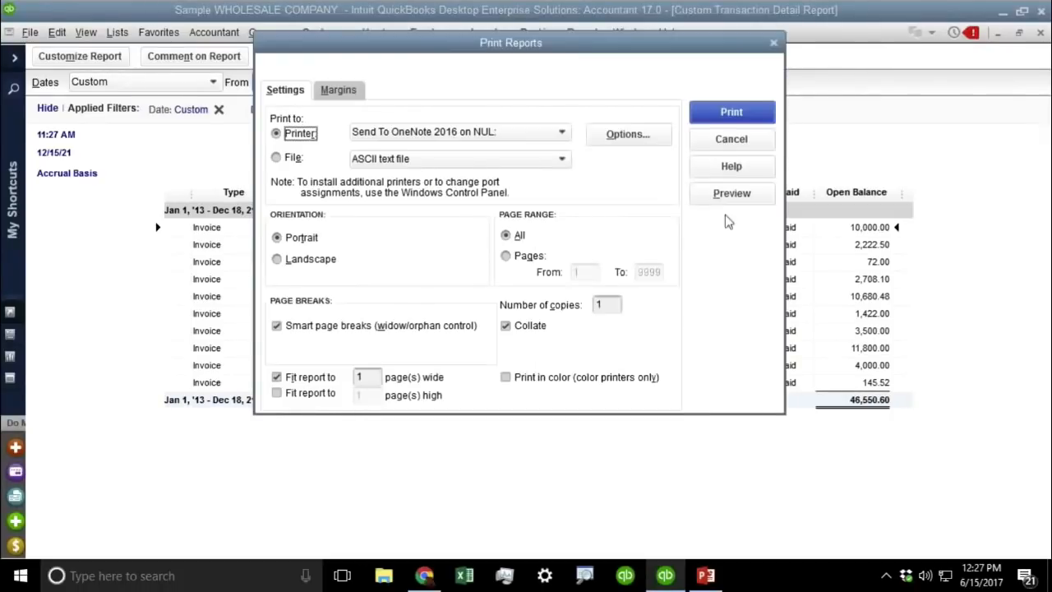
{"action": "left_click", "coordinate": [729, 224]}
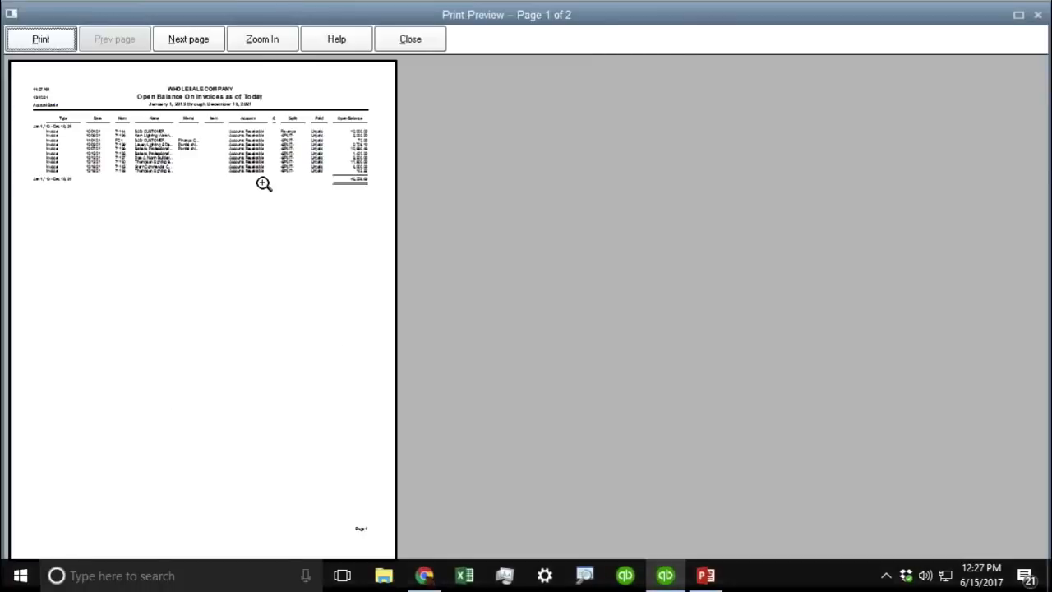
{"action": "left_click", "coordinate": [263, 177]}
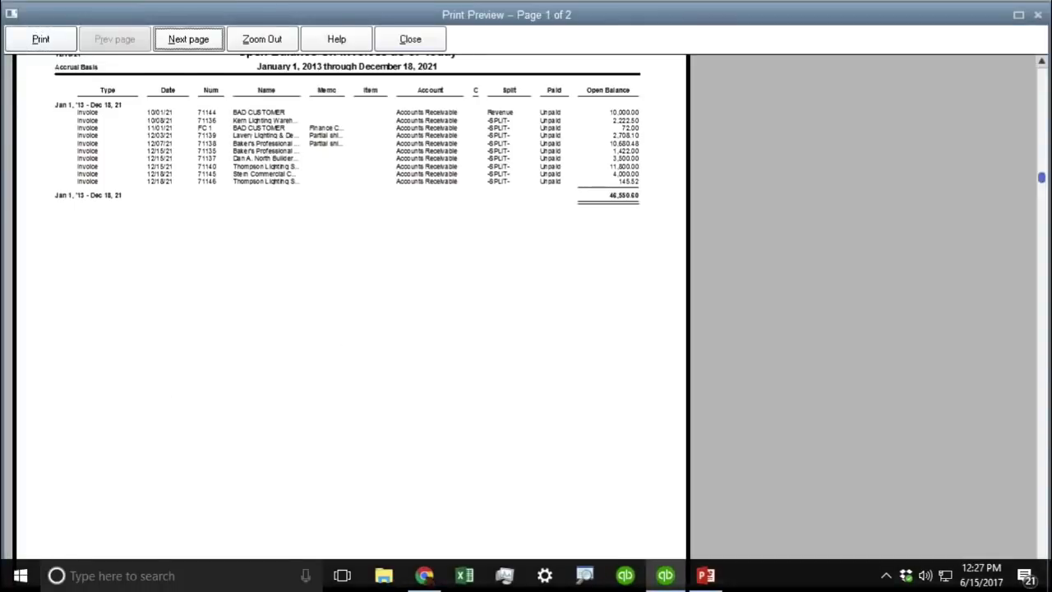
{"action": "scroll", "coordinate": [542, 148], "scroll_direction": "up", "scroll_amount": 2}
{"action": "left_click", "coordinate": [189, 42]}
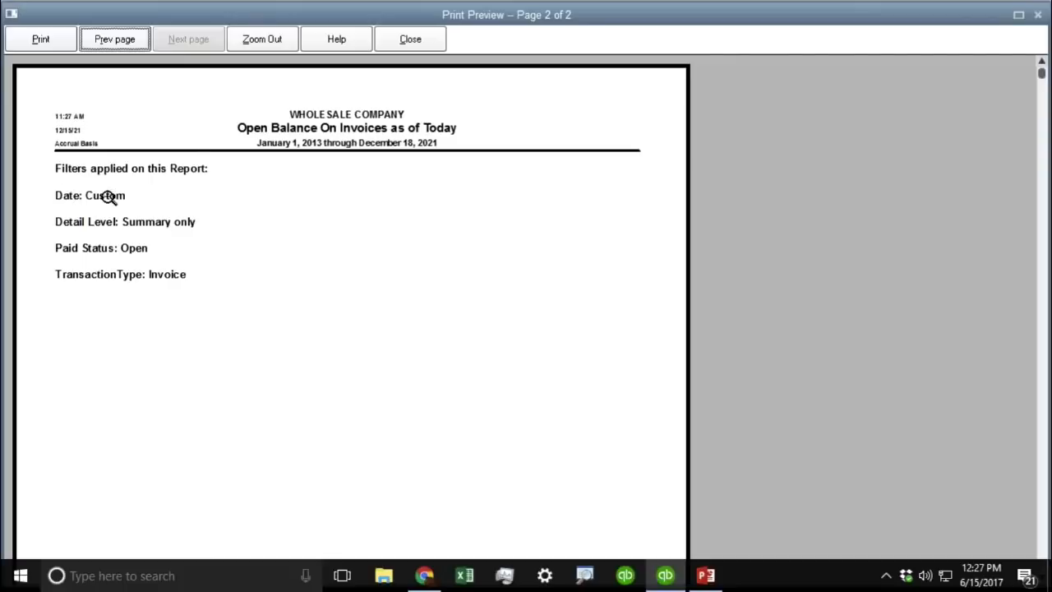
{"action": "left_click", "coordinate": [401, 40]}
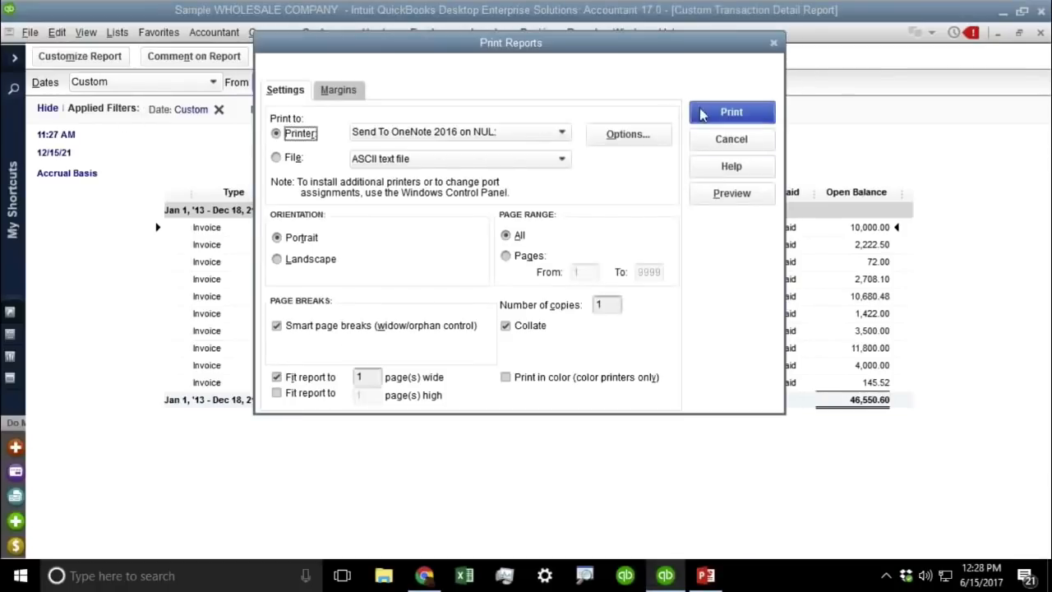
{"action": "left_click", "coordinate": [729, 142]}
Try the All date range on the report and settle on This Fiscal Year-to-date
{"action": "left_click", "coordinate": [125, 79]}
{"action": "scroll", "coordinate": [105, 110], "scroll_direction": "up", "scroll_amount": 3}
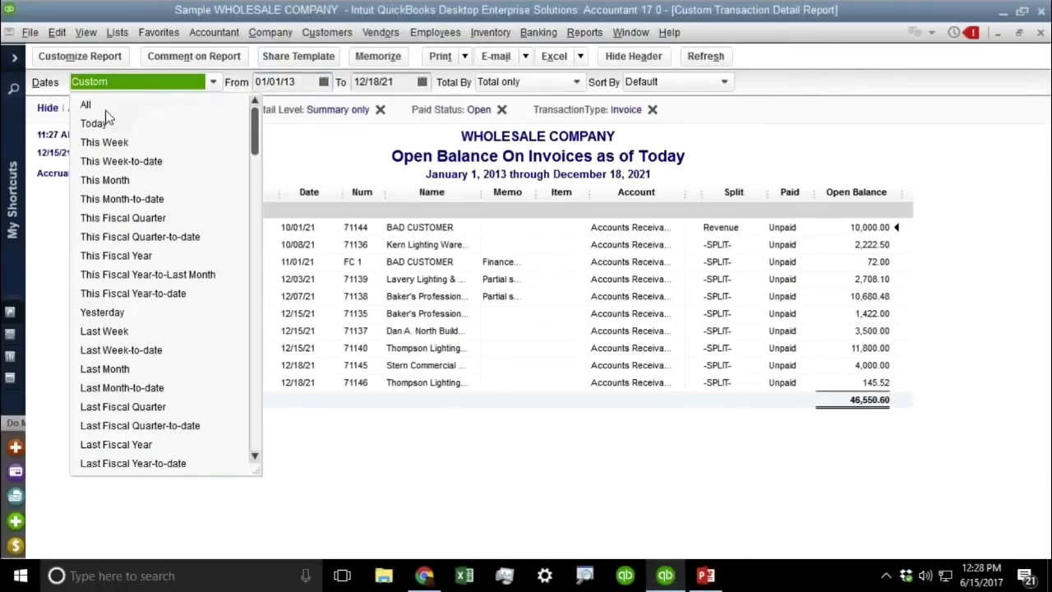
{"action": "left_click", "coordinate": [105, 103]}
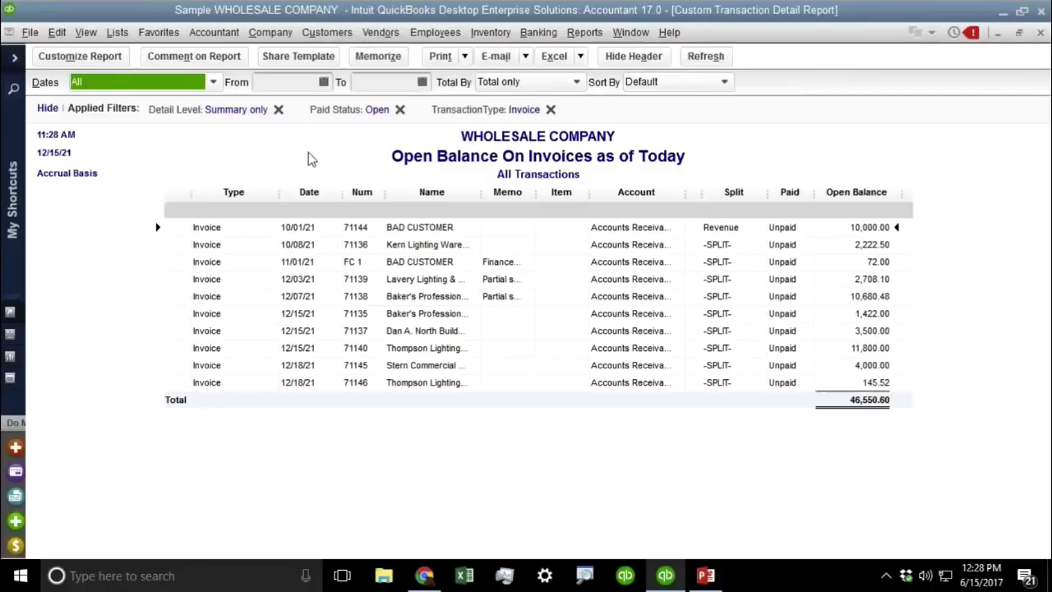
{"action": "left_click", "coordinate": [92, 79]}
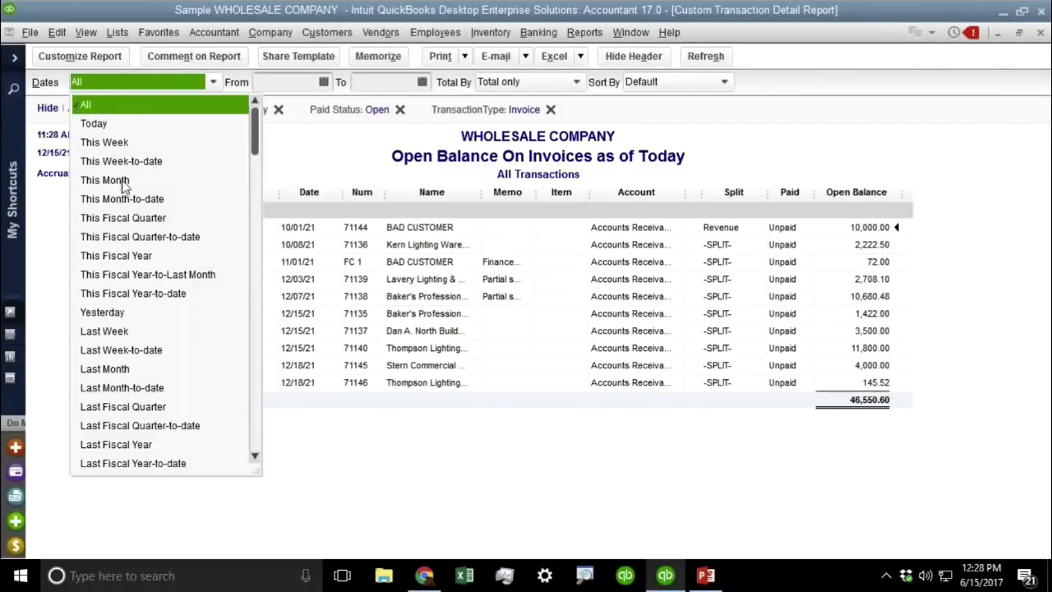
{"action": "left_click", "coordinate": [164, 293]}
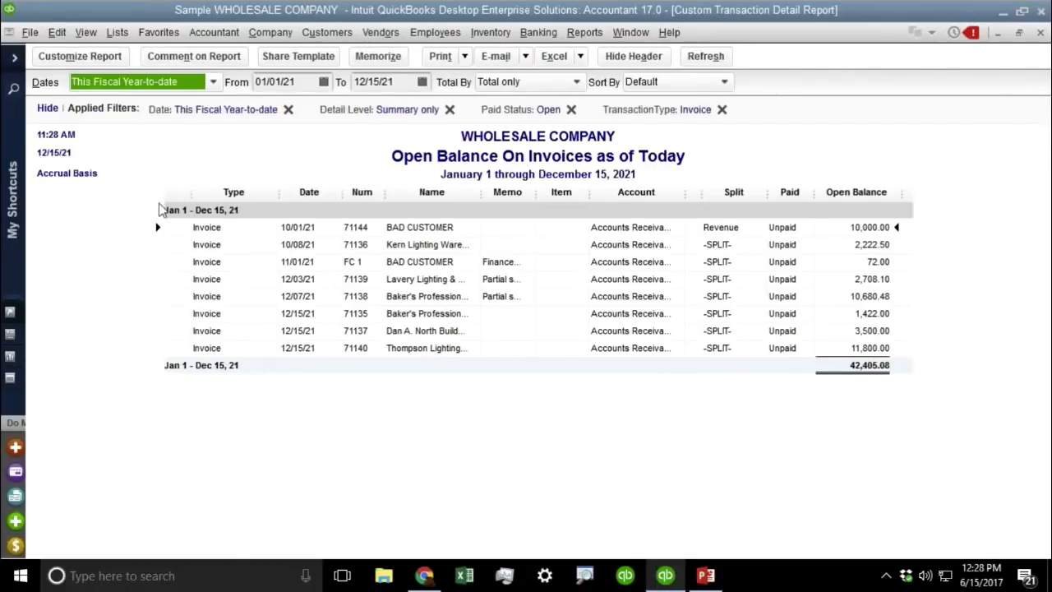
Preview the printout's second page listing the filters, cancel printing, and hide the applied filters above the report
{"action": "key", "text": "ctrl+p"}
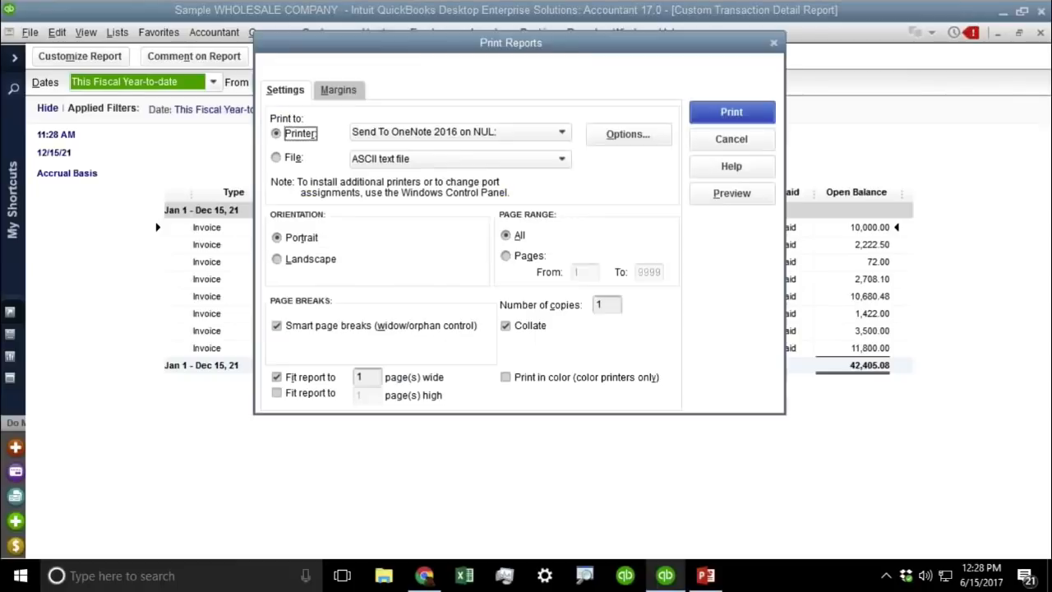
{"action": "key", "text": "Escape"}
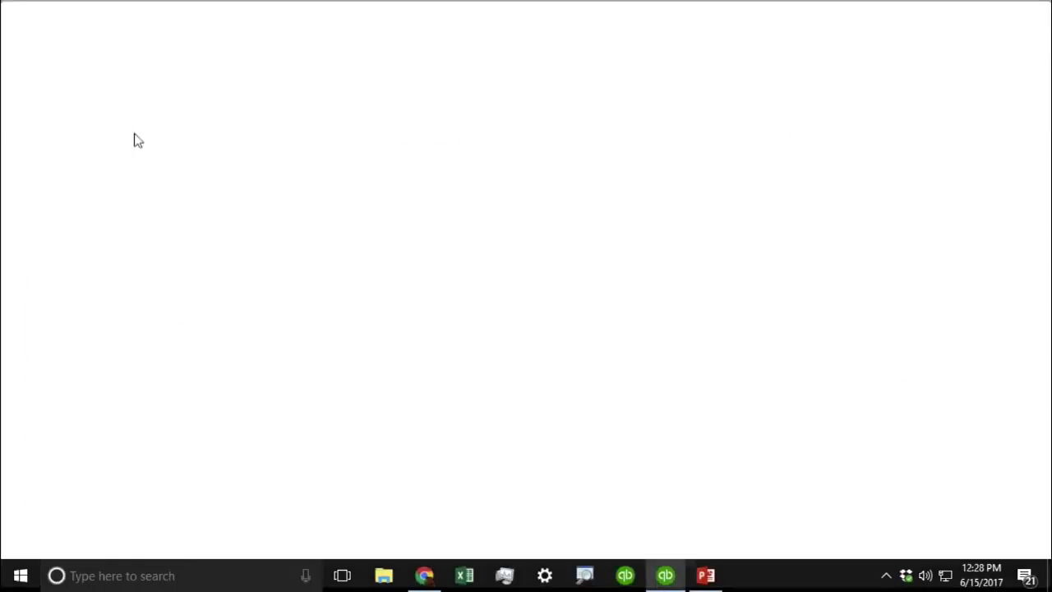
{"action": "left_click", "coordinate": [186, 39]}
{"action": "left_click", "coordinate": [83, 127]}
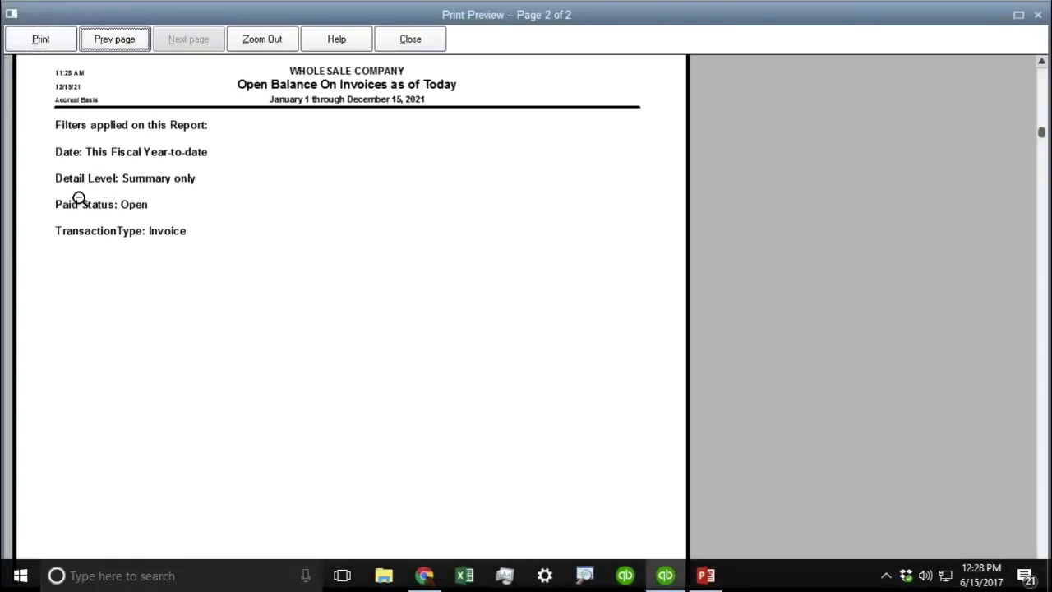
{"action": "left_click", "coordinate": [429, 43]}
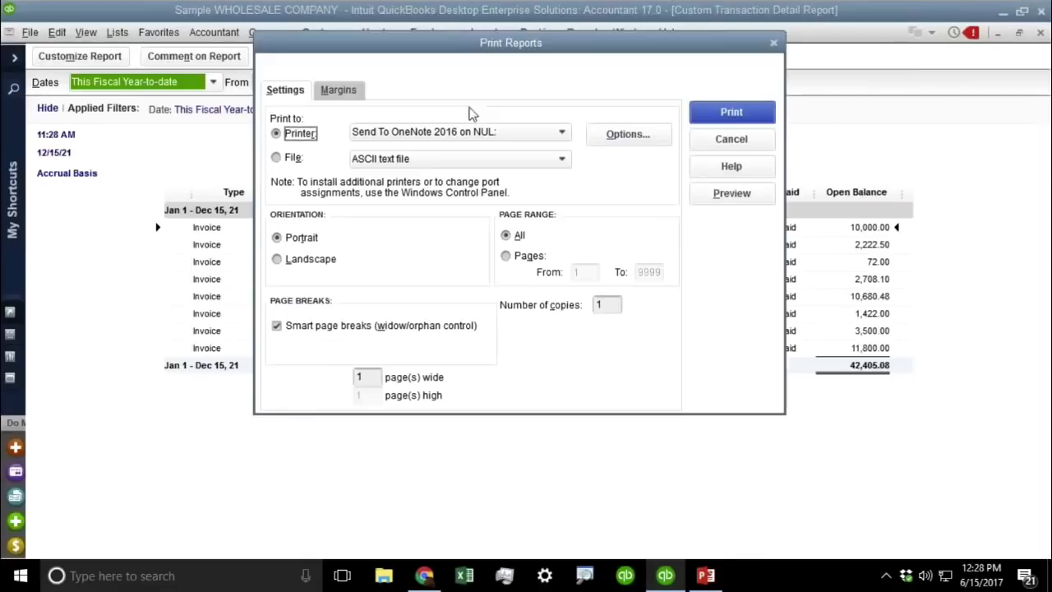
{"action": "left_click", "coordinate": [746, 136]}
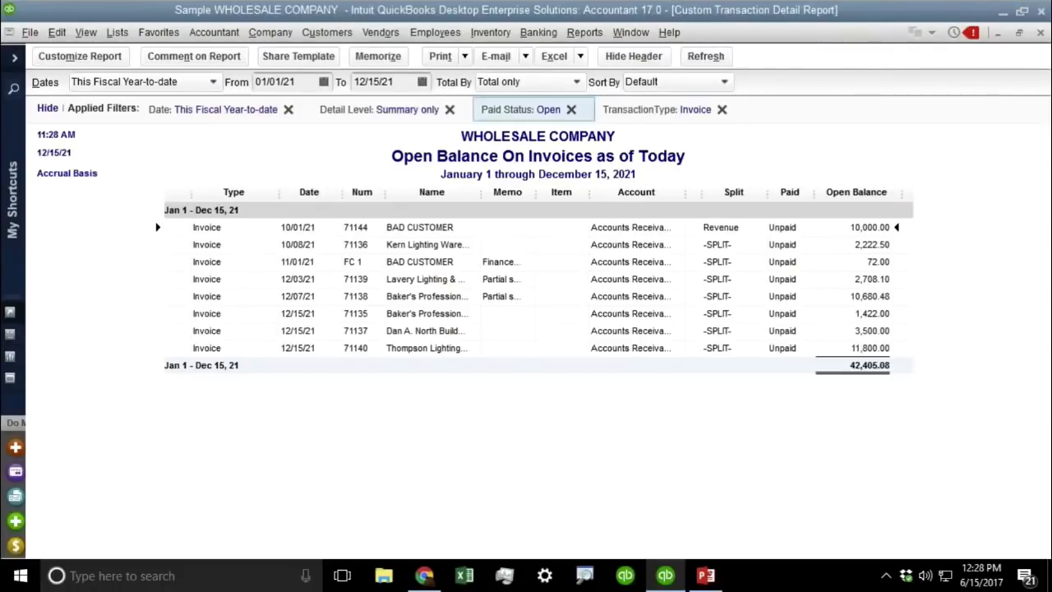
{"action": "left_click", "coordinate": [46, 108]}
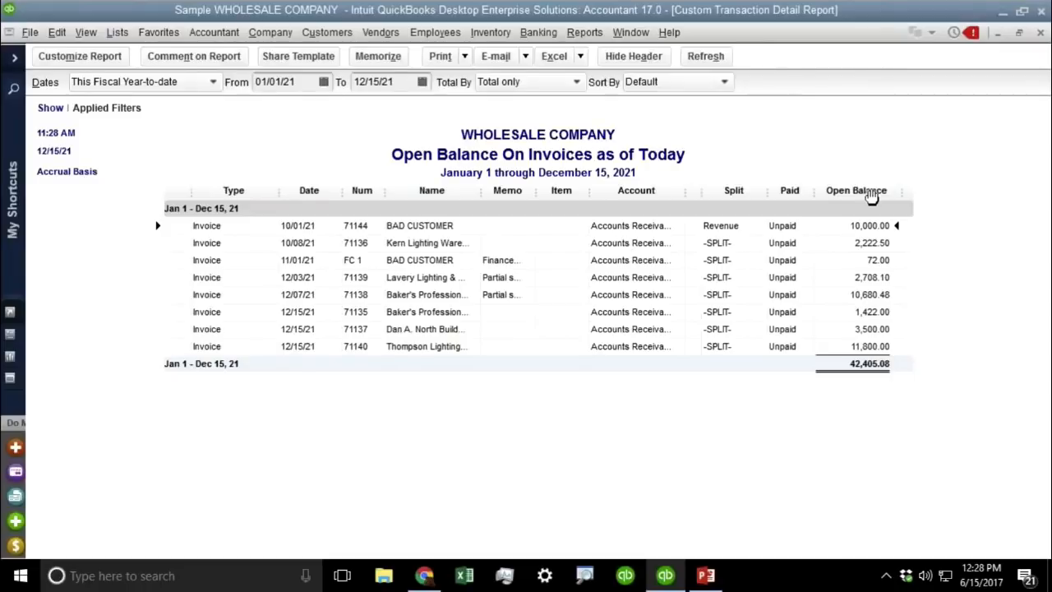
Set the report's To date to 12/18/21 and refresh the report
{"action": "left_click", "coordinate": [393, 82]}
{"action": "key", "text": "plus"}
{"action": "key", "text": "plus"}
{"action": "key", "text": "plus"}
{"action": "left_click", "coordinate": [721, 58]}
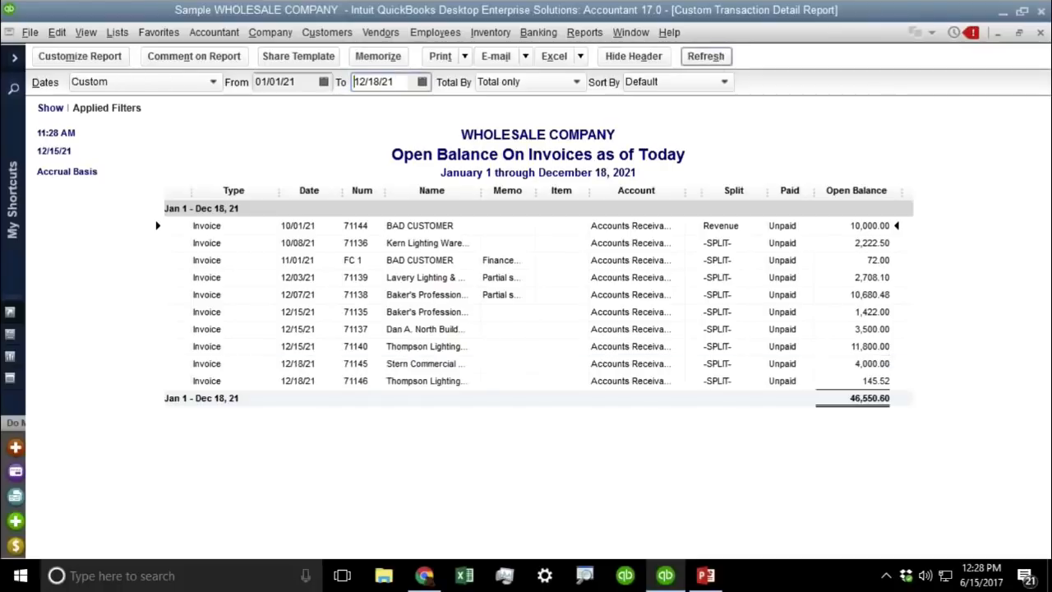
Set the report's advanced Open Balance / Aging option to Report Date and apply the customization
{"action": "left_click", "coordinate": [904, 363]}
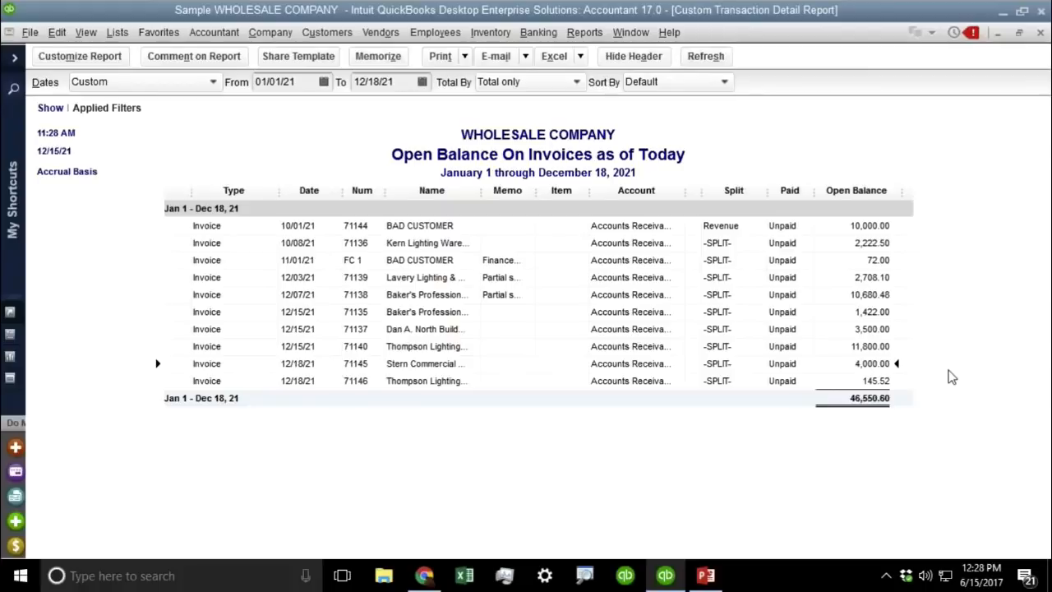
{"action": "left_click", "coordinate": [80, 57]}
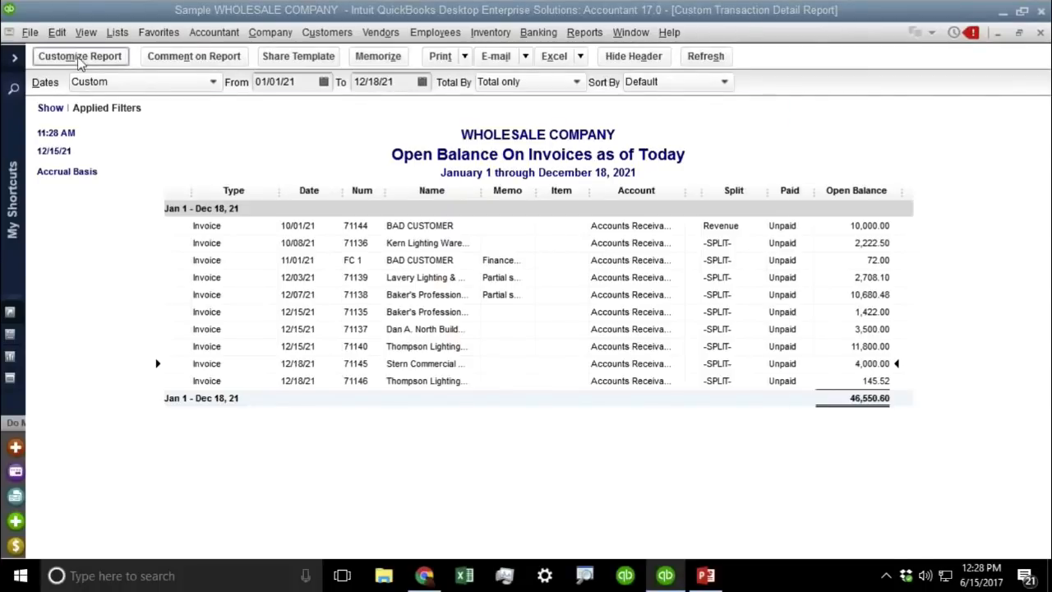
{"action": "left_click", "coordinate": [717, 420]}
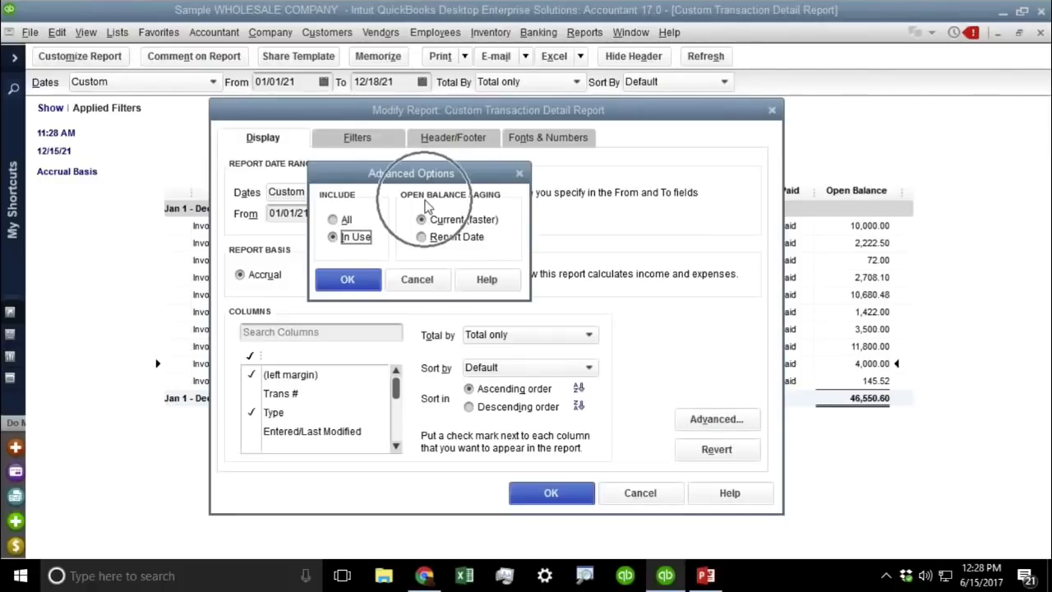
{"action": "left_click", "coordinate": [420, 238]}
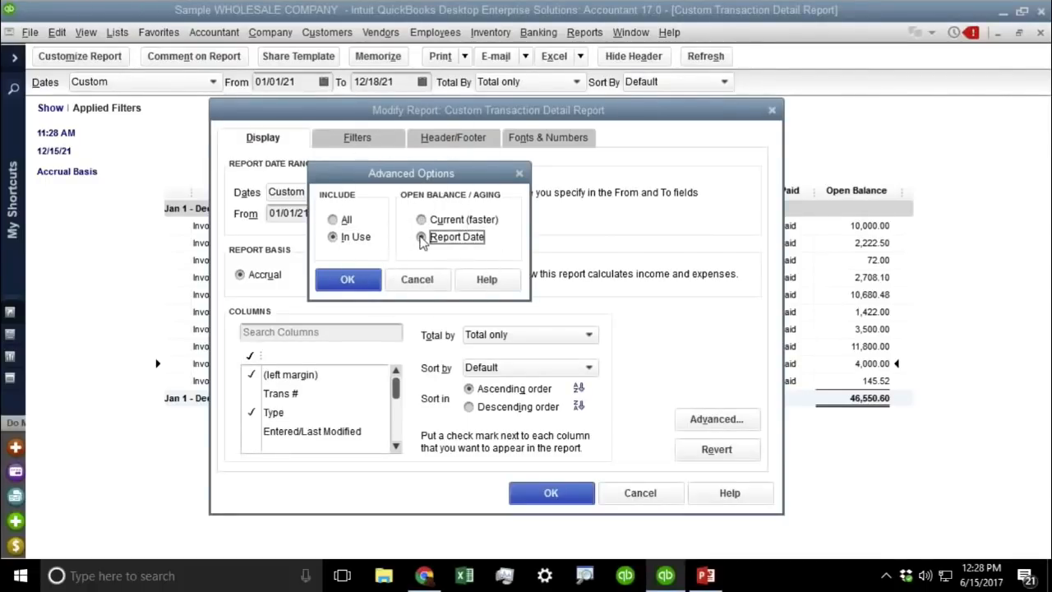
{"action": "left_click", "coordinate": [349, 281]}
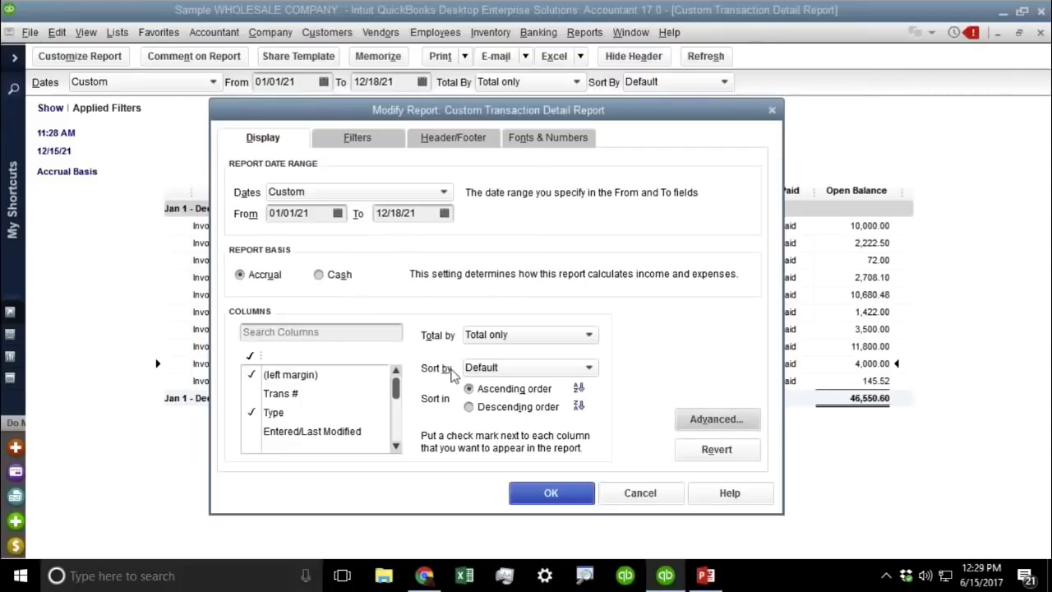
{"action": "left_click", "coordinate": [555, 499]}
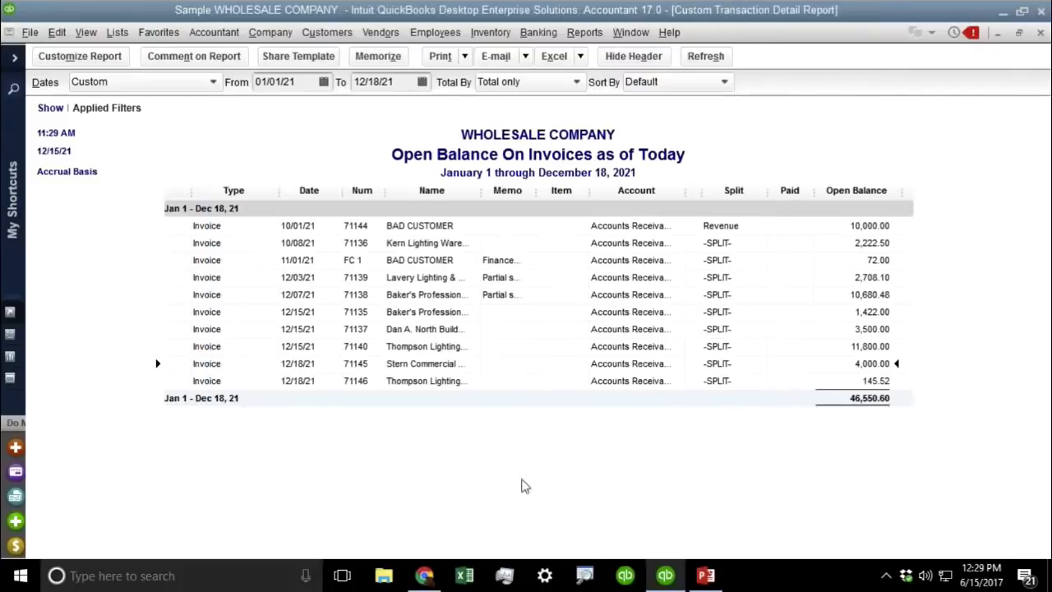
Open the payment applied to the 12/18/21 Stern Commercial invoice through the invoice's transaction history
{"action": "double_click", "coordinate": [426, 367]}
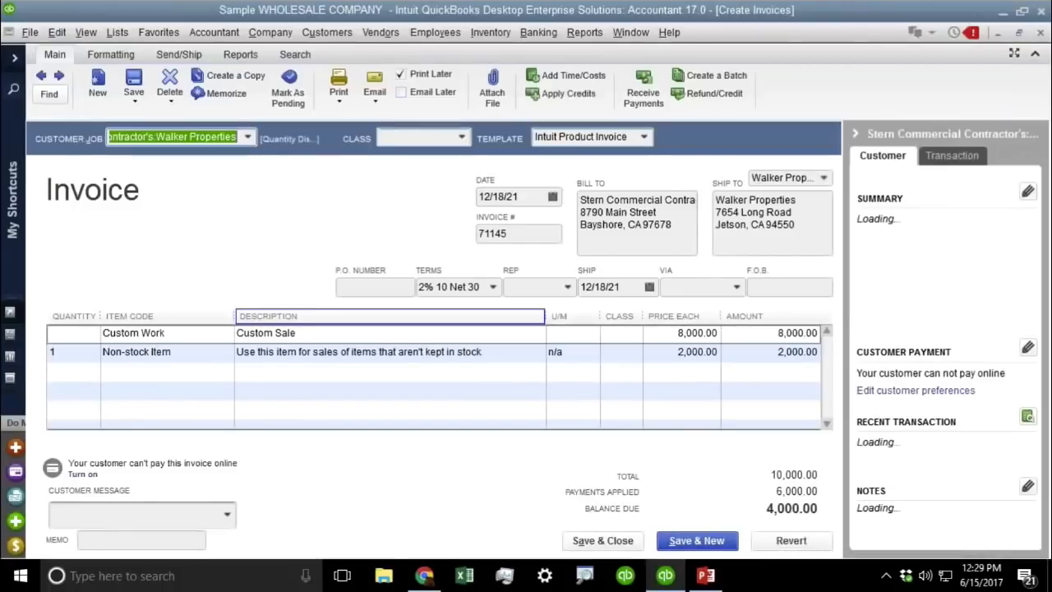
{"action": "key", "text": "ctrl+h"}
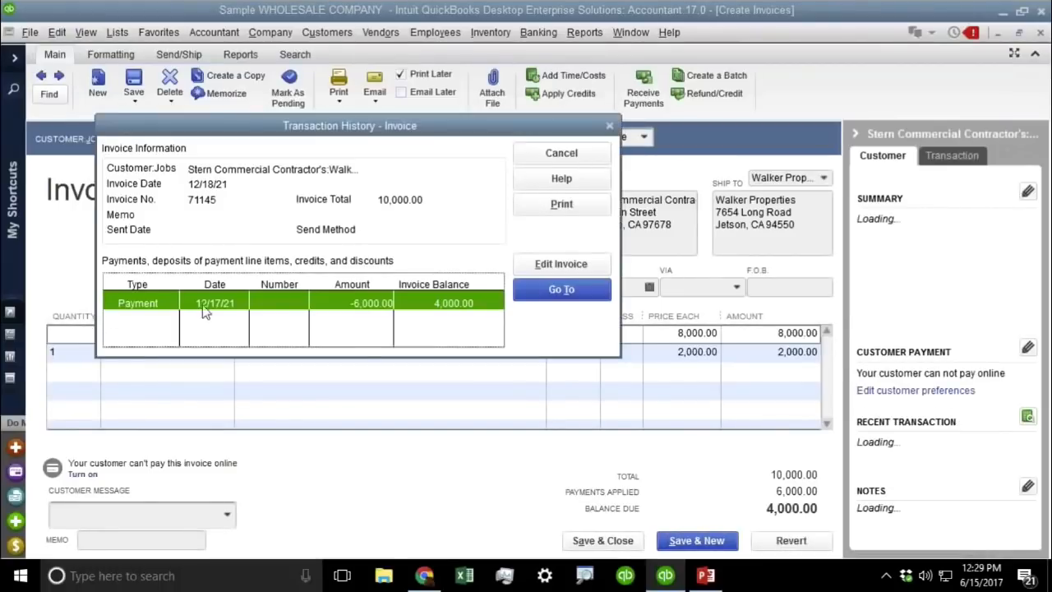
{"action": "double_click", "coordinate": [204, 307]}
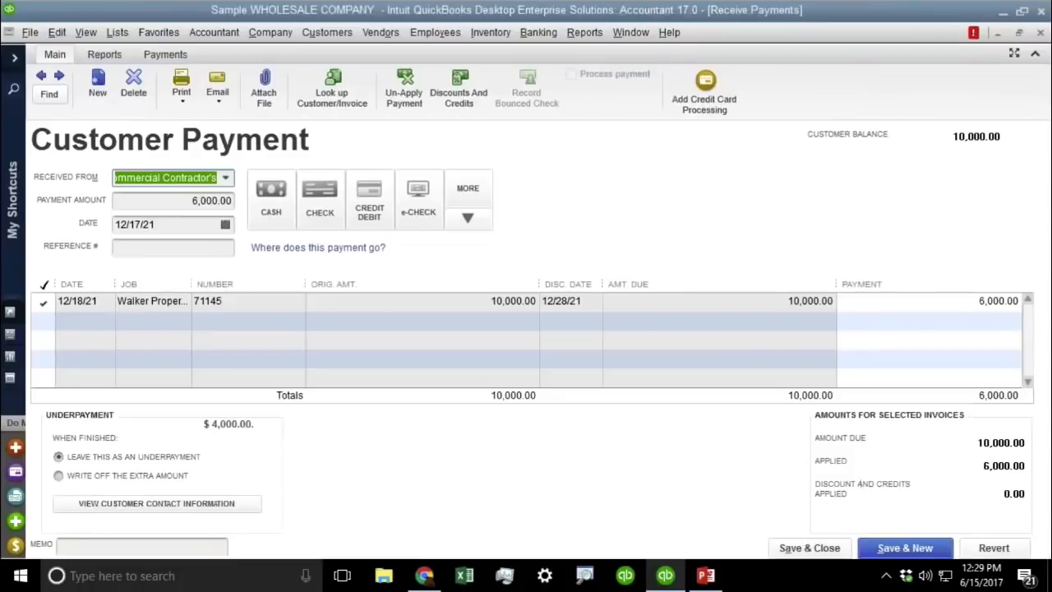
Set the Stern Commercial payment's date to 12/19/21, save the change, and return to the open balance report
{"action": "left_click", "coordinate": [170, 224]}
{"action": "key", "text": "plus"}
{"action": "key", "text": "plus"}
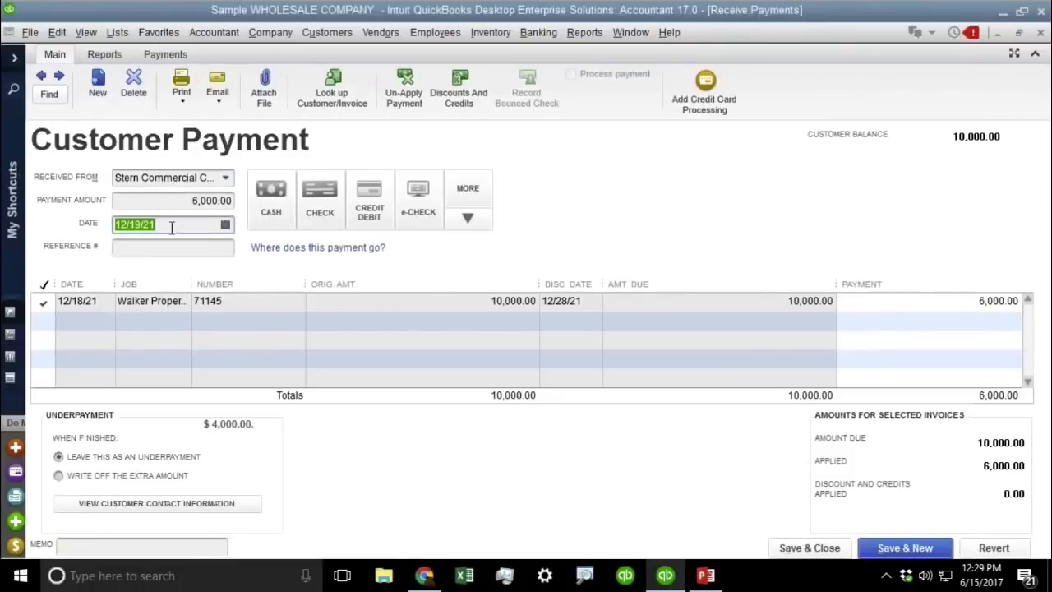
{"action": "left_click", "coordinate": [799, 549]}
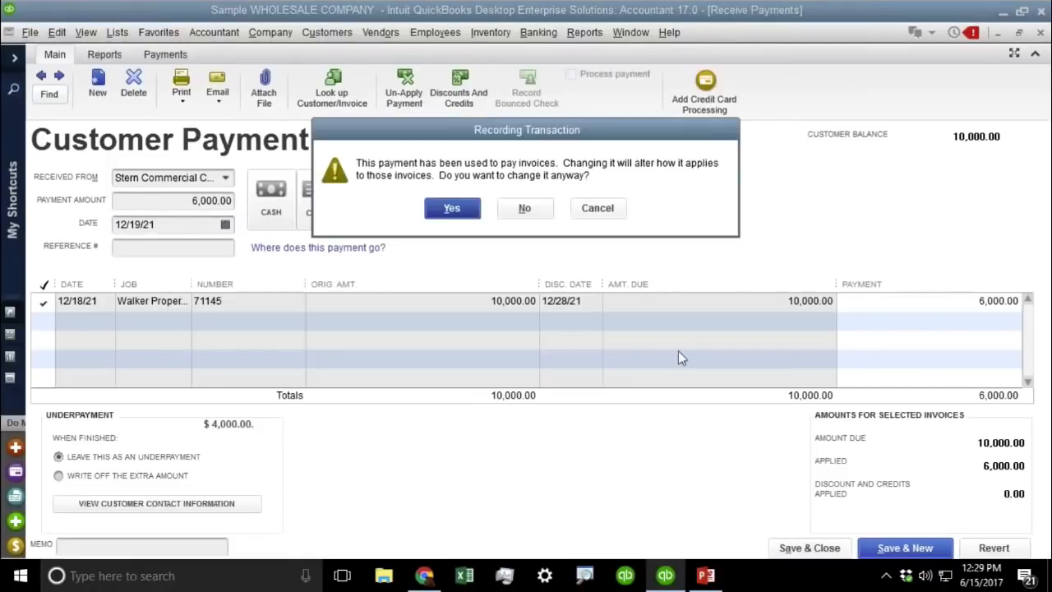
{"action": "left_click", "coordinate": [457, 209]}
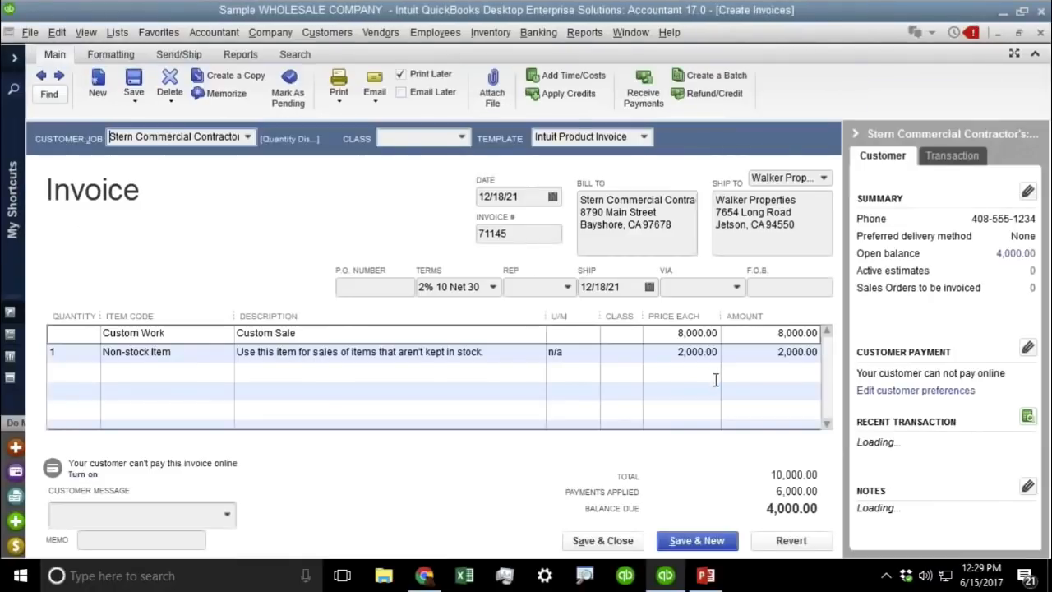
{"action": "key", "text": "Escape"}
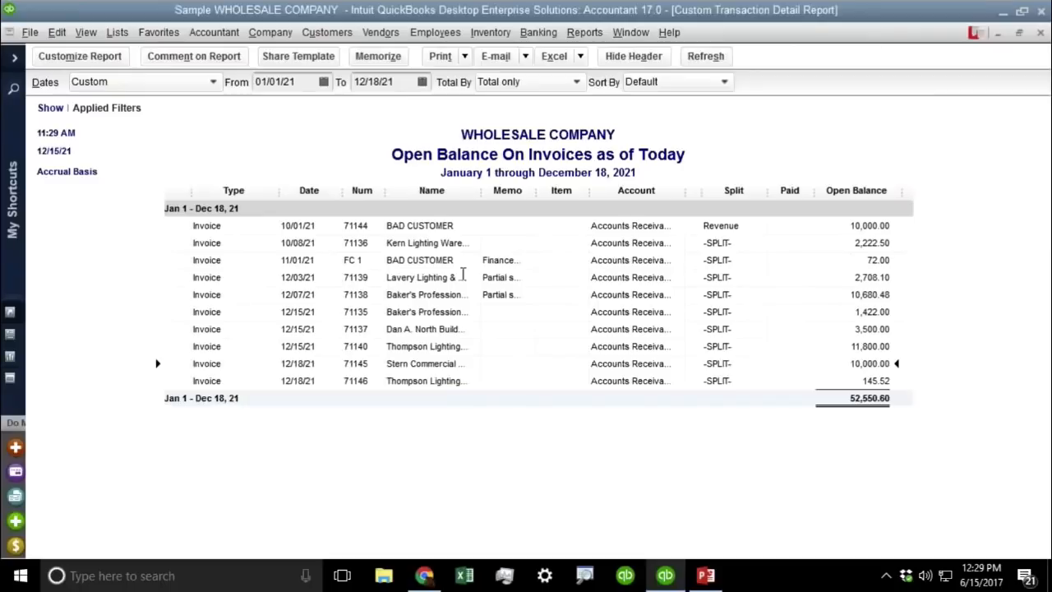
{"action": "left_click_drag", "start_coordinate": [413, 79], "coordinate": [254, 81]}
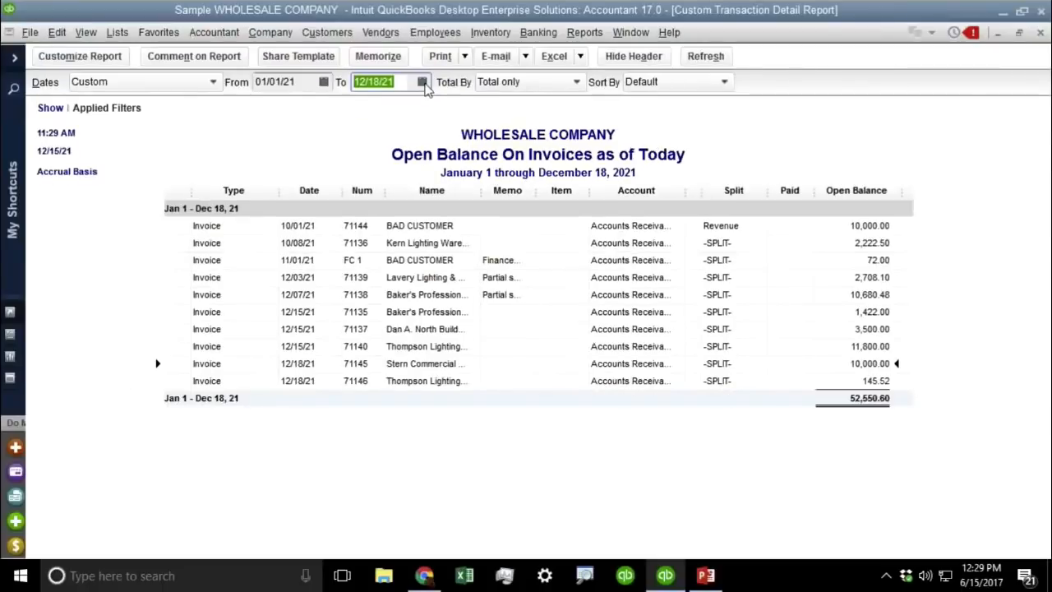
{"action": "left_click", "coordinate": [868, 362]}
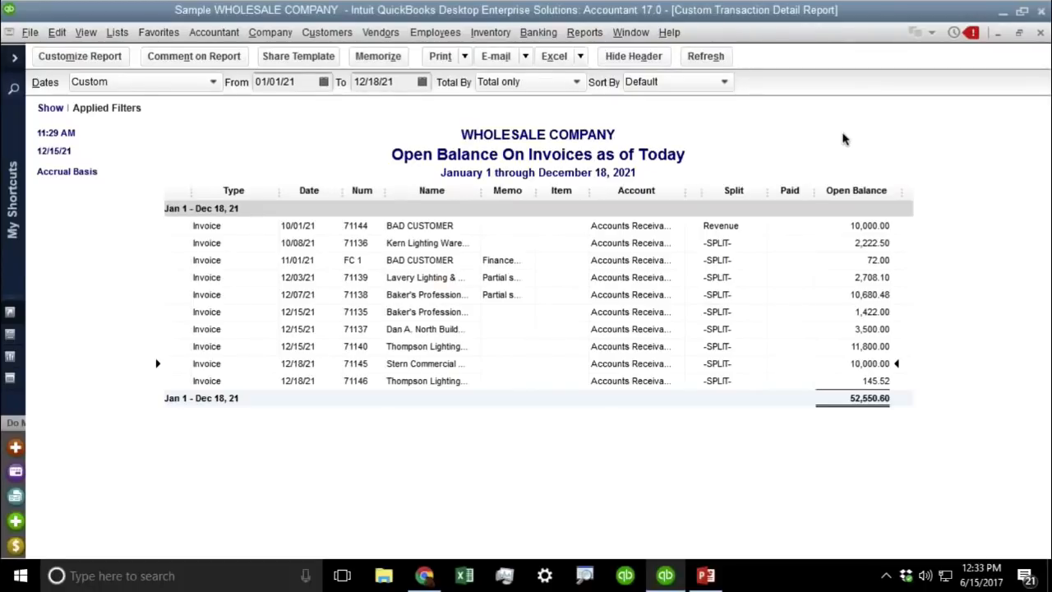
Customize the report header with the title "Invoices that have been paid today" and apply it
{"action": "left_click", "coordinate": [89, 58]}
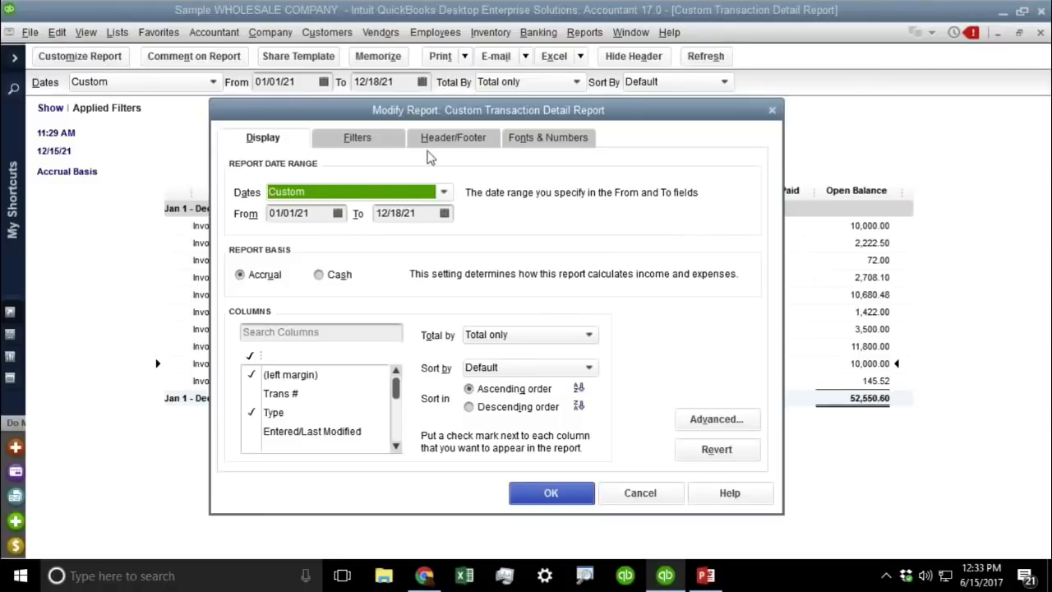
{"action": "left_click", "coordinate": [465, 145]}
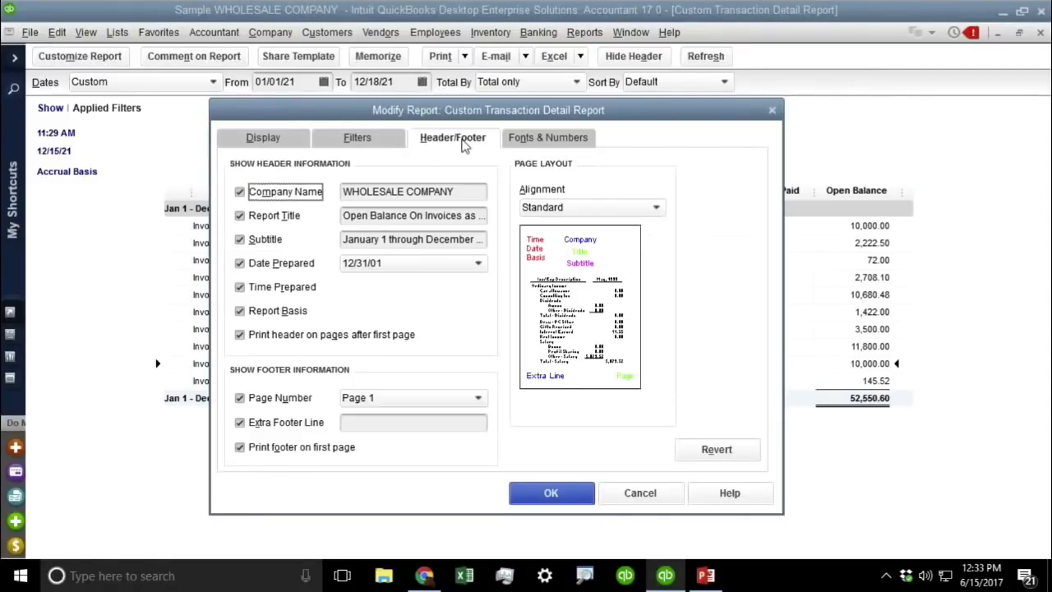
{"action": "left_click", "coordinate": [345, 216]}
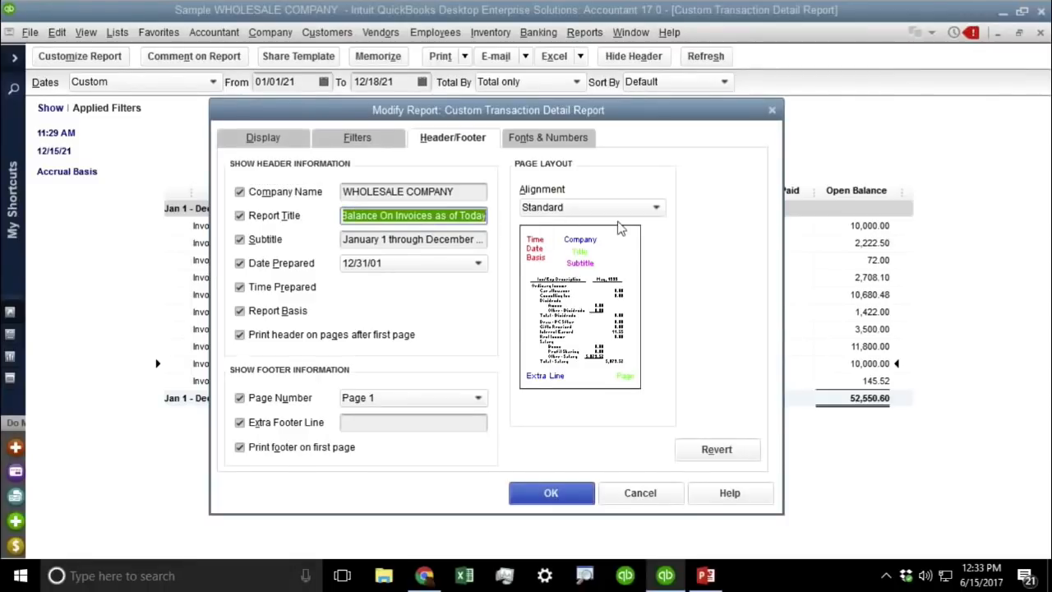
{"action": "key", "text": "BackSpace"}
{"action": "type", "text": "Invoices that have been paid today"}
{"action": "left_click", "coordinate": [549, 492]}
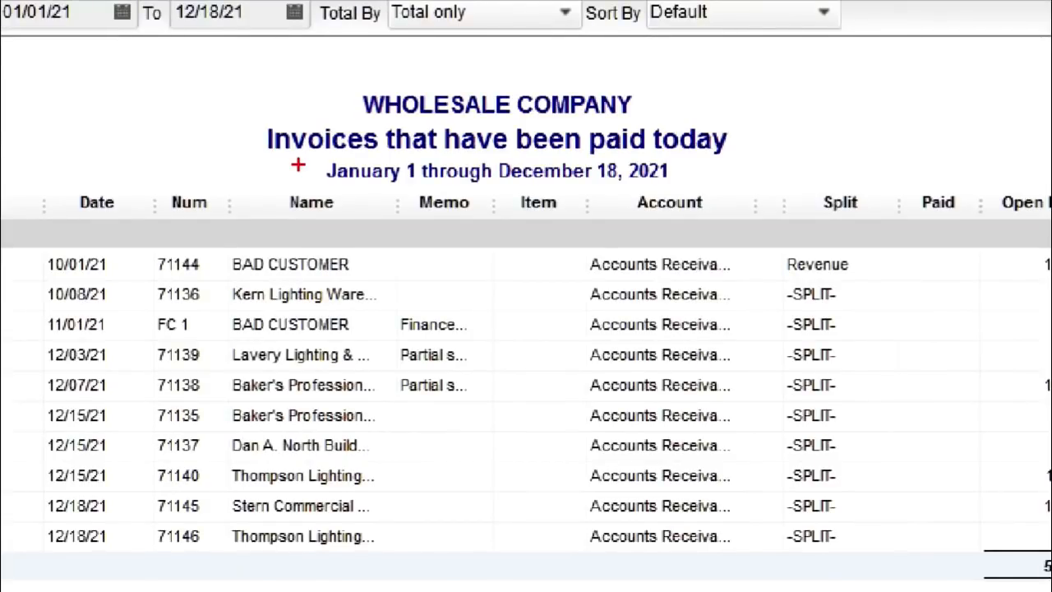
{"action": "mouse_move", "coordinate": [365, 107]}
{"action": "left_mouse_down"}
{"action": "mouse_move", "coordinate": [204, 138]}
{"action": "mouse_move", "coordinate": [386, 152]}
{"action": "mouse_move", "coordinate": [339, 105]}
{"action": "left_mouse_up"}
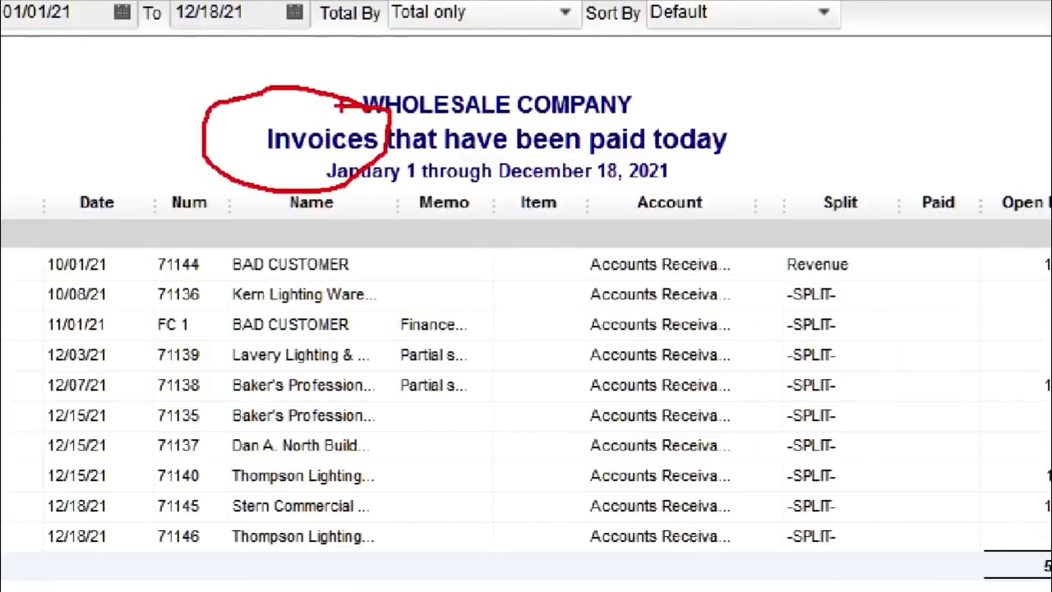
{"action": "mouse_move", "coordinate": [514, 152]}
{"action": "left_mouse_down"}
{"action": "mouse_move", "coordinate": [740, 151]}
{"action": "mouse_move", "coordinate": [634, 107]}
{"action": "mouse_move", "coordinate": [519, 109]}
{"action": "mouse_move", "coordinate": [507, 153]}
{"action": "left_mouse_up"}
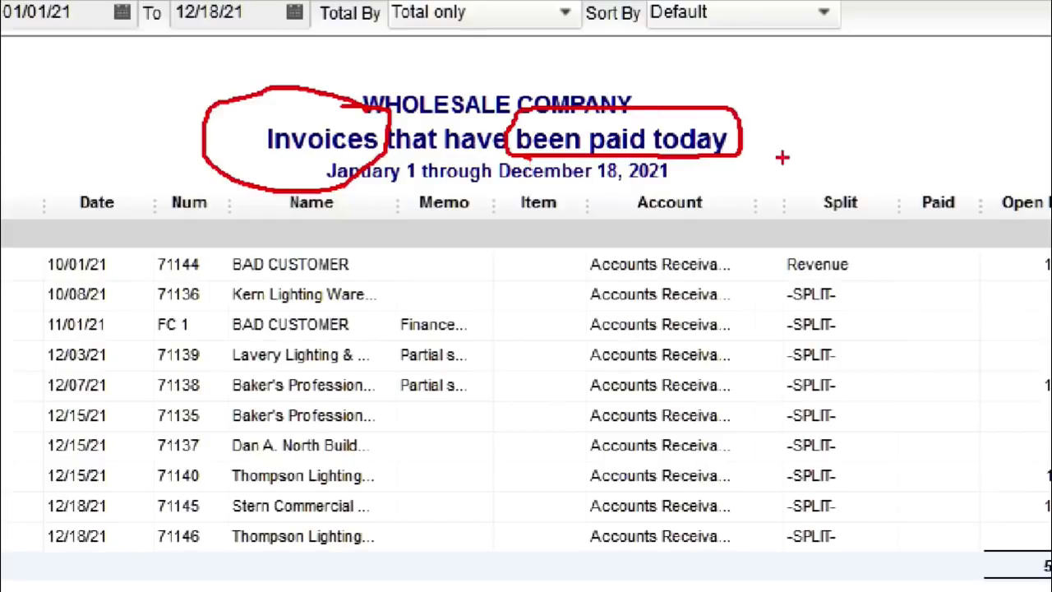
{"action": "mouse_move", "coordinate": [648, 122]}
{"action": "left_mouse_down"}
{"action": "mouse_move", "coordinate": [756, 124]}
{"action": "mouse_move", "coordinate": [667, 172]}
{"action": "mouse_move", "coordinate": [636, 172]}
{"action": "left_mouse_up"}
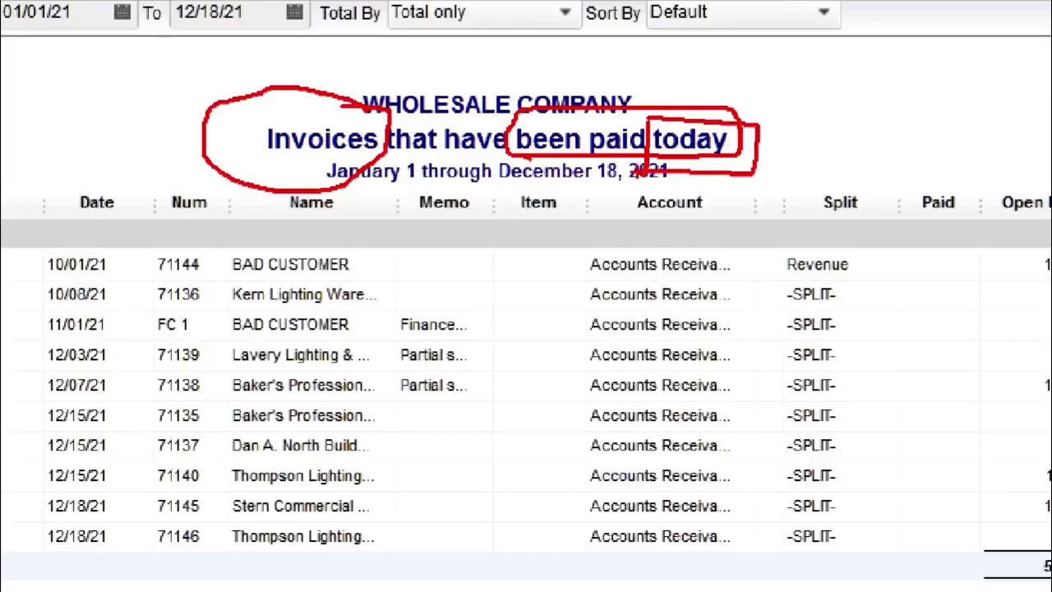
{"action": "key", "text": "Escape"}
Set the report's From date to 12/18/21 so it covers only that day, and refresh the report
{"action": "left_click", "coordinate": [292, 83]}
{"action": "key", "text": "t"}
{"action": "key", "text": "plus"}
{"action": "key", "text": "plus"}
{"action": "key", "text": "plus"}
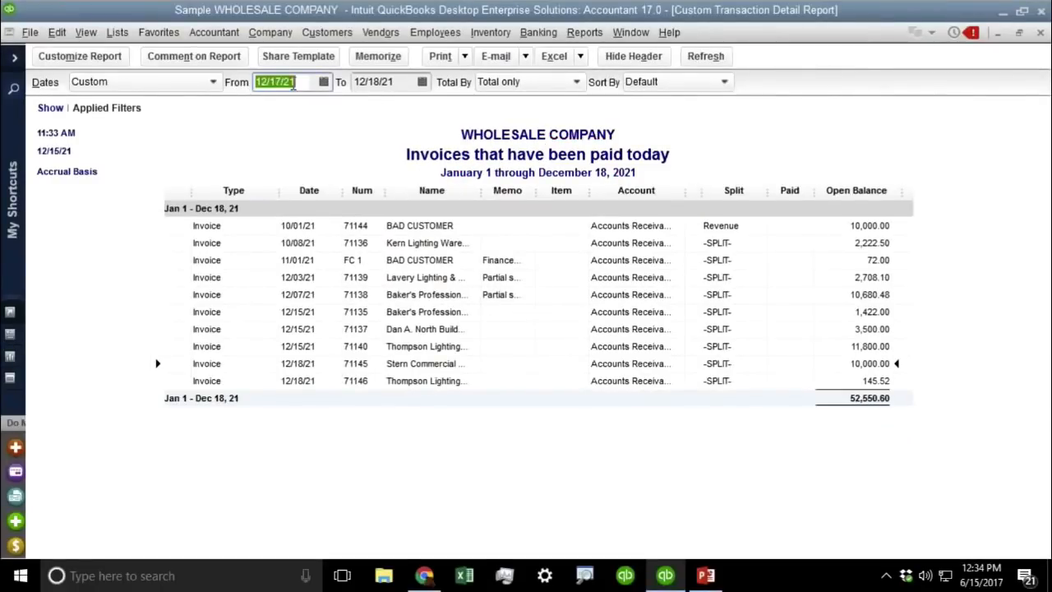
{"action": "key", "text": "Tab"}
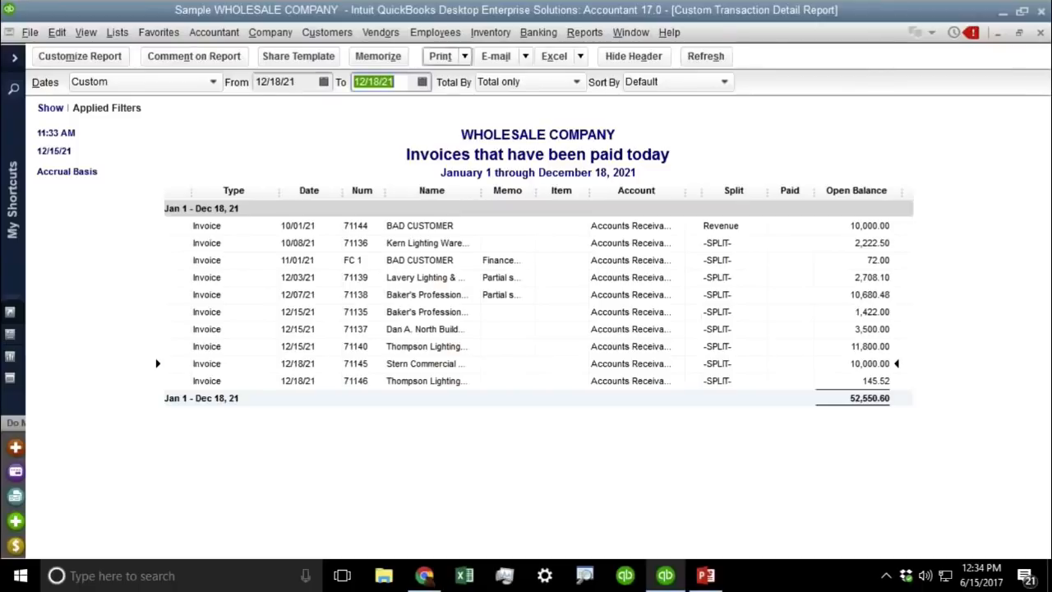
{"action": "left_click", "coordinate": [705, 56]}
Open the report customization and set the report basis to Cash
{"action": "left_click", "coordinate": [85, 57]}
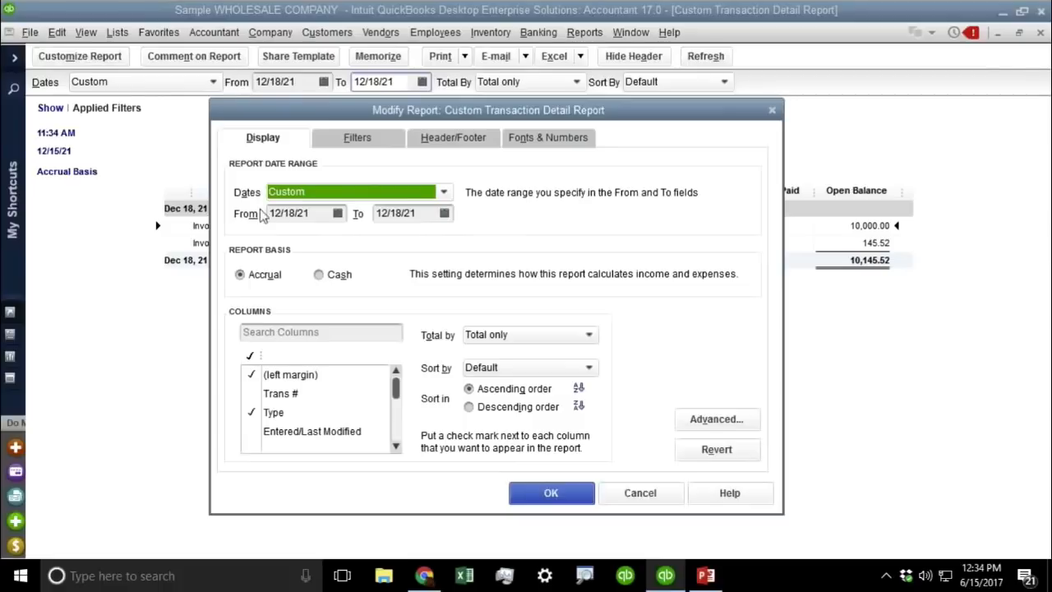
{"action": "left_click", "coordinate": [338, 276]}
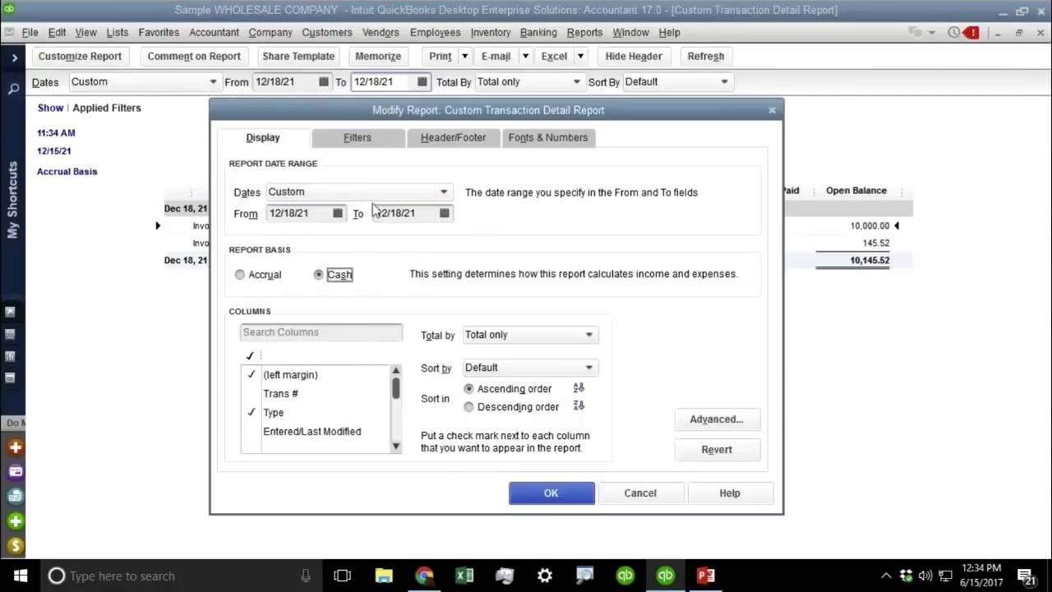
{"action": "left_click", "coordinate": [357, 139]}
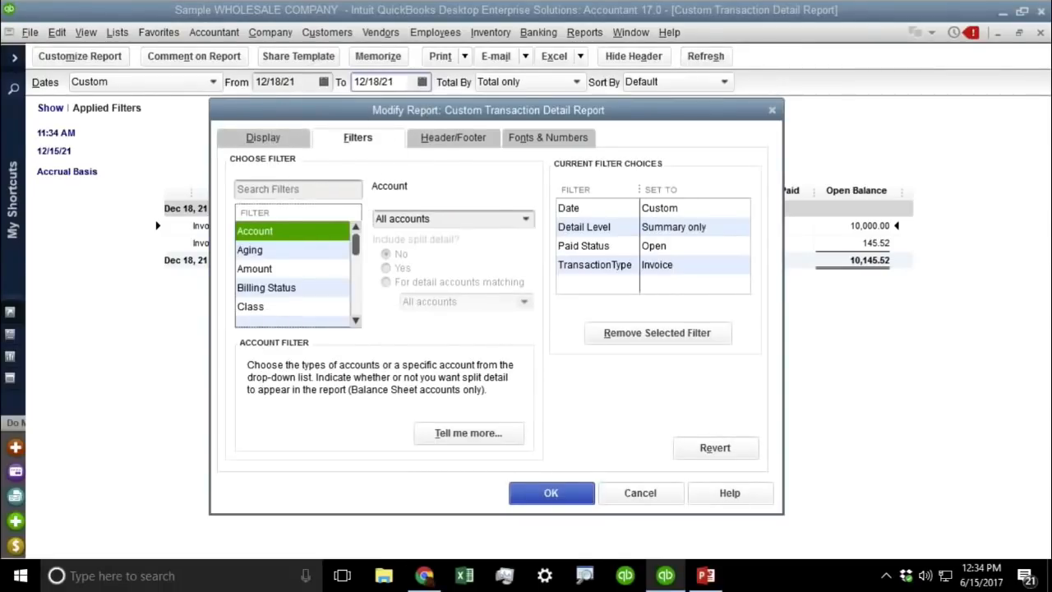
{"action": "left_click", "coordinate": [282, 141]}
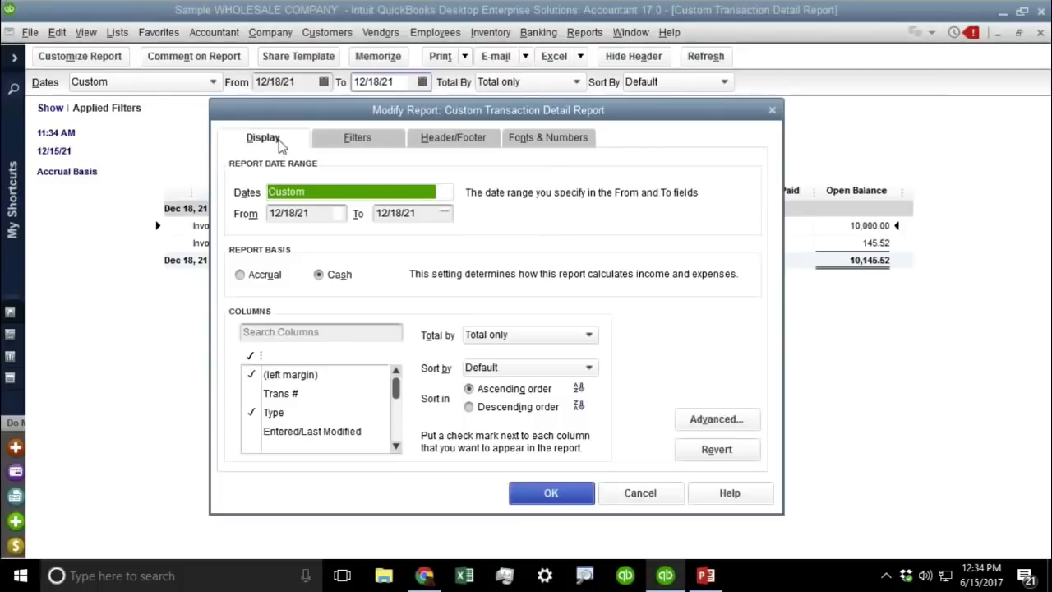
{"action": "left_click", "coordinate": [337, 276]}
Set the report's Detail Level filter to All except summary
{"action": "left_click", "coordinate": [345, 141]}
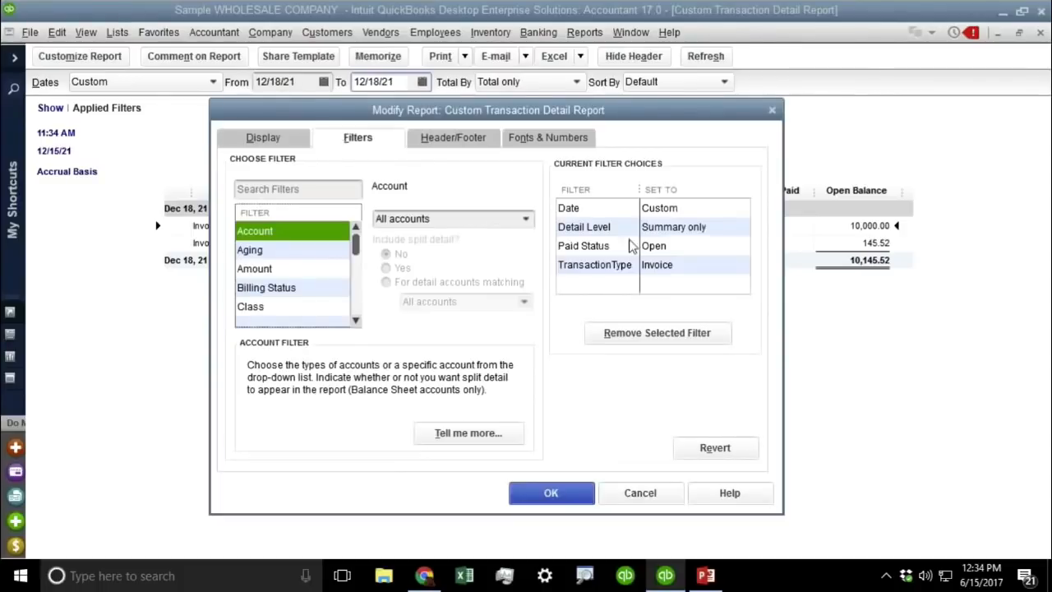
{"action": "left_click", "coordinate": [588, 227]}
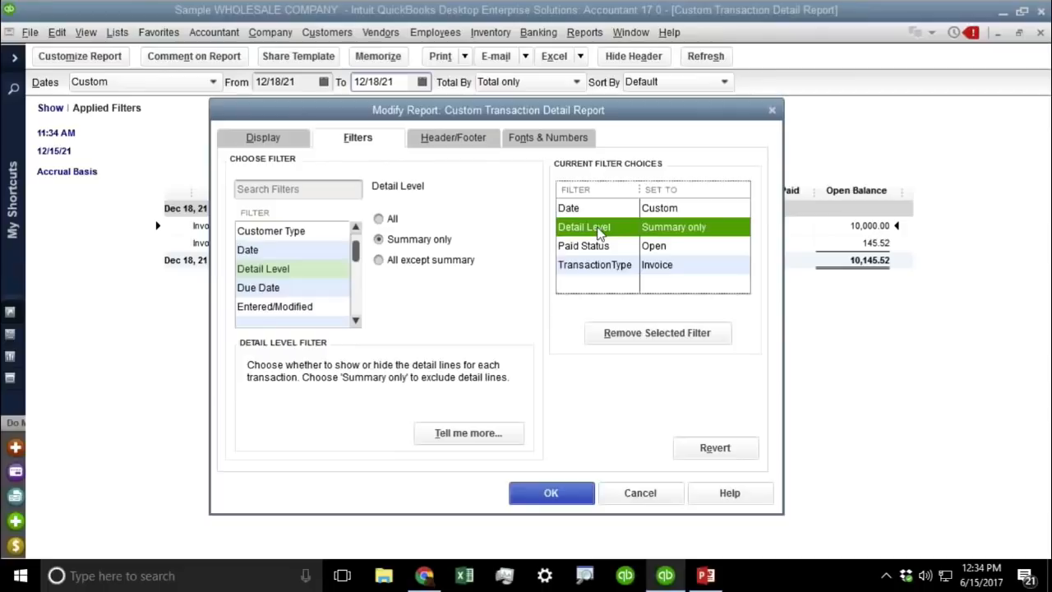
{"action": "left_click", "coordinate": [418, 267]}
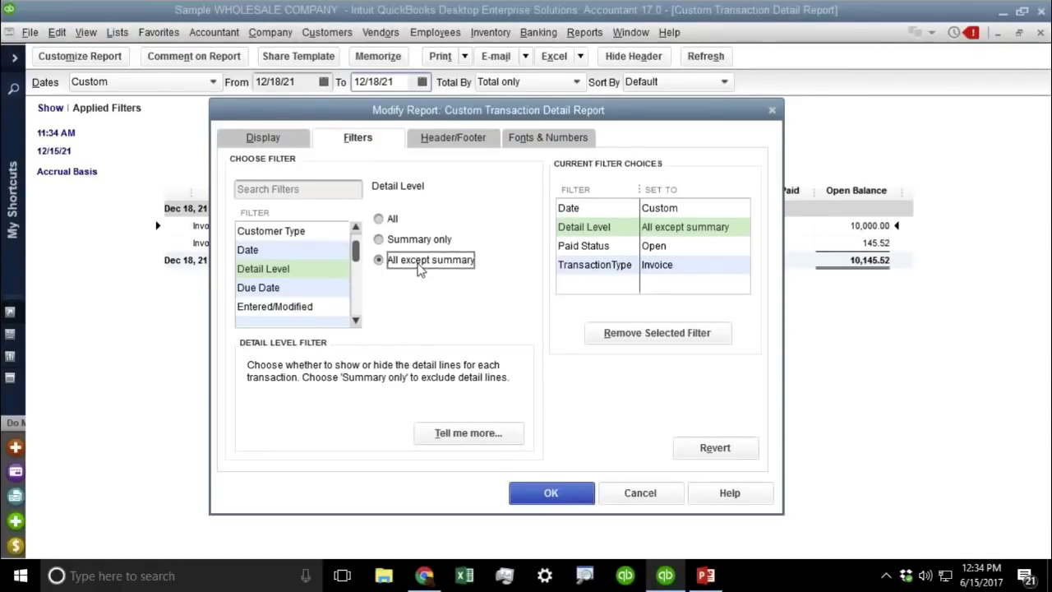
{"action": "left_click", "coordinate": [290, 139]}
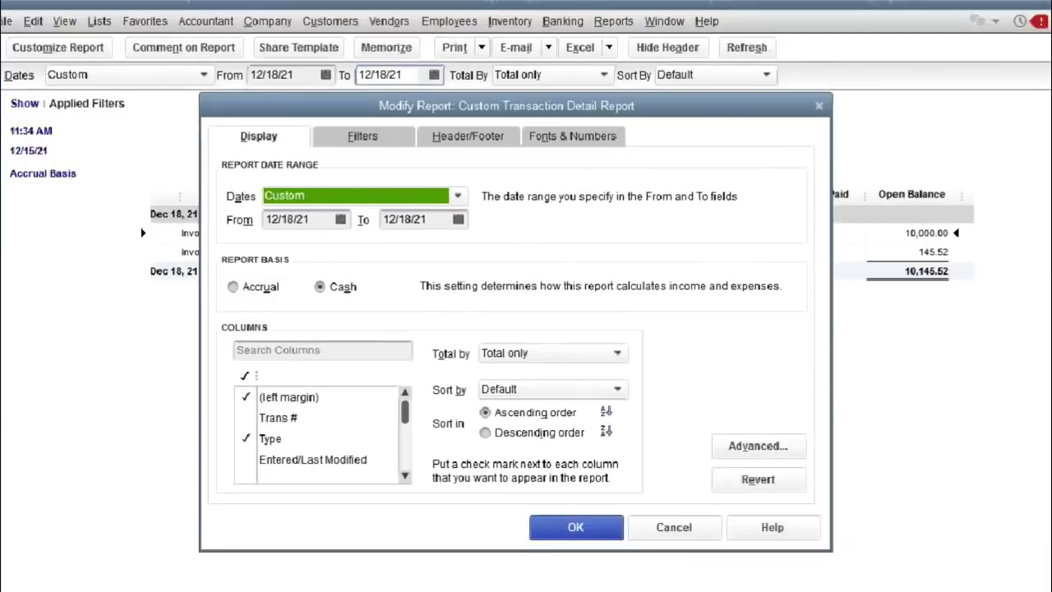
{"action": "left_click", "coordinate": [328, 275]}
{"action": "mouse_move", "coordinate": [346, 269]}
{"action": "left_mouse_down"}
{"action": "mouse_move", "coordinate": [319, 269]}
{"action": "mouse_move", "coordinate": [368, 268]}
{"action": "mouse_move", "coordinate": [333, 252]}
{"action": "left_mouse_up"}
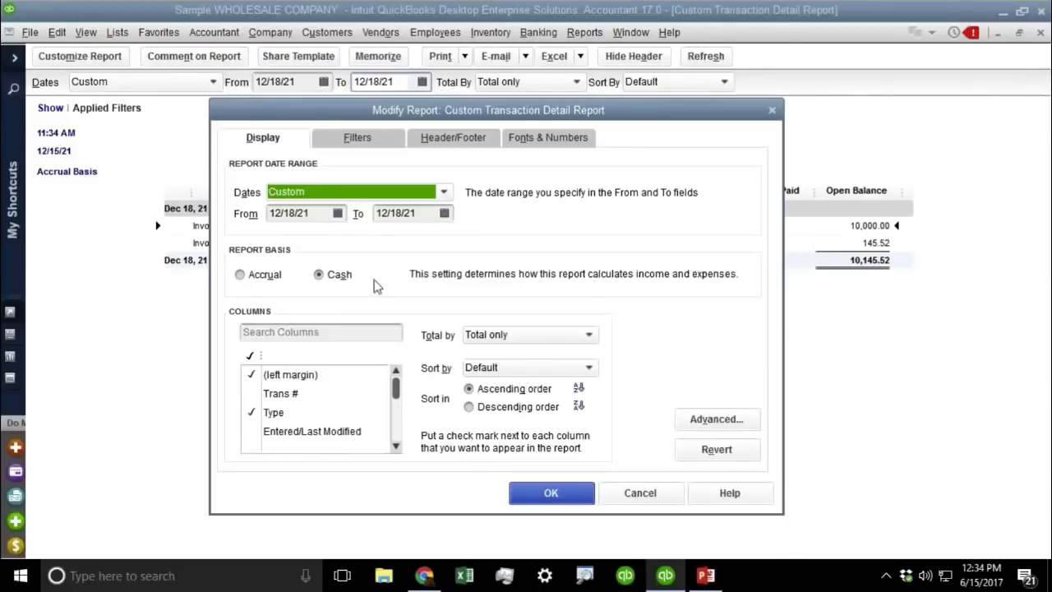
{"action": "left_click", "coordinate": [320, 293]}
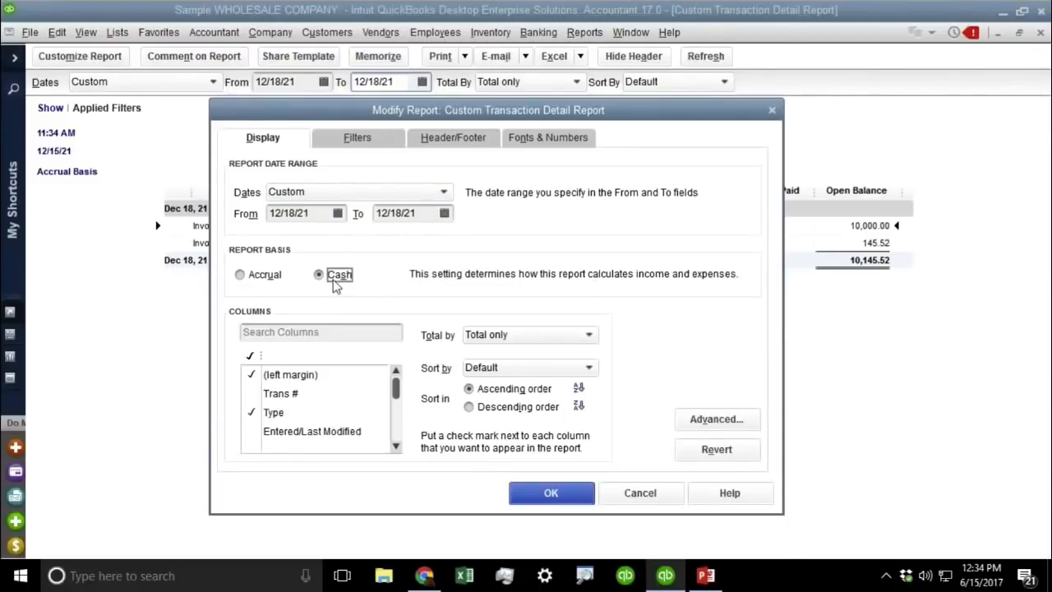
Set the report's Paid Status filter to Either and apply the customization
{"action": "left_click", "coordinate": [380, 147]}
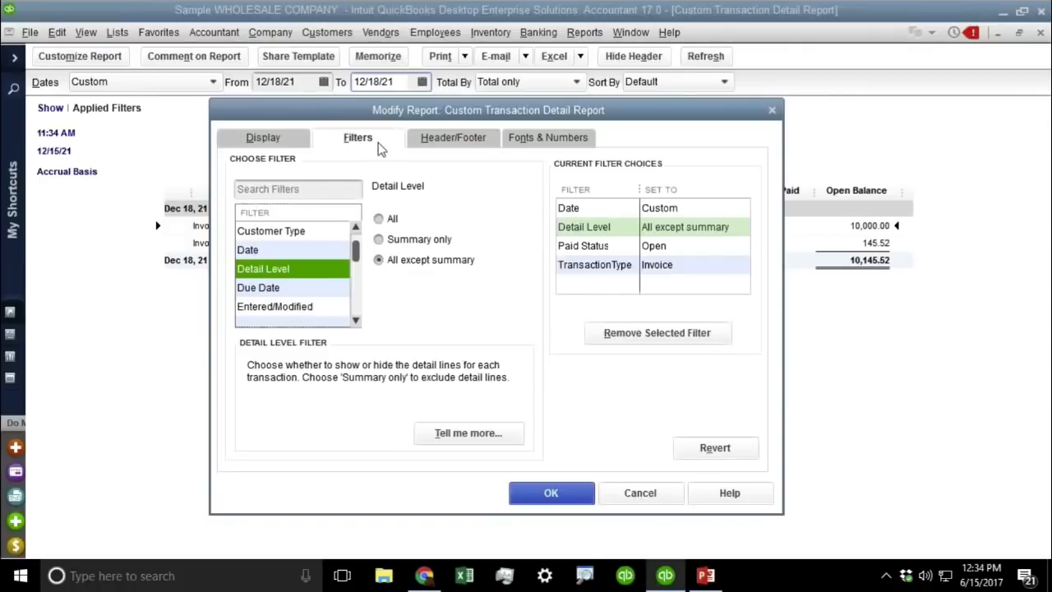
{"action": "left_click", "coordinate": [624, 253]}
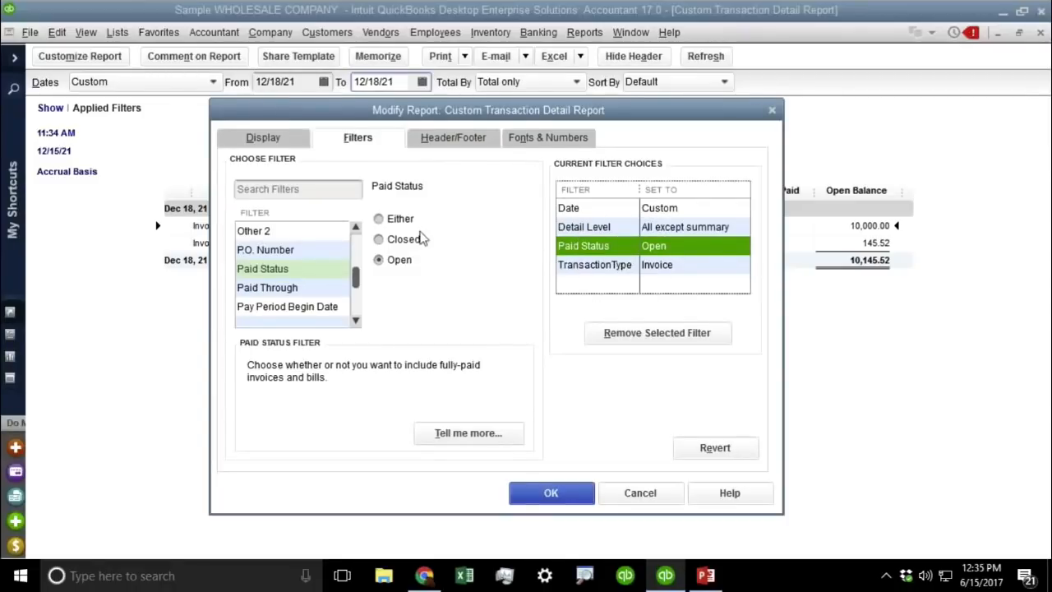
{"action": "left_click", "coordinate": [383, 221]}
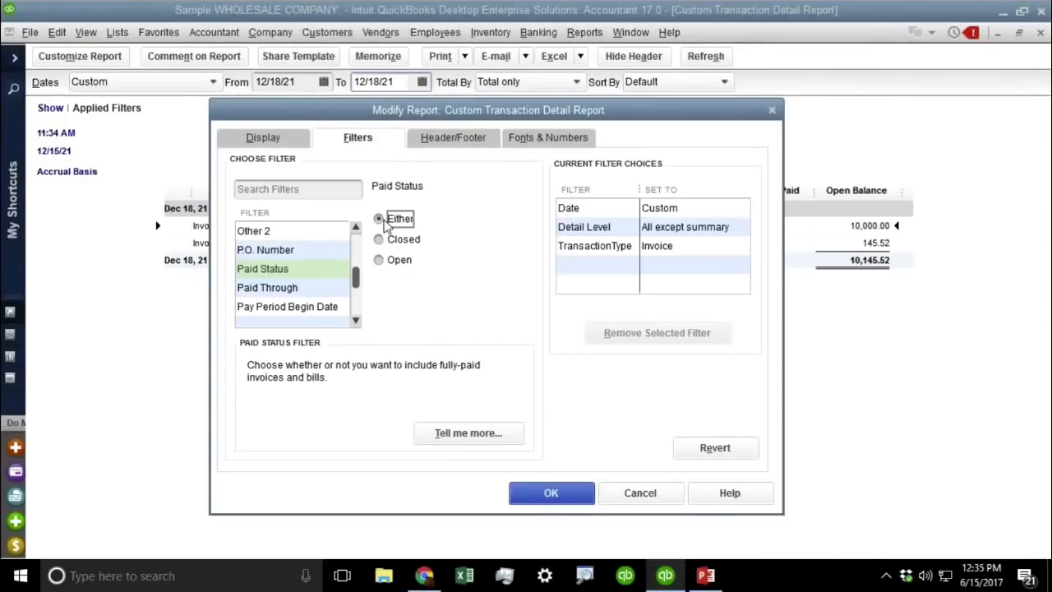
{"action": "left_click", "coordinate": [550, 492]}
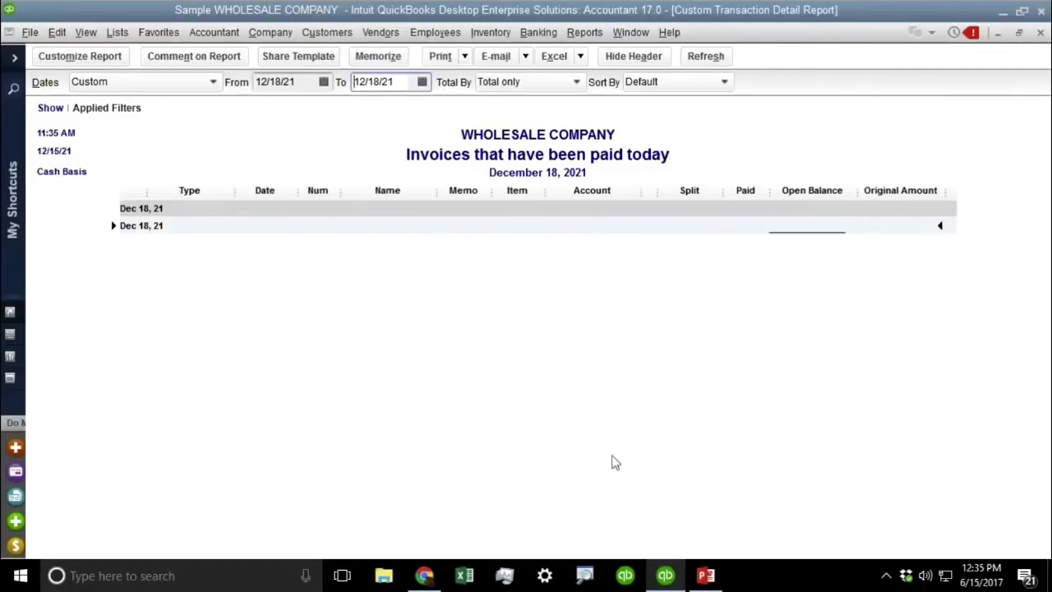
Open the previously recorded Stern Commercial payment from a new customer payment form and set its date to 12/18/21
{"action": "left_click", "coordinate": [270, 33]}
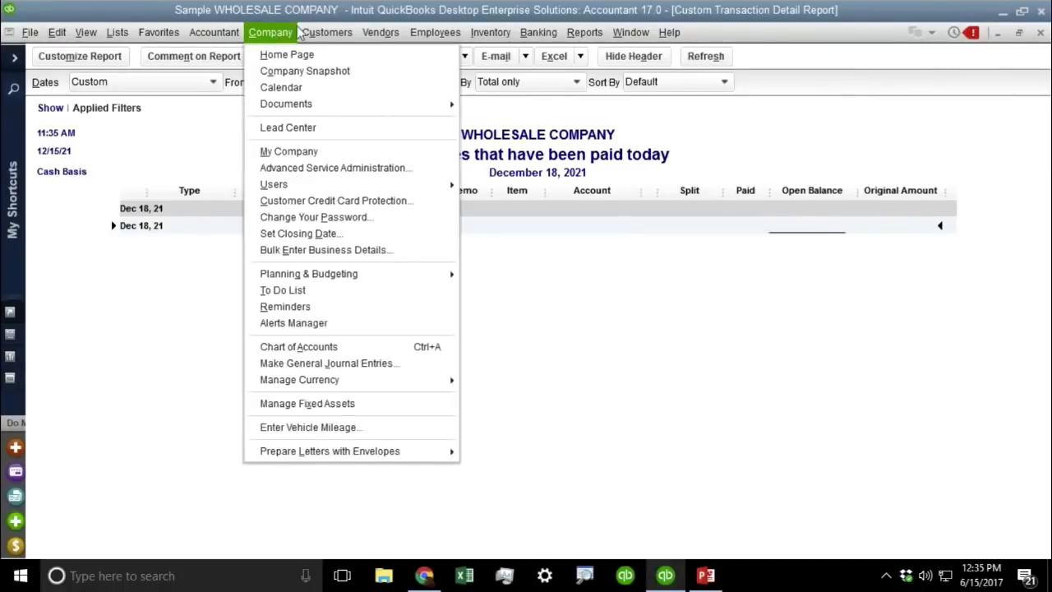
{"action": "mouse_move", "coordinate": [322, 32]}
{"action": "left_click", "coordinate": [391, 251]}
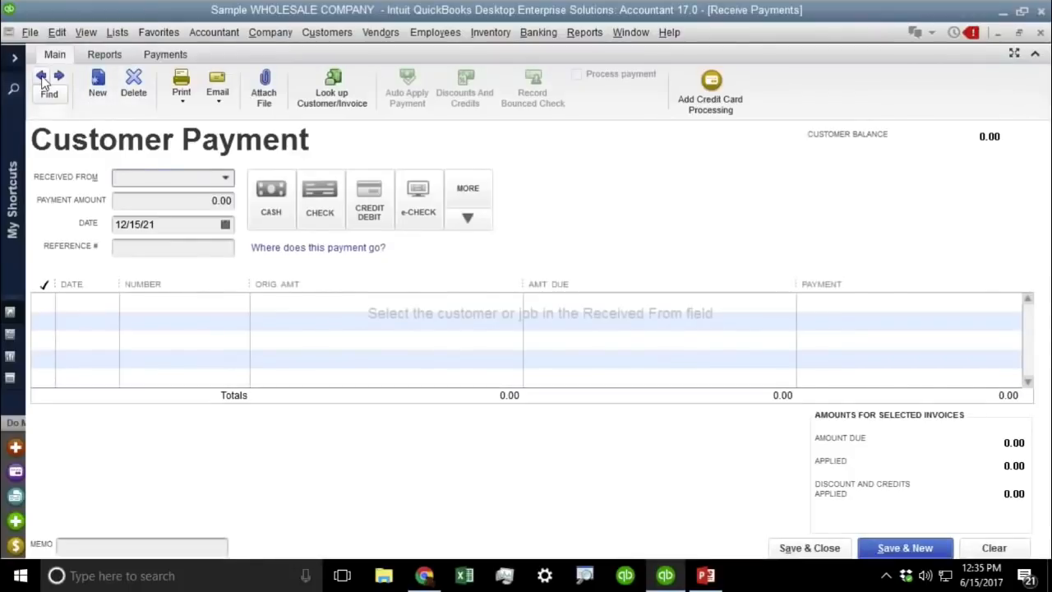
{"action": "left_click", "coordinate": [41, 76]}
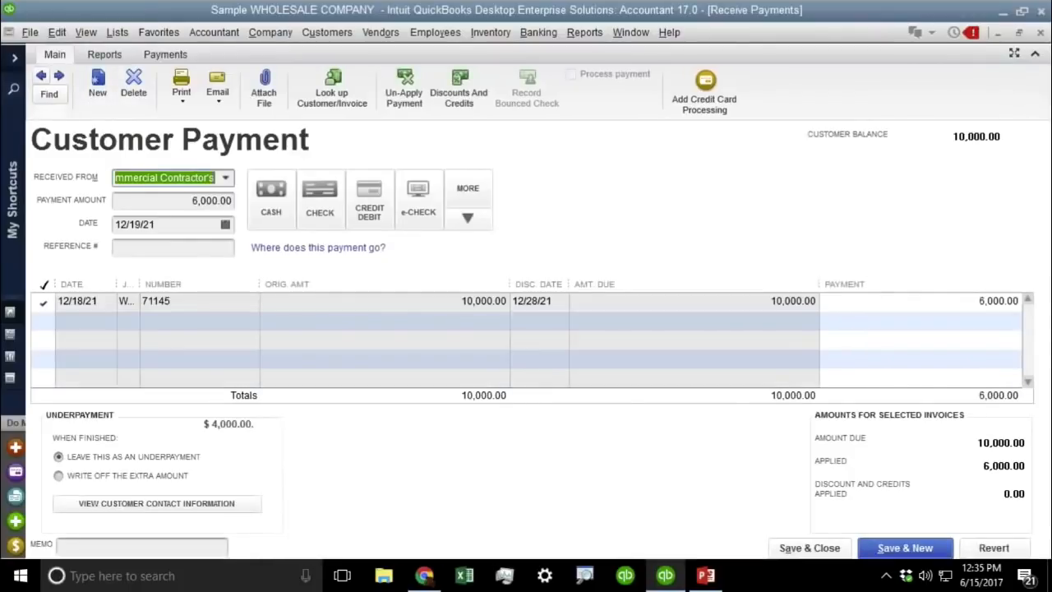
{"action": "left_click_drag", "start_coordinate": [181, 204], "coordinate": [269, 207]}
{"action": "left_click", "coordinate": [173, 227]}
{"action": "key", "text": "minus"}
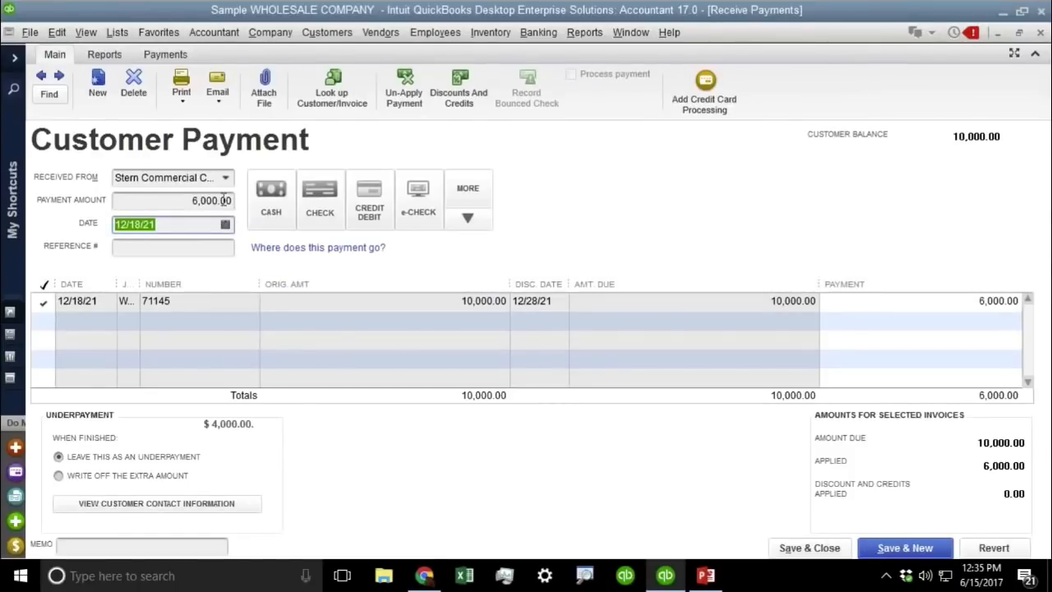
{"action": "left_click", "coordinate": [189, 201]}
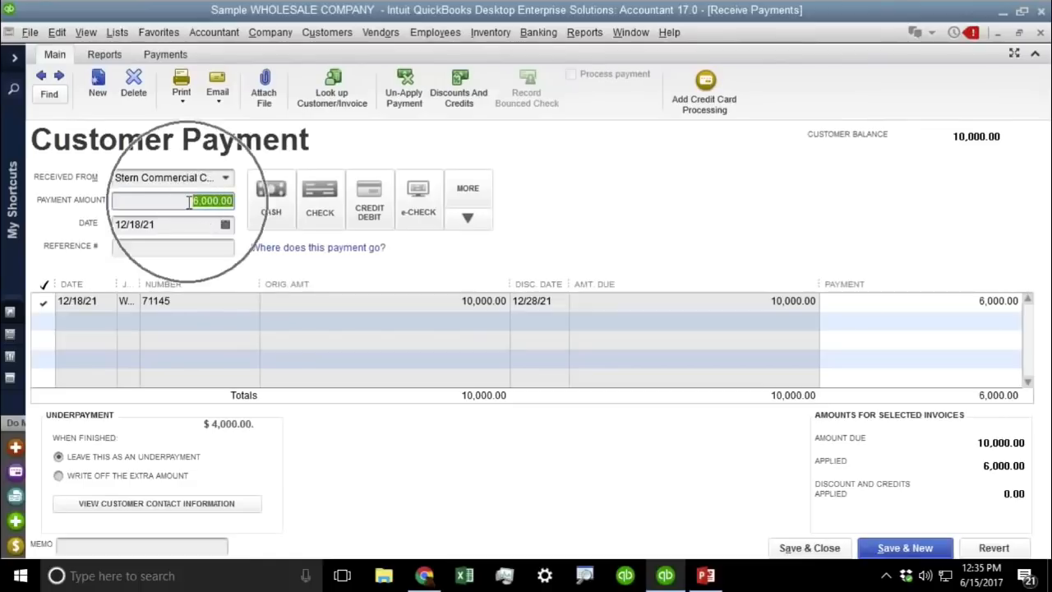
{"action": "left_click", "coordinate": [201, 223]}
{"action": "left_click_drag", "start_coordinate": [196, 204], "coordinate": [236, 202]}
{"action": "left_click", "coordinate": [491, 308]}
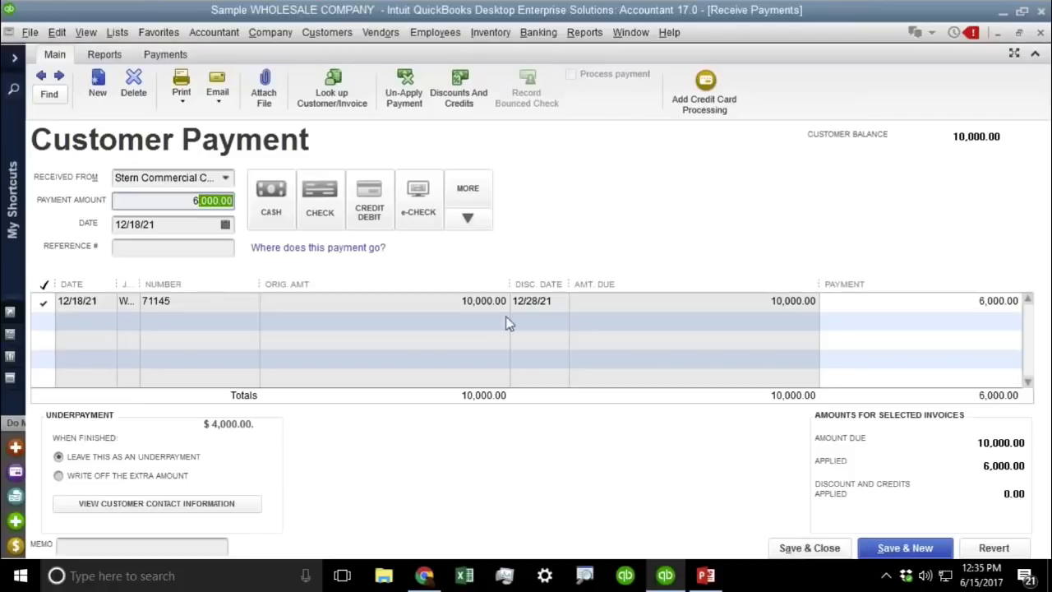
Save and close the Stern Commercial payment with an amount of 6,000.00, recording the changes
{"action": "left_click", "coordinate": [824, 549]}
{"action": "left_click", "coordinate": [448, 212]}
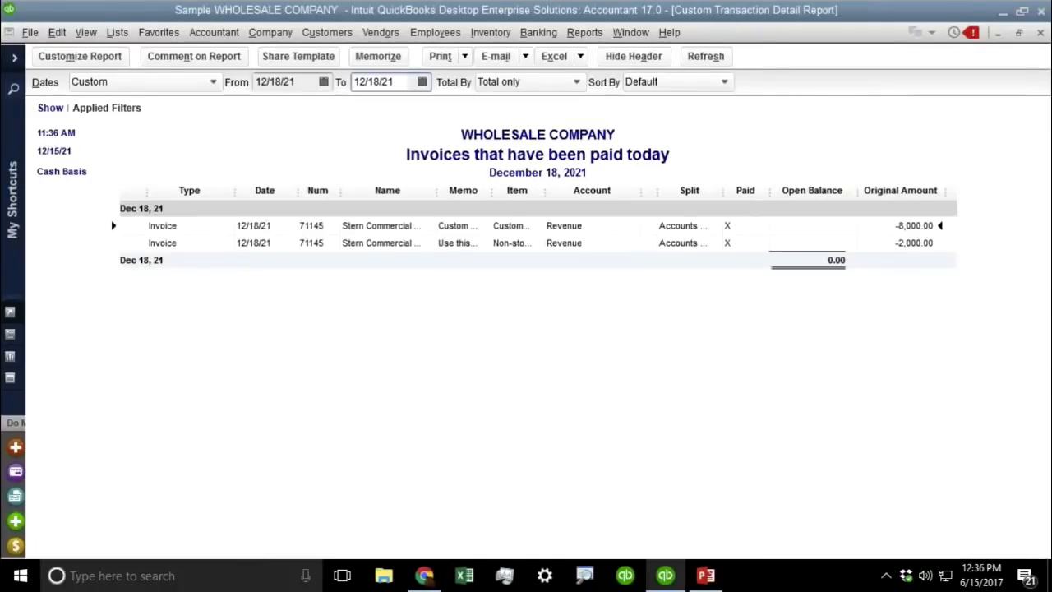
Customize the paid-invoices report to include the Debit and Credit columns
{"action": "left_click", "coordinate": [75, 64]}
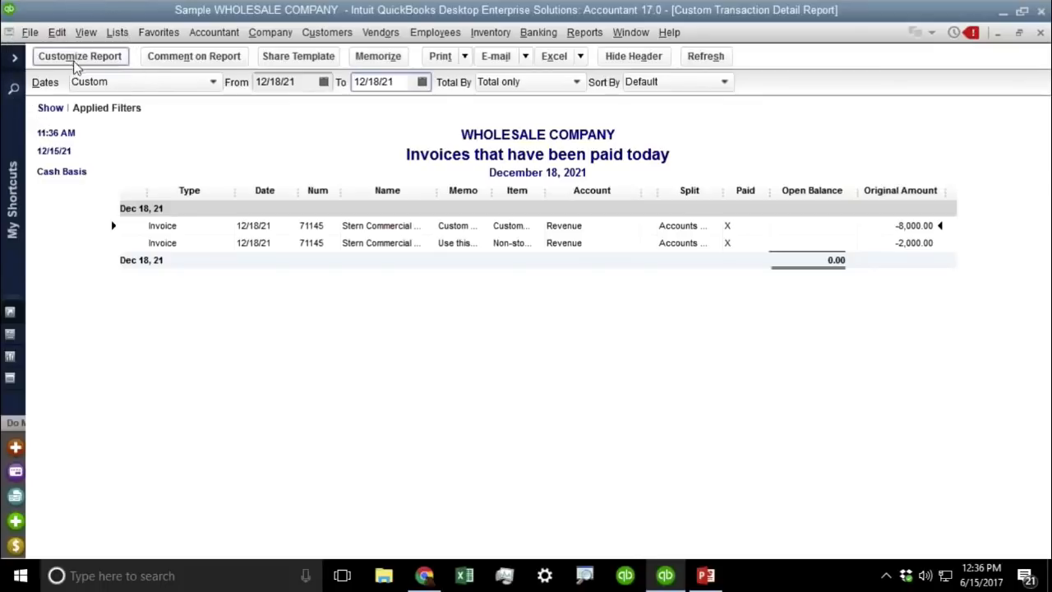
{"action": "left_click", "coordinate": [313, 331]}
{"action": "type", "text": "de"}
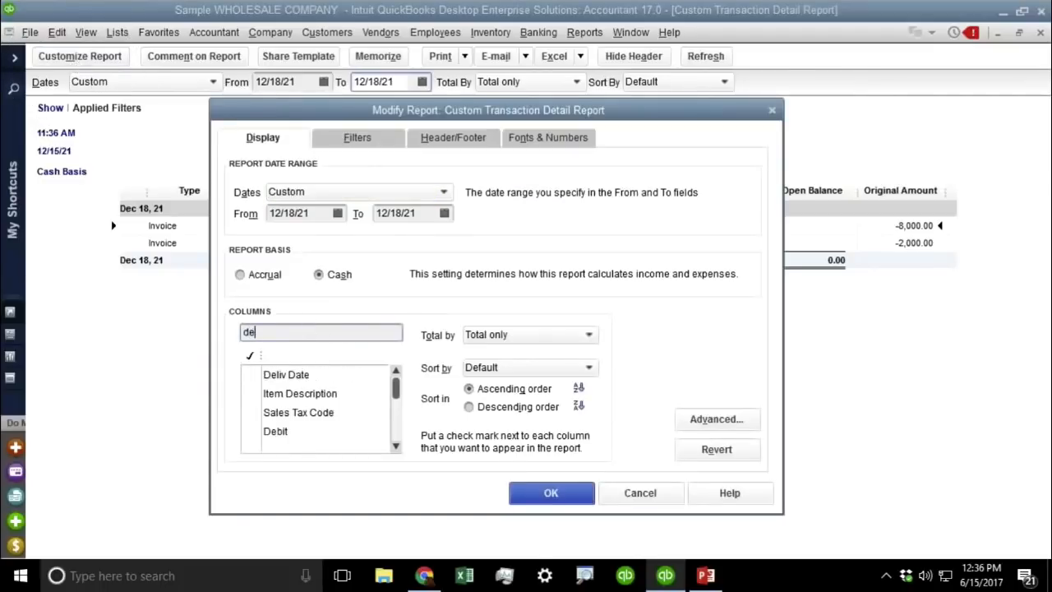
{"action": "type", "text": "b"}
{"action": "left_click", "coordinate": [279, 376]}
{"action": "double_click", "coordinate": [288, 331]}
{"action": "type", "text": "cre"}
{"action": "left_click", "coordinate": [271, 376]}
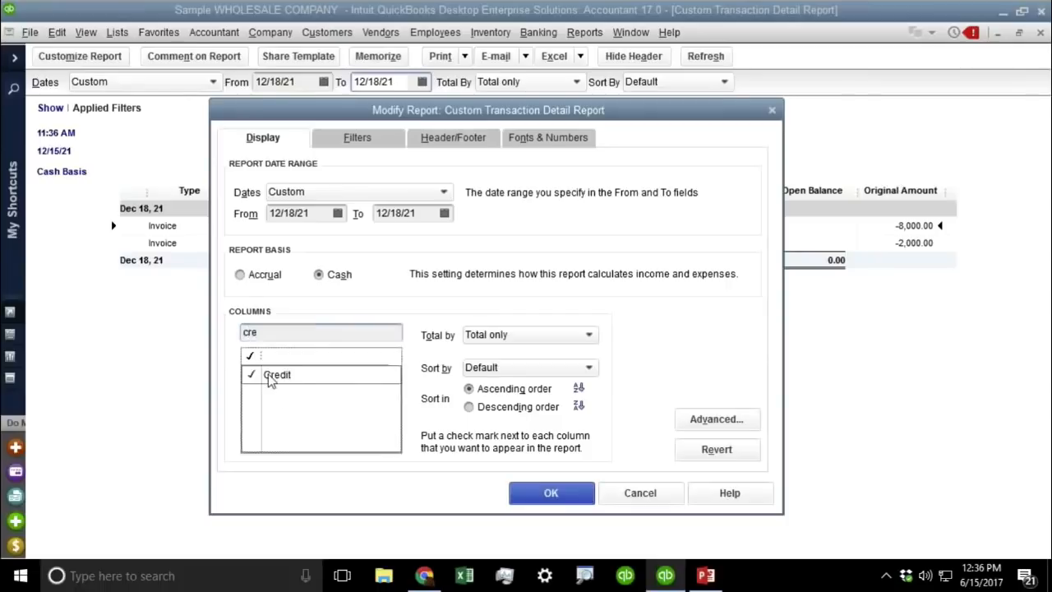
Remove the Open Balance column from the report and apply the customization
{"action": "left_click_drag", "start_coordinate": [277, 332], "coordinate": [191, 325]}
{"action": "type", "text": "ope"}
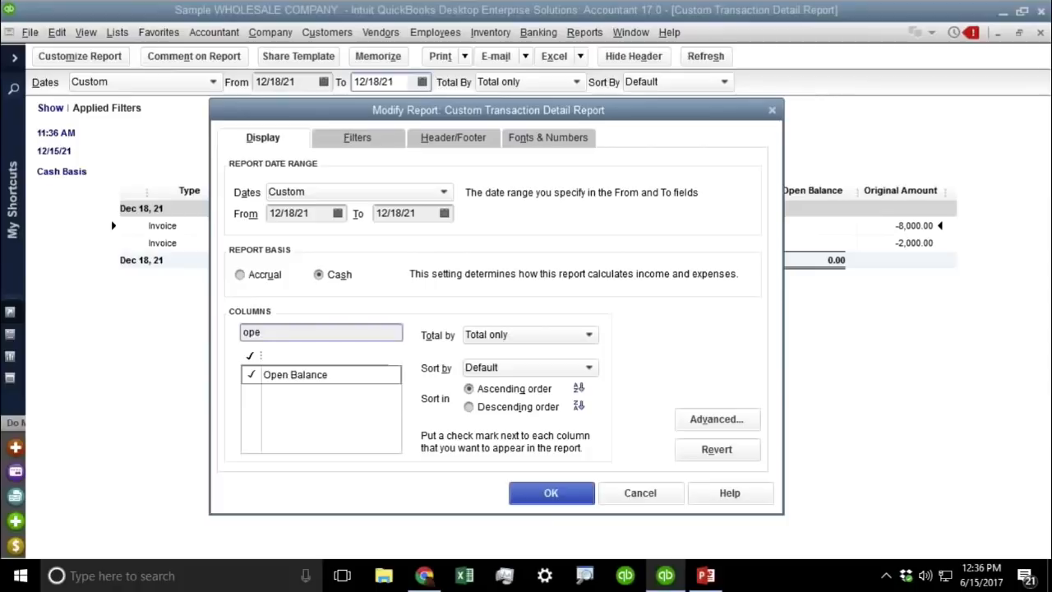
{"action": "left_click", "coordinate": [251, 375]}
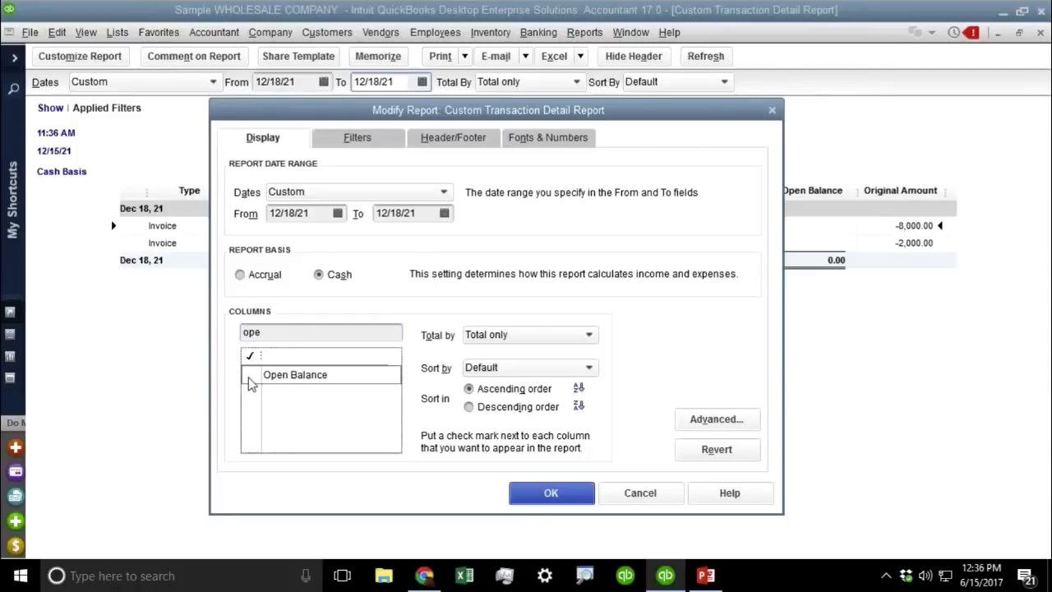
{"action": "left_click", "coordinate": [543, 493]}
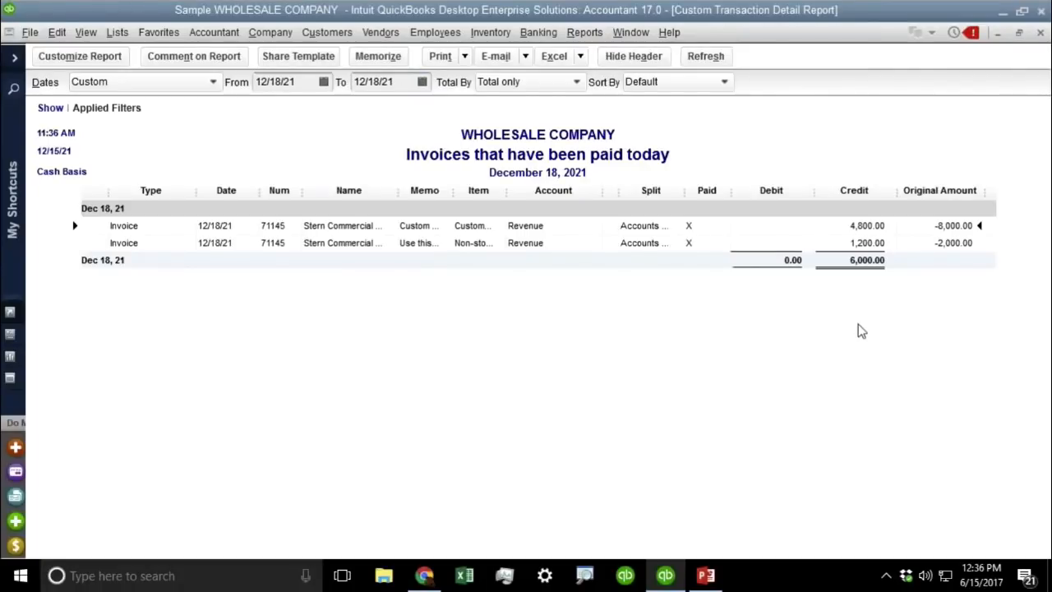
Open the Stern Commercial invoice from the report, set its date to 12/14/21, and save the changed transaction
{"action": "double_click", "coordinate": [225, 229]}
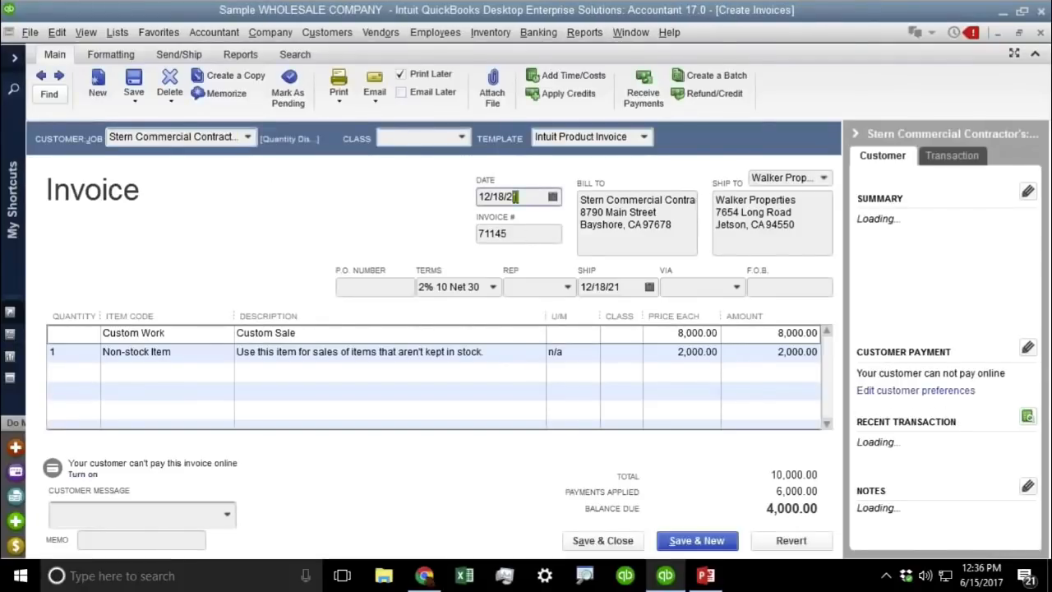
{"action": "left_click_drag", "start_coordinate": [515, 196], "coordinate": [476, 197]}
{"action": "key", "text": "minus"}
{"action": "key", "text": "minus"}
{"action": "key", "text": "minus"}
{"action": "key", "text": "minus"}
{"action": "left_click", "coordinate": [519, 197]}
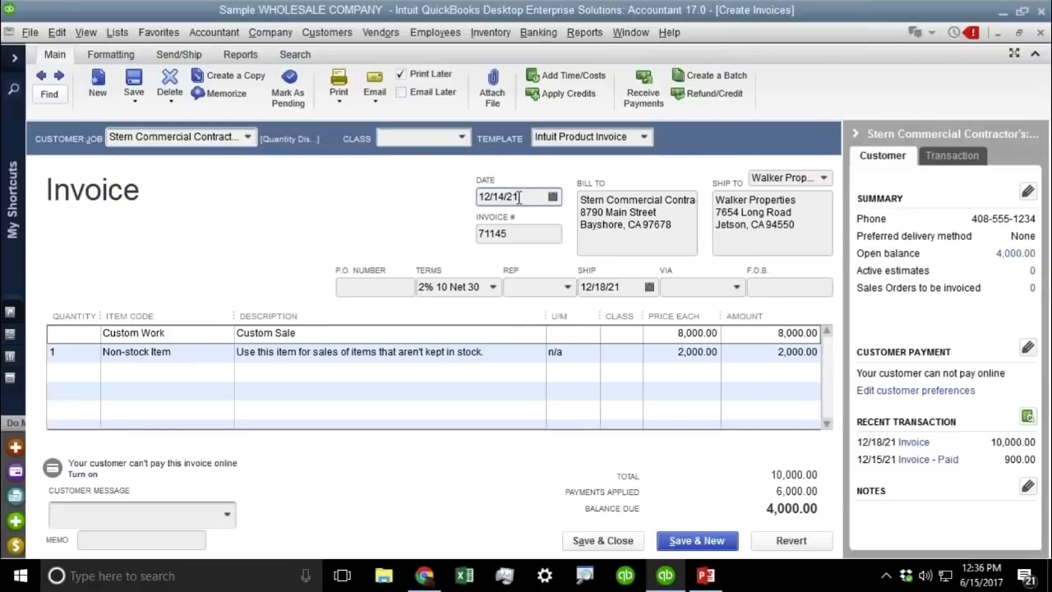
{"action": "left_click", "coordinate": [604, 540]}
{"action": "left_click", "coordinate": [447, 228]}
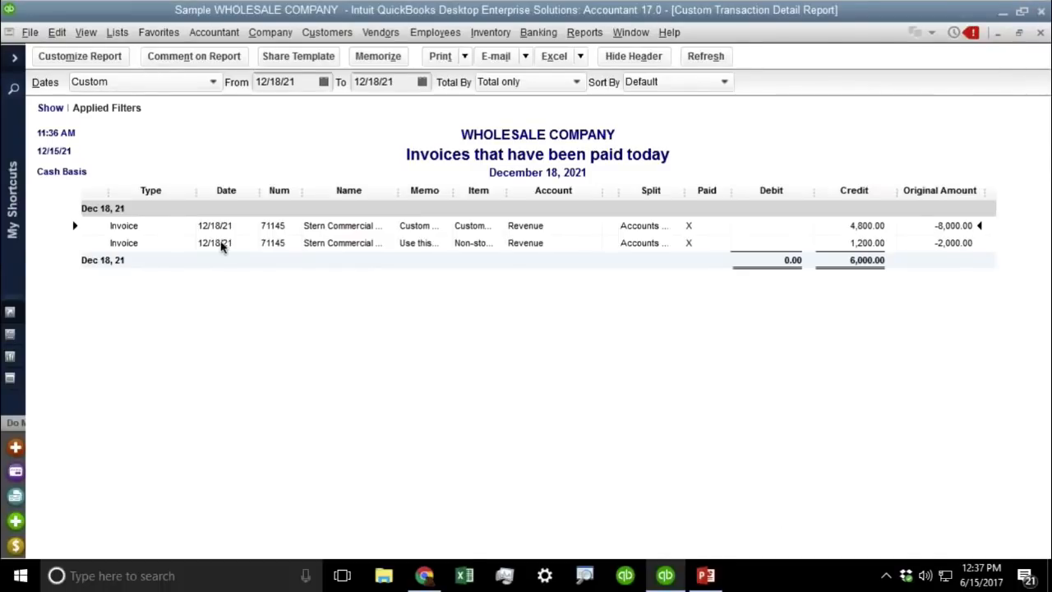
{"action": "key", "text": "ctrl+1"}
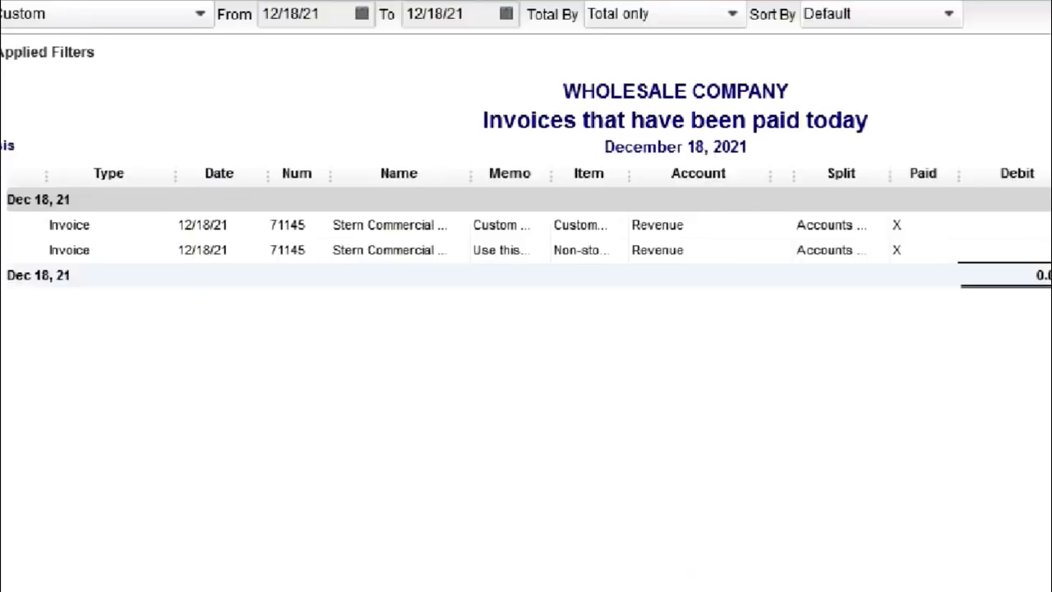
{"action": "left_click", "coordinate": [241, 228]}
{"action": "mouse_move", "coordinate": [231, 211]}
{"action": "left_mouse_down"}
{"action": "mouse_move", "coordinate": [161, 193]}
{"action": "mouse_move", "coordinate": [212, 213]}
{"action": "mouse_move", "coordinate": [193, 203]}
{"action": "left_mouse_up"}
{"action": "key", "text": "Escape"}
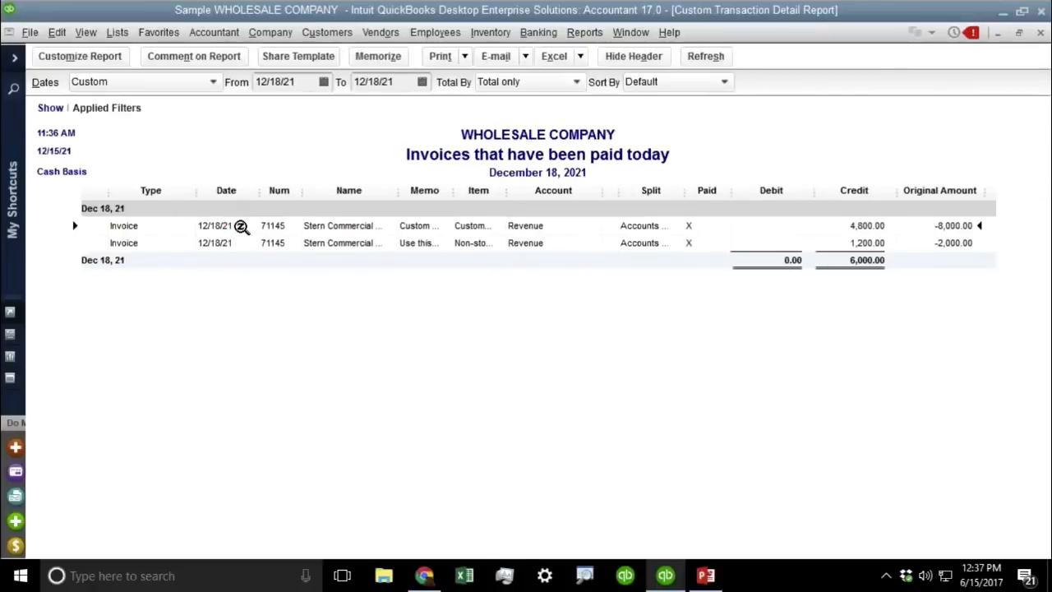
Reopen the invoice from the report and start customizing the data layout on a copy of its Intuit Product Invoice template
{"action": "double_click", "coordinate": [222, 228]}
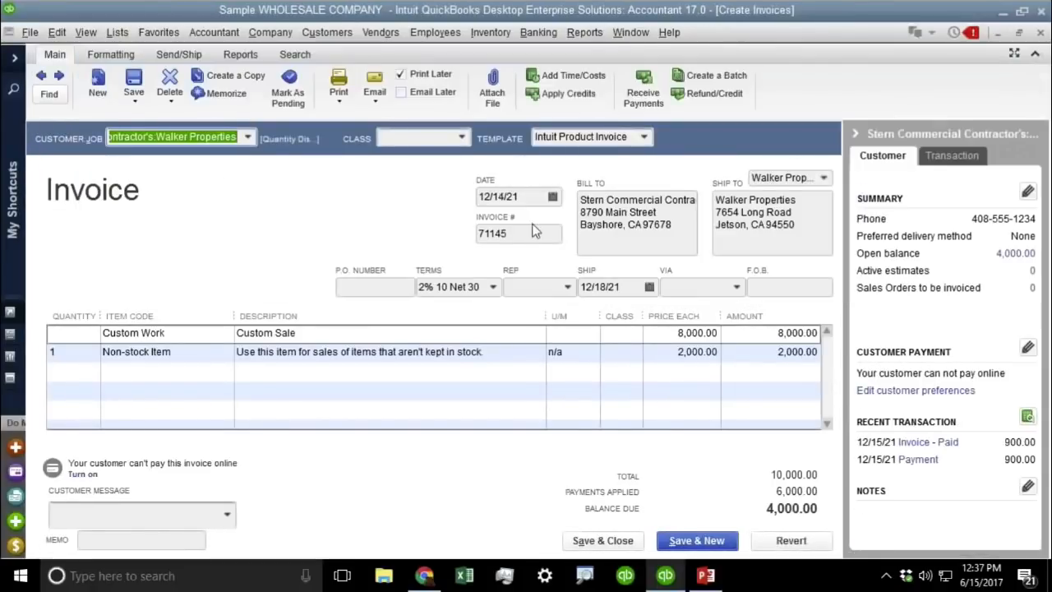
{"action": "left_click_drag", "start_coordinate": [533, 196], "coordinate": [482, 194]}
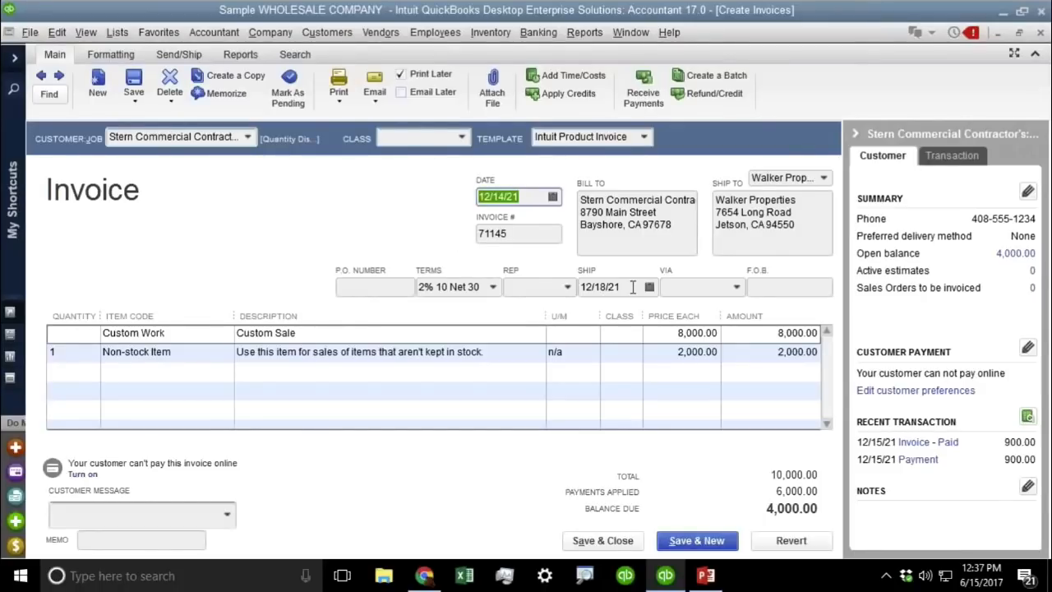
{"action": "left_click", "coordinate": [633, 287]}
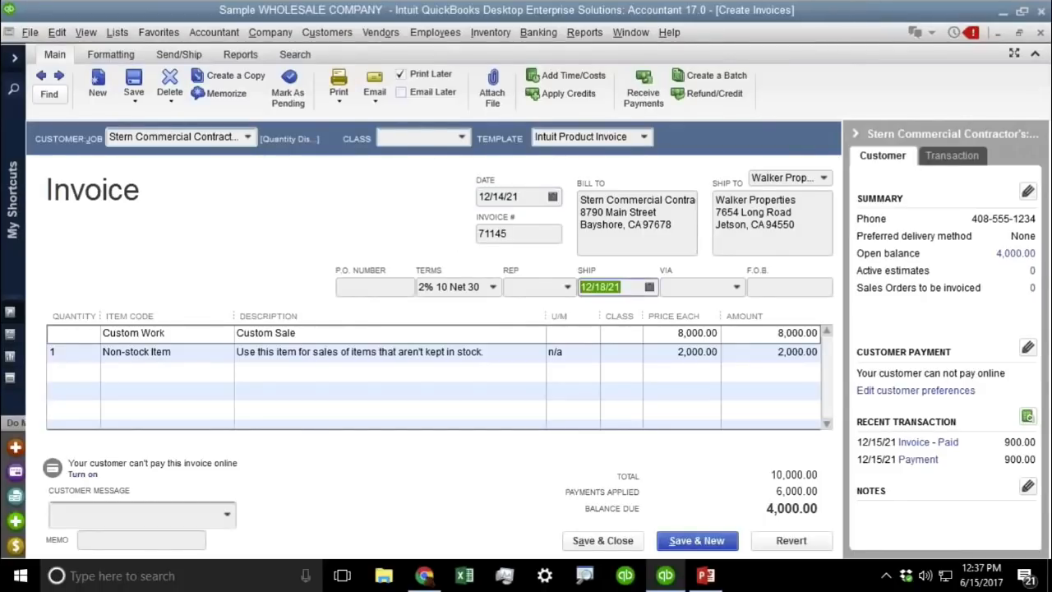
{"action": "left_click", "coordinate": [112, 56]}
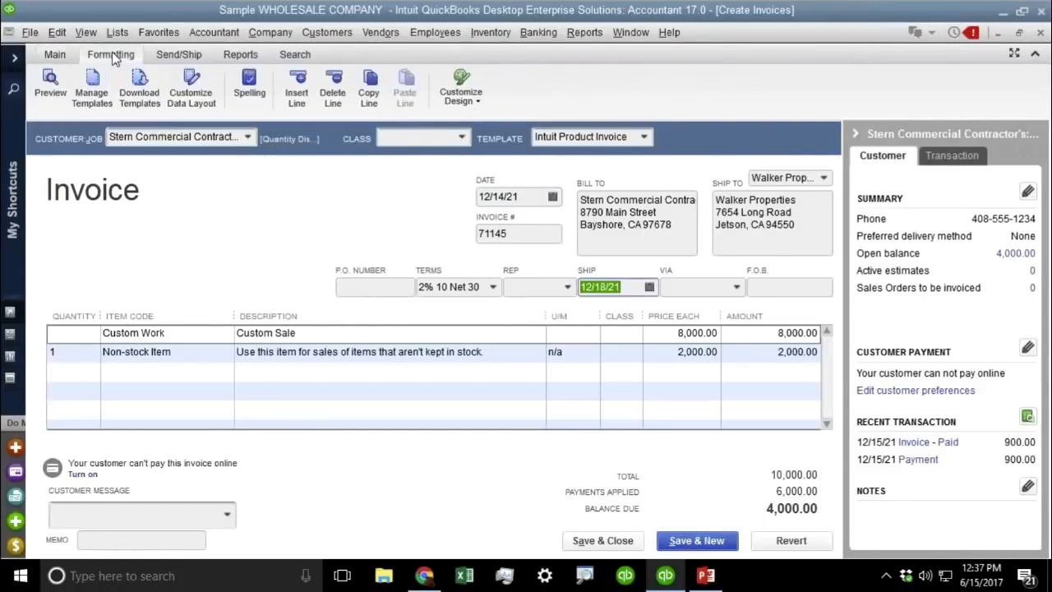
{"action": "left_click", "coordinate": [195, 98]}
{"action": "left_click", "coordinate": [484, 282]}
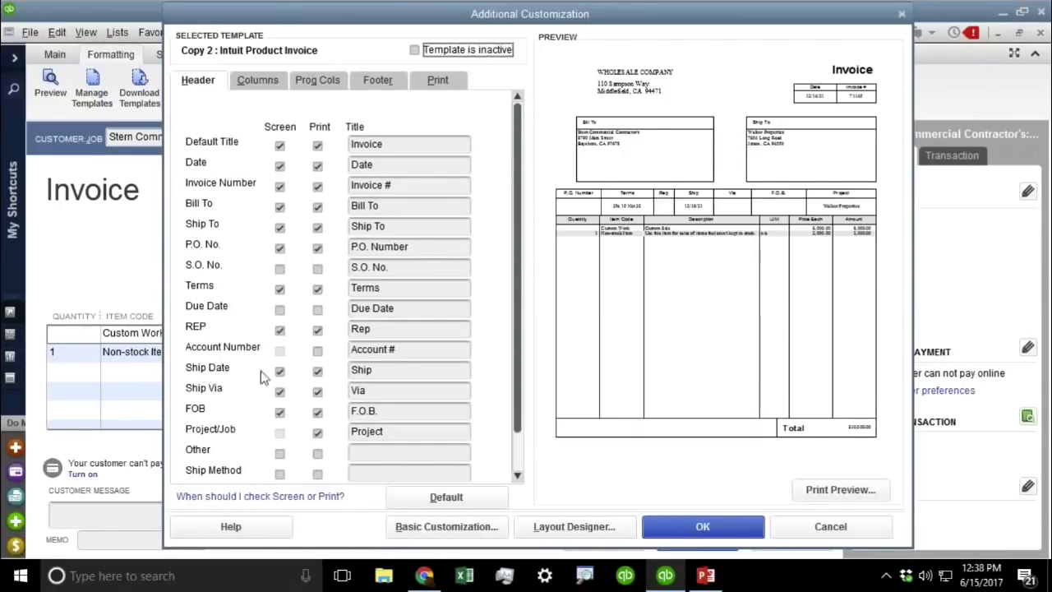
Retitle the template's Ship Date header field as "Original Invoice Date" and apply the customization
{"action": "double_click", "coordinate": [399, 370]}
{"action": "type", "text": "Orig"}
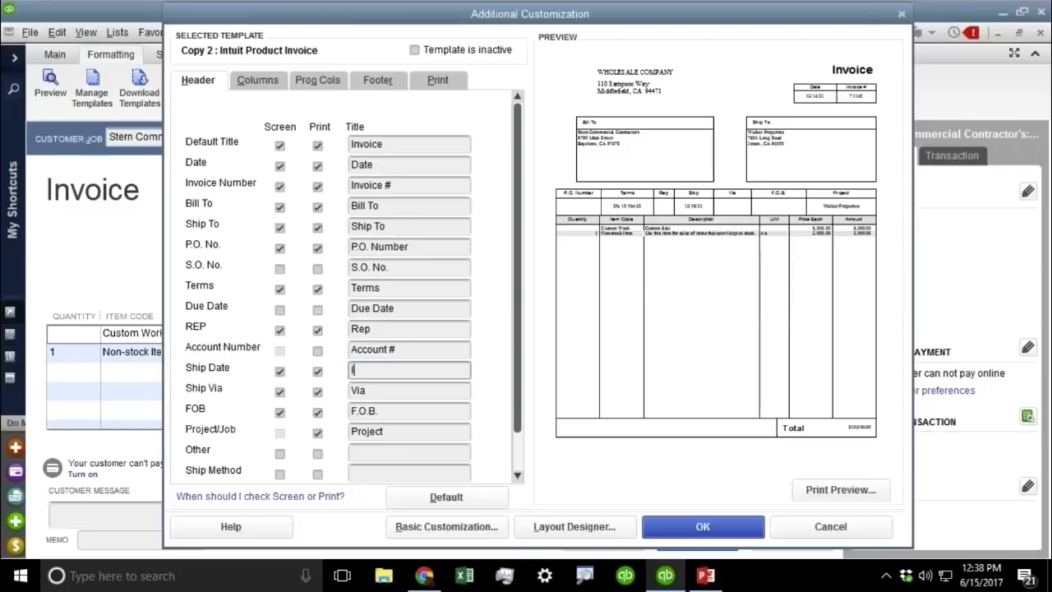
{"action": "type", "text": "inal Invoice Date"}
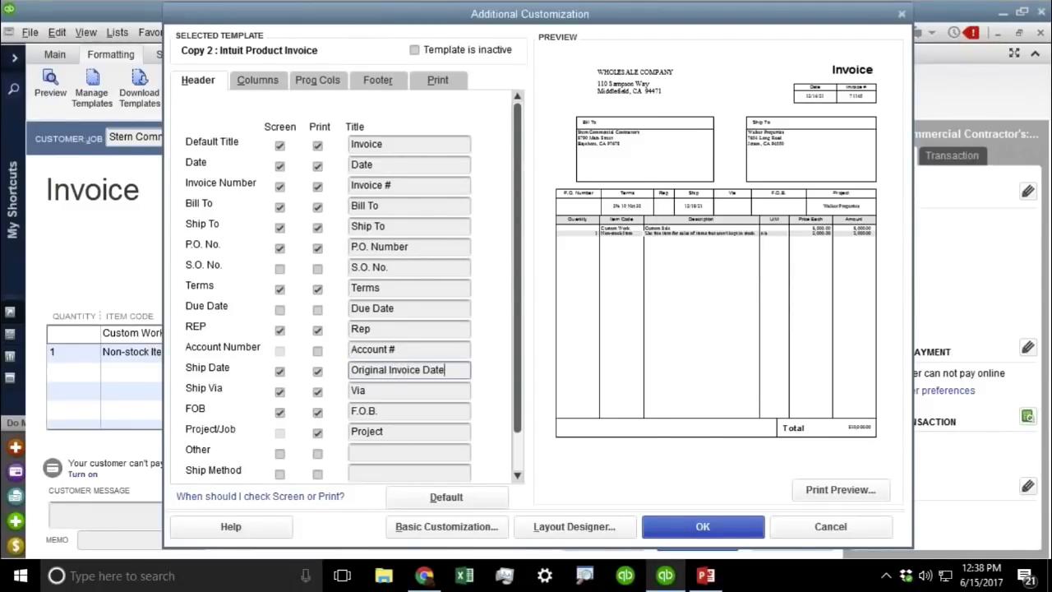
{"action": "left_click_drag", "start_coordinate": [453, 370], "coordinate": [351, 368]}
{"action": "left_click", "coordinate": [692, 532]}
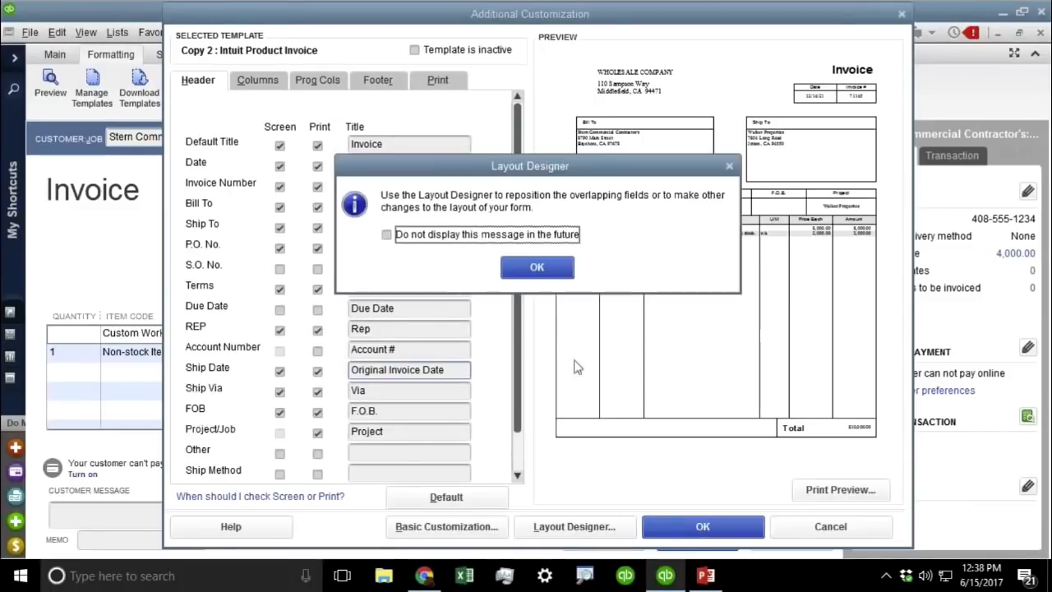
{"action": "left_click", "coordinate": [535, 273]}
{"action": "left_click", "coordinate": [703, 530]}
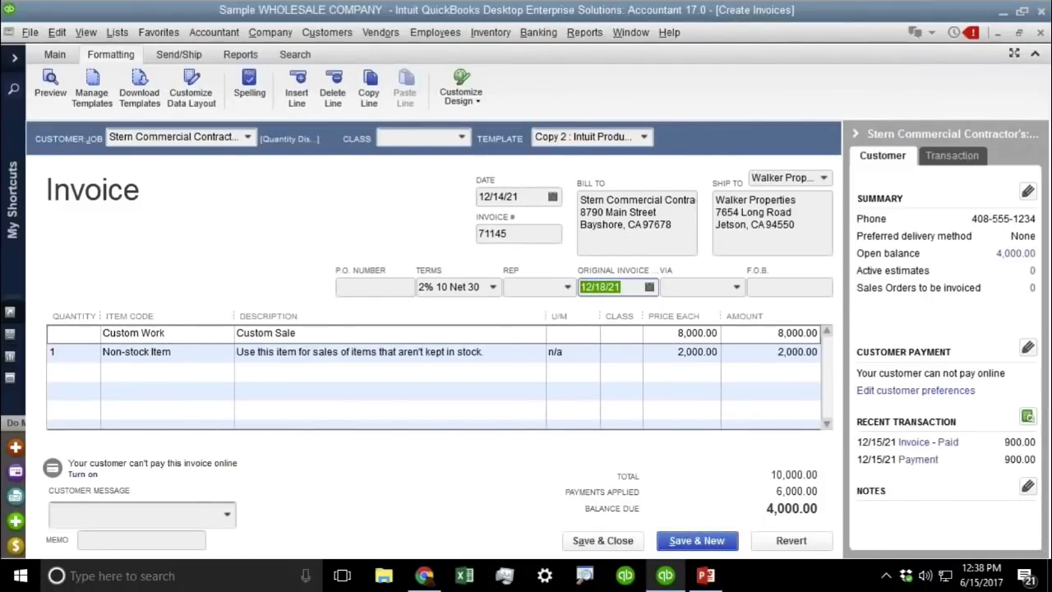
Set the invoice's Original Invoice Date to 12/14/21 and save the invoice, recording the changes
{"action": "type", "text": "121420"}
{"action": "key", "text": "Tab"}
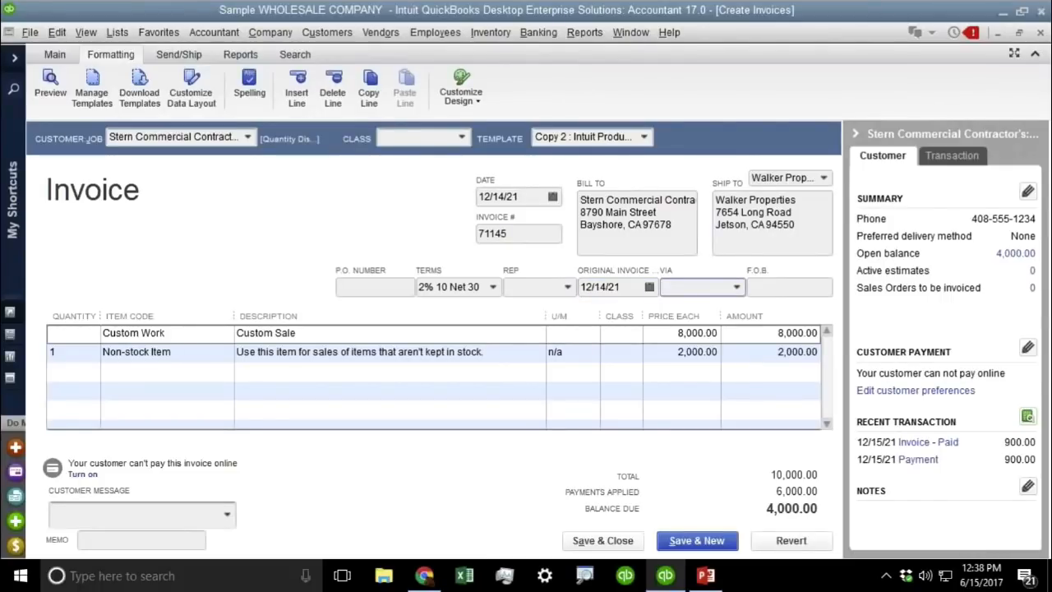
{"action": "left_click", "coordinate": [520, 196]}
{"action": "double_click", "coordinate": [520, 196]}
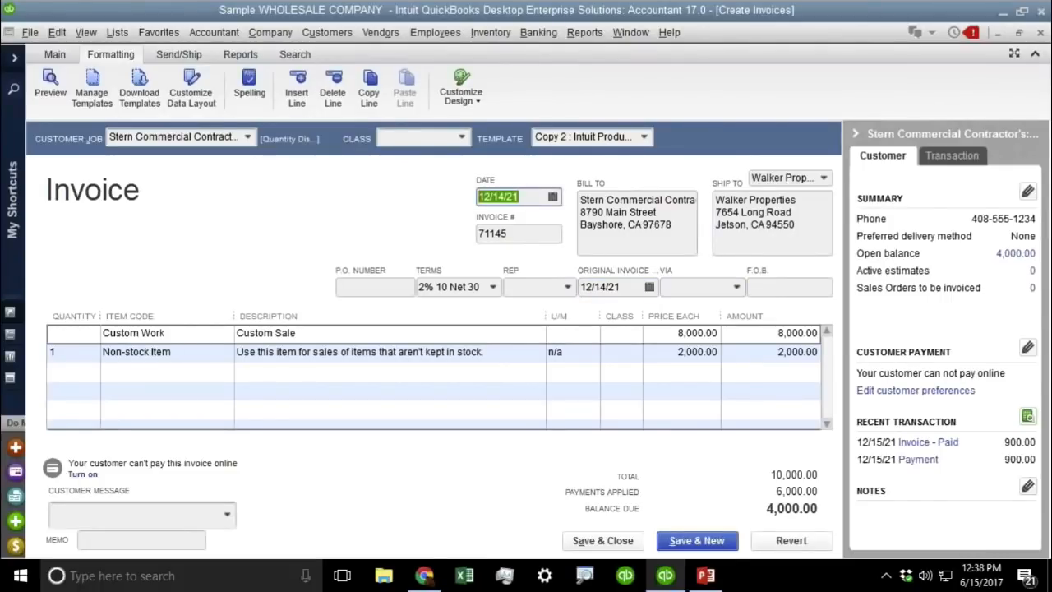
{"action": "double_click", "coordinate": [627, 286]}
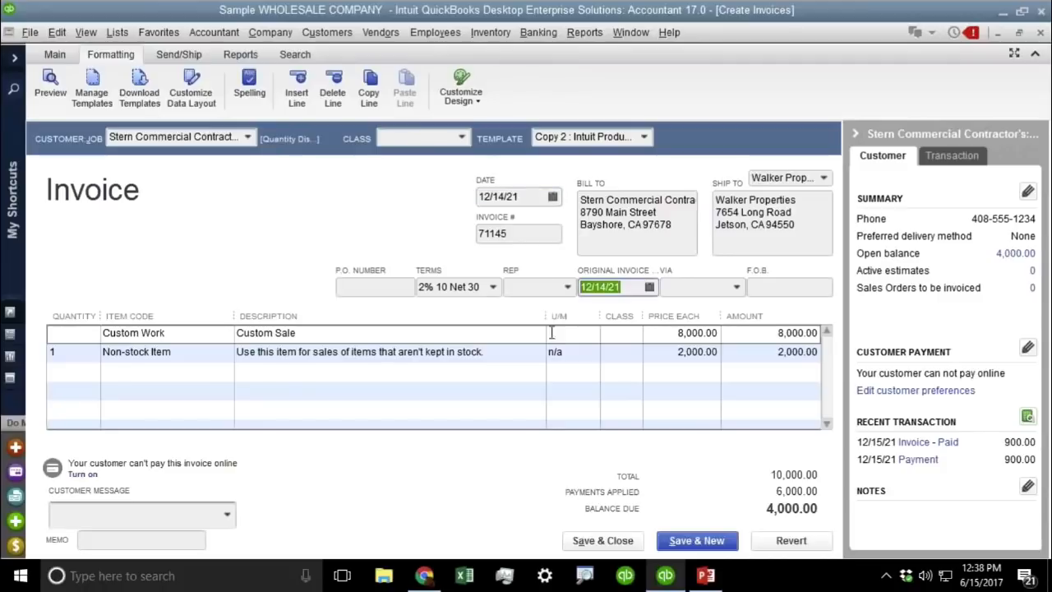
{"action": "left_click", "coordinate": [590, 545]}
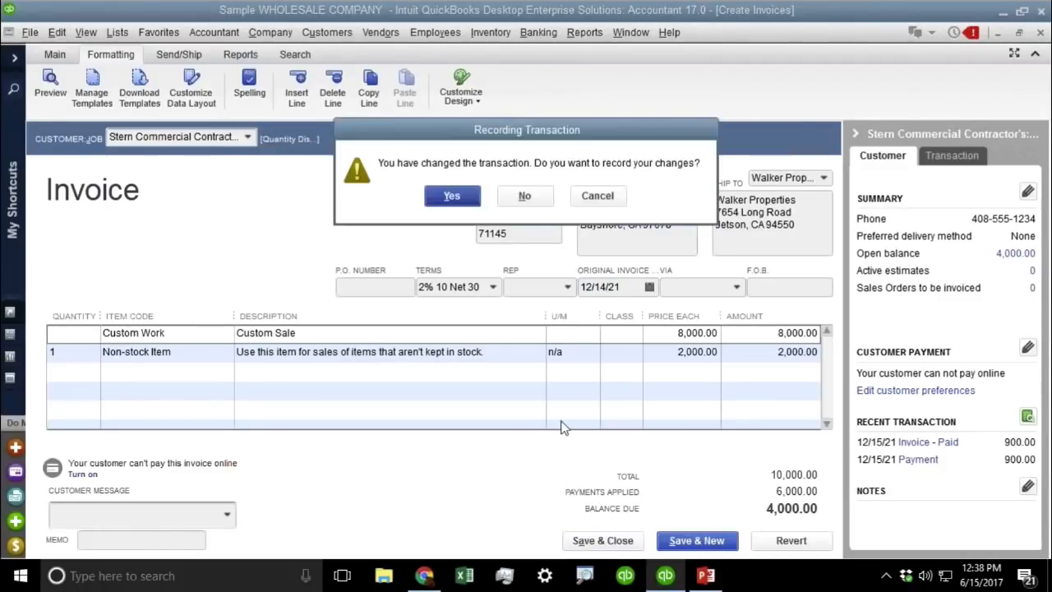
{"action": "left_click", "coordinate": [451, 197]}
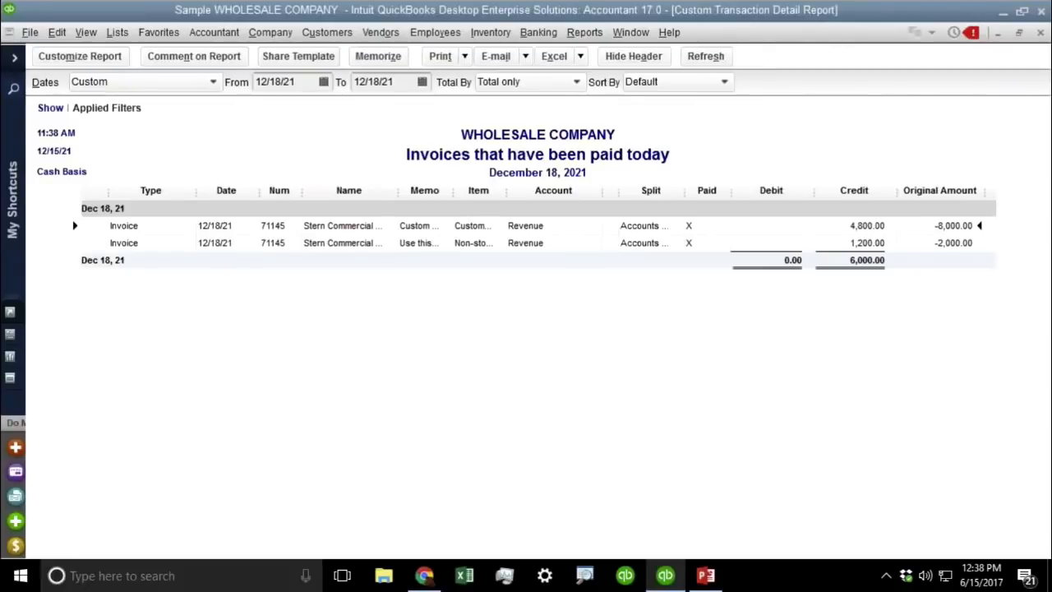
Add the Ship Date column to the report and move it between the Type and Date columns
{"action": "left_click", "coordinate": [88, 56]}
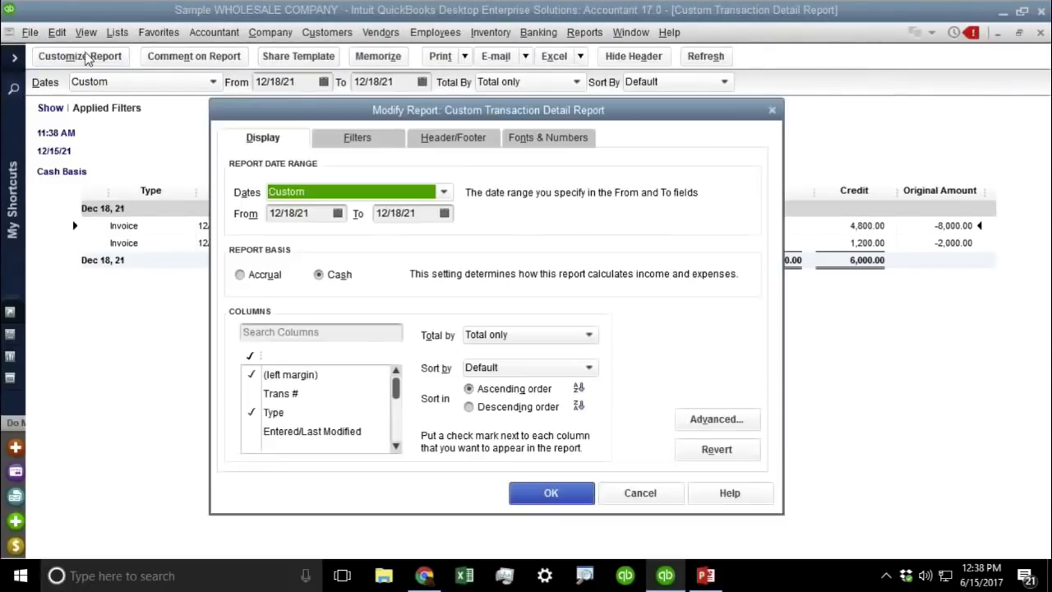
{"action": "left_click", "coordinate": [275, 337]}
{"action": "type", "text": "ship"}
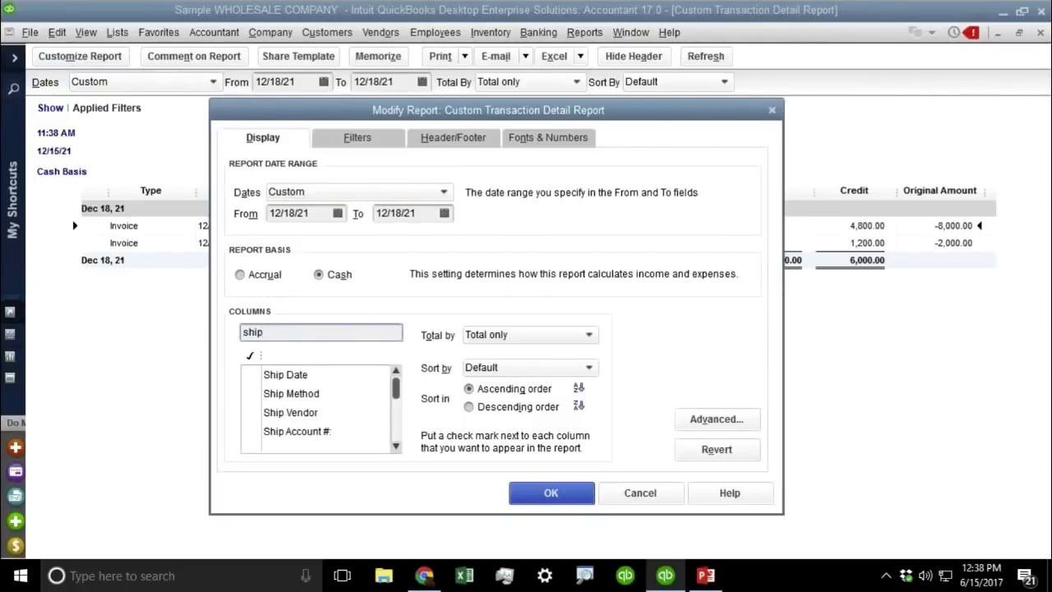
{"action": "left_click", "coordinate": [292, 376]}
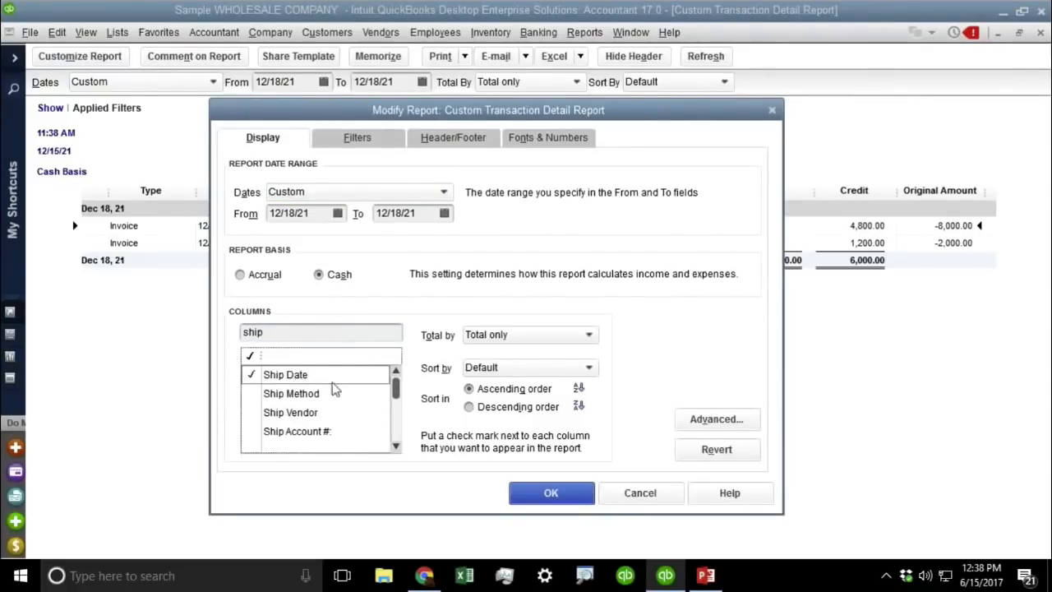
{"action": "left_click", "coordinate": [573, 503]}
{"action": "left_click_drag", "start_coordinate": [422, 192], "coordinate": [168, 194]}
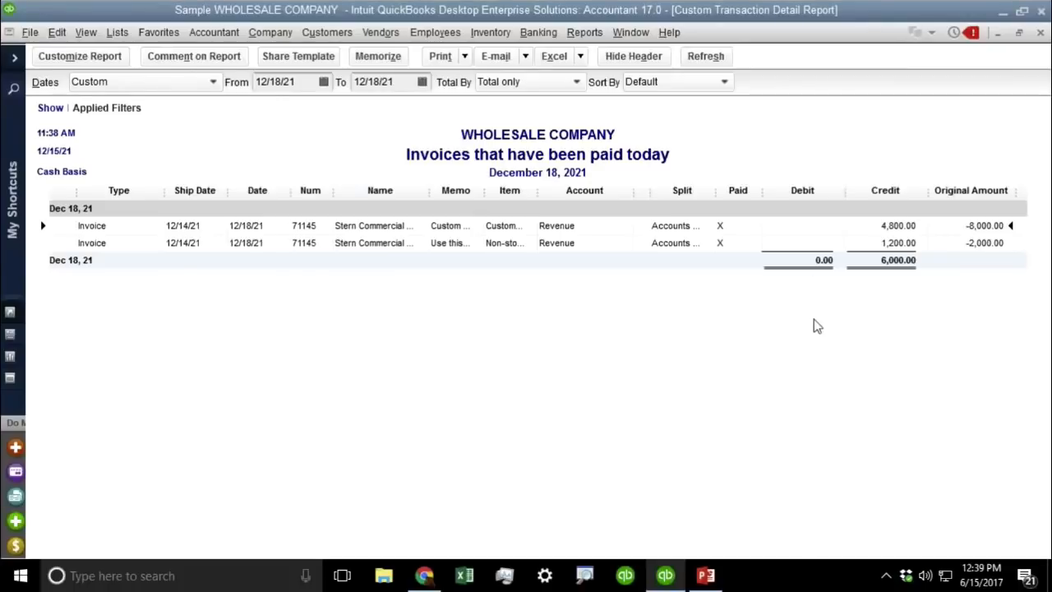
Examine the report's Credit total and compare each invoice line's Credit with its Original Amount
{"action": "left_click", "coordinate": [894, 260]}
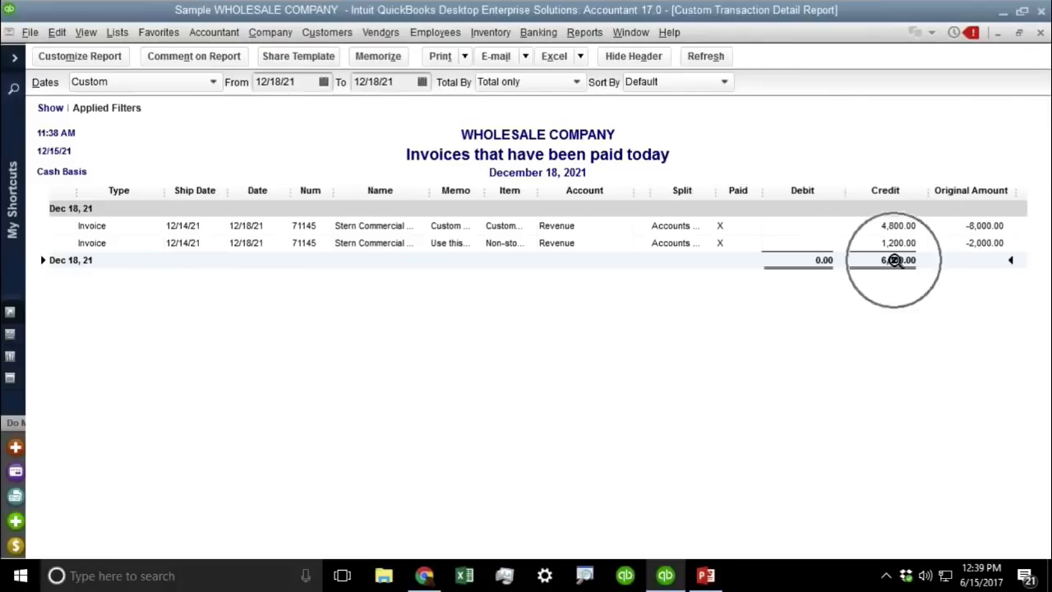
{"action": "key", "text": "ctrl"}
{"action": "key", "text": "ctrl"}
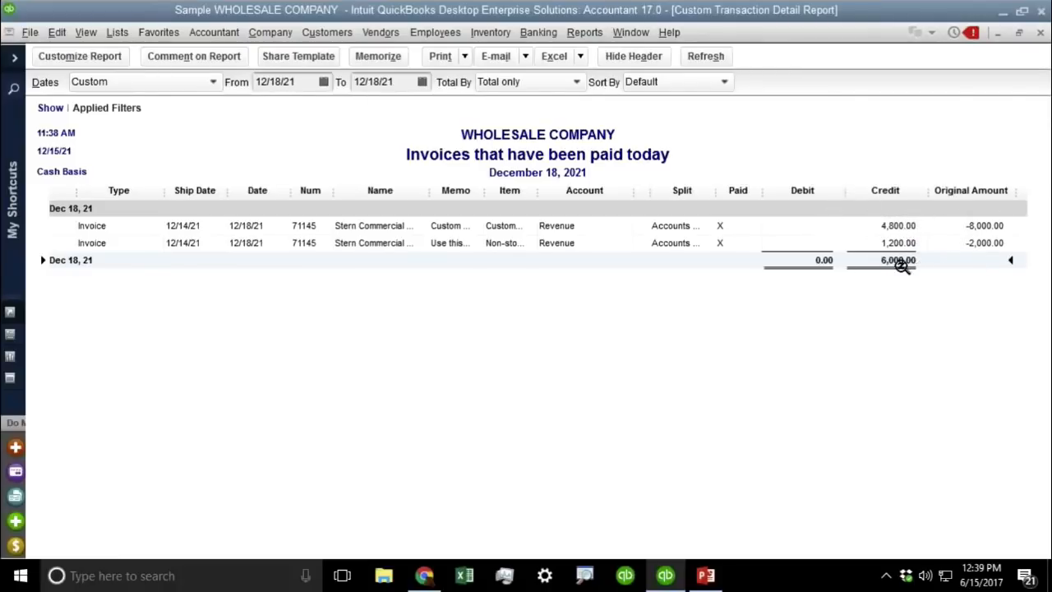
{"action": "left_click", "coordinate": [976, 227]}
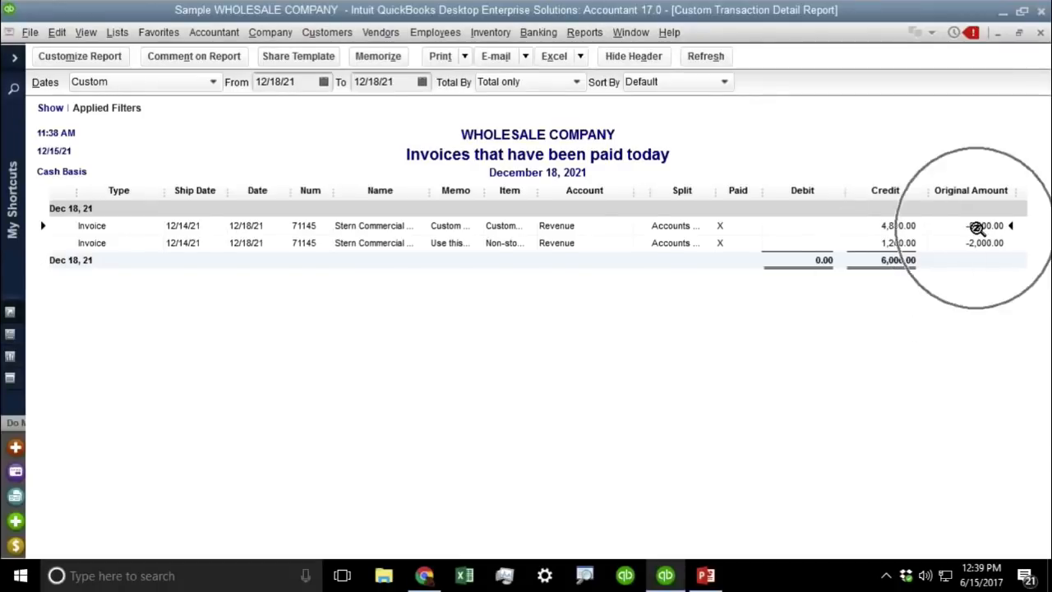
{"action": "left_click", "coordinate": [899, 226]}
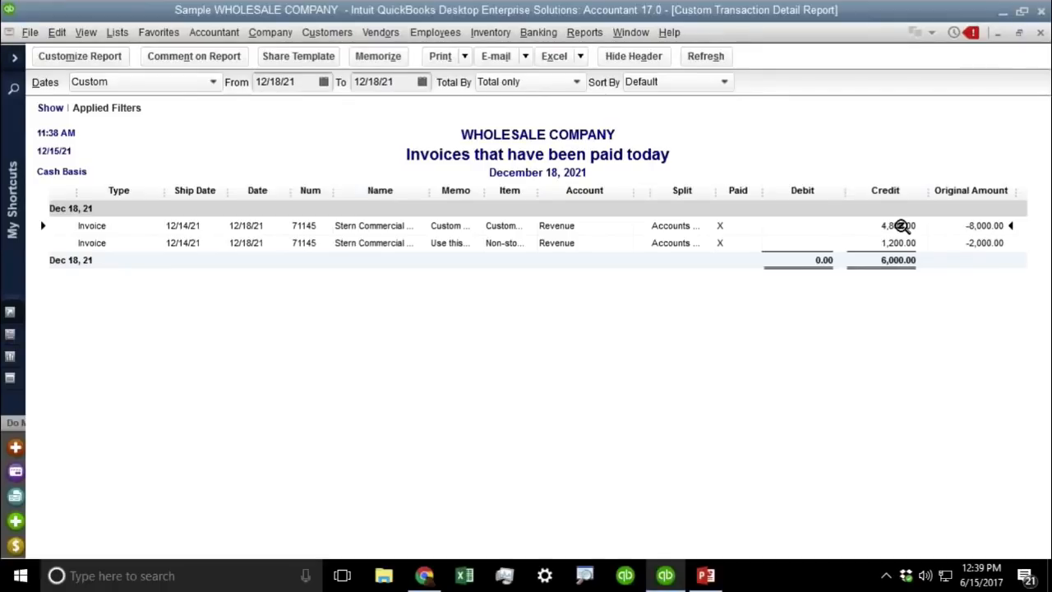
{"action": "left_click", "coordinate": [984, 242]}
{"action": "left_click", "coordinate": [908, 243]}
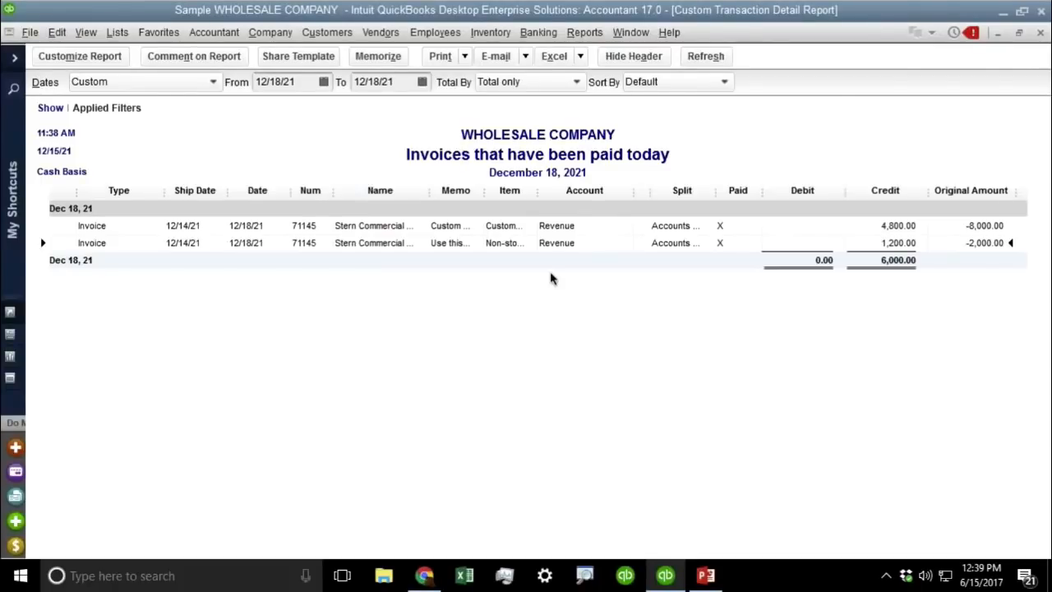
Open the paid invoice from the report and turn on charging sales tax in the company preferences
{"action": "double_click", "coordinate": [368, 227]}
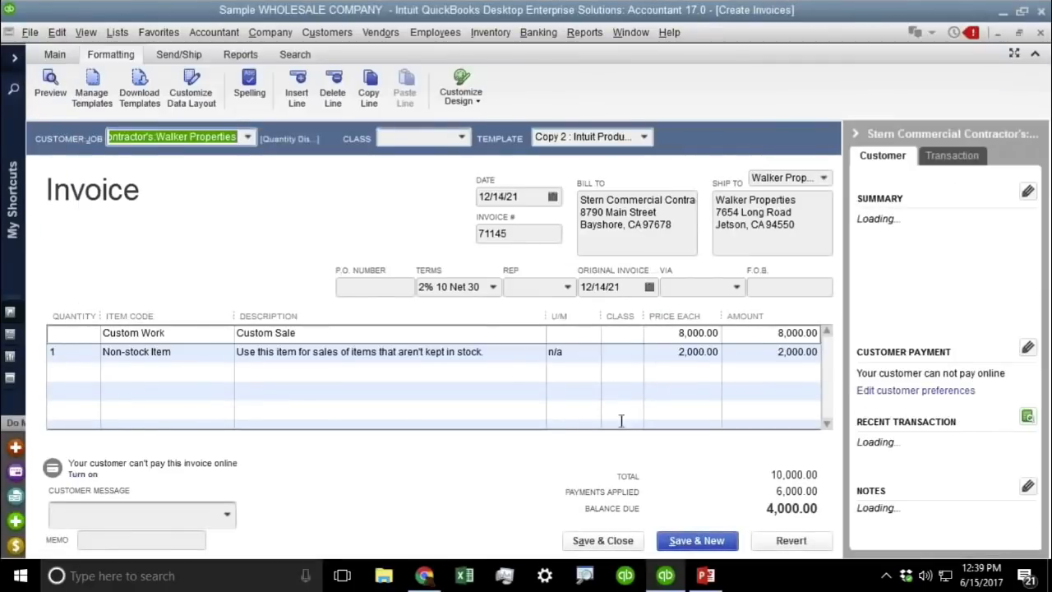
{"action": "left_click", "coordinate": [57, 32]}
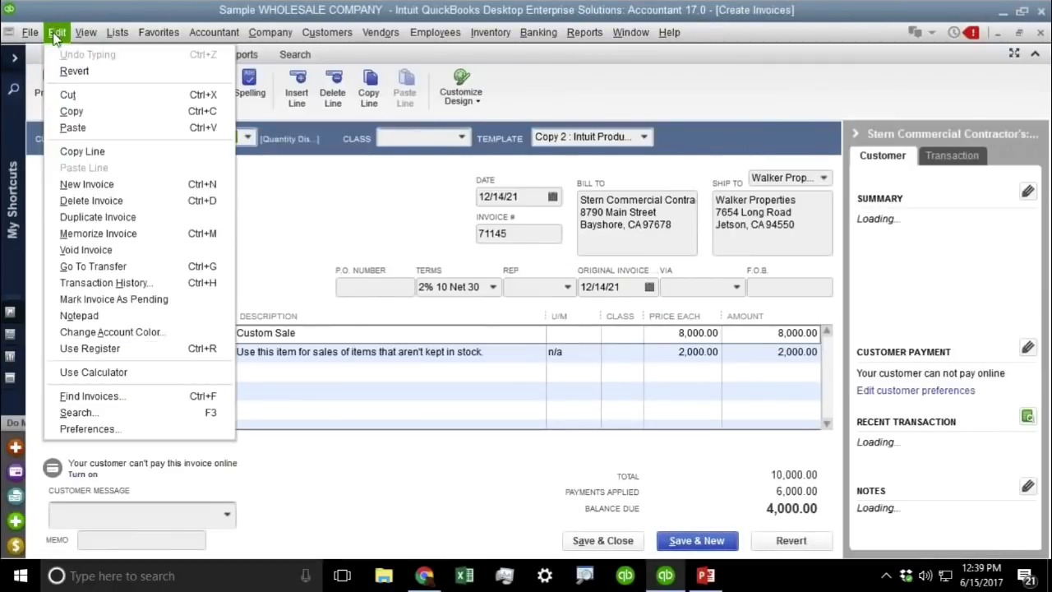
{"action": "left_click", "coordinate": [95, 428]}
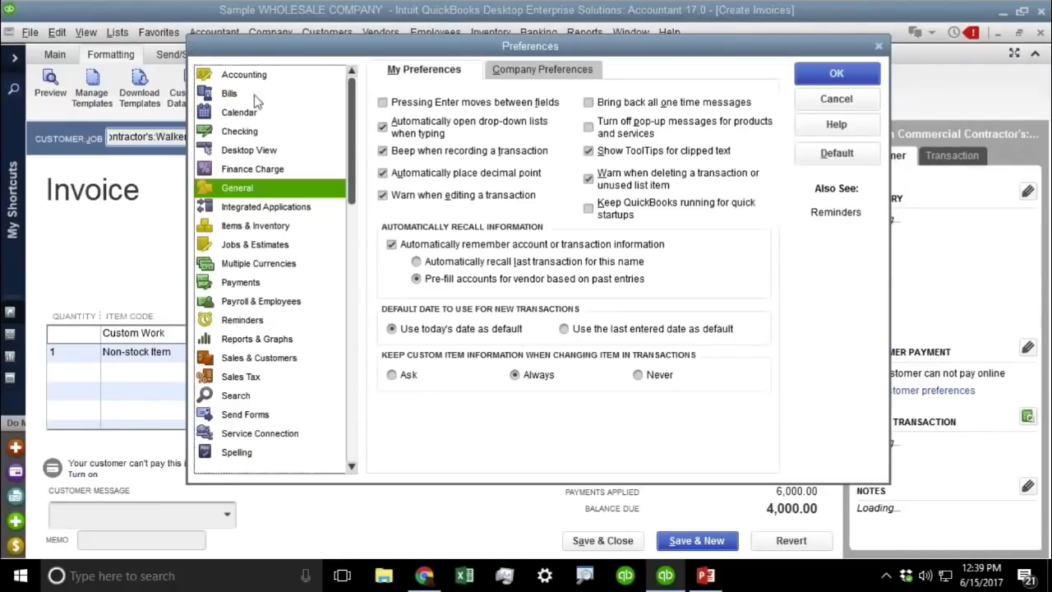
{"action": "left_click", "coordinate": [247, 371]}
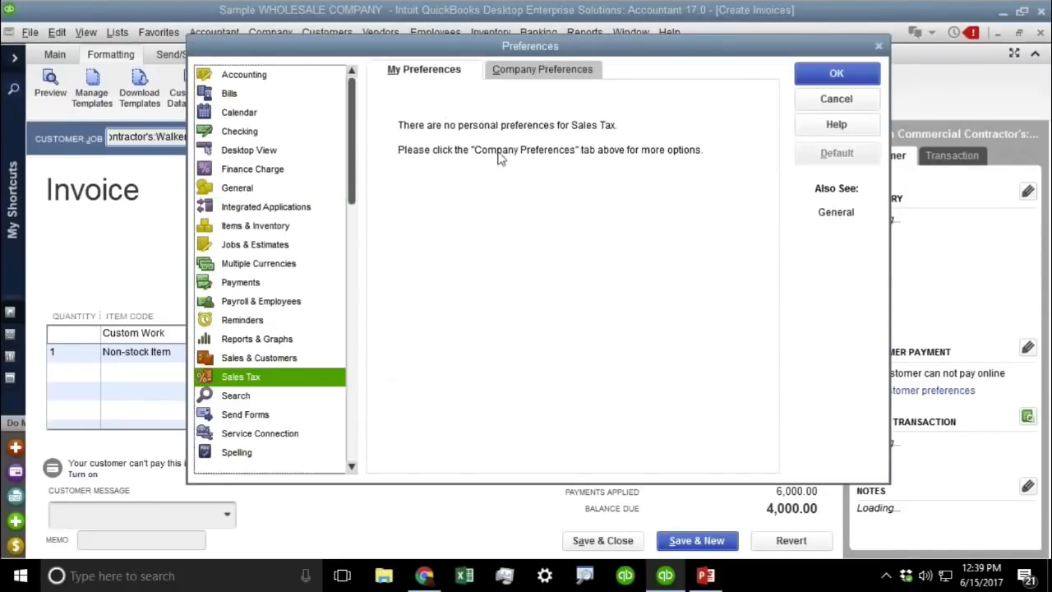
{"action": "left_click", "coordinate": [511, 73]}
{"action": "left_click", "coordinate": [553, 95]}
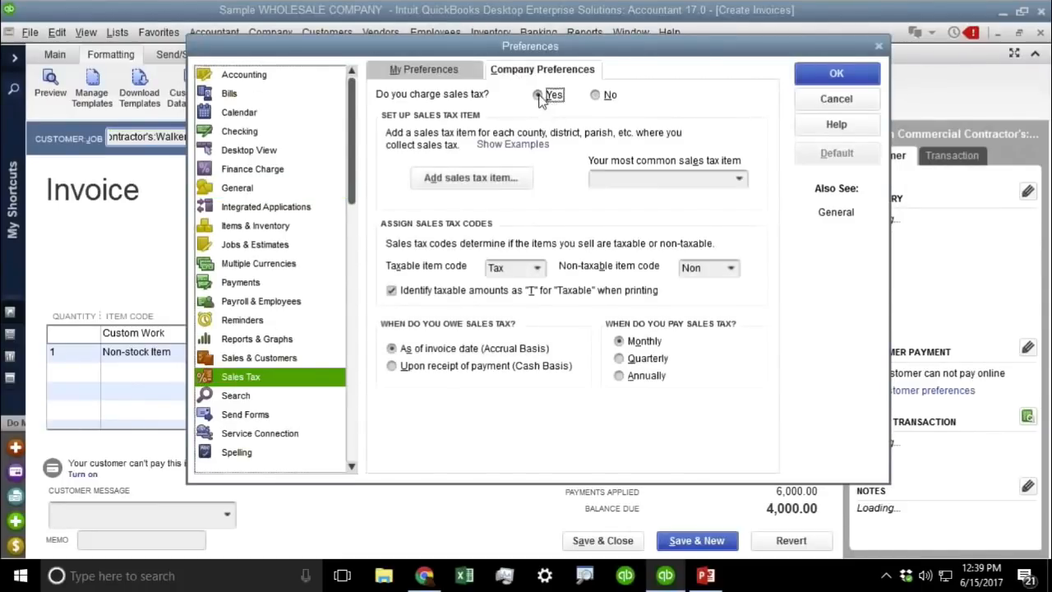
Add a new sales tax item as the most common one and name it MIAMI SALES TAX
{"action": "left_click", "coordinate": [735, 179]}
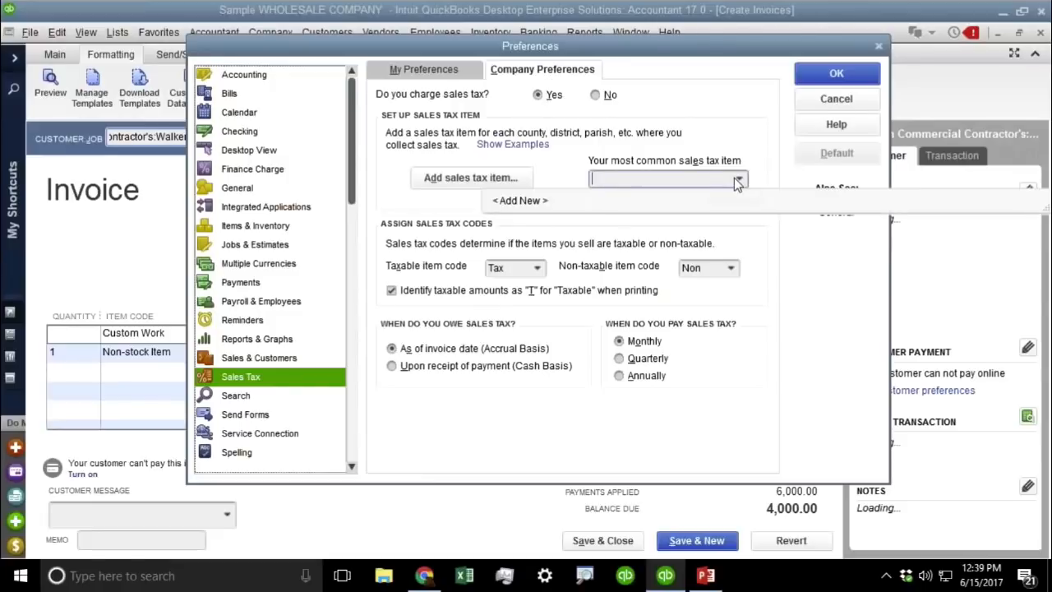
{"action": "left_click", "coordinate": [518, 201]}
{"action": "left_click", "coordinate": [200, 424]}
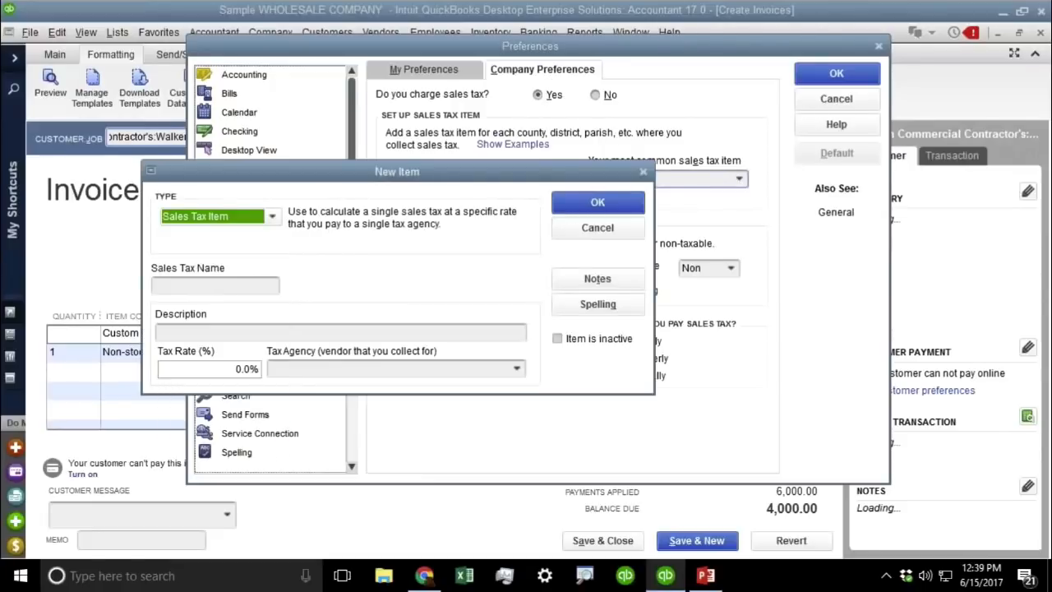
{"action": "left_click", "coordinate": [211, 281]}
{"action": "type", "text": "MIAMI ALES TAX"}
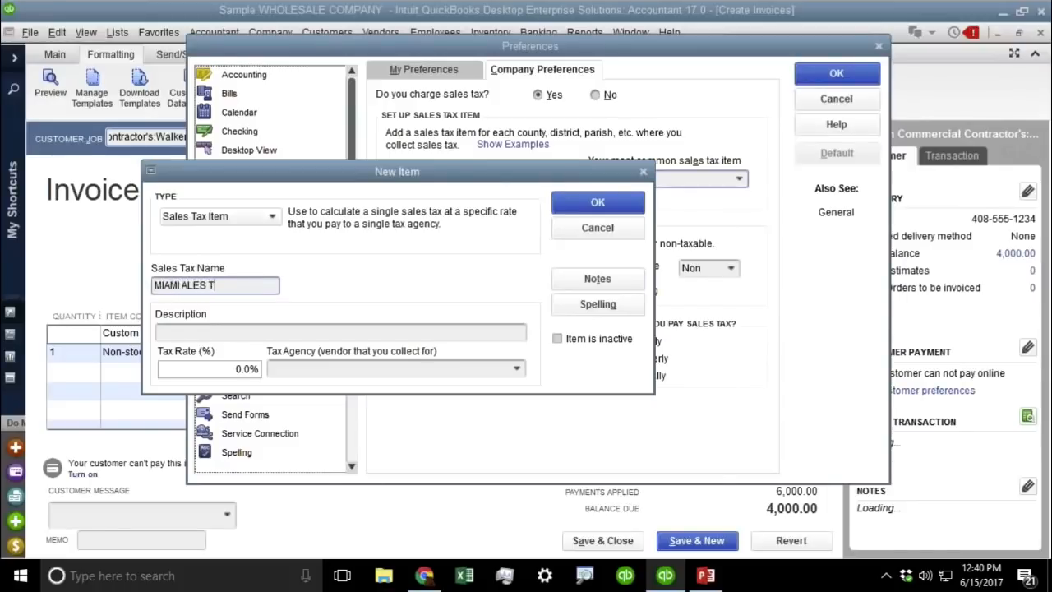
{"action": "left_click", "coordinate": [181, 285]}
{"action": "type", "text": "S"}
Set the sales tax item's rate to 7% and its tax agency to FLORIDA DOR, and save the item
{"action": "key", "text": "Tab"}
{"action": "key", "text": "Tab"}
{"action": "type", "text": "7"}
{"action": "key", "text": "Tab"}
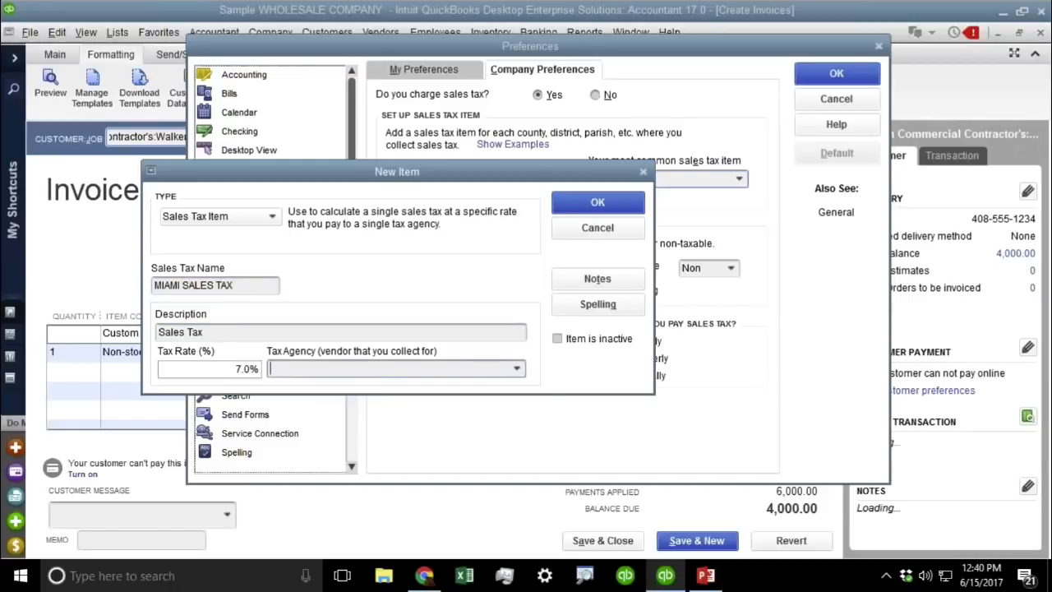
{"action": "type", "text": "FLORIDA D"}
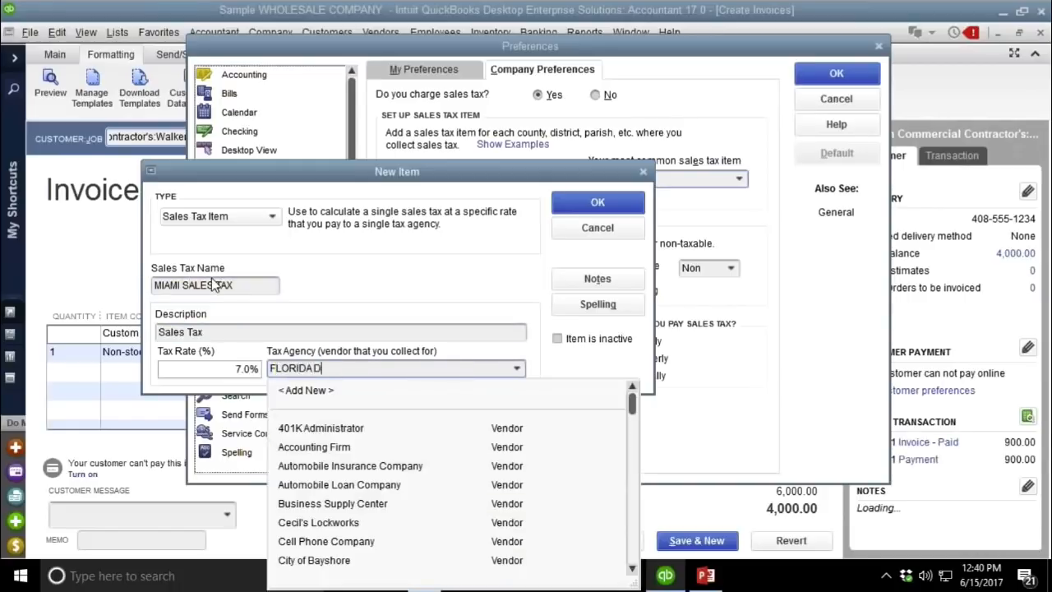
{"action": "type", "text": "OR"}
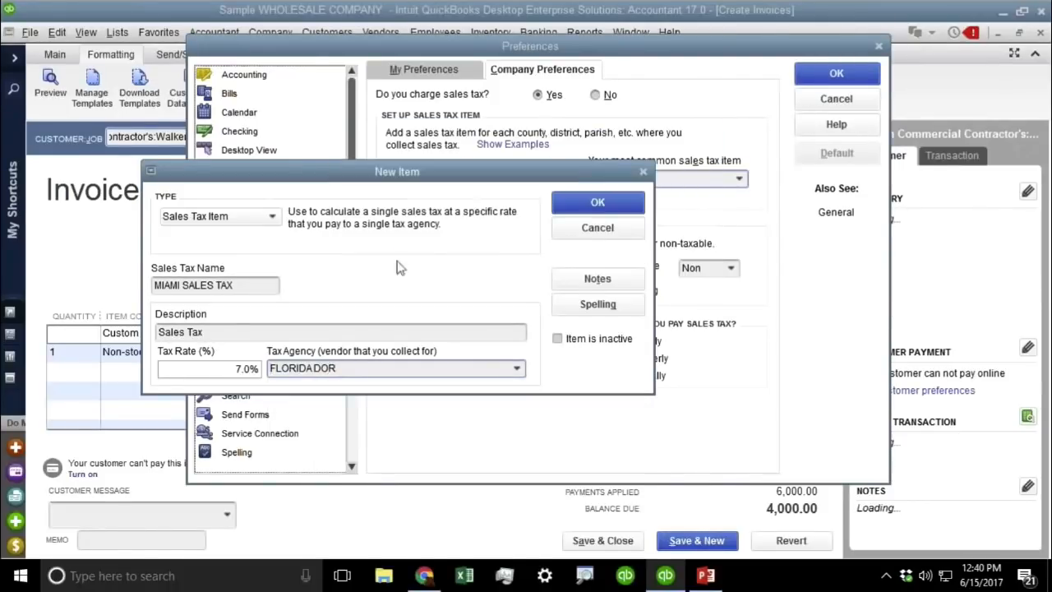
{"action": "left_click", "coordinate": [598, 203]}
Apply the sales tax preferences, making all existing customers and all non-inventory and inventory parts taxable, and let the open windows close
{"action": "left_click", "coordinate": [846, 74]}
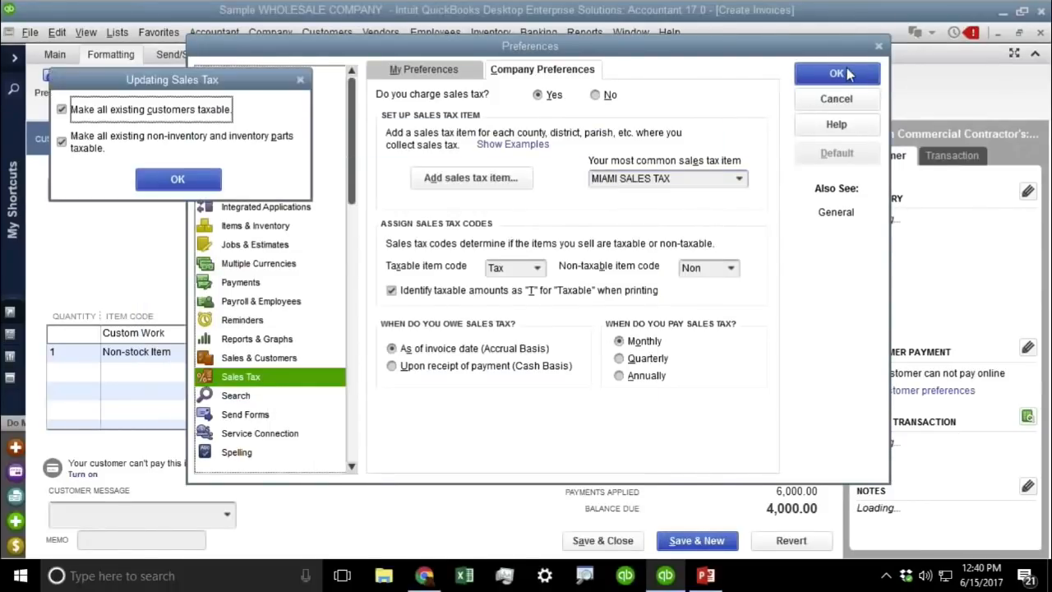
{"action": "left_click", "coordinate": [179, 178]}
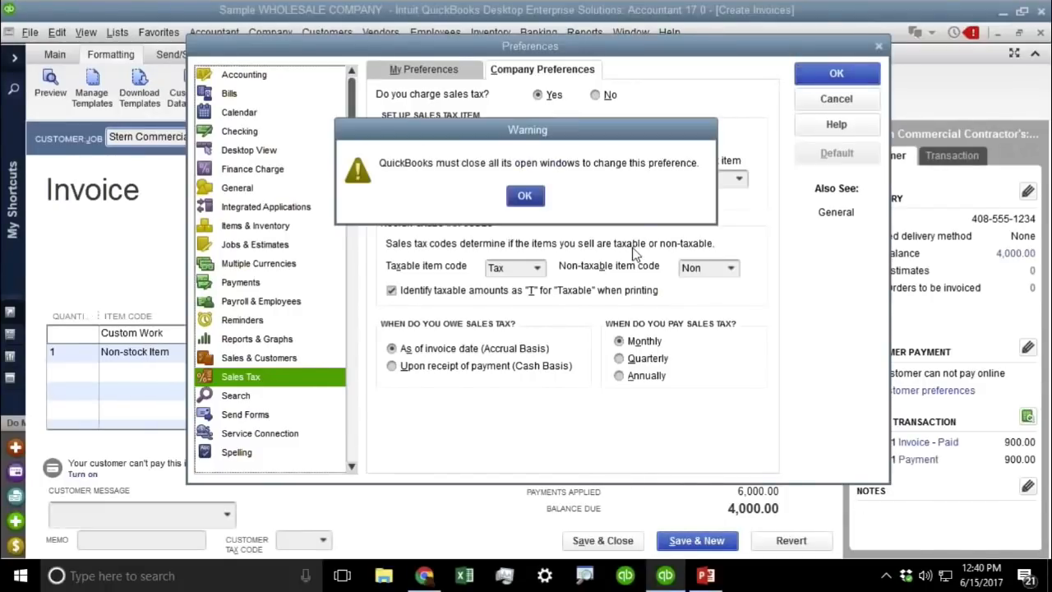
{"action": "left_click", "coordinate": [529, 197]}
Try to find the 12/14/21 Stern Commercial invoice by paging back through the saved invoices
{"action": "left_click", "coordinate": [535, 277]}
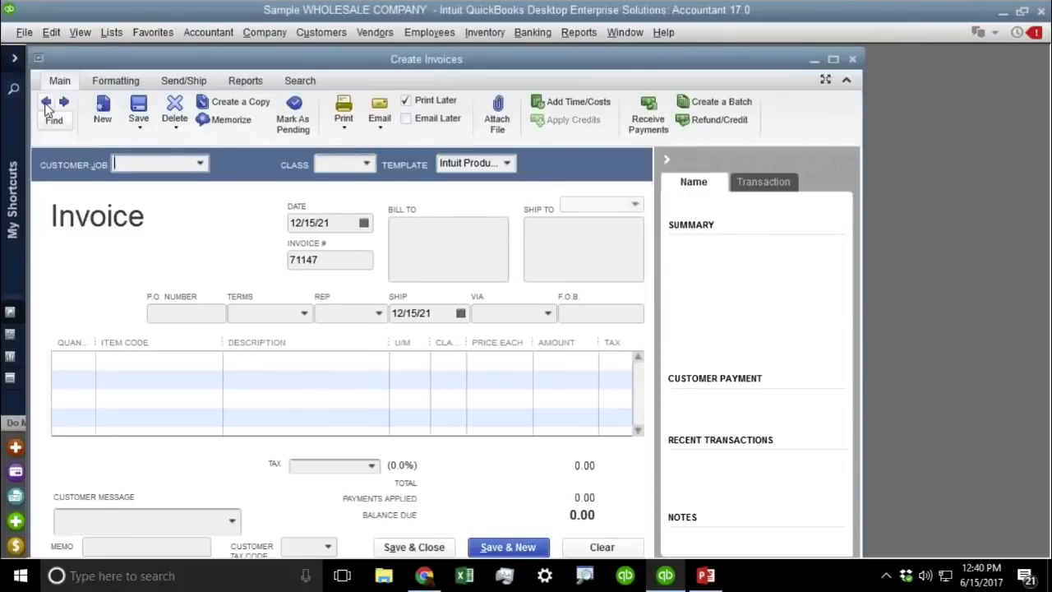
{"action": "left_click", "coordinate": [47, 105]}
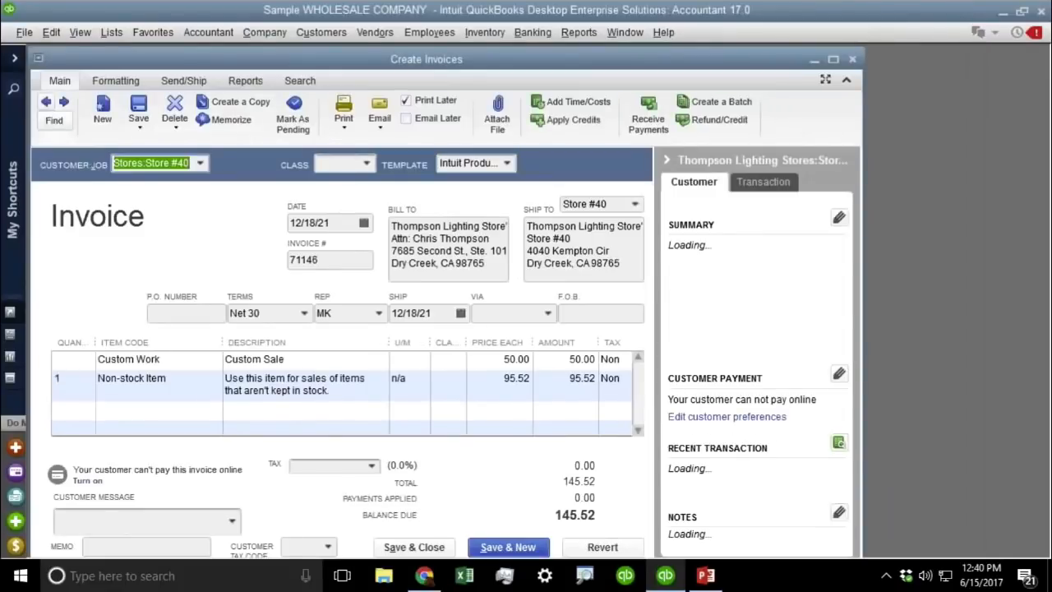
{"action": "left_click", "coordinate": [833, 60]}
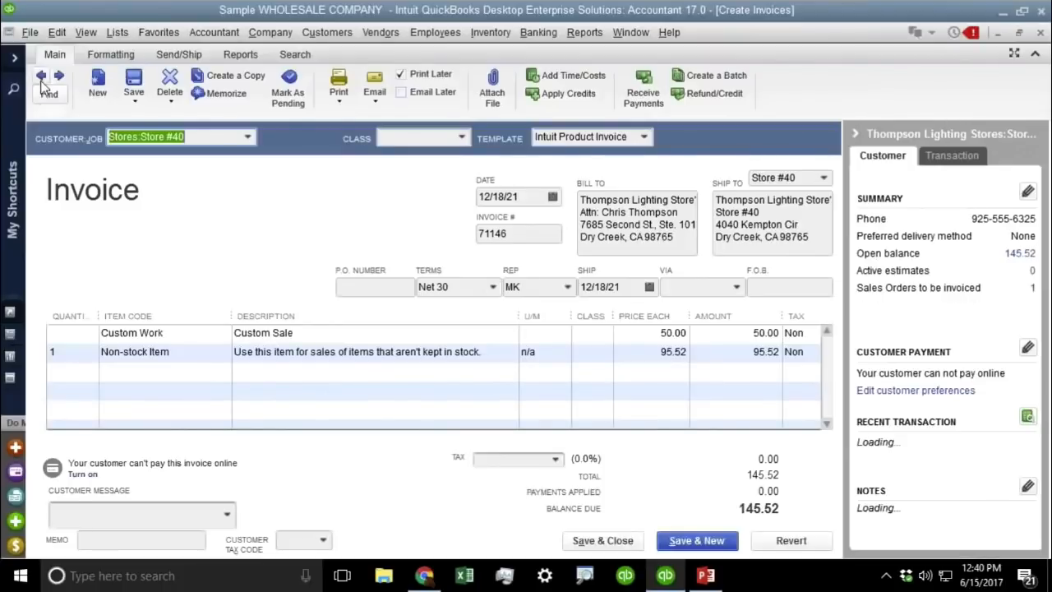
{"action": "left_click", "coordinate": [41, 75]}
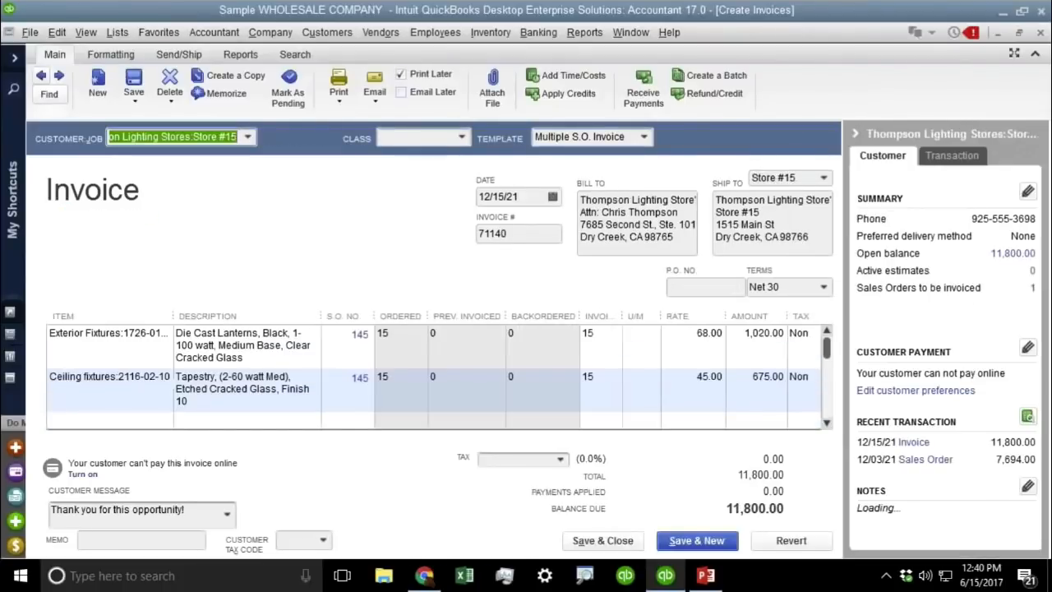
{"action": "left_click", "coordinate": [60, 78]}
{"action": "left_click", "coordinate": [98, 82]}
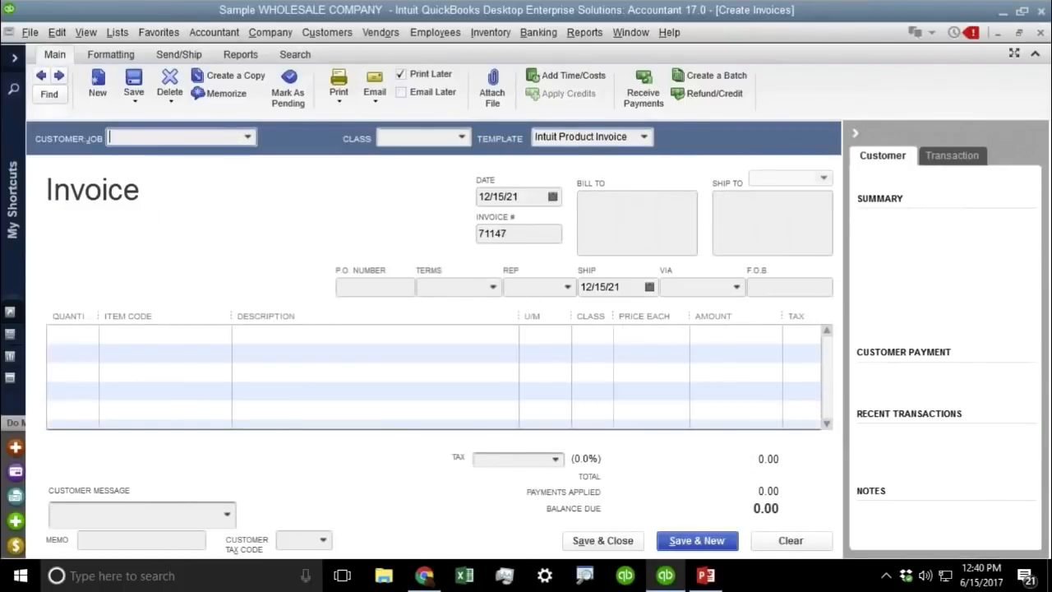
Open the Customer Center and list all invoice transactions
{"action": "left_click", "coordinate": [379, 32]}
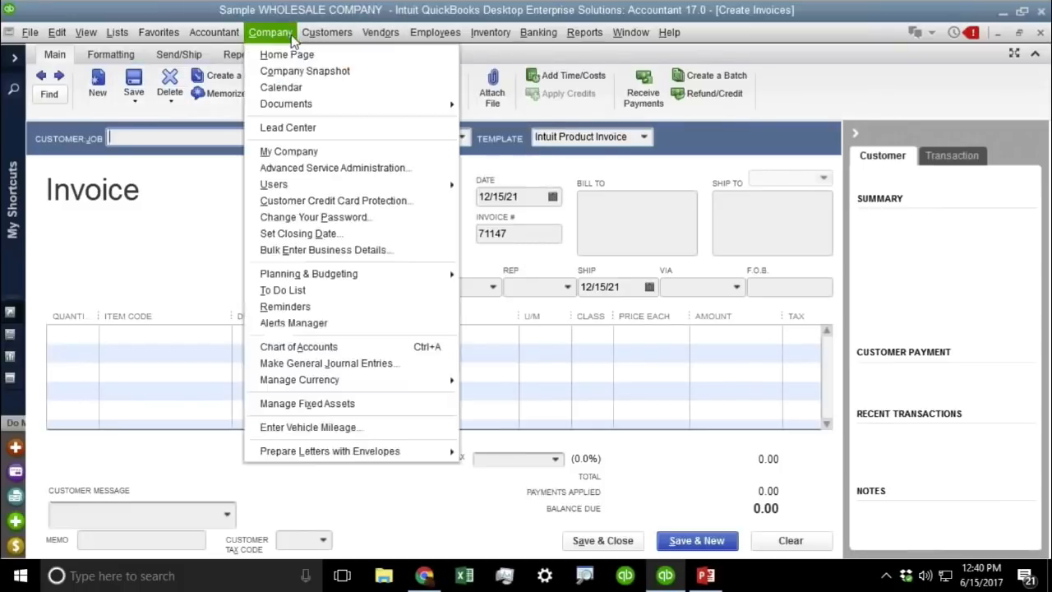
{"action": "mouse_move", "coordinate": [326, 32]}
{"action": "left_click", "coordinate": [337, 57]}
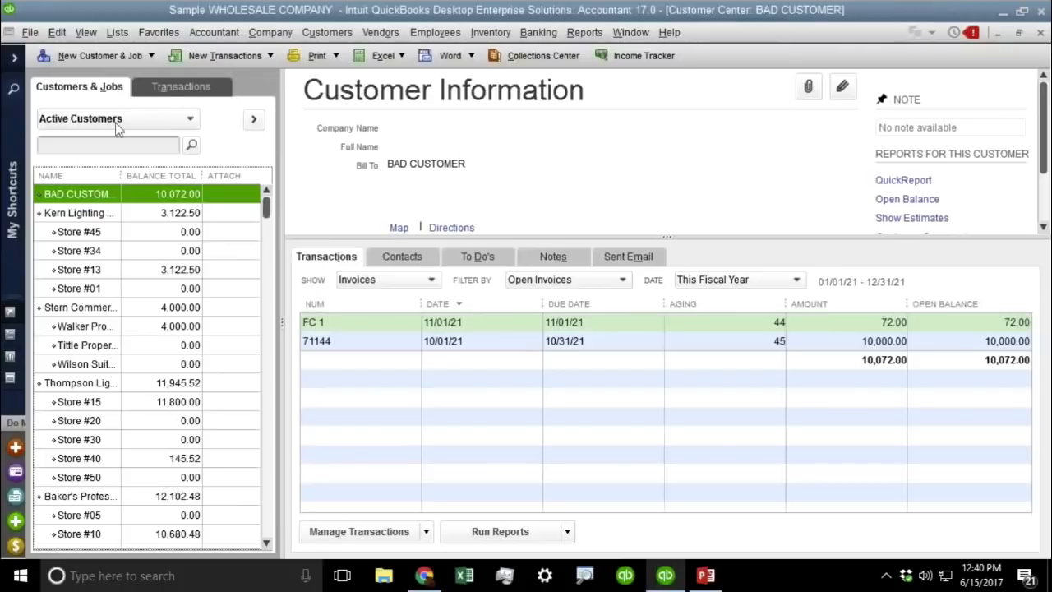
{"action": "left_click", "coordinate": [181, 86]}
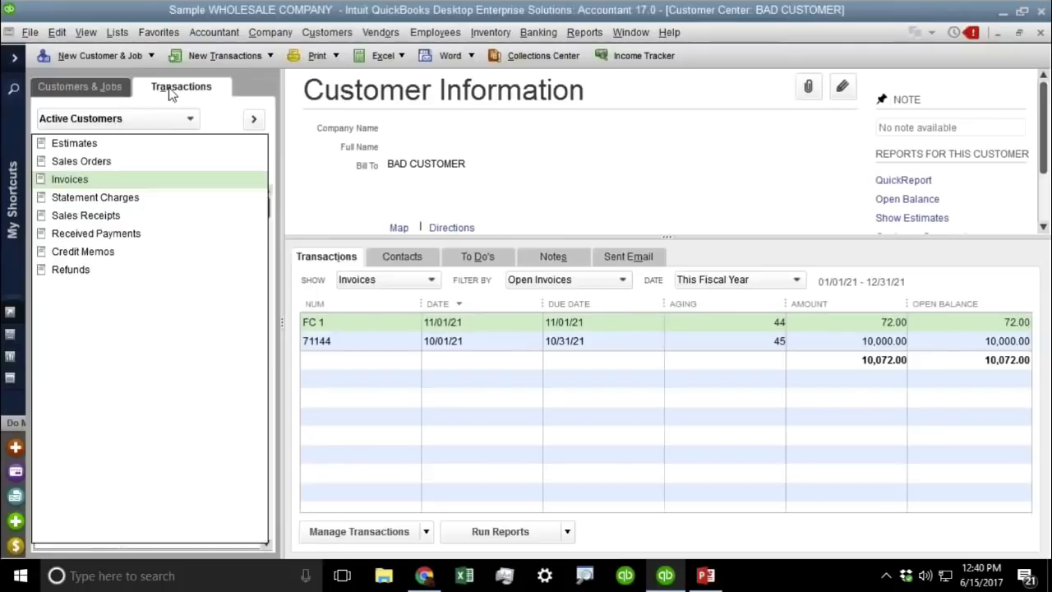
{"action": "left_click", "coordinate": [71, 179]}
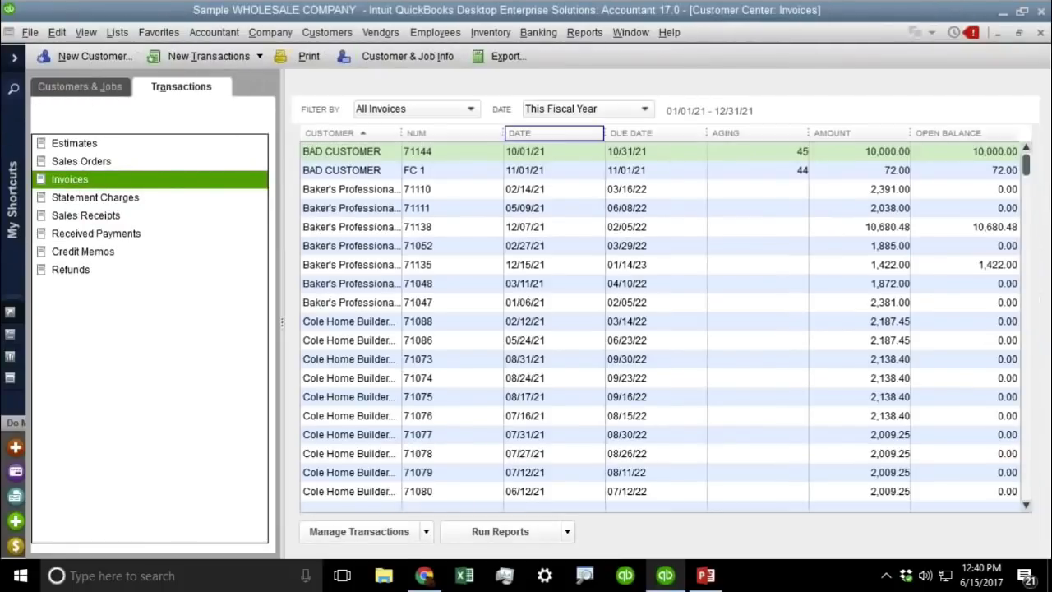
Sort the invoice list by date and open the Stern Commercial invoice dated 12/14/21
{"action": "left_click", "coordinate": [536, 134]}
{"action": "left_click_drag", "start_coordinate": [1026, 416], "coordinate": [1027, 530]}
{"action": "left_click", "coordinate": [534, 473]}
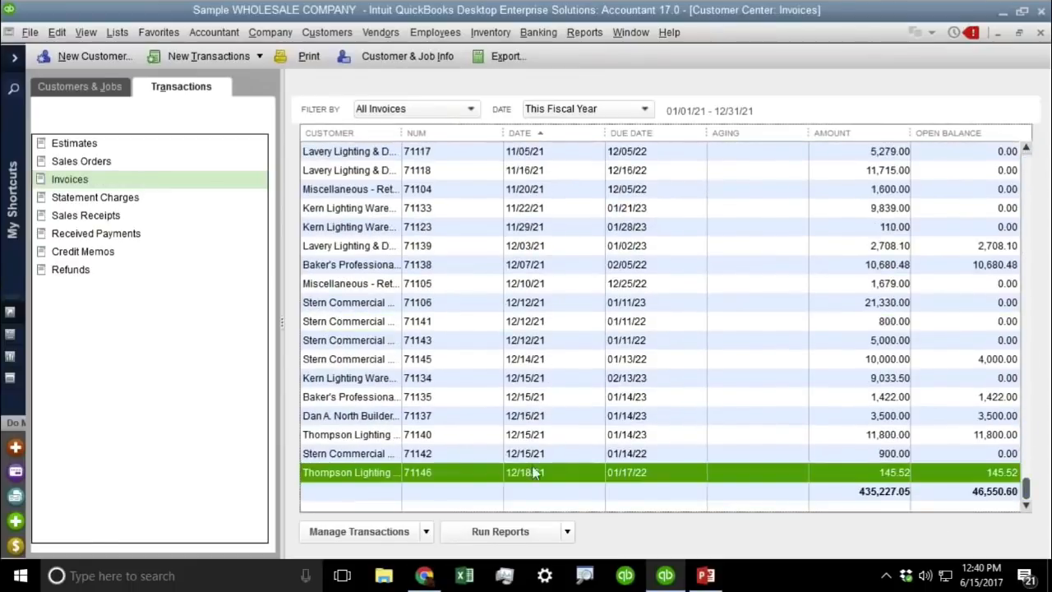
{"action": "left_click", "coordinate": [534, 453]}
{"action": "double_click", "coordinate": [509, 358]}
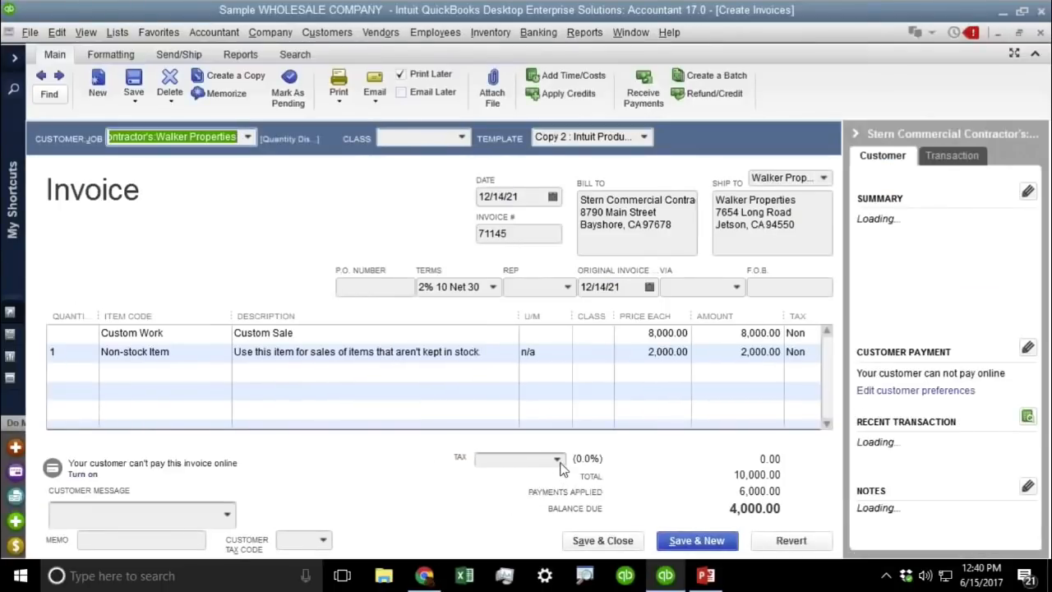
Apply MIAMI SALES TAX to the invoice and set the Custom Work line's tax code to Tax
{"action": "left_click", "coordinate": [557, 459]}
{"action": "left_click", "coordinate": [534, 509]}
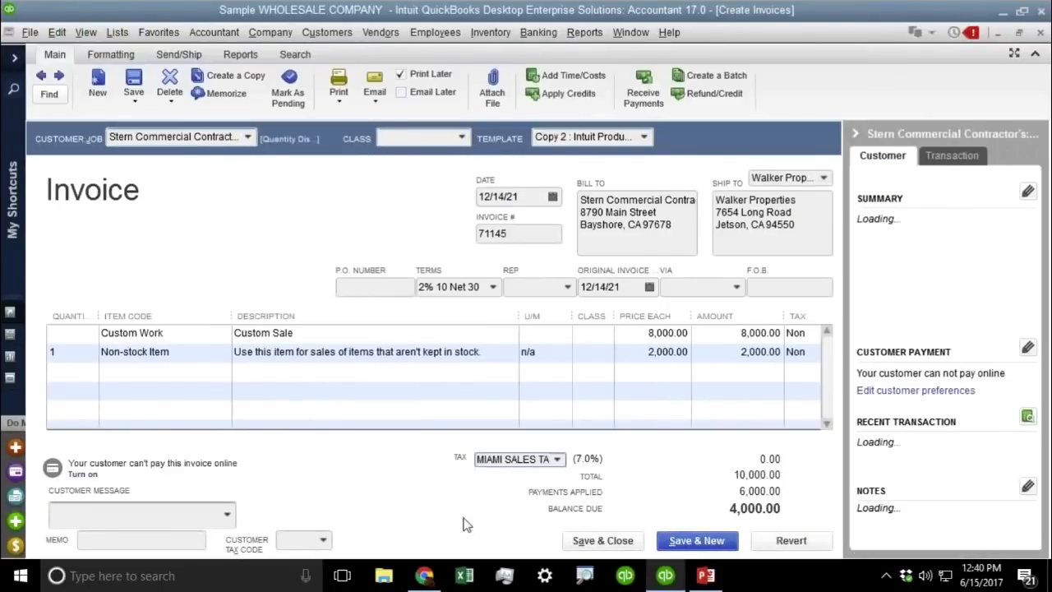
{"action": "left_click", "coordinate": [558, 399]}
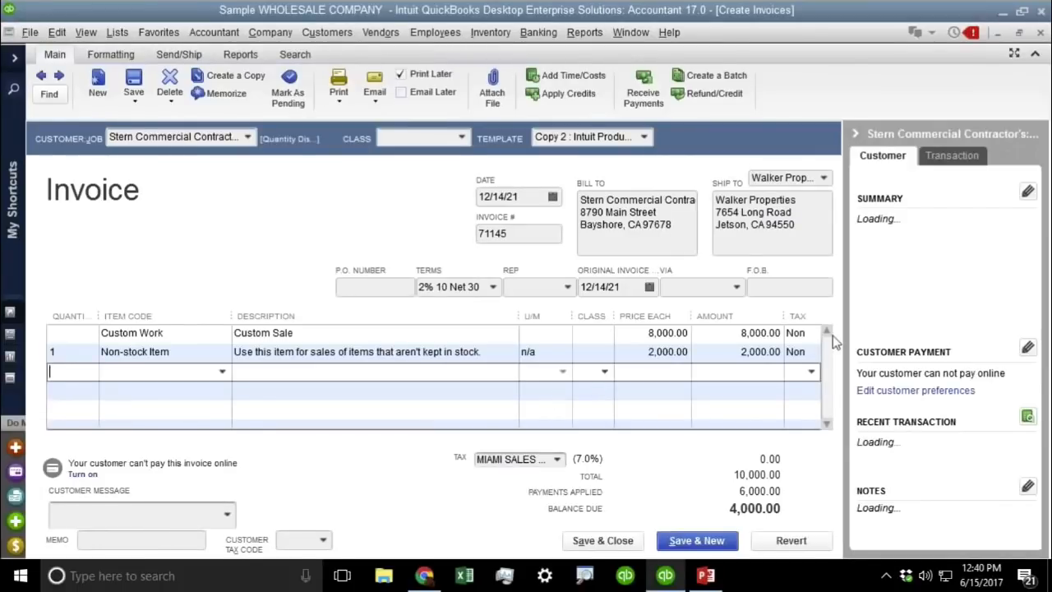
{"action": "left_click", "coordinate": [810, 333]}
{"action": "left_click", "coordinate": [811, 332]}
{"action": "left_click", "coordinate": [771, 392]}
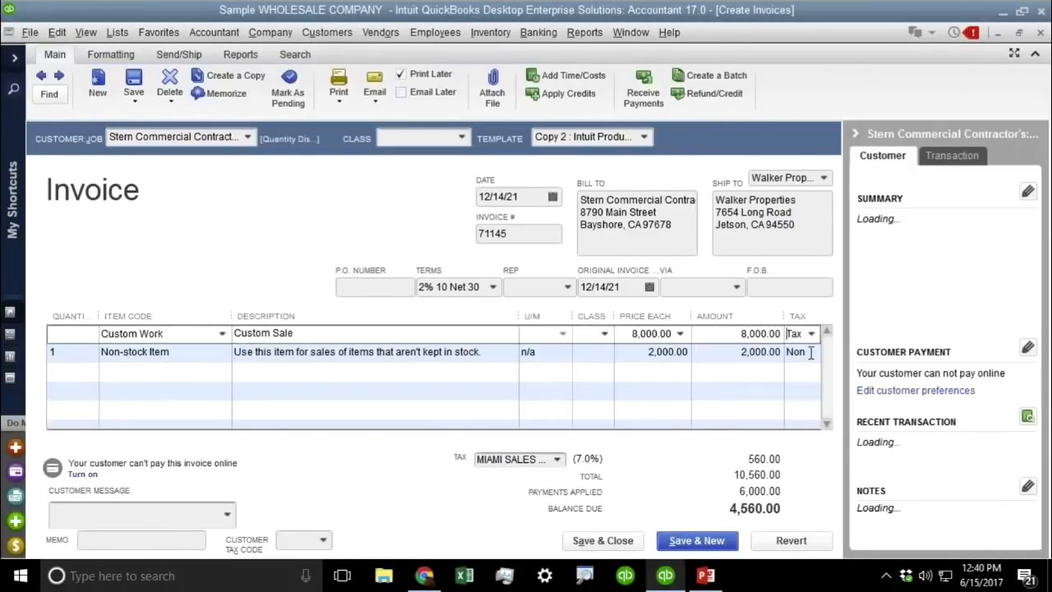
Set the Non-stock Item line's tax code to Tax, save the changed invoice, and close the Customer Center
{"action": "left_click", "coordinate": [811, 351]}
{"action": "left_click", "coordinate": [812, 352]}
{"action": "left_click", "coordinate": [793, 411]}
{"action": "left_click", "coordinate": [660, 403]}
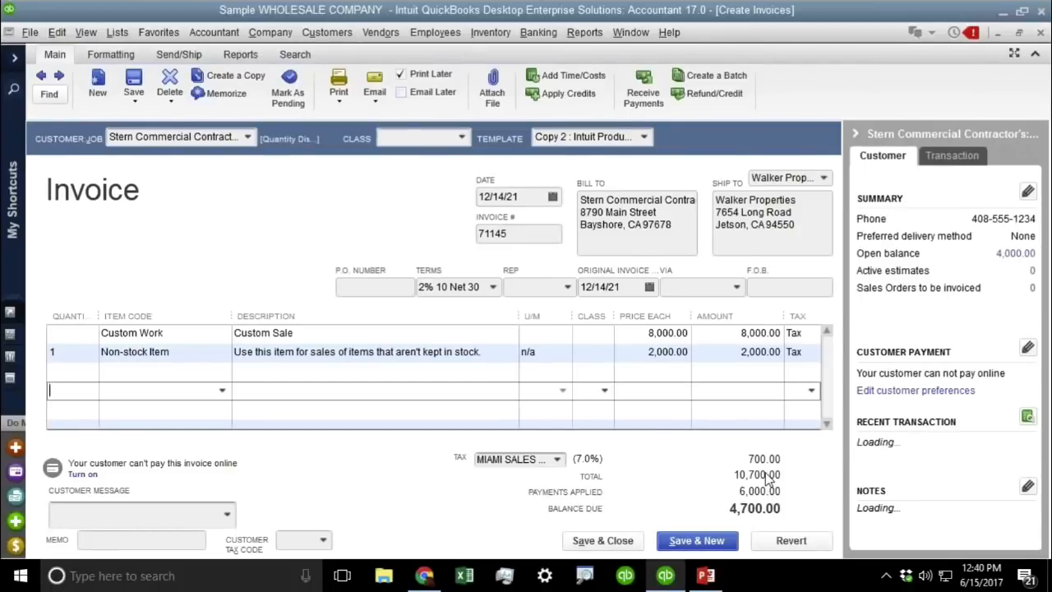
{"action": "left_click", "coordinate": [606, 547]}
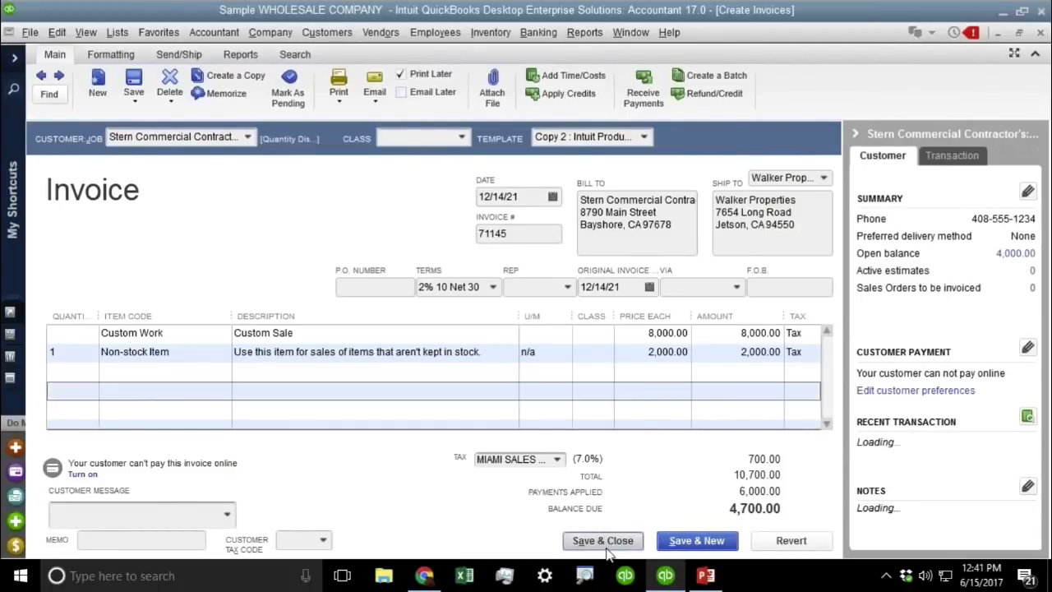
{"action": "left_click", "coordinate": [452, 209]}
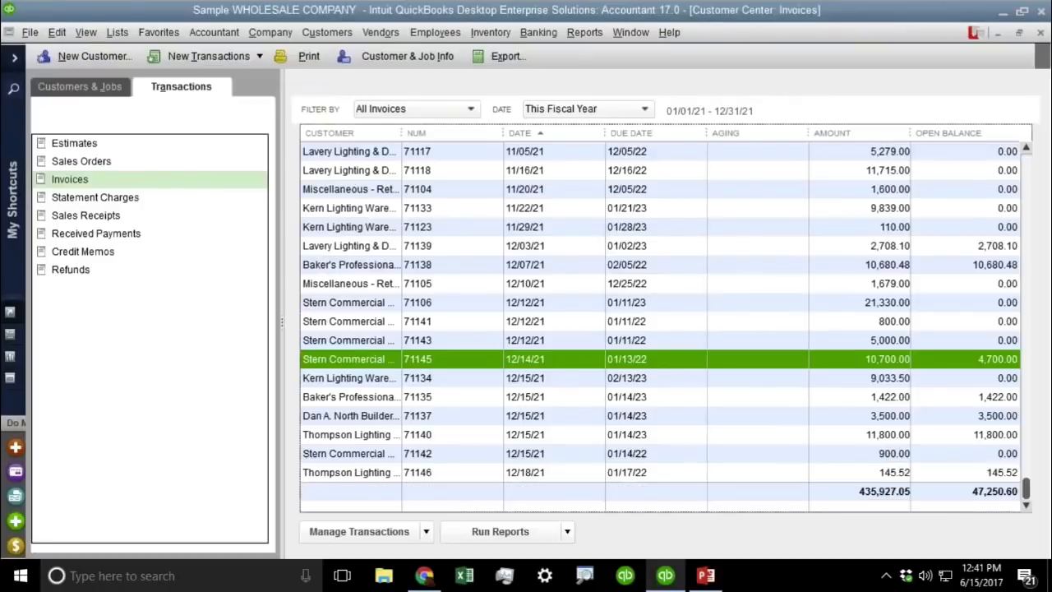
{"action": "key", "text": "Escape"}
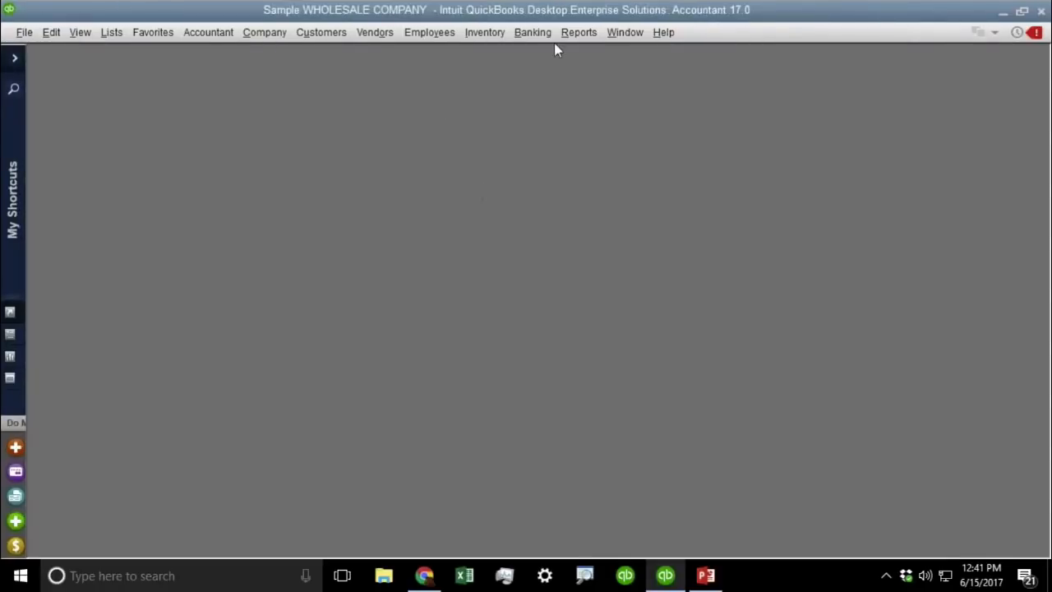
Create a custom transaction detail report on cash basis, dated from 12/18/21 to 12/18/21
{"action": "left_click", "coordinate": [579, 32]}
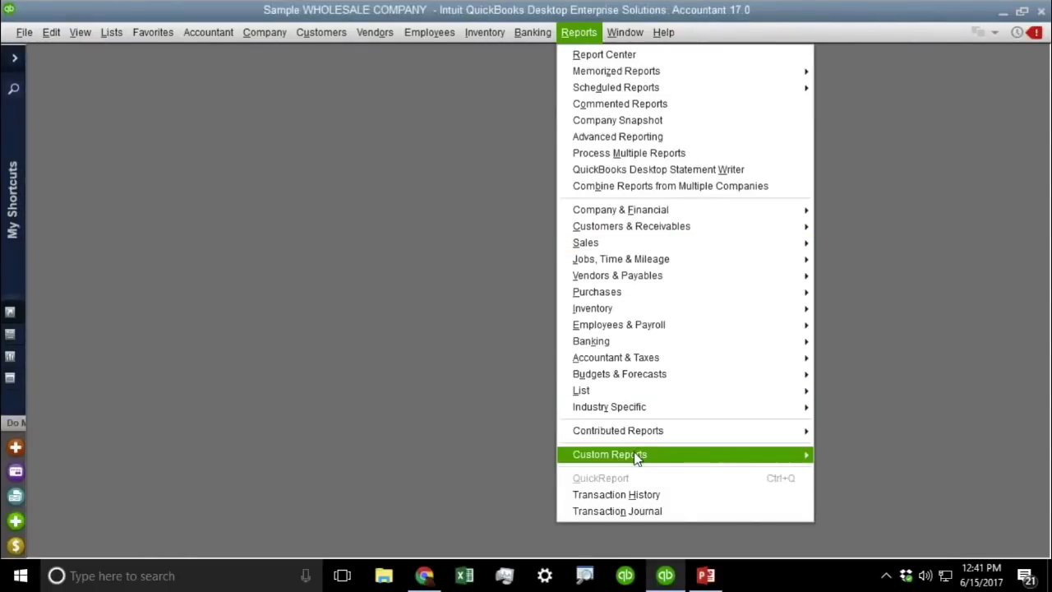
{"action": "mouse_move", "coordinate": [657, 454]}
{"action": "left_click", "coordinate": [923, 490]}
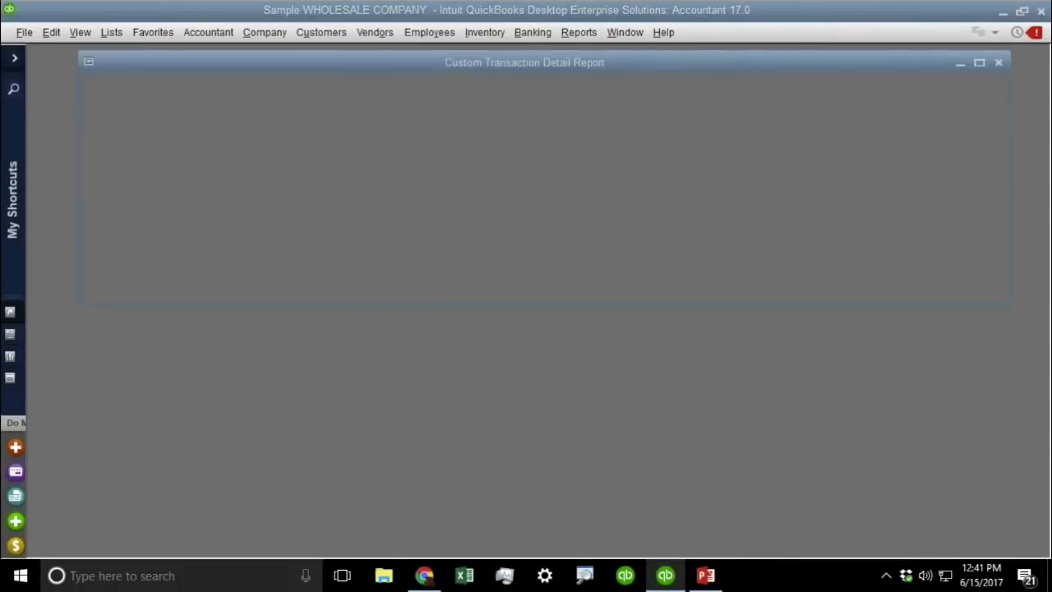
{"action": "left_click", "coordinate": [328, 278]}
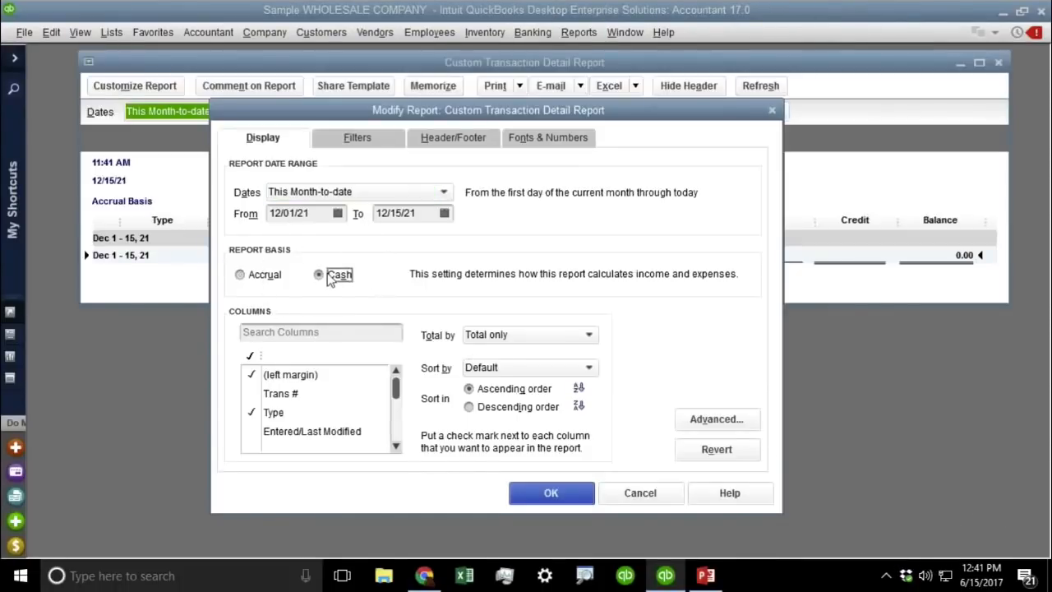
{"action": "left_click", "coordinate": [317, 213]}
{"action": "key", "text": "t"}
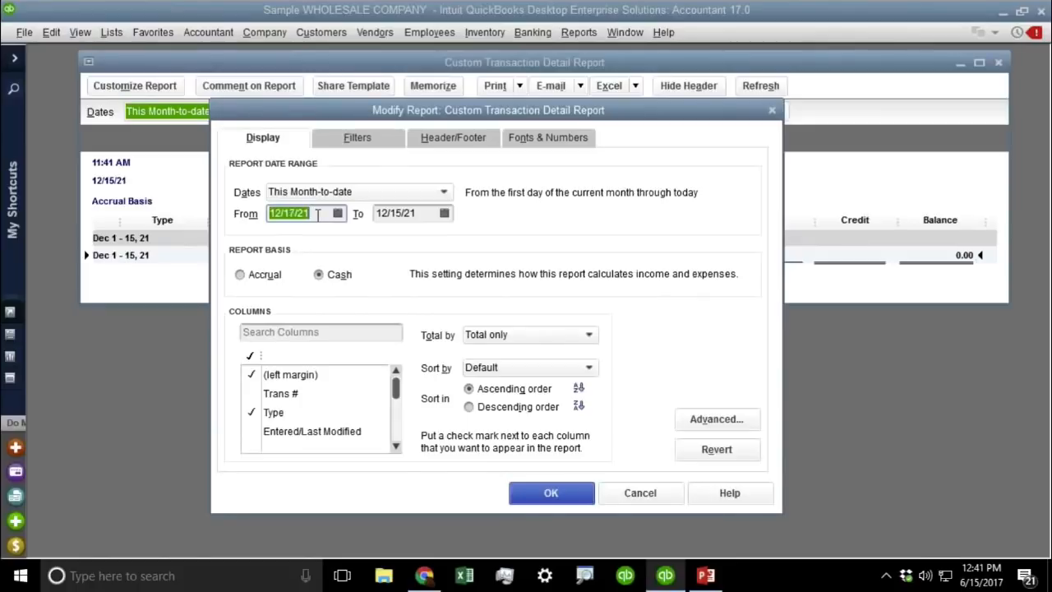
{"action": "key", "text": "plus"}
{"action": "key", "text": "Tab"}
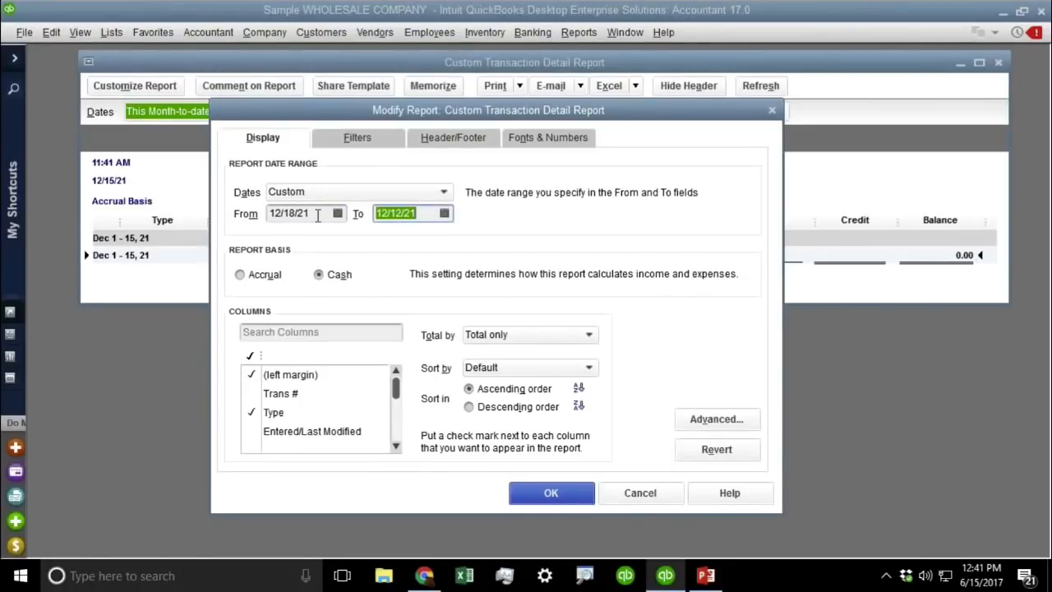
{"action": "key", "text": "plus"}
{"action": "key", "text": "plus"}
{"action": "key", "text": "plus"}
Filter the report by TransactionType, limiting it to Invoice
{"action": "left_click", "coordinate": [376, 138]}
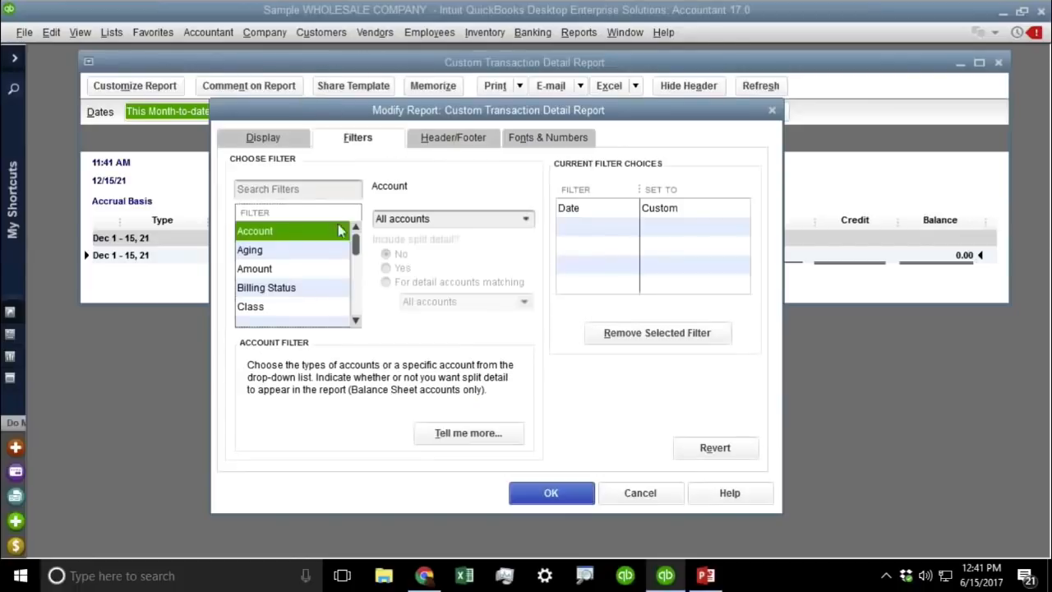
{"action": "left_click", "coordinate": [301, 272]}
{"action": "scroll", "coordinate": [297, 276], "scroll_direction": "down", "scroll_amount": 10}
{"action": "left_click", "coordinate": [296, 275]}
{"action": "left_click", "coordinate": [282, 308]}
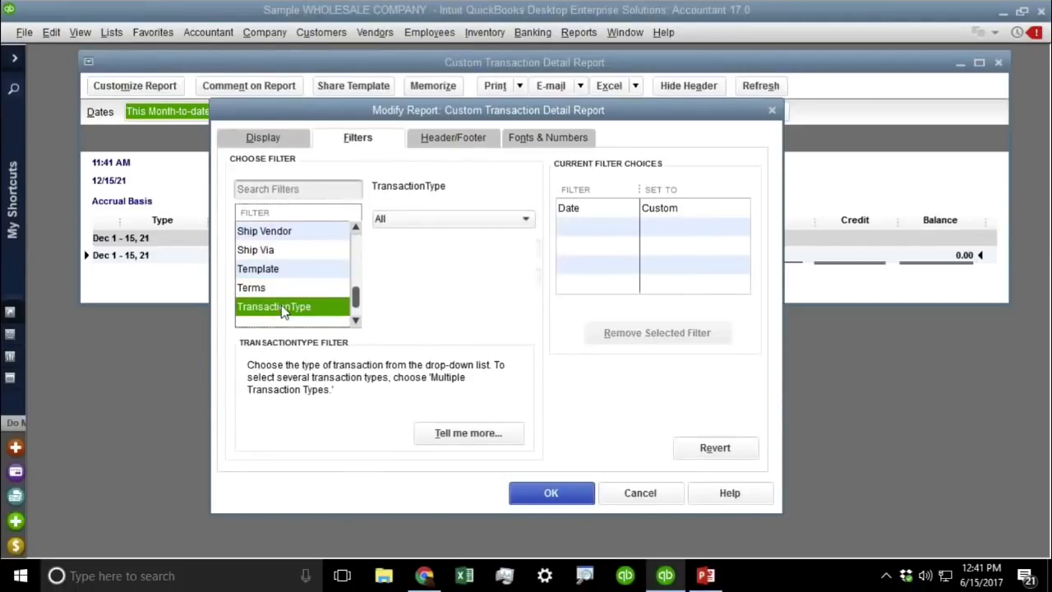
{"action": "left_click", "coordinate": [414, 218]}
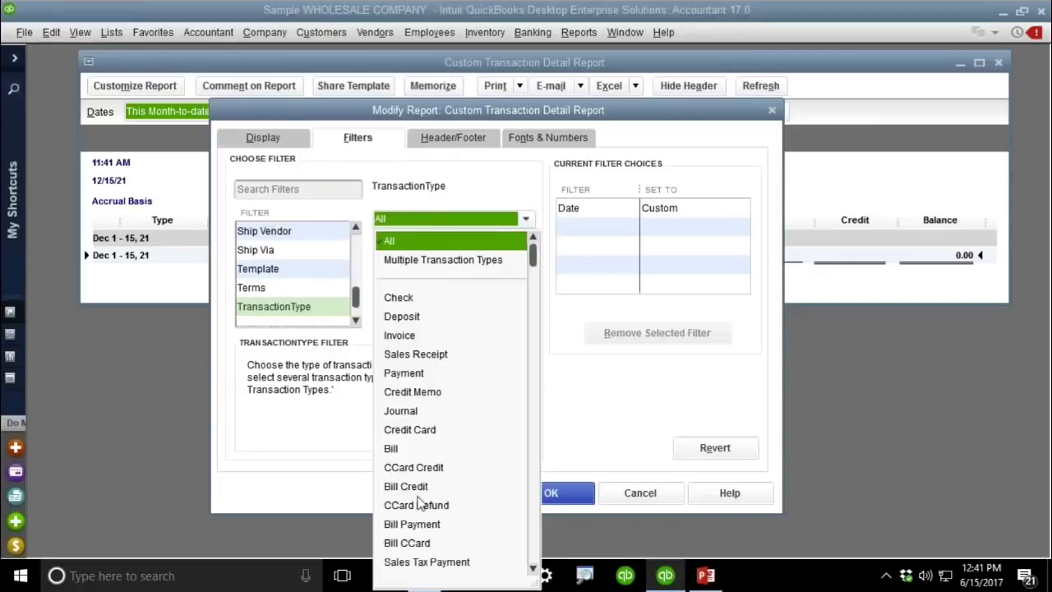
{"action": "left_click", "coordinate": [409, 335]}
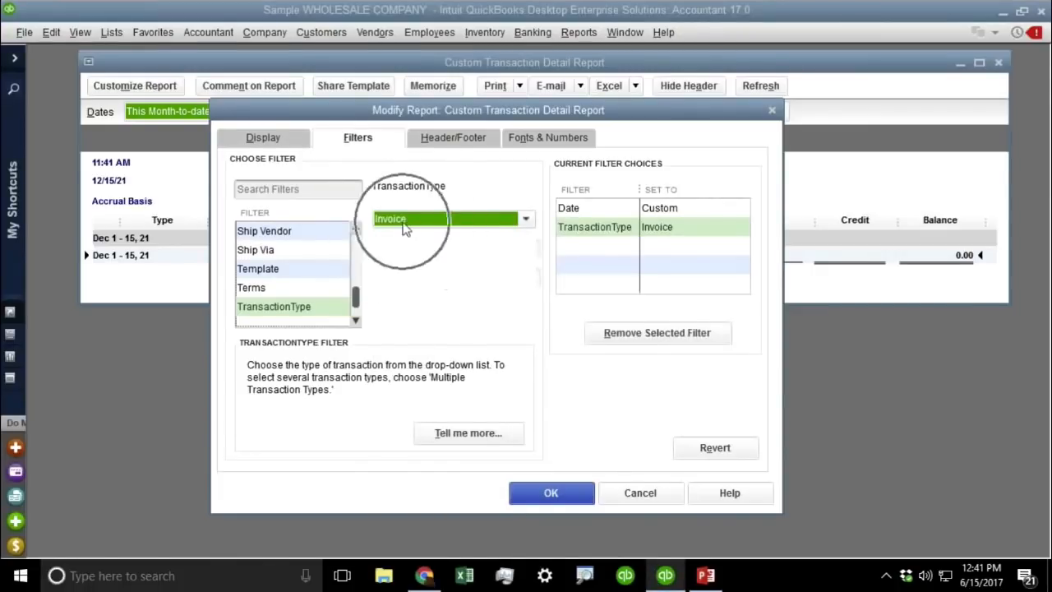
Set the Detail Level filter to All except summary and run the report
{"action": "left_click", "coordinate": [271, 191]}
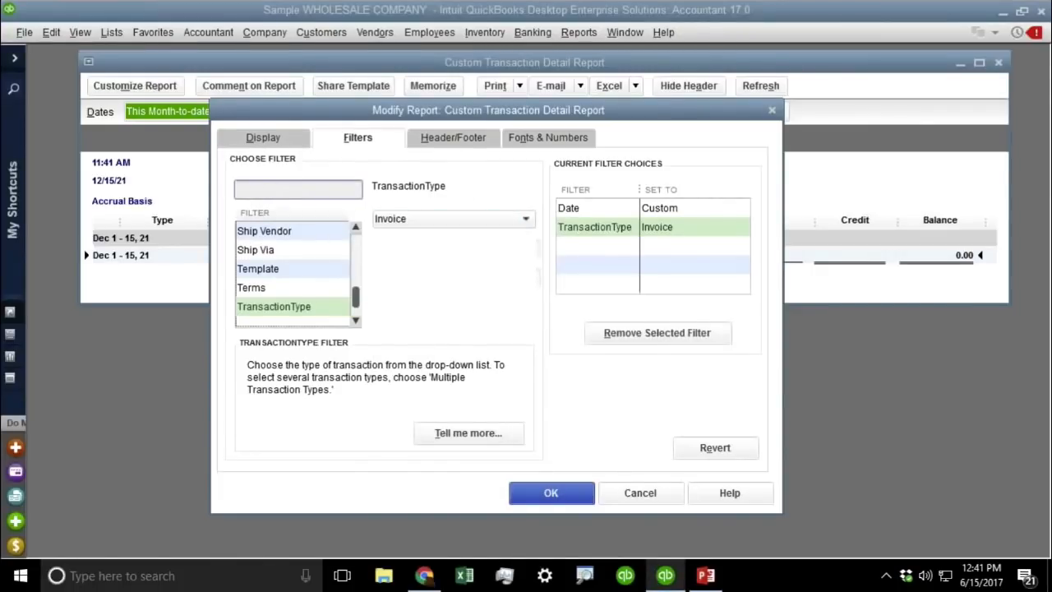
{"action": "type", "text": "det"}
{"action": "left_click", "coordinate": [394, 265]}
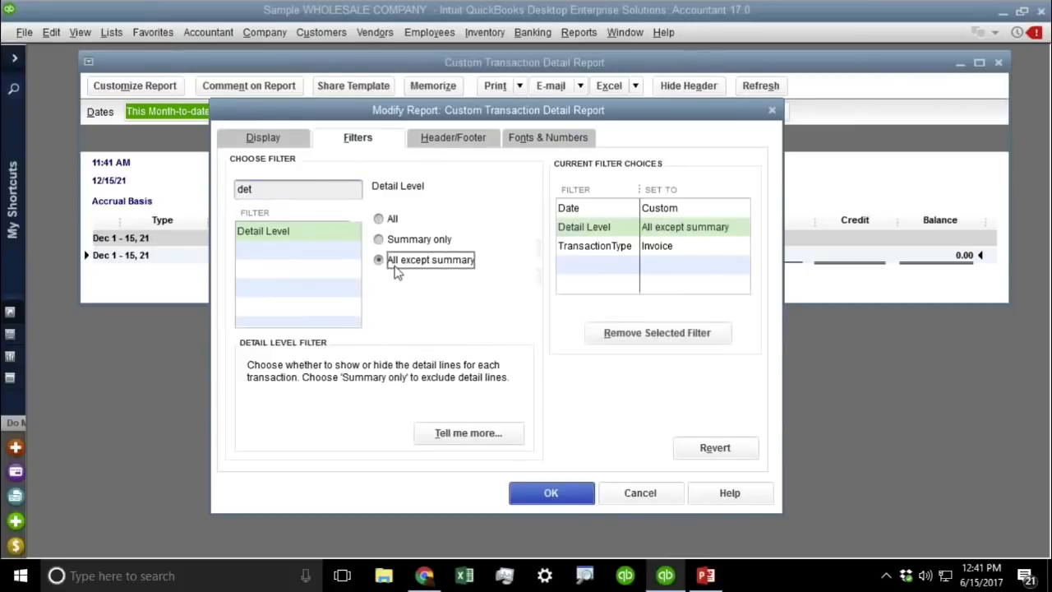
{"action": "left_click", "coordinate": [565, 498]}
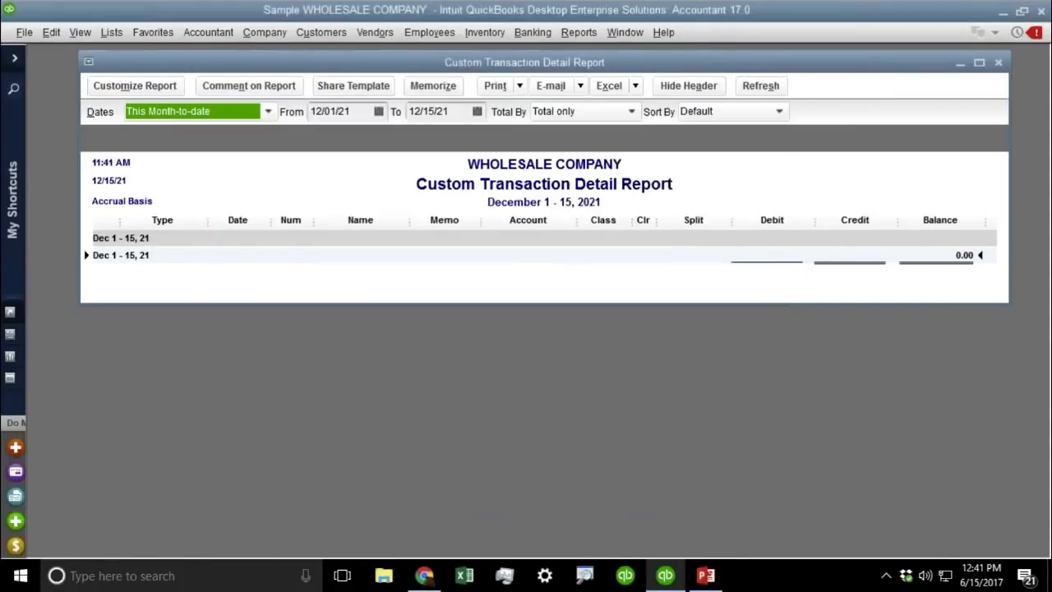
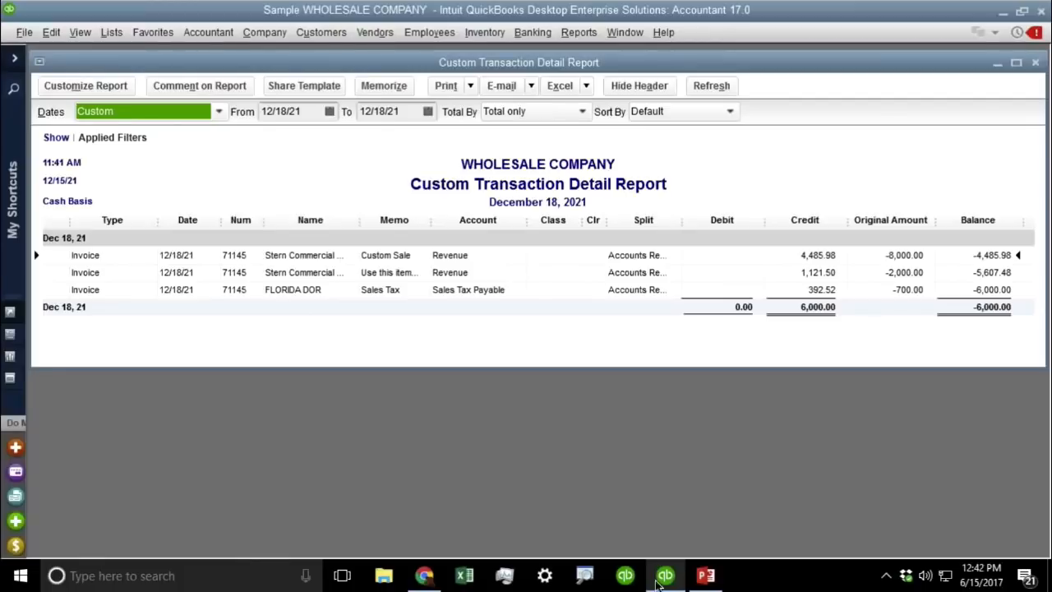
Switch to the PowerPoint slide of custom report notes and highlight its points on basis, paid status, detail level, detail reports and summary reports
{"action": "left_click", "coordinate": [660, 579]}
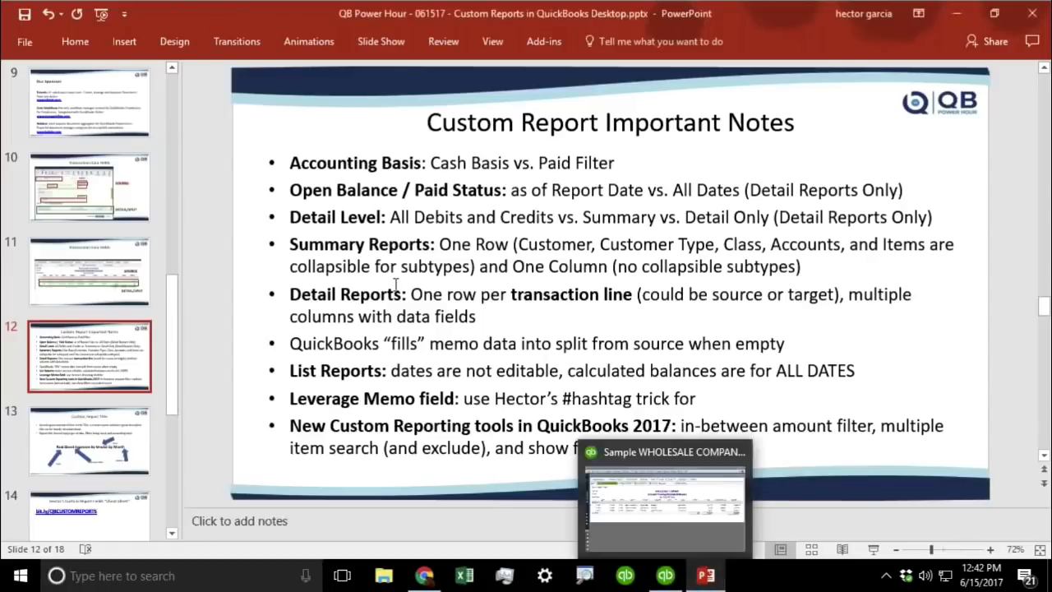
{"action": "left_click_drag", "start_coordinate": [288, 162], "coordinate": [622, 164]}
{"action": "left_click_drag", "start_coordinate": [910, 189], "coordinate": [246, 189]}
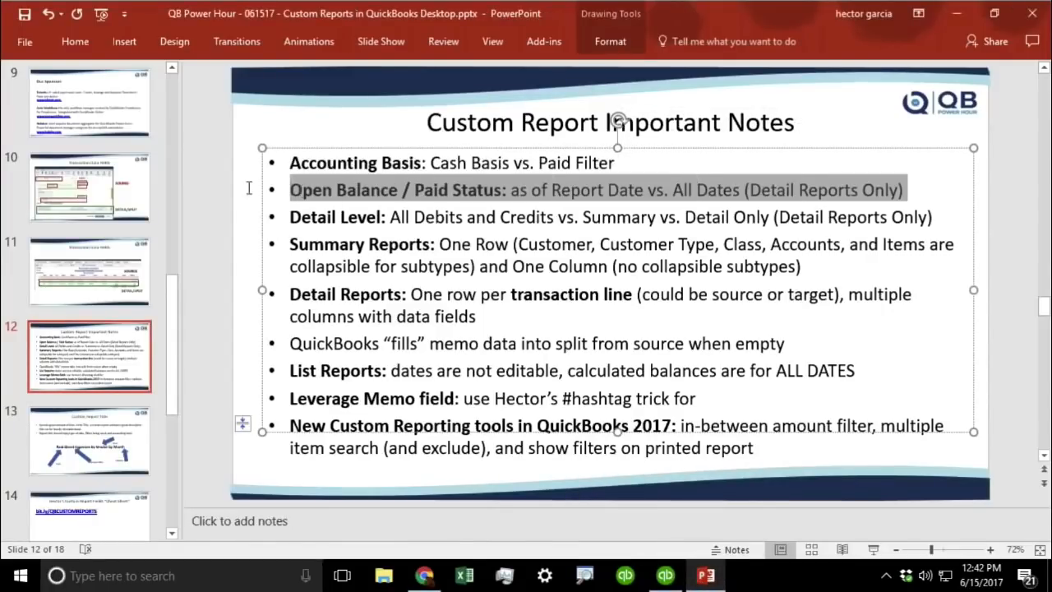
{"action": "left_click_drag", "start_coordinate": [936, 217], "coordinate": [284, 160]}
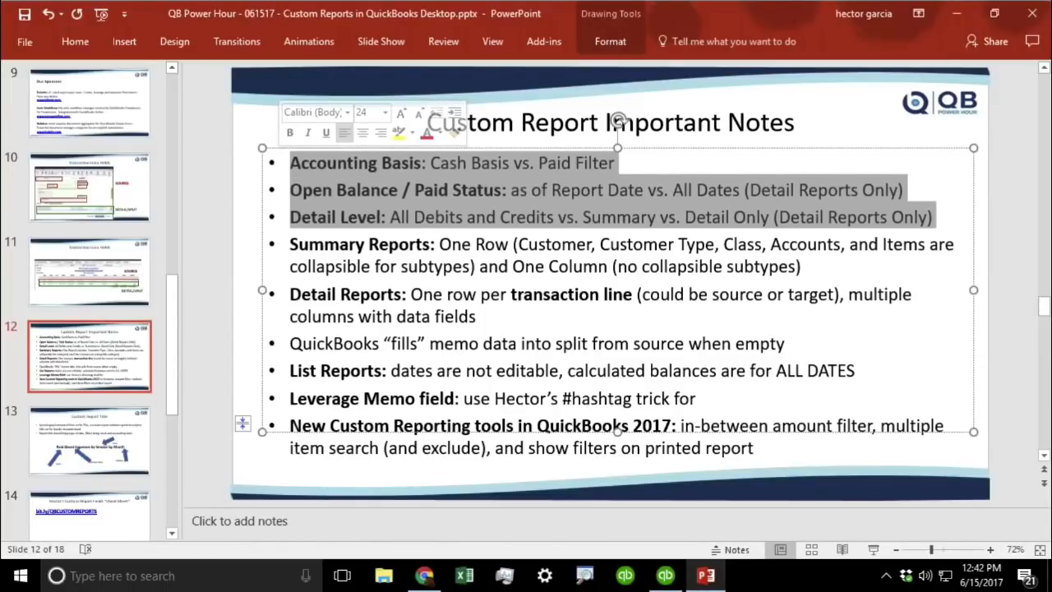
{"action": "left_click_drag", "start_coordinate": [511, 320], "coordinate": [284, 296]}
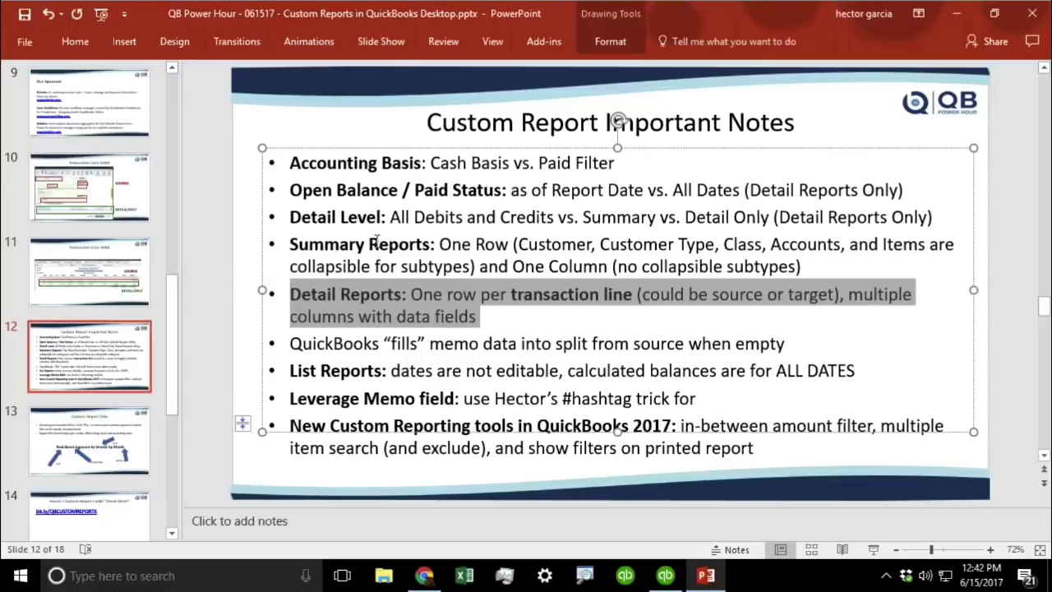
{"action": "left_click_drag", "start_coordinate": [283, 241], "coordinate": [989, 258]}
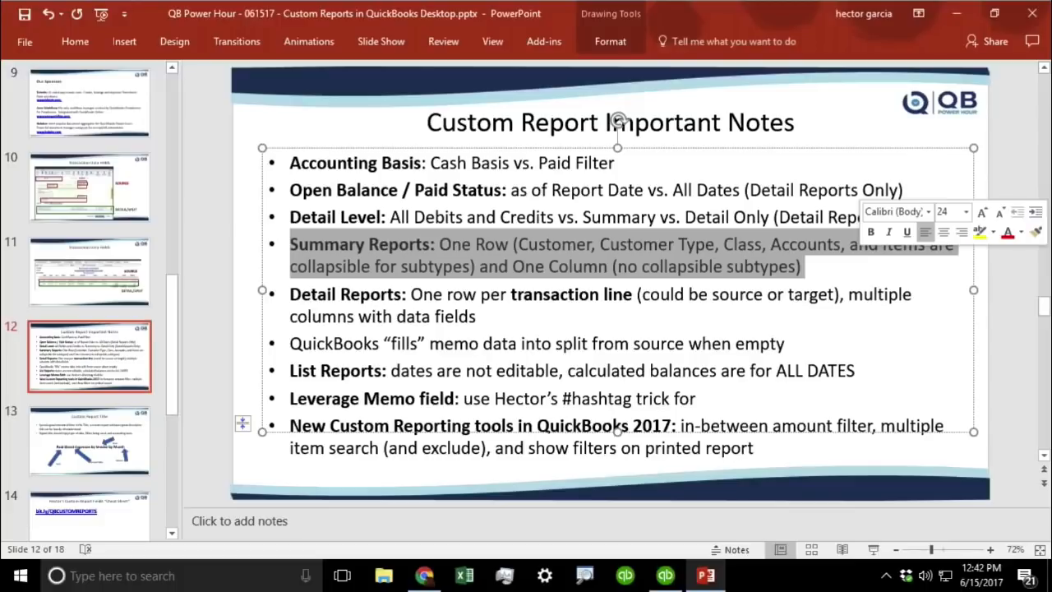
Switch back to QuickBooks, close the transaction detail report, and create a custom summary report
{"action": "left_click", "coordinate": [665, 575]}
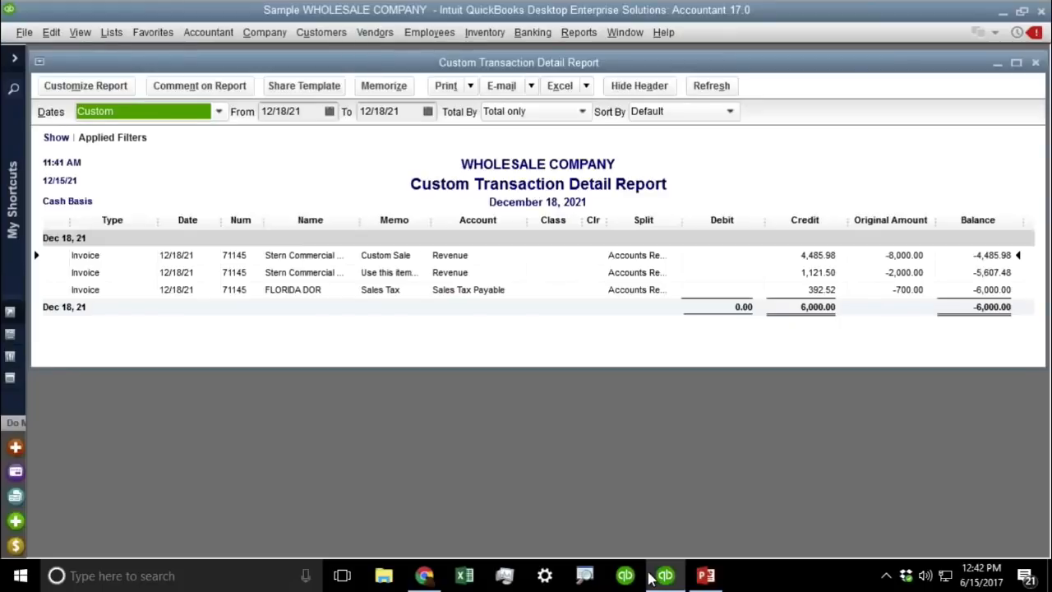
{"action": "key", "text": "Escape"}
{"action": "left_click", "coordinate": [532, 279]}
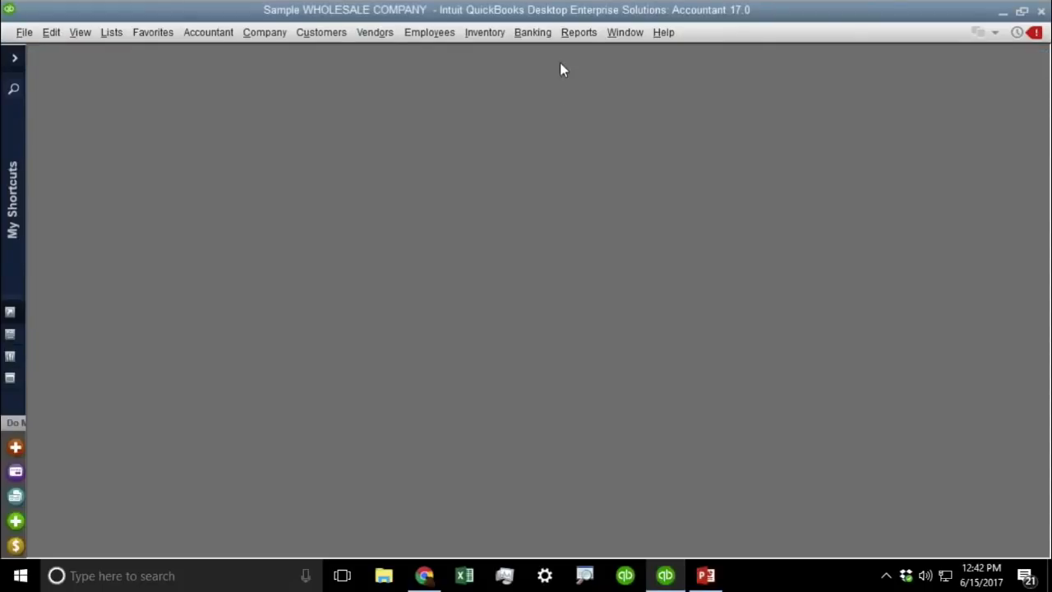
{"action": "left_click", "coordinate": [585, 37]}
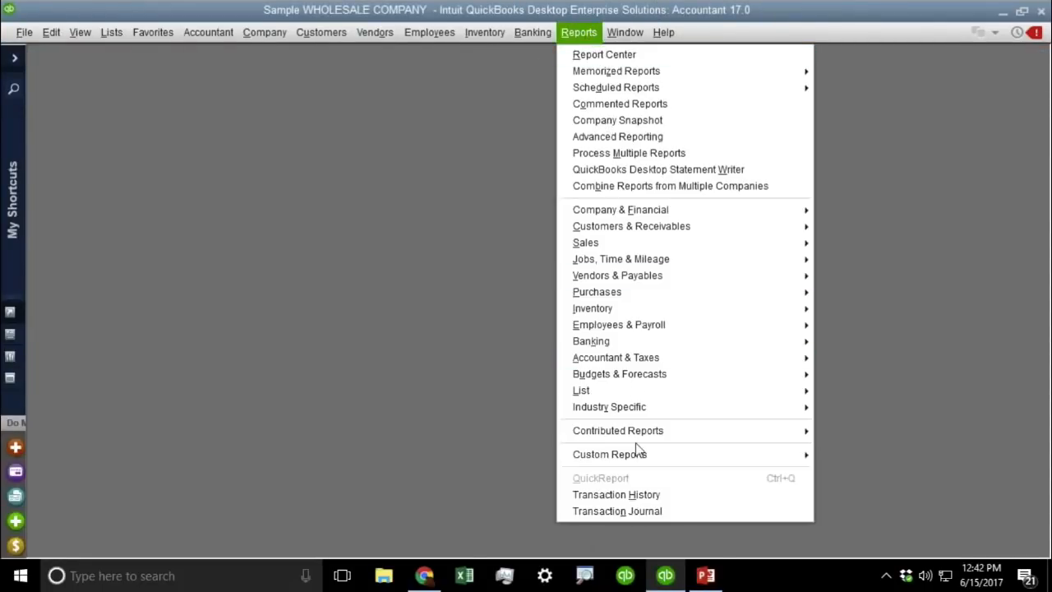
{"action": "mouse_move", "coordinate": [637, 453]}
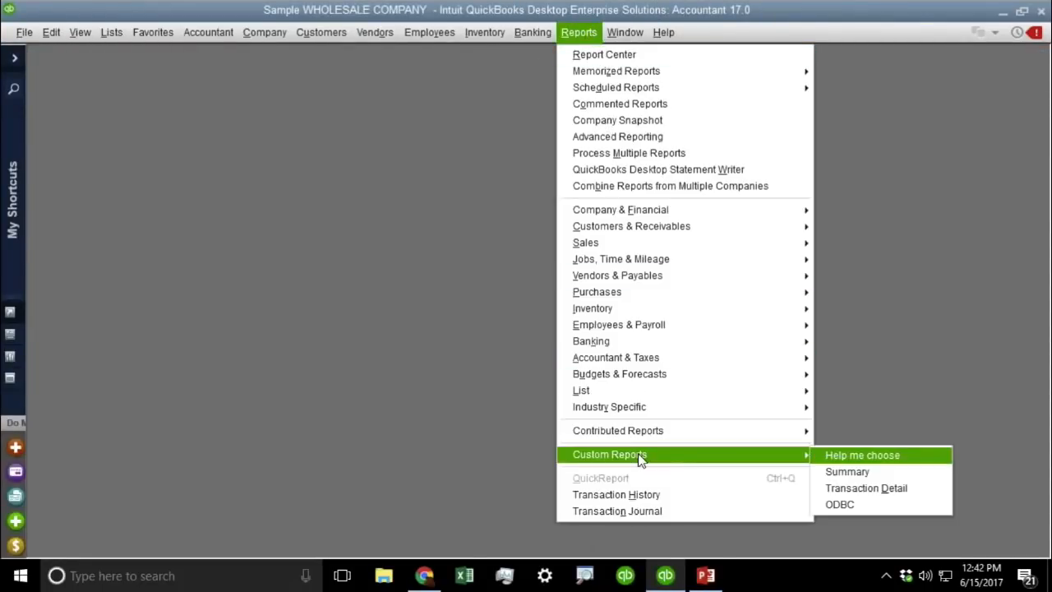
{"action": "left_click", "coordinate": [888, 475]}
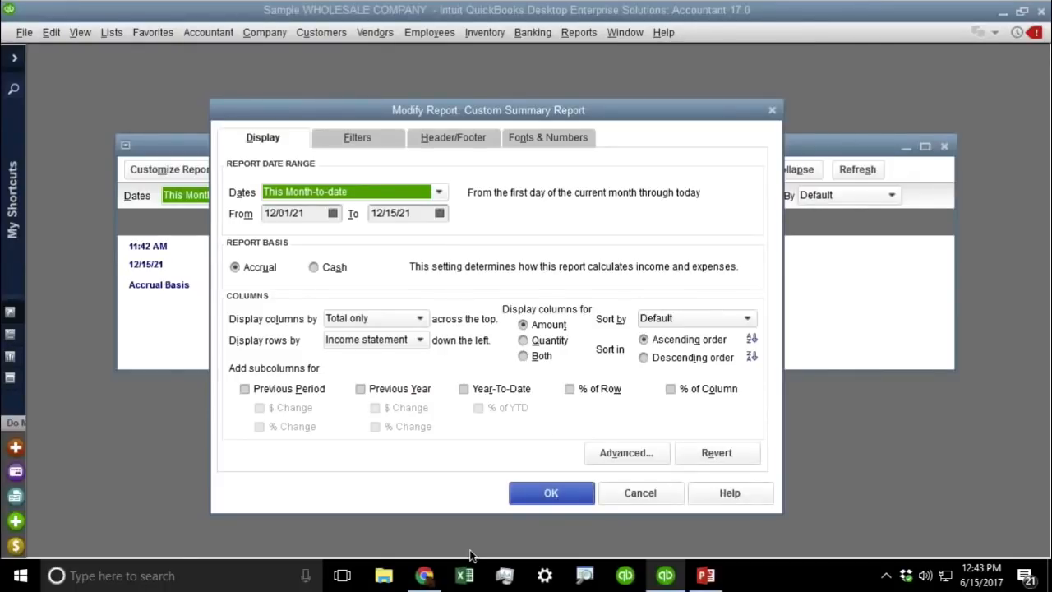
Switch to Excel and create a blank workbook
{"action": "left_click", "coordinate": [474, 579]}
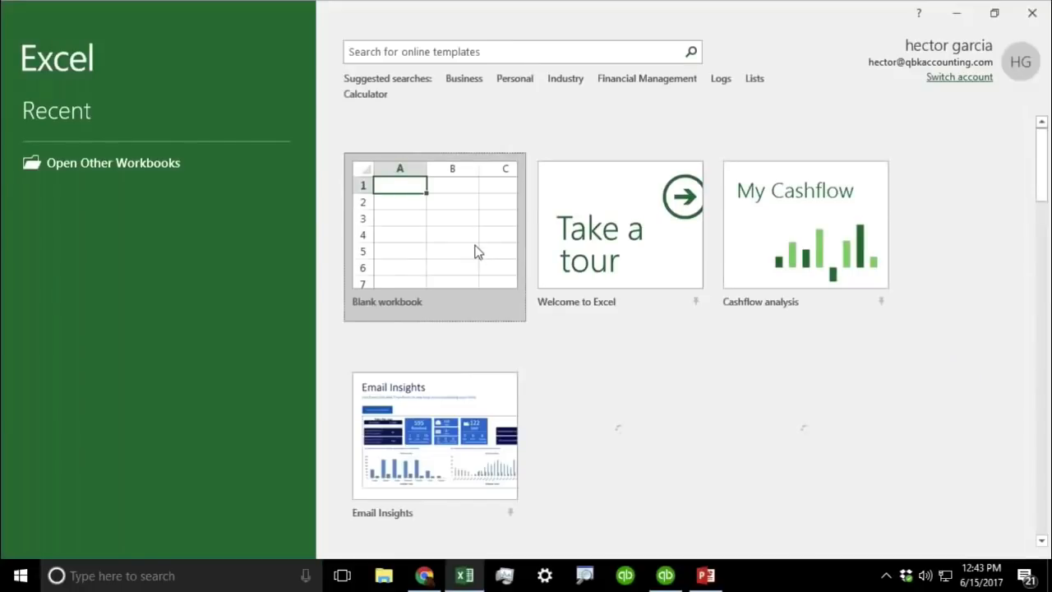
{"action": "left_click", "coordinate": [477, 251]}
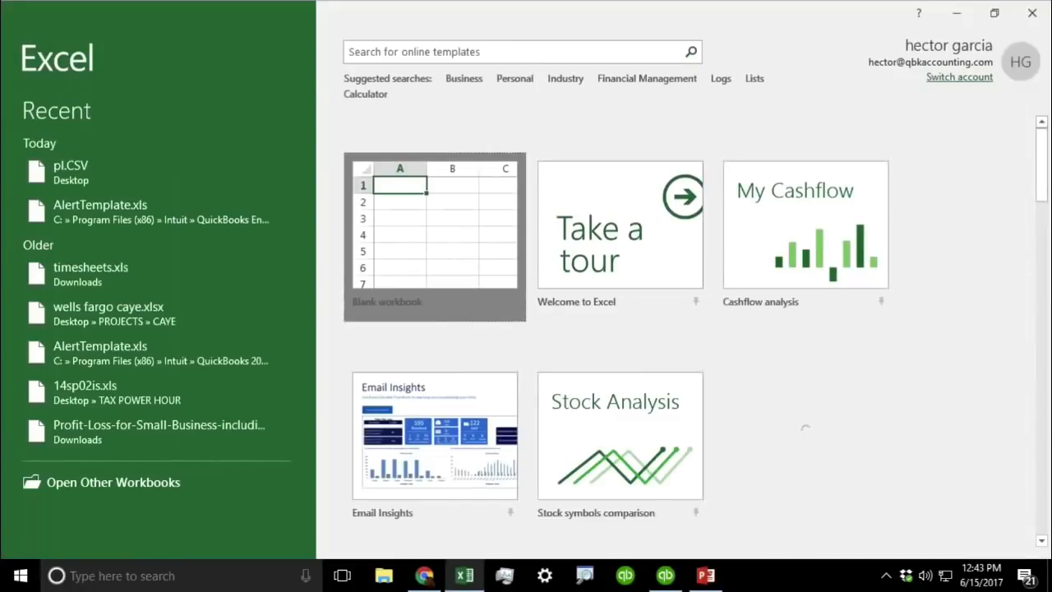
{"action": "left_click", "coordinate": [454, 242]}
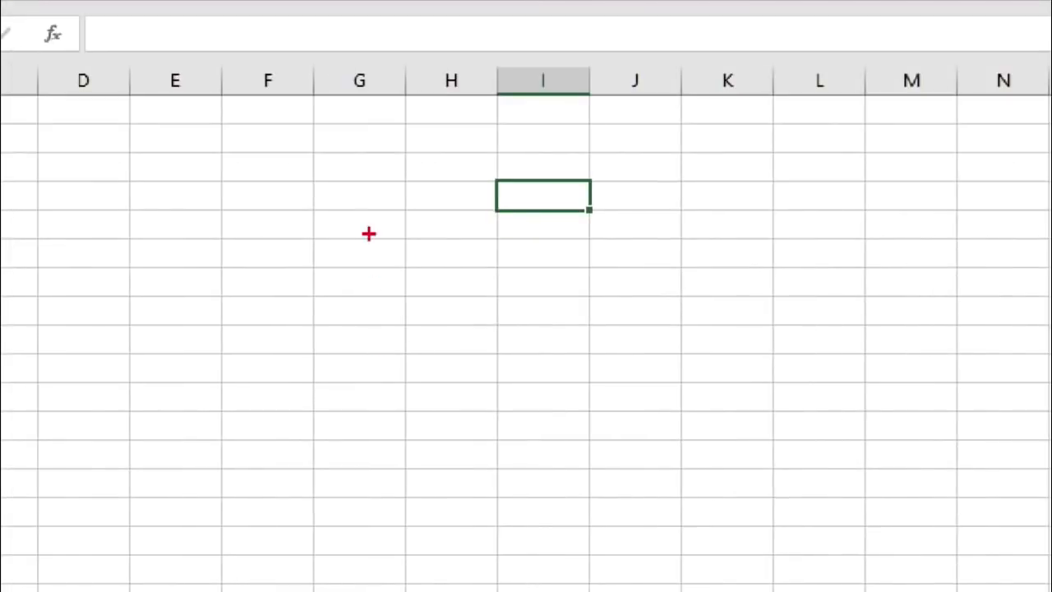
Sketch a table outline in red over the sheet, with four row marks down the side and five column marks across the top
{"action": "left_click_drag", "start_coordinate": [368, 233], "coordinate": [376, 591]}
{"action": "left_click_drag", "start_coordinate": [369, 227], "coordinate": [990, 209]}
{"action": "left_click_drag", "start_coordinate": [208, 276], "coordinate": [311, 279]}
{"action": "left_click_drag", "start_coordinate": [226, 346], "coordinate": [319, 346]}
{"action": "left_click_drag", "start_coordinate": [204, 439], "coordinate": [287, 439]}
{"action": "left_click_drag", "start_coordinate": [241, 532], "coordinate": [356, 531]}
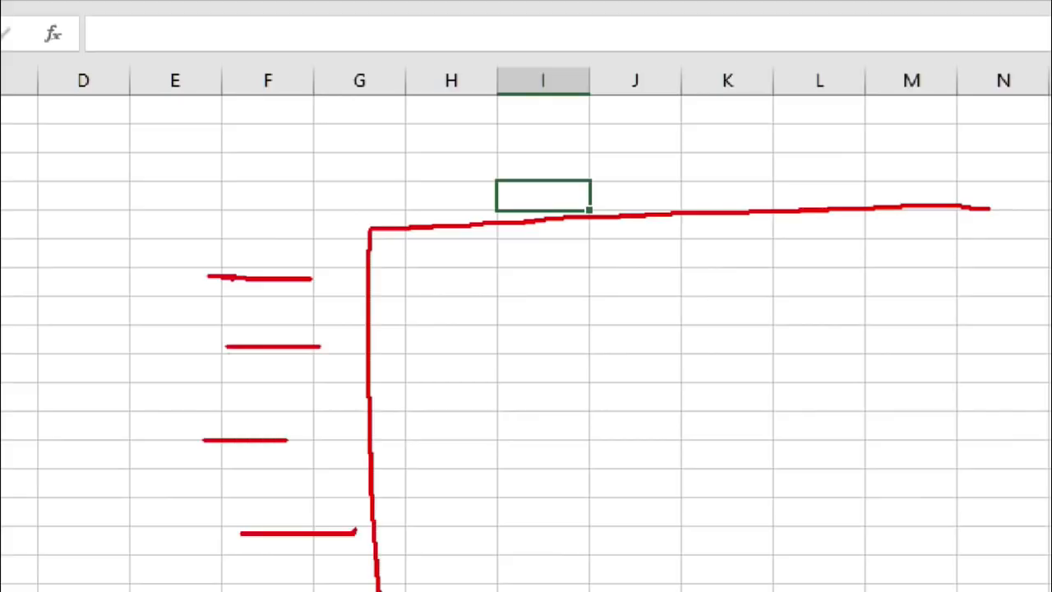
{"action": "left_click_drag", "start_coordinate": [423, 194], "coordinate": [426, 93]}
{"action": "left_click_drag", "start_coordinate": [509, 171], "coordinate": [531, 72]}
{"action": "left_click_drag", "start_coordinate": [670, 180], "coordinate": [686, 86]}
{"action": "left_click_drag", "start_coordinate": [765, 156], "coordinate": [782, 112]}
{"action": "left_click_drag", "start_coordinate": [857, 171], "coordinate": [902, 72]}
Circle the sketched row marks, the column marks, and part of the table's data area
{"action": "mouse_move", "coordinate": [341, 253]}
{"action": "left_mouse_down"}
{"action": "mouse_move", "coordinate": [246, 231]}
{"action": "mouse_move", "coordinate": [224, 404]}
{"action": "mouse_move", "coordinate": [234, 201]}
{"action": "mouse_move", "coordinate": [222, 238]}
{"action": "left_mouse_up"}
{"action": "mouse_move", "coordinate": [557, 33]}
{"action": "left_mouse_down"}
{"action": "mouse_move", "coordinate": [519, 34]}
{"action": "mouse_move", "coordinate": [370, 216]}
{"action": "mouse_move", "coordinate": [530, 21]}
{"action": "left_mouse_up"}
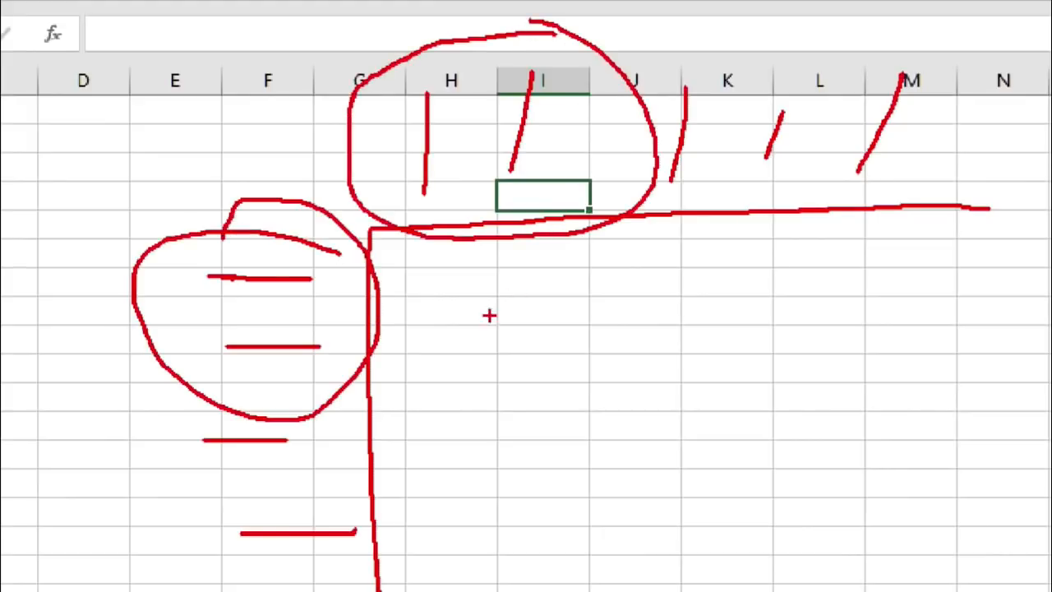
{"action": "mouse_move", "coordinate": [507, 255]}
{"action": "left_mouse_down"}
{"action": "mouse_move", "coordinate": [394, 331]}
{"action": "mouse_move", "coordinate": [606, 317]}
{"action": "mouse_move", "coordinate": [456, 248]}
{"action": "left_mouse_up"}
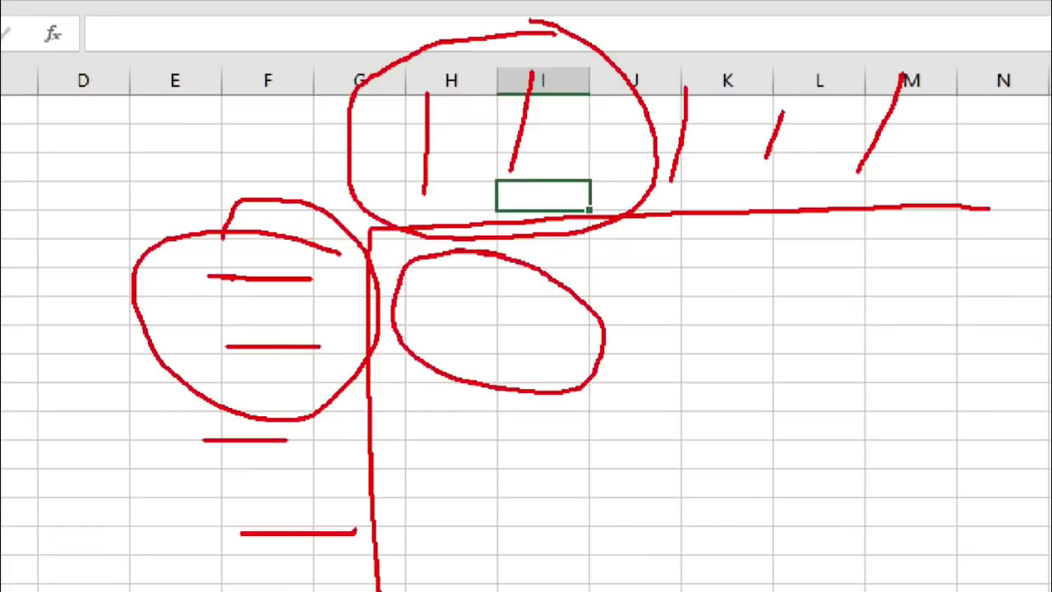
Draw arrows to the sketched rows and columns and write FILTER in the data area
{"action": "mouse_move", "coordinate": [267, 90]}
{"action": "left_mouse_down"}
{"action": "mouse_move", "coordinate": [260, 175]}
{"action": "mouse_move", "coordinate": [324, 179]}
{"action": "left_mouse_up"}
{"action": "mouse_move", "coordinate": [205, 172]}
{"action": "left_mouse_down"}
{"action": "mouse_move", "coordinate": [299, 194]}
{"action": "mouse_move", "coordinate": [307, 175]}
{"action": "left_mouse_up"}
{"action": "mouse_move", "coordinate": [310, 109]}
{"action": "left_mouse_down"}
{"action": "mouse_move", "coordinate": [403, 116]}
{"action": "mouse_move", "coordinate": [393, 156]}
{"action": "mouse_move", "coordinate": [394, 83]}
{"action": "left_mouse_up"}
{"action": "mouse_move", "coordinate": [433, 315]}
{"action": "left_mouse_down"}
{"action": "mouse_move", "coordinate": [433, 359]}
{"action": "mouse_move", "coordinate": [475, 310]}
{"action": "mouse_move", "coordinate": [466, 332]}
{"action": "left_mouse_up"}
{"action": "left_click_drag", "start_coordinate": [500, 310], "coordinate": [477, 355]}
{"action": "mouse_move", "coordinate": [532, 317]}
{"action": "left_mouse_down"}
{"action": "mouse_move", "coordinate": [527, 335]}
{"action": "mouse_move", "coordinate": [637, 379]}
{"action": "left_mouse_up"}
{"action": "left_click_drag", "start_coordinate": [622, 324], "coordinate": [620, 379]}
{"action": "left_click_drag", "start_coordinate": [570, 340], "coordinate": [609, 331]}
{"action": "mouse_move", "coordinate": [664, 332]}
{"action": "left_mouse_down"}
{"action": "mouse_move", "coordinate": [700, 324]}
{"action": "mouse_move", "coordinate": [743, 342]}
{"action": "left_mouse_up"}
{"action": "mouse_move", "coordinate": [744, 321]}
{"action": "left_mouse_down"}
{"action": "mouse_move", "coordinate": [743, 383]}
{"action": "mouse_move", "coordinate": [884, 370]}
{"action": "left_mouse_up"}
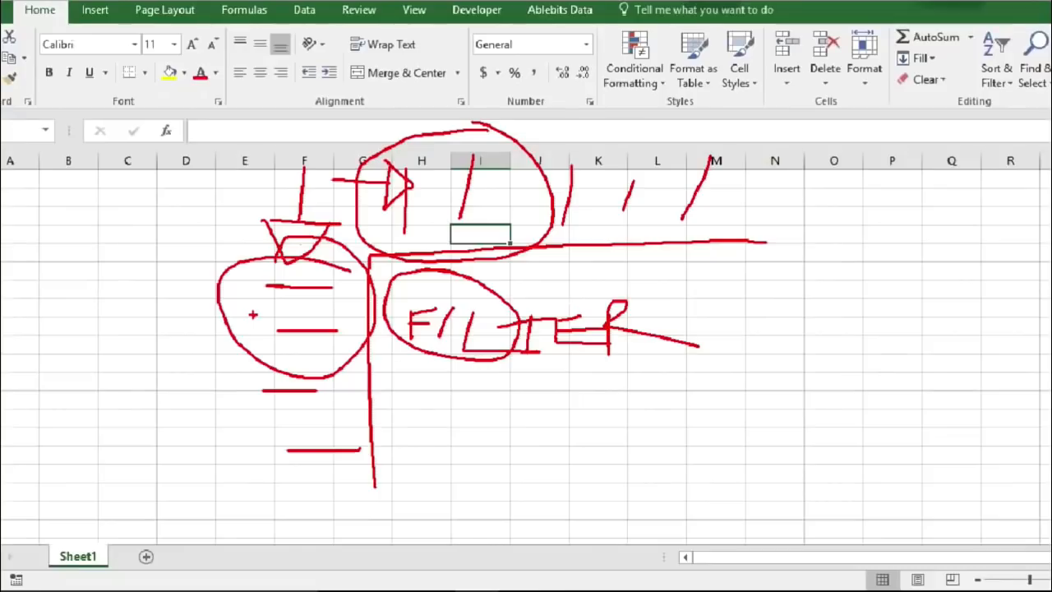
{"action": "key", "text": "Escape"}
Enter Customer 1 and Customer 2 from cell E5 down and extend the series to Customer 10 in E14
{"action": "left_click", "coordinate": [231, 248]}
{"action": "key", "text": "Up"}
{"action": "left_click", "coordinate": [250, 256]}
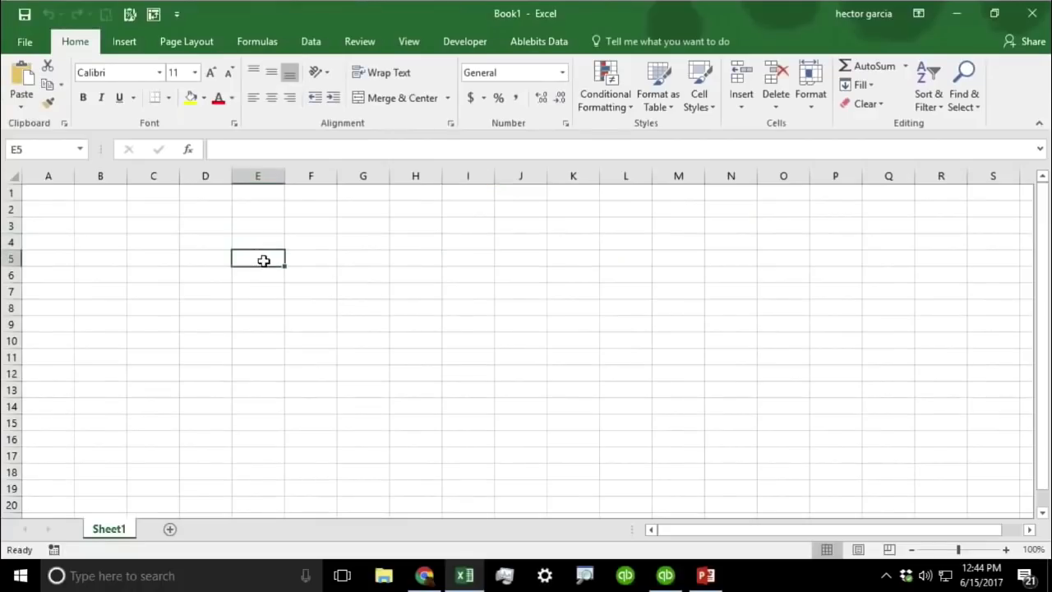
{"action": "type", "text": "Cust"}
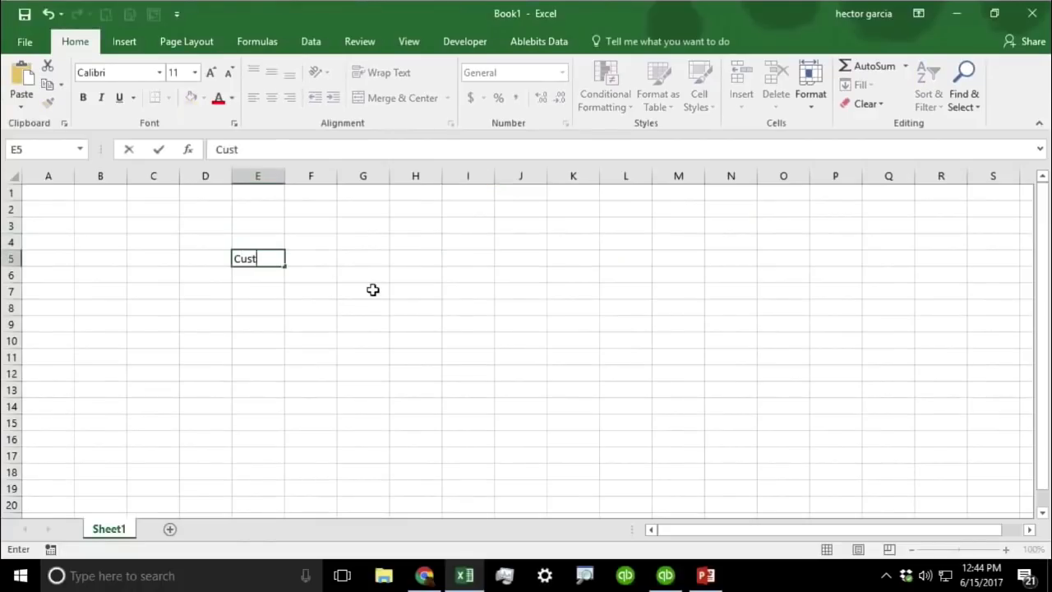
{"action": "type", "text": "omer 1"}
{"action": "key", "text": "Return"}
{"action": "type", "text": "Customer "}
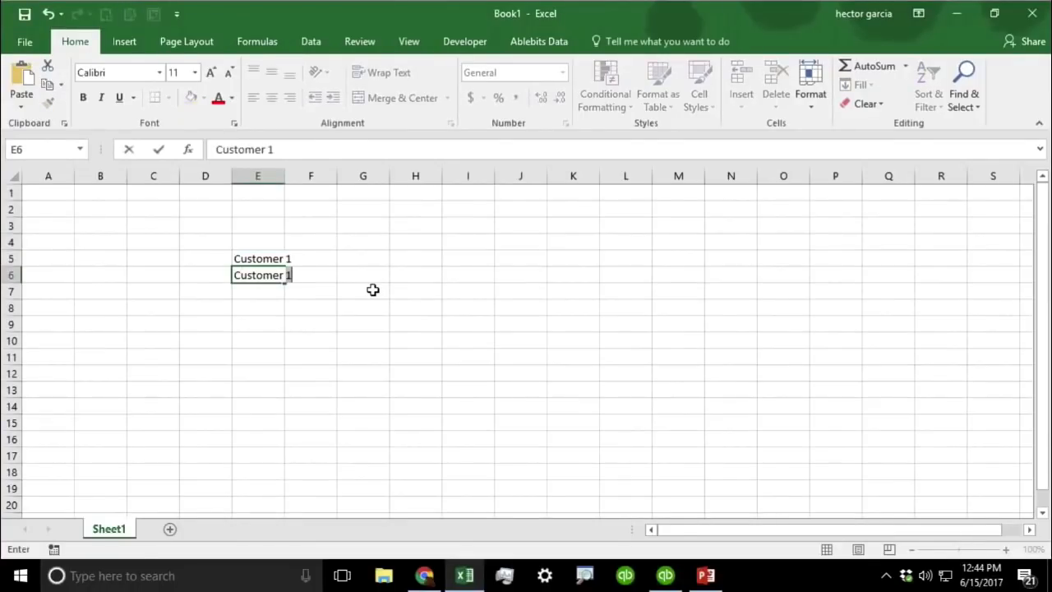
{"action": "type", "text": "2"}
{"action": "key", "text": "Return"}
{"action": "left_click_drag", "start_coordinate": [275, 258], "coordinate": [271, 419]}
Enter the headings Month 1 in F4 and Month 2 in G4
{"action": "left_click", "coordinate": [309, 244]}
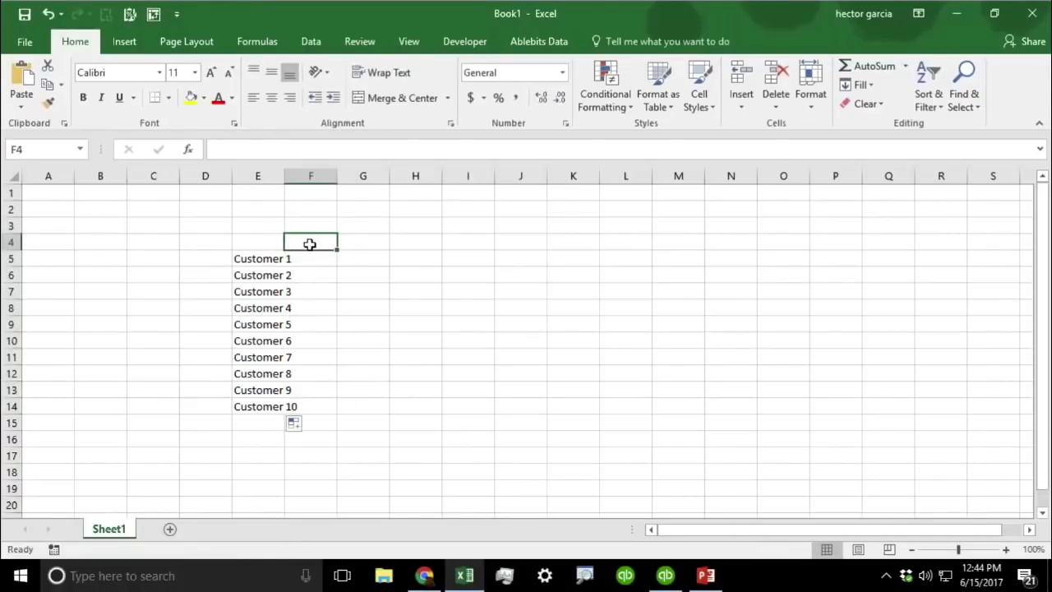
{"action": "type", "text": "Month 1"}
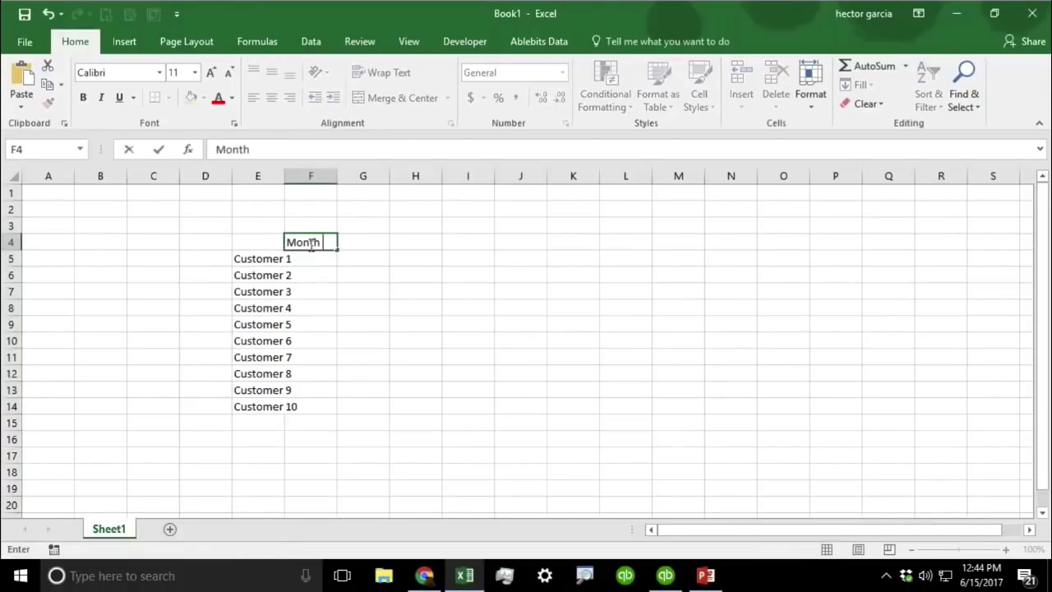
{"action": "key", "text": "Return"}
{"action": "key", "text": "Up"}
{"action": "key", "text": "Right"}
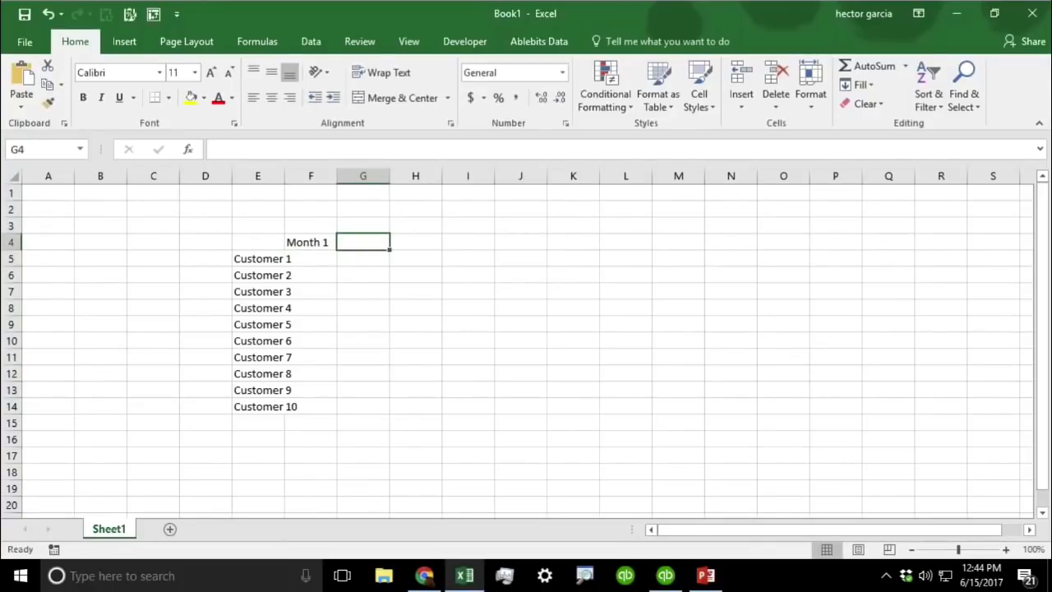
{"action": "type", "text": "Month 2"}
{"action": "key", "text": "Return"}
Extend the month headings to Month 4 in I4 and widen column E to fit the customer names
{"action": "left_click", "coordinate": [306, 241]}
{"action": "left_click_drag", "start_coordinate": [305, 242], "coordinate": [493, 246]}
{"action": "left_click", "coordinate": [520, 340]}
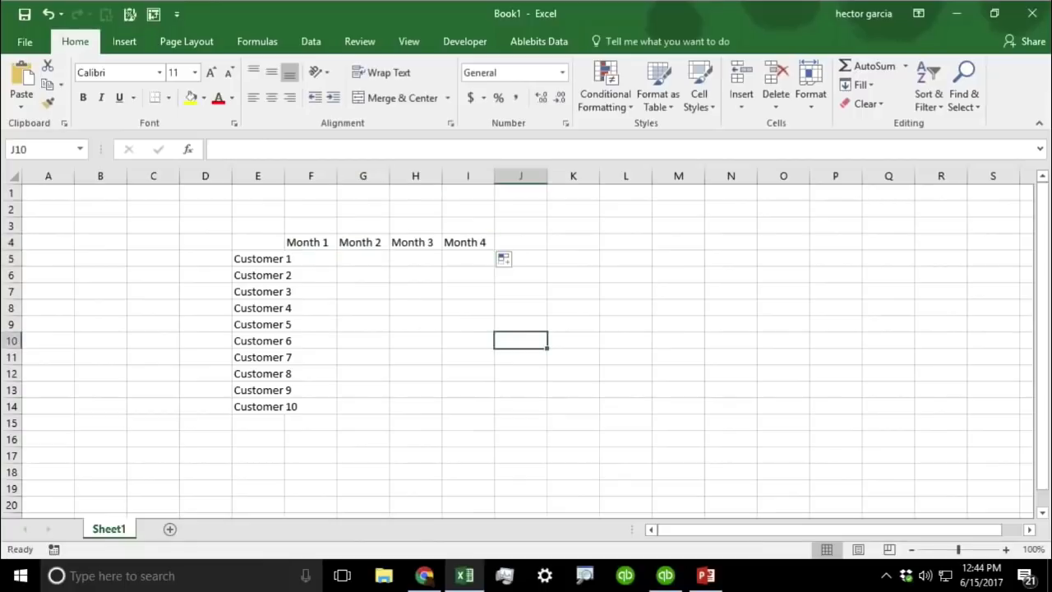
{"action": "left_click_drag", "start_coordinate": [284, 178], "coordinate": [339, 179]}
{"action": "left_click", "coordinate": [470, 323]}
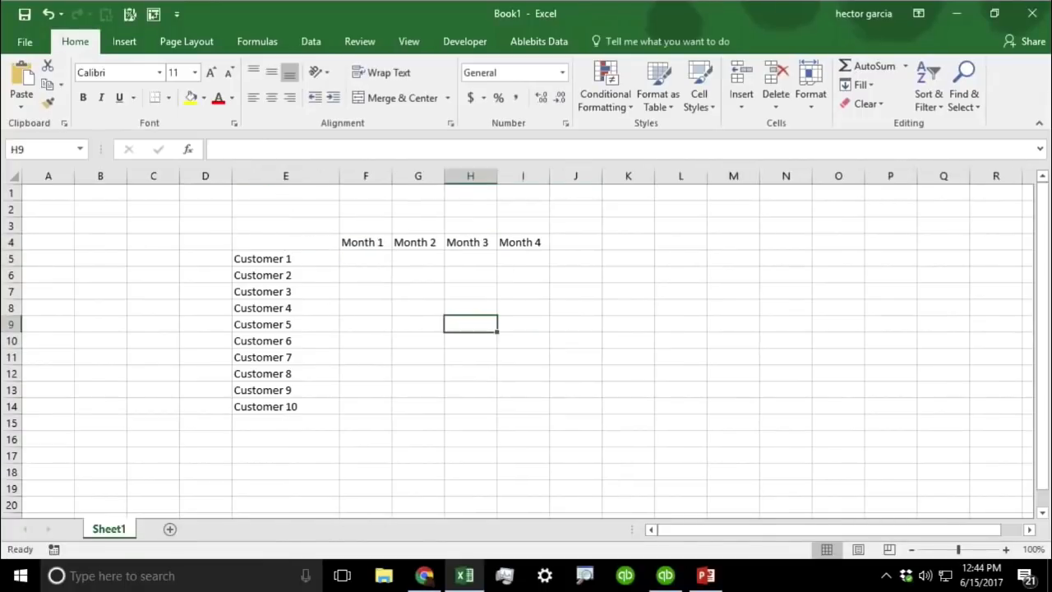
Merge the data area F5:I14 into a single cell
{"action": "left_click_drag", "start_coordinate": [376, 263], "coordinate": [539, 406]}
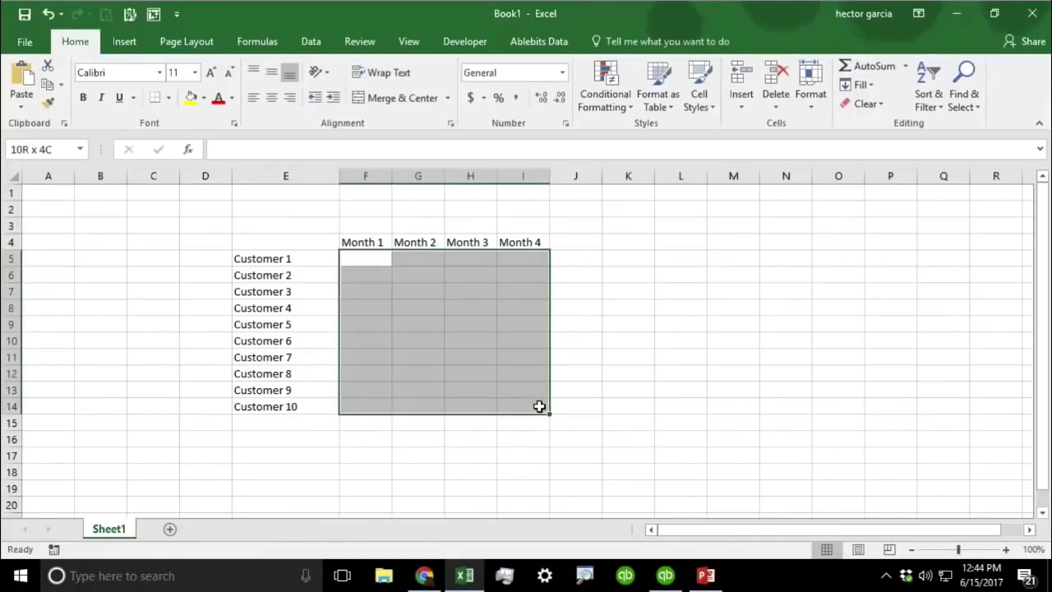
{"action": "right_click", "coordinate": [438, 331]}
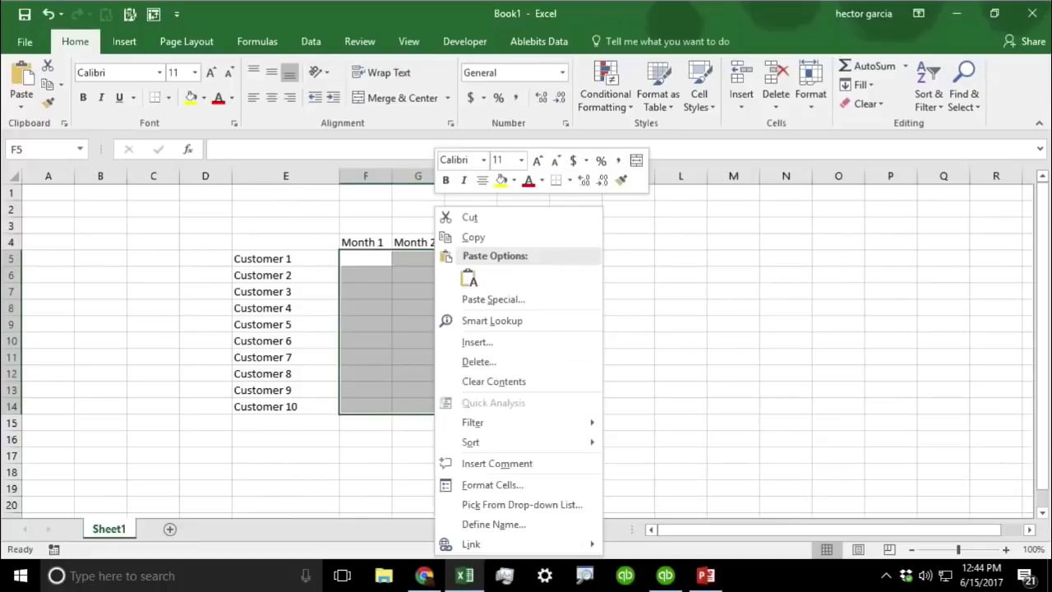
{"action": "left_click", "coordinate": [493, 487]}
{"action": "left_click", "coordinate": [321, 366]}
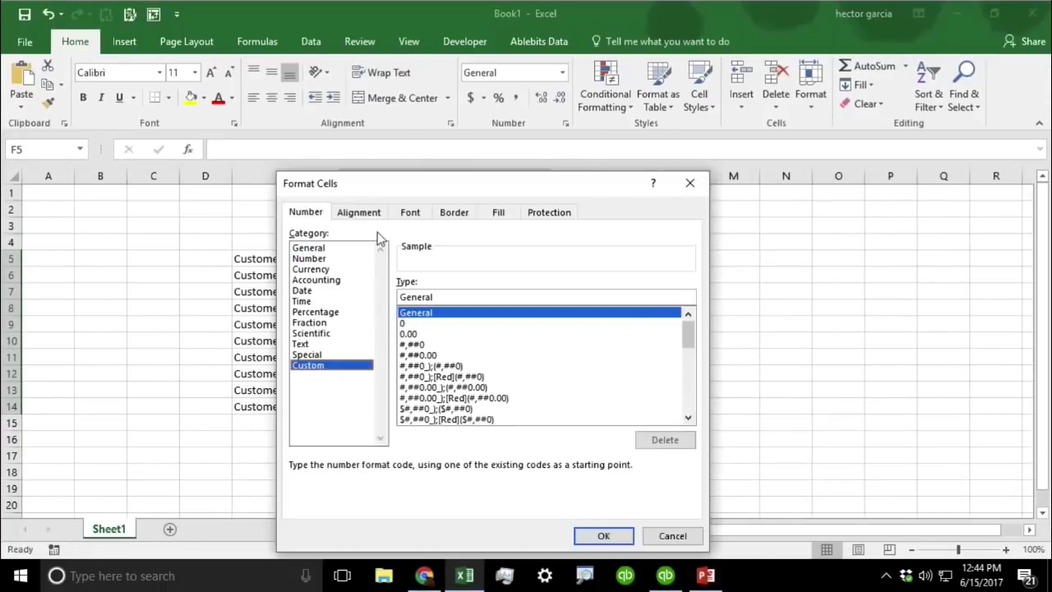
{"action": "left_click", "coordinate": [358, 213]}
{"action": "left_click", "coordinate": [333, 386]}
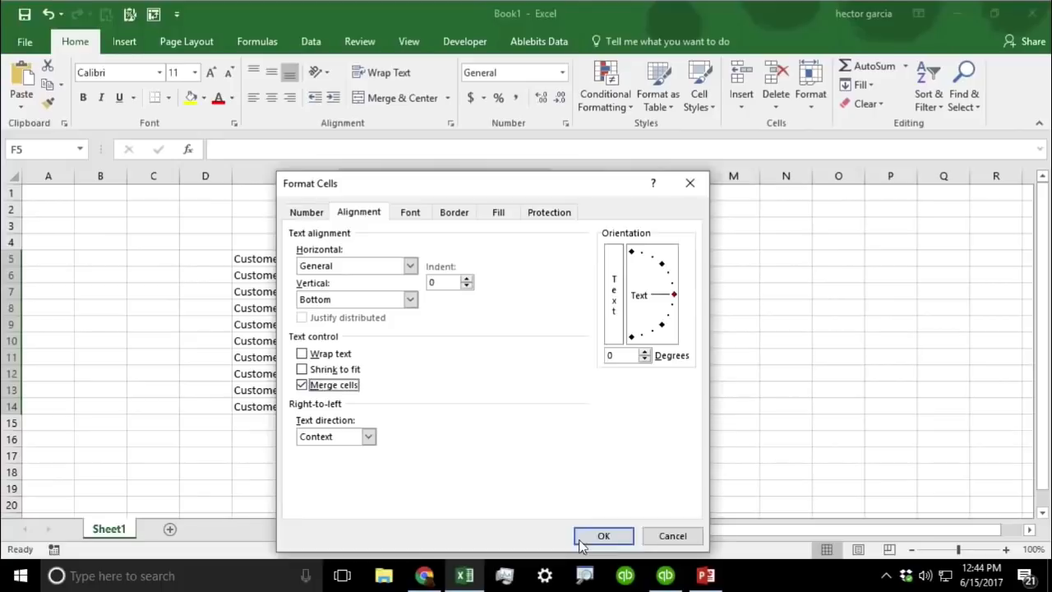
{"action": "left_click", "coordinate": [603, 536]}
Center the content of the merged cell horizontally and vertically
{"action": "double_click", "coordinate": [469, 337]}
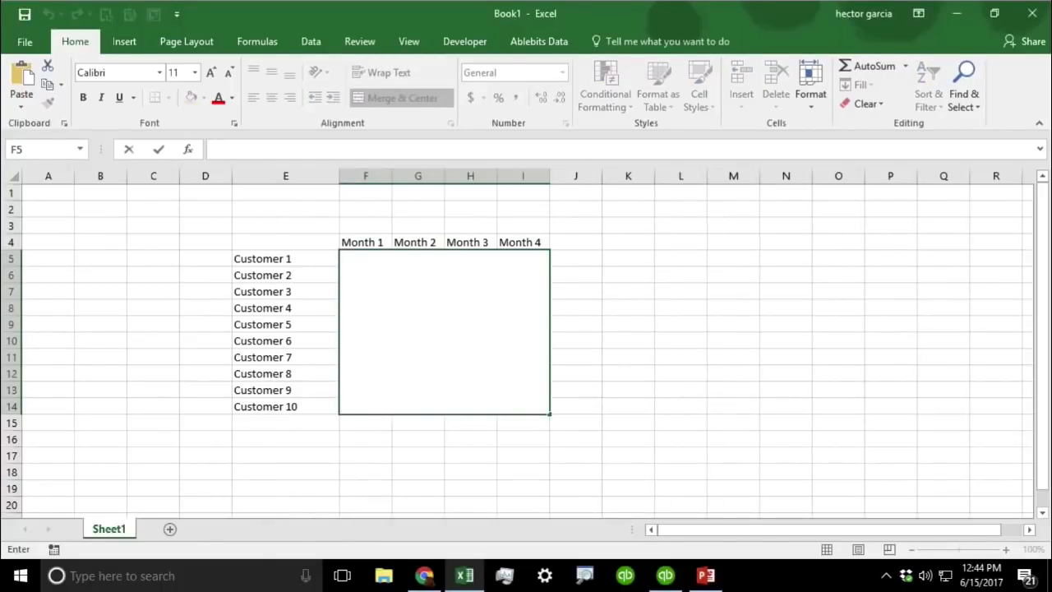
{"action": "key", "text": "Escape"}
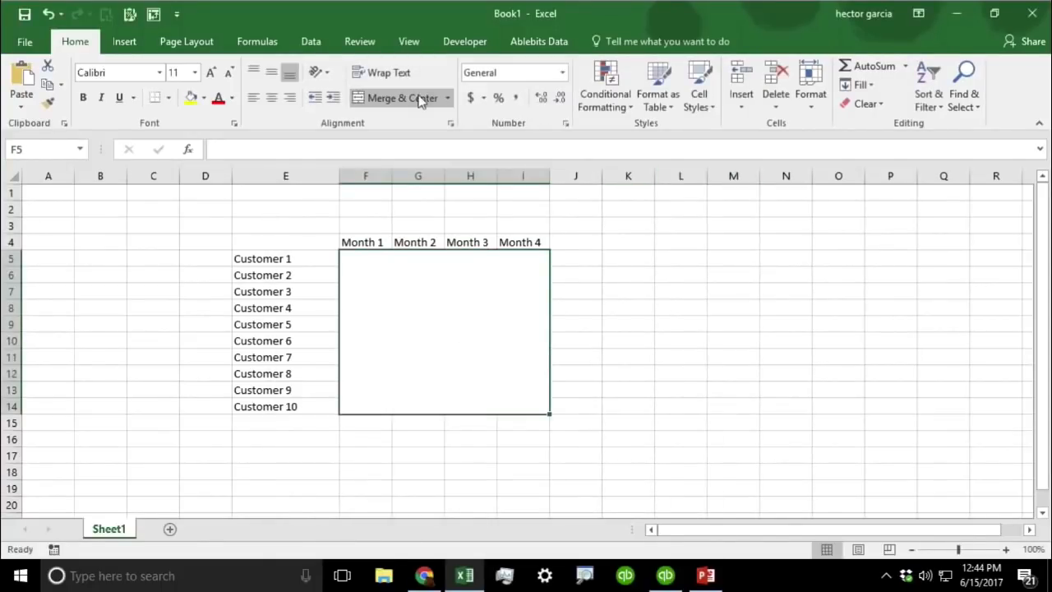
{"action": "double_click", "coordinate": [443, 353]}
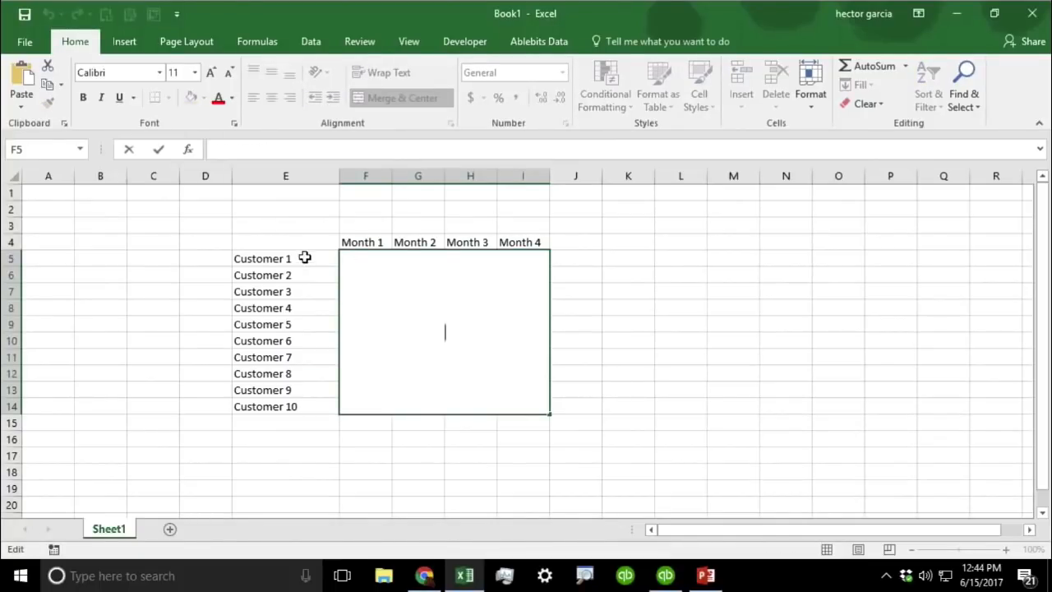
Highlight the customer rows and month headings, and enter SALES in the merged cell
{"action": "left_click_drag", "start_coordinate": [303, 258], "coordinate": [309, 408]}
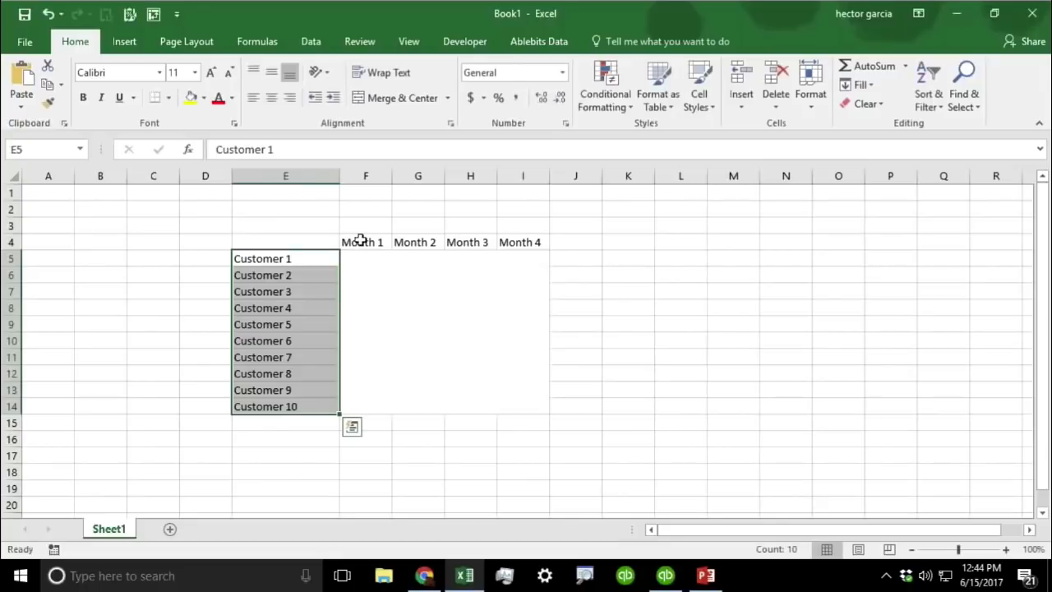
{"action": "left_click_drag", "start_coordinate": [359, 239], "coordinate": [535, 240]}
{"action": "double_click", "coordinate": [477, 312]}
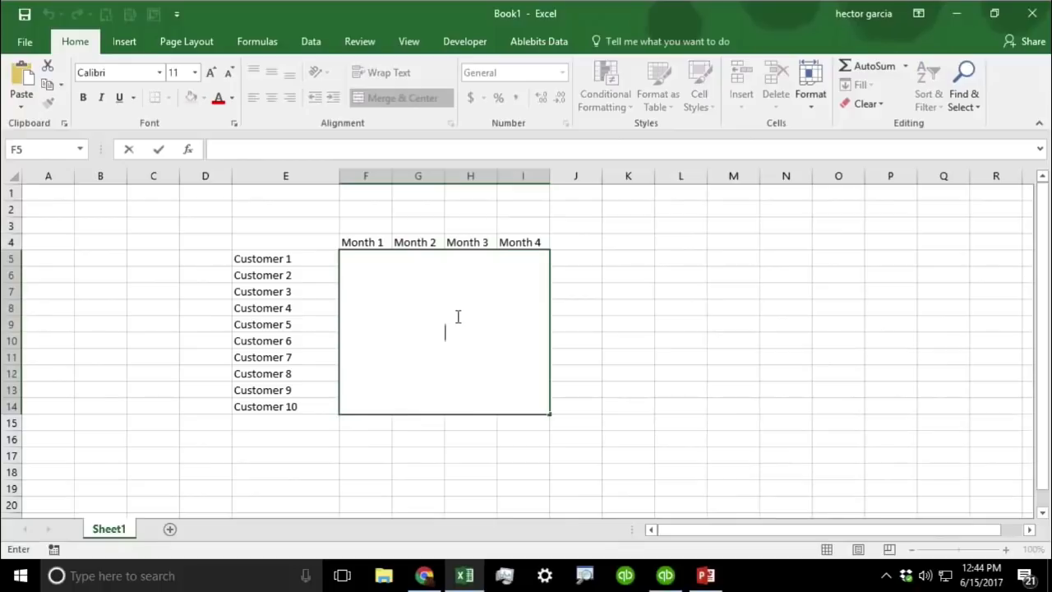
{"action": "type", "text": "SALES"}
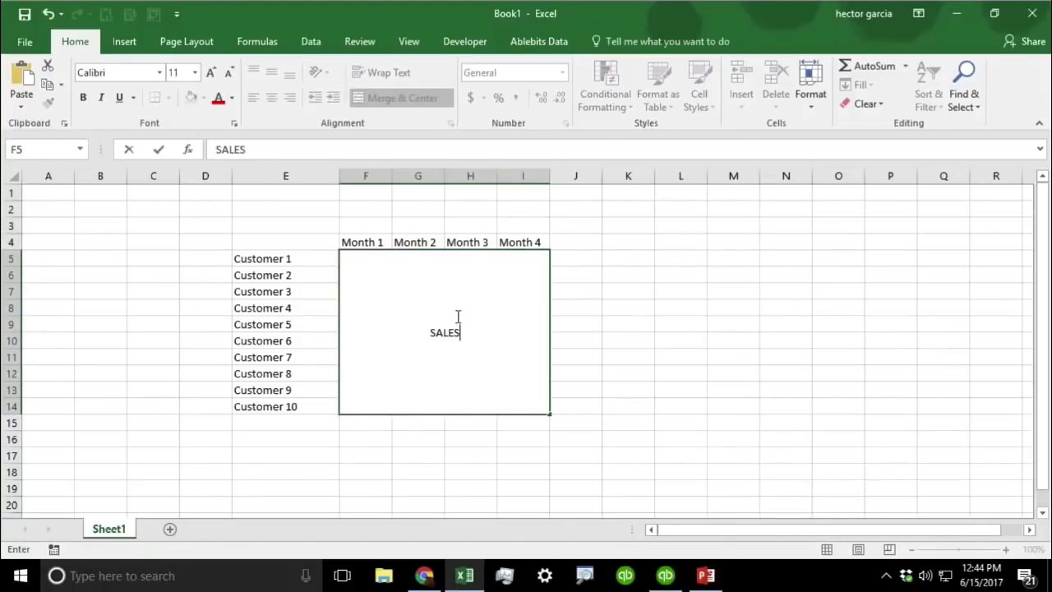
{"action": "key", "text": "Return"}
{"action": "key", "text": "Return"}
{"action": "left_click", "coordinate": [458, 317]}
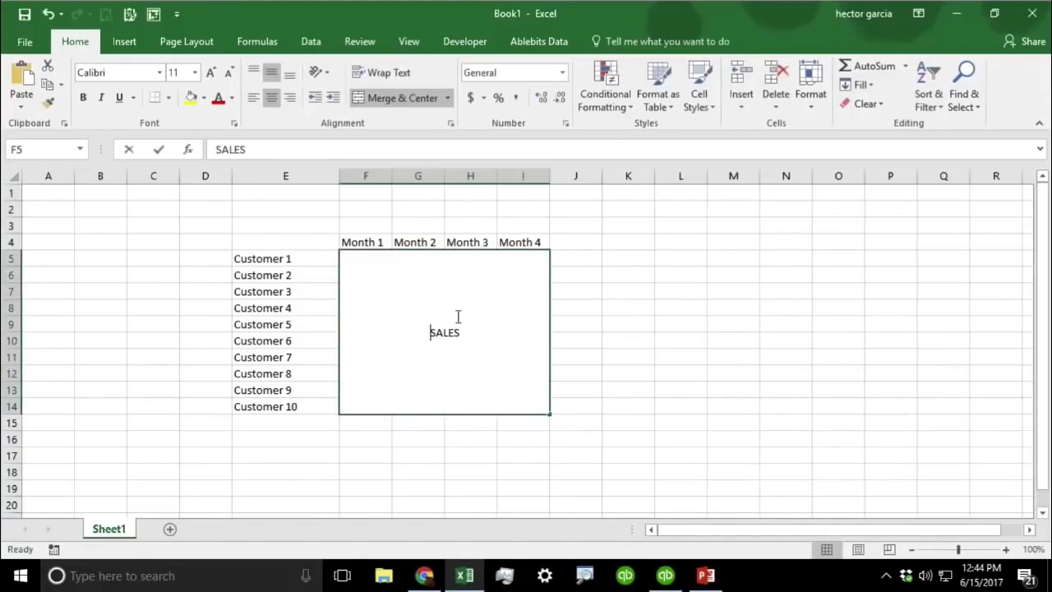
Add PROFIT on a second line below SALES in the merged cell
{"action": "double_click", "coordinate": [465, 333]}
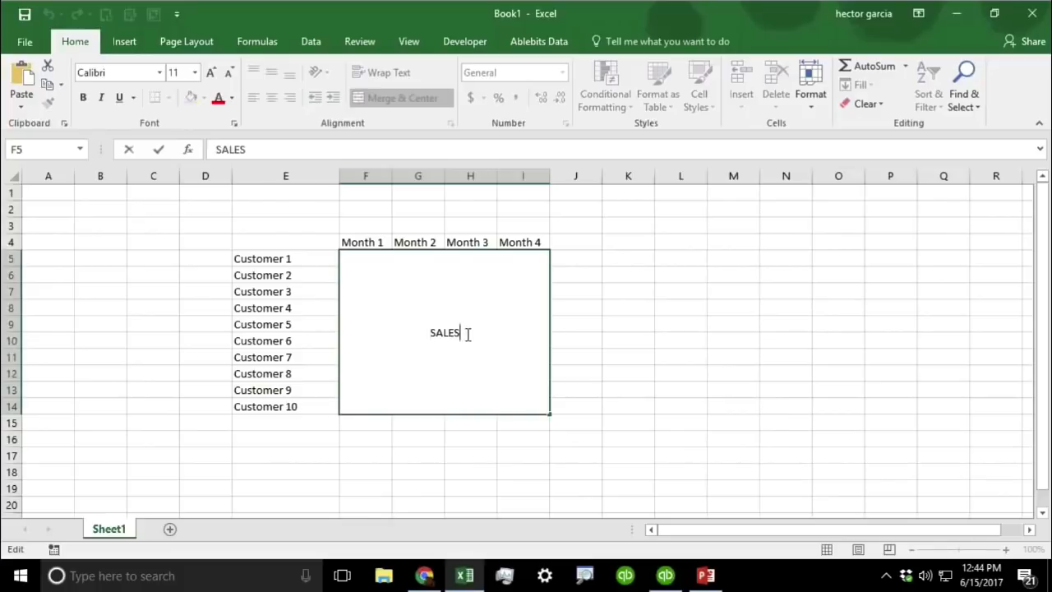
{"action": "key", "text": "shift+Return"}
{"action": "key", "text": "Return"}
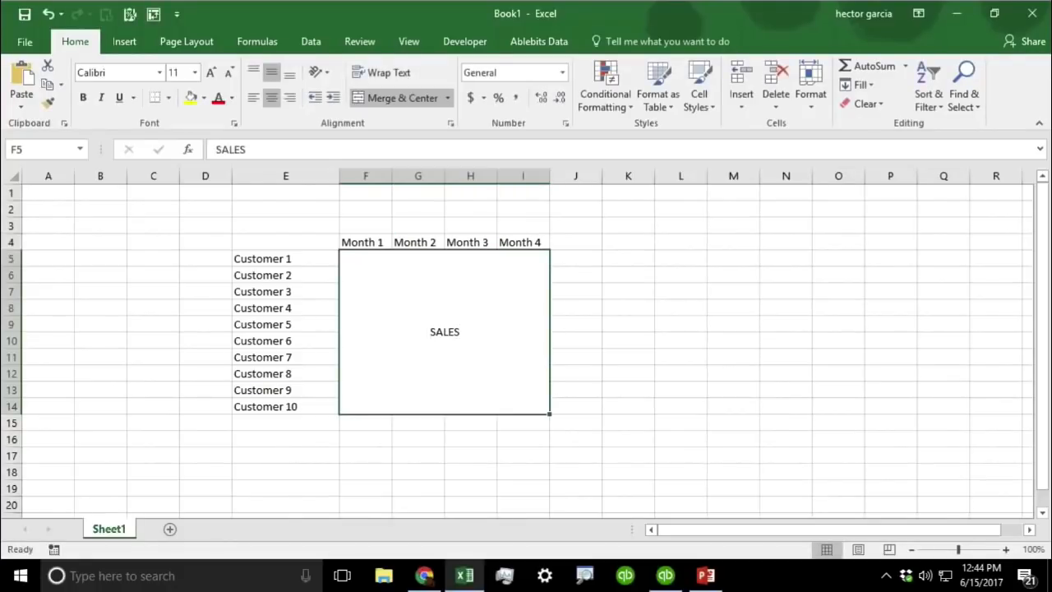
{"action": "left_click", "coordinate": [287, 155]}
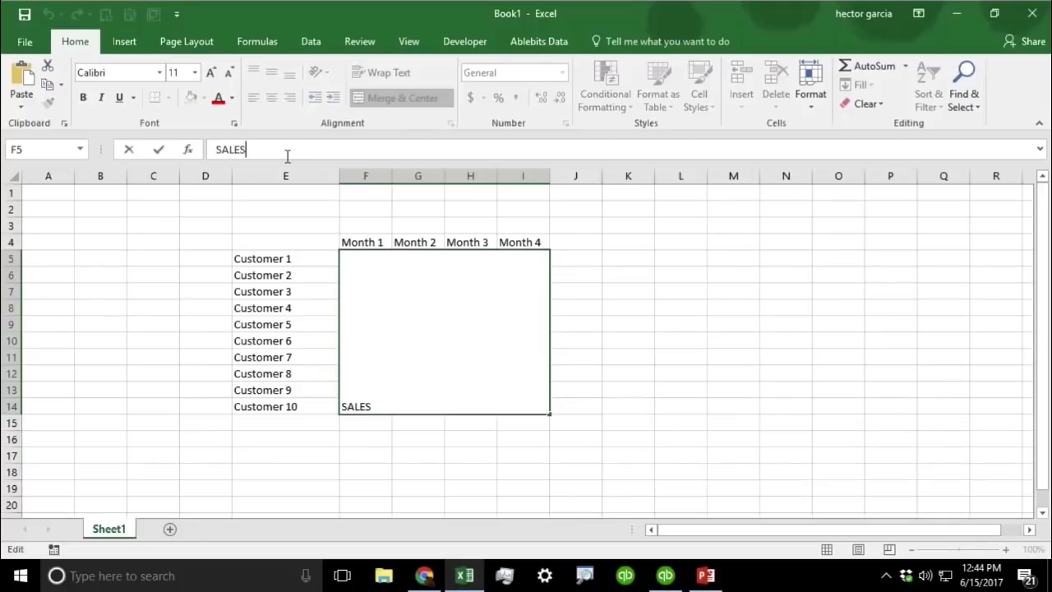
{"action": "key", "text": "BackSpace"}
{"action": "key", "text": "BackSpace"}
{"action": "key", "text": "BackSpace"}
{"action": "key", "text": "BackSpace"}
{"action": "key", "text": "BackSpace"}
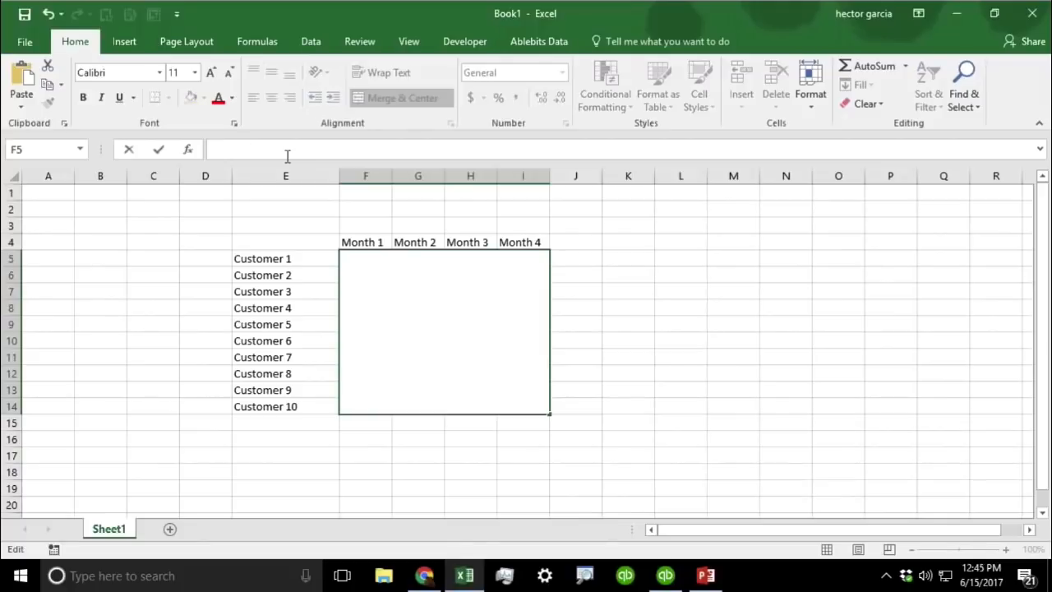
{"action": "type", "text": "PROIFIT"}
{"action": "key", "text": "BackSpace"}
{"action": "key", "text": "BackSpace"}
{"action": "key", "text": "BackSpace"}
{"action": "type", "text": "FIT"}
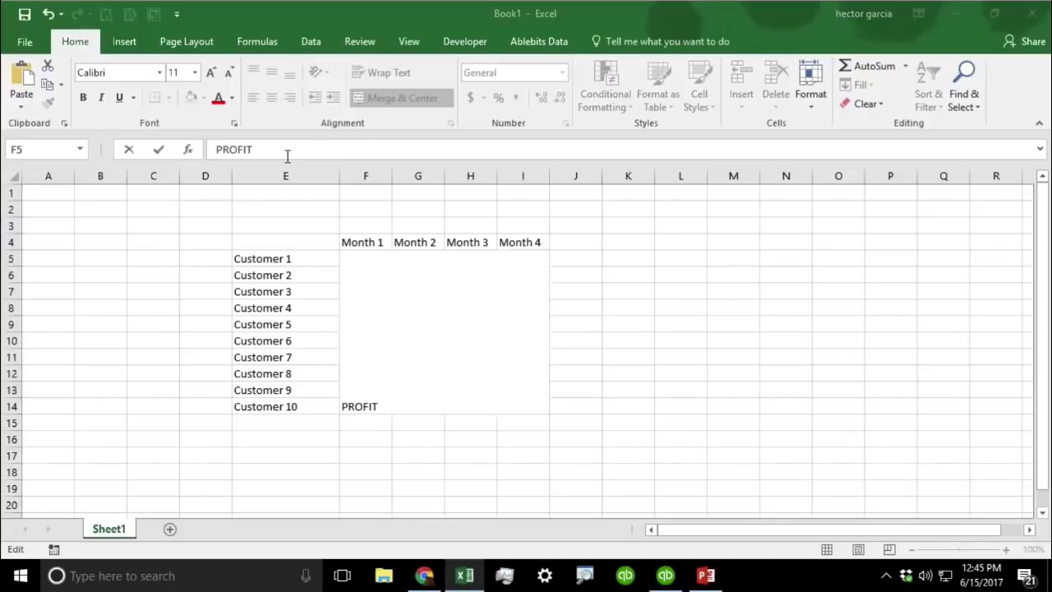
Commit the two-line text in the merged cell and close the Narrator window
{"action": "key", "text": "super+Return"}
{"action": "left_click", "coordinate": [633, 338]}
{"action": "left_click", "coordinate": [713, 340]}
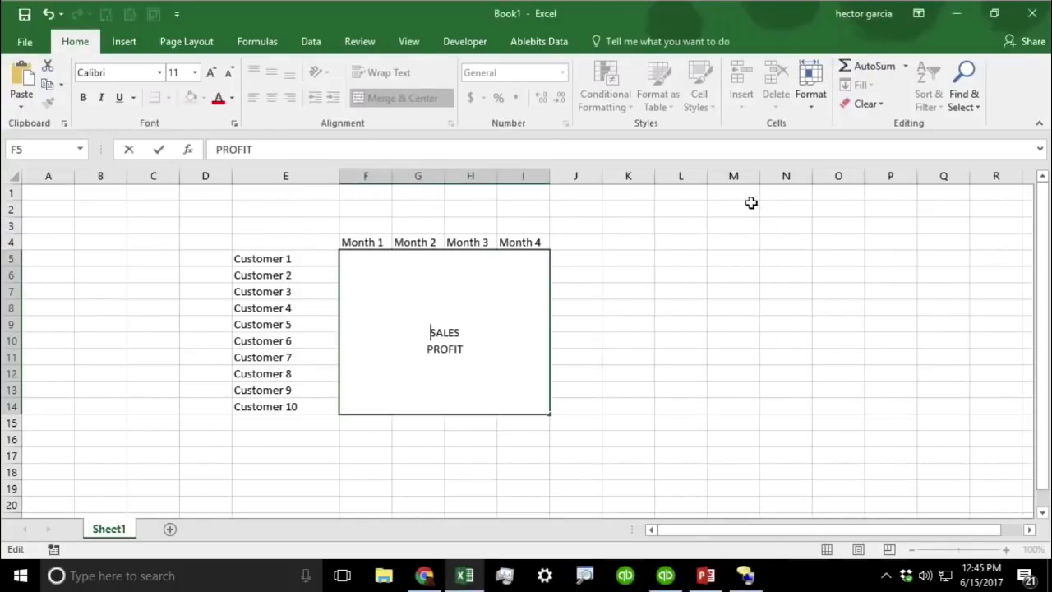
{"action": "left_click", "coordinate": [594, 373]}
{"action": "left_click", "coordinate": [452, 322]}
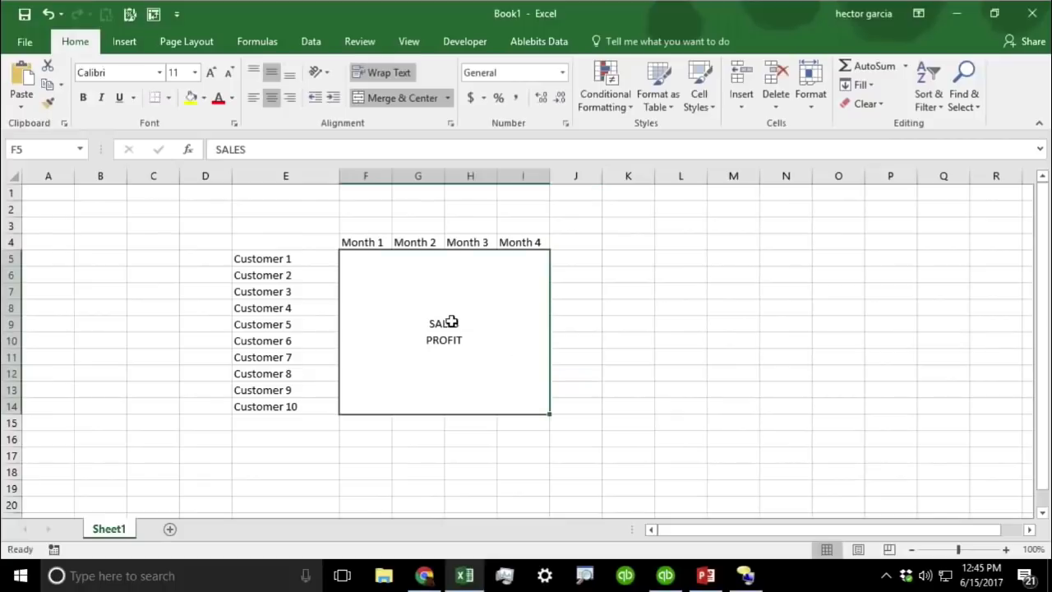
{"action": "left_click", "coordinate": [745, 577]}
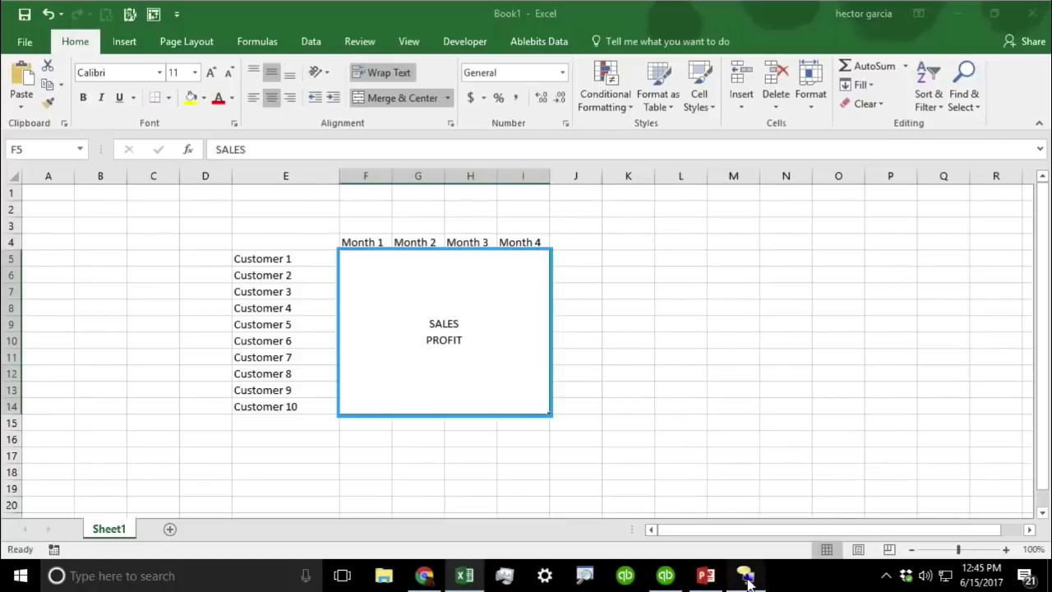
{"action": "right_click", "coordinate": [746, 577]}
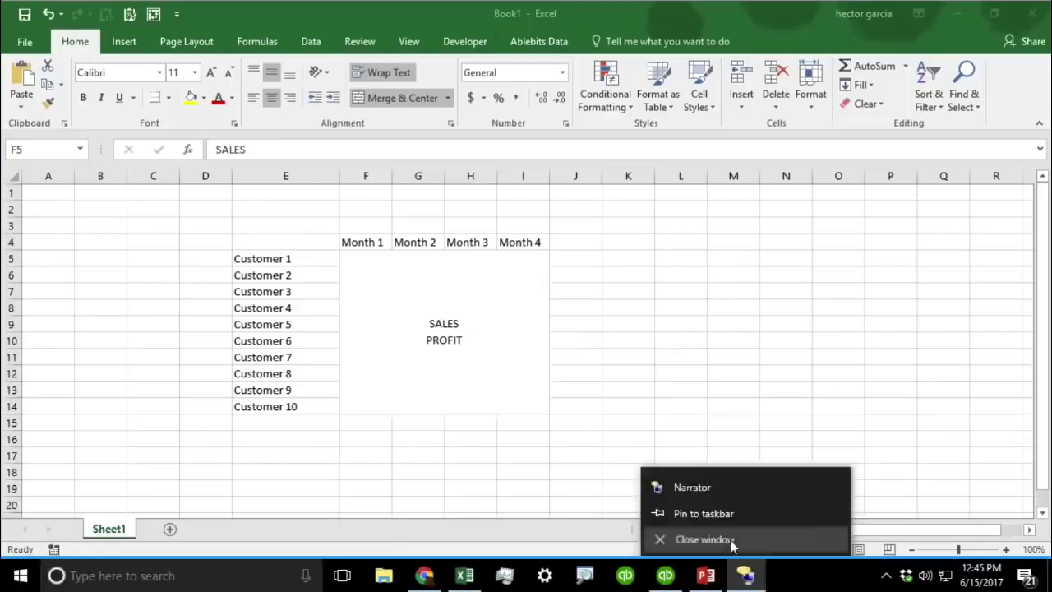
{"action": "left_click", "coordinate": [730, 541]}
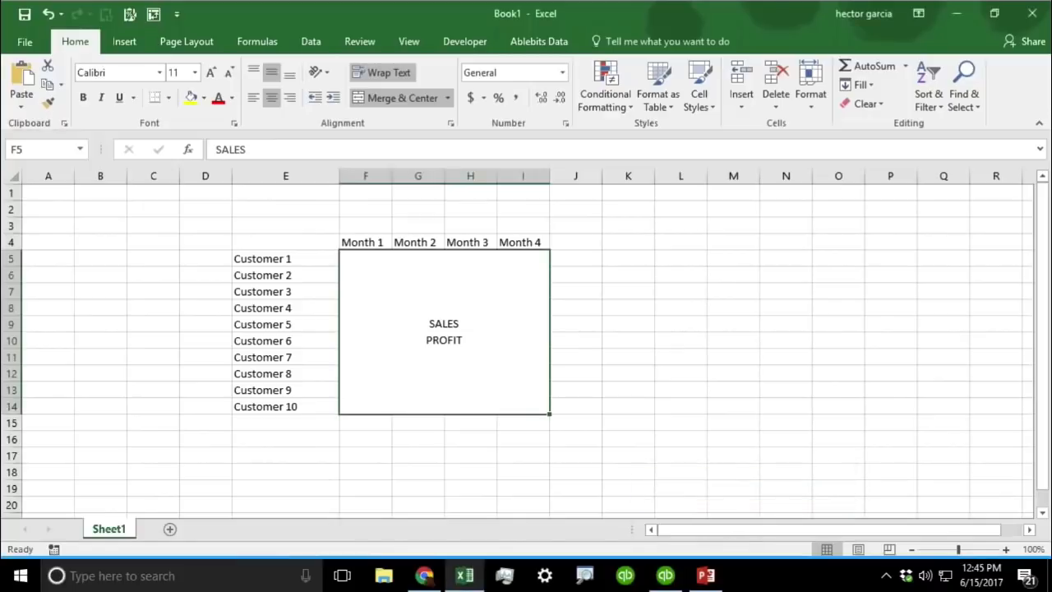
Open the merged cell's text for editing and enlarge the formula bar to show several lines
{"action": "double_click", "coordinate": [437, 325]}
{"action": "left_click", "coordinate": [466, 342]}
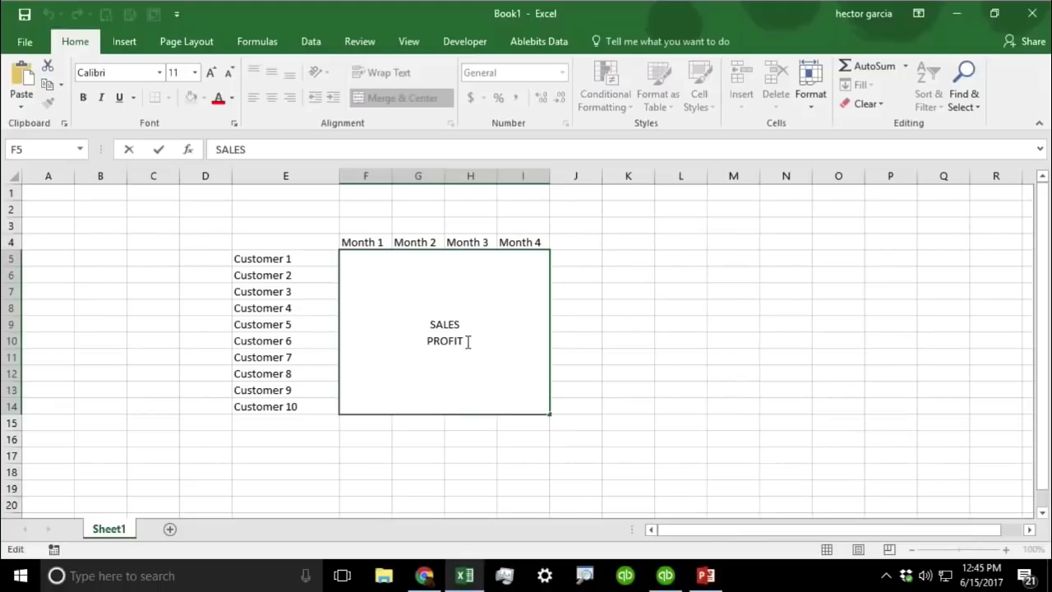
{"action": "left_click_drag", "start_coordinate": [253, 162], "coordinate": [254, 227]}
{"action": "left_click", "coordinate": [258, 156]}
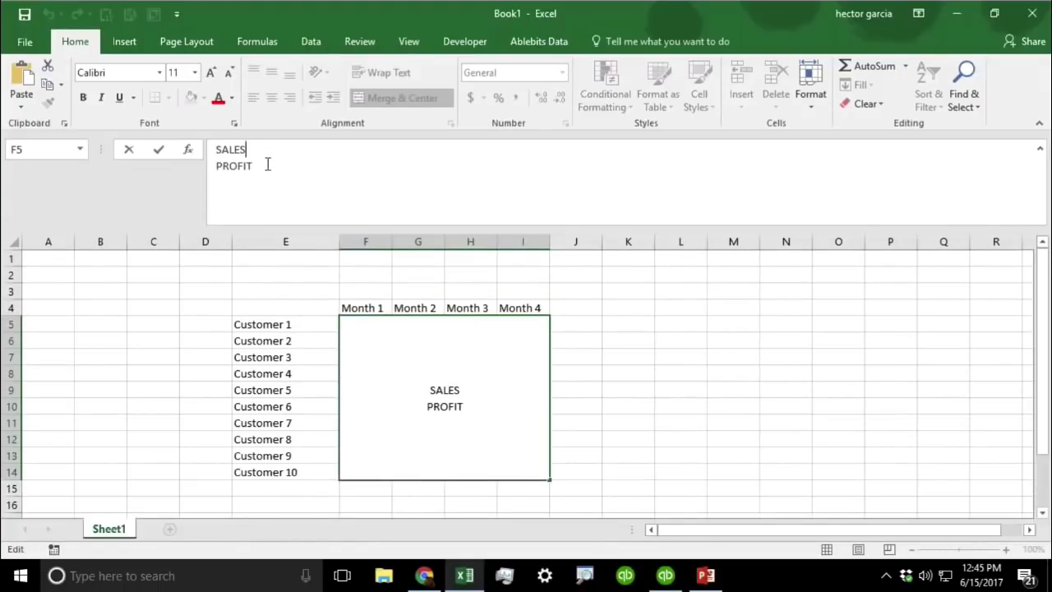
{"action": "key", "text": "alt+Tab"}
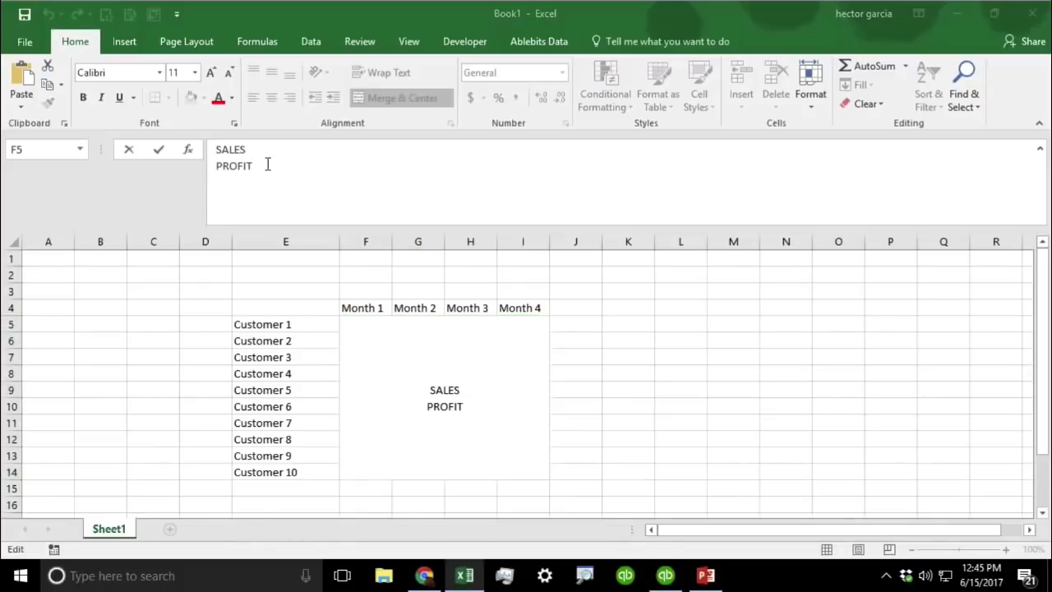
{"action": "key", "text": "super+Return"}
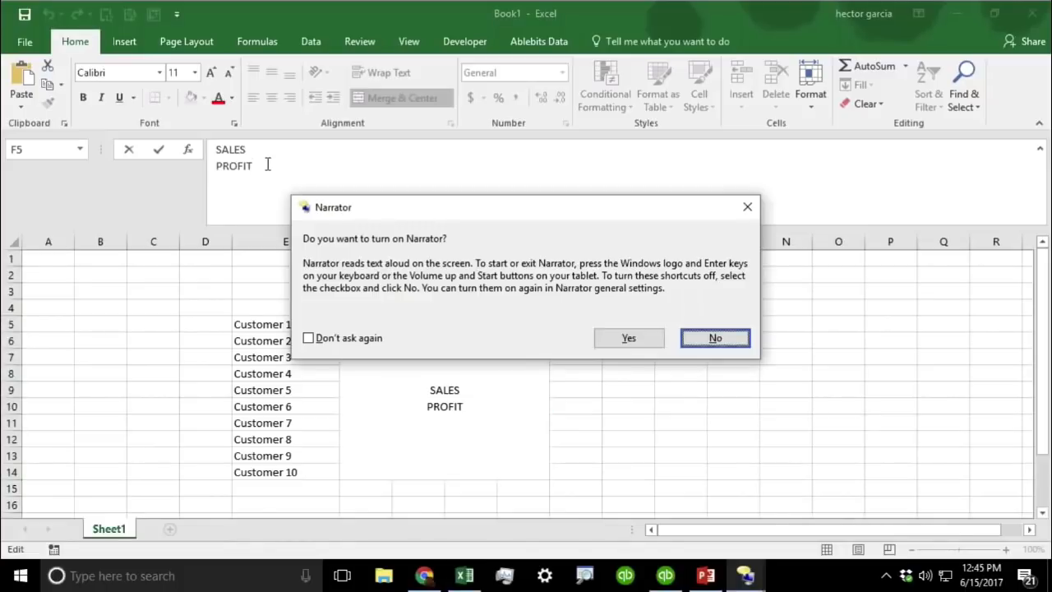
{"action": "left_click", "coordinate": [727, 340]}
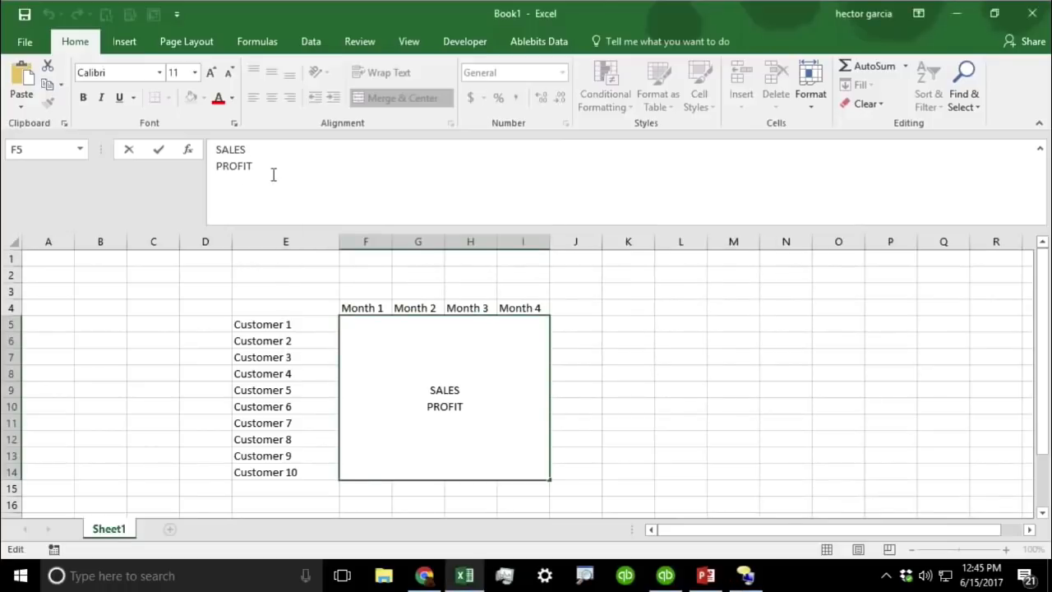
Add BALANCE on a third line below PROFIT in the merged cell
{"action": "key", "text": "alt+Return"}
{"action": "type", "text": "BALANCE"}
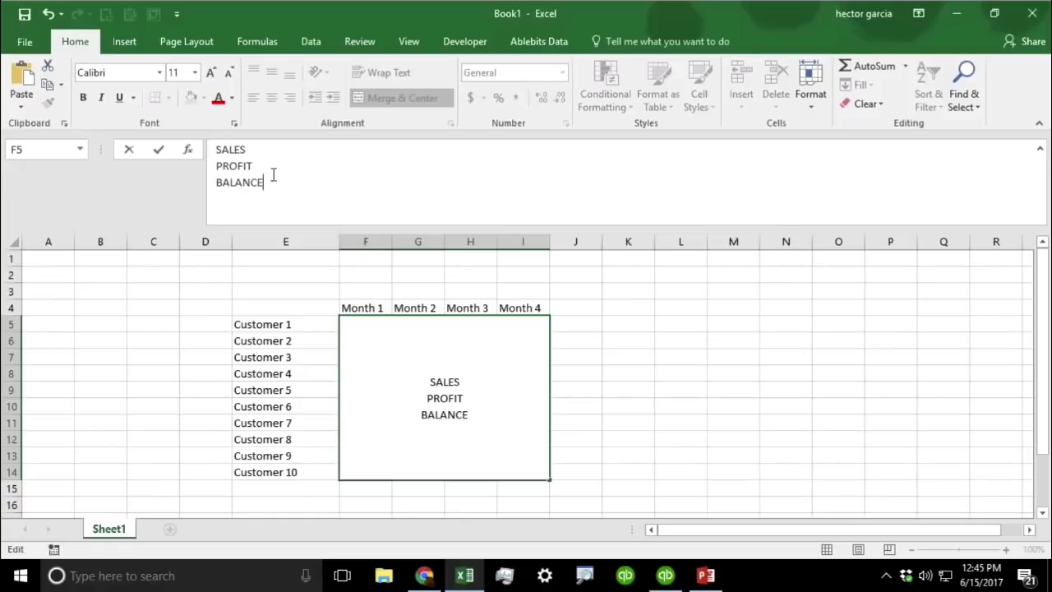
{"action": "left_click", "coordinate": [596, 356]}
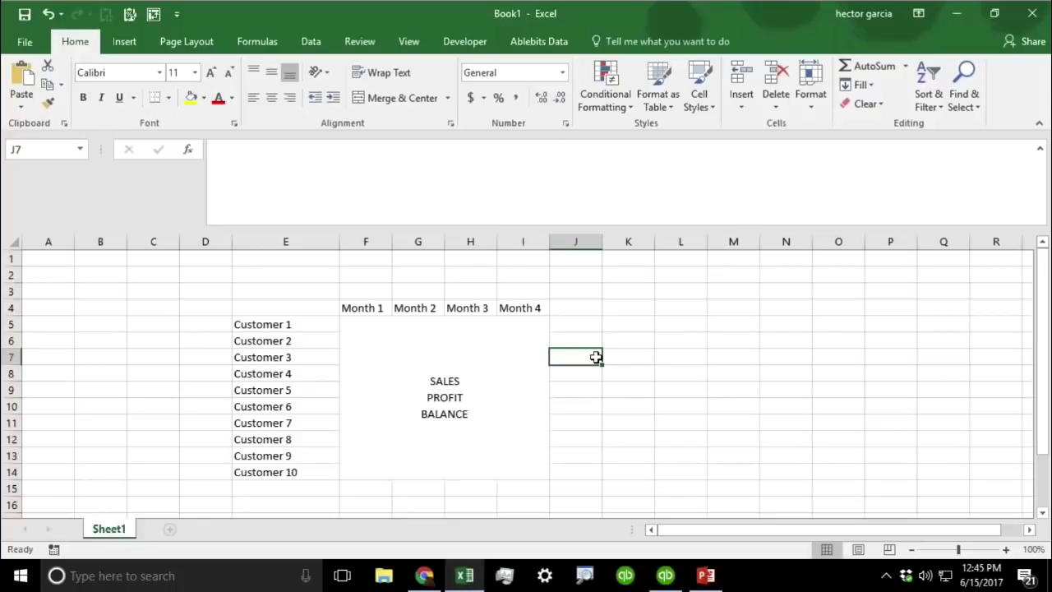
Highlight the SALES line within the merged cell's text
{"action": "left_click", "coordinate": [451, 387]}
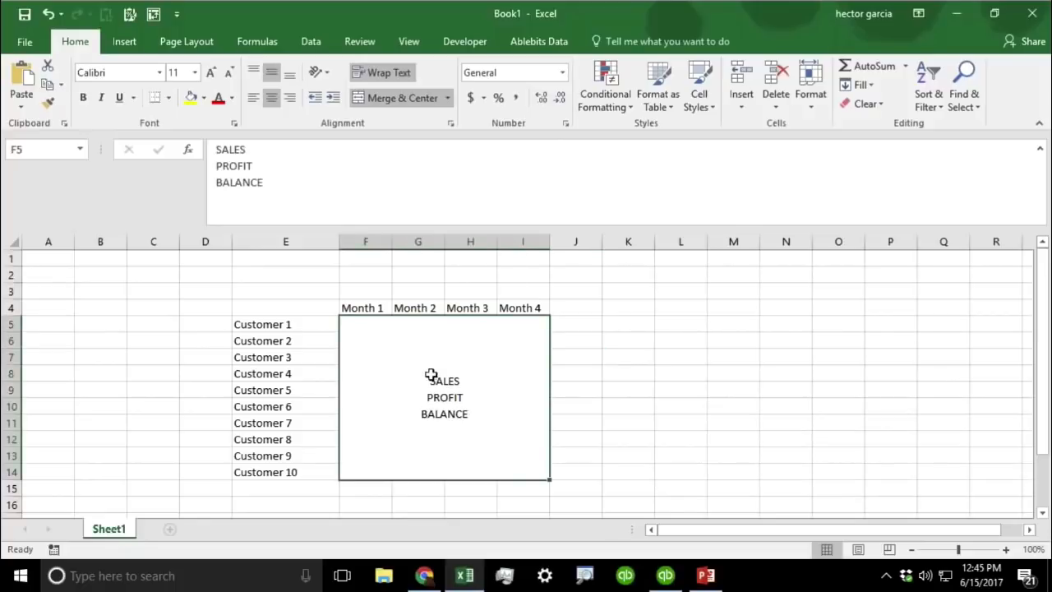
{"action": "double_click", "coordinate": [430, 378]}
{"action": "left_click_drag", "start_coordinate": [423, 382], "coordinate": [477, 383]}
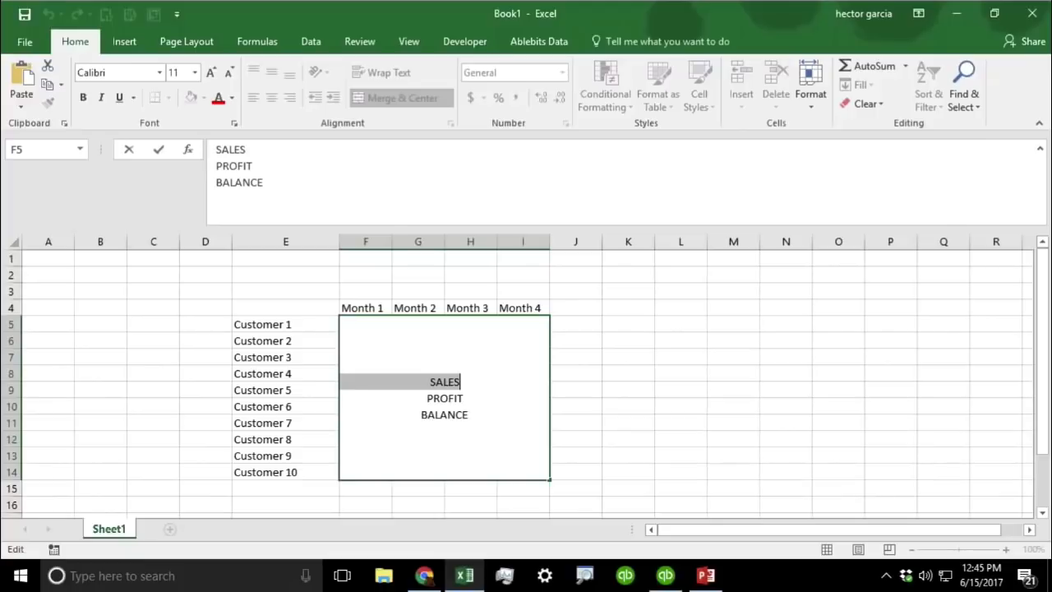
Make the SALES line bold in the merged cell and commit the edit
{"action": "left_click", "coordinate": [82, 98]}
{"action": "left_click", "coordinate": [621, 421]}
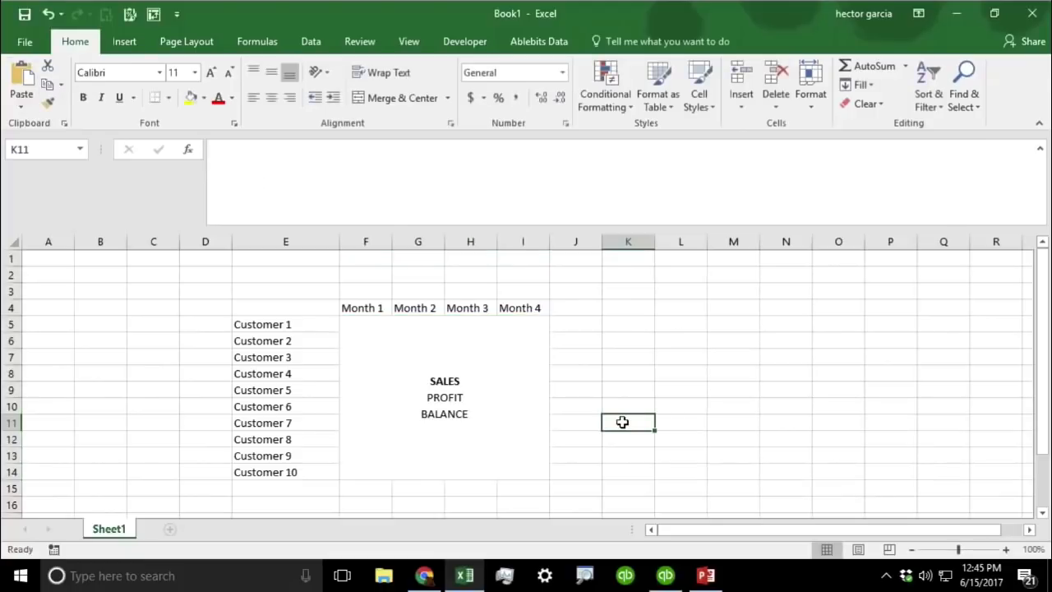
Using the Excel month headings as reference, set the QuickBooks Custom Summary Report to display columns by Month and rows by Customer
{"action": "left_click", "coordinate": [665, 575]}
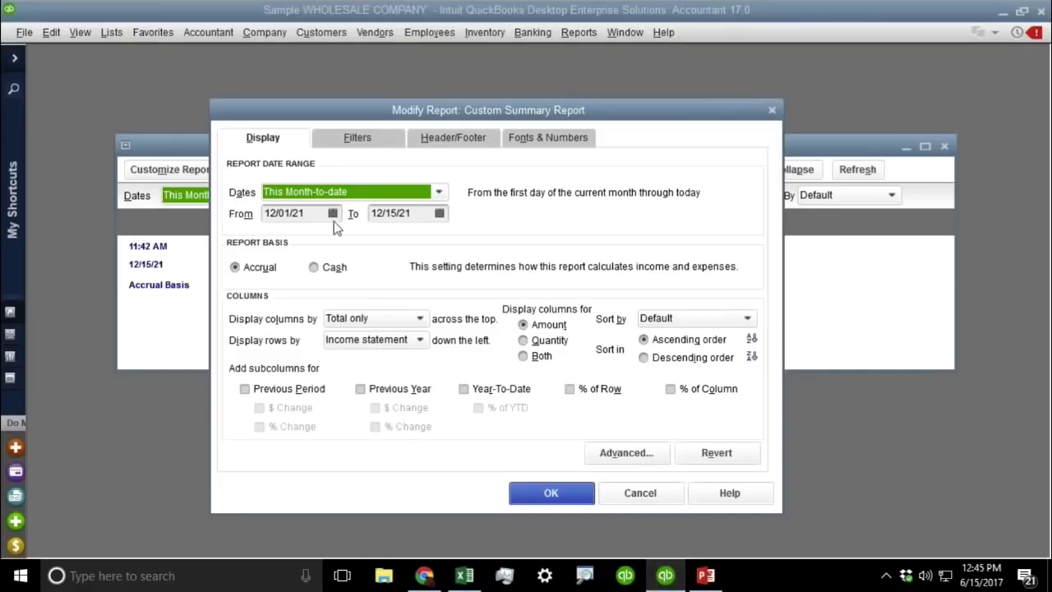
{"action": "left_click", "coordinate": [369, 320]}
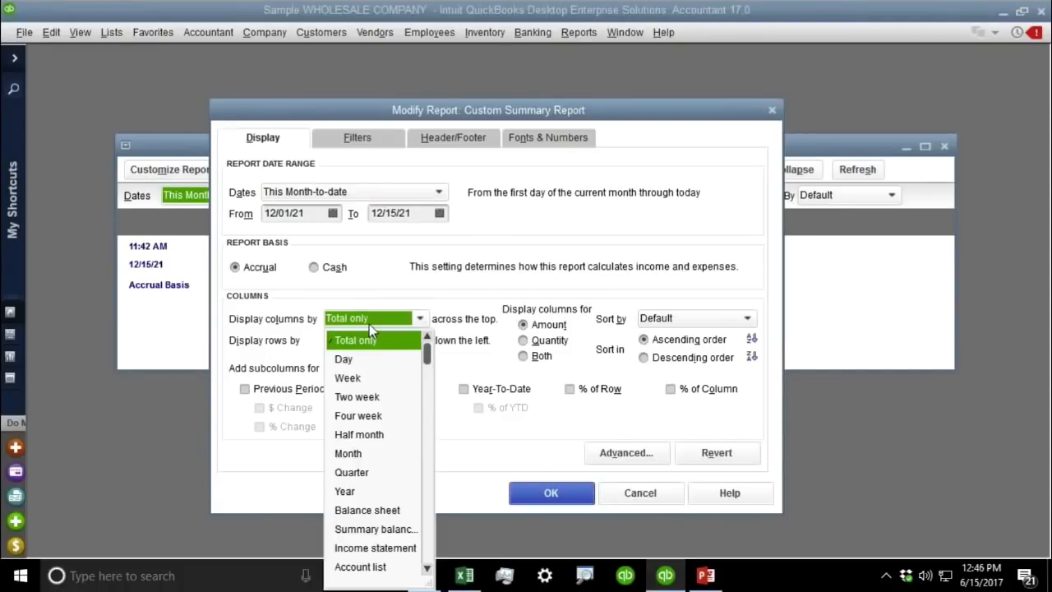
{"action": "left_click", "coordinate": [464, 575]}
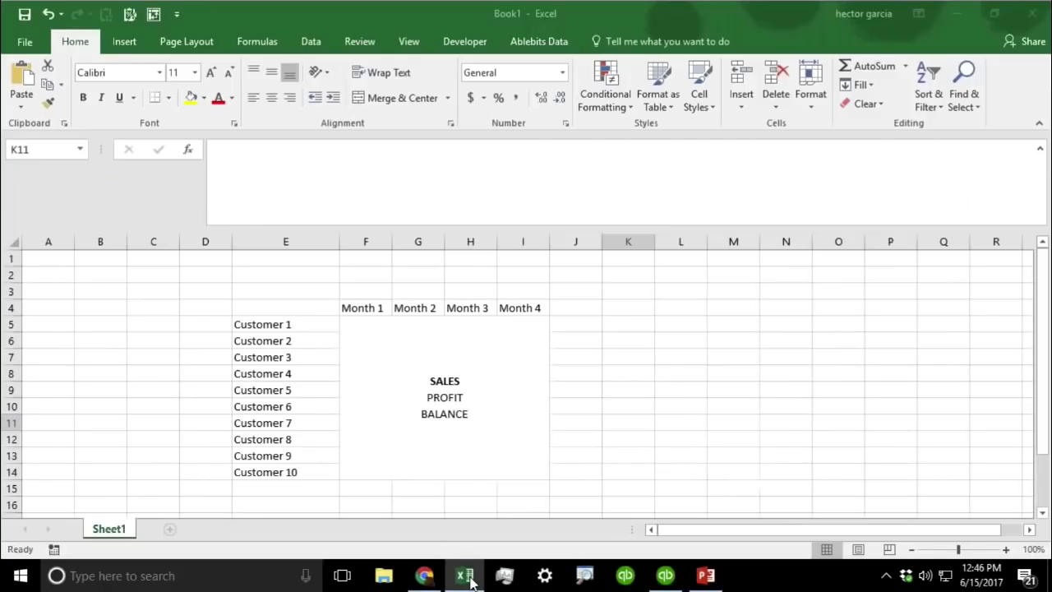
{"action": "left_click_drag", "start_coordinate": [356, 306], "coordinate": [530, 308]}
{"action": "left_click", "coordinate": [665, 575]}
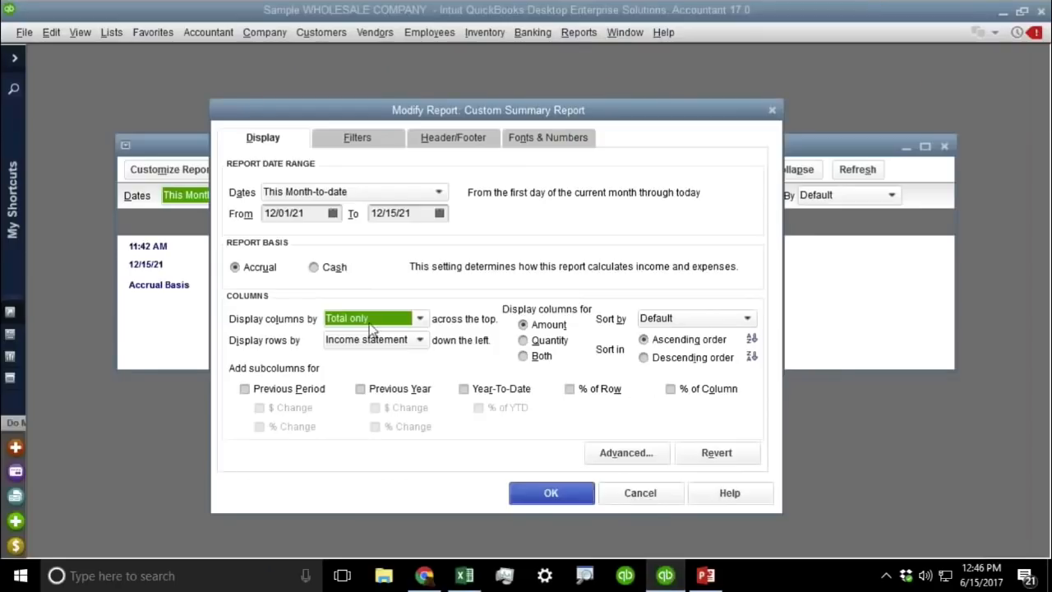
{"action": "left_click", "coordinate": [371, 320]}
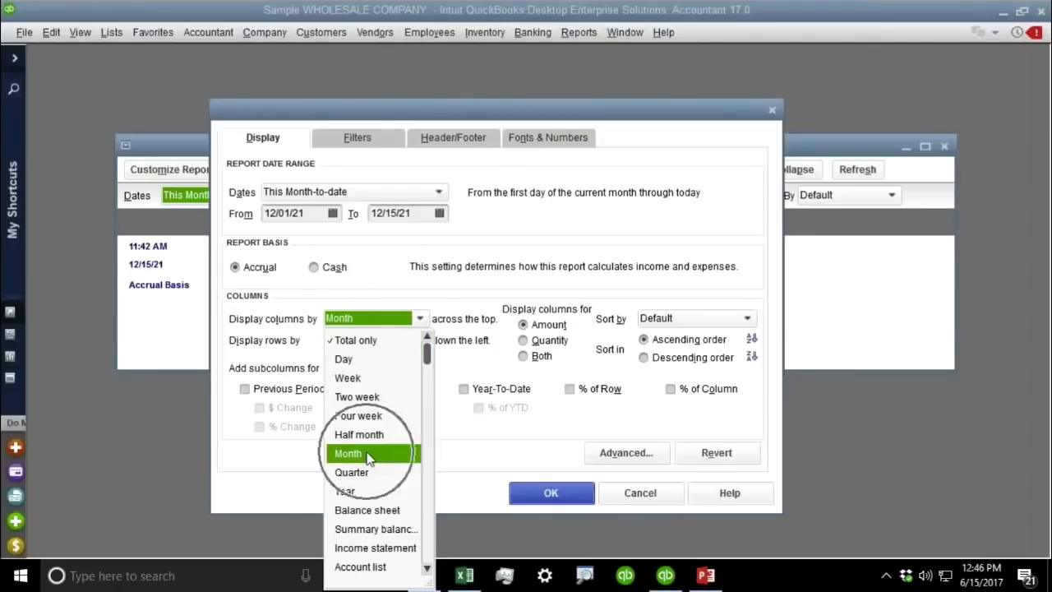
{"action": "left_click", "coordinate": [349, 454]}
{"action": "left_click", "coordinate": [369, 341]}
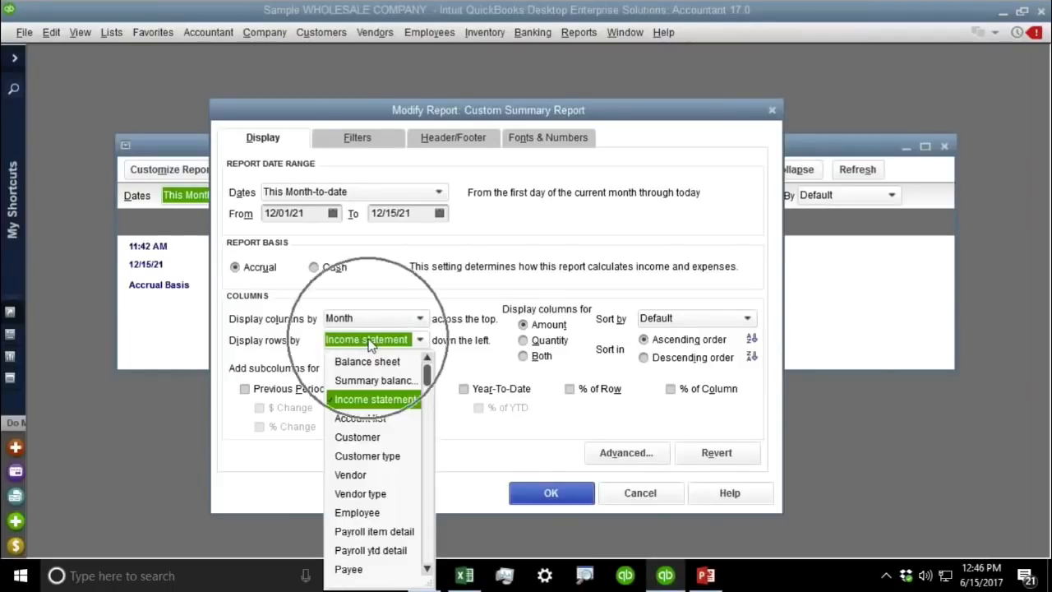
{"action": "left_click", "coordinate": [374, 438]}
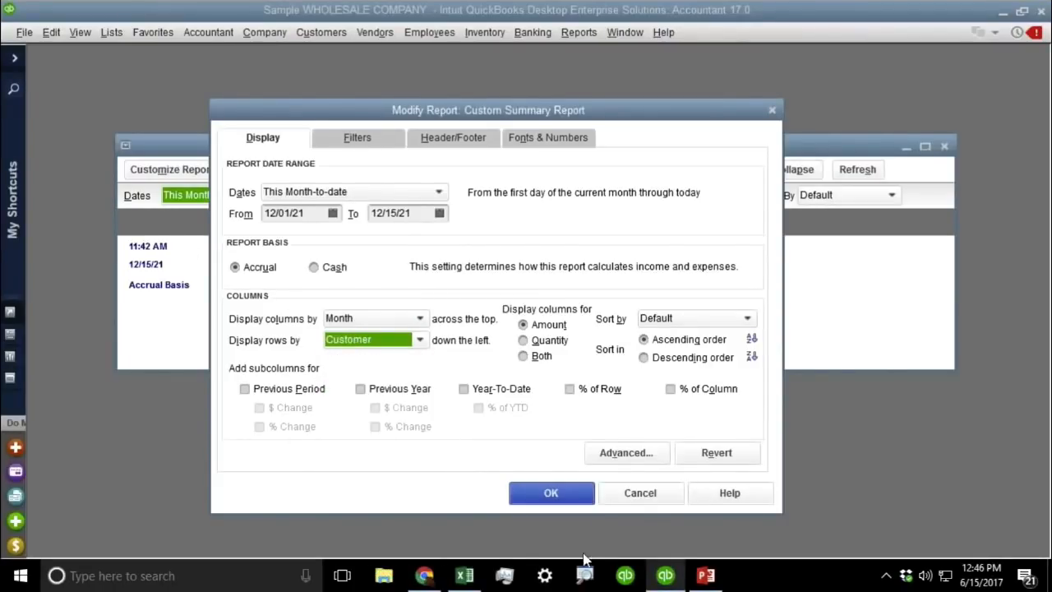
Refer to the merged SALES cell in Excel, filter the QuickBooks report's Account to All ordinary income accounts, and apply the changes
{"action": "left_click", "coordinate": [464, 575]}
{"action": "left_click", "coordinate": [424, 366]}
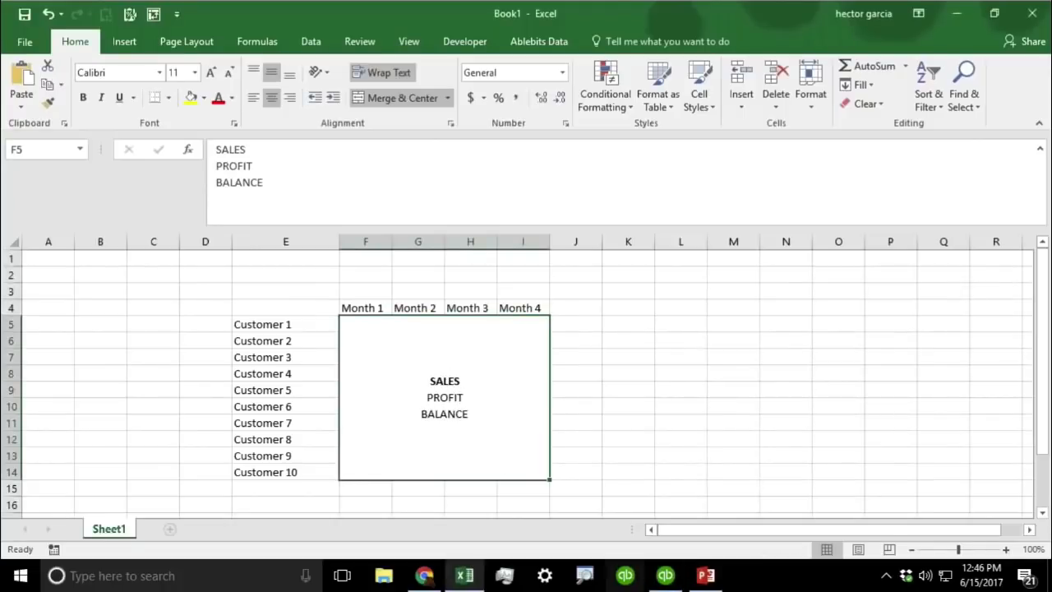
{"action": "left_click", "coordinate": [665, 575]}
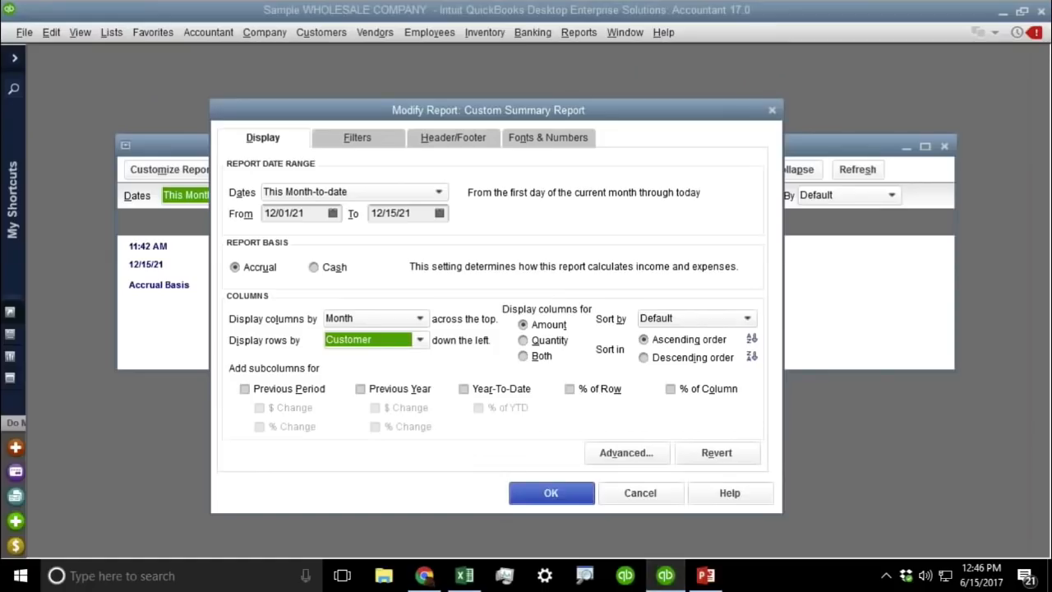
{"action": "left_click", "coordinate": [354, 141]}
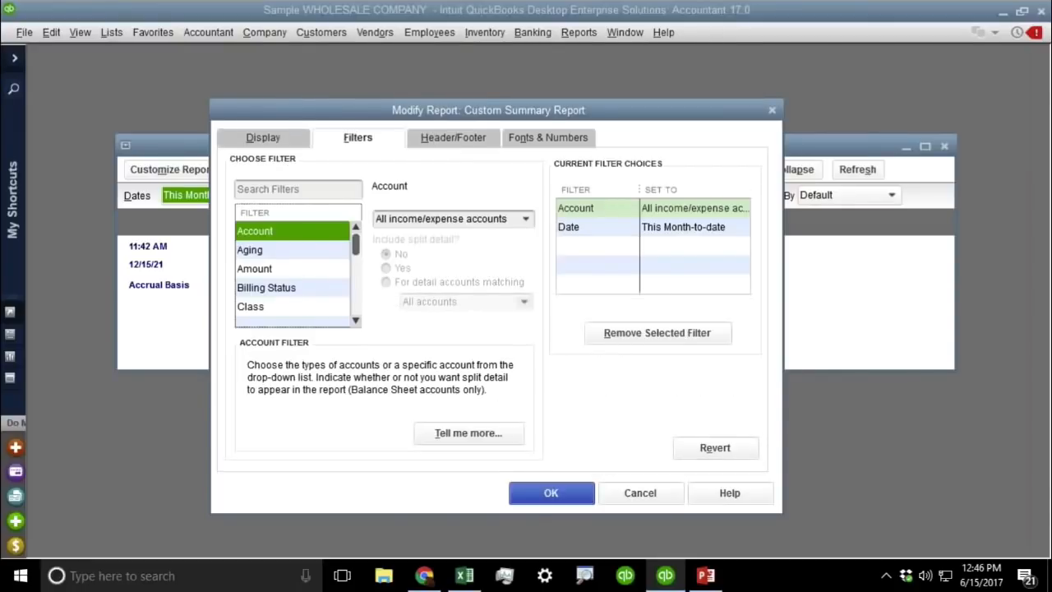
{"action": "left_click", "coordinate": [513, 220]}
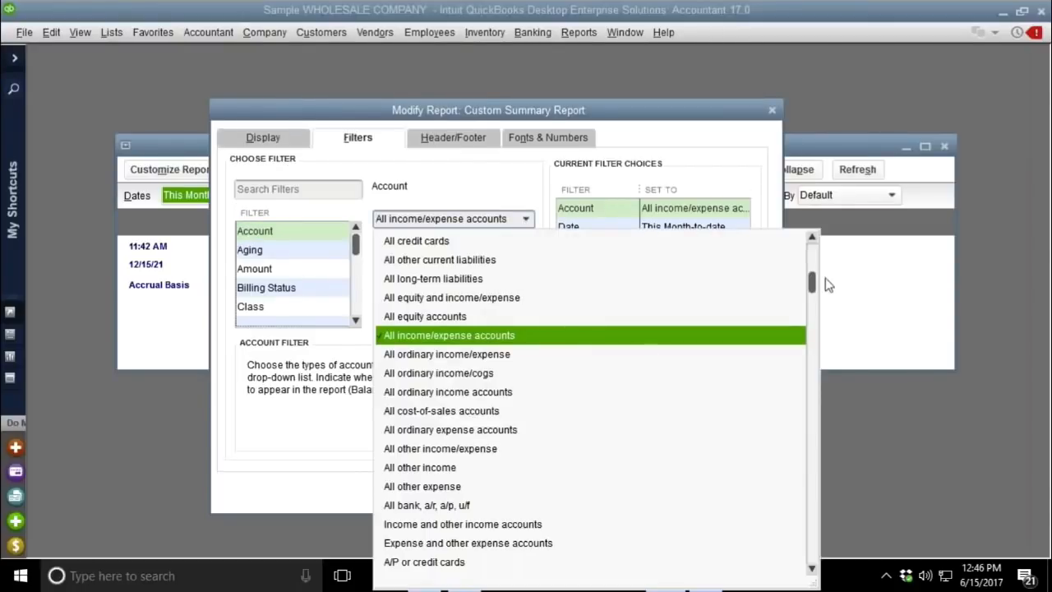
{"action": "left_click_drag", "start_coordinate": [812, 284], "coordinate": [811, 301]}
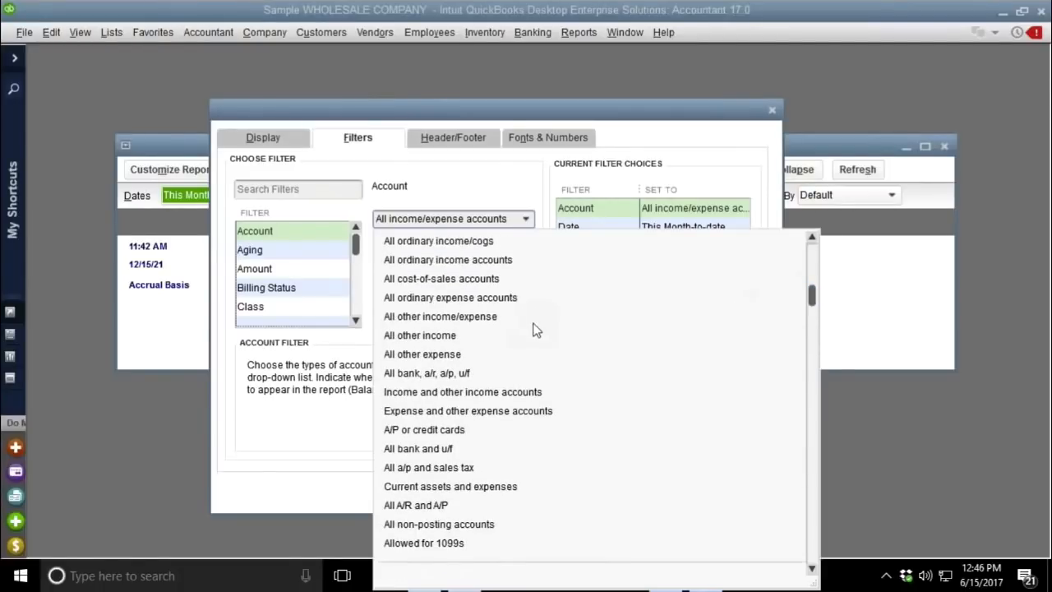
{"action": "left_click", "coordinate": [476, 261]}
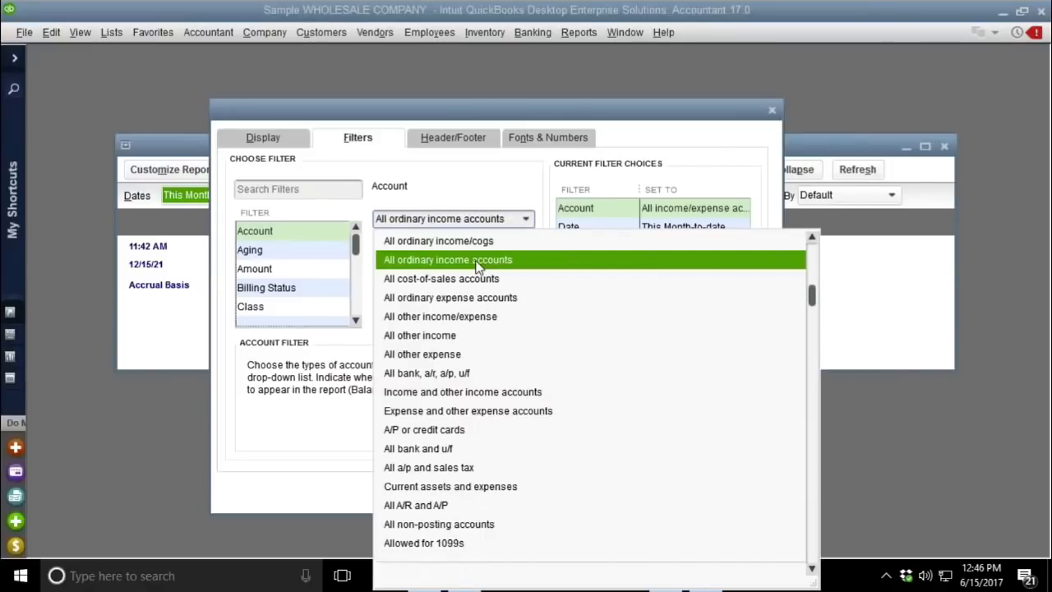
{"action": "left_click", "coordinate": [477, 261]}
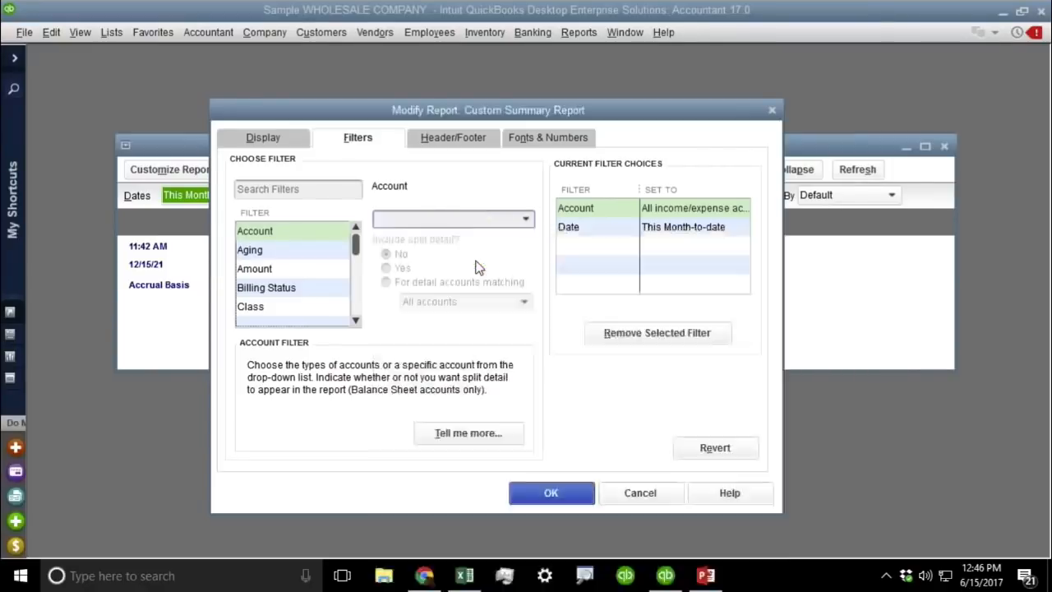
{"action": "left_click", "coordinate": [552, 502]}
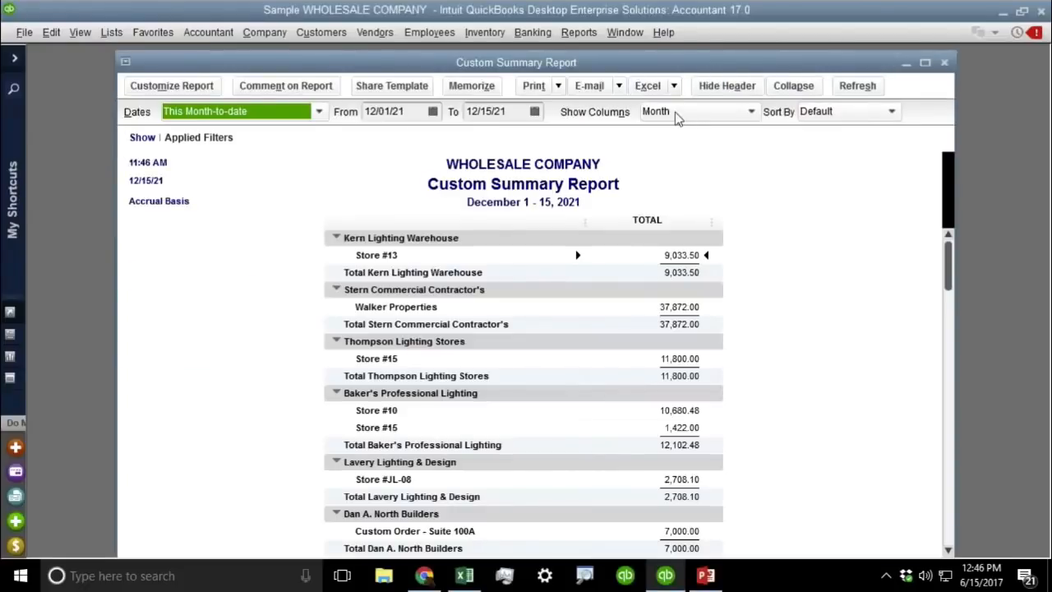
Set the report dates to This Fiscal Year and collapse the customer rows
{"action": "left_click", "coordinate": [198, 115]}
{"action": "left_click", "coordinate": [209, 286]}
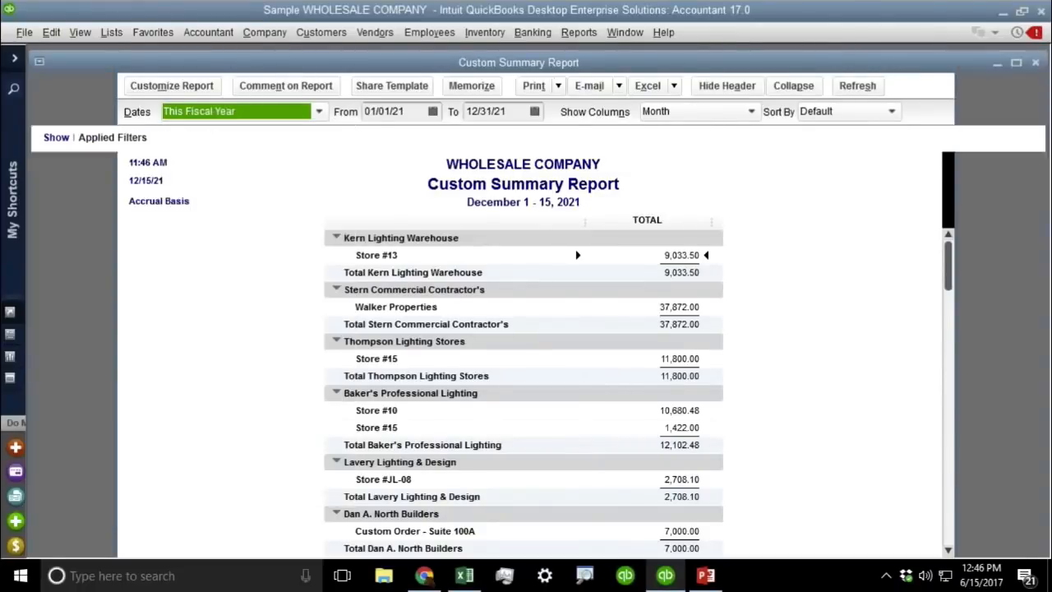
{"action": "left_click", "coordinate": [706, 85]}
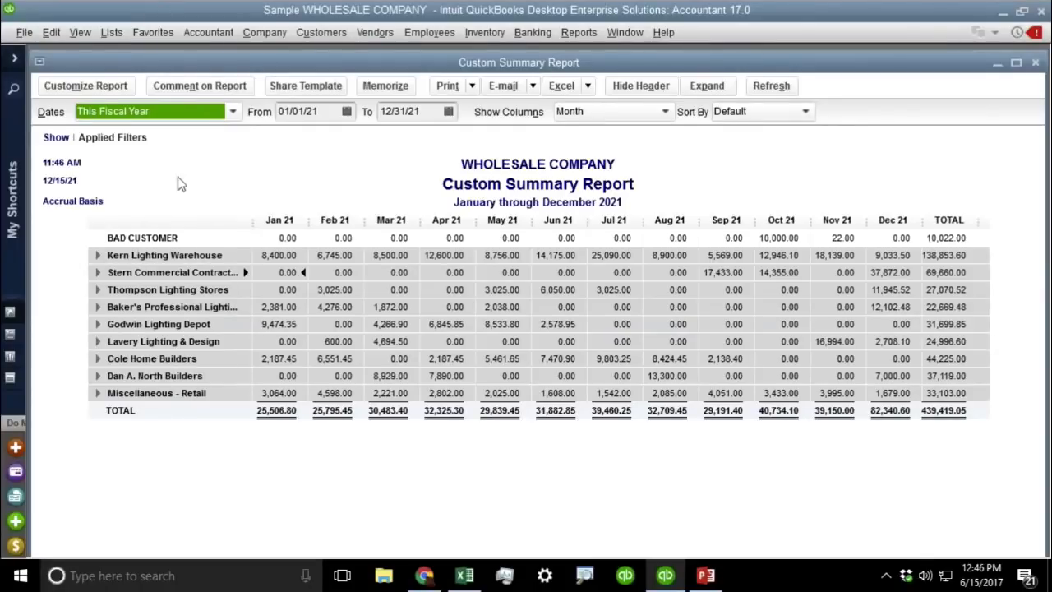
Change the report title in the header settings to "Monthly Sales by Customer" and apply it
{"action": "left_click", "coordinate": [99, 89]}
{"action": "left_click", "coordinate": [457, 139]}
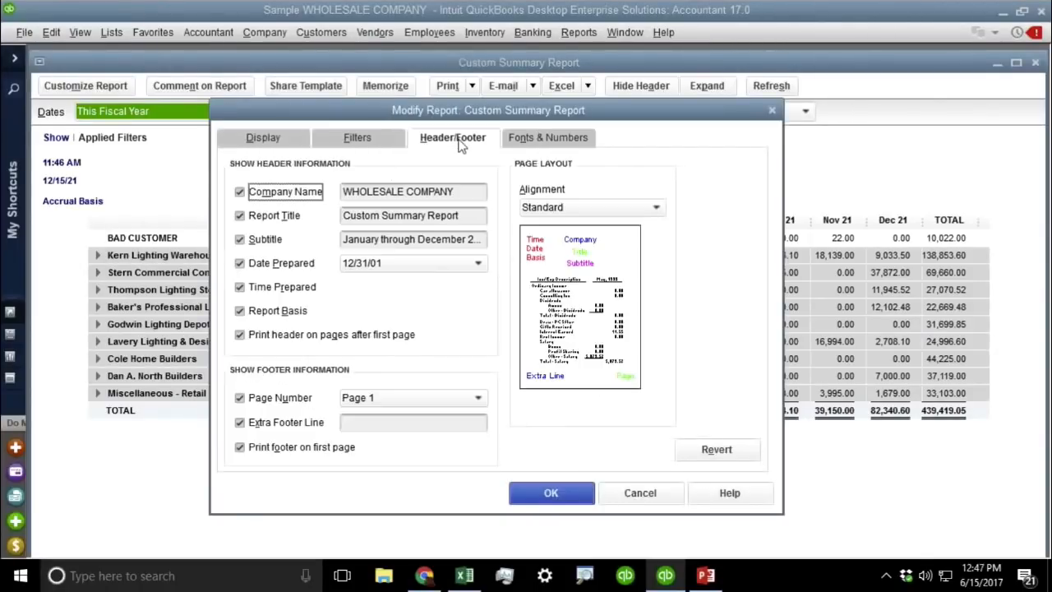
{"action": "left_click", "coordinate": [464, 215]}
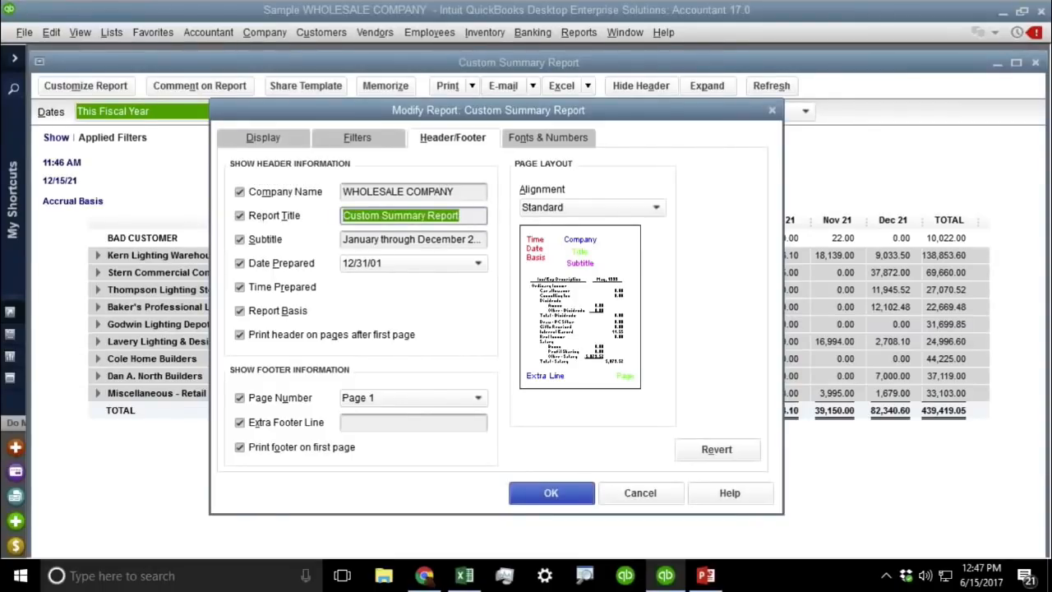
{"action": "type", "text": "Sales b"}
{"action": "key", "text": "BackSpace"}
{"action": "key", "text": "BackSpace"}
{"action": "key", "text": "BackSpace"}
{"action": "key", "text": "BackSpace"}
{"action": "key", "text": "BackSpace"}
{"action": "key", "text": "BackSpace"}
{"action": "key", "text": "BackSpace"}
{"action": "type", "text": "Monthly"}
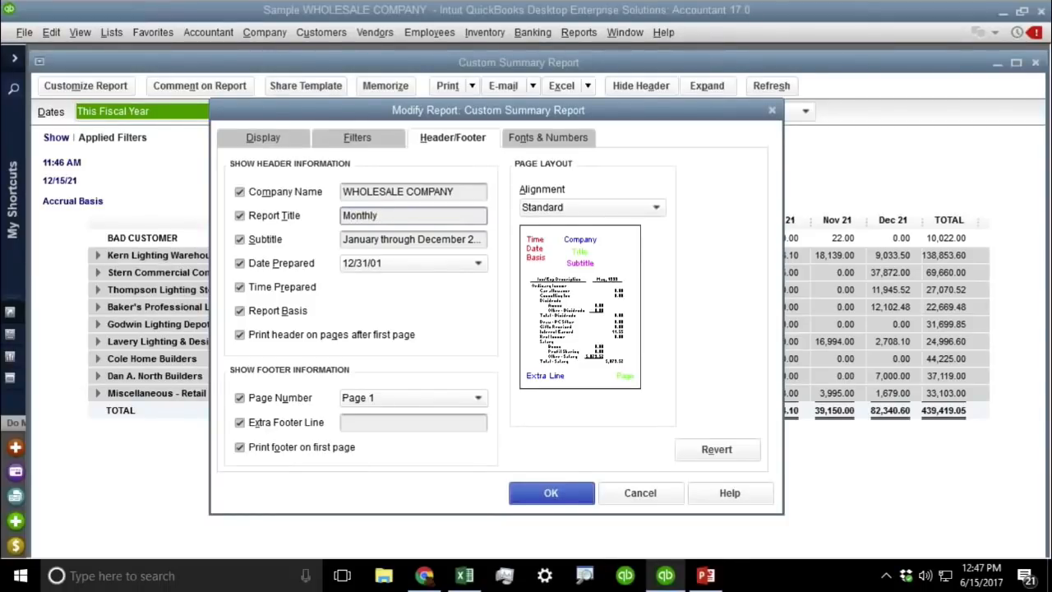
{"action": "type", "text": " Sales"}
{"action": "type", "text": "Customer"}
{"action": "left_click", "coordinate": [560, 496]}
Magnify the report heading and circle the parts of the title Monthly Sales by Customer in red
{"action": "key", "text": "ctrl+1"}
{"action": "left_click", "coordinate": [555, 208]}
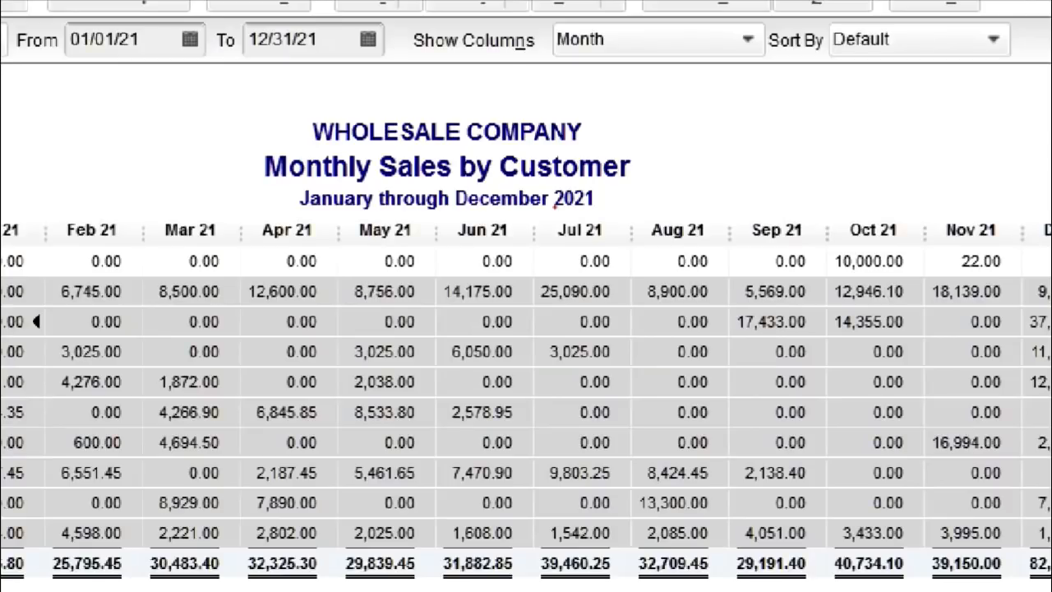
{"action": "mouse_move", "coordinate": [367, 142]}
{"action": "left_mouse_down"}
{"action": "mouse_move", "coordinate": [278, 132]}
{"action": "mouse_move", "coordinate": [358, 201]}
{"action": "mouse_move", "coordinate": [345, 122]}
{"action": "left_mouse_up"}
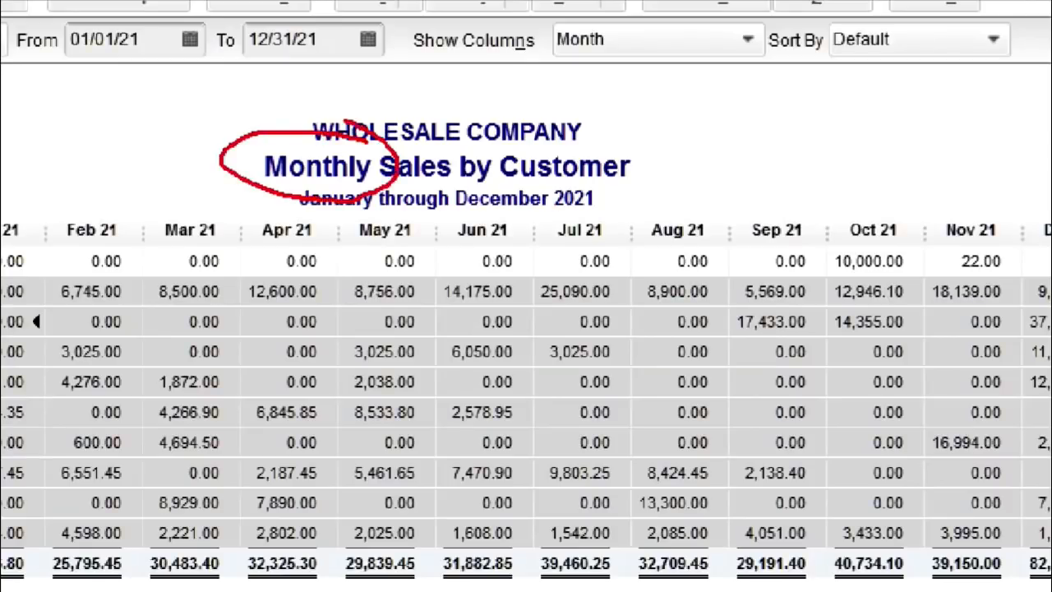
{"action": "mouse_move", "coordinate": [728, 117]}
{"action": "left_mouse_down"}
{"action": "mouse_move", "coordinate": [530, 141]}
{"action": "mouse_move", "coordinate": [687, 122]}
{"action": "mouse_move", "coordinate": [668, 97]}
{"action": "left_mouse_up"}
{"action": "mouse_move", "coordinate": [483, 170]}
{"action": "left_mouse_down"}
{"action": "mouse_move", "coordinate": [419, 137]}
{"action": "mouse_move", "coordinate": [382, 193]}
{"action": "mouse_move", "coordinate": [452, 133]}
{"action": "mouse_move", "coordinate": [460, 147]}
{"action": "left_mouse_up"}
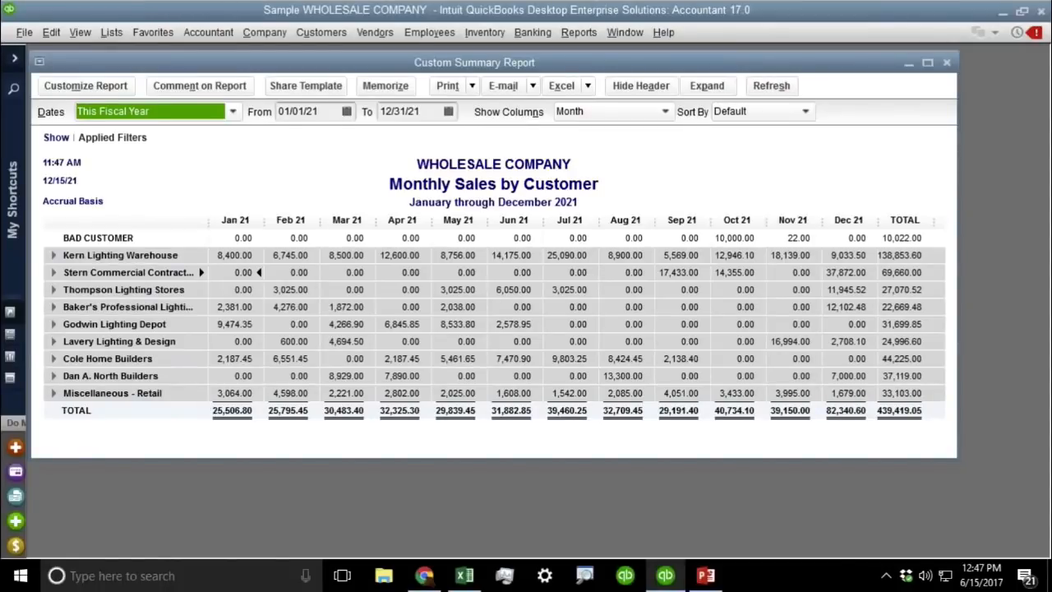
Reopen the report customization and look through the available options for displaying columns
{"action": "left_click", "coordinate": [89, 88]}
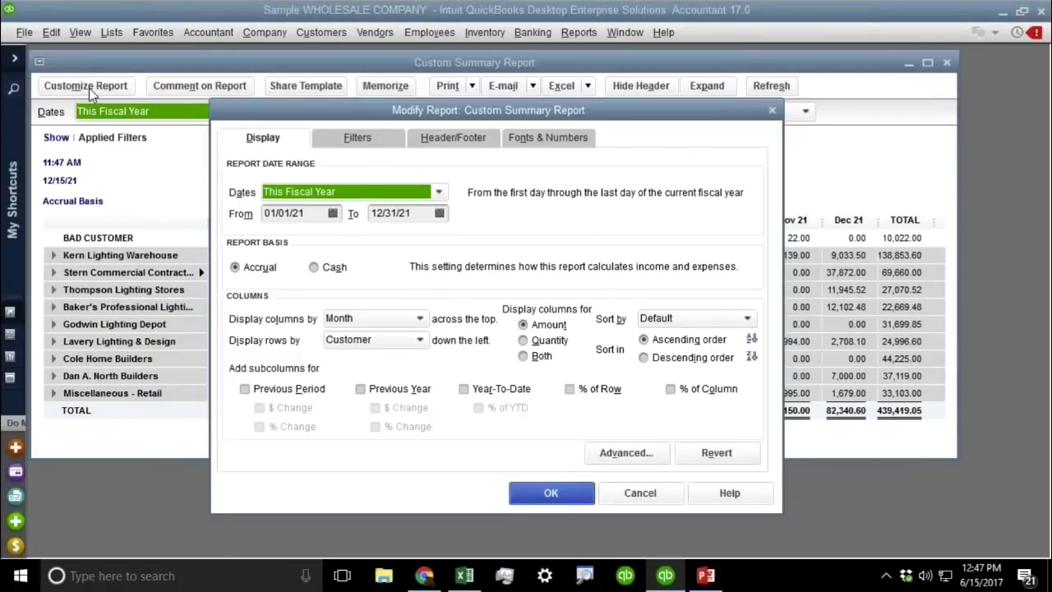
{"action": "left_click", "coordinate": [361, 319]}
{"action": "left_click_drag", "start_coordinate": [428, 376], "coordinate": [427, 569]}
{"action": "left_click", "coordinate": [271, 341]}
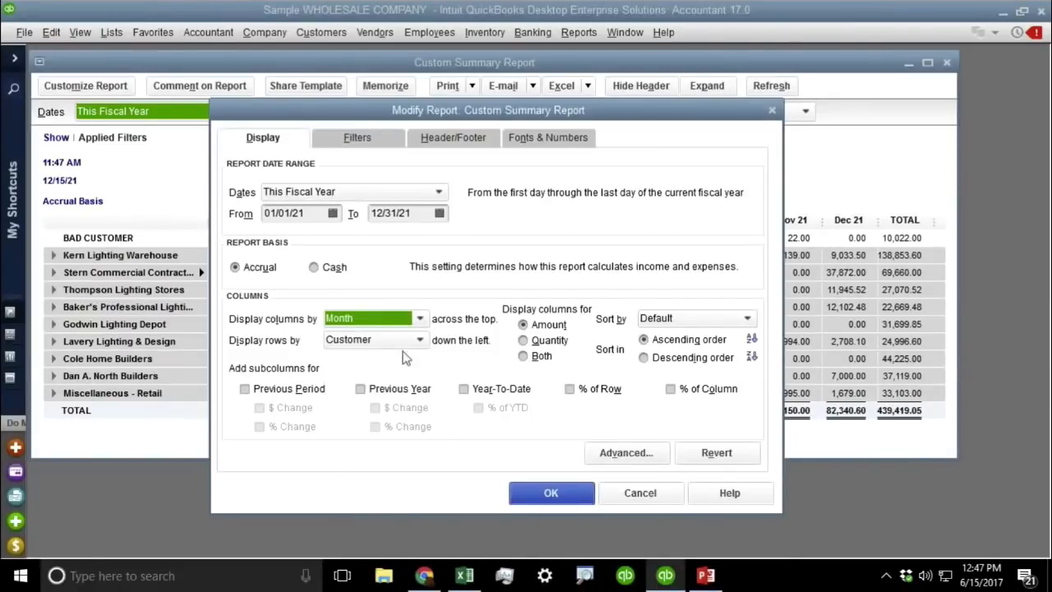
Look through the row options, set the report to display rows by Rep, and apply the change
{"action": "left_click", "coordinate": [418, 339]}
{"action": "left_click_drag", "start_coordinate": [427, 392], "coordinate": [428, 371]}
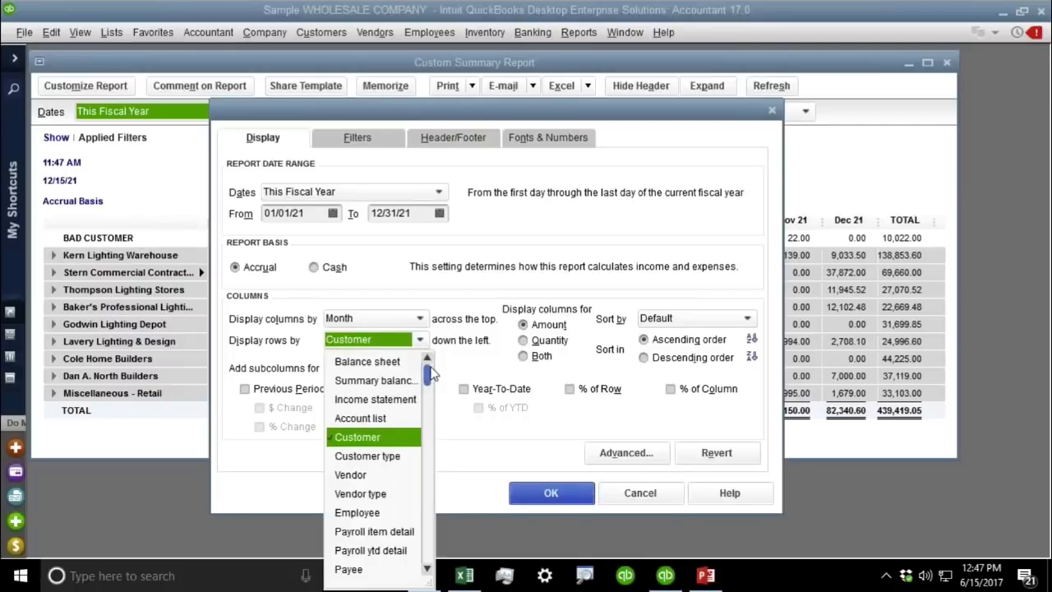
{"action": "left_click_drag", "start_coordinate": [433, 374], "coordinate": [427, 565]}
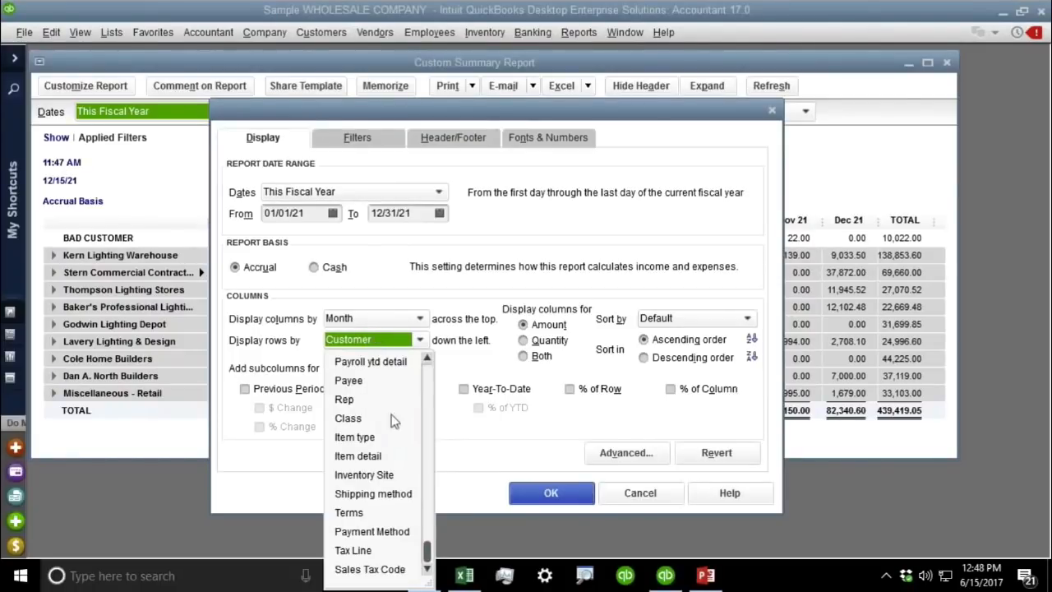
{"action": "left_click_drag", "start_coordinate": [428, 552], "coordinate": [431, 505]}
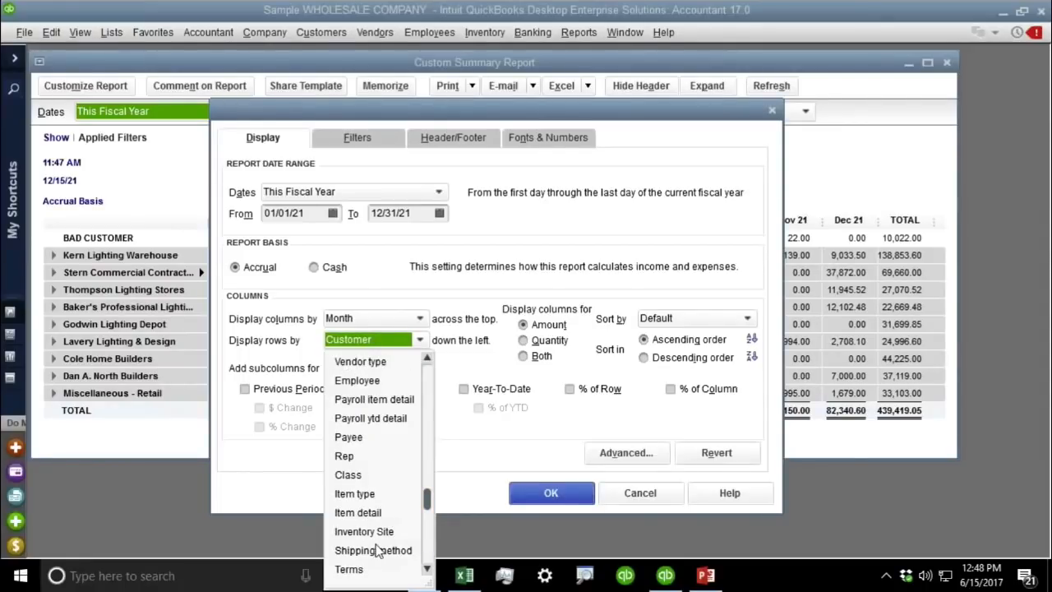
{"action": "left_click", "coordinate": [344, 455]}
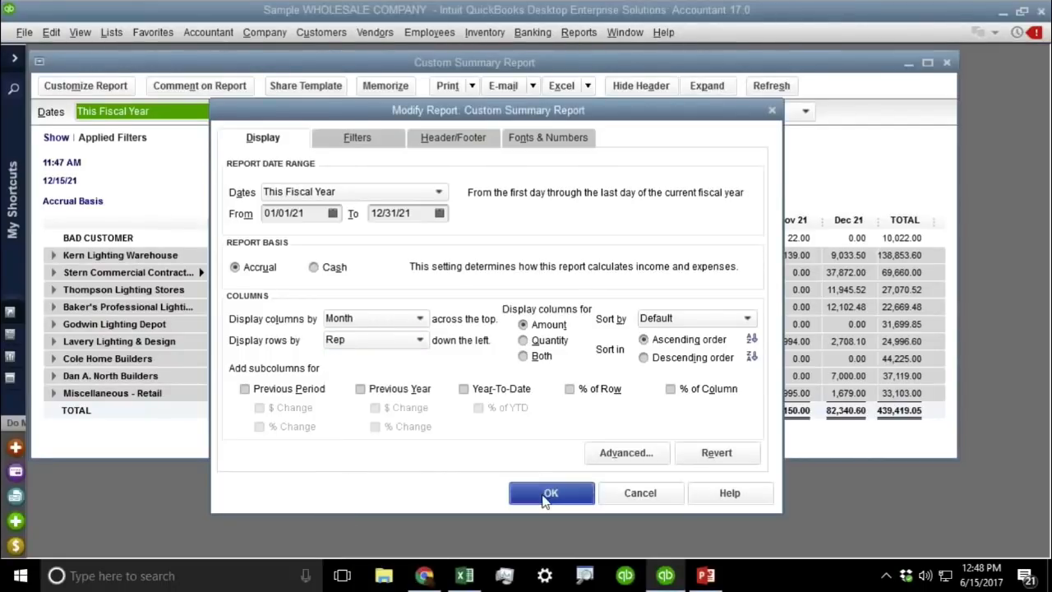
{"action": "left_click", "coordinate": [548, 493]}
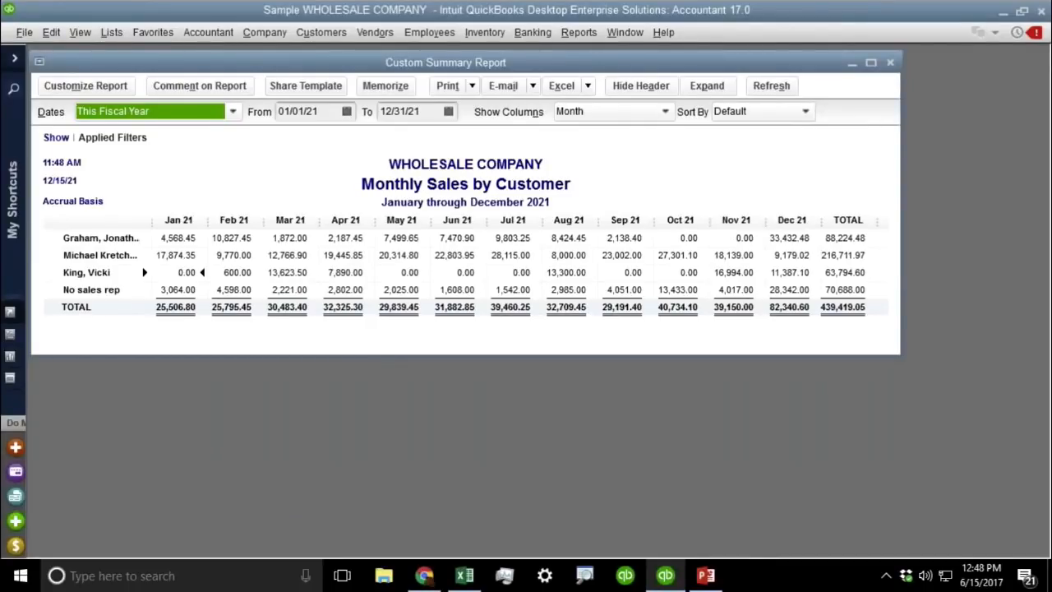
Maximize the report window and enlarge the view of the monthly sales rep figures
{"action": "left_click", "coordinate": [870, 63]}
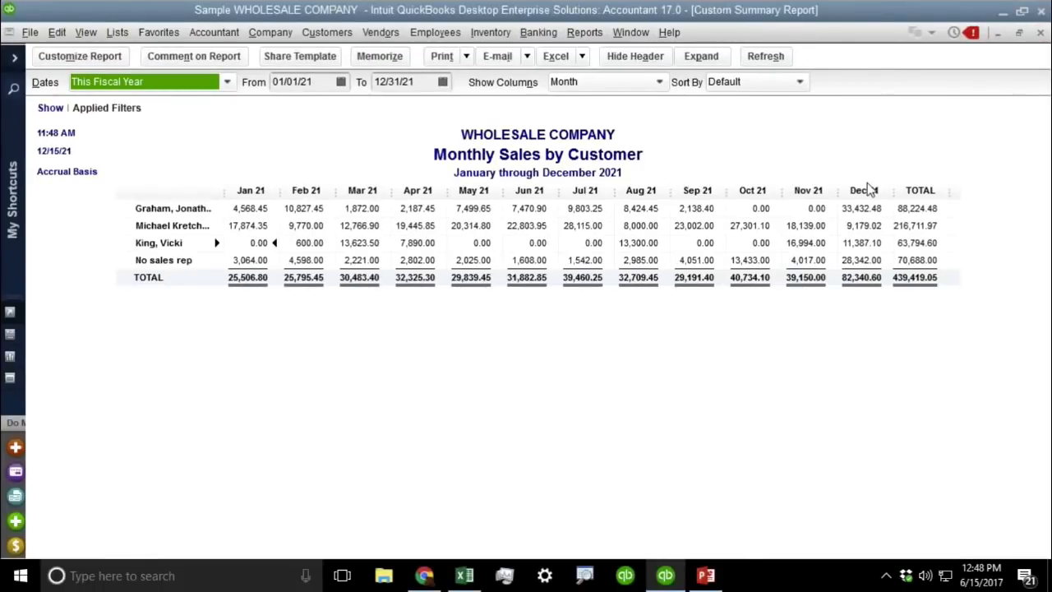
{"action": "left_click", "coordinate": [870, 190]}
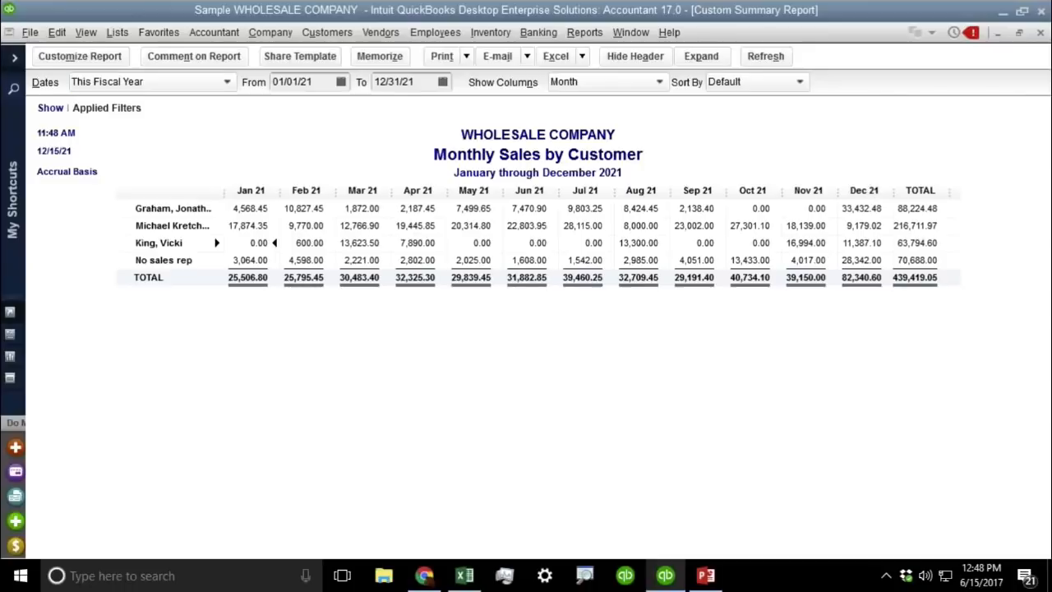
{"action": "right_click", "coordinate": [681, 243]}
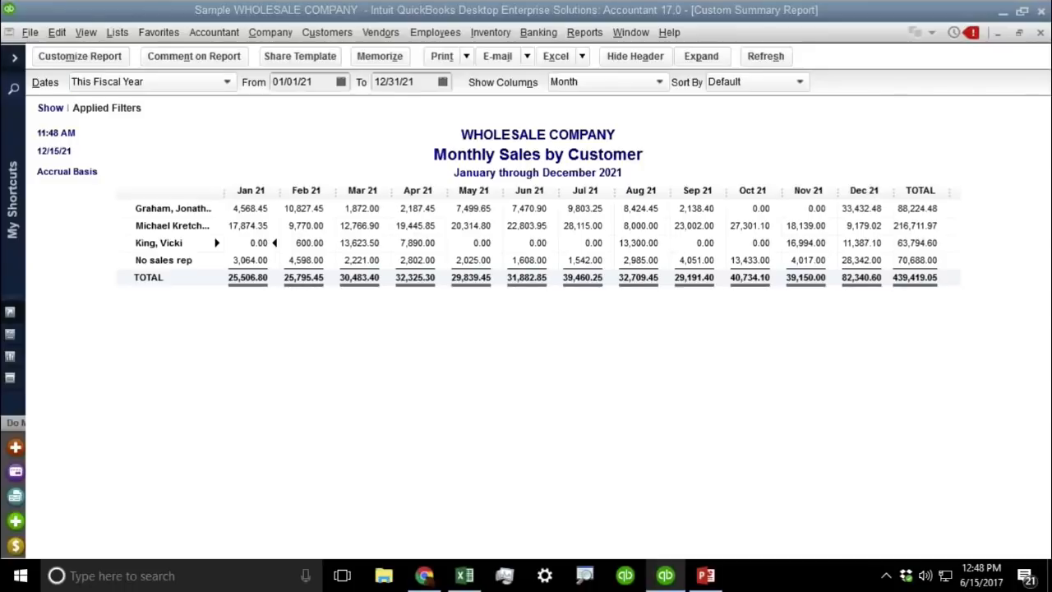
{"action": "left_click", "coordinate": [256, 215]}
{"action": "left_click", "coordinate": [310, 158]}
{"action": "left_click", "coordinate": [453, 196]}
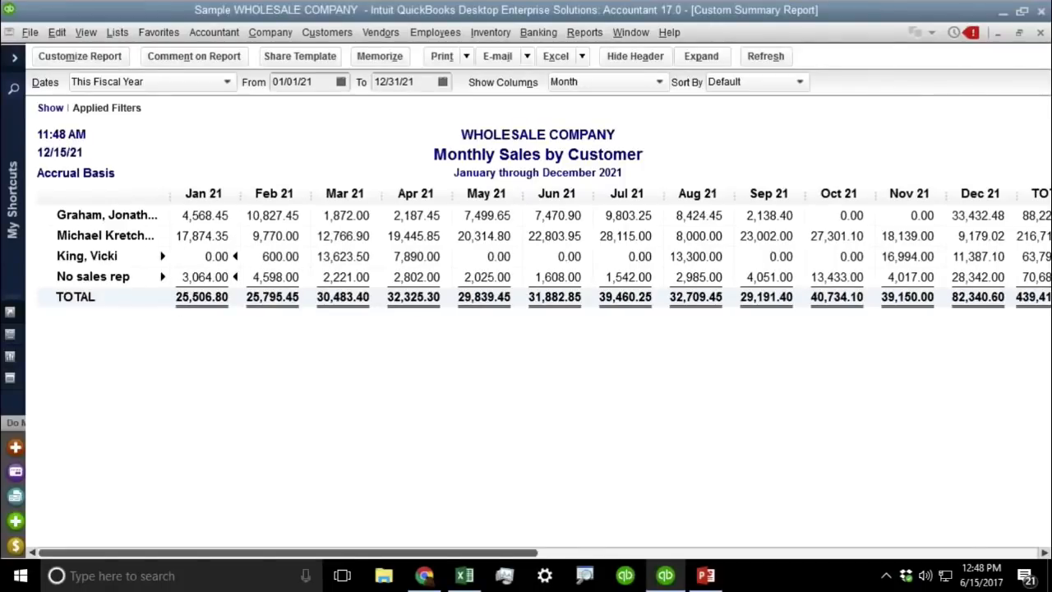
Drill into the January amount for No sales rep and open the first invoice dated 01/17/21
{"action": "double_click", "coordinate": [216, 277]}
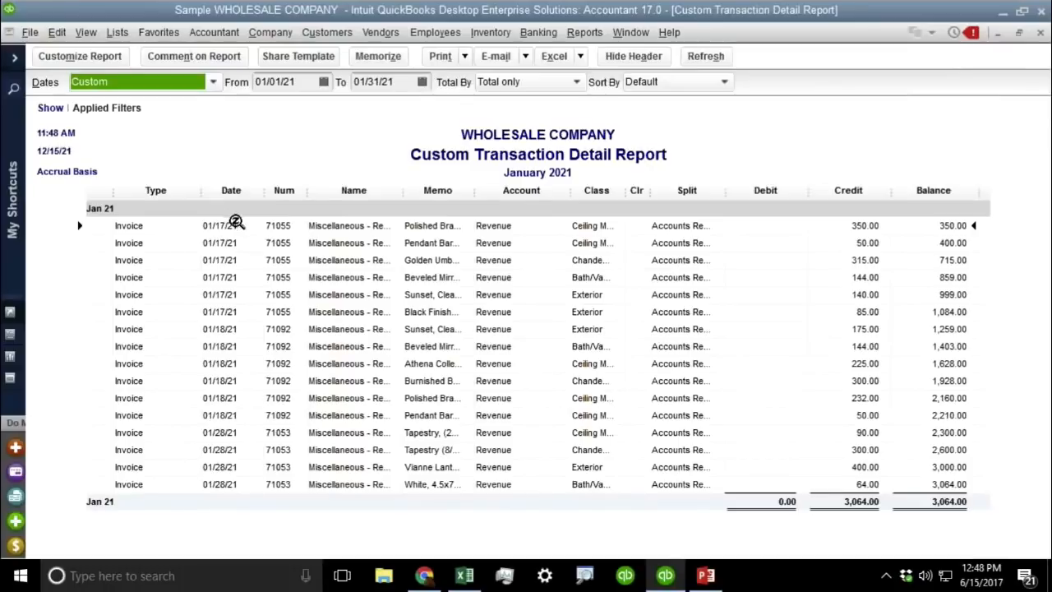
{"action": "double_click", "coordinate": [223, 224]}
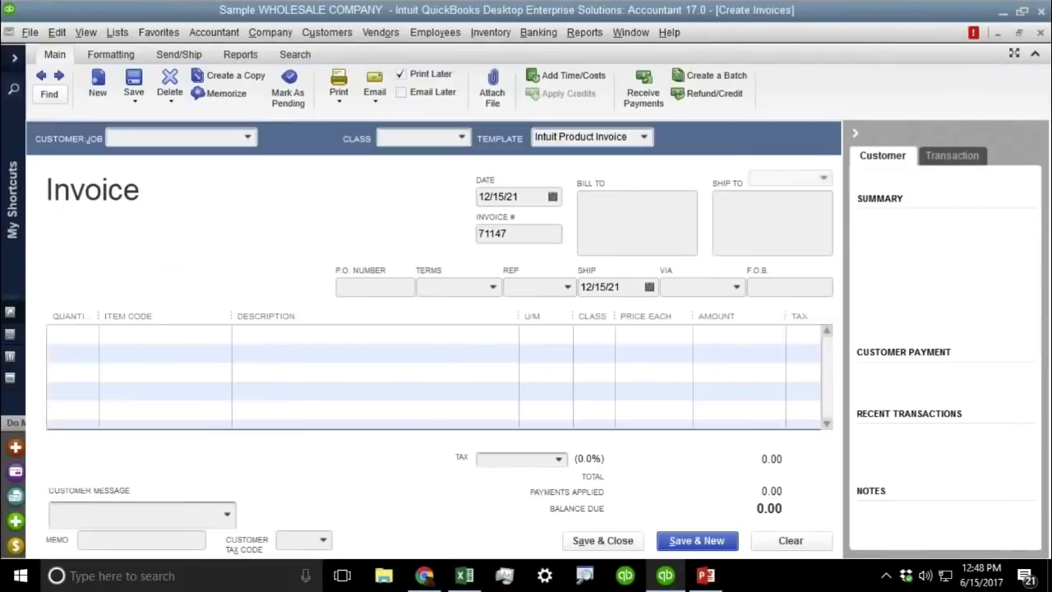
Look up the paid 01/17/21 invoice's customer in the Customer Center and open the job record's additional information
{"action": "left_click_drag", "start_coordinate": [237, 138], "coordinate": [323, 139]}
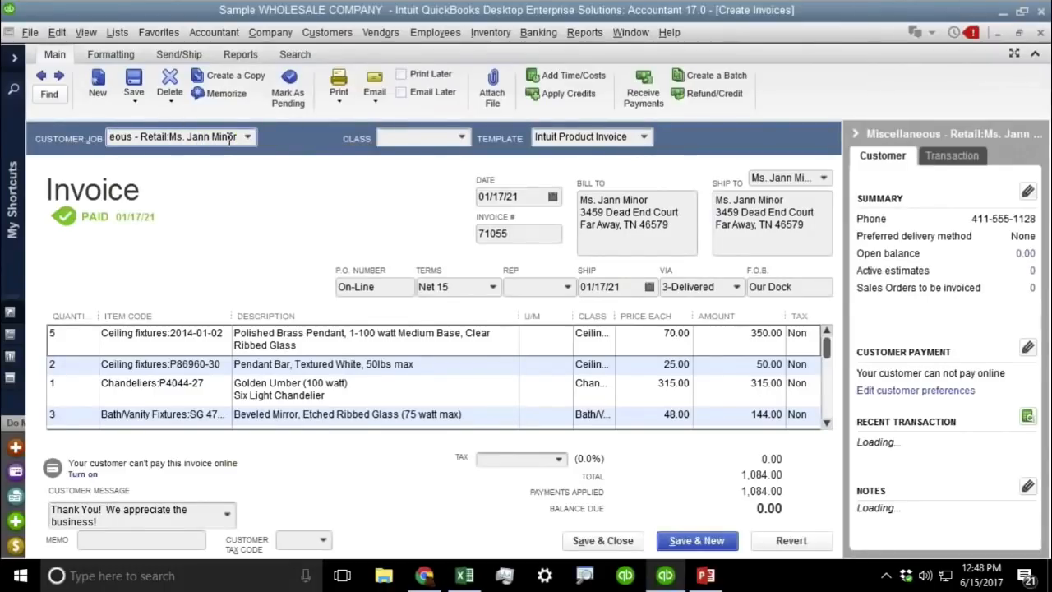
{"action": "key", "text": "ctrl+l"}
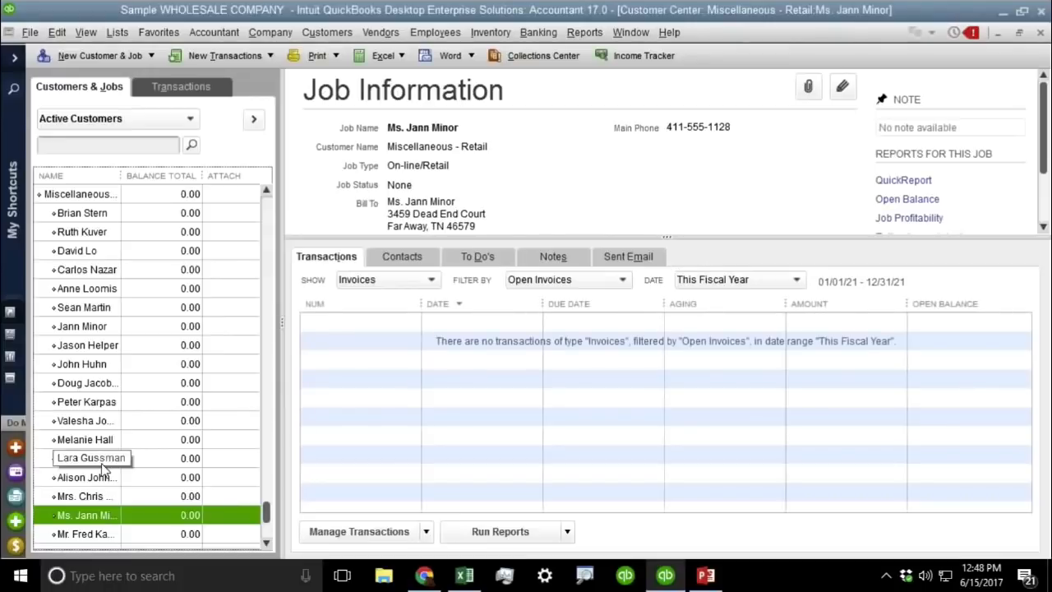
{"action": "double_click", "coordinate": [90, 515]}
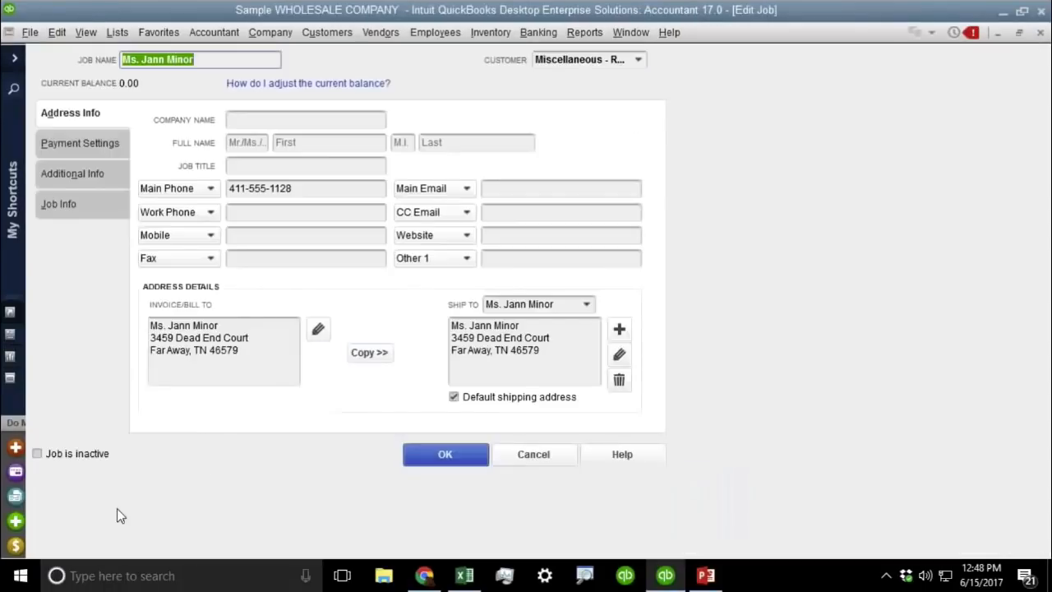
{"action": "left_click", "coordinate": [71, 144]}
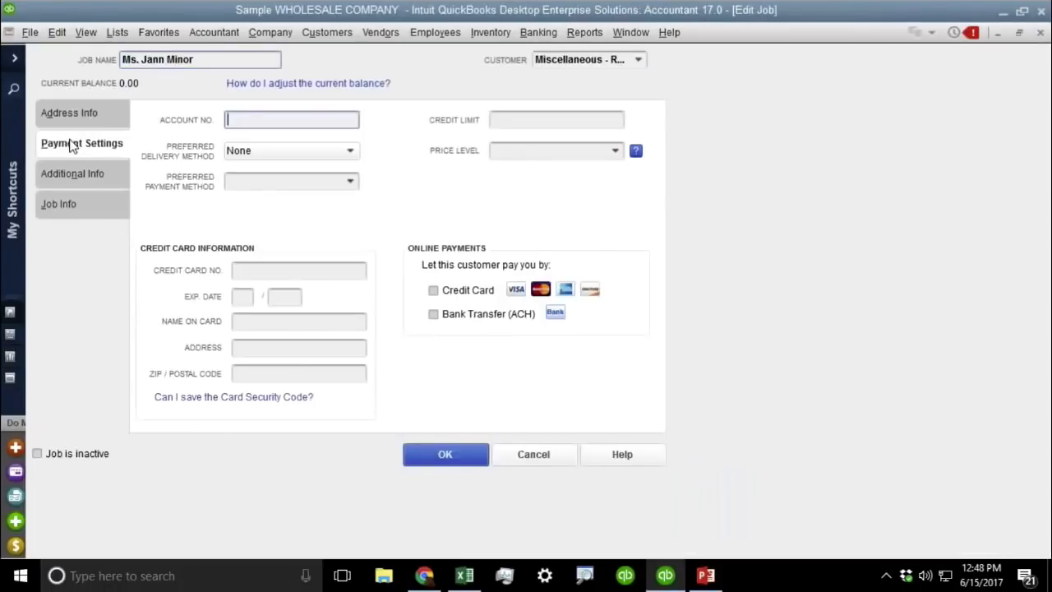
{"action": "left_click", "coordinate": [73, 171]}
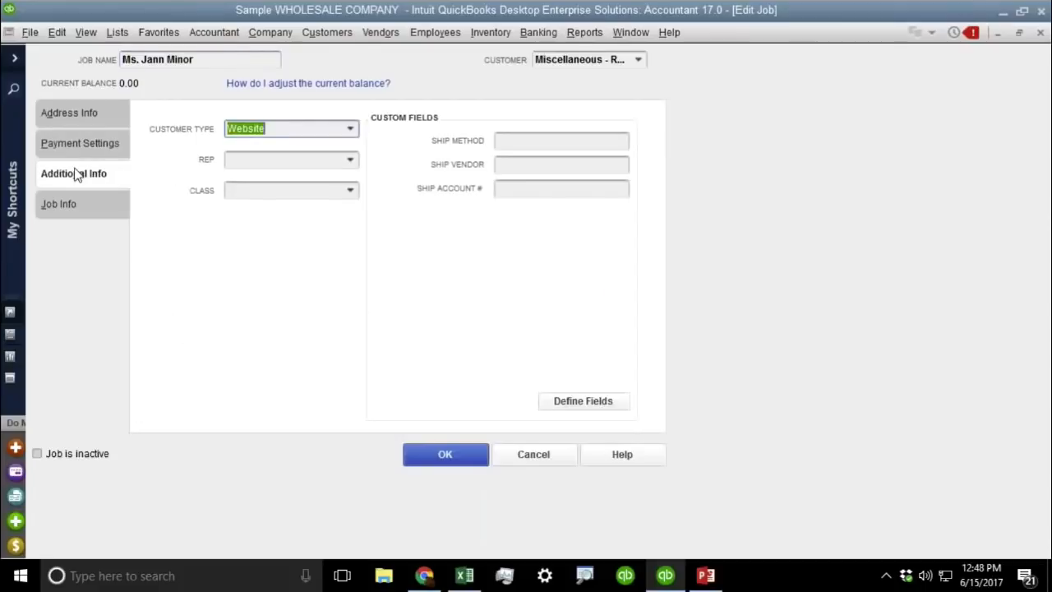
Choose JG as the sales rep in the job record and save the record
{"action": "left_click", "coordinate": [350, 160]}
{"action": "left_click", "coordinate": [245, 219]}
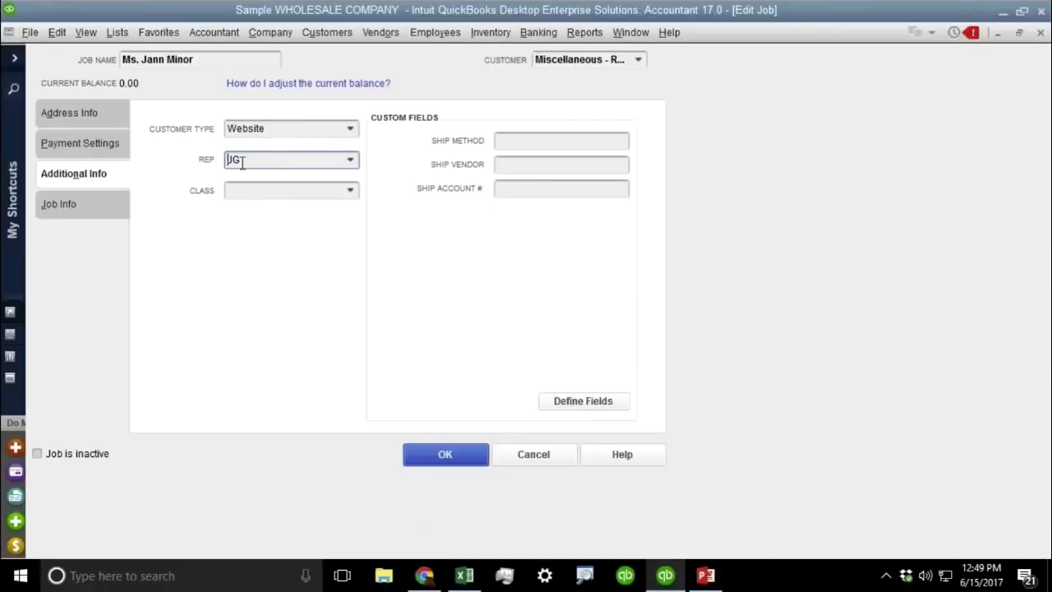
{"action": "left_click_drag", "start_coordinate": [253, 160], "coordinate": [189, 159]}
{"action": "left_click", "coordinate": [452, 454]}
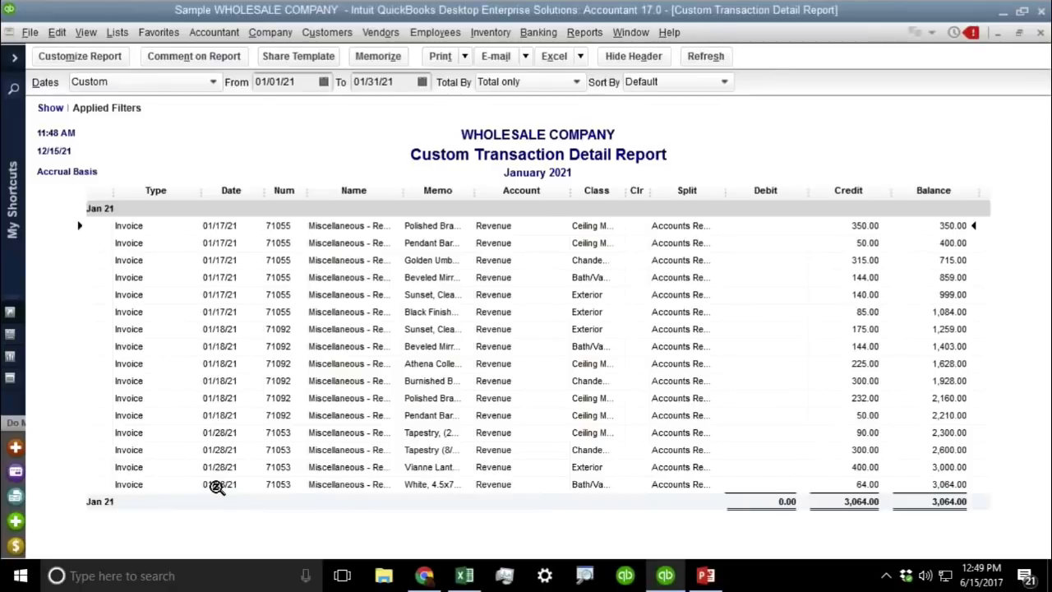
Return to the Monthly Sales by Customer report and reopen the 01/17/21 invoice behind January's No sales rep amount
{"action": "key", "text": "Escape"}
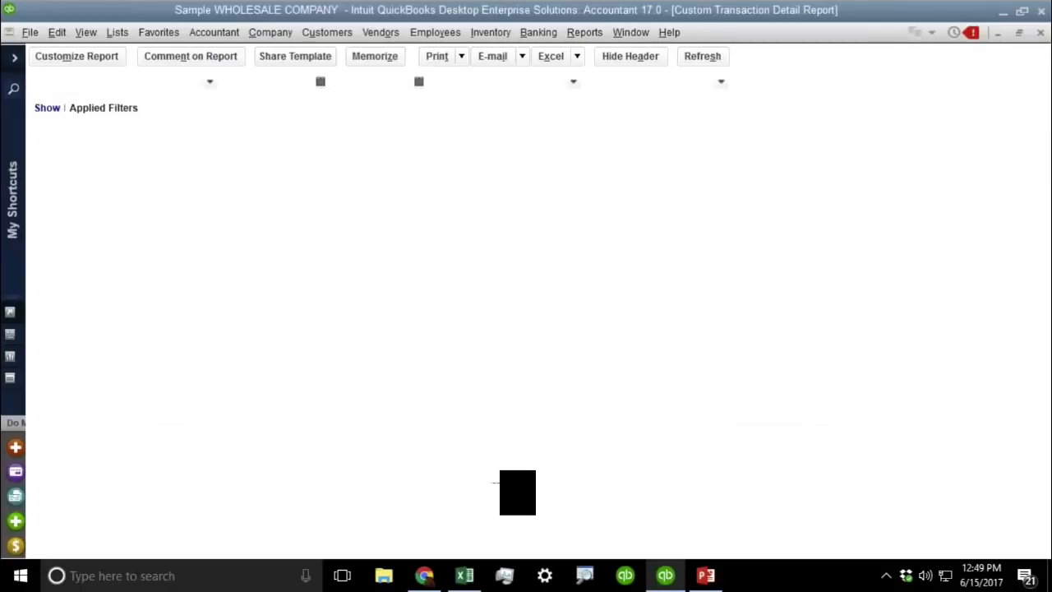
{"action": "key", "text": "ctrl"}
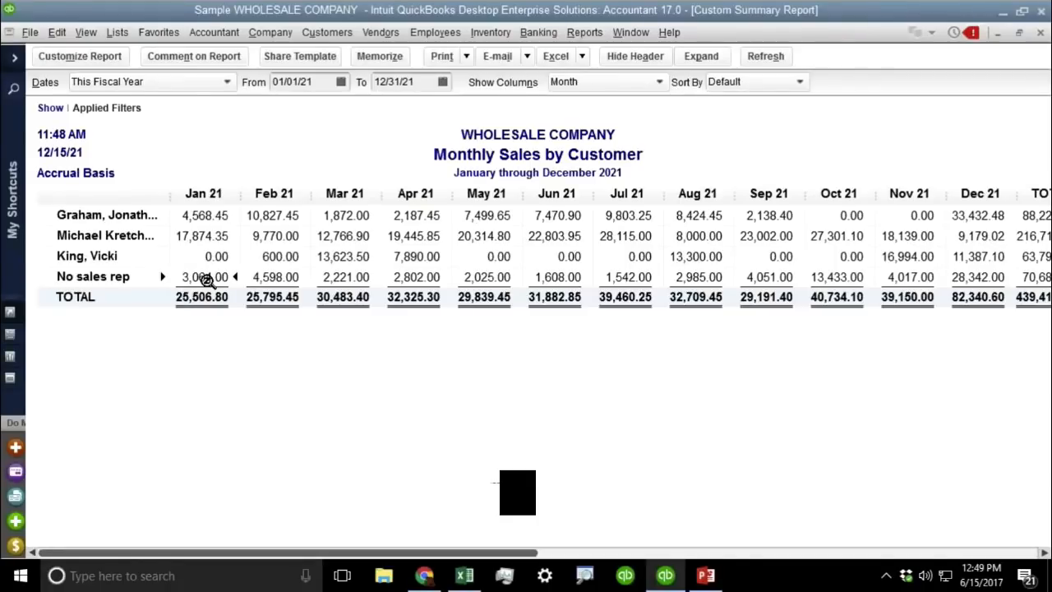
{"action": "key", "text": "ctrl"}
{"action": "double_click", "coordinate": [206, 278]}
{"action": "double_click", "coordinate": [247, 244]}
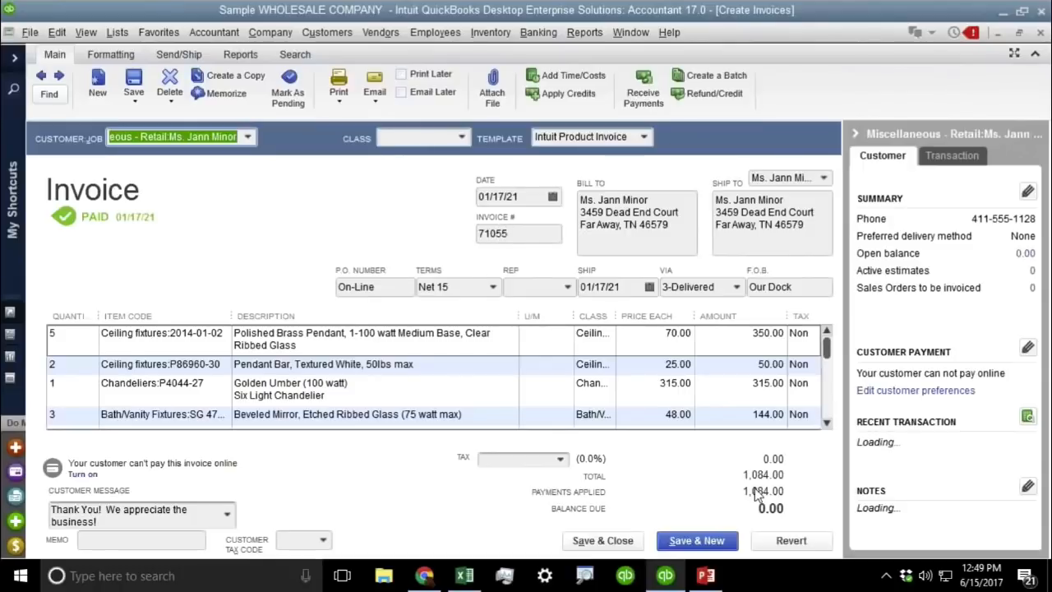
Set the invoice's rep to MK and try to record the change in the closed period
{"action": "left_click", "coordinate": [567, 287]}
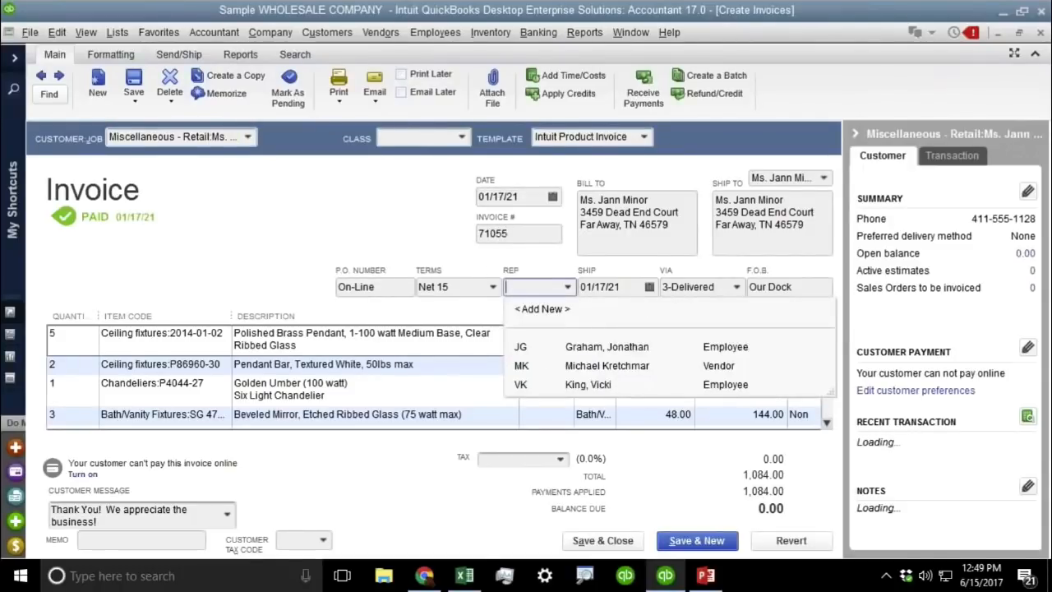
{"action": "left_click", "coordinate": [588, 366]}
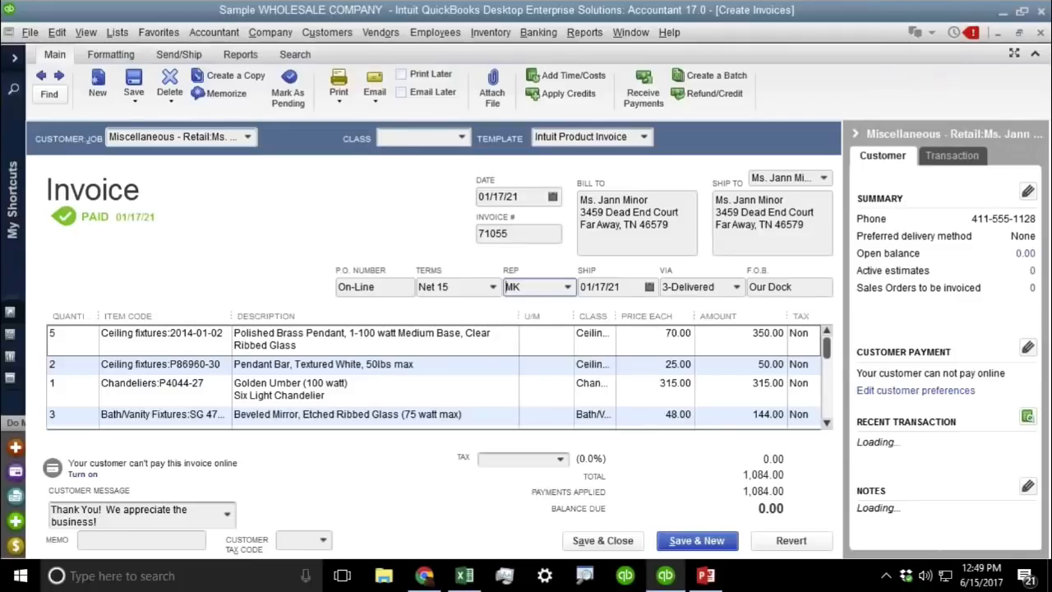
{"action": "left_click", "coordinate": [602, 539]}
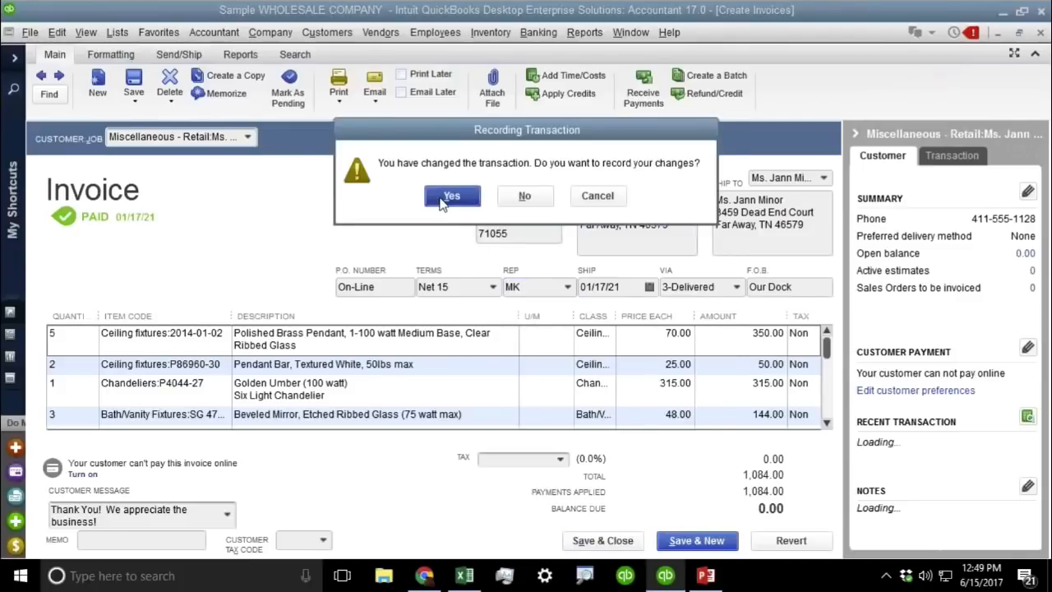
{"action": "left_click", "coordinate": [442, 202]}
{"action": "left_click", "coordinate": [492, 334]}
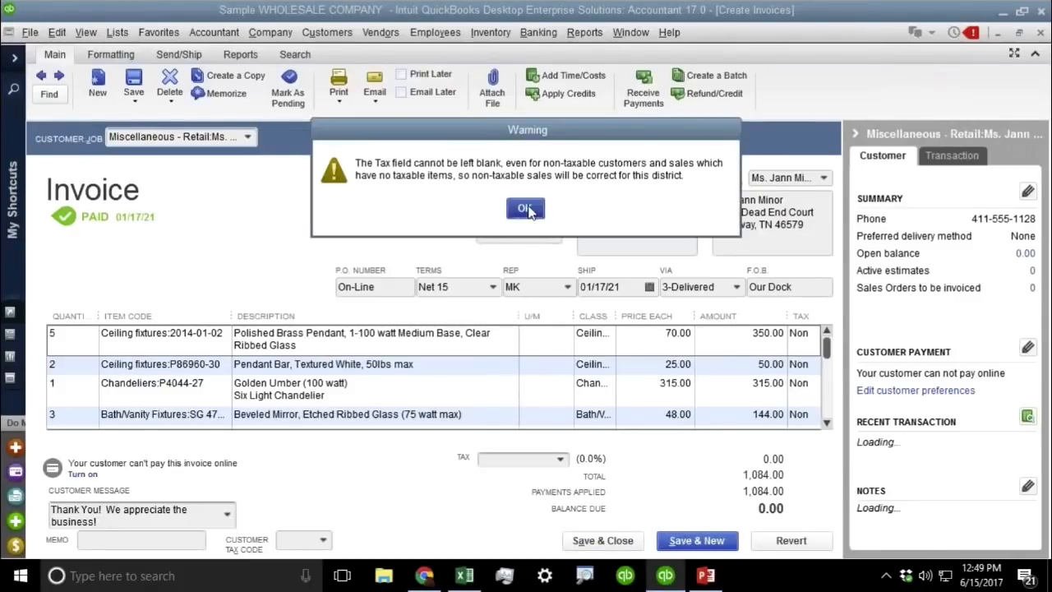
{"action": "left_click", "coordinate": [526, 210]}
{"action": "left_click", "coordinate": [602, 540]}
{"action": "left_click", "coordinate": [458, 201]}
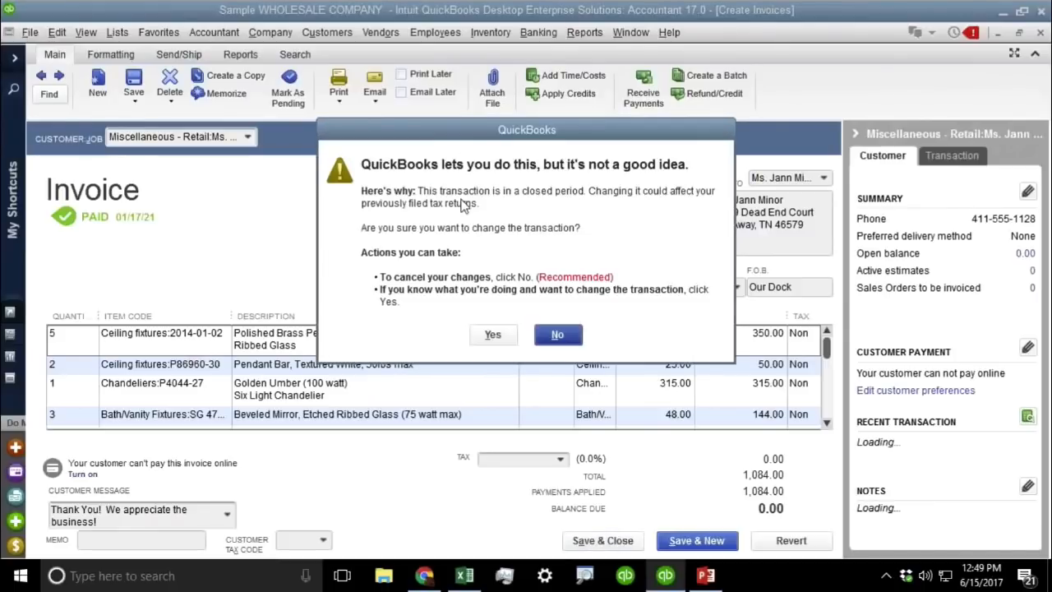
{"action": "left_click", "coordinate": [503, 334]}
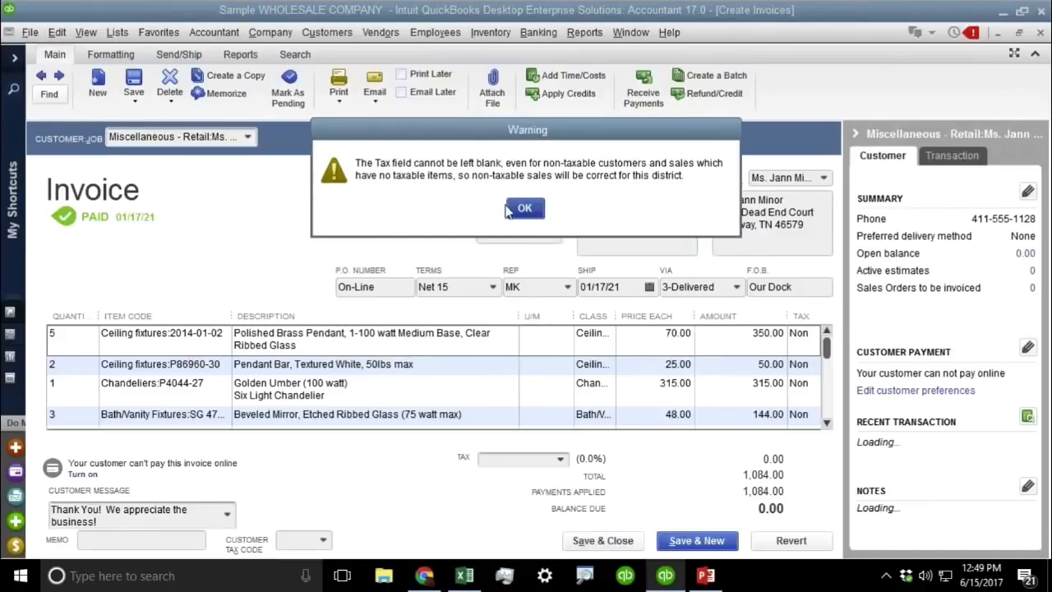
Set the invoice's tax to MIAMI SALES TAX, record the changes and return to the Monthly Sales by Customer report
{"action": "left_click", "coordinate": [521, 211]}
{"action": "left_click", "coordinate": [559, 459]}
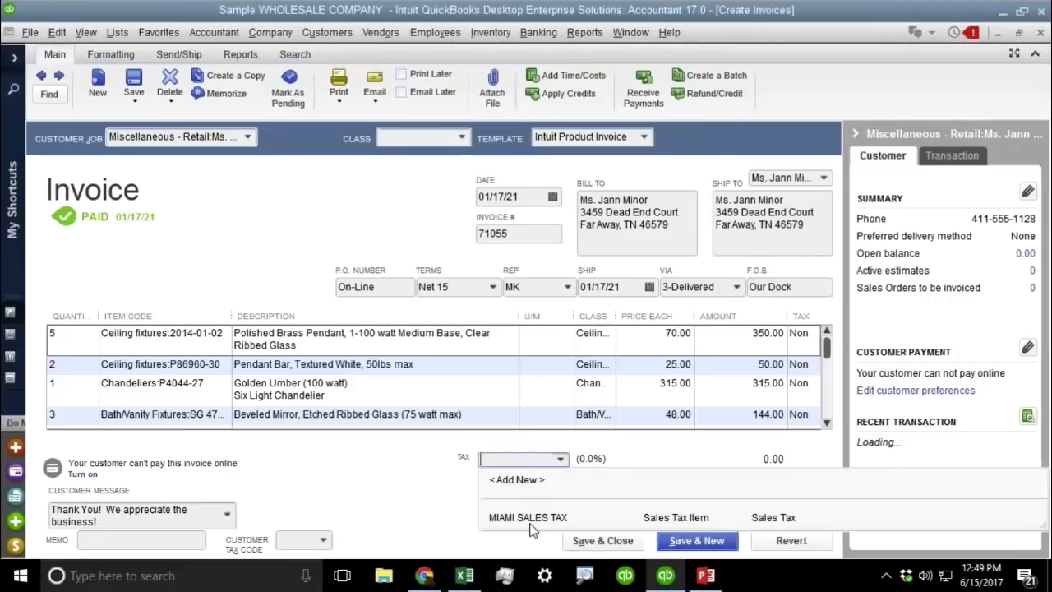
{"action": "left_click", "coordinate": [530, 518]}
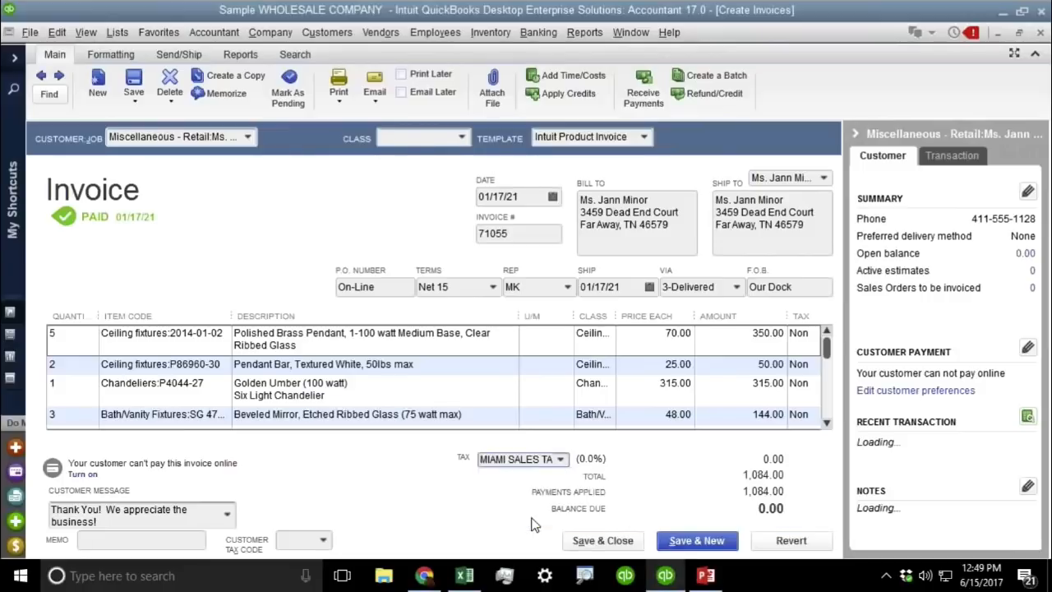
{"action": "left_click", "coordinate": [602, 540]}
{"action": "left_click", "coordinate": [453, 211]}
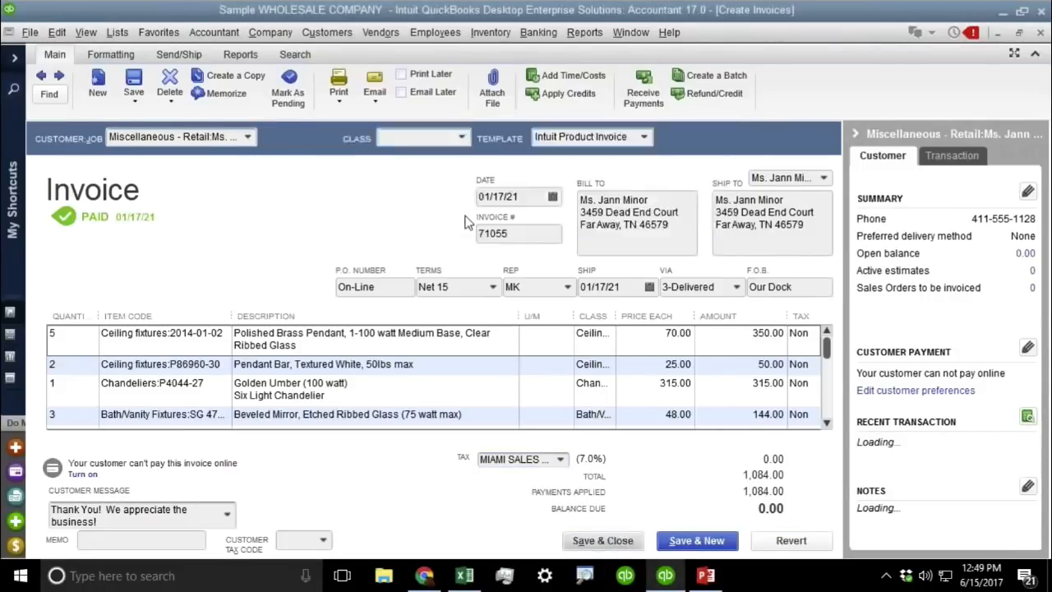
{"action": "left_click", "coordinate": [492, 335]}
{"action": "key", "text": "Escape"}
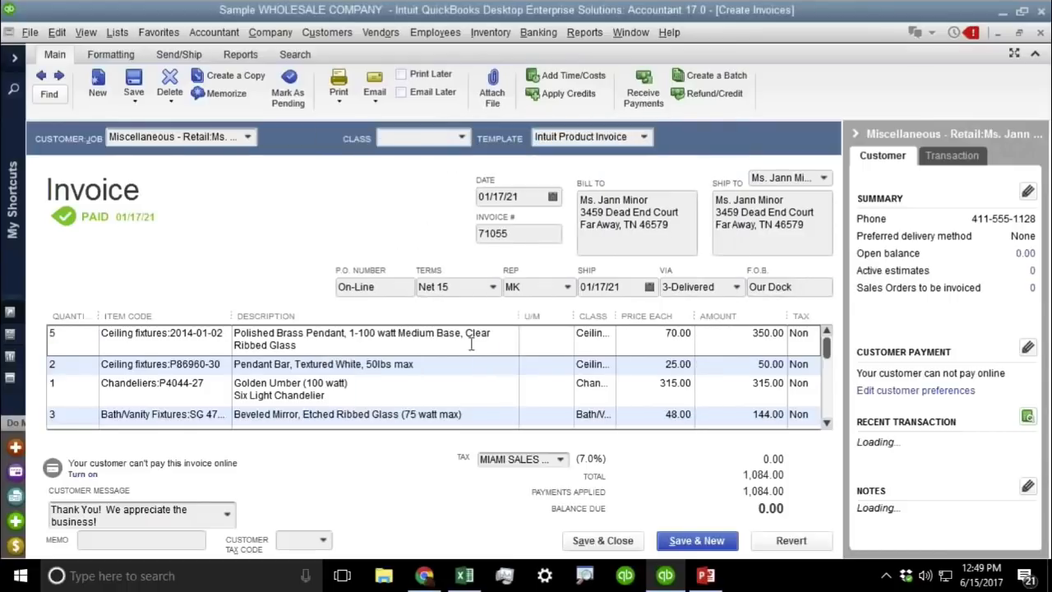
{"action": "key", "text": "Escape"}
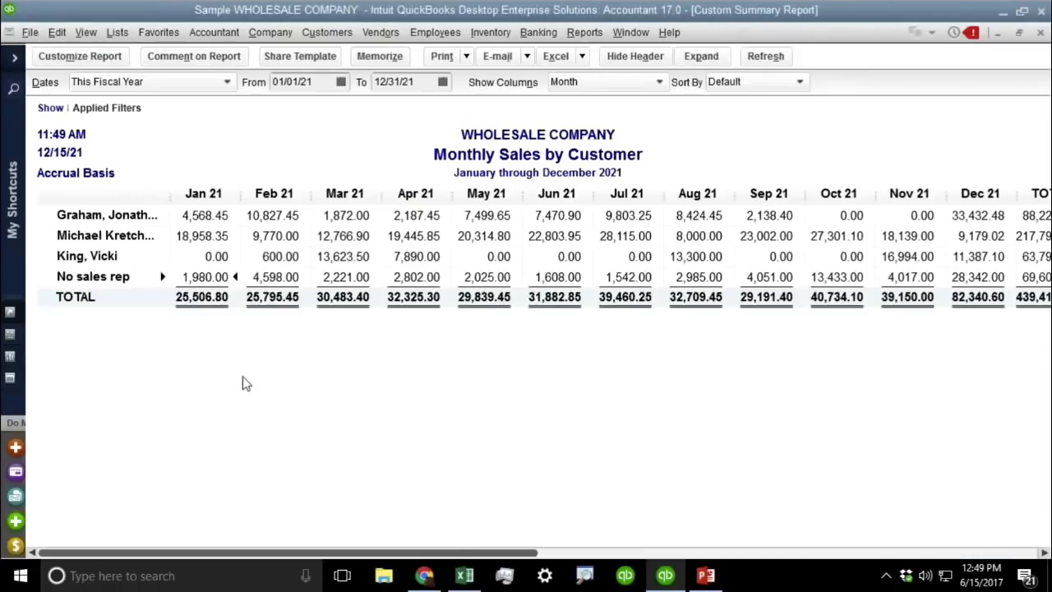
{"action": "key", "text": "ctrl"}
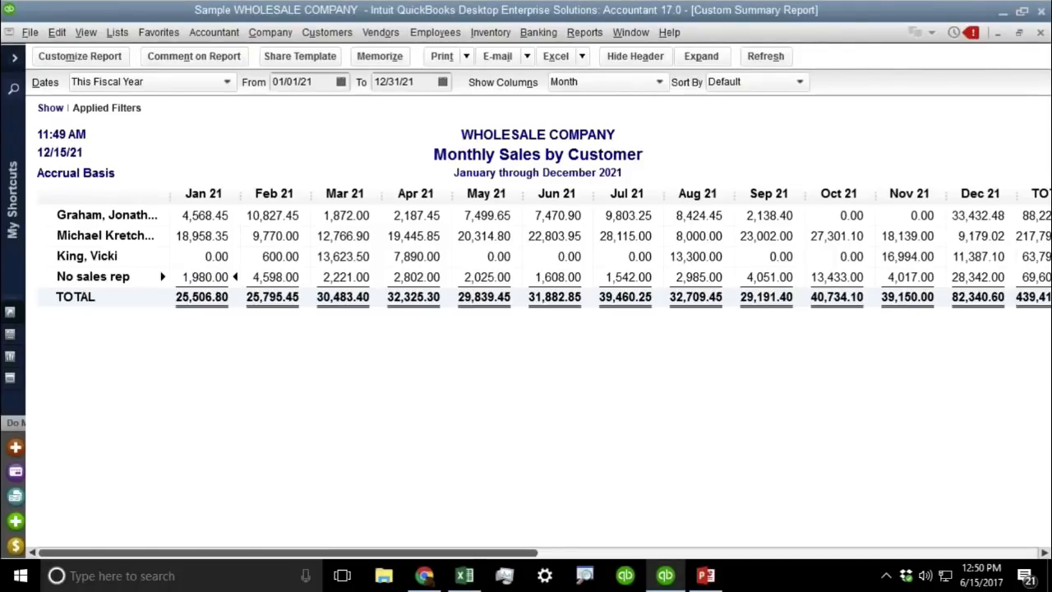
{"action": "left_click", "coordinate": [80, 56]}
{"action": "left_click", "coordinate": [373, 339]}
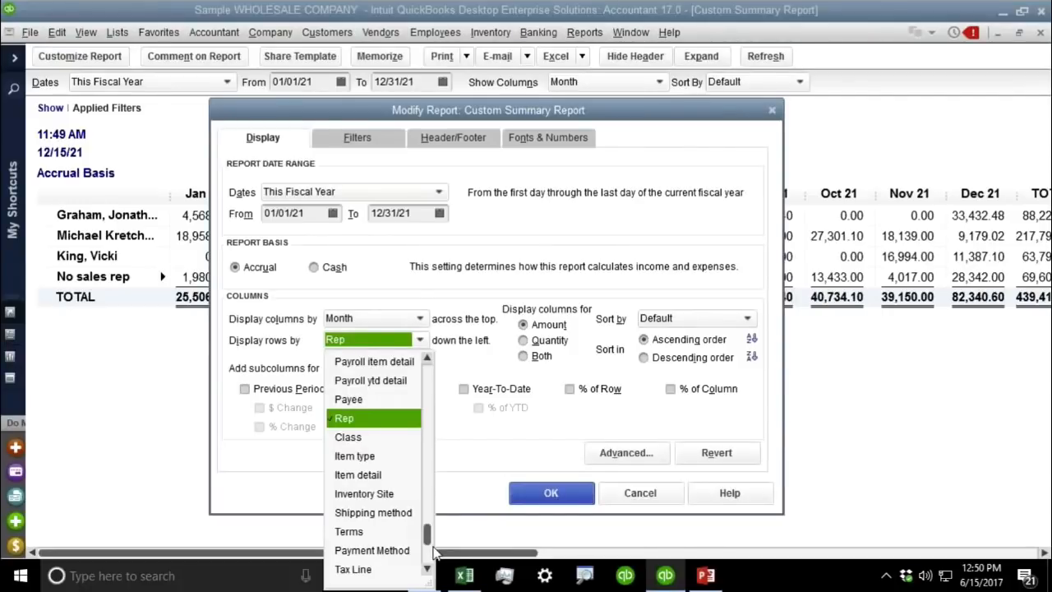
{"action": "left_click_drag", "start_coordinate": [427, 532], "coordinate": [441, 380]}
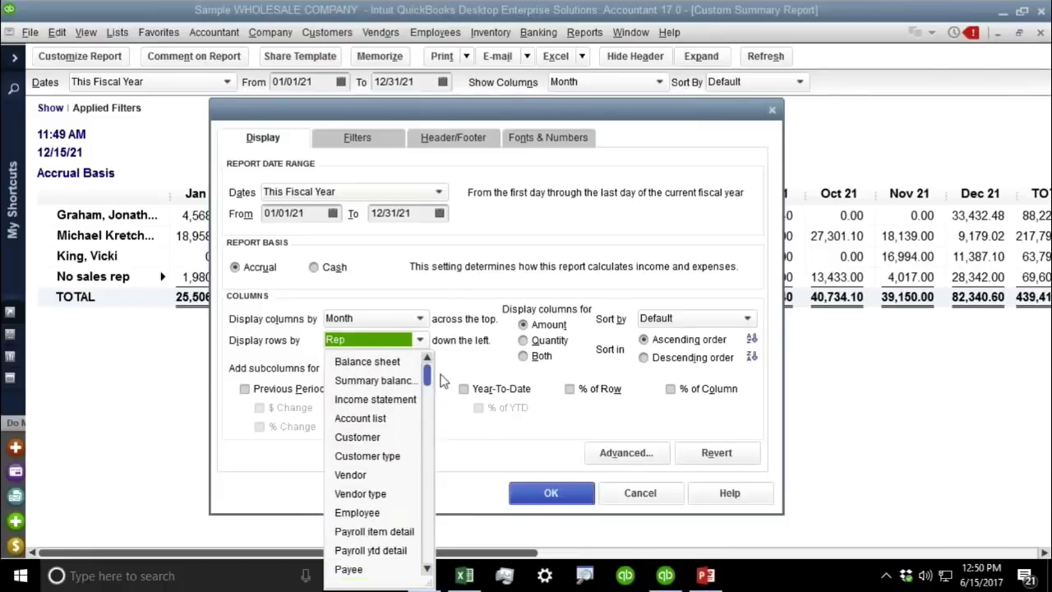
{"action": "left_click", "coordinate": [393, 457]}
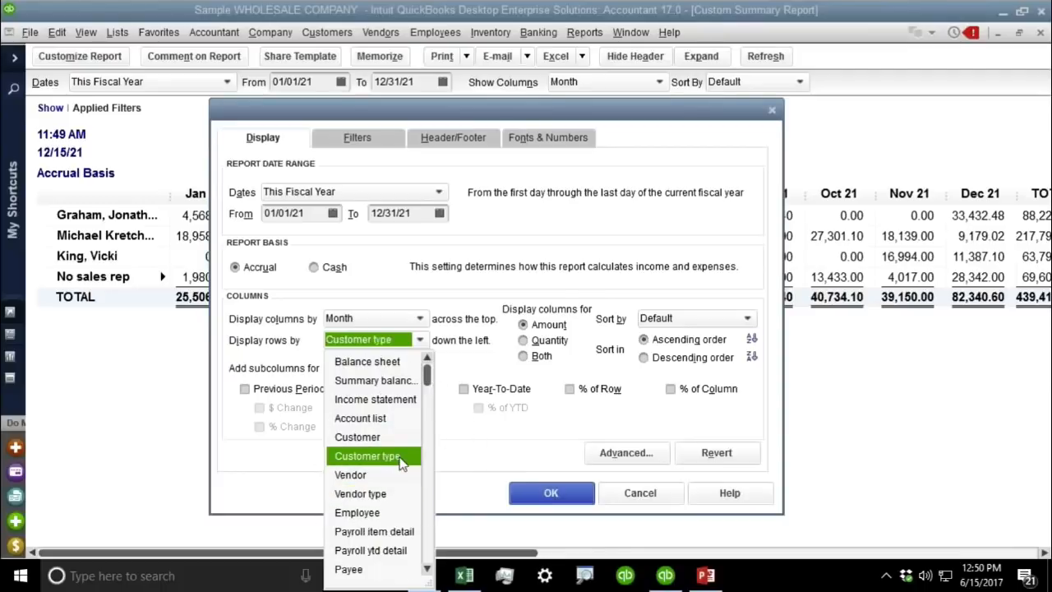
{"action": "left_click", "coordinate": [401, 494]}
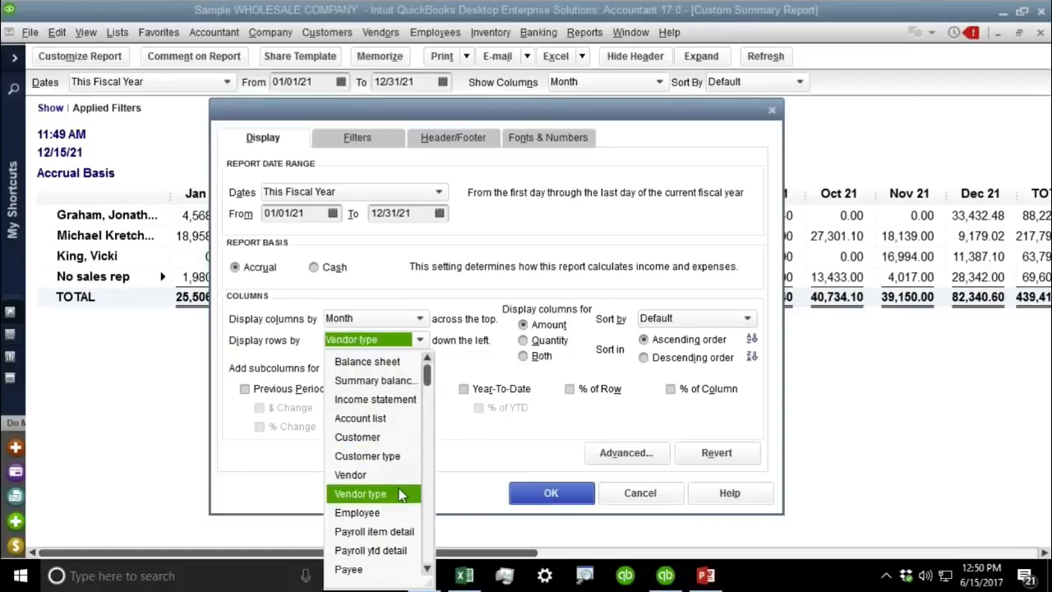
{"action": "key", "text": "Escape"}
{"action": "key", "text": "Escape"}
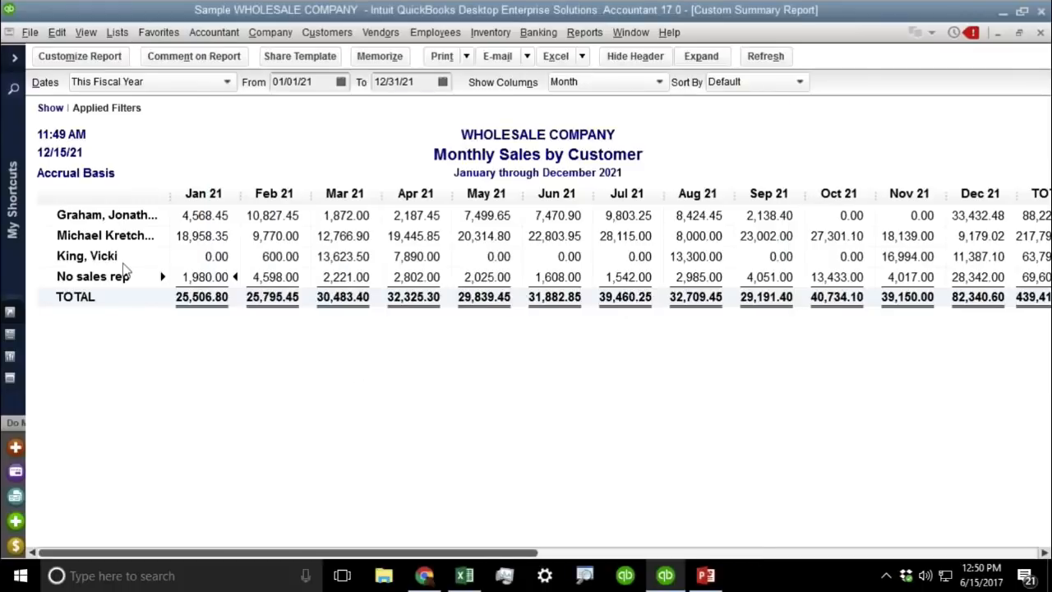
Open the 01/18/21 invoice behind January's No sales rep amount and find its customer in the Customer Center
{"action": "double_click", "coordinate": [221, 276]}
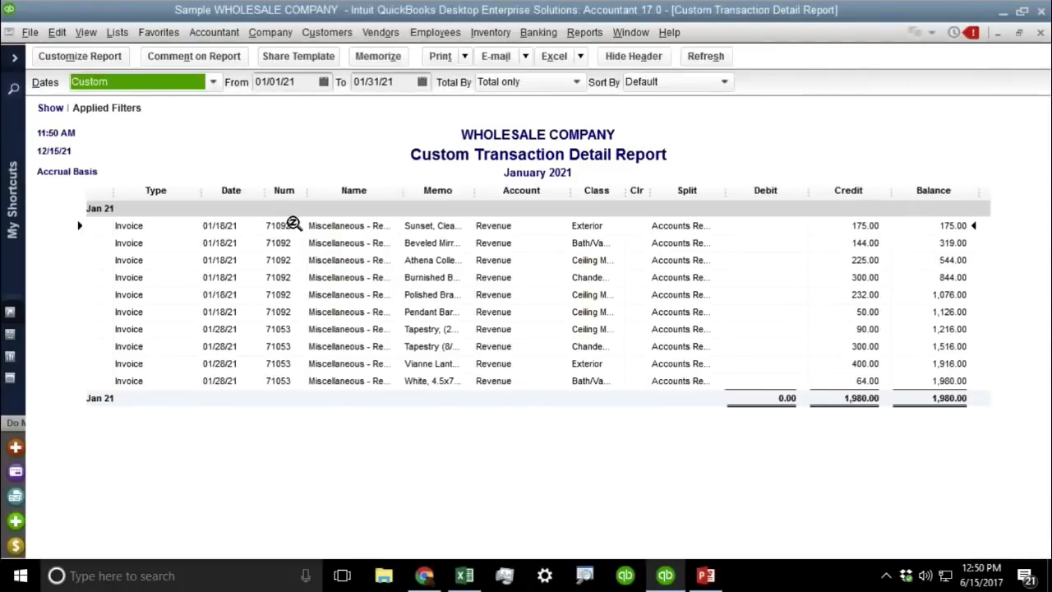
{"action": "double_click", "coordinate": [293, 224]}
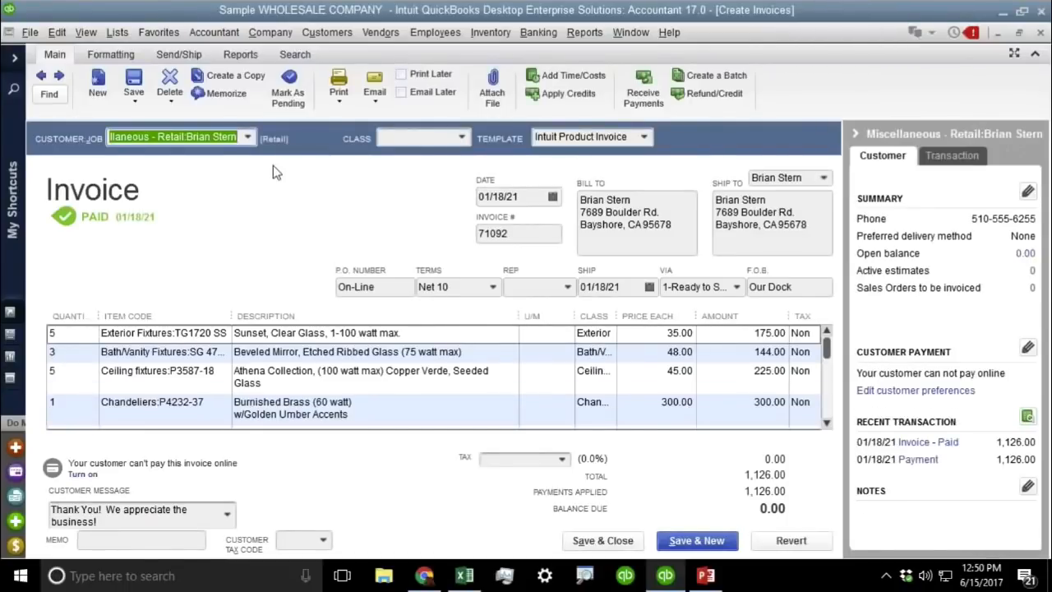
{"action": "key", "text": "Escape"}
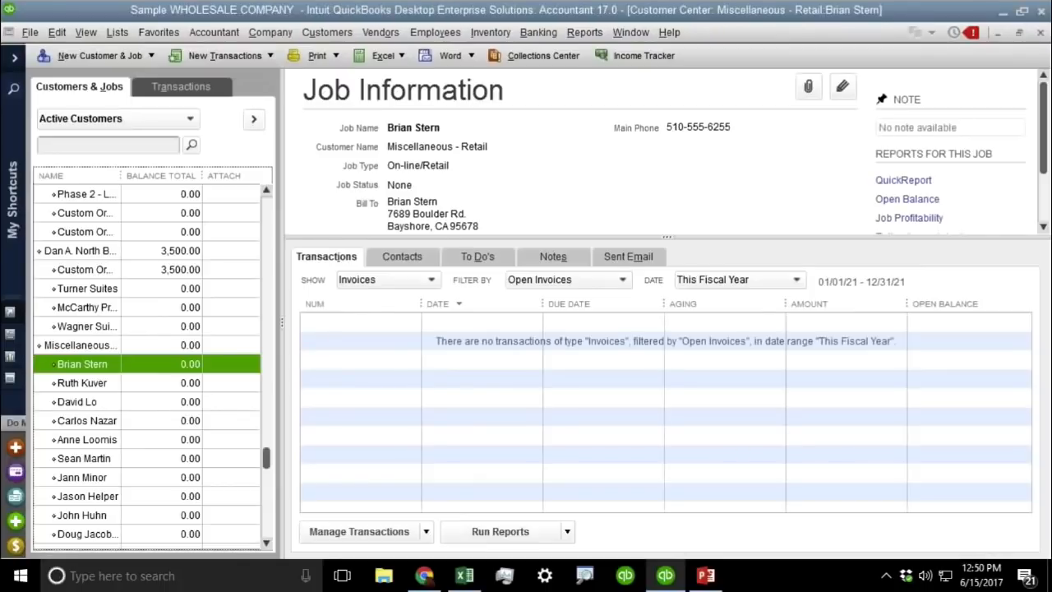
Examine the job record's address, payment, additional and job information, and close it without changes
{"action": "double_click", "coordinate": [90, 368]}
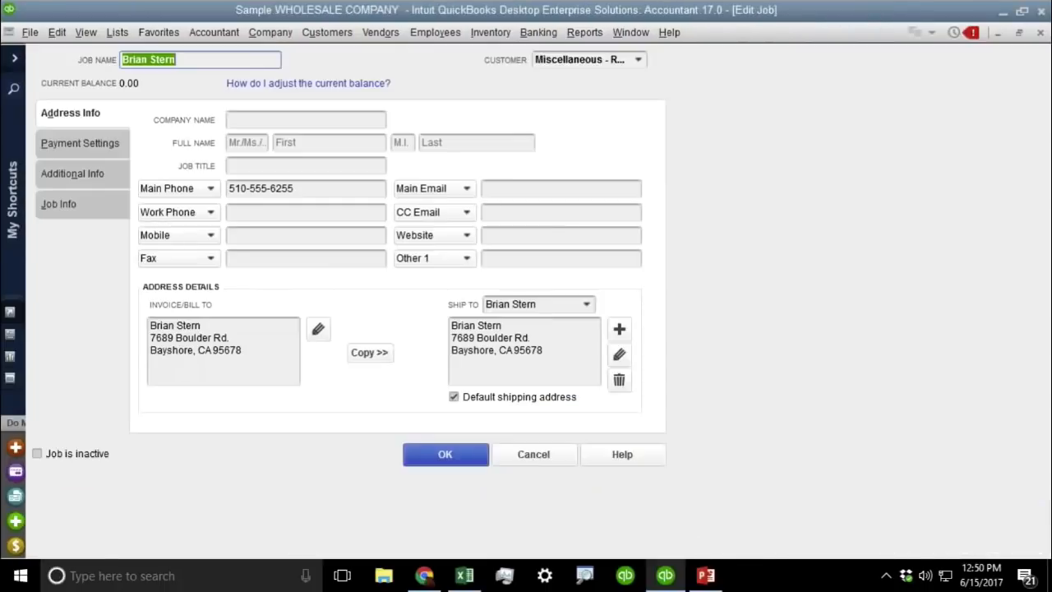
{"action": "left_click", "coordinate": [71, 177]}
{"action": "left_click", "coordinate": [71, 153]}
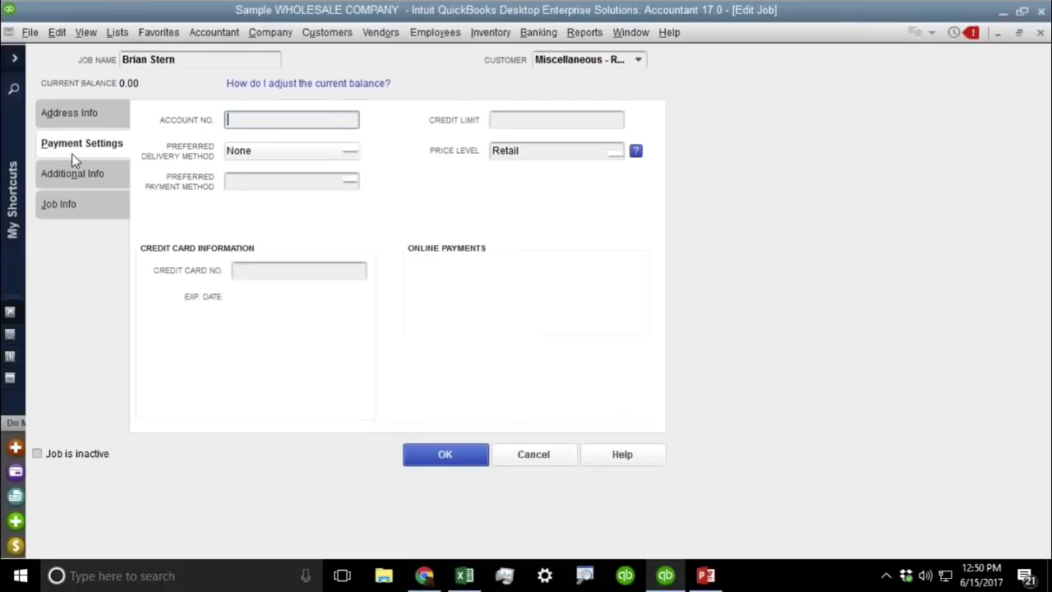
{"action": "left_click", "coordinate": [70, 212]}
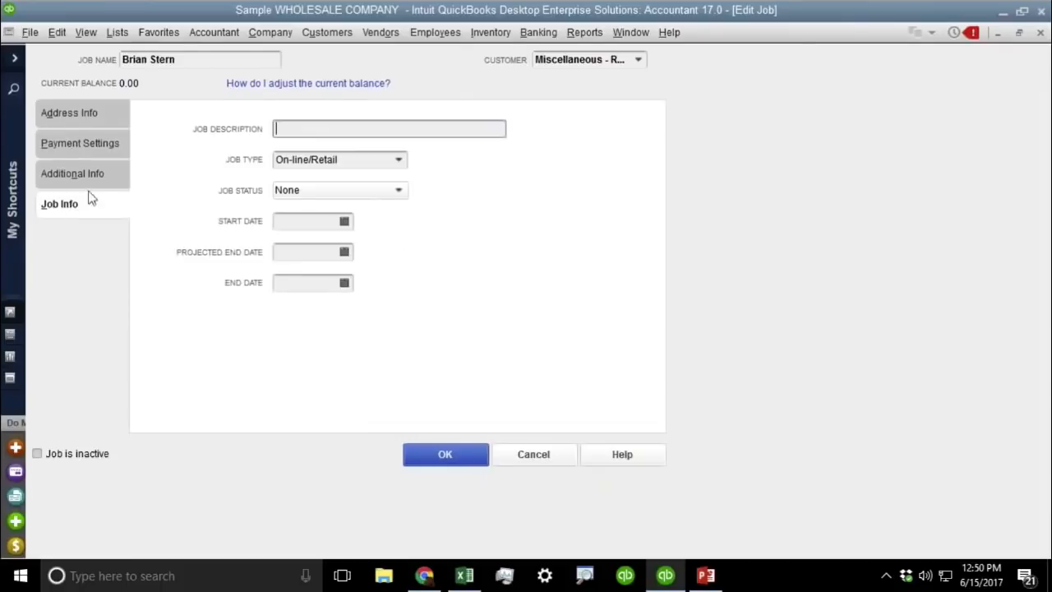
{"action": "left_click", "coordinate": [86, 173]}
{"action": "left_click", "coordinate": [81, 113]}
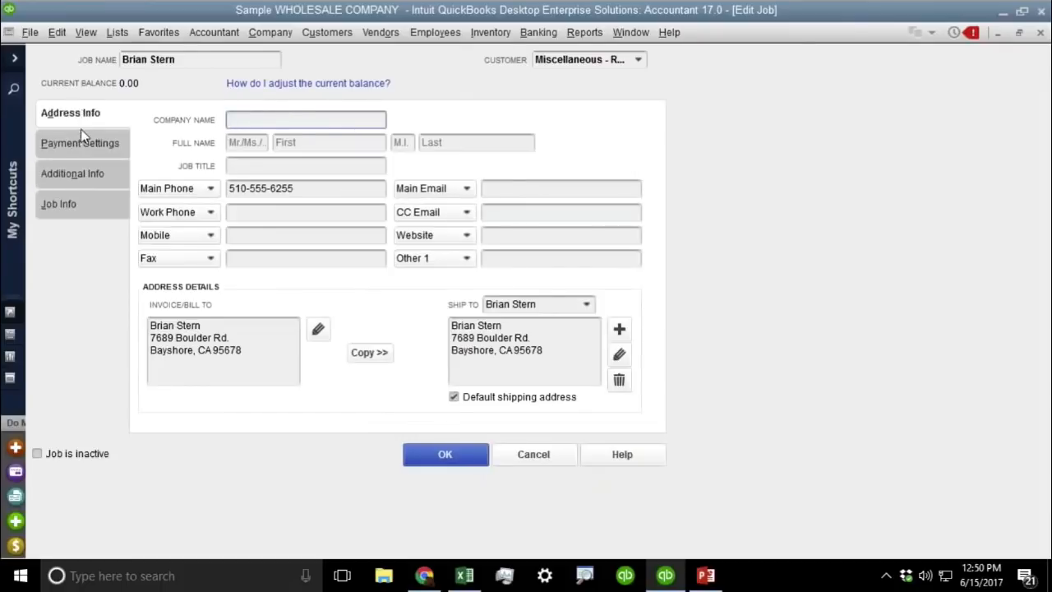
{"action": "left_click", "coordinate": [77, 142]}
{"action": "left_click", "coordinate": [82, 175]}
{"action": "key", "text": "Escape"}
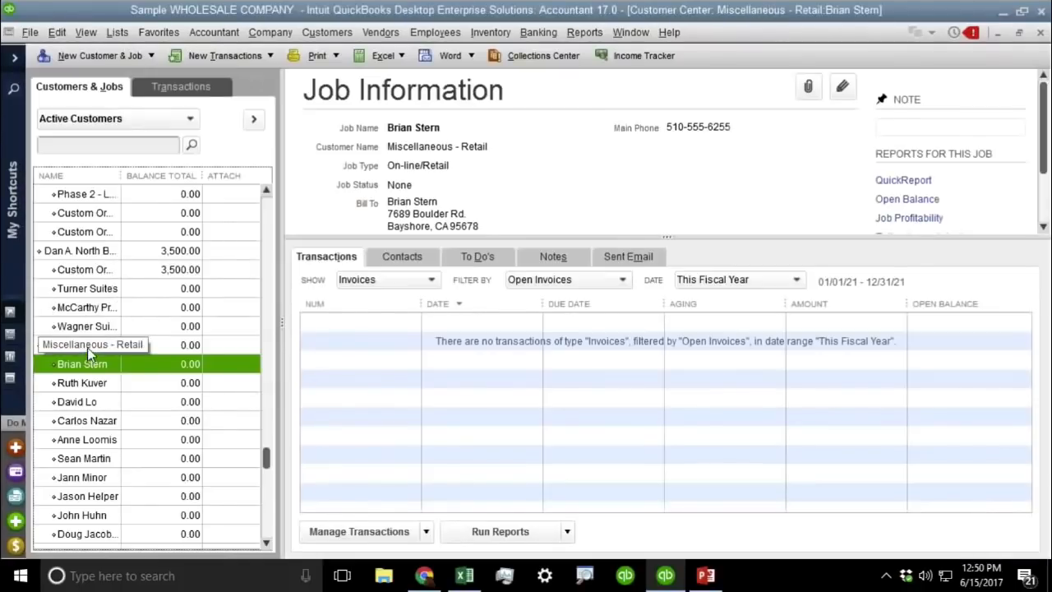
Review the payment settings of the Miscellaneous - Retail customer, set its customer type to Referral from Customer and save the record
{"action": "double_click", "coordinate": [87, 345]}
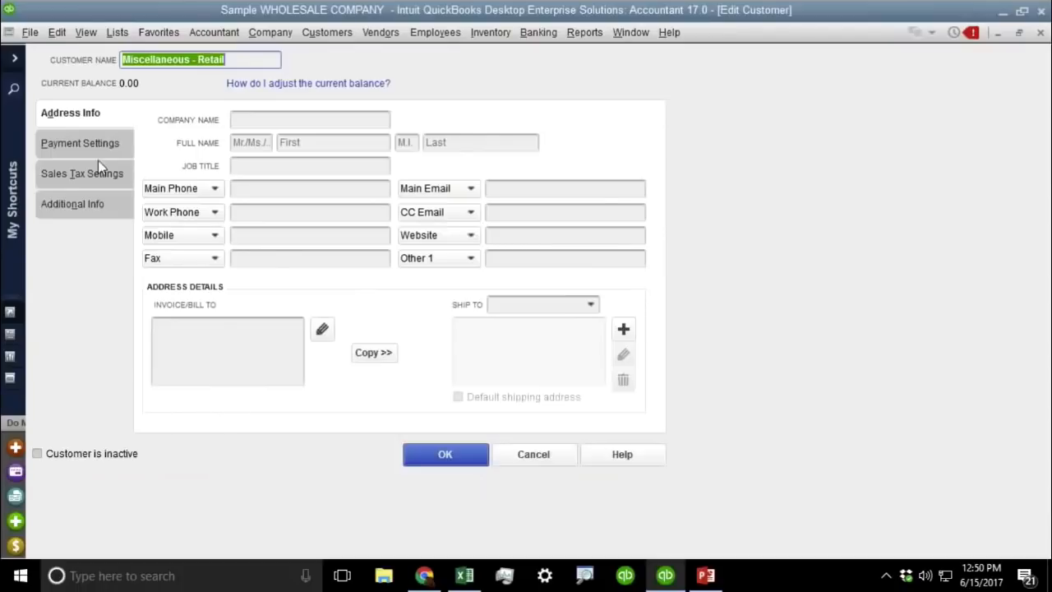
{"action": "left_click", "coordinate": [97, 154]}
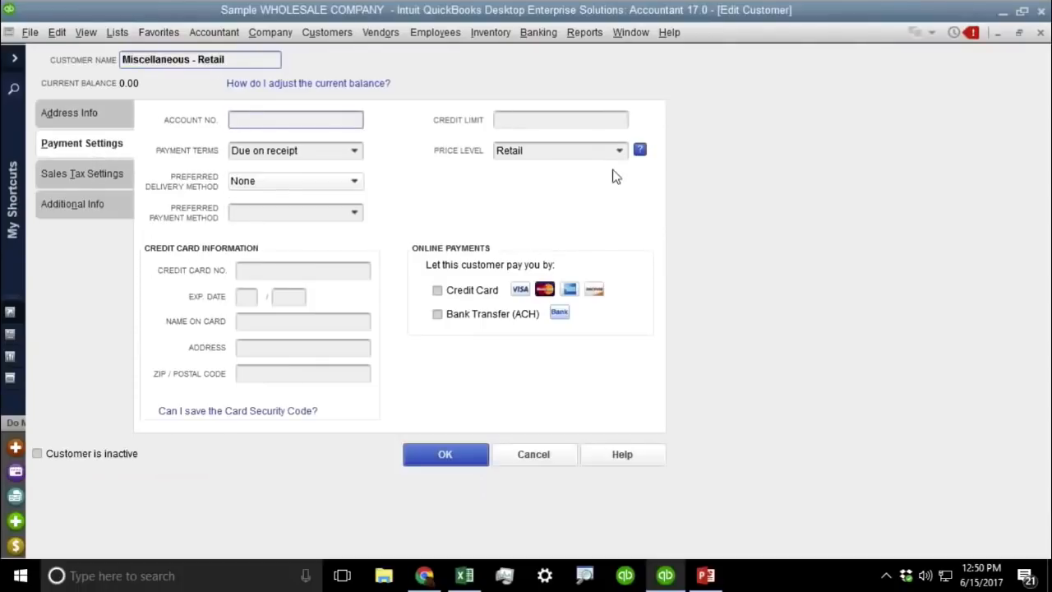
{"action": "left_click", "coordinate": [61, 182]}
{"action": "left_click", "coordinate": [61, 199]}
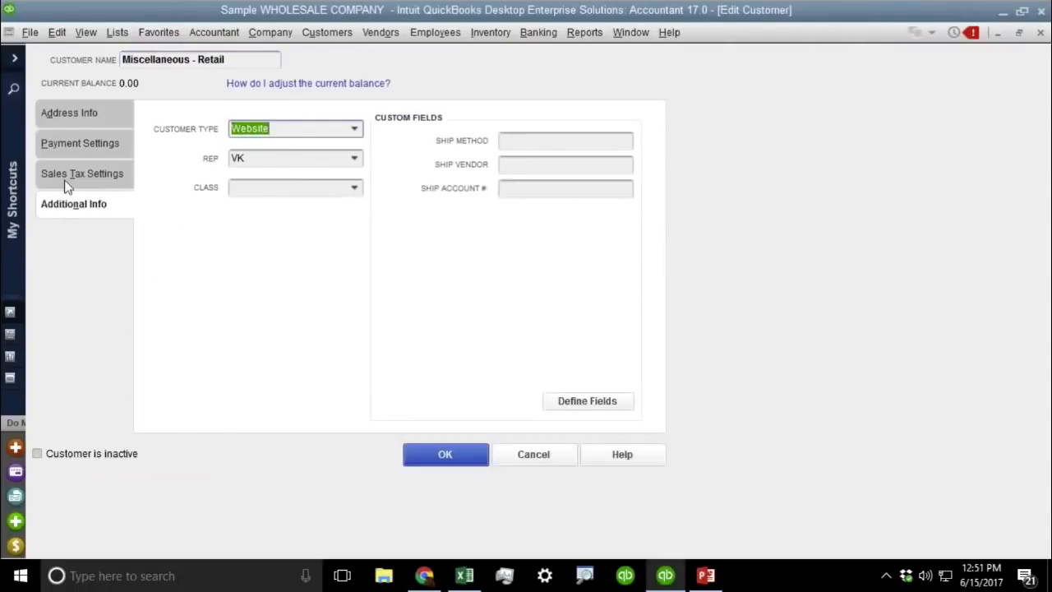
{"action": "left_click", "coordinate": [354, 130]}
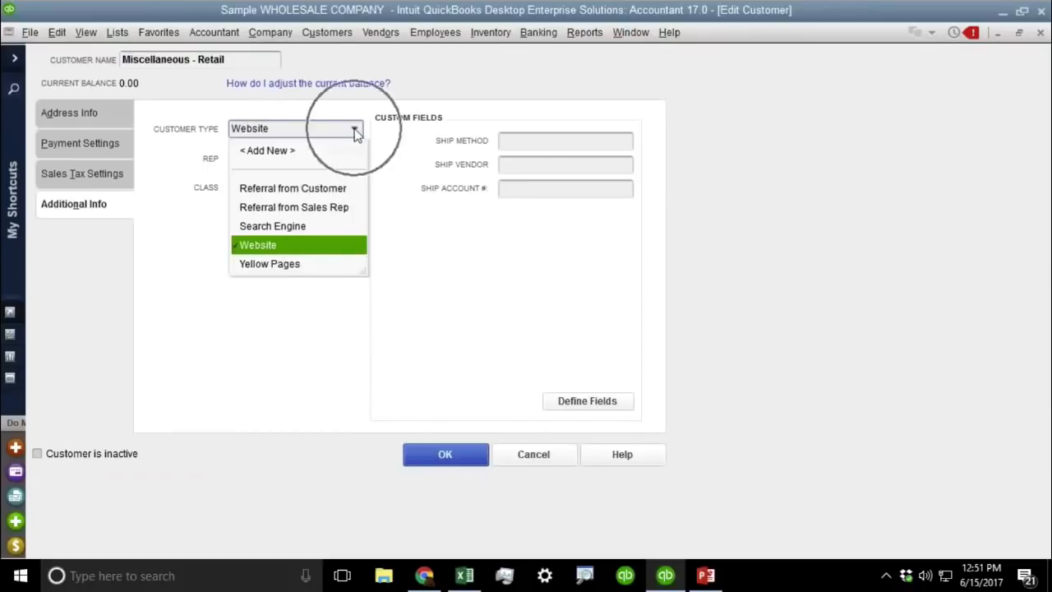
{"action": "left_click", "coordinate": [288, 188]}
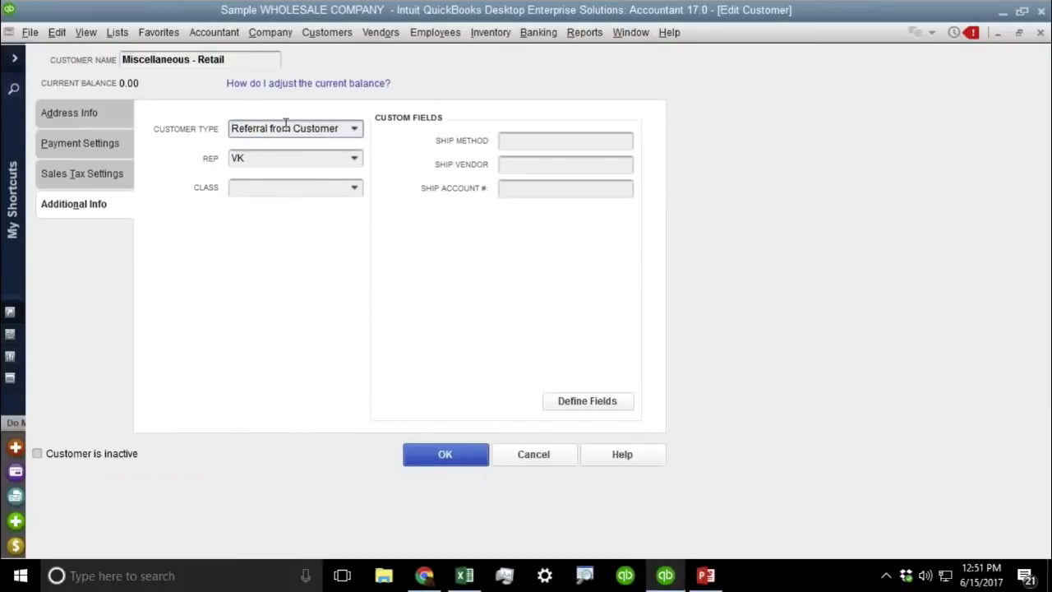
{"action": "left_click", "coordinate": [449, 455]}
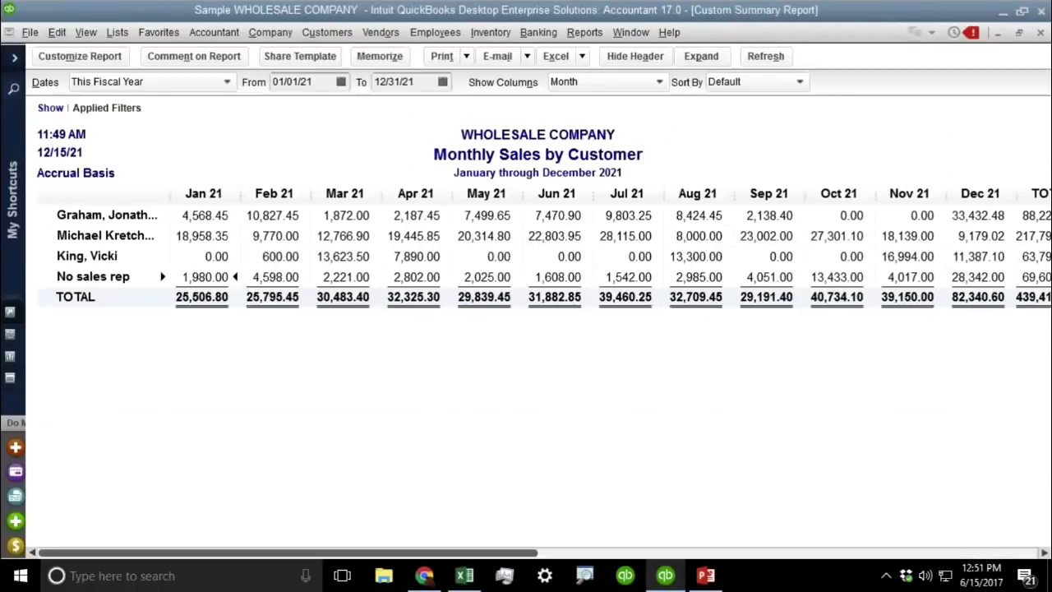
Customize the Monthly Sales by Customer report to display its rows by Customer type
{"action": "left_click", "coordinate": [103, 56]}
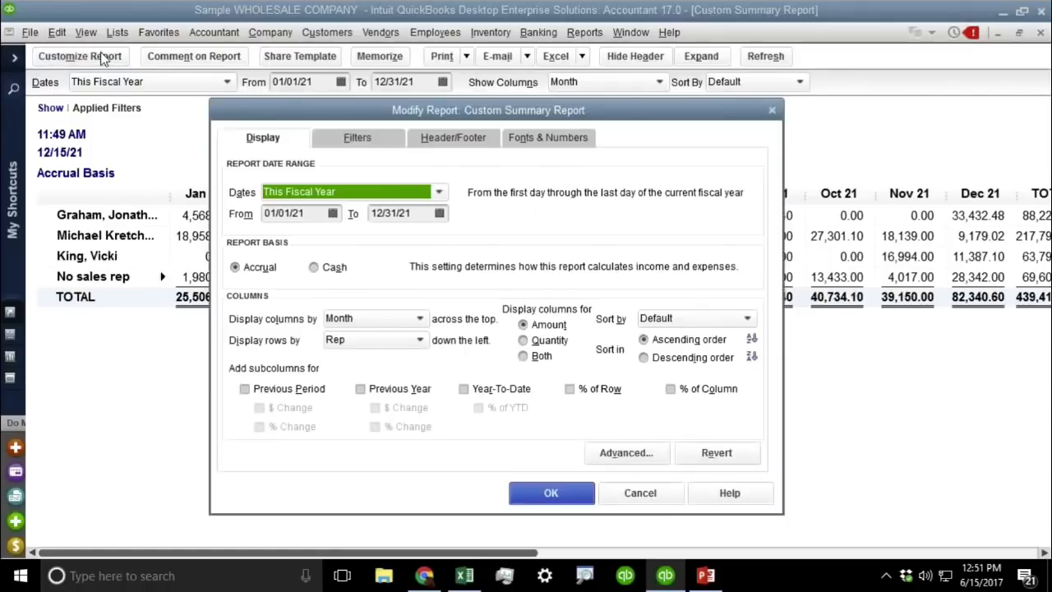
{"action": "left_click", "coordinate": [380, 343]}
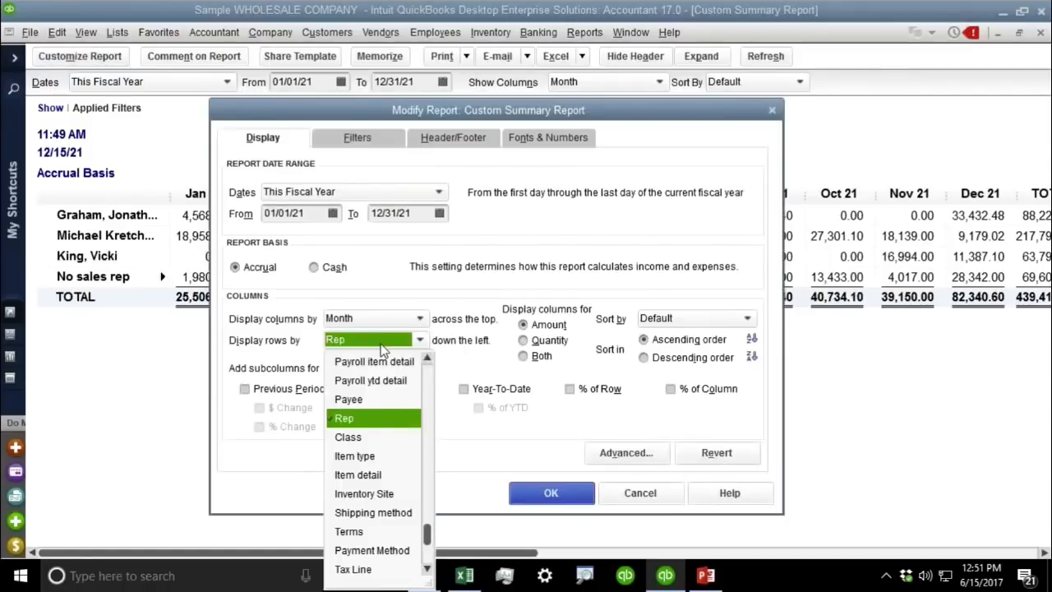
{"action": "scroll", "coordinate": [425, 402], "scroll_direction": "up", "scroll_amount": 3}
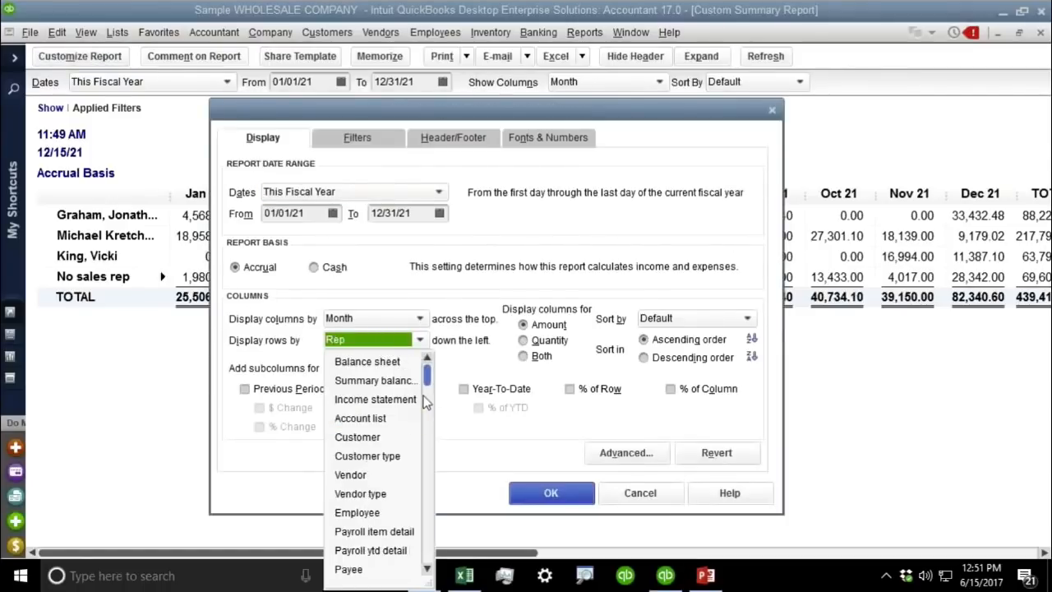
{"action": "left_click", "coordinate": [394, 457]}
{"action": "left_click", "coordinate": [549, 493]}
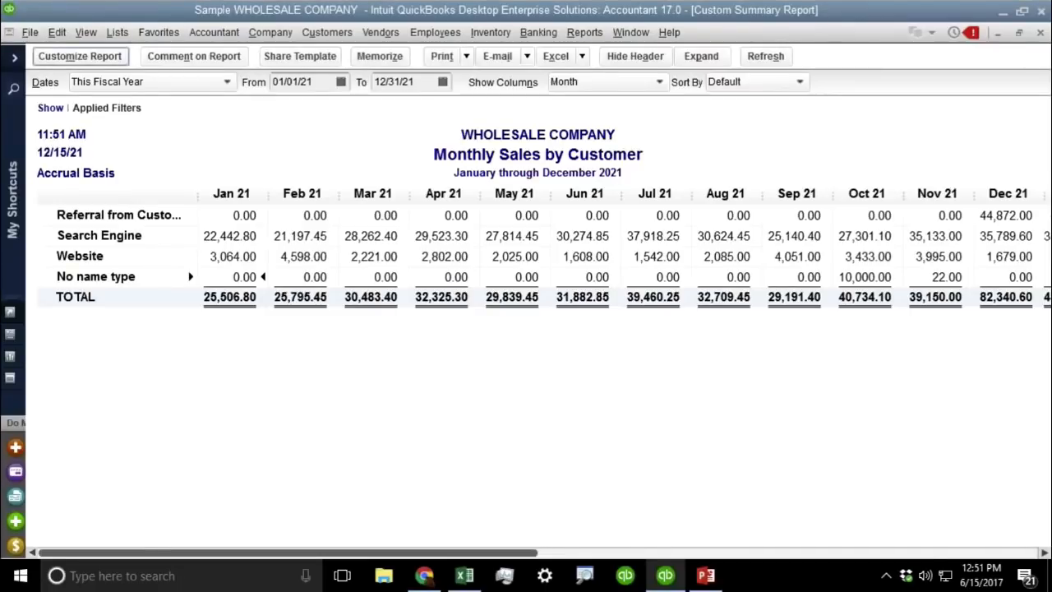
Try to display the report's columns by Customer while keeping the rows by Customer type
{"action": "left_click", "coordinate": [79, 56]}
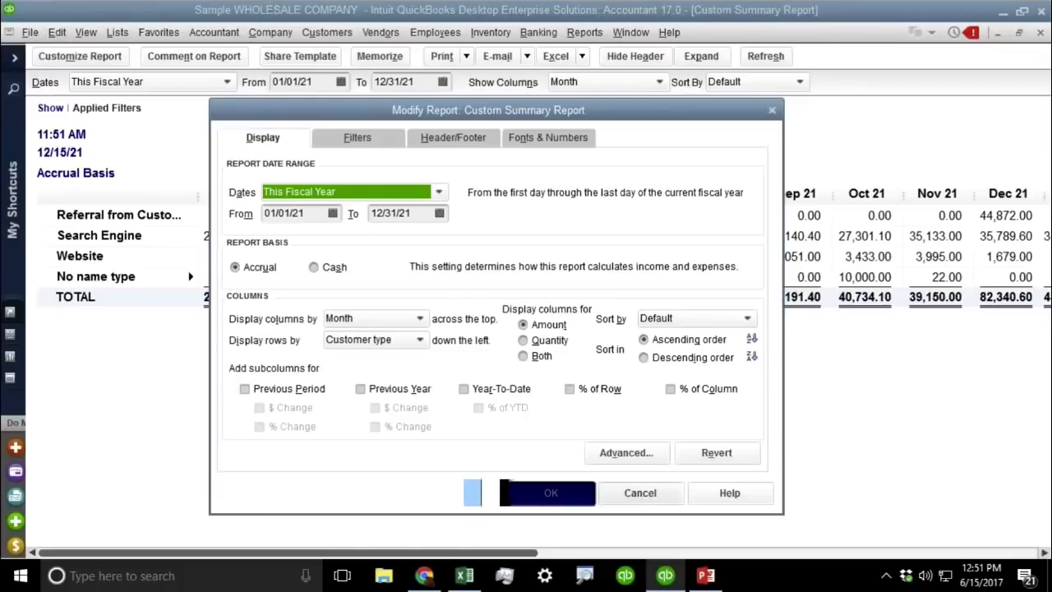
{"action": "left_click", "coordinate": [398, 341]}
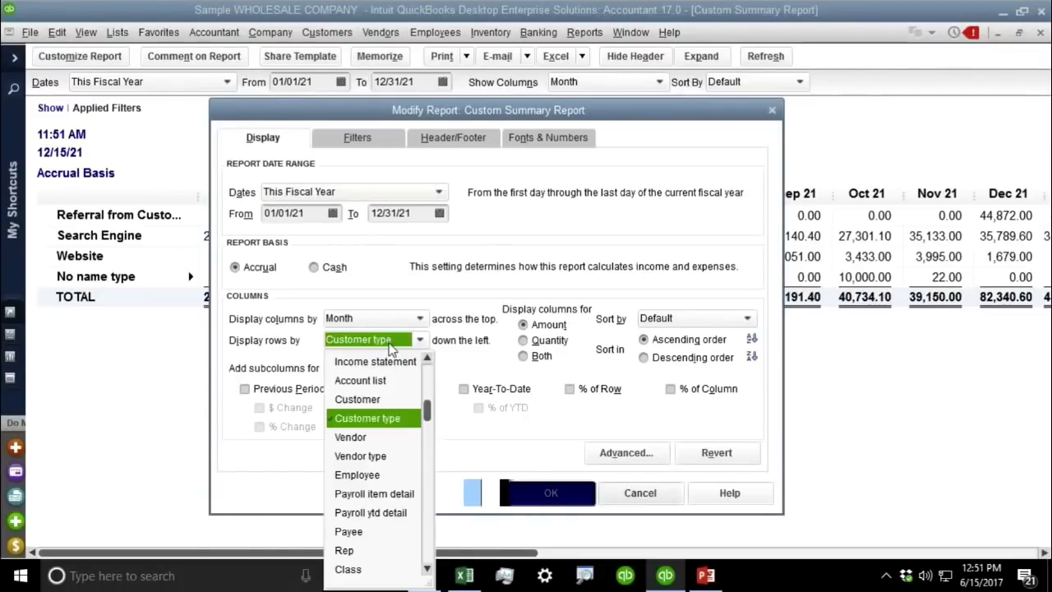
{"action": "left_click", "coordinate": [386, 421]}
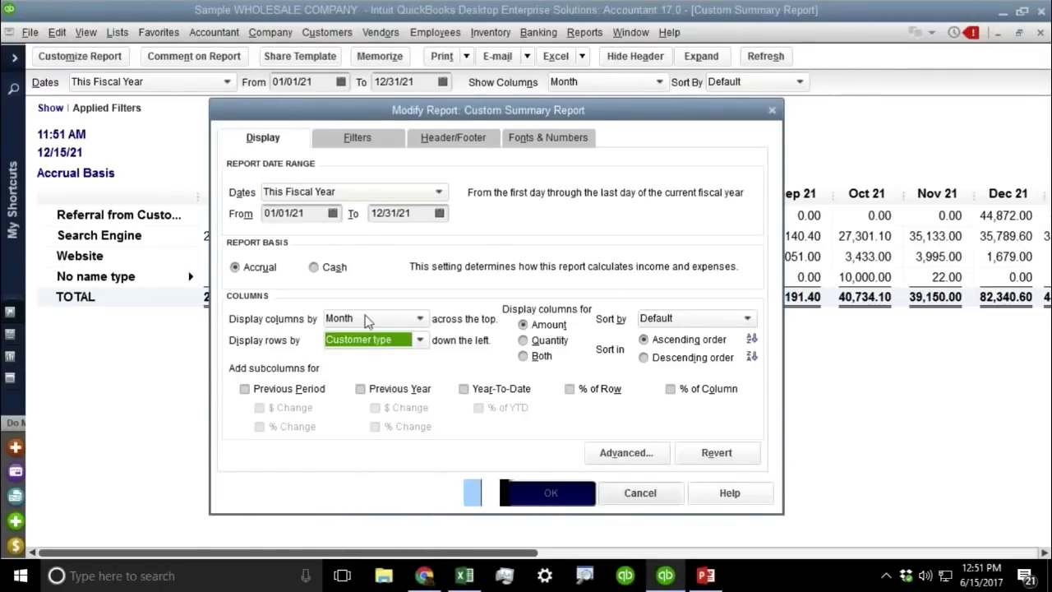
{"action": "left_click", "coordinate": [367, 318]}
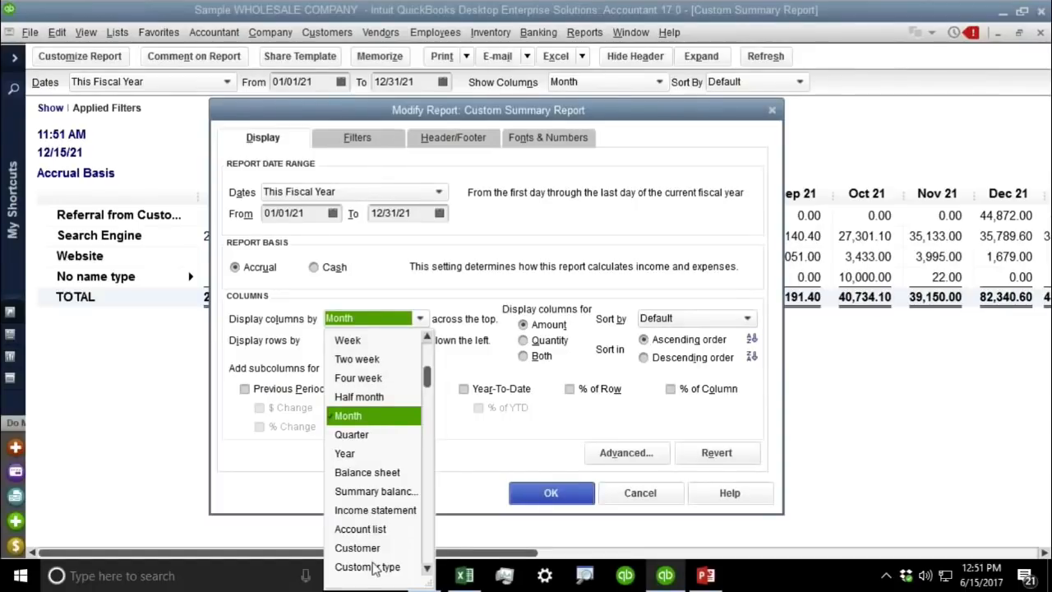
{"action": "left_click", "coordinate": [361, 548]}
{"action": "left_click", "coordinate": [548, 493]}
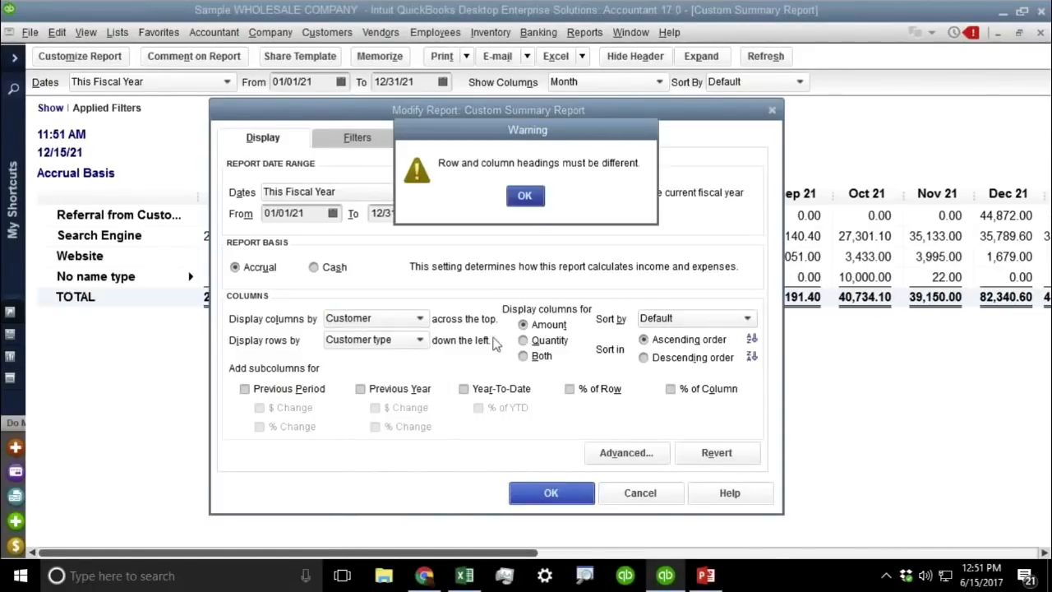
{"action": "left_click", "coordinate": [523, 197]}
Try displaying the report's rows by Vendor against Customer columns, and cancel the report modifications
{"action": "left_click", "coordinate": [373, 321]}
{"action": "left_click", "coordinate": [373, 323]}
{"action": "left_click", "coordinate": [364, 341]}
{"action": "left_click", "coordinate": [363, 437]}
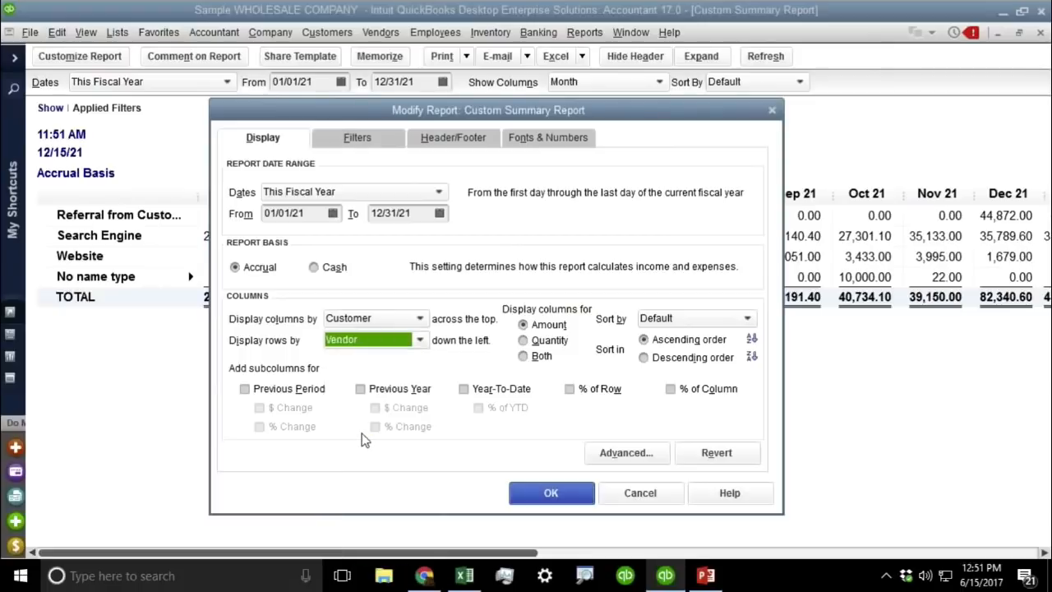
{"action": "left_click", "coordinate": [543, 493]}
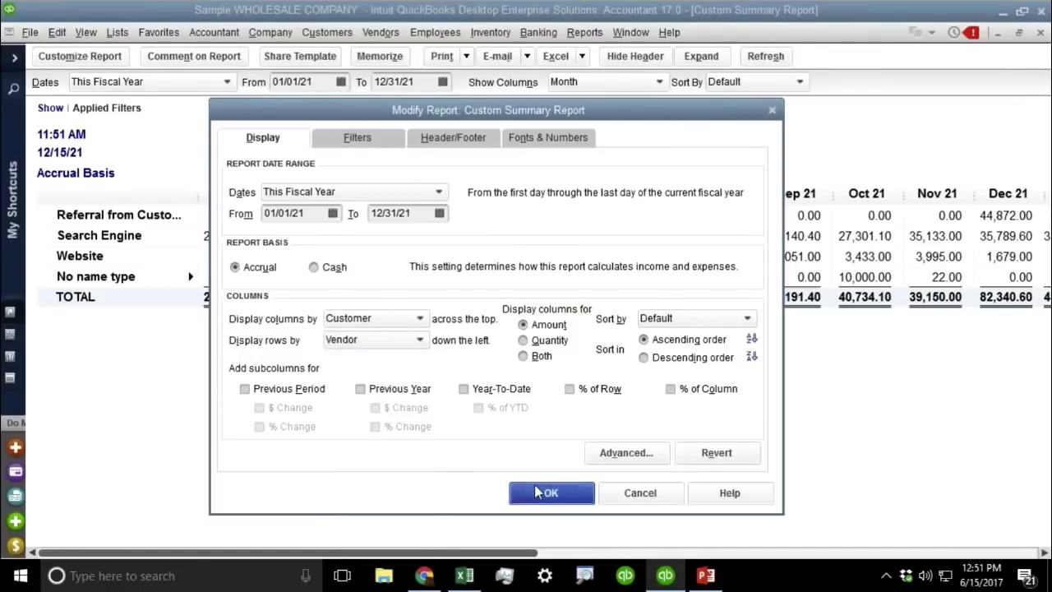
{"action": "left_click", "coordinate": [525, 197]}
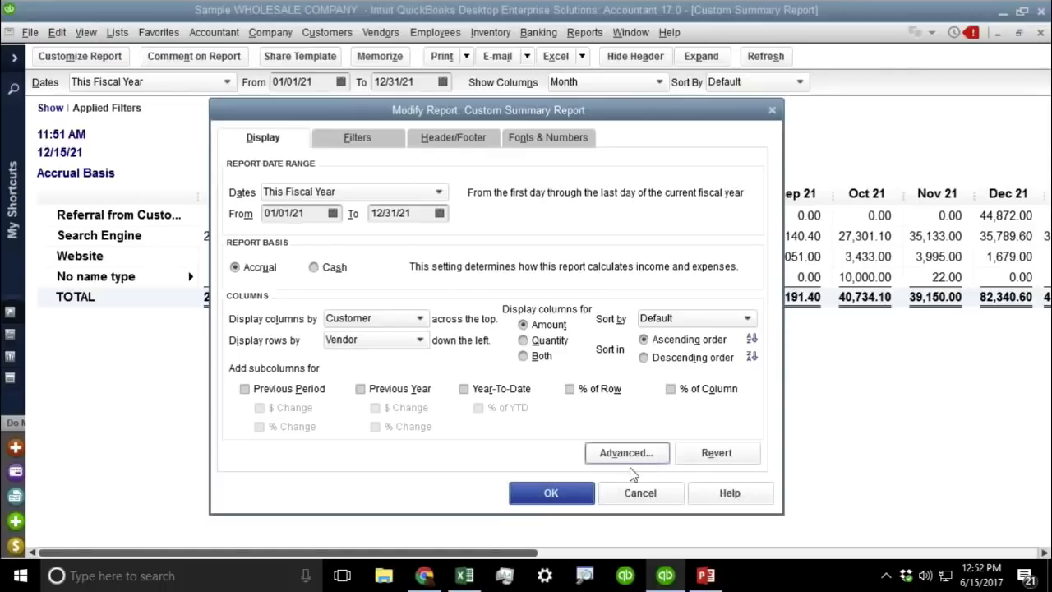
{"action": "left_click", "coordinate": [638, 493]}
Check the Custom Report Important Notes slide in PowerPoint, return to QuickBooks and close the report without memorizing it
{"action": "left_click", "coordinate": [706, 575]}
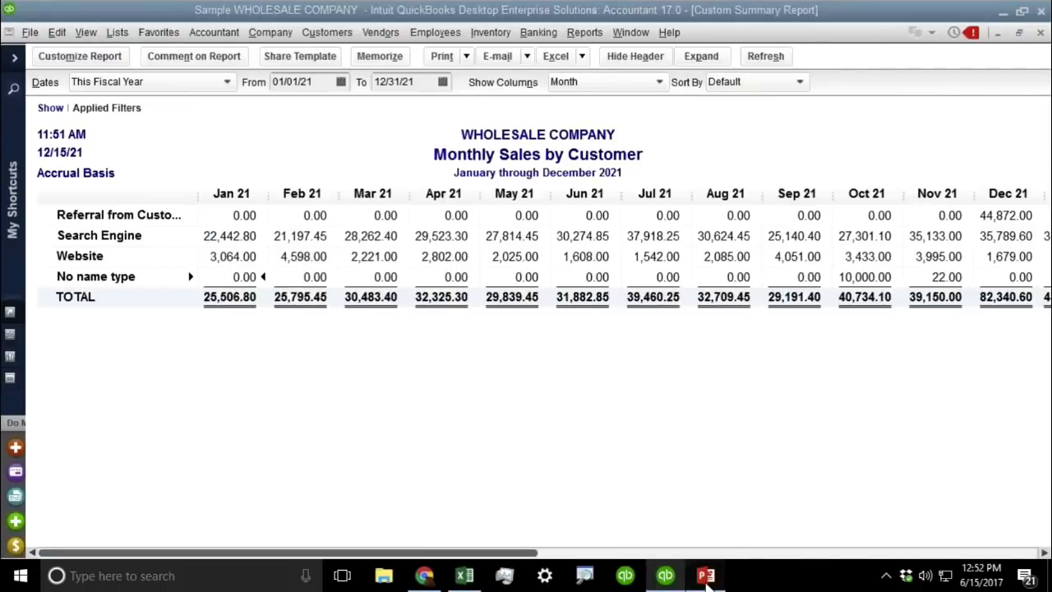
{"action": "left_click", "coordinate": [491, 365]}
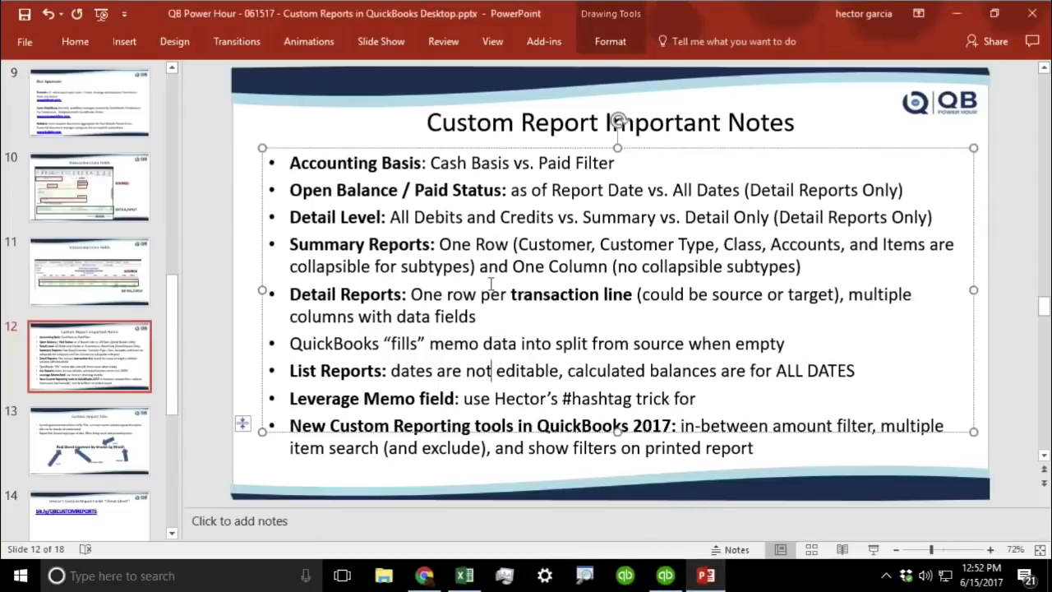
{"action": "left_click", "coordinate": [664, 575]}
{"action": "key", "text": "Escape"}
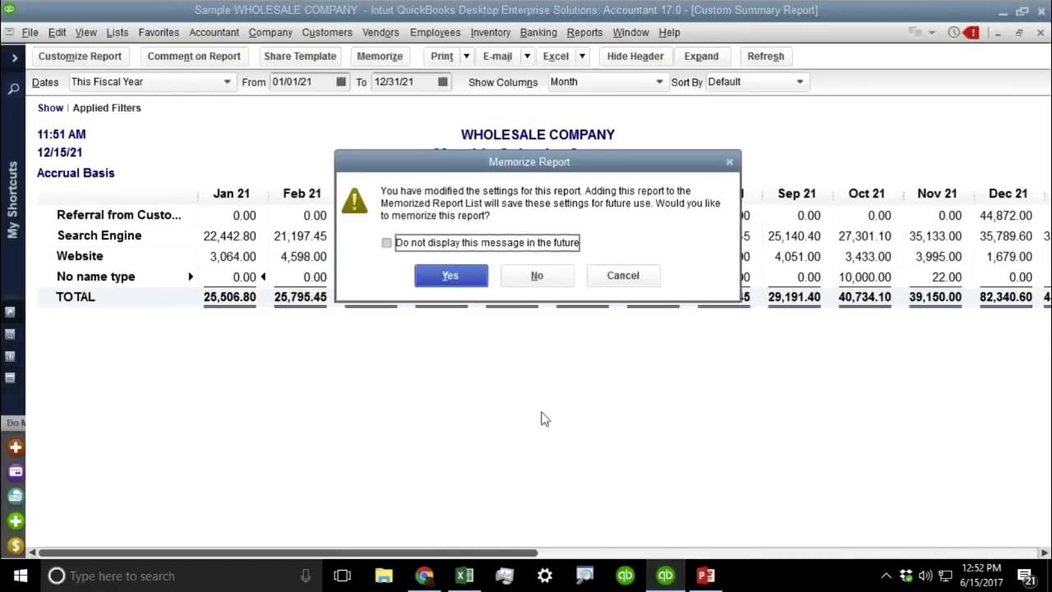
{"action": "left_click", "coordinate": [536, 276]}
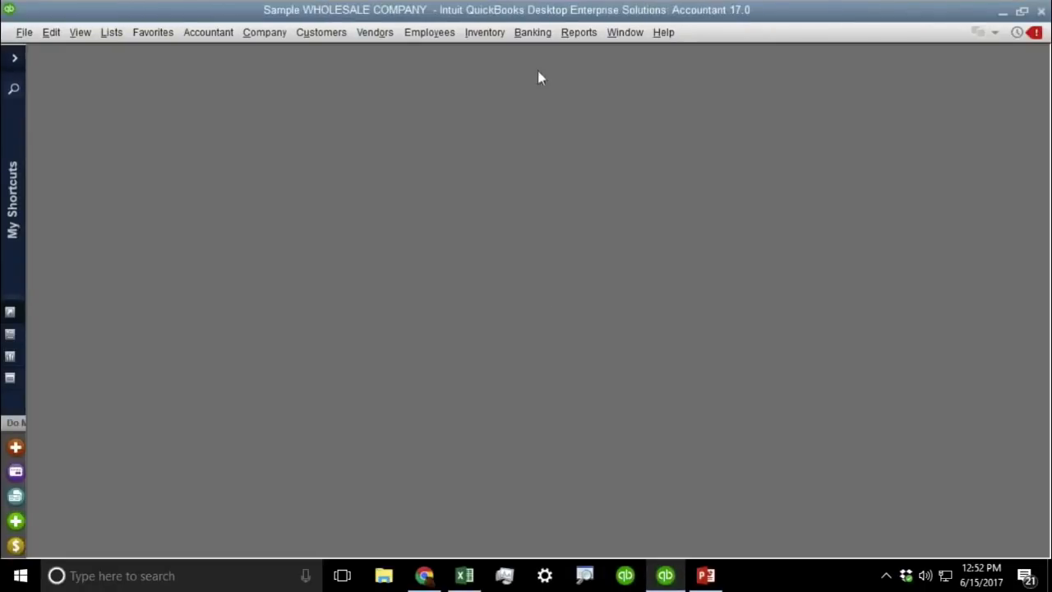
Open the Customer Contact List report from the list reports
{"action": "left_click", "coordinate": [585, 34]}
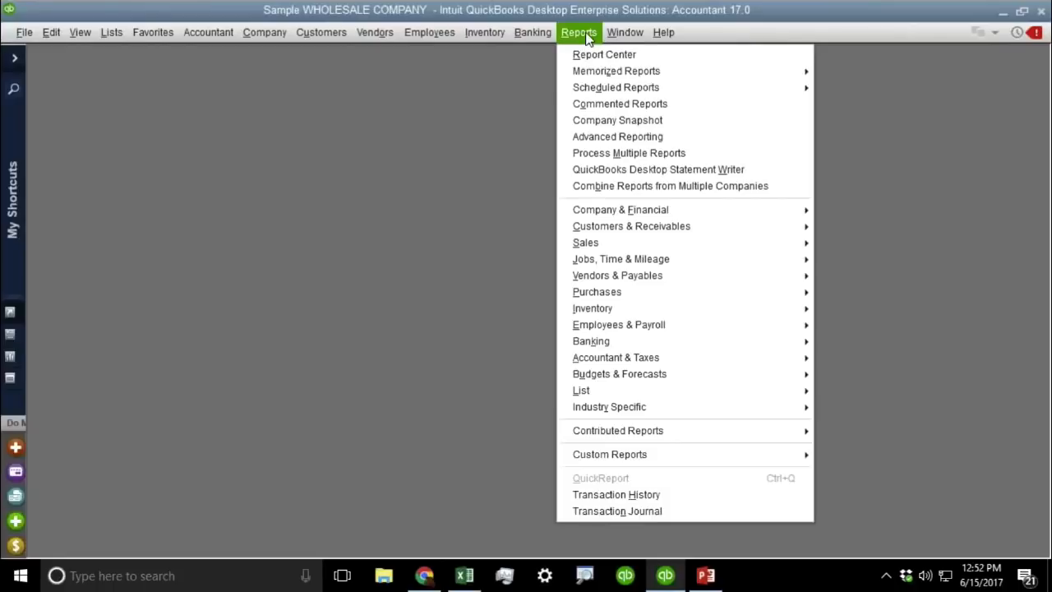
{"action": "left_click", "coordinate": [624, 391]}
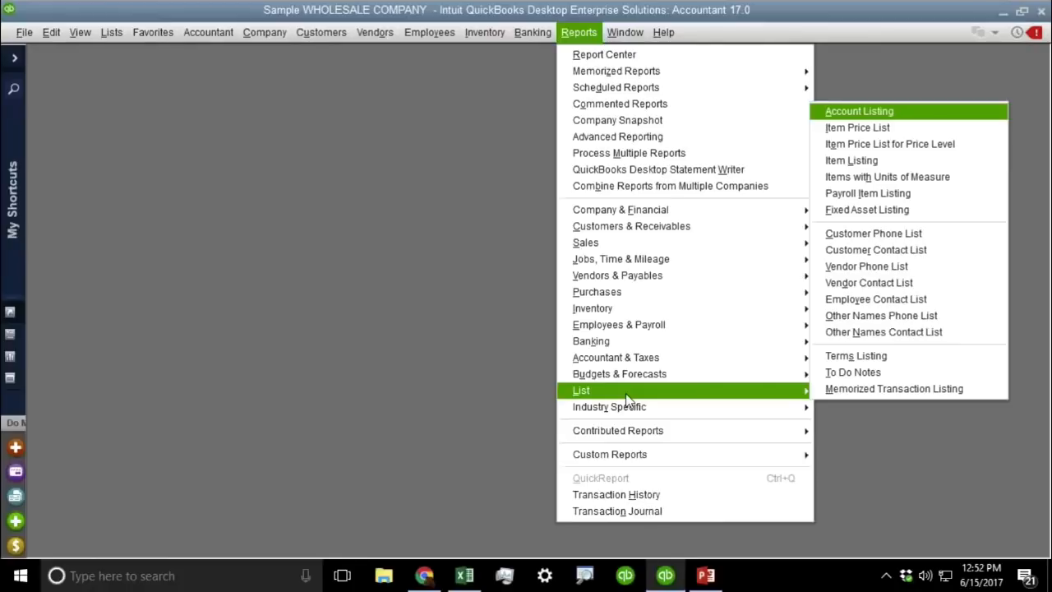
{"action": "left_click", "coordinate": [900, 252]}
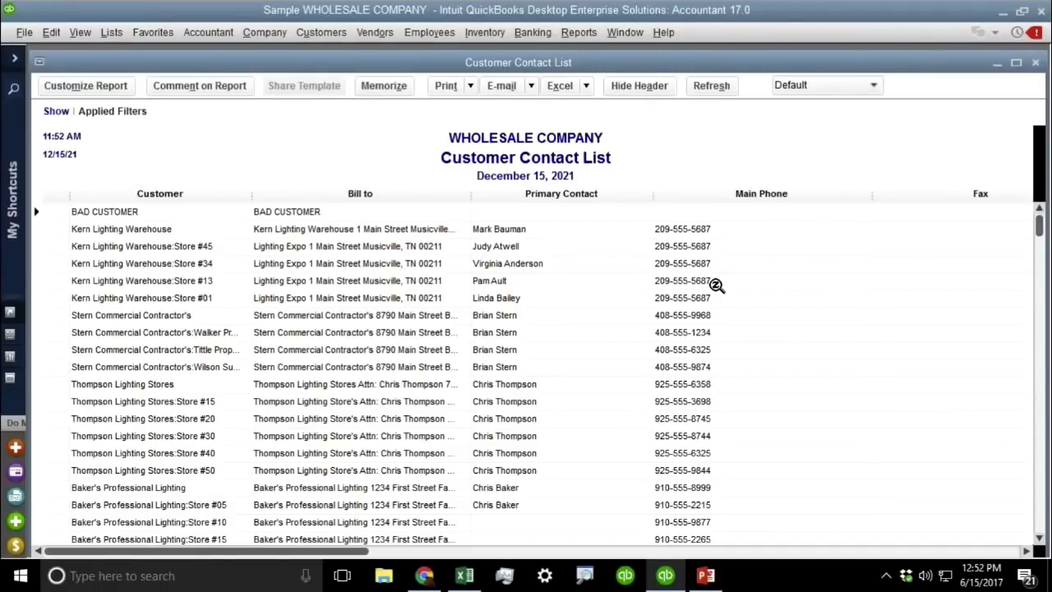
Customize the Customer Contact List so that it shows only the Customer and State columns
{"action": "left_click", "coordinate": [92, 87]}
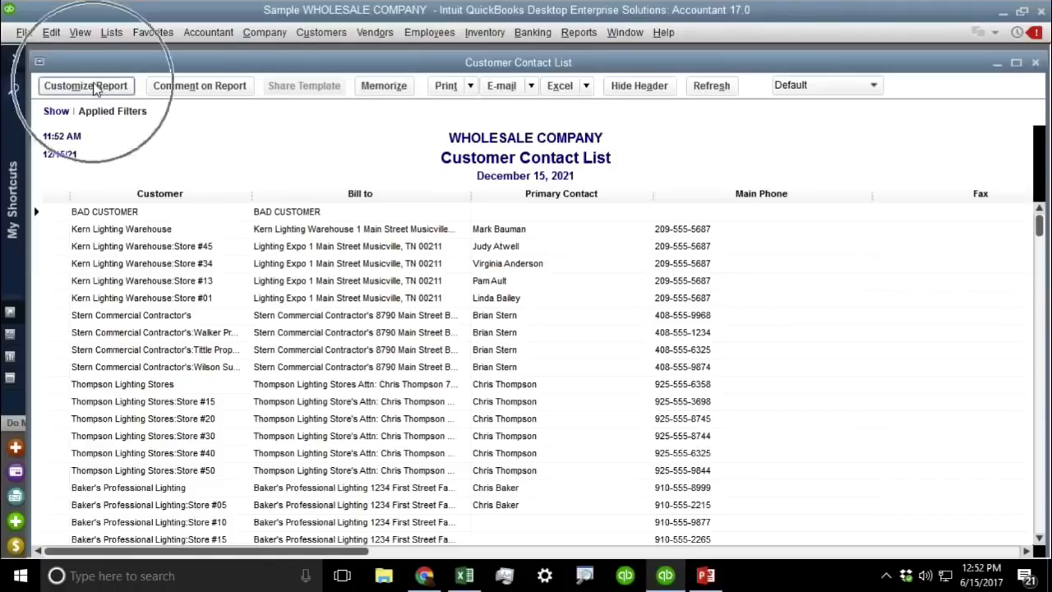
{"action": "left_click", "coordinate": [255, 236]}
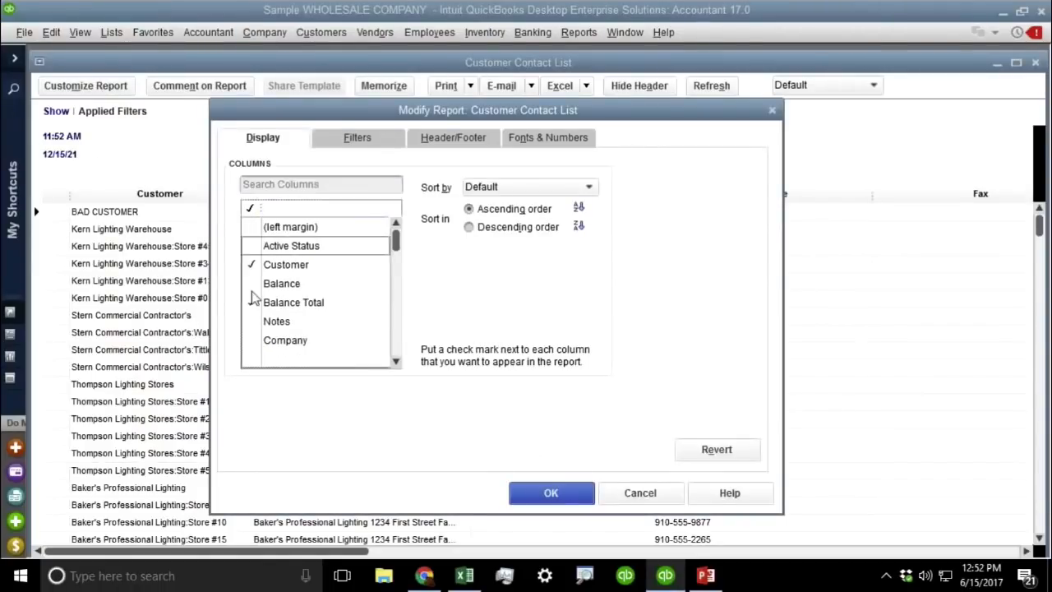
{"action": "scroll", "coordinate": [252, 304], "scroll_direction": "down", "scroll_amount": 10}
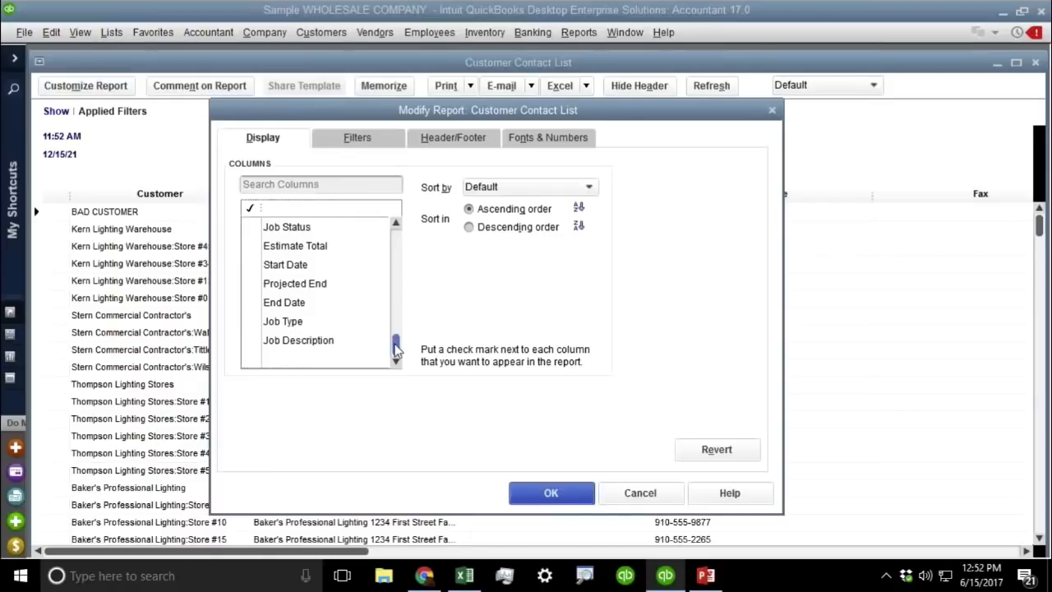
{"action": "left_click_drag", "start_coordinate": [395, 345], "coordinate": [401, 228]}
{"action": "left_click", "coordinate": [287, 264]}
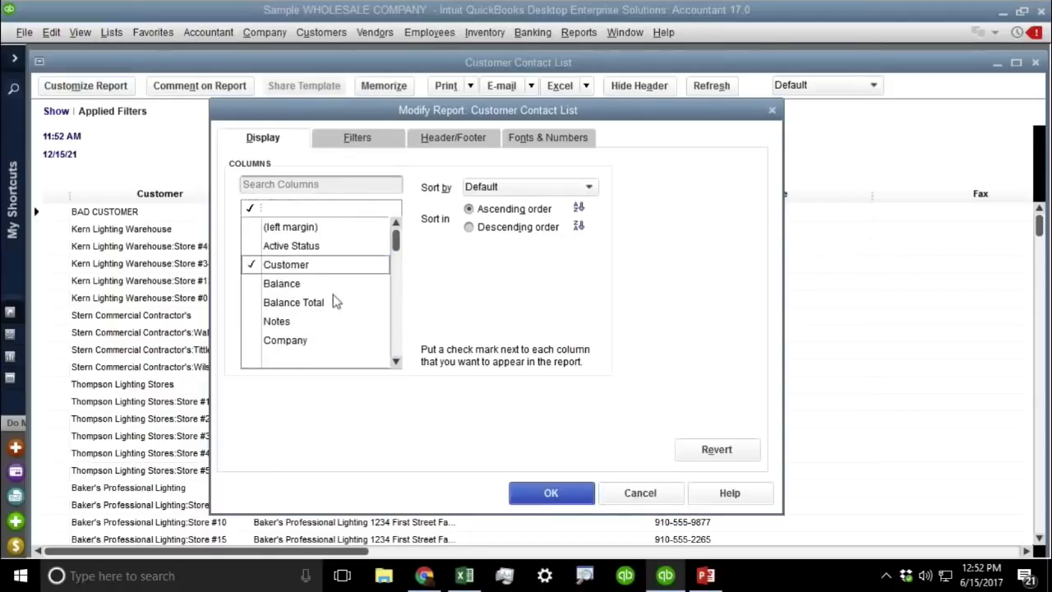
{"action": "left_click", "coordinate": [289, 186]}
{"action": "type", "text": "state"}
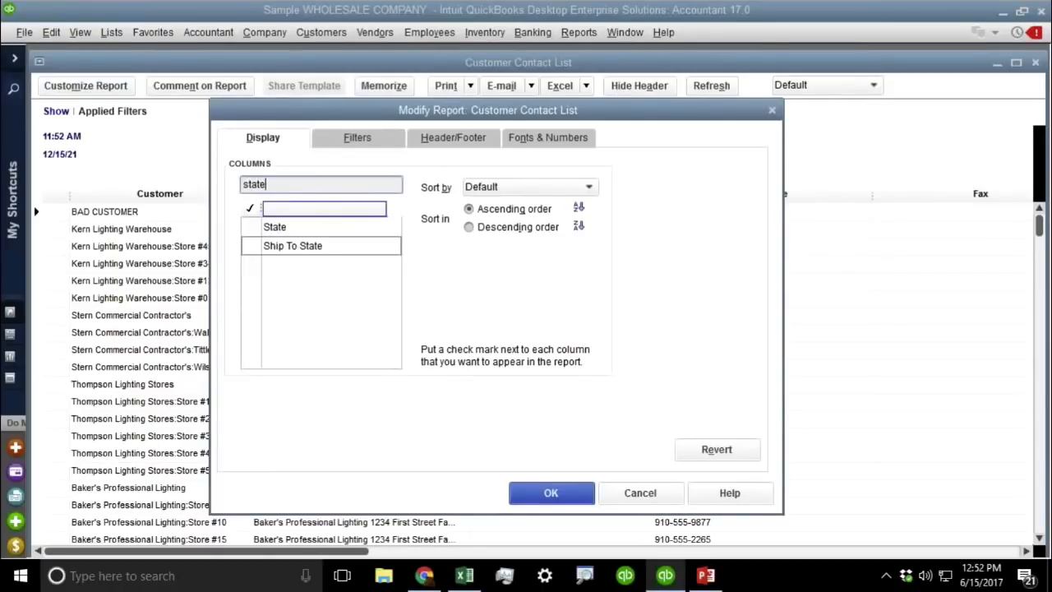
{"action": "left_click", "coordinate": [286, 227]}
{"action": "left_click", "coordinate": [547, 492]}
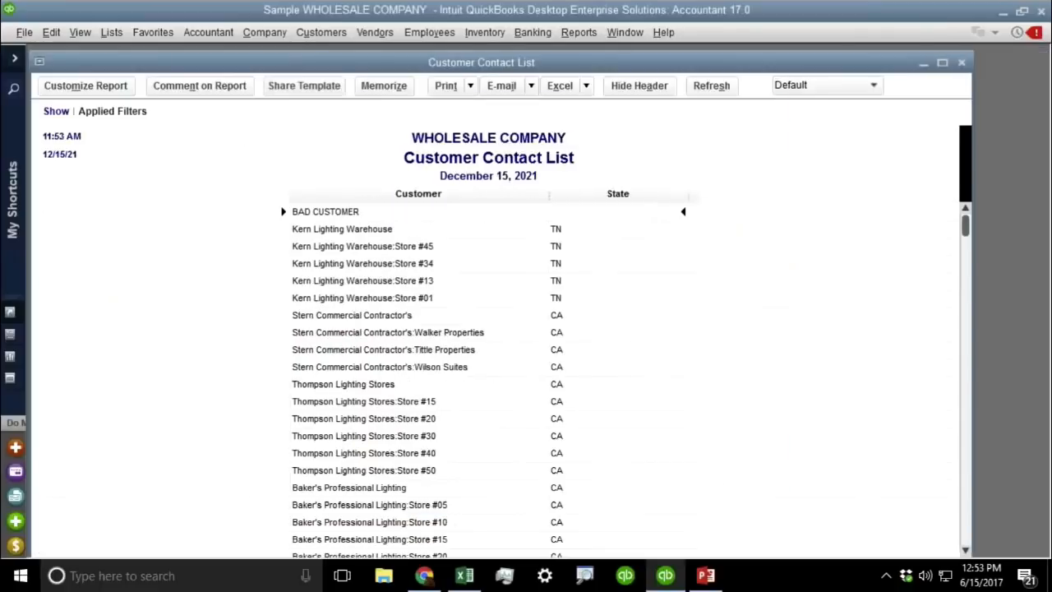
Add the Balance column to the Customer Contact List and look through the customers' balances and states
{"action": "scroll", "coordinate": [490, 413], "scroll_direction": "down", "scroll_amount": 20}
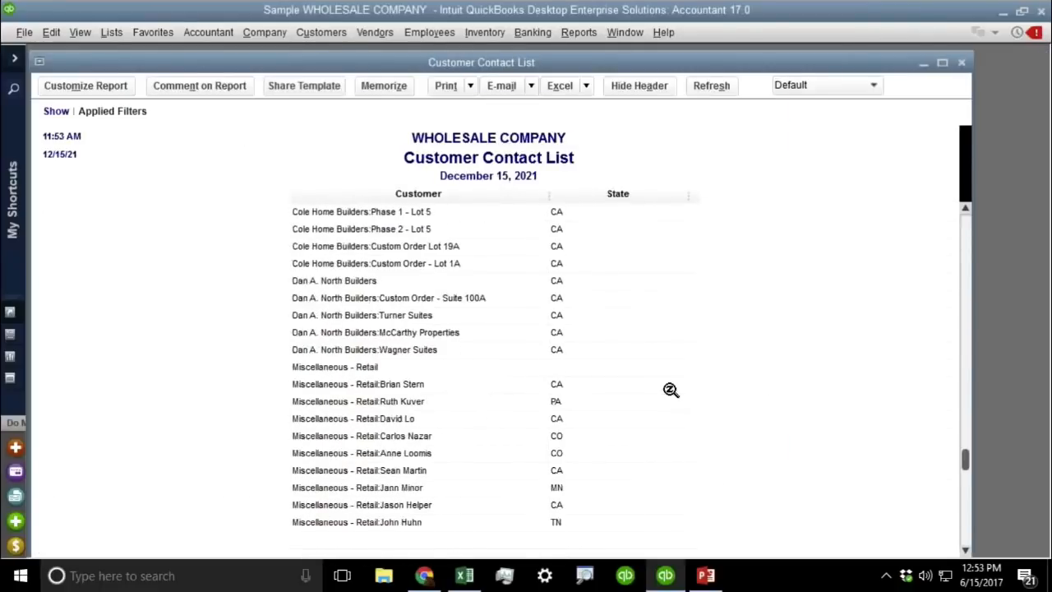
{"action": "scroll", "coordinate": [666, 346], "scroll_direction": "up", "scroll_amount": 20}
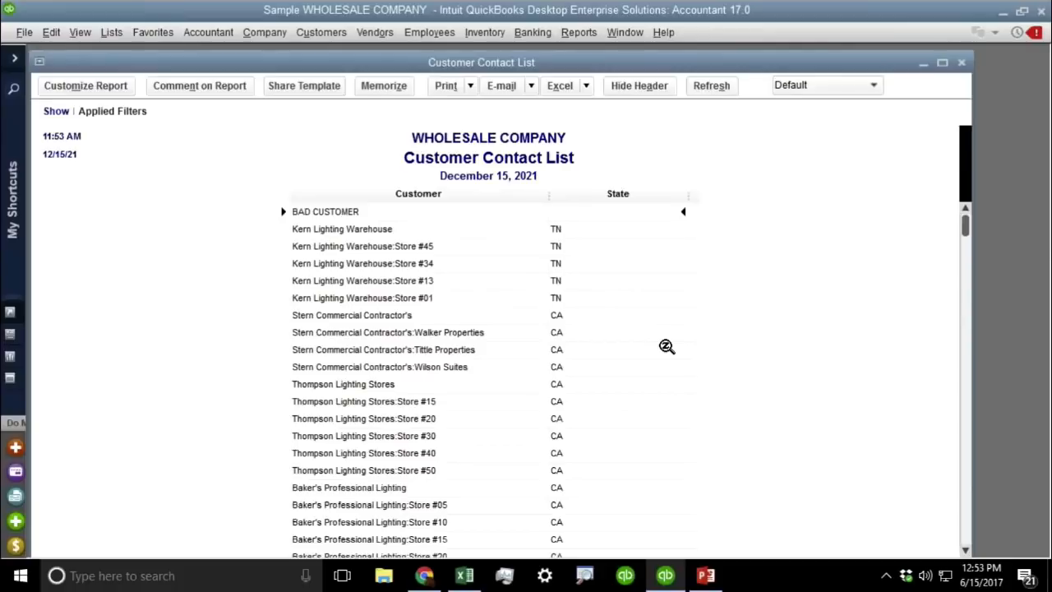
{"action": "left_click", "coordinate": [71, 89]}
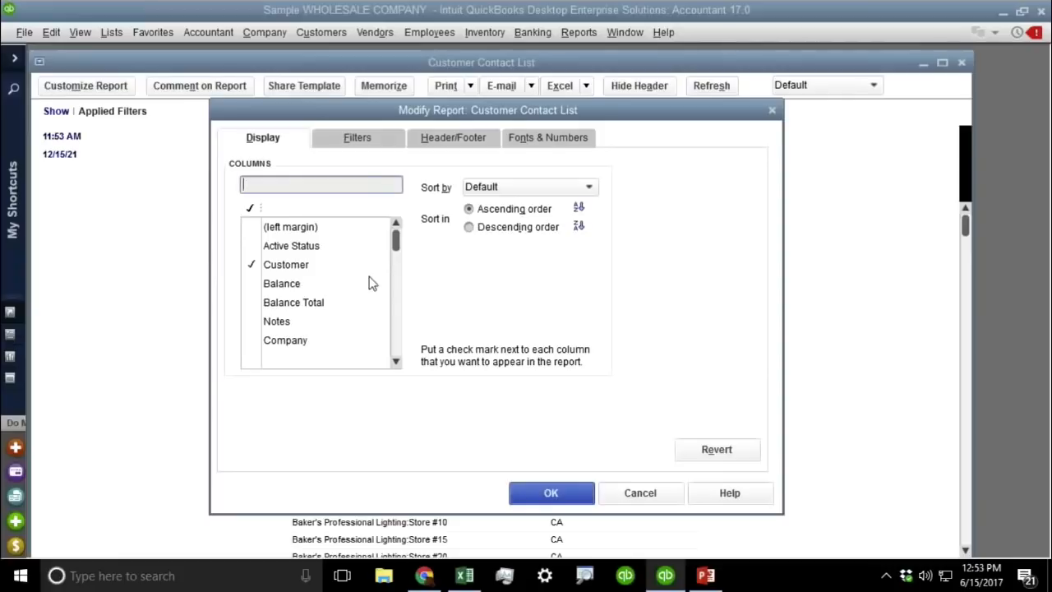
{"action": "left_click", "coordinate": [289, 288]}
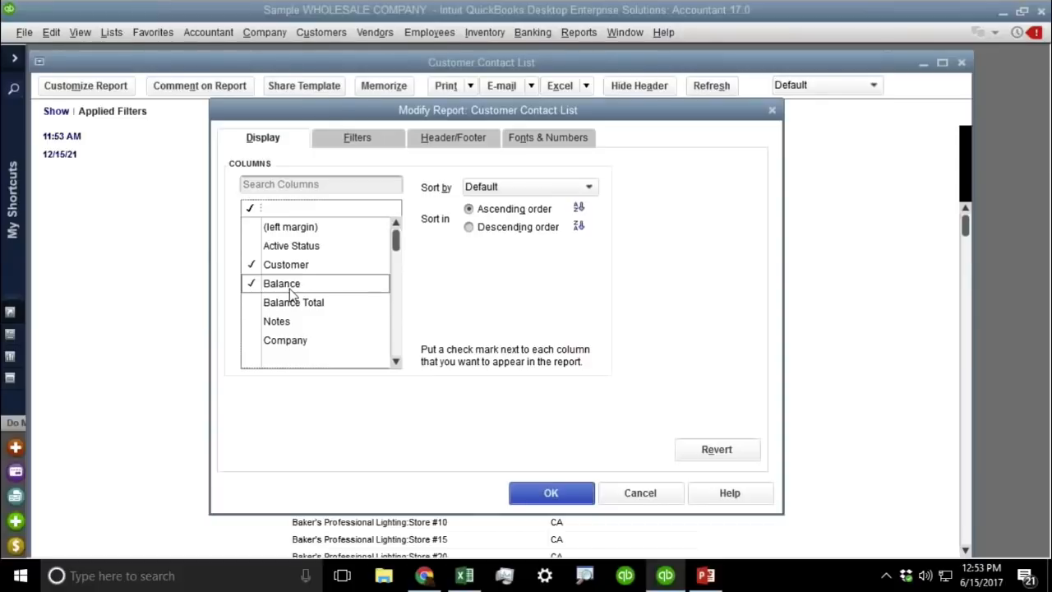
{"action": "left_click", "coordinate": [526, 500]}
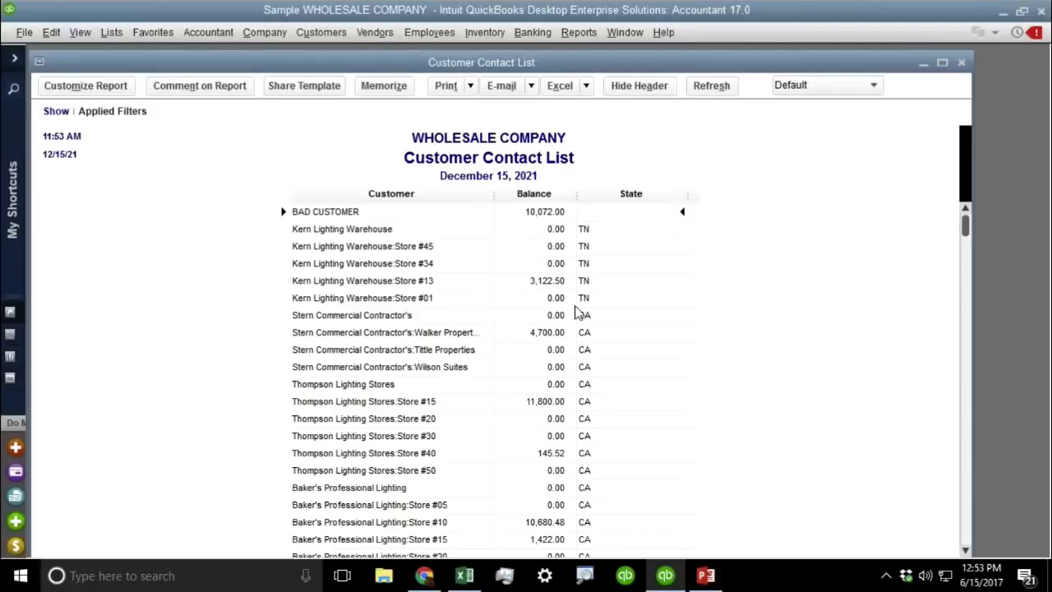
{"action": "scroll", "coordinate": [575, 312], "scroll_direction": "down", "scroll_amount": 15}
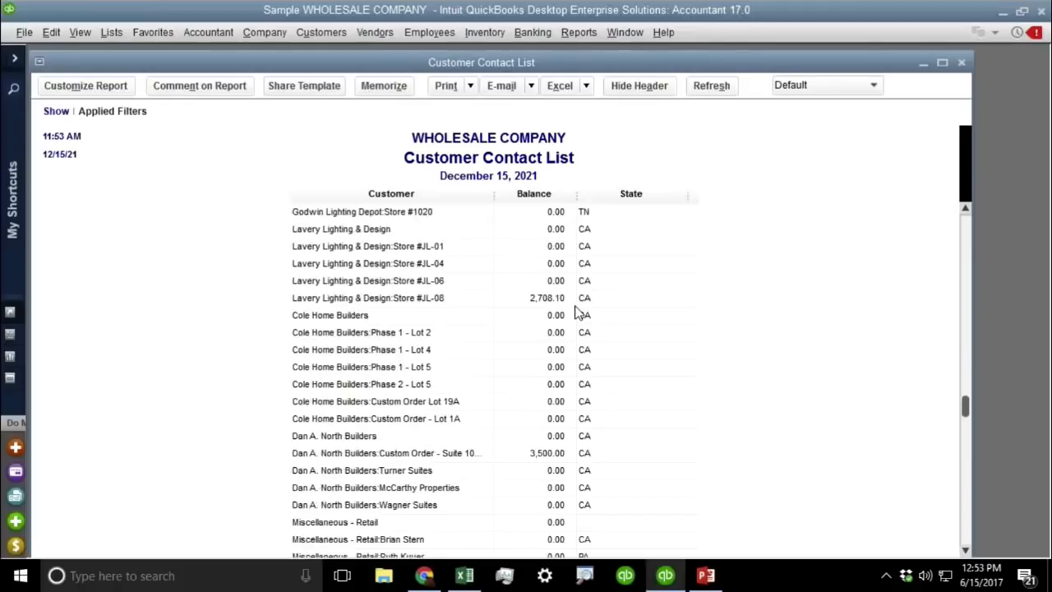
{"action": "scroll", "coordinate": [575, 312], "scroll_direction": "up", "scroll_amount": 15}
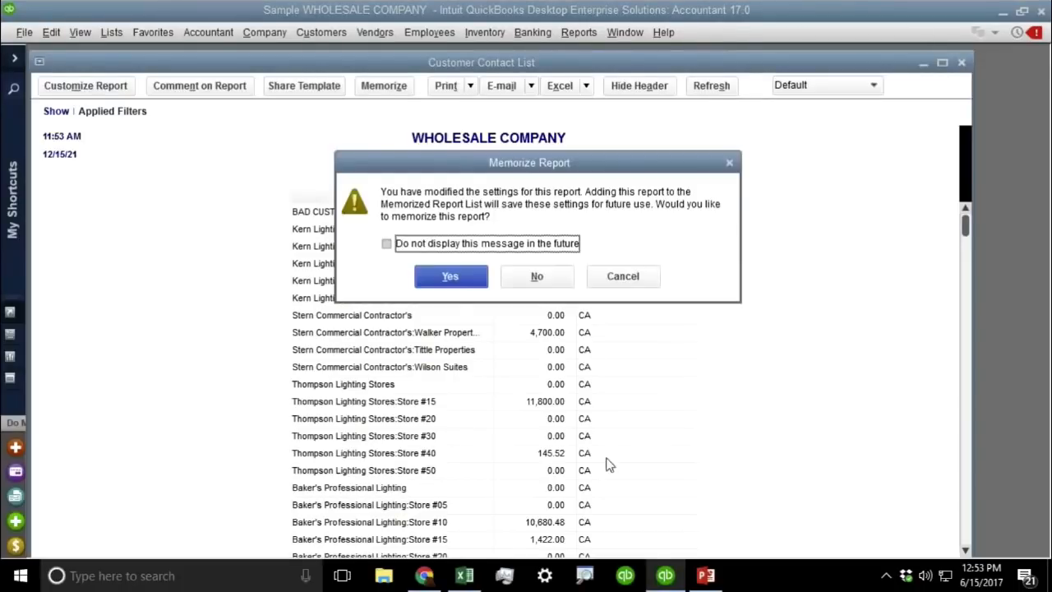
Review the list report and memo field notes in the PowerPoint slides, then return to QuickBooks and close the Customer Contact List without memorizing it
{"action": "left_click", "coordinate": [705, 575]}
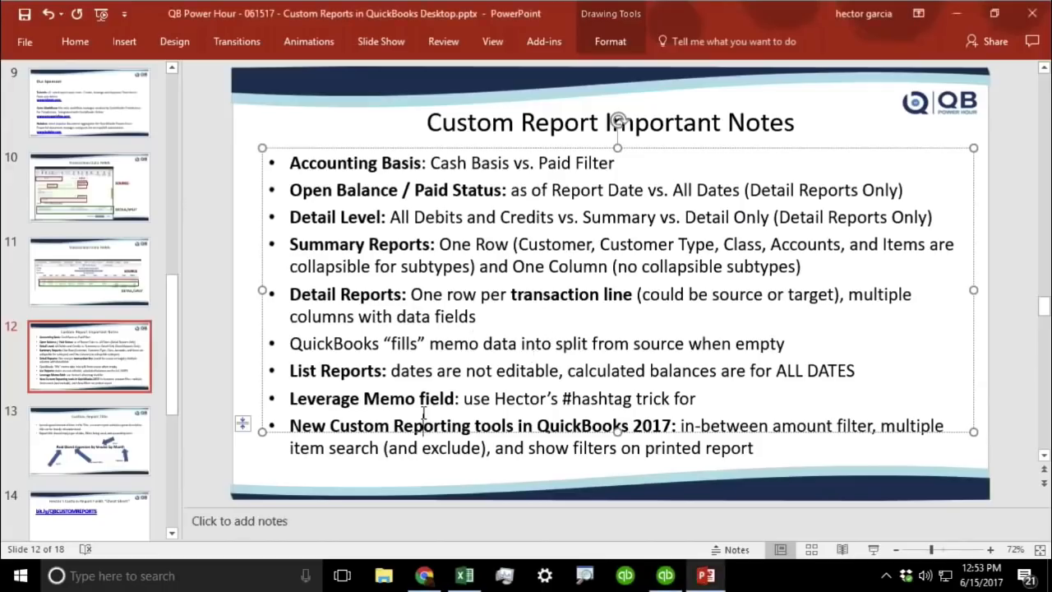
{"action": "left_click", "coordinate": [243, 347]}
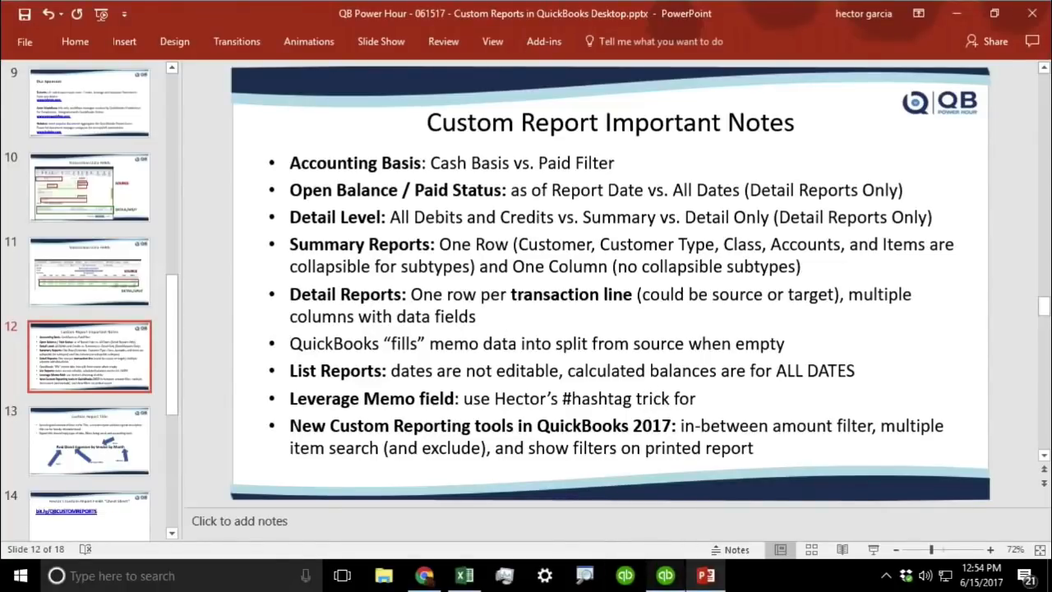
{"action": "left_click", "coordinate": [666, 575]}
{"action": "left_click", "coordinate": [559, 277]}
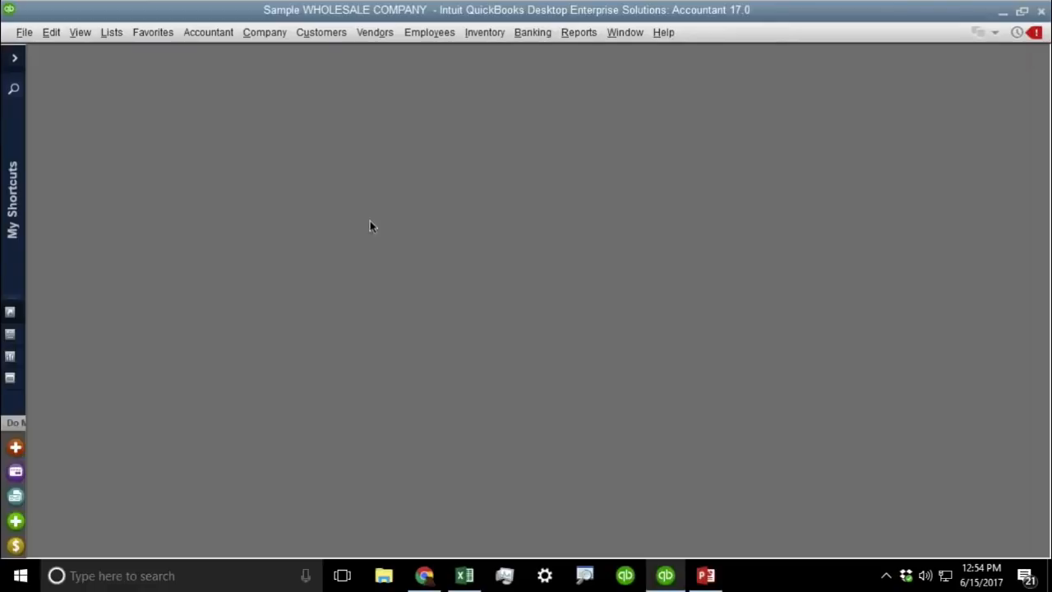
Open Write Checks in a maximized window and go back through earlier transactions to the $200.00 Jeff's Janitorial check dated 12/31/21
{"action": "key", "text": "ctrl+w"}
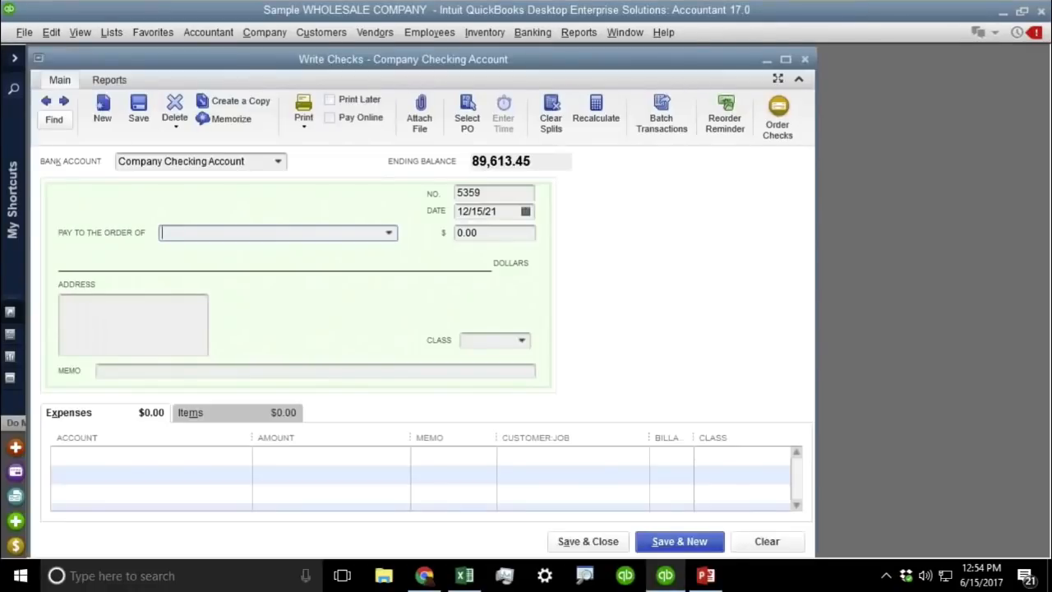
{"action": "double_click", "coordinate": [270, 60]}
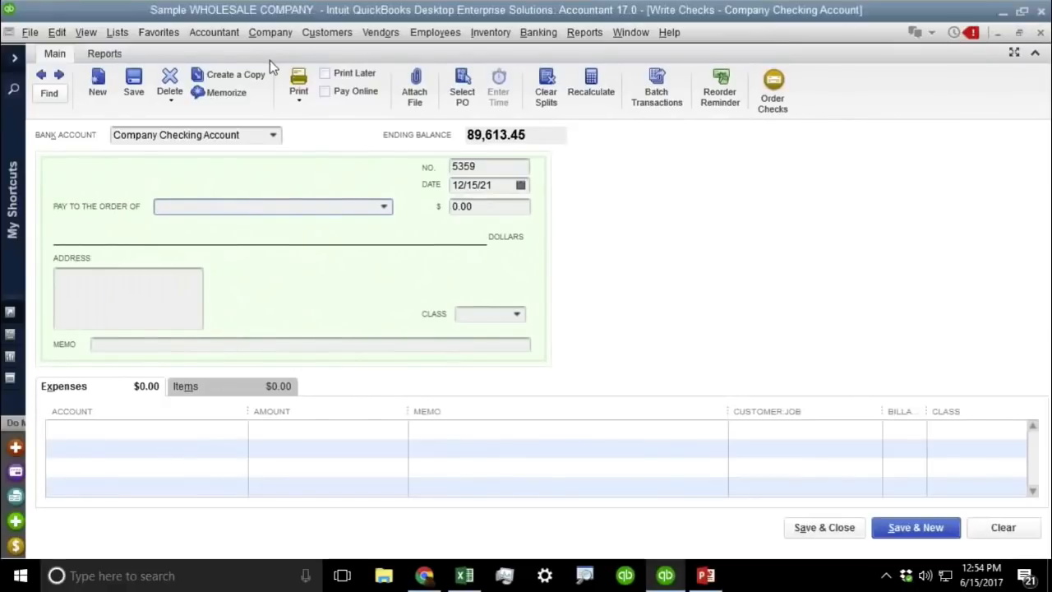
{"action": "left_click", "coordinate": [41, 74]}
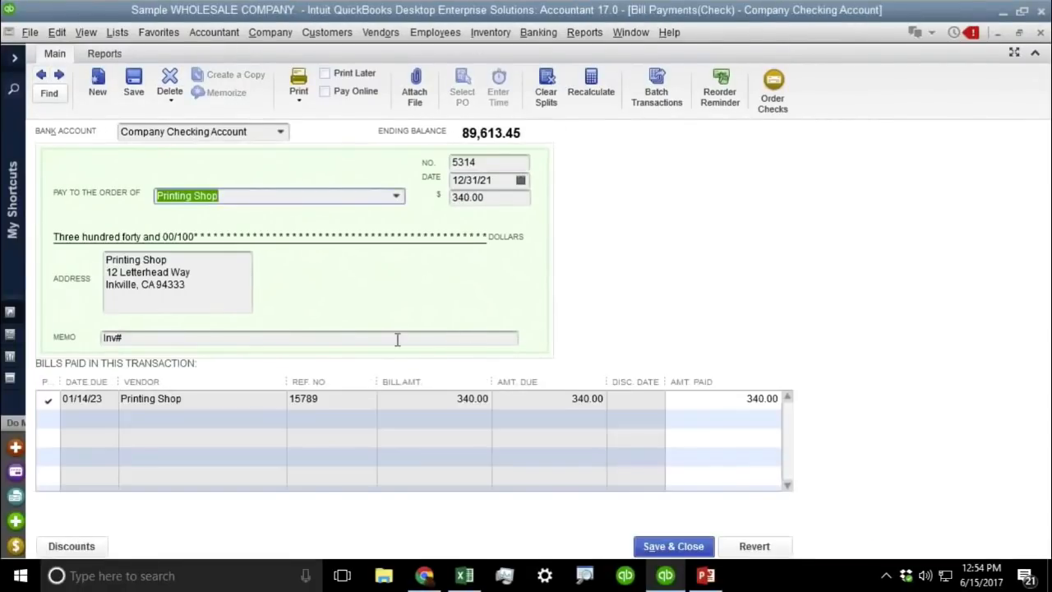
{"action": "left_click", "coordinate": [41, 75]}
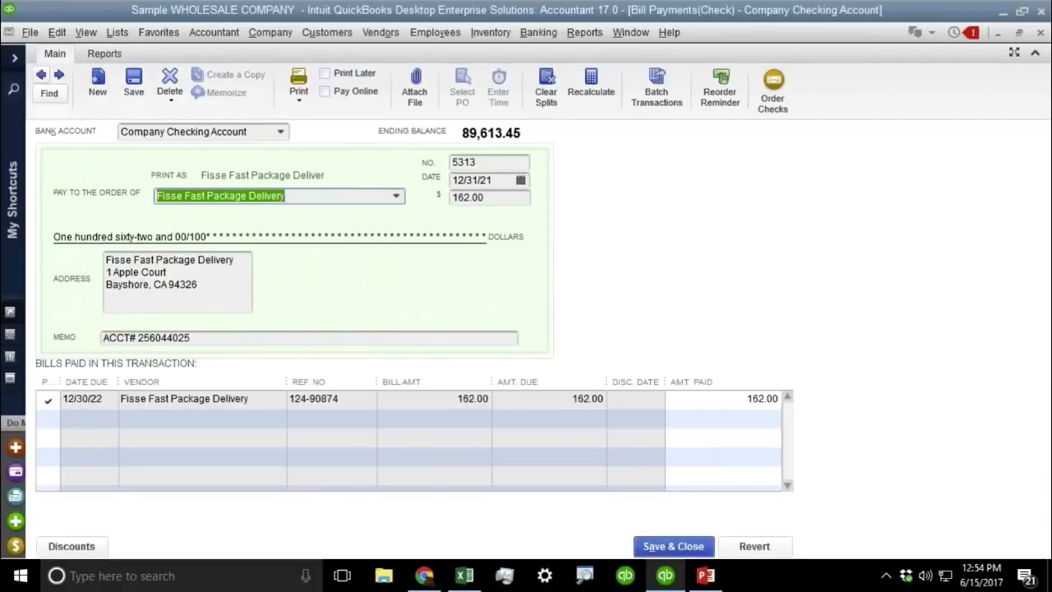
{"action": "left_click", "coordinate": [41, 75]}
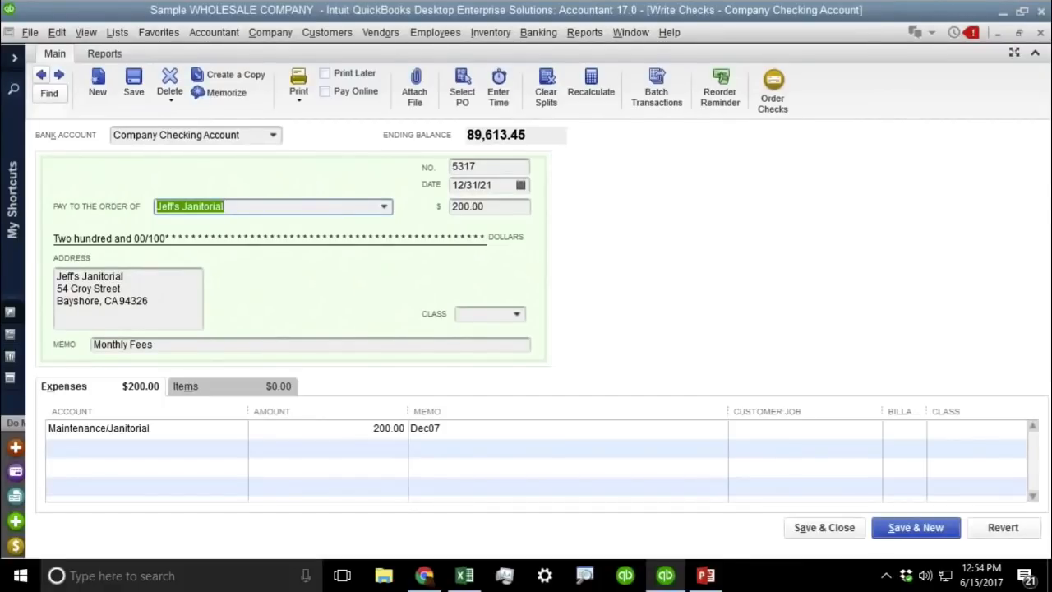
Append "#review" to the check's Monthly Fees memo, then save and close the check, recording the changes
{"action": "left_click", "coordinate": [195, 347]}
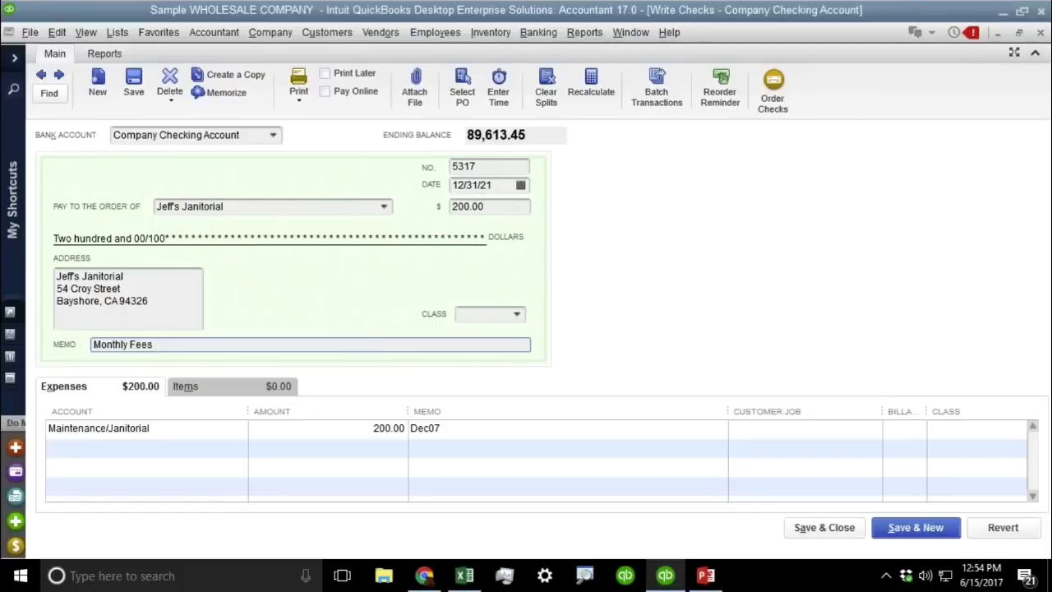
{"action": "type", "text": "#review"}
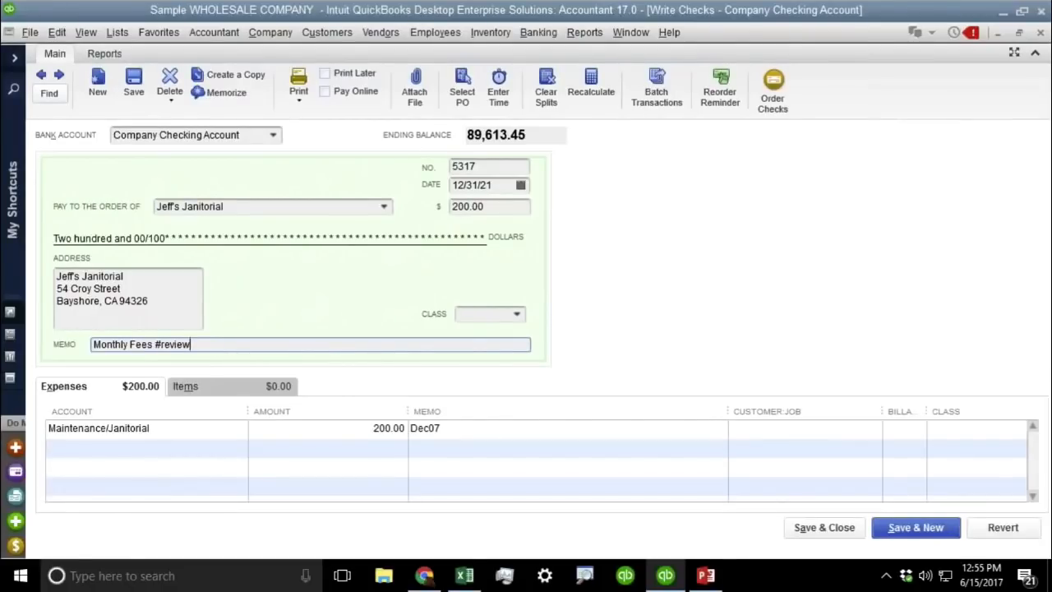
{"action": "left_click", "coordinate": [829, 528]}
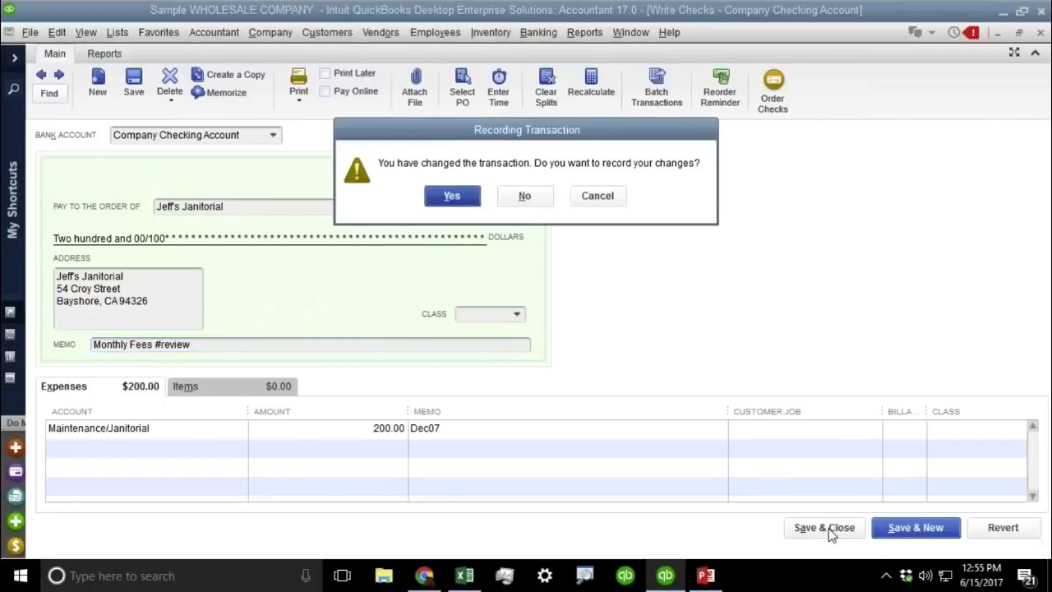
{"action": "left_click", "coordinate": [452, 195]}
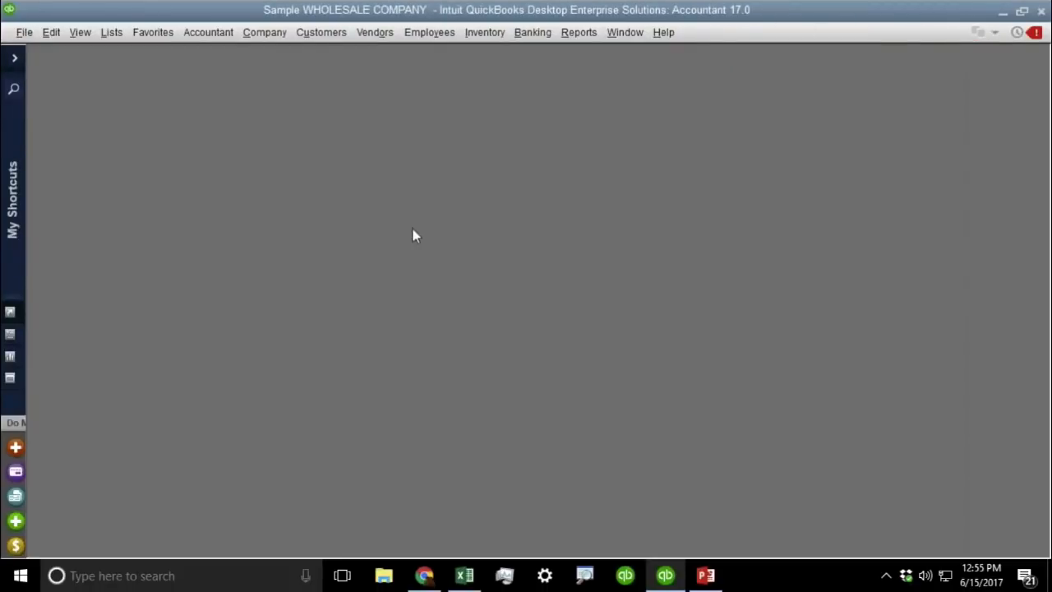
Open the paid $900.00 Walker Properties invoice dated 12/15/21 and enter "#review" as its memo
{"action": "key", "text": "ctrl+i"}
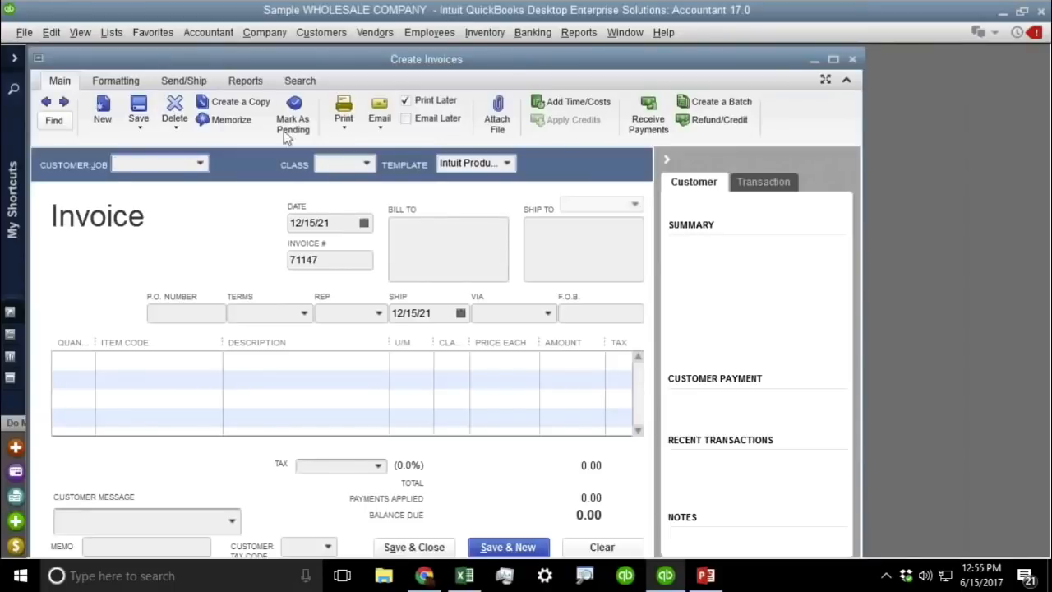
{"action": "left_click", "coordinate": [46, 101]}
{"action": "left_click", "coordinate": [46, 101]}
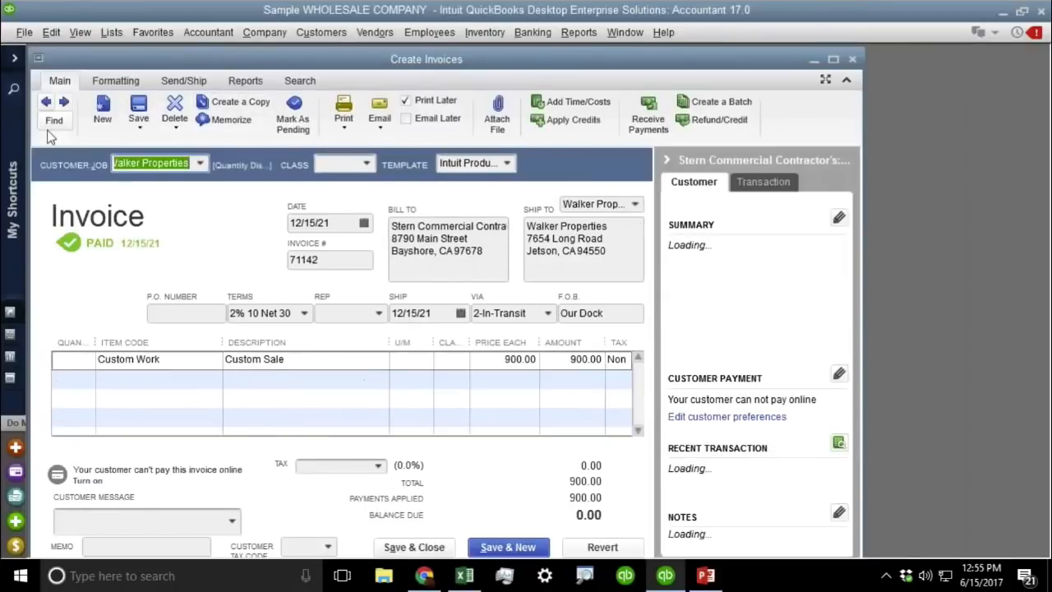
{"action": "left_click", "coordinate": [132, 542]}
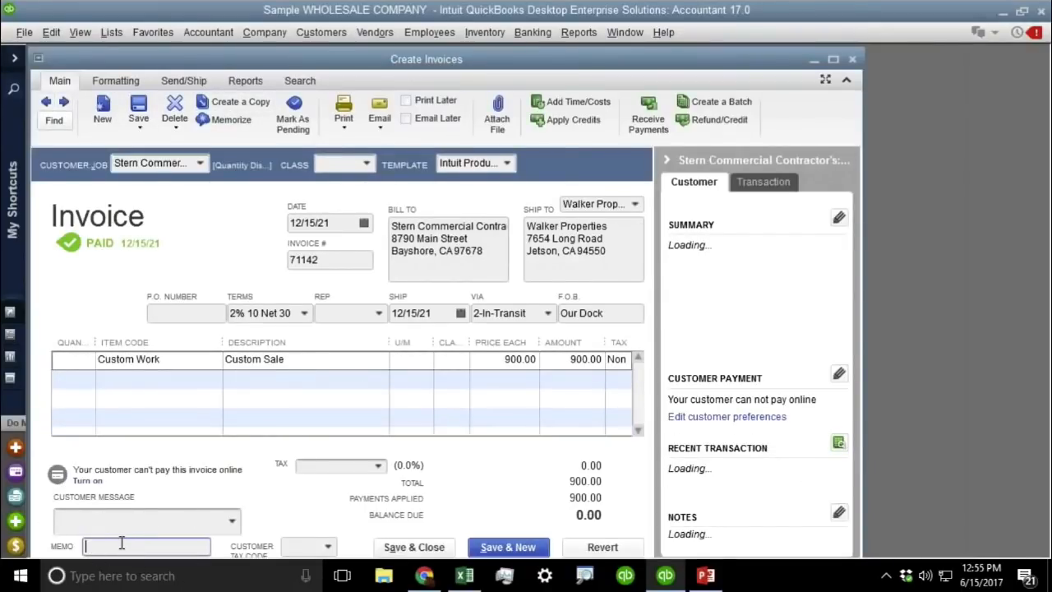
{"action": "type", "text": "#review"}
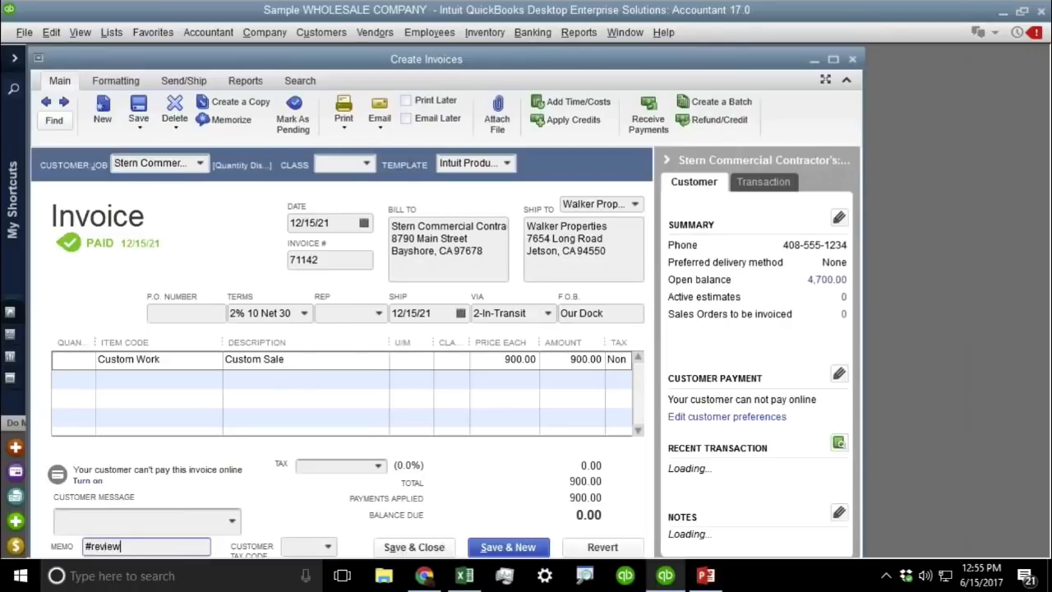
Set the invoice's tax to MIAMI SALES TAX, then save and close the invoice, recording the changes
{"action": "left_click", "coordinate": [414, 546]}
{"action": "left_click", "coordinate": [462, 200]}
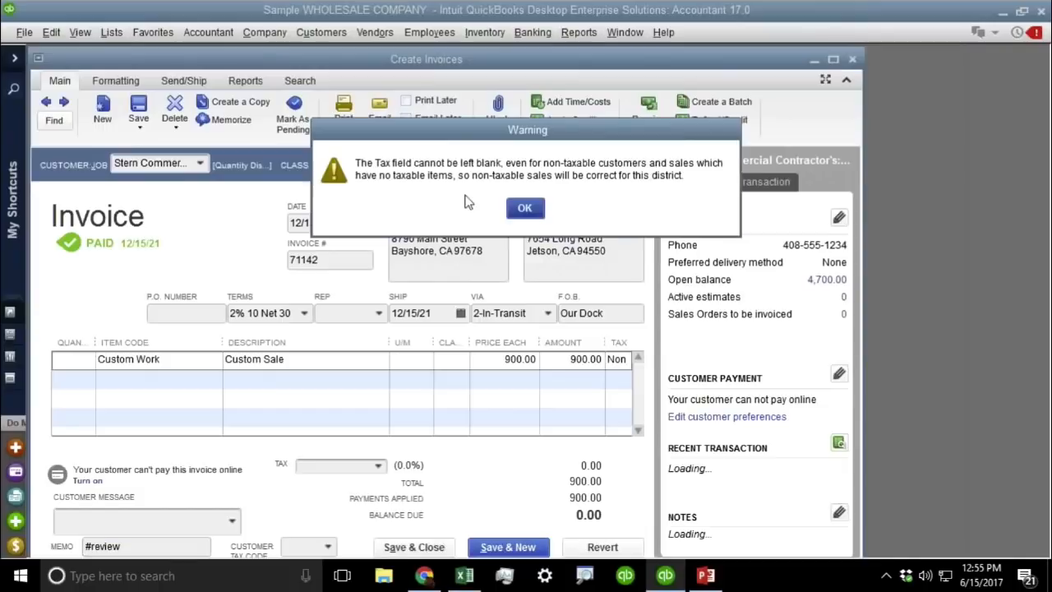
{"action": "left_click", "coordinate": [538, 215]}
{"action": "left_click", "coordinate": [379, 466]}
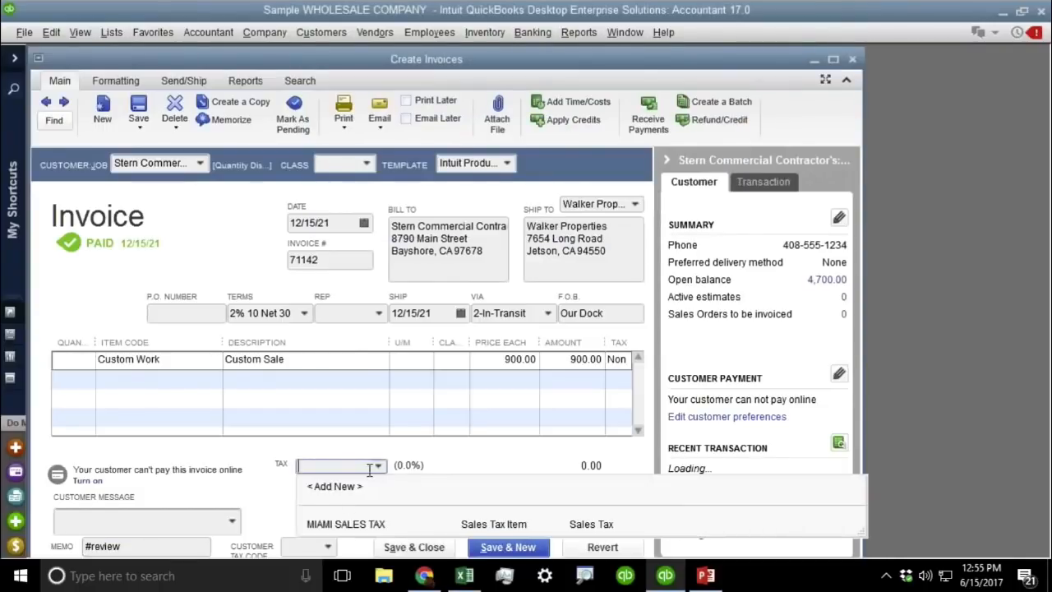
{"action": "left_click", "coordinate": [340, 526]}
{"action": "left_click", "coordinate": [415, 546]}
{"action": "left_click", "coordinate": [451, 217]}
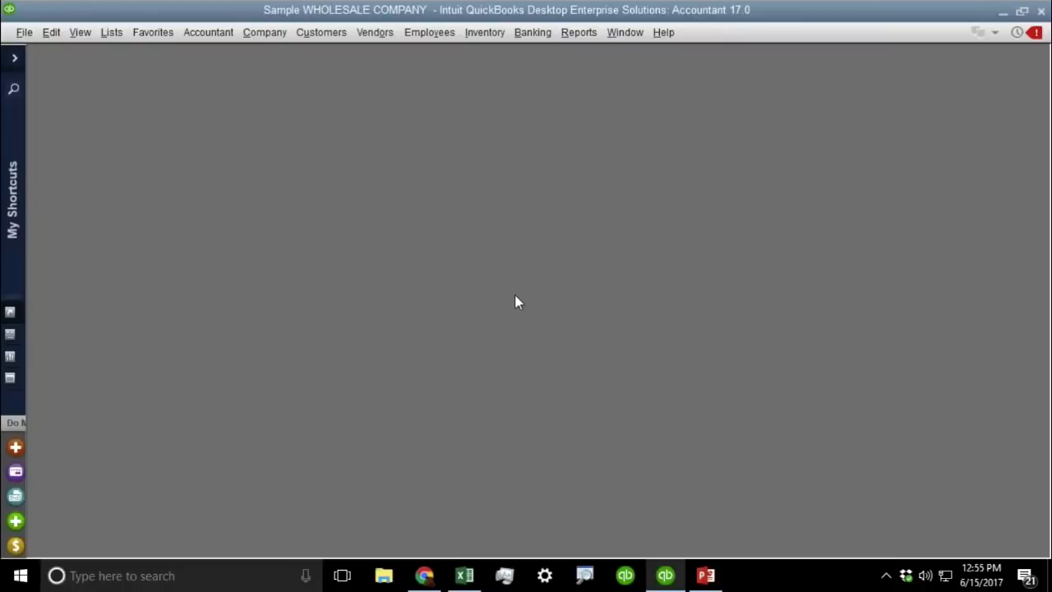
Open the Find tool and switch it to the advanced search
{"action": "key", "text": "ctrl+f"}
{"action": "left_click", "coordinate": [504, 280]}
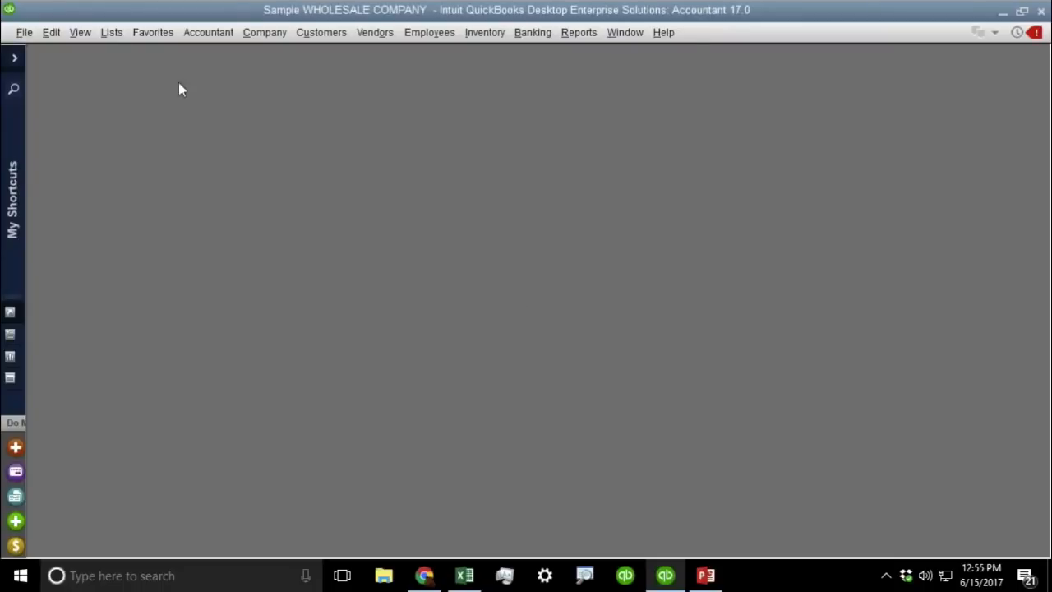
{"action": "left_click", "coordinate": [51, 35]}
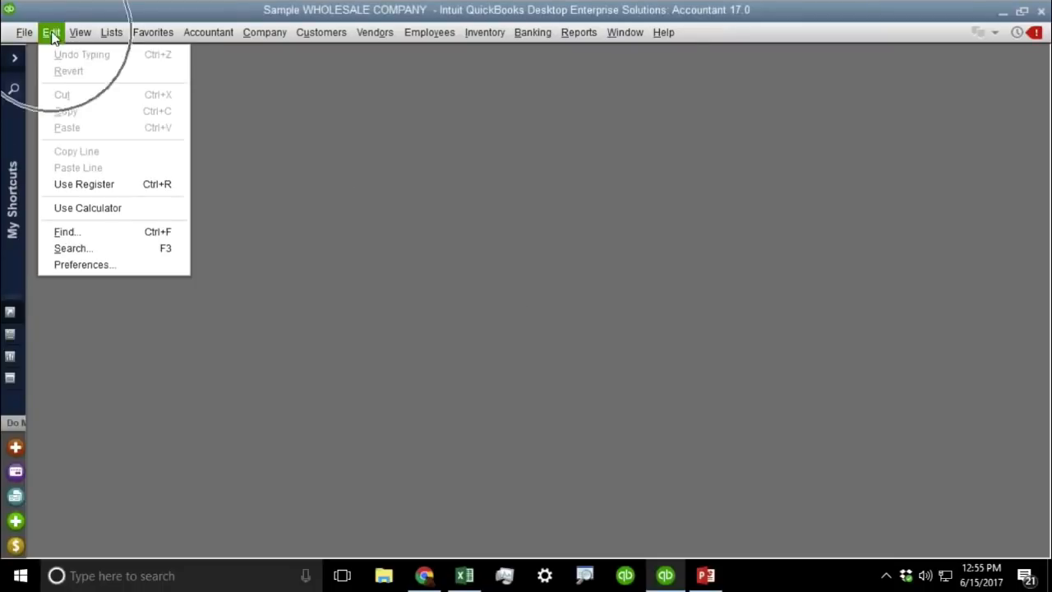
{"action": "left_click", "coordinate": [103, 233]}
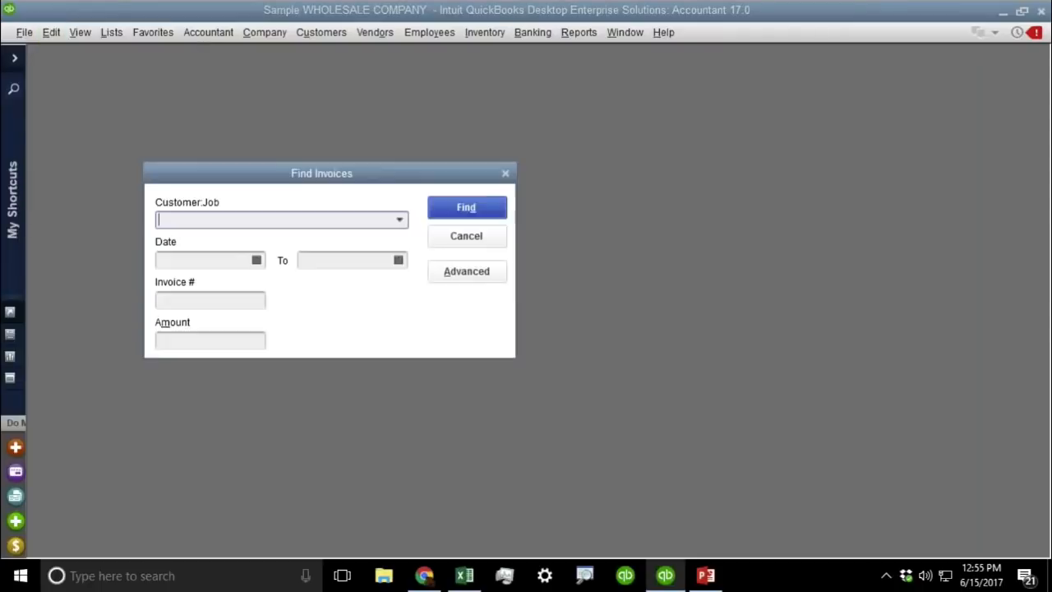
{"action": "left_click", "coordinate": [487, 281]}
Filter the search by Memo with the value "#review" and find the matching transactions
{"action": "left_click", "coordinate": [143, 232]}
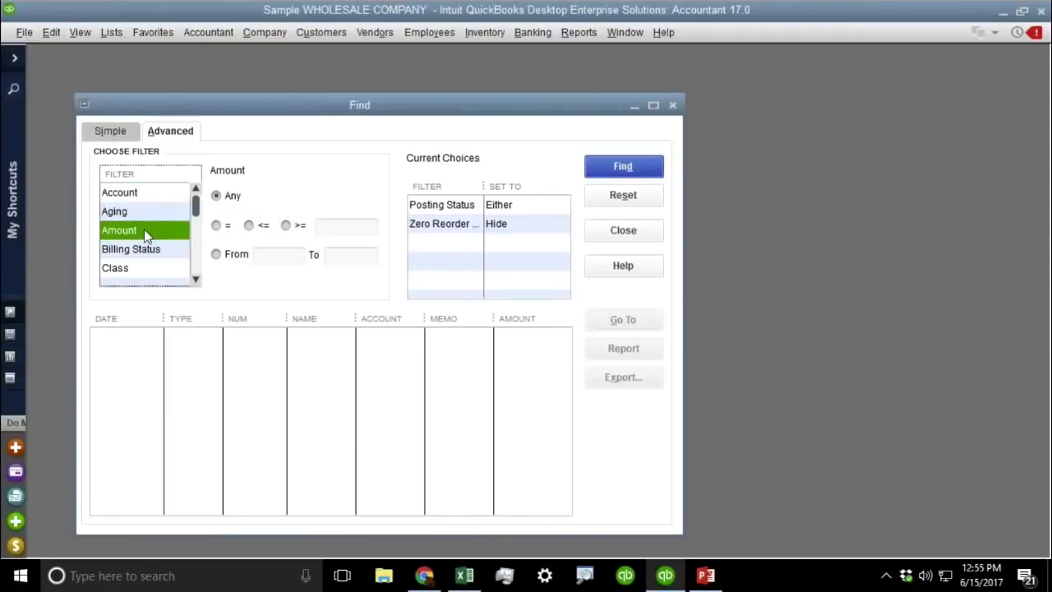
{"action": "scroll", "coordinate": [143, 233], "scroll_direction": "down", "scroll_amount": 4}
{"action": "left_click", "coordinate": [141, 230]}
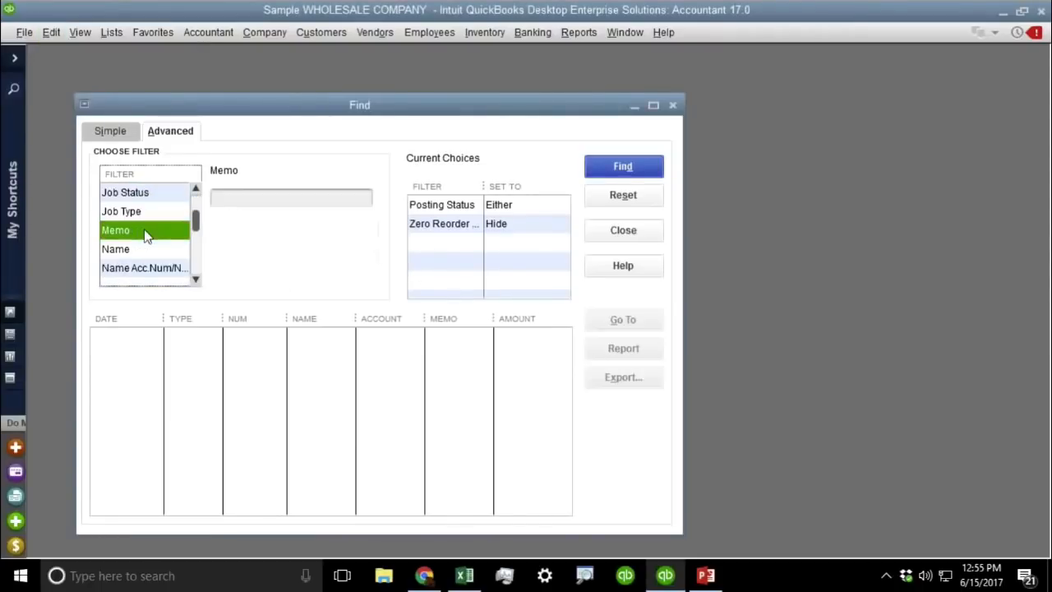
{"action": "left_click", "coordinate": [296, 198]}
{"action": "type", "text": "#review"}
{"action": "left_click", "coordinate": [623, 168]}
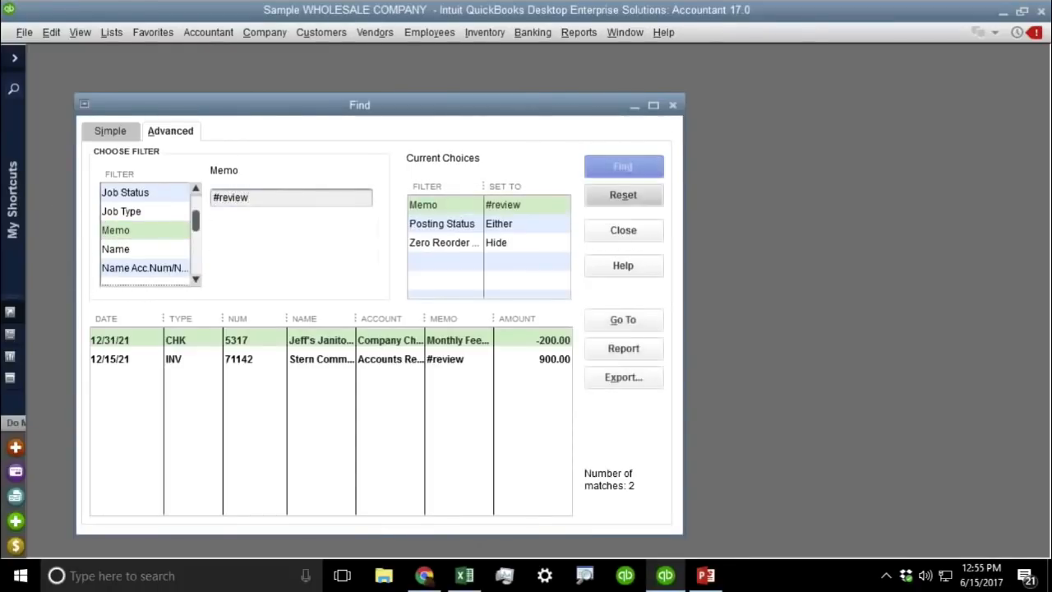
Generate a report from the Find results, maximize it, and set its report title to "#review Report"
{"action": "left_click", "coordinate": [639, 356]}
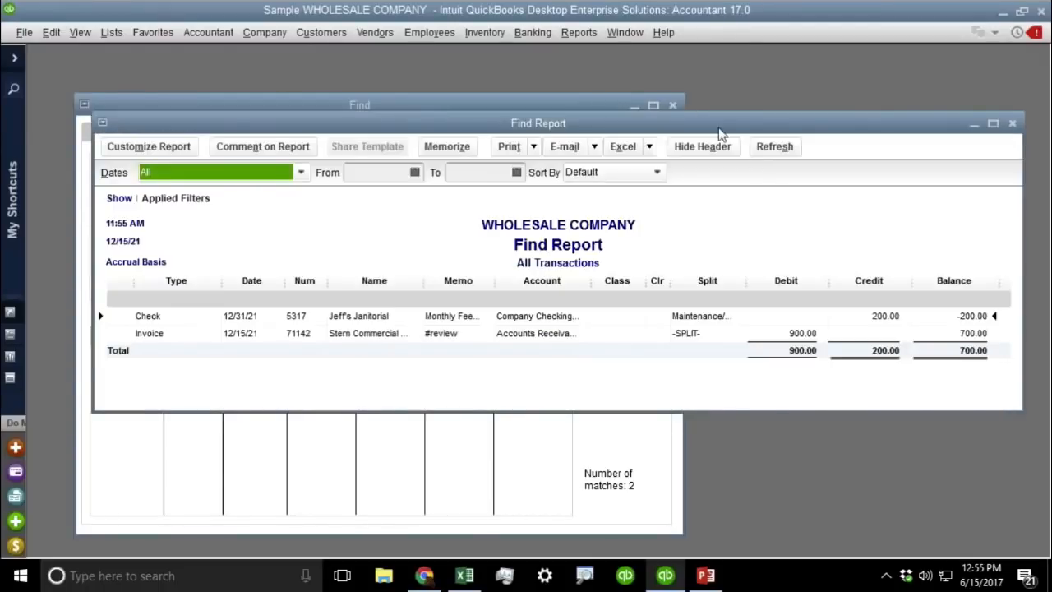
{"action": "double_click", "coordinate": [722, 124]}
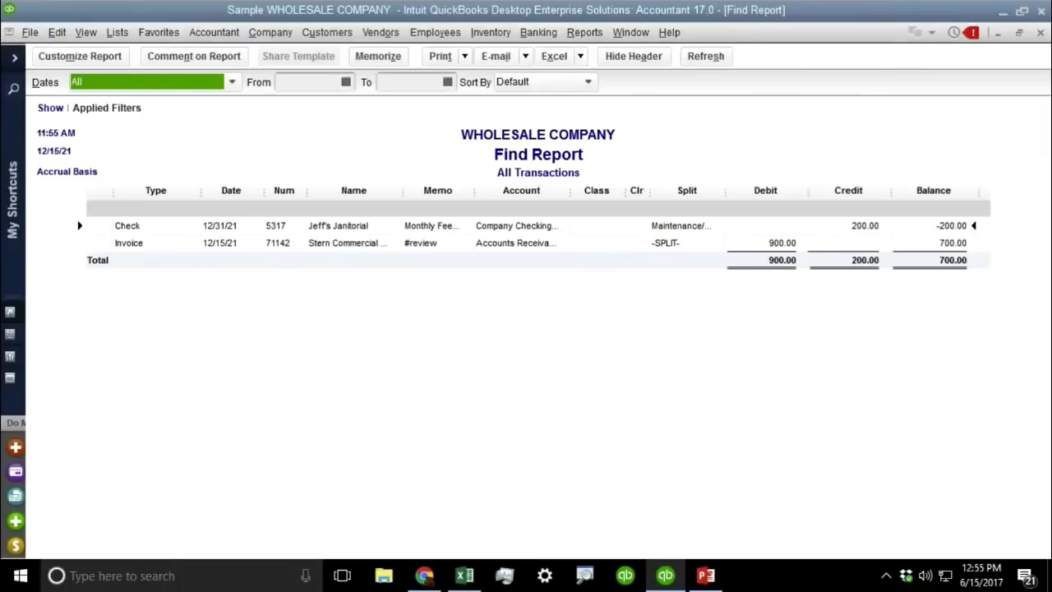
{"action": "left_click", "coordinate": [105, 59]}
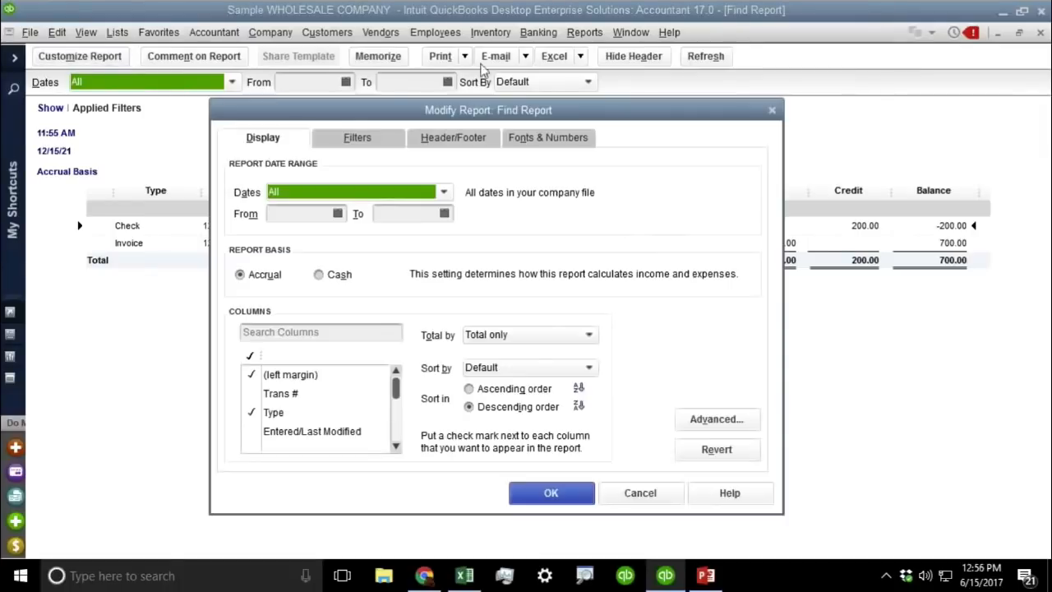
{"action": "left_click", "coordinate": [449, 139]}
{"action": "left_click", "coordinate": [403, 214]}
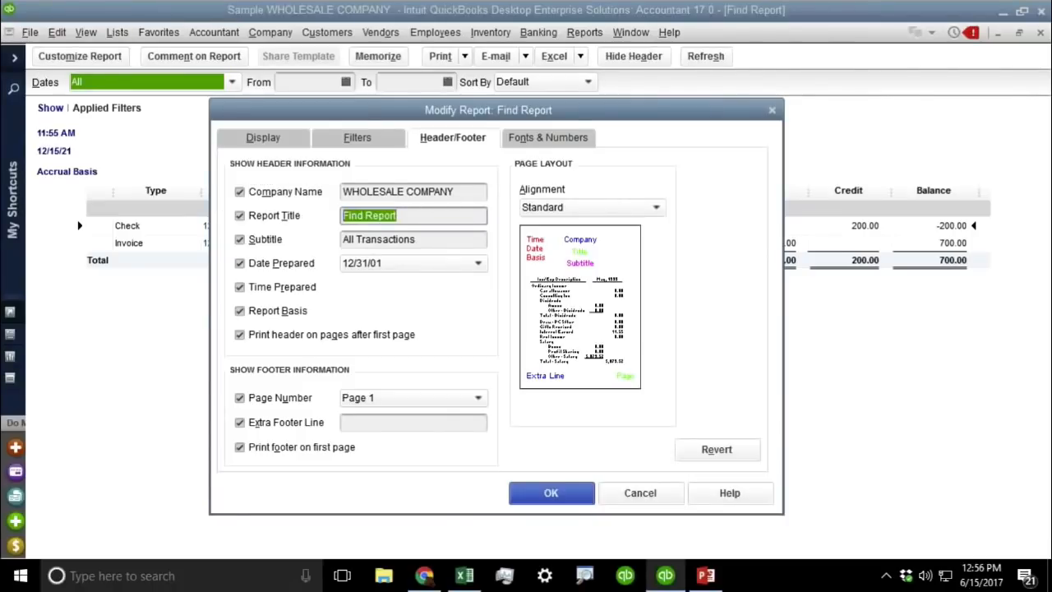
{"action": "type", "text": "#review Rep"}
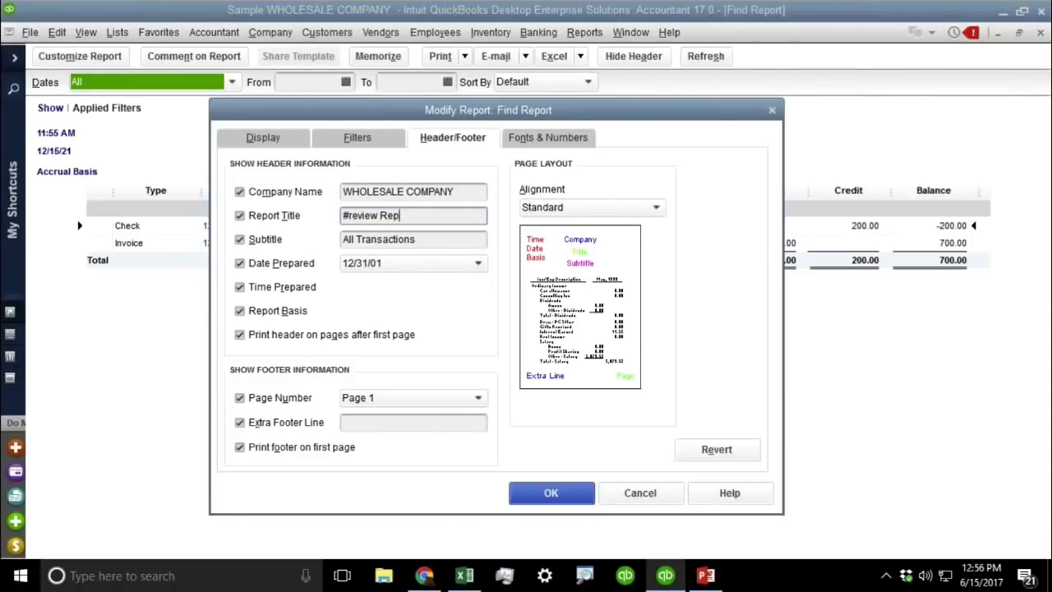
{"action": "type", "text": "ort"}
{"action": "left_click", "coordinate": [528, 493]}
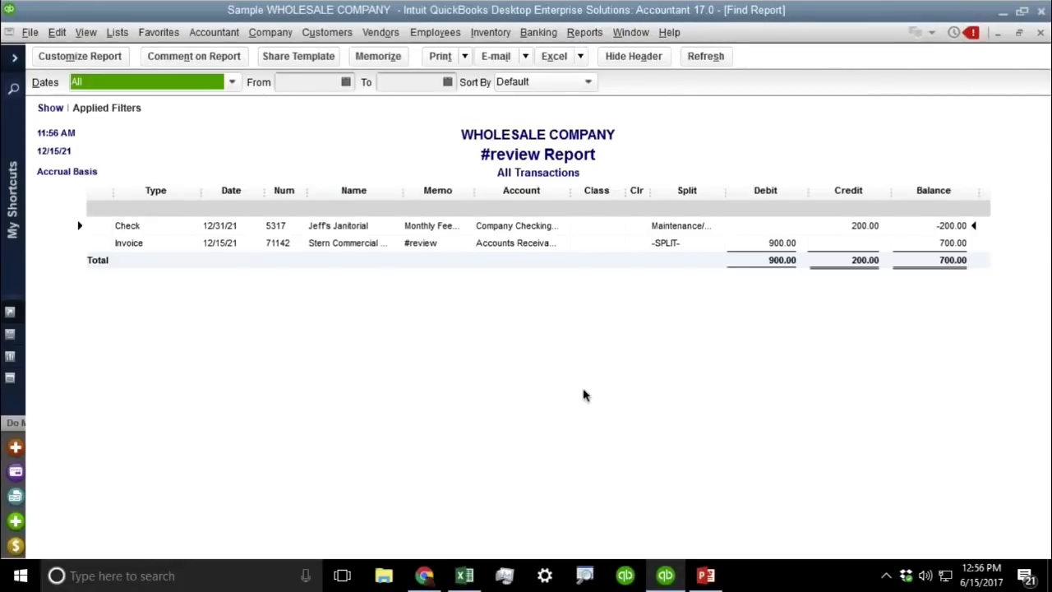
Clear the memo of the $900.00 invoice listed in the report, save and close it, and close the remaining windows
{"action": "double_click", "coordinate": [323, 243]}
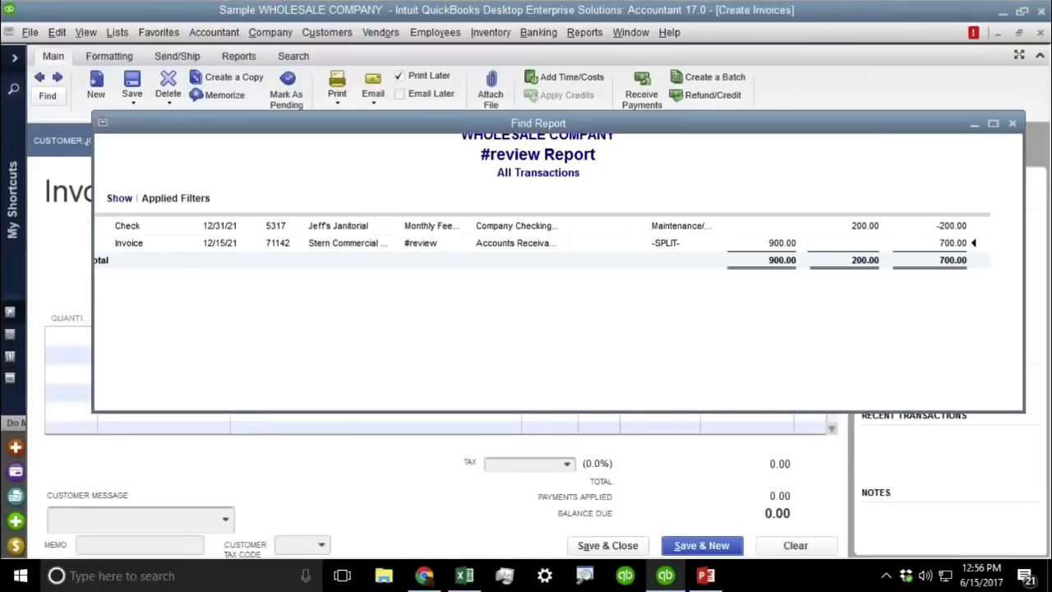
{"action": "left_click_drag", "start_coordinate": [119, 542], "coordinate": [4, 524]}
{"action": "key", "text": "BackSpace"}
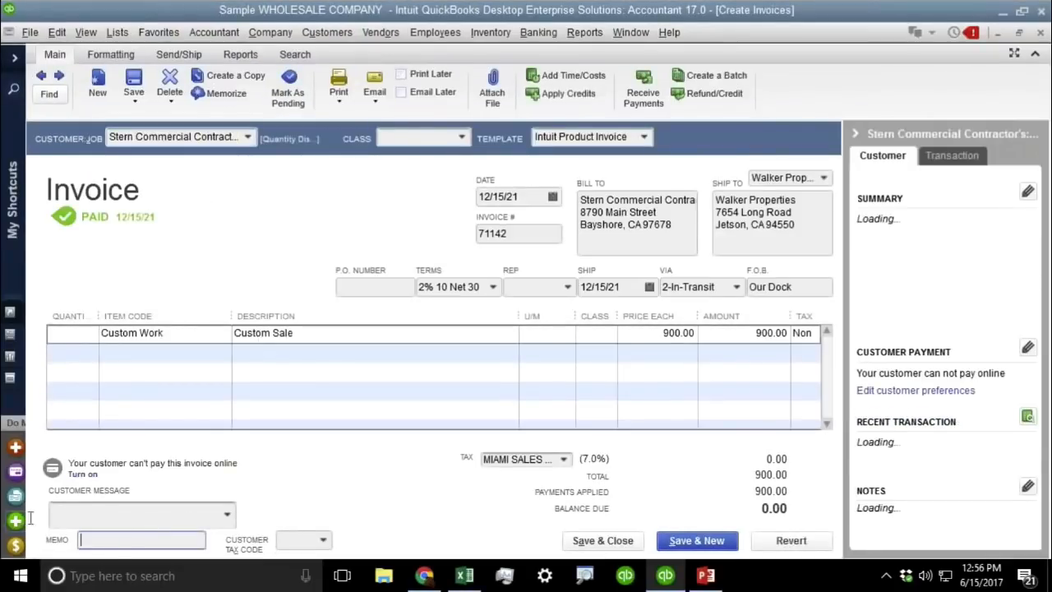
{"action": "left_click", "coordinate": [602, 540]}
{"action": "left_click", "coordinate": [451, 195]}
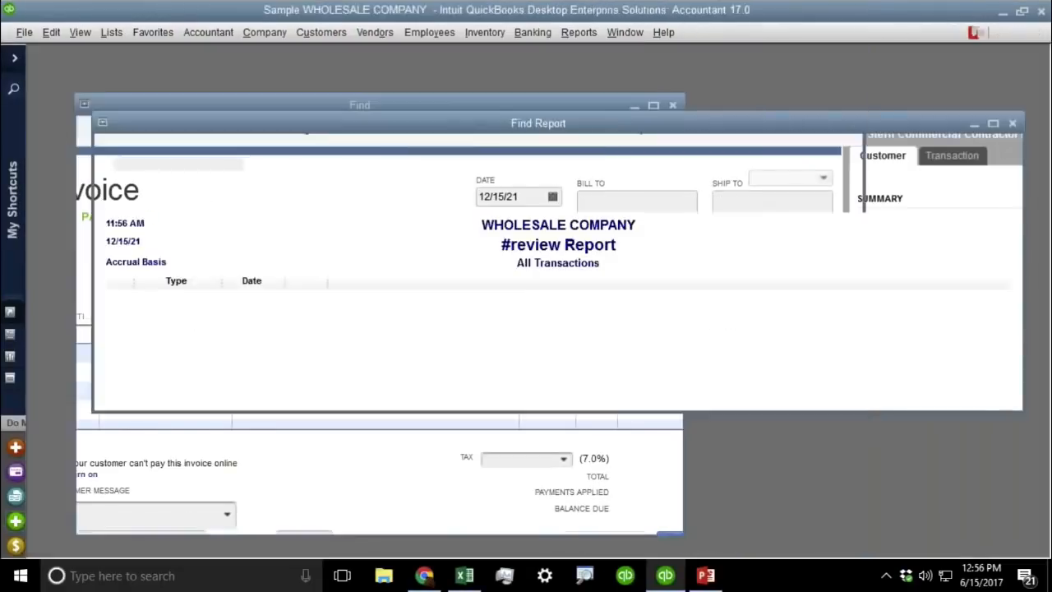
{"action": "key", "text": "Escape"}
{"action": "left_click", "coordinate": [531, 278]}
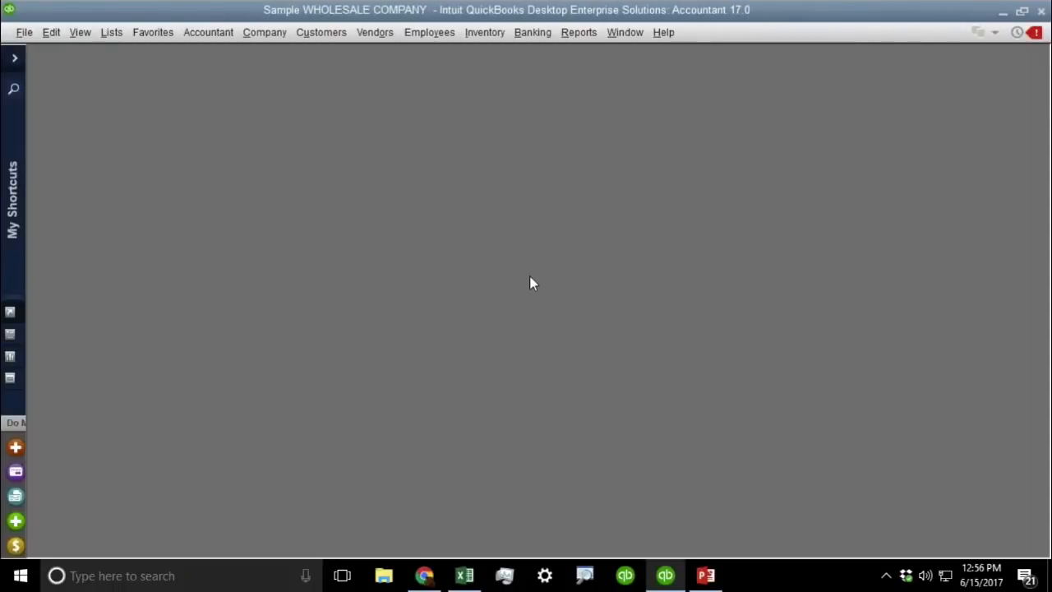
Switch to PowerPoint and highlight the bit.ly/QBCUSTOMREPORTS link on the "Cheat Sheet" slide
{"action": "key", "text": "alt+Tab"}
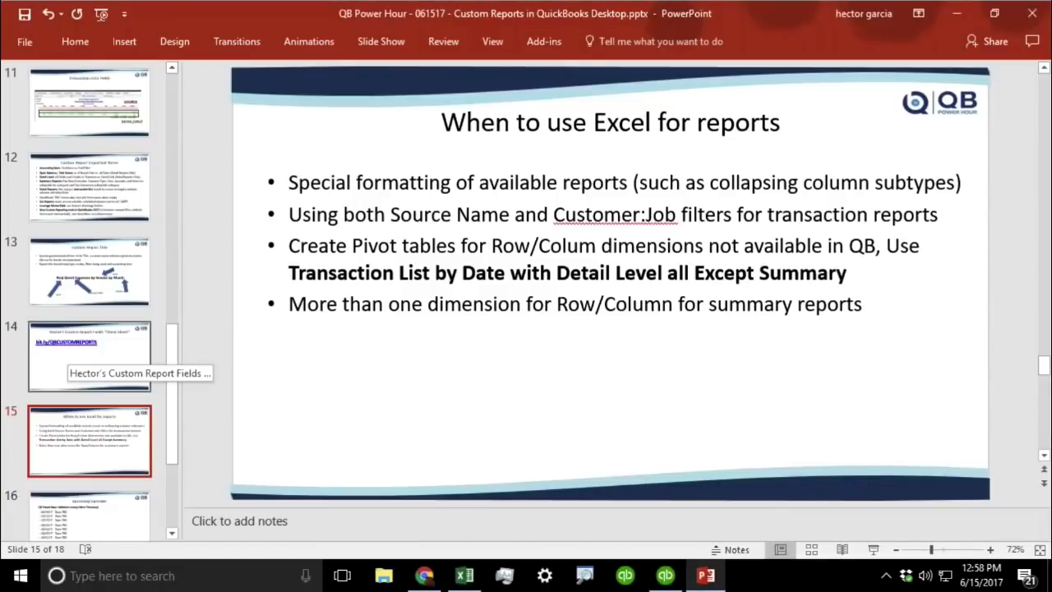
{"action": "left_click", "coordinate": [97, 370]}
{"action": "left_click_drag", "start_coordinate": [657, 191], "coordinate": [251, 190]}
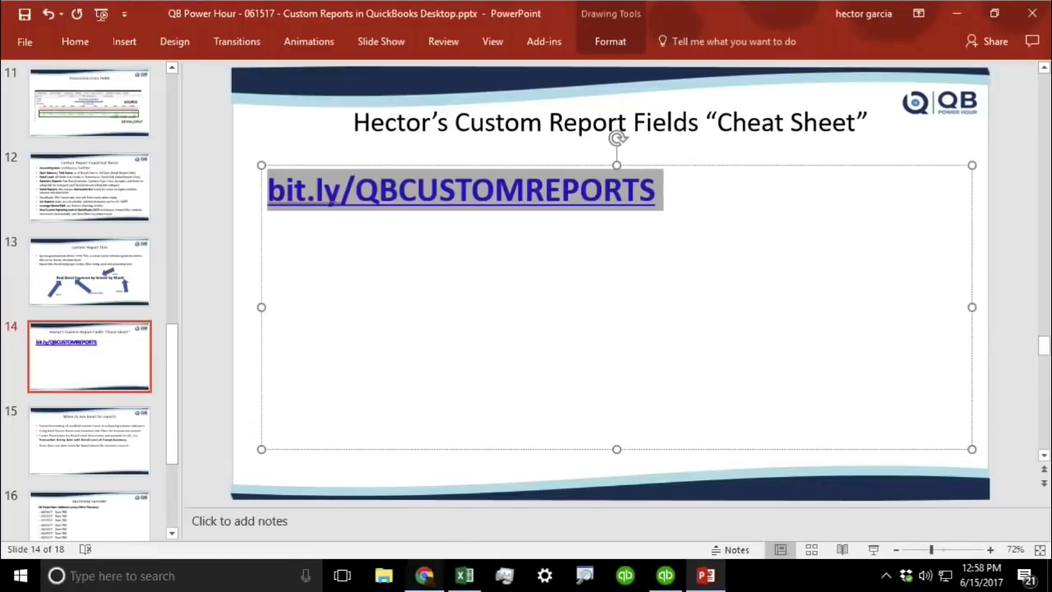
Switch to Chrome and examine the matrix of data fields for custom summary and transaction detail reports
{"action": "left_click", "coordinate": [422, 575]}
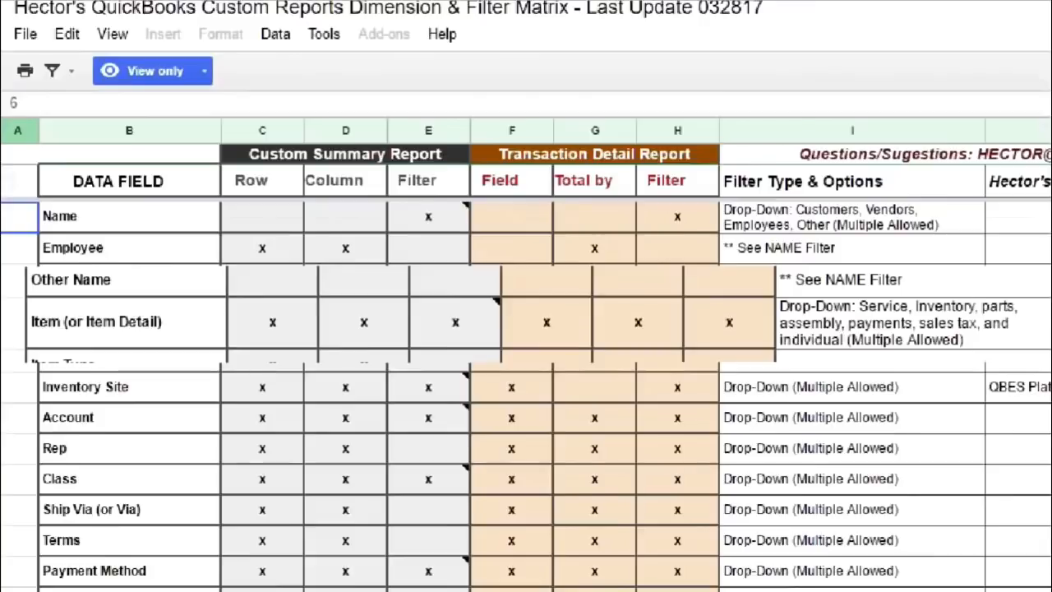
{"action": "left_click", "coordinate": [230, 235]}
{"action": "mouse_move", "coordinate": [475, 111]}
{"action": "left_mouse_down"}
{"action": "mouse_move", "coordinate": [286, 96]}
{"action": "mouse_move", "coordinate": [403, 191]}
{"action": "mouse_move", "coordinate": [475, 100]}
{"action": "left_mouse_up"}
{"action": "mouse_move", "coordinate": [791, 97]}
{"action": "left_mouse_down"}
{"action": "mouse_move", "coordinate": [568, 88]}
{"action": "mouse_move", "coordinate": [828, 136]}
{"action": "mouse_move", "coordinate": [795, 77]}
{"action": "left_mouse_up"}
{"action": "key", "text": "Escape"}
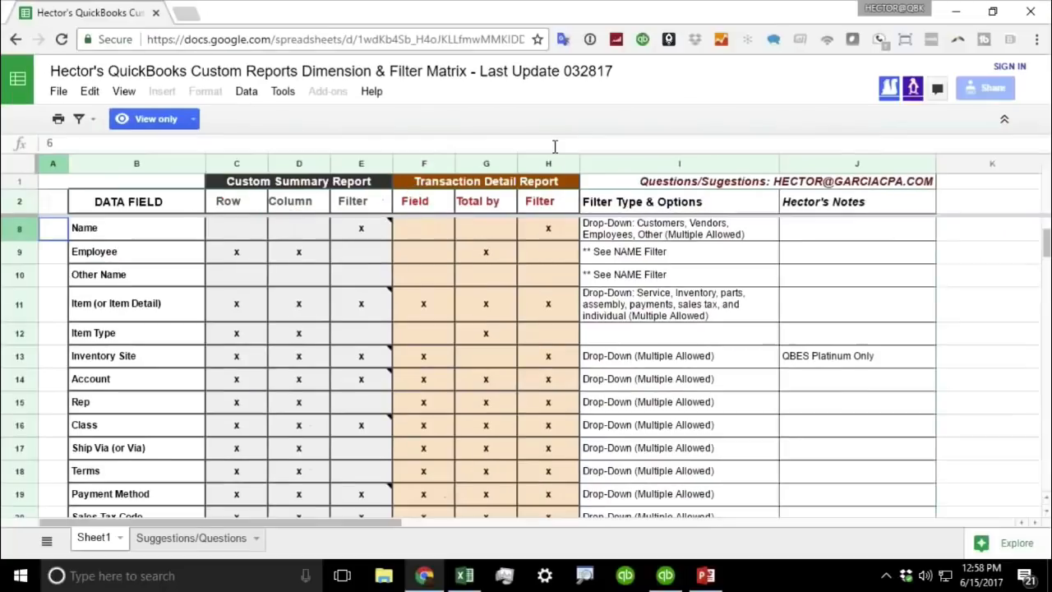
{"action": "key", "text": "ctrl+1"}
{"action": "left_click", "coordinate": [444, 228]}
{"action": "mouse_move", "coordinate": [84, 150]}
{"action": "left_mouse_down"}
{"action": "mouse_move", "coordinate": [41, 215]}
{"action": "mouse_move", "coordinate": [90, 152]}
{"action": "left_mouse_up"}
{"action": "mouse_move", "coordinate": [238, 161]}
{"action": "left_mouse_down"}
{"action": "mouse_move", "coordinate": [186, 155]}
{"action": "mouse_move", "coordinate": [255, 152]}
{"action": "left_mouse_up"}
{"action": "left_click_drag", "start_coordinate": [337, 160], "coordinate": [294, 147]}
{"action": "key", "text": "Escape"}
{"action": "scroll", "coordinate": [433, 319], "scroll_direction": "down", "scroll_amount": 1}
{"action": "scroll", "coordinate": [433, 318], "scroll_direction": "up", "scroll_amount": 1}
{"action": "scroll", "coordinate": [433, 319], "scroll_direction": "up", "scroll_amount": 2}
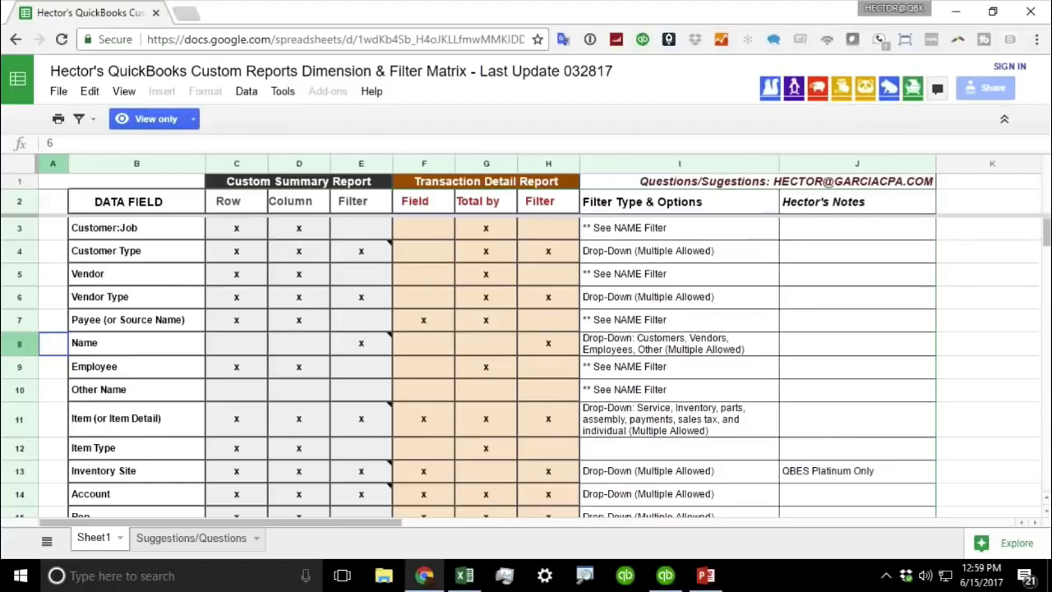
Switch to PowerPoint, show the "Cheat Sheet" slide full screen, and leave the slide show
{"action": "left_click", "coordinate": [709, 580]}
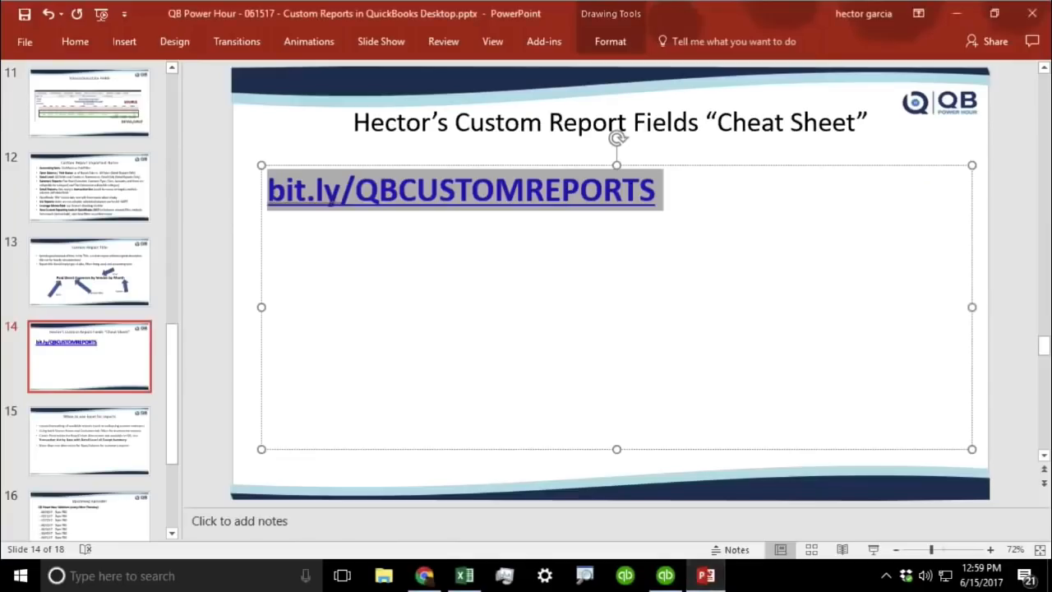
{"action": "left_click", "coordinate": [290, 227]}
{"action": "left_click", "coordinate": [875, 554]}
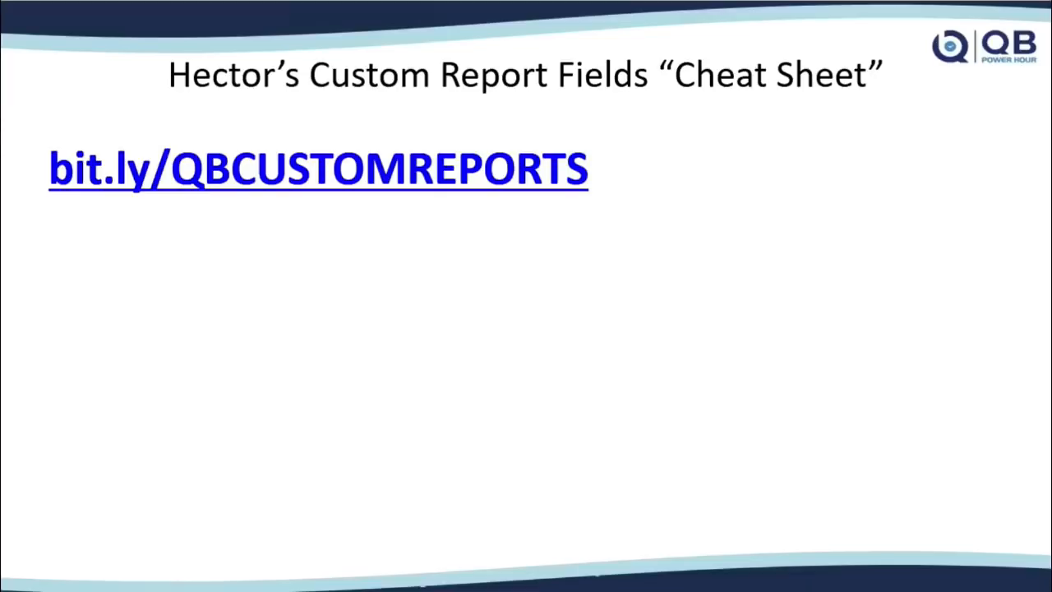
{"action": "key", "text": "Escape"}
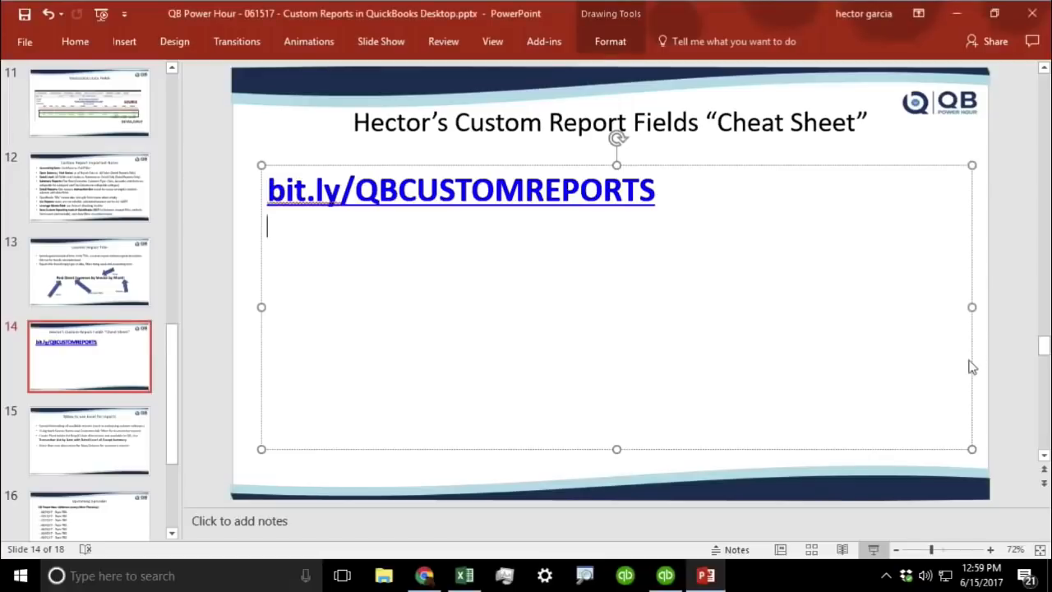
Switch to Chrome and read through the matrix rows from Class to Is Adjustment, returning to the first rows
{"action": "mouse_move", "coordinate": [663, 585]}
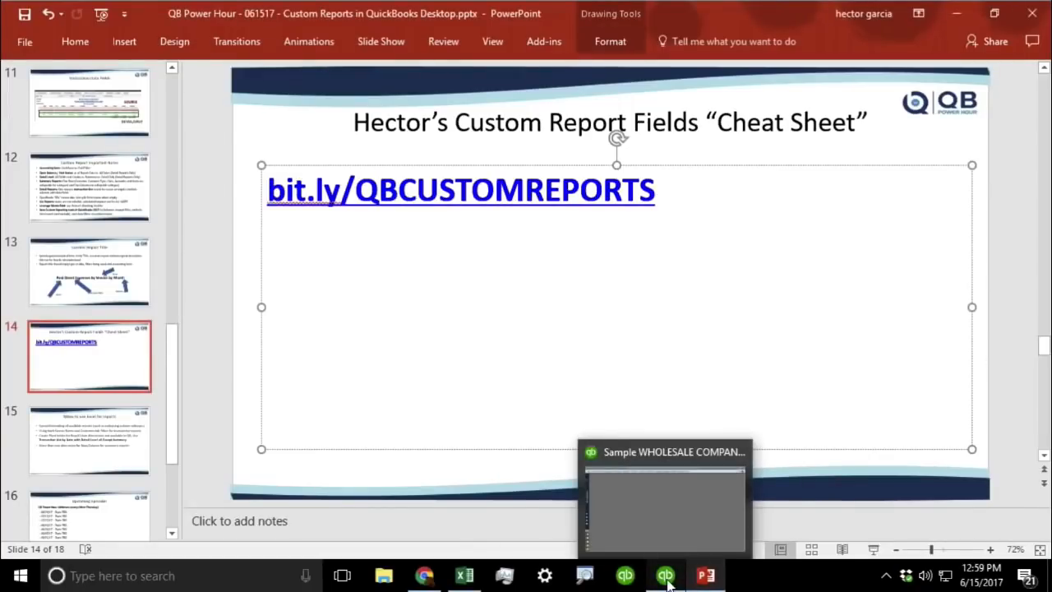
{"action": "left_click", "coordinate": [423, 575]}
{"action": "scroll", "coordinate": [449, 370], "scroll_direction": "down", "scroll_amount": 5}
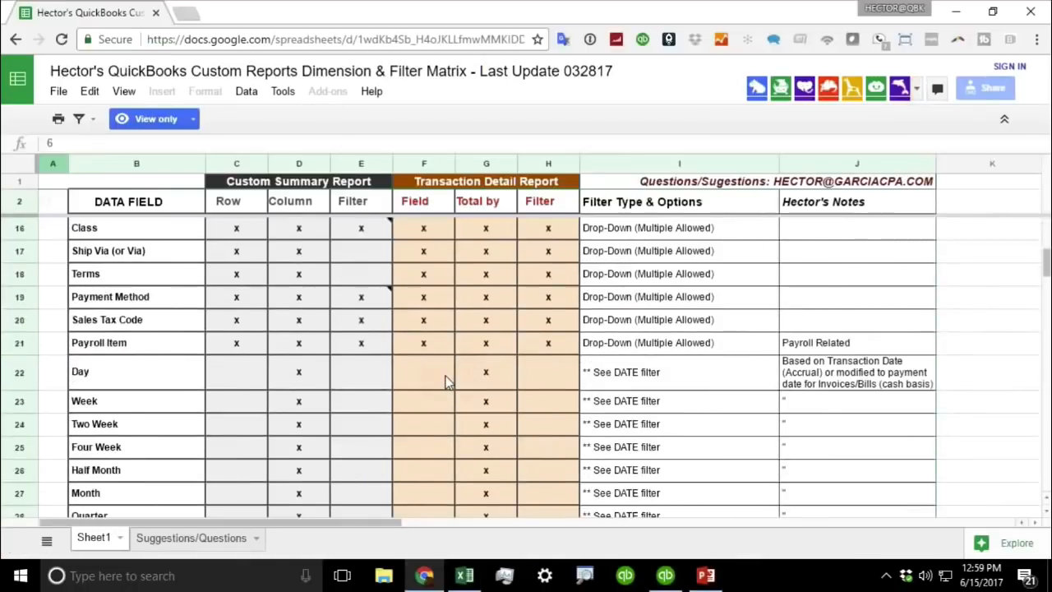
{"action": "scroll", "coordinate": [446, 382], "scroll_direction": "down", "scroll_amount": 3}
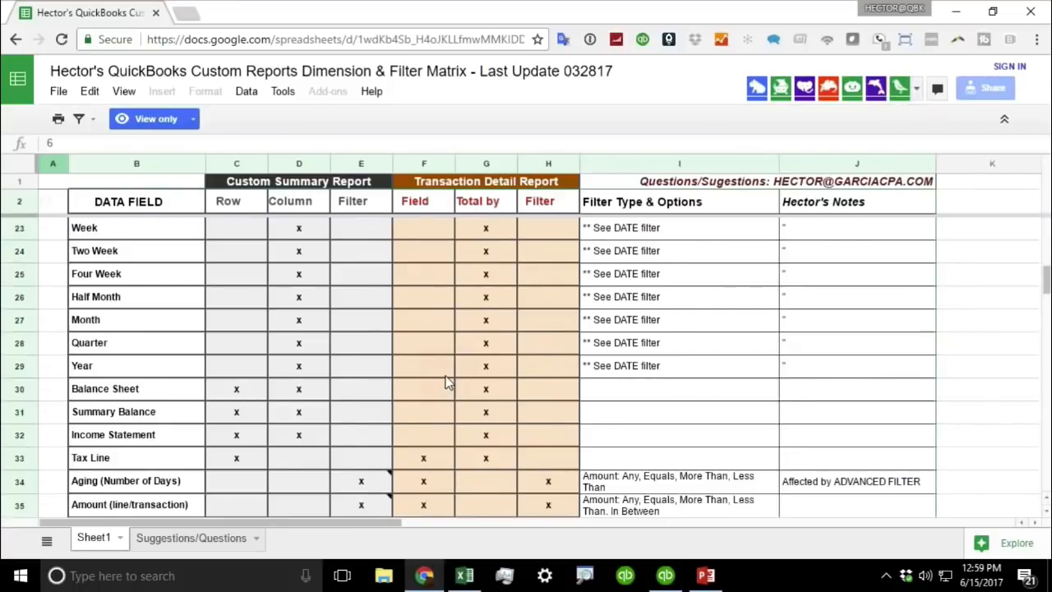
{"action": "scroll", "coordinate": [504, 383], "scroll_direction": "down", "scroll_amount": 1}
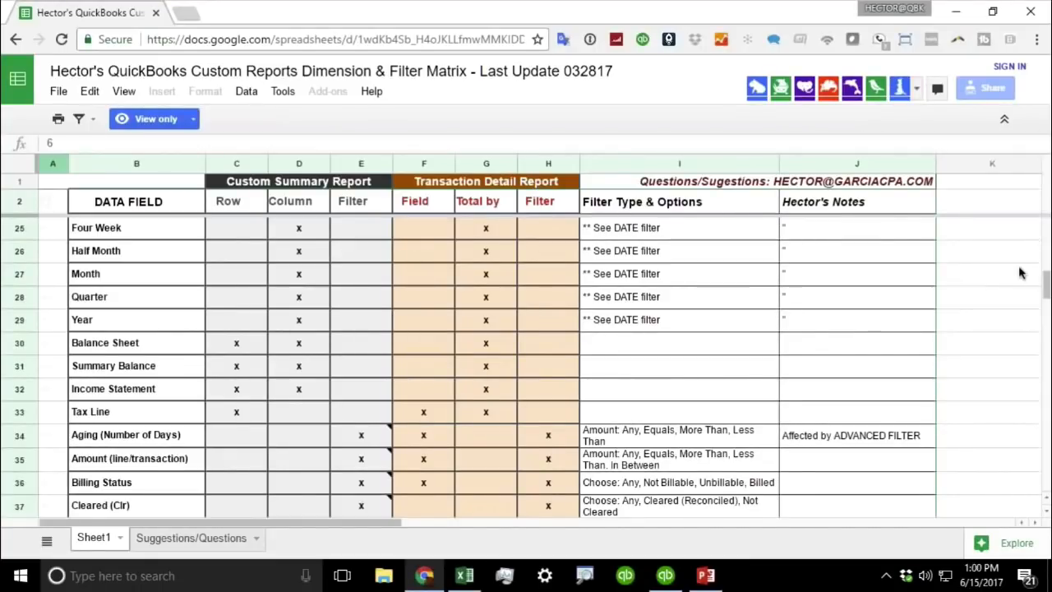
{"action": "mouse_move", "coordinate": [1045, 283]}
{"action": "left_mouse_down"}
{"action": "mouse_move", "coordinate": [1045, 367]}
{"action": "mouse_move", "coordinate": [1045, 223]}
{"action": "mouse_move", "coordinate": [1045, 297]}
{"action": "left_mouse_up"}
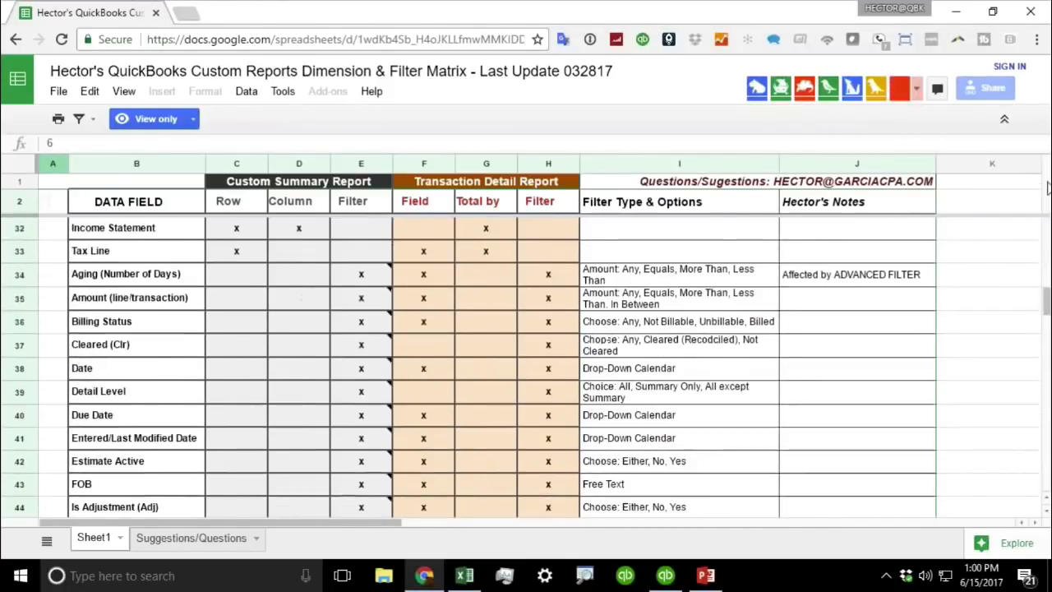
{"action": "left_click_drag", "start_coordinate": [1047, 198], "coordinate": [1047, 228]}
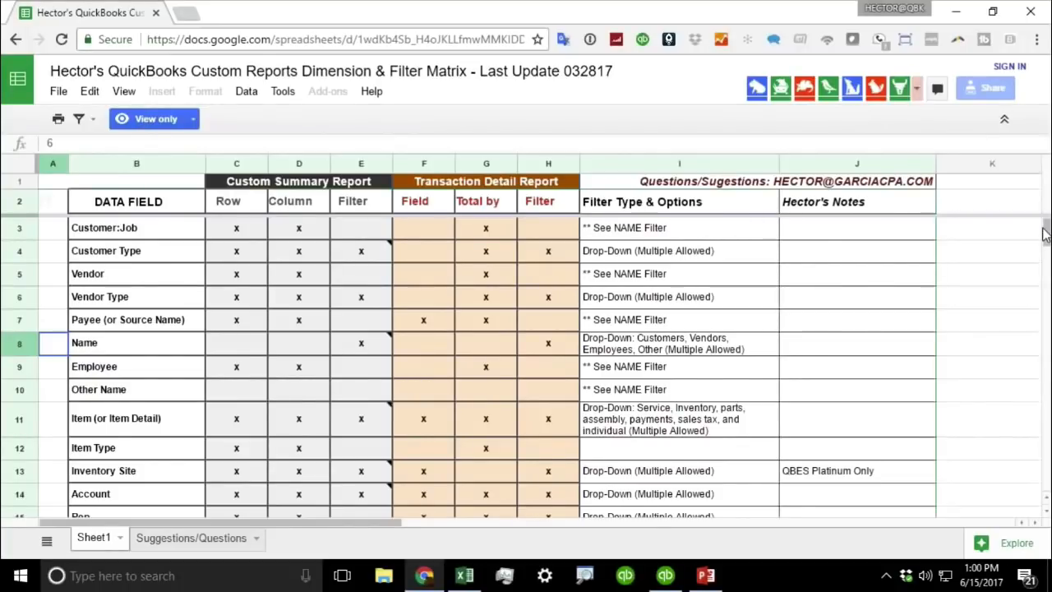
{"action": "mouse_move", "coordinate": [1043, 234]}
{"action": "left_mouse_down"}
{"action": "mouse_move", "coordinate": [1045, 520]}
{"action": "mouse_move", "coordinate": [1045, 226]}
{"action": "left_mouse_up"}
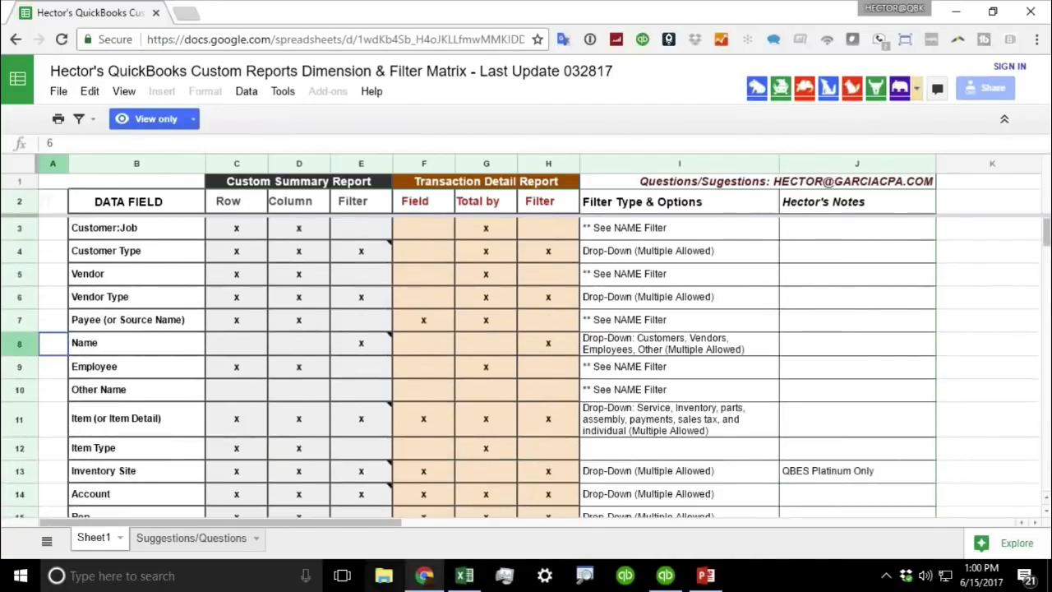
Switch to QuickBooks and create a Custom Transaction Detail Report for This Month-to-date with the default display options
{"action": "left_click", "coordinate": [662, 580]}
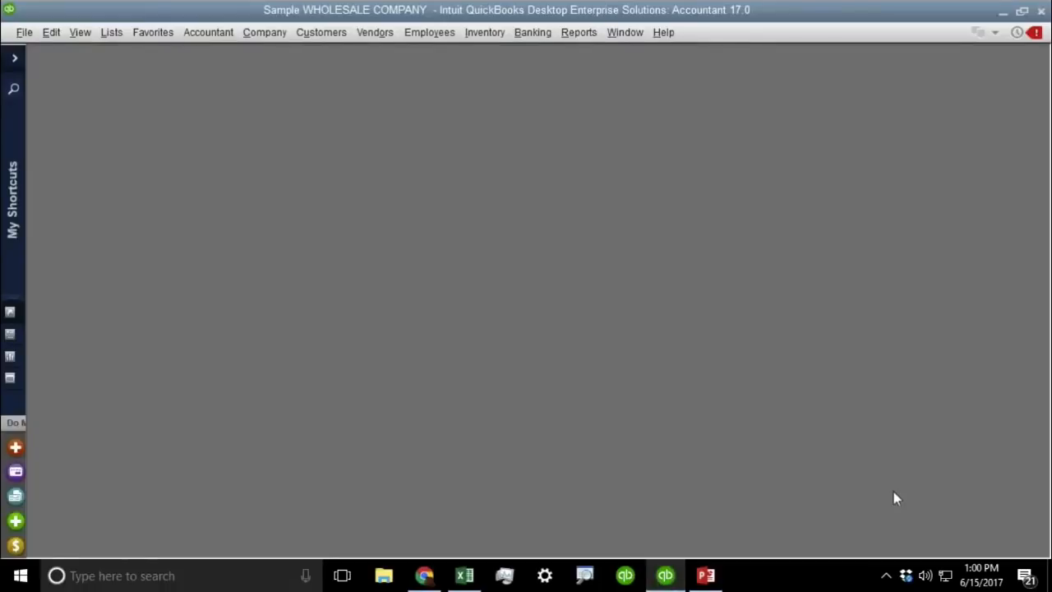
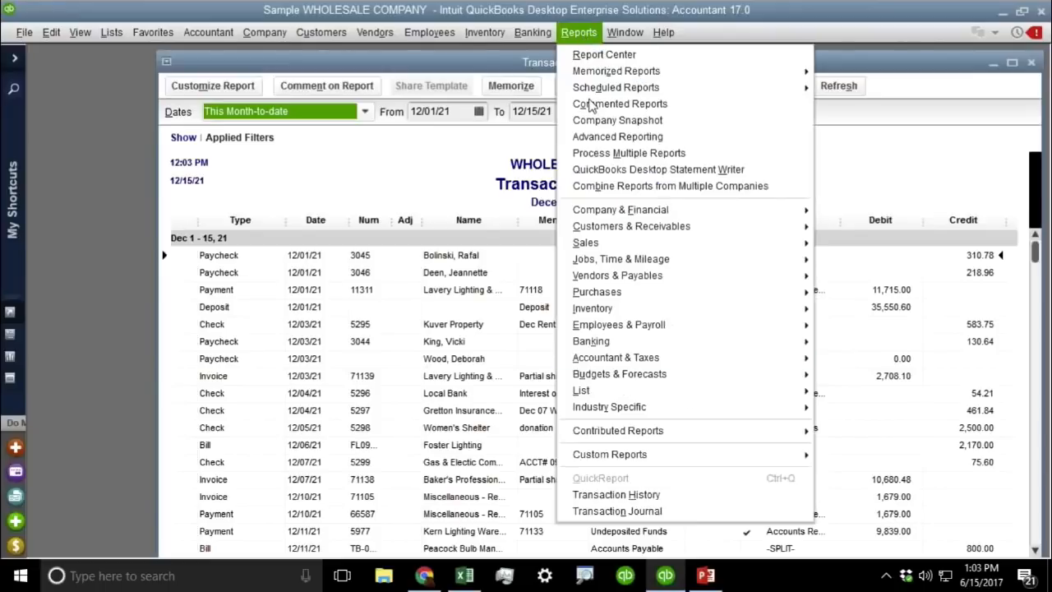
{"action": "mouse_move", "coordinate": [683, 456]}
{"action": "left_click", "coordinate": [887, 488]}
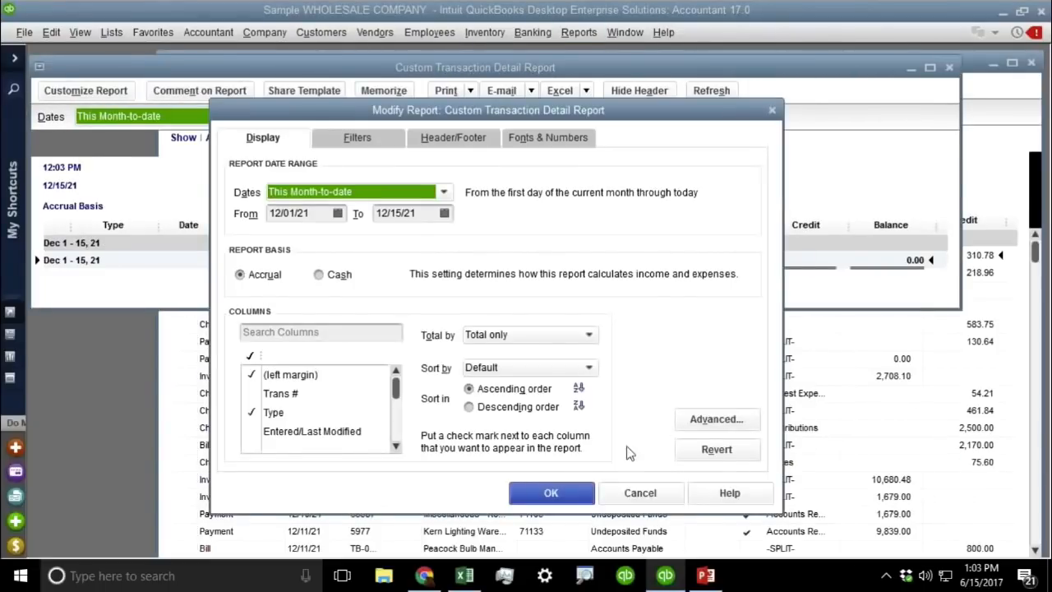
{"action": "left_click", "coordinate": [550, 493]}
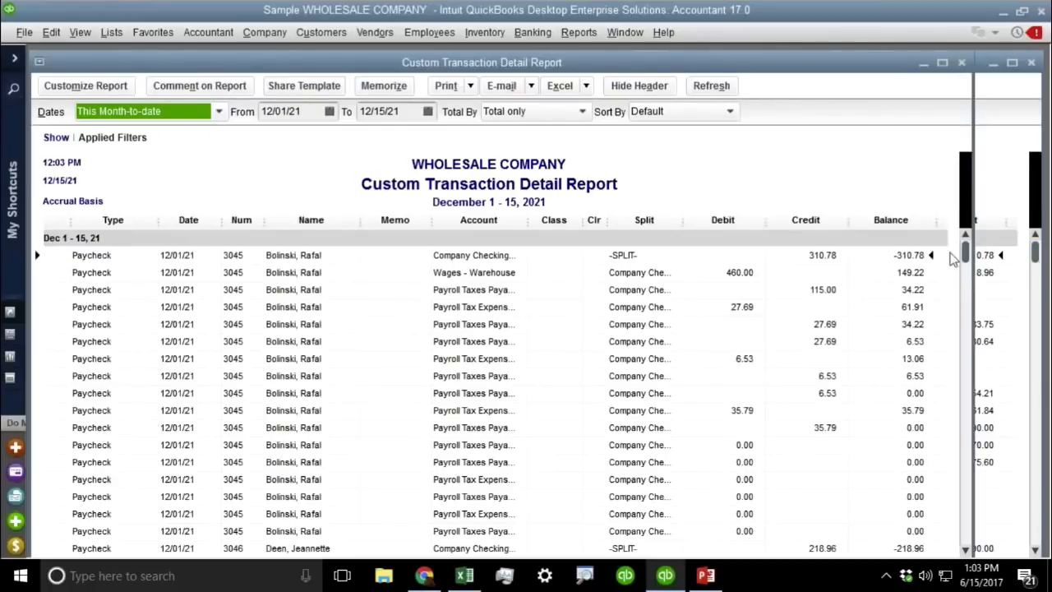
Compare the totals row of the Custom Transaction Detail Report with the end of the Transaction List by Date report
{"action": "left_click_drag", "start_coordinate": [971, 257], "coordinate": [966, 535]}
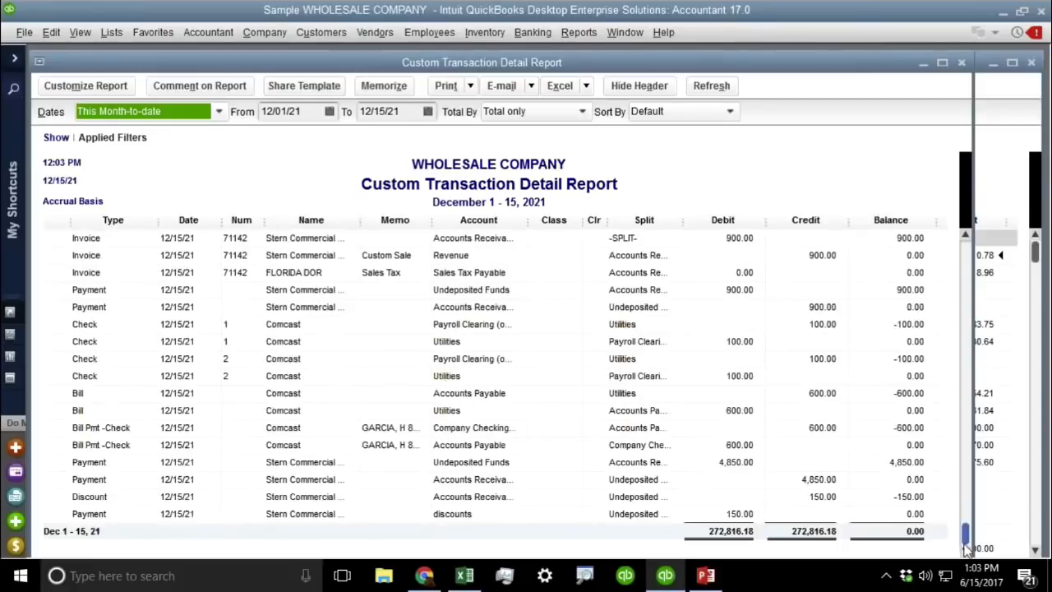
{"action": "left_click", "coordinate": [708, 527]}
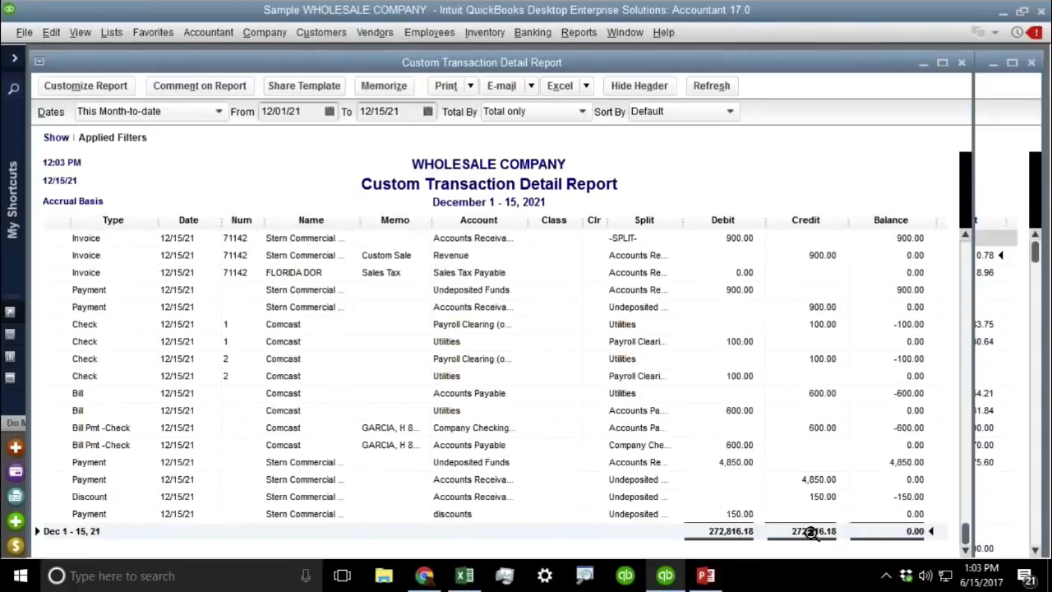
{"action": "double_click", "coordinate": [811, 532]}
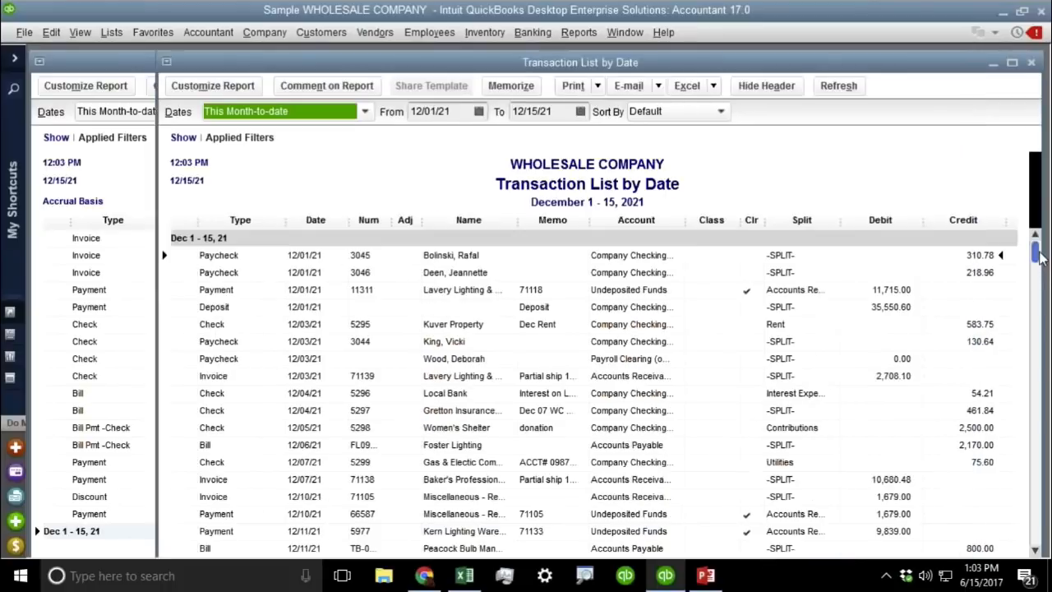
{"action": "left_click_drag", "start_coordinate": [1036, 254], "coordinate": [1036, 532]}
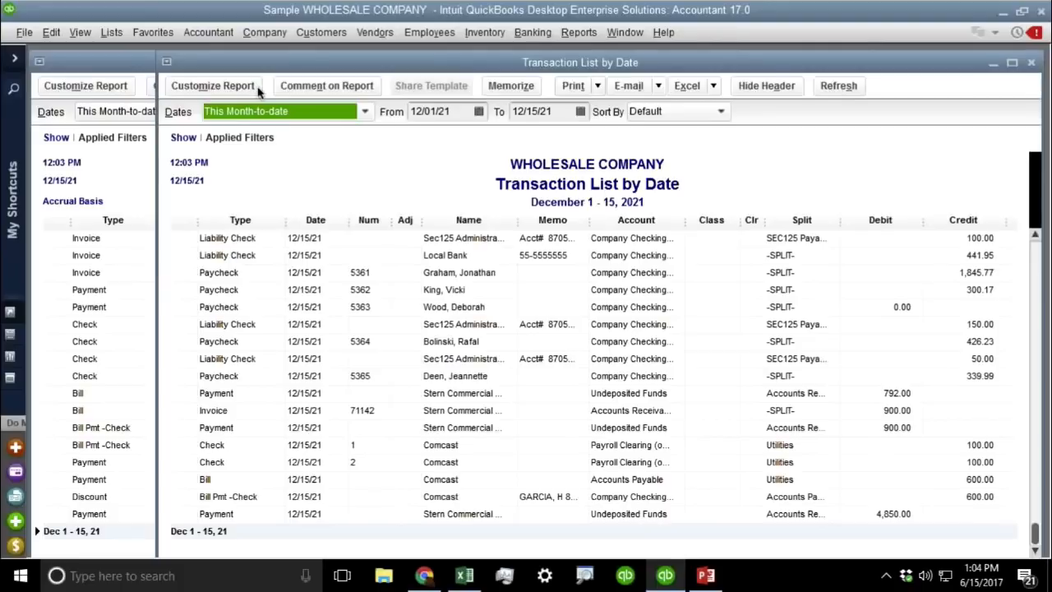
Bring the Custom Transaction Detail Report to the front and reposition the Transaction List by Date window
{"action": "left_click", "coordinate": [38, 60]}
{"action": "left_click", "coordinate": [51, 178]}
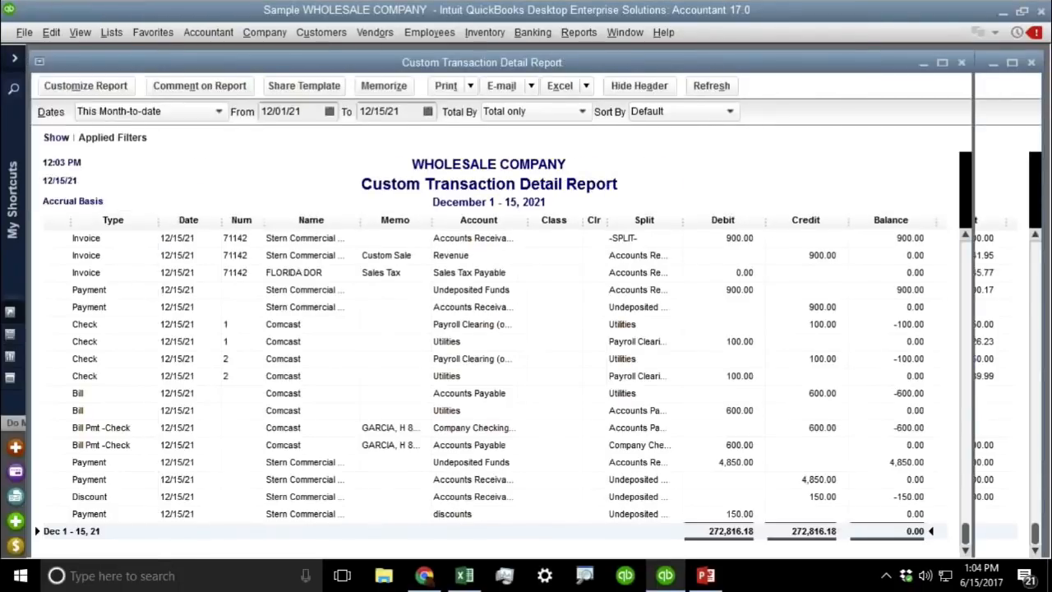
{"action": "left_click_drag", "start_coordinate": [417, 64], "coordinate": [304, 54]}
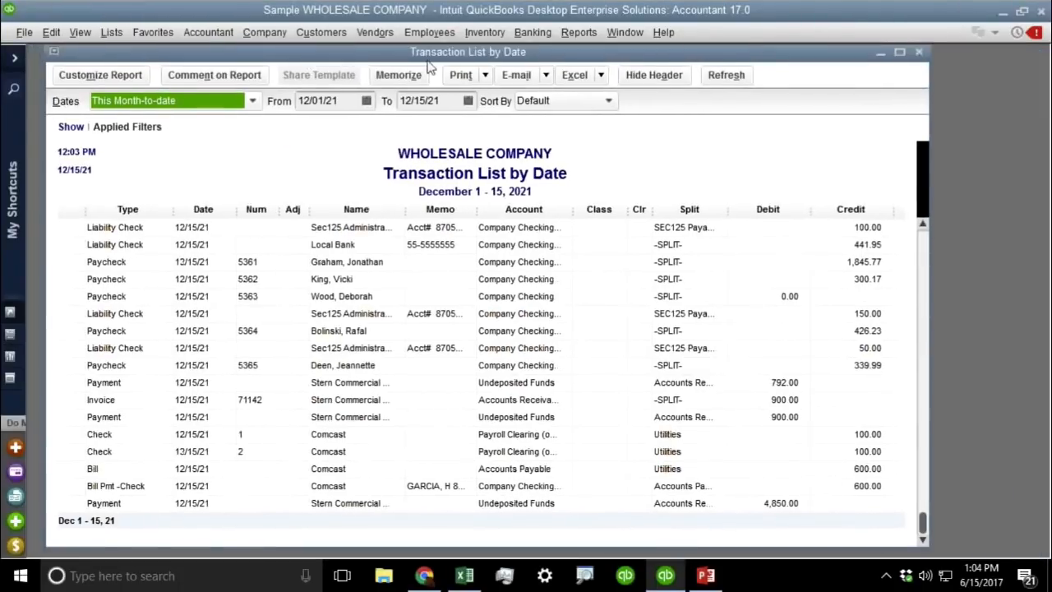
Maximize the Transaction List by Date report and set its filters to Detail Level All except summary and Date All
{"action": "left_click", "coordinate": [900, 55]}
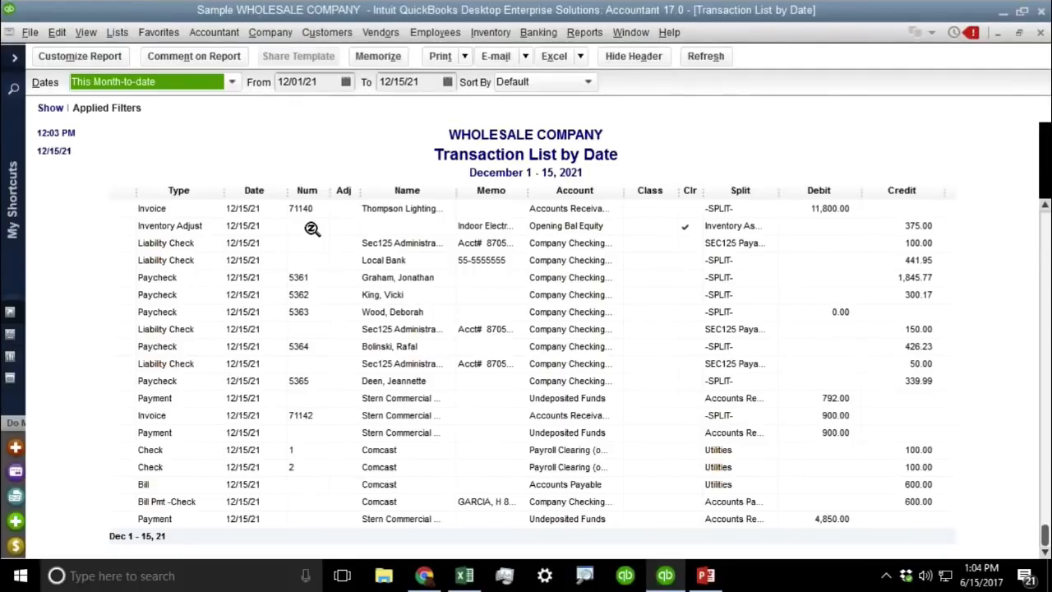
{"action": "left_click", "coordinate": [80, 58]}
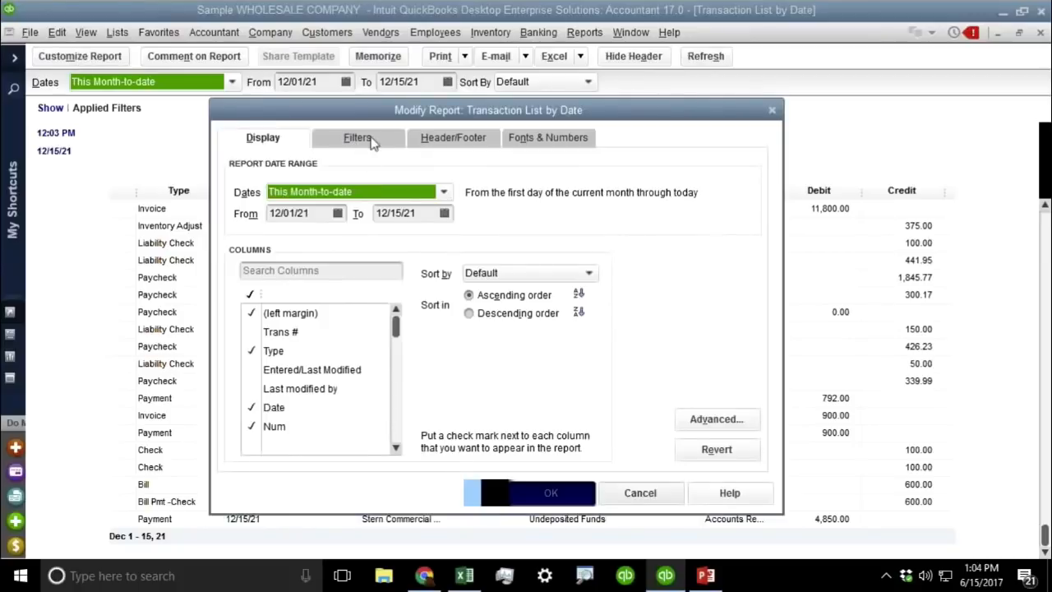
{"action": "left_click", "coordinate": [357, 138]}
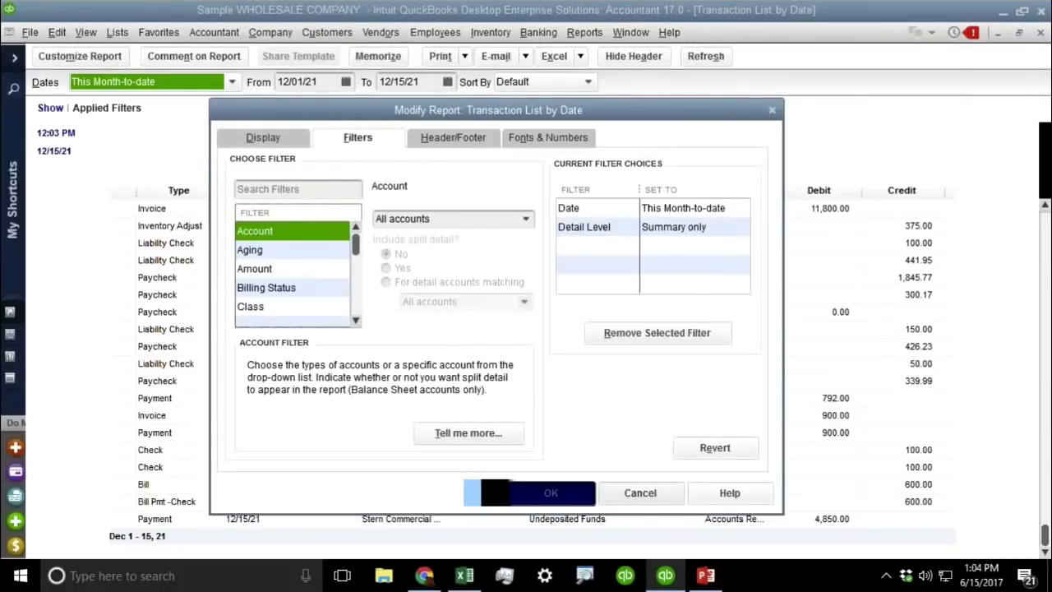
{"action": "left_click", "coordinate": [615, 230]}
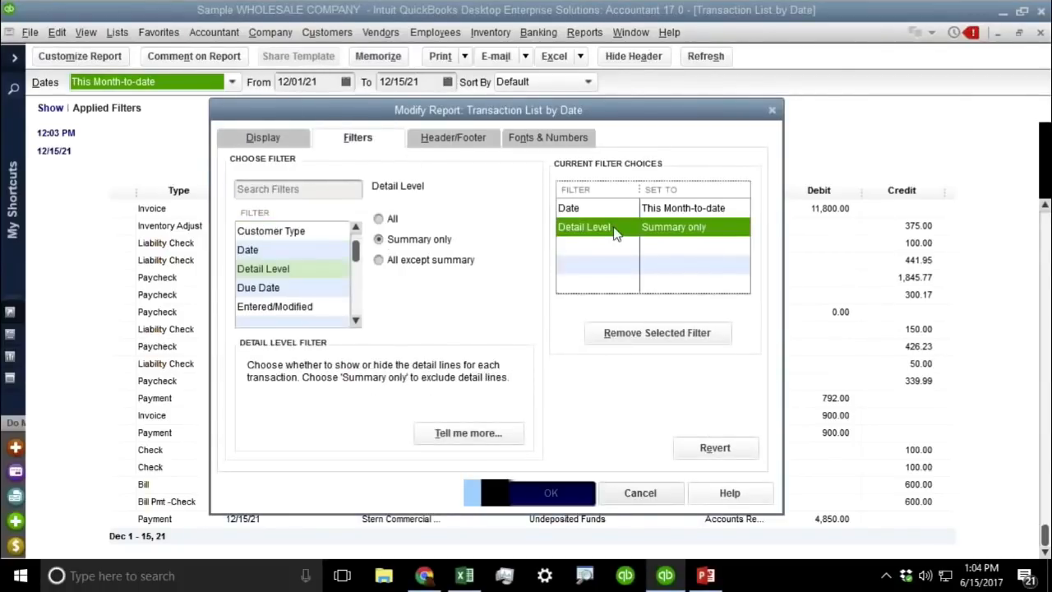
{"action": "left_click", "coordinate": [418, 261]}
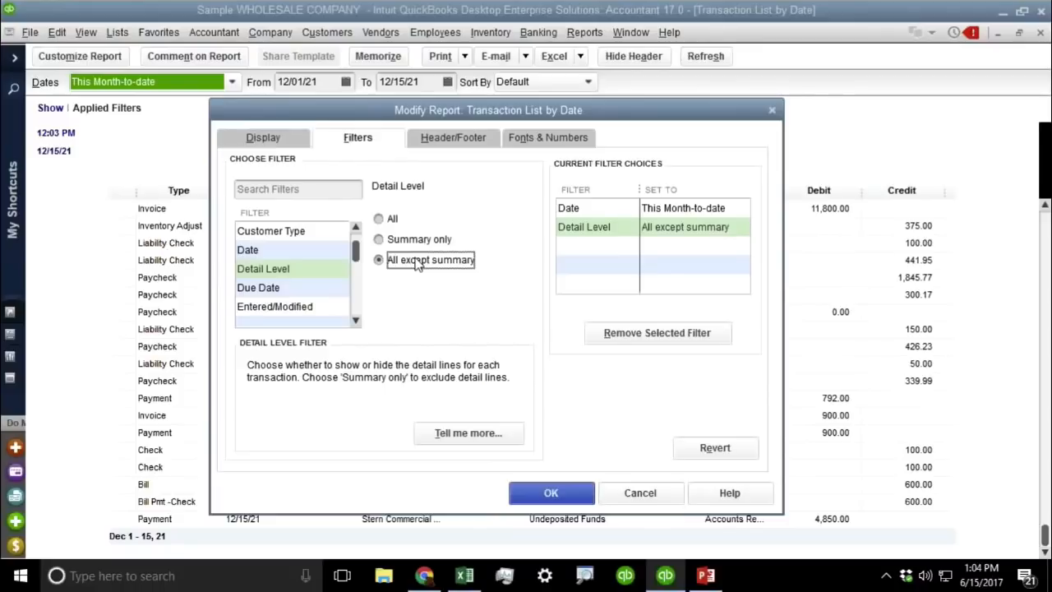
{"action": "left_click", "coordinate": [653, 210]}
{"action": "left_click", "coordinate": [445, 219]}
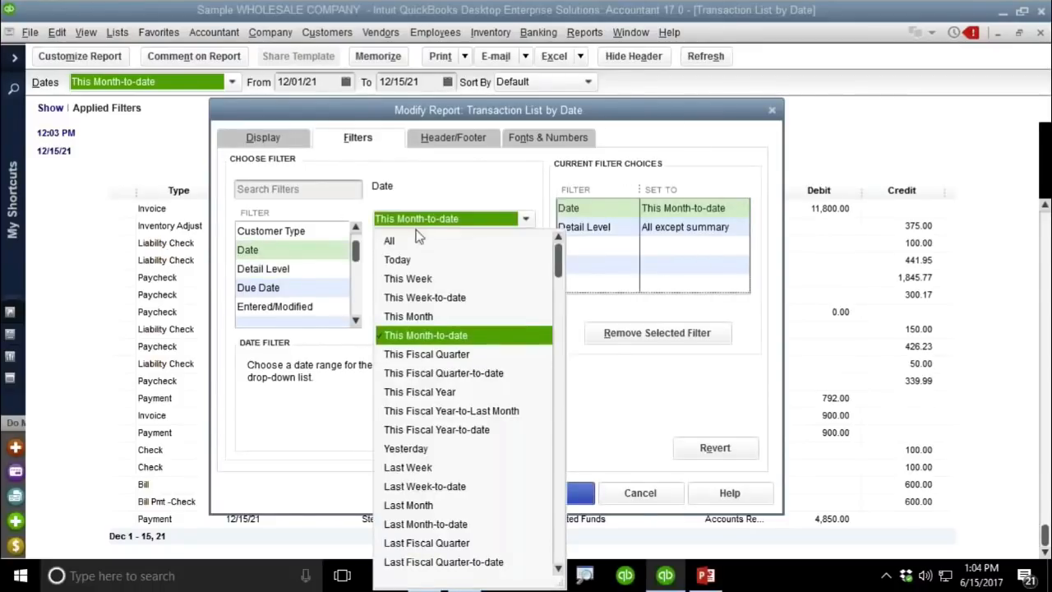
{"action": "left_click", "coordinate": [415, 240]}
Filter the report to multiple transaction types, Check, Credit Card and Bill, and apply the modifications
{"action": "left_click", "coordinate": [276, 269]}
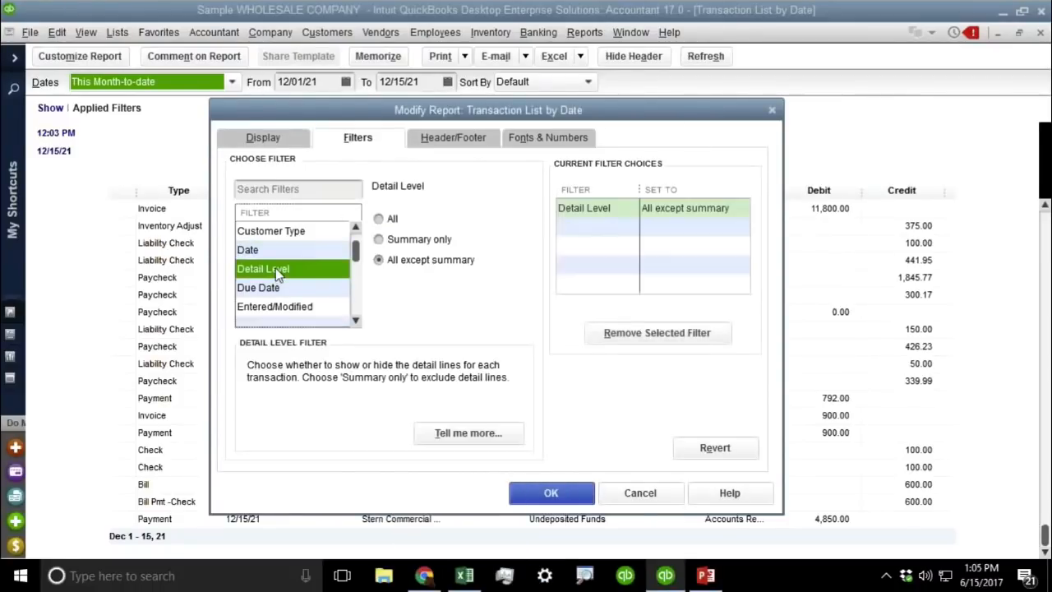
{"action": "key", "text": "t"}
{"action": "left_click", "coordinate": [282, 307]}
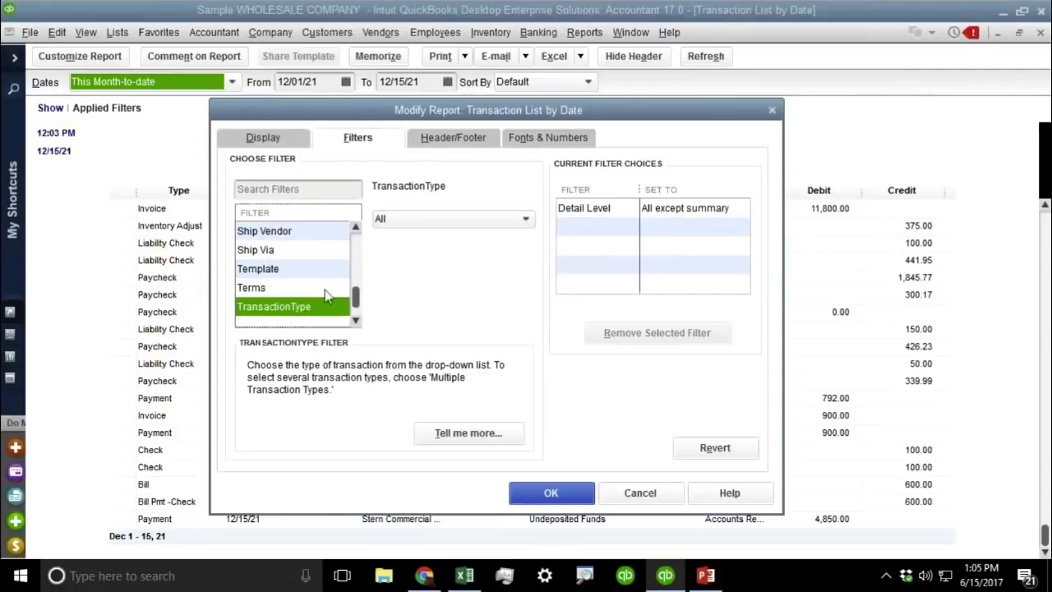
{"action": "left_click", "coordinate": [457, 222]}
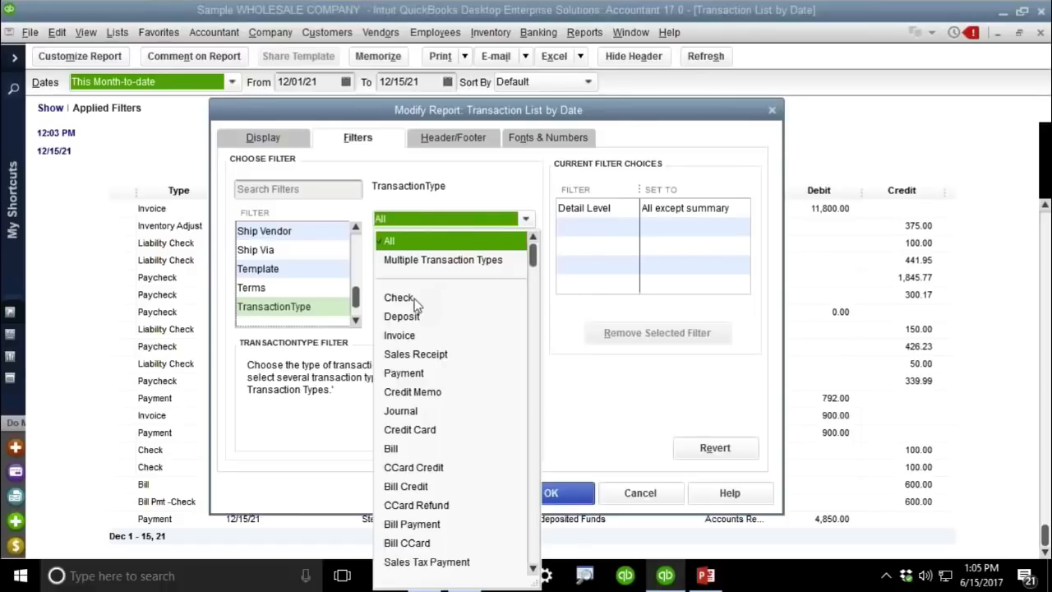
{"action": "left_click", "coordinate": [454, 264]}
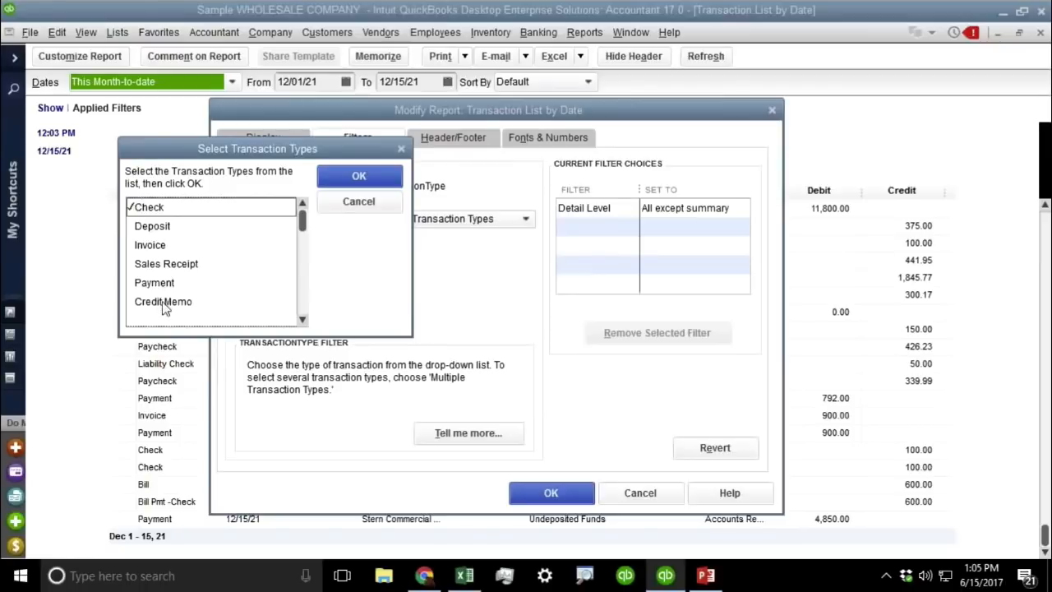
{"action": "scroll", "coordinate": [206, 271], "scroll_direction": "down", "scroll_amount": 2}
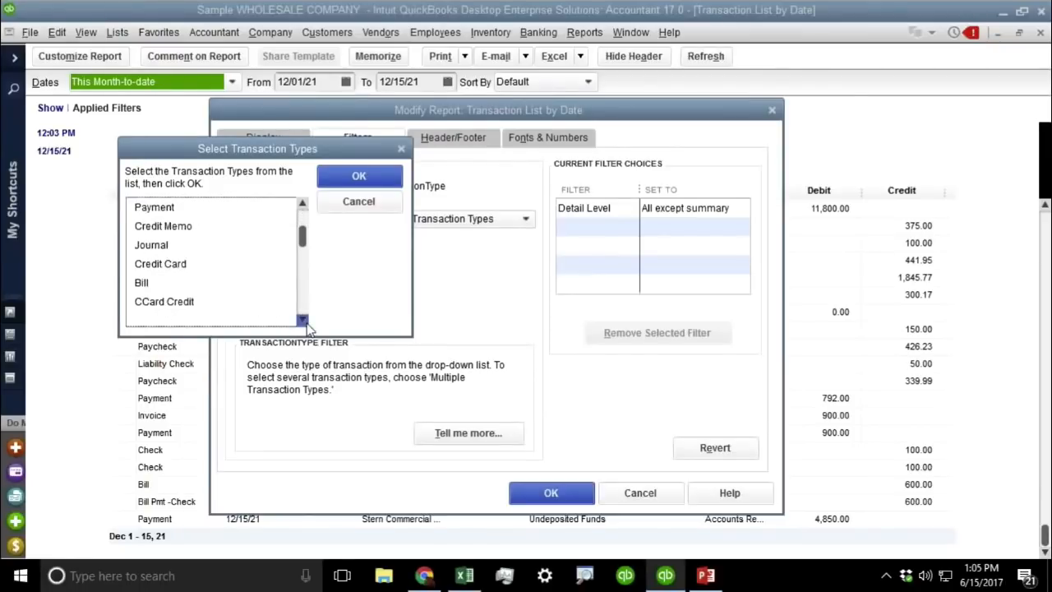
{"action": "left_click", "coordinate": [150, 264]}
{"action": "left_click", "coordinate": [161, 245]}
{"action": "left_click", "coordinate": [359, 176]}
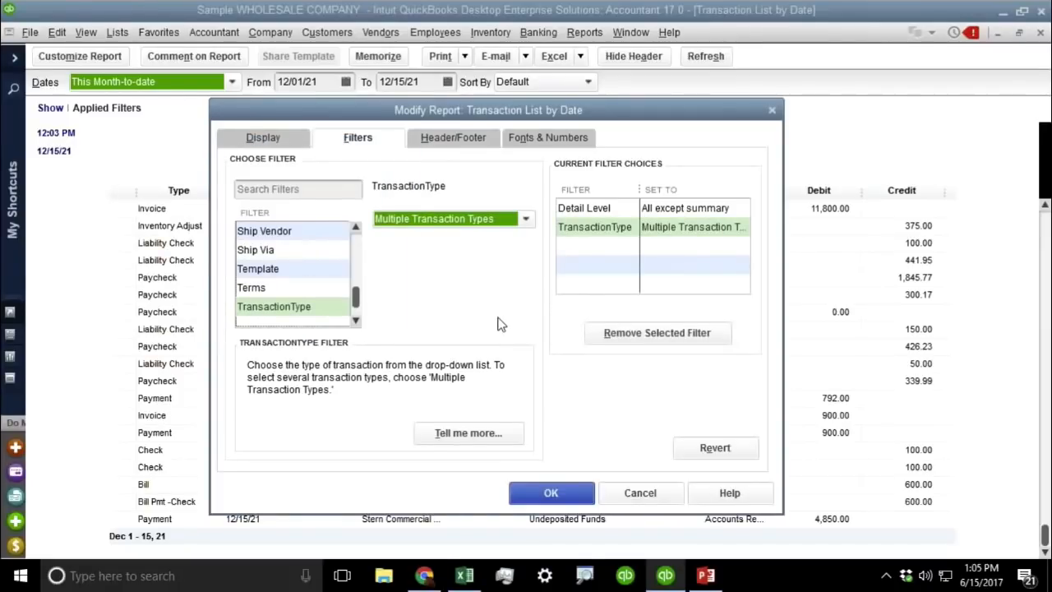
{"action": "left_click", "coordinate": [561, 496]}
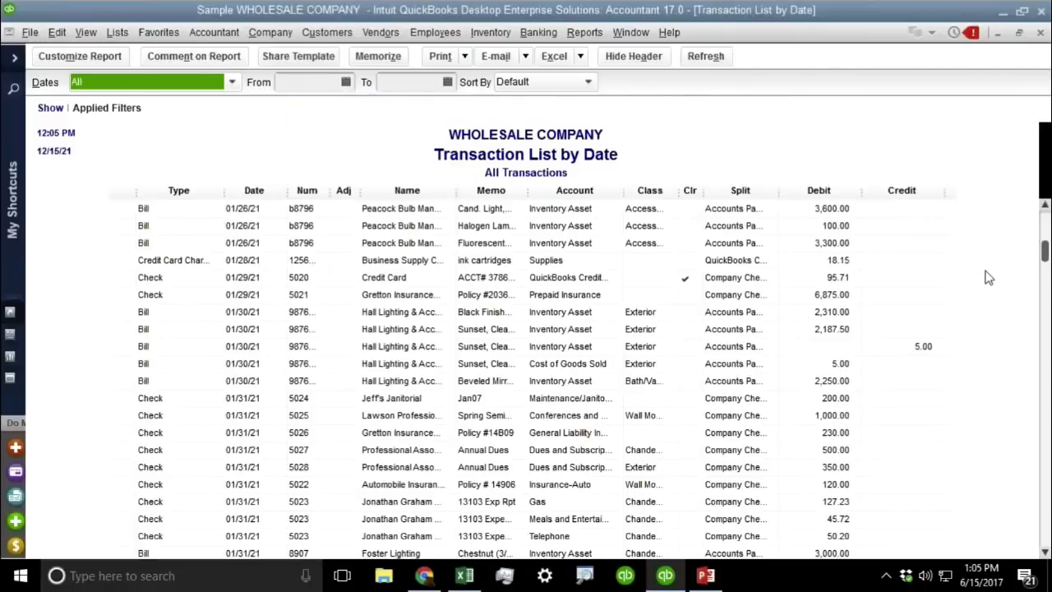
Open the 01/26/21 Peacock Bulb bill, assign the H41930SP item line to Thompson Lighting Stores:Store #50, and adjust the item column widths
{"action": "left_click", "coordinate": [251, 207]}
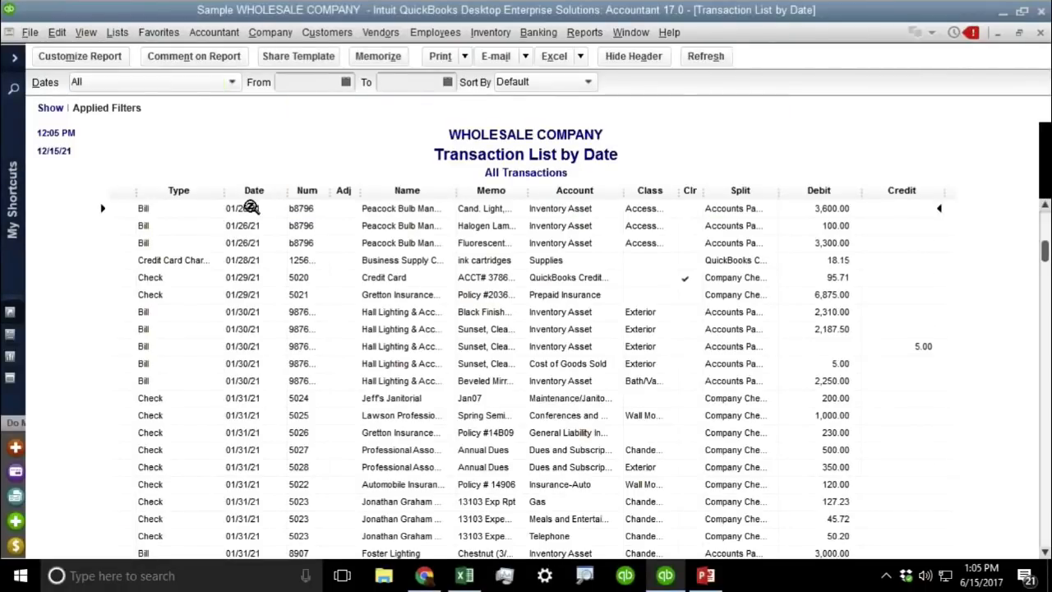
{"action": "double_click", "coordinate": [250, 207]}
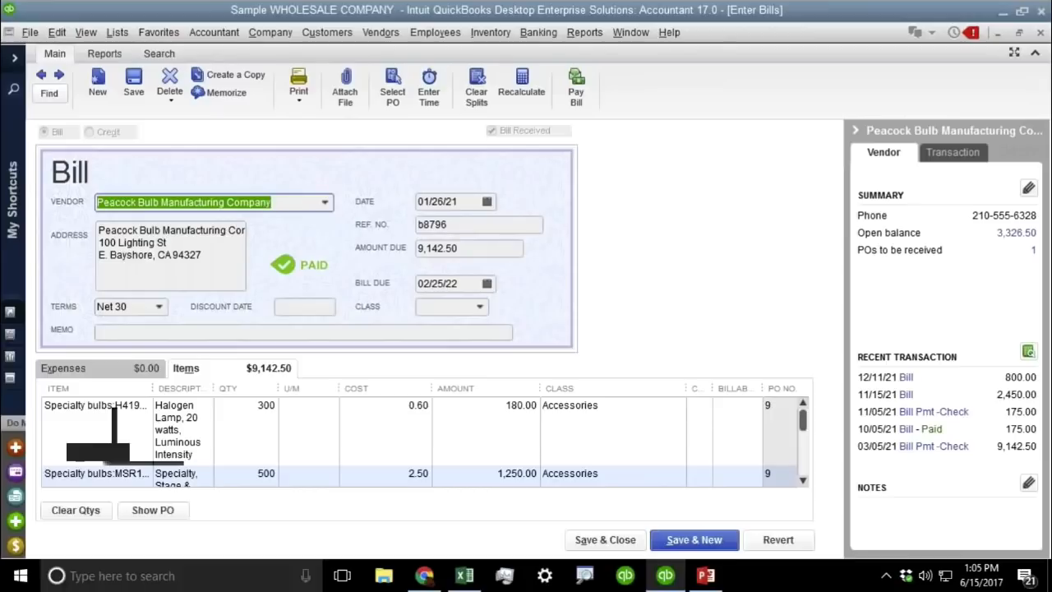
{"action": "left_click_drag", "start_coordinate": [152, 387], "coordinate": [202, 387]}
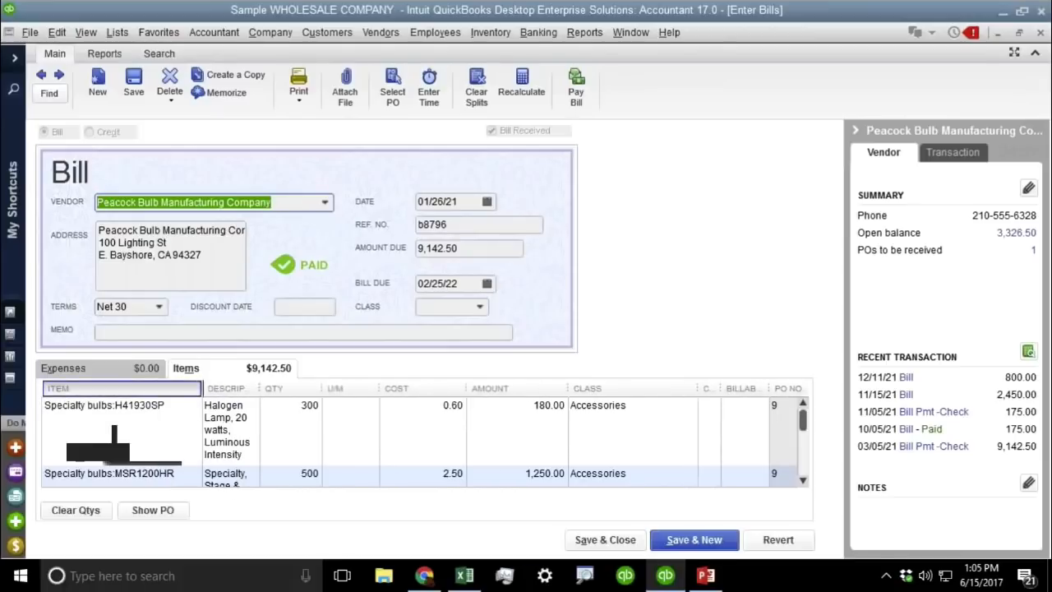
{"action": "left_click", "coordinate": [177, 406]}
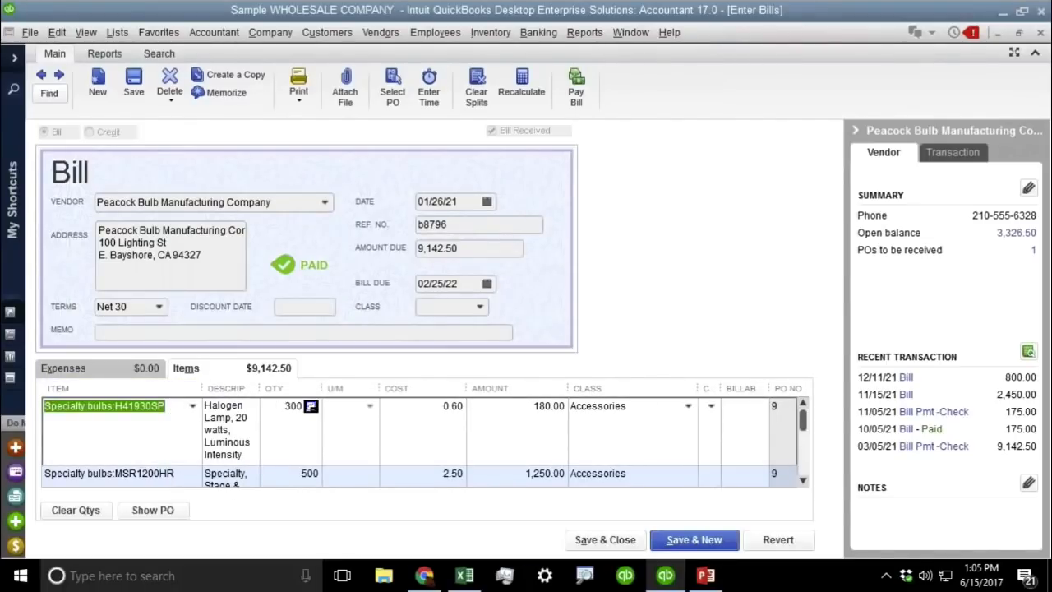
{"action": "left_click", "coordinate": [710, 405]}
{"action": "left_click", "coordinate": [731, 363]}
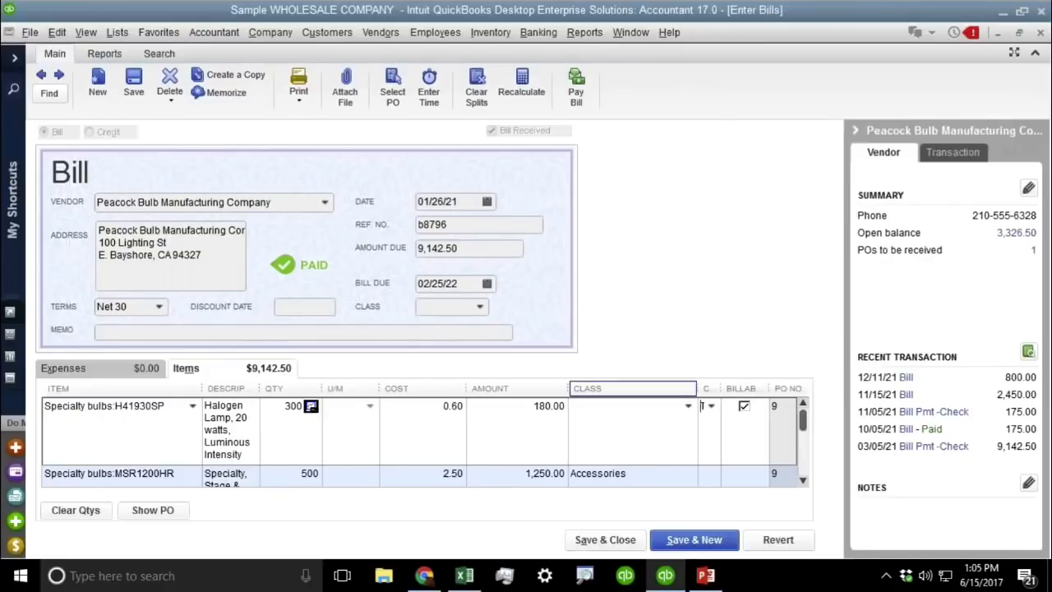
{"action": "left_click_drag", "start_coordinate": [697, 388], "coordinate": [593, 386]}
{"action": "left_click_drag", "start_coordinate": [694, 388], "coordinate": [728, 389]}
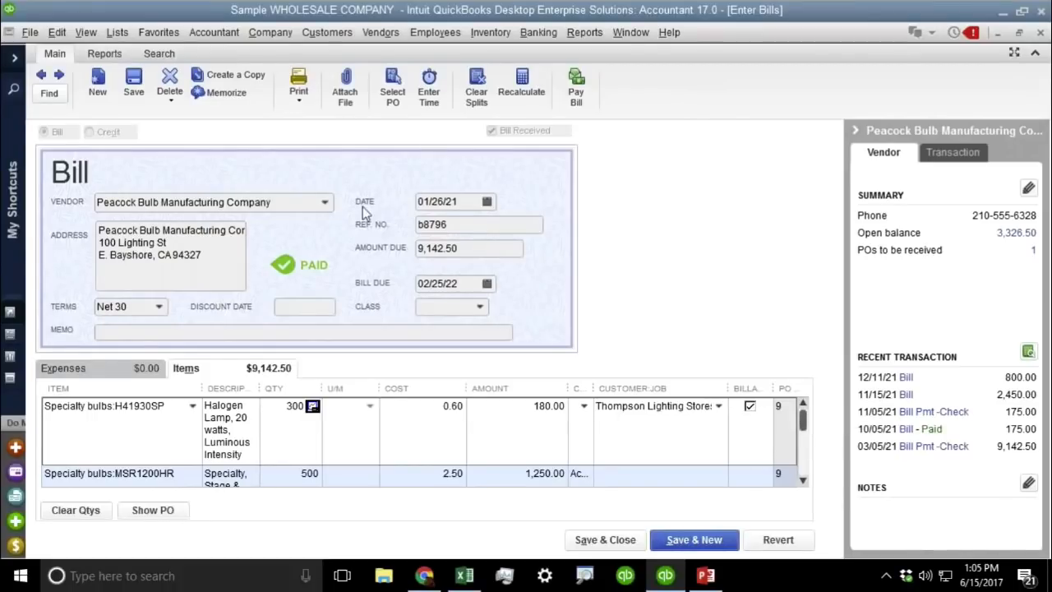
Save and close the bill, accepting the change to a linked transaction in a closed period
{"action": "key", "text": "ctrl"}
{"action": "left_click", "coordinate": [604, 539]}
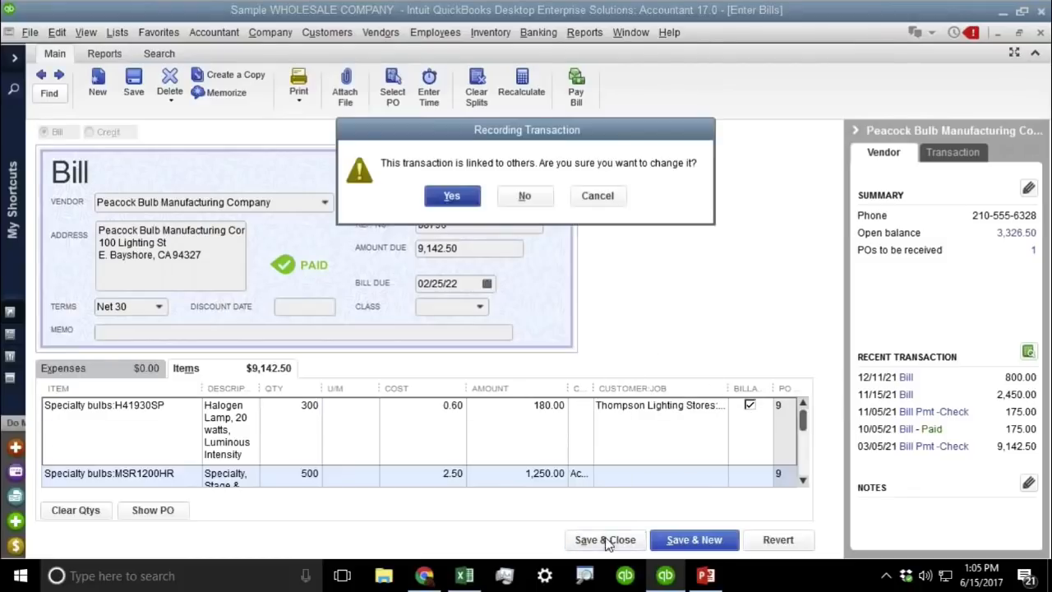
{"action": "left_click", "coordinate": [456, 195]}
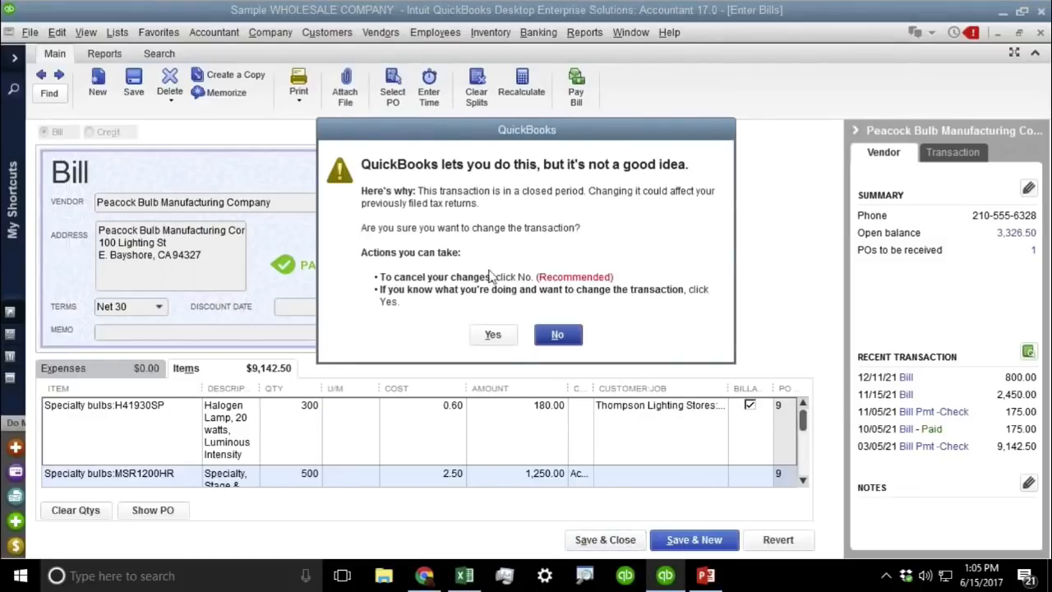
{"action": "left_click", "coordinate": [493, 335]}
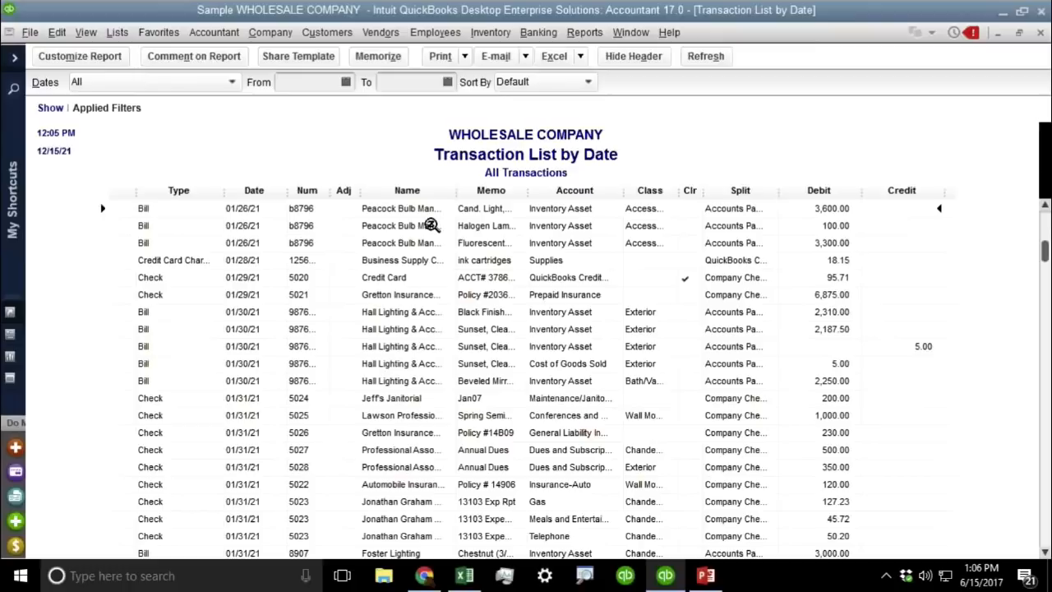
Reopen the Peacock Bulb bill, compare its vendor with the first item line's Customer:Job and amount, and return to the report
{"action": "double_click", "coordinate": [423, 209]}
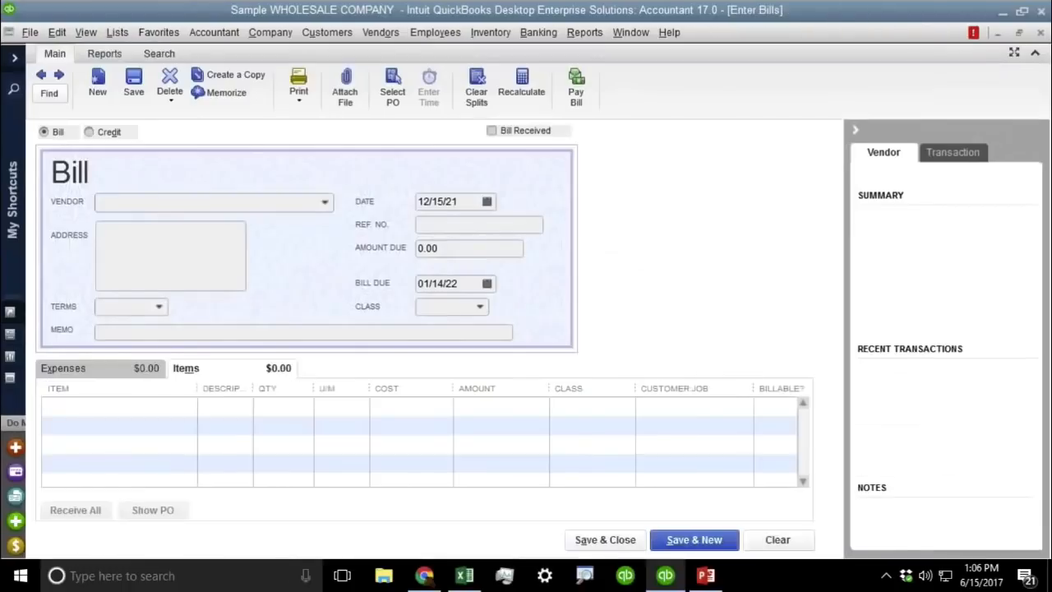
{"action": "left_click", "coordinate": [670, 405]}
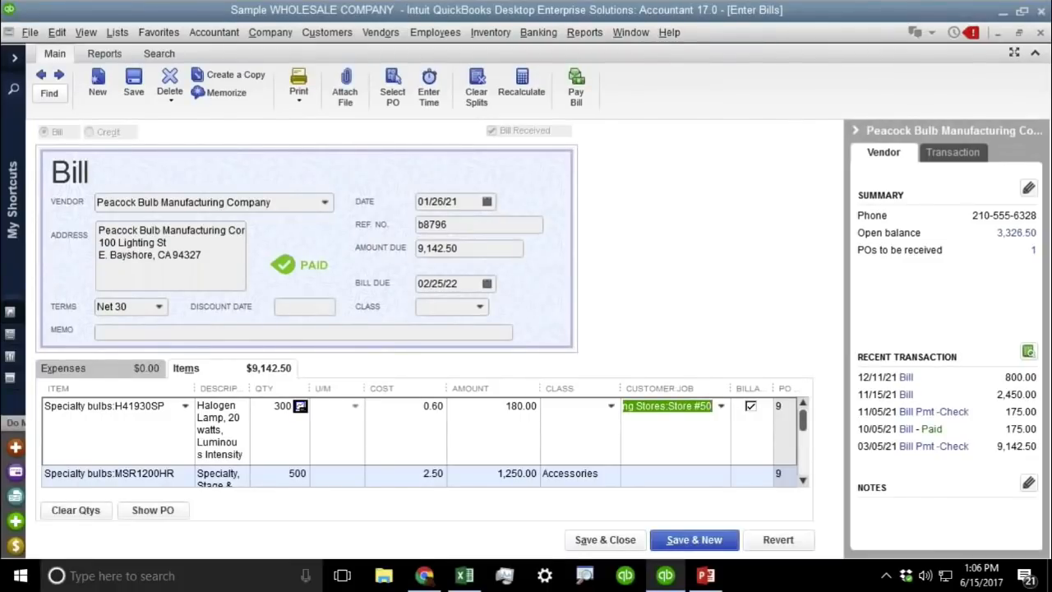
{"action": "left_click", "coordinate": [500, 409]}
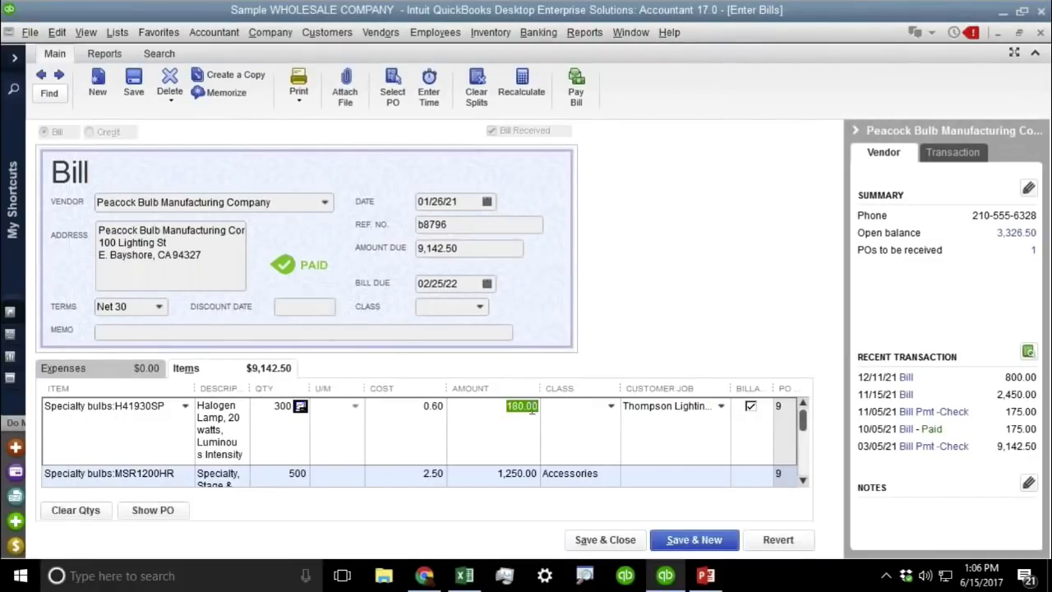
{"action": "left_click", "coordinate": [688, 406]}
{"action": "left_click", "coordinate": [182, 202]}
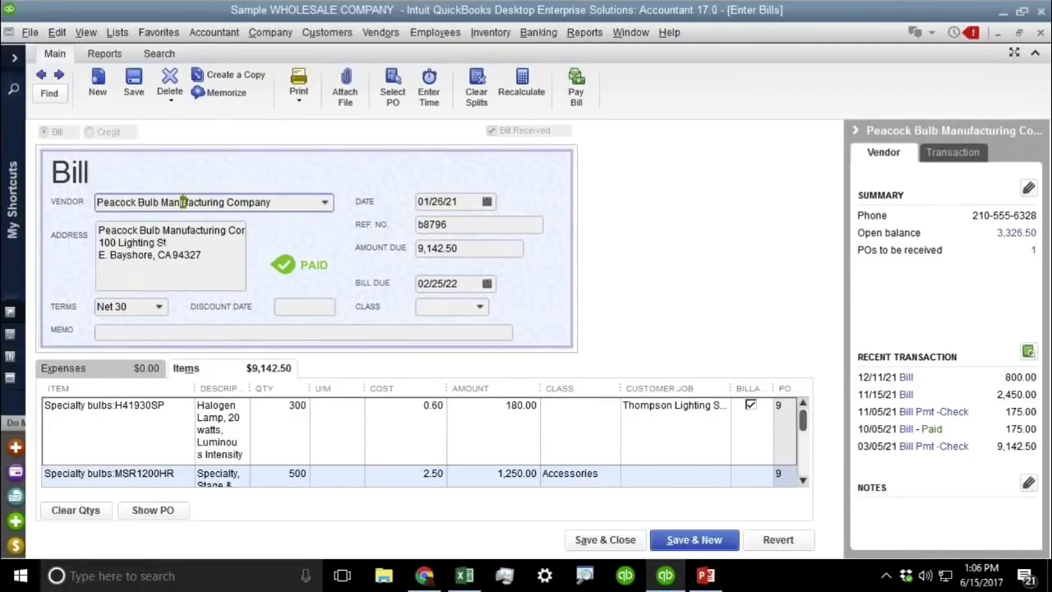
{"action": "key", "text": "Escape"}
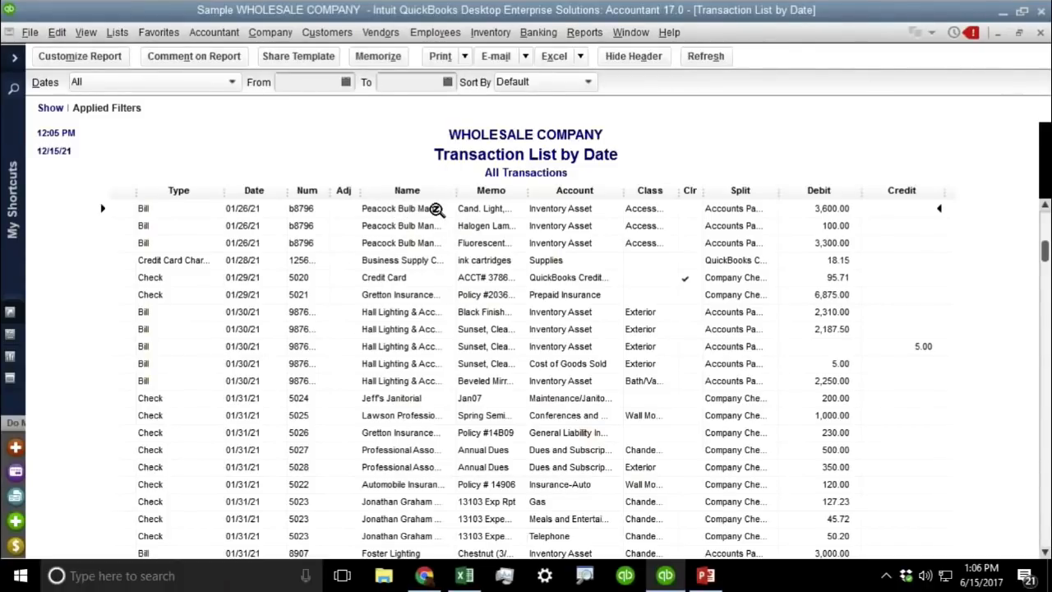
Widen the report's Name column and set the Detail Level filter to All
{"action": "left_click_drag", "start_coordinate": [454, 190], "coordinate": [495, 190]}
{"action": "left_click", "coordinate": [80, 56]}
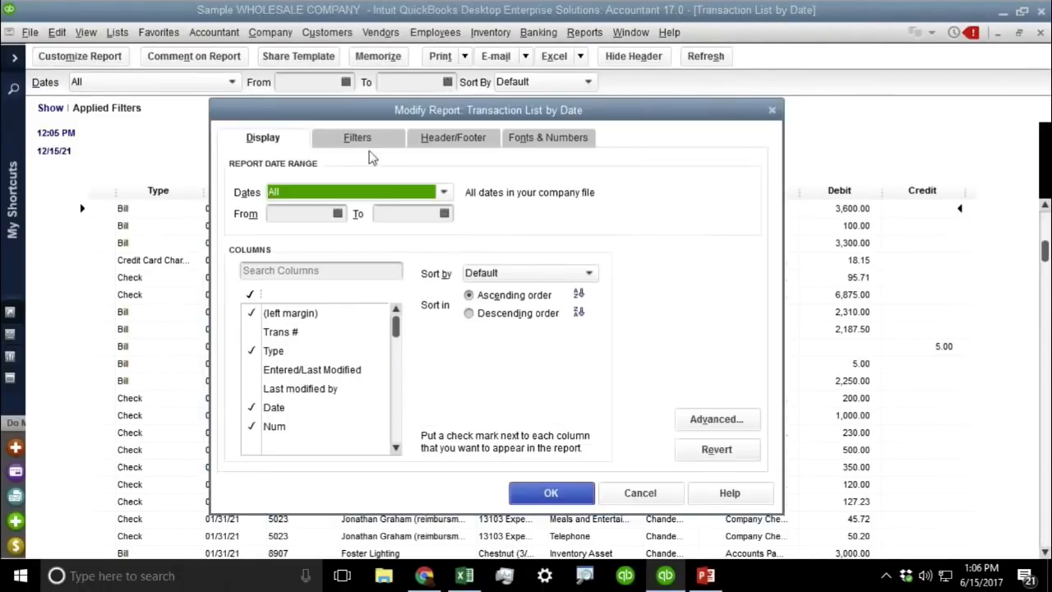
{"action": "left_click", "coordinate": [357, 137]}
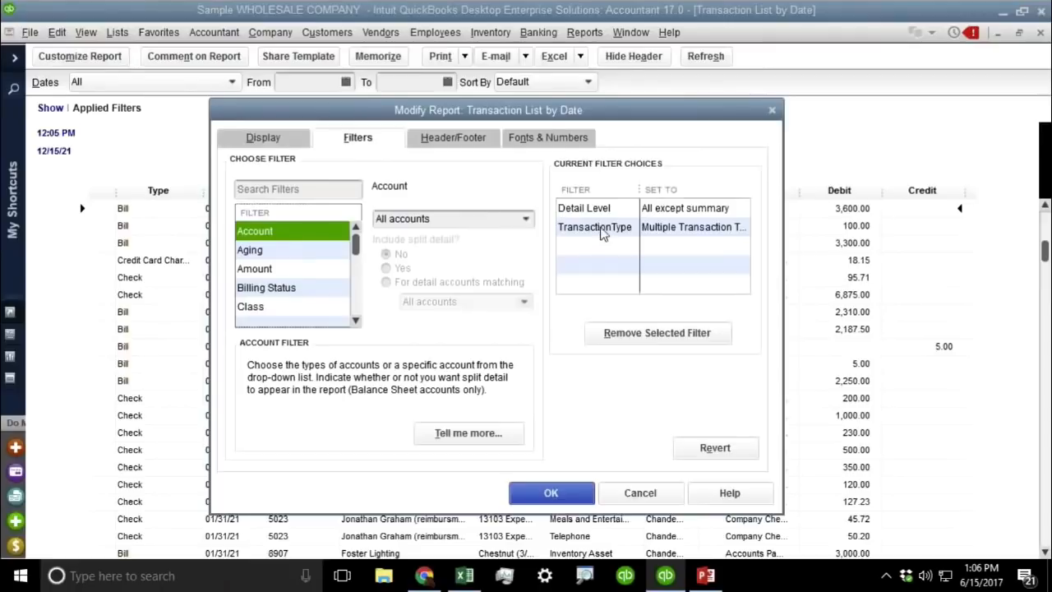
{"action": "left_click", "coordinate": [600, 229]}
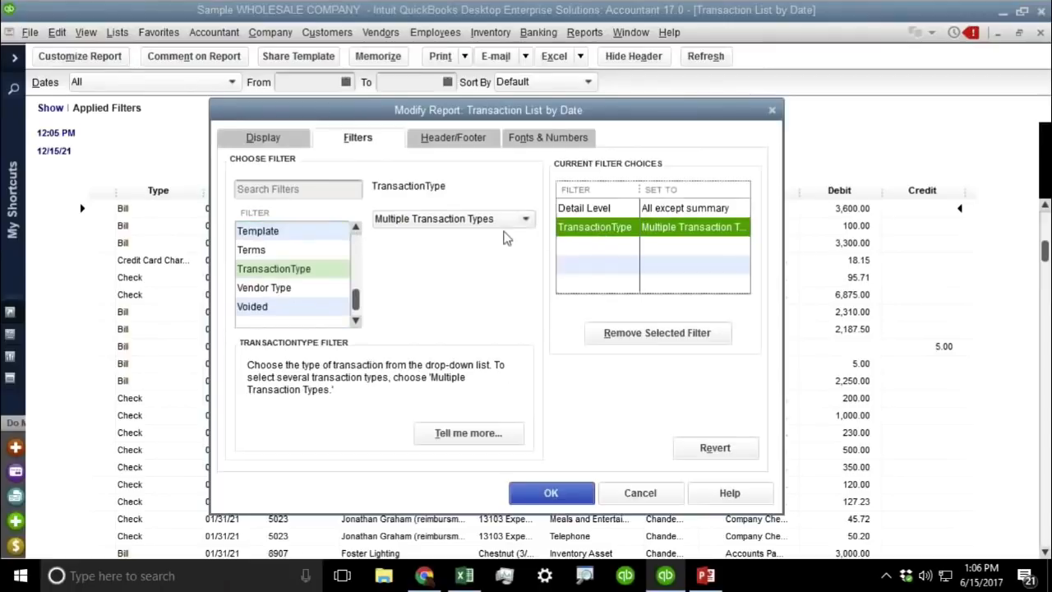
{"action": "left_click", "coordinate": [608, 212]}
{"action": "left_click", "coordinate": [385, 219]}
{"action": "left_click", "coordinate": [552, 493]}
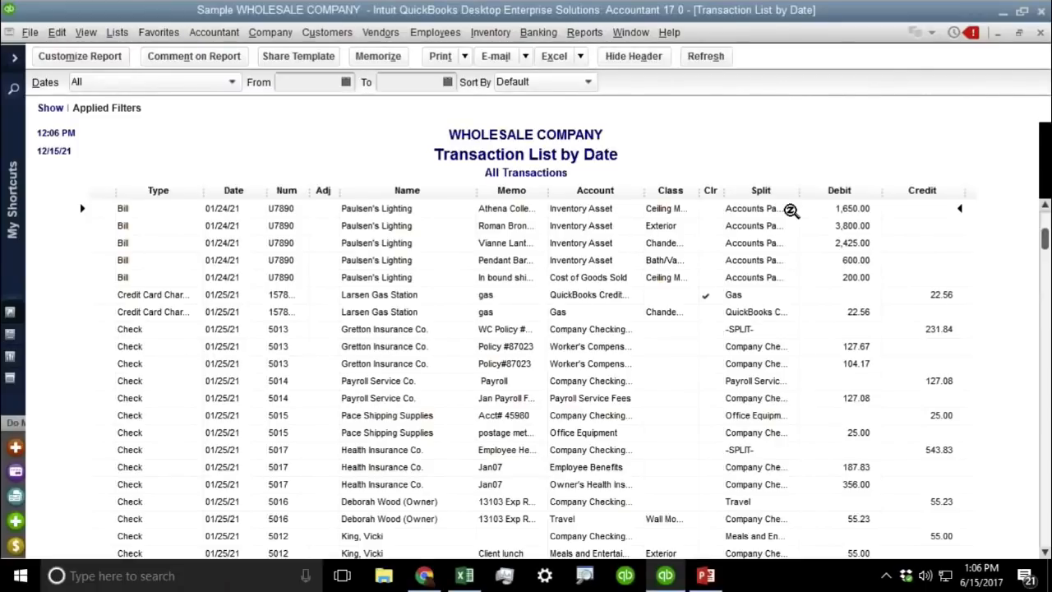
Add the Source Name column to the Transaction List by Date report, keeping the Name column selected
{"action": "left_click", "coordinate": [79, 56]}
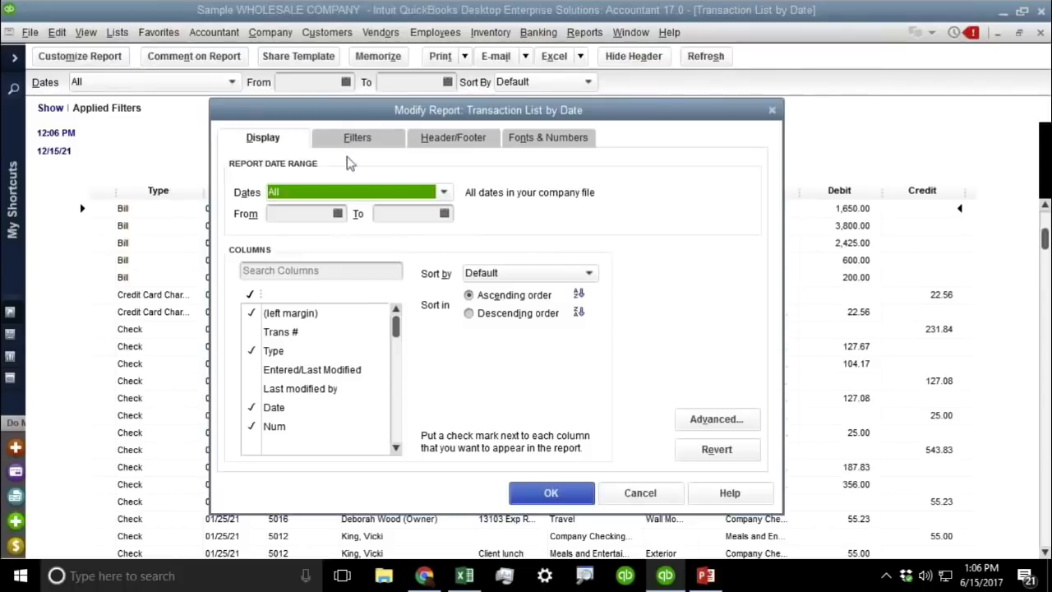
{"action": "left_click", "coordinate": [258, 271]}
{"action": "type", "text": "sour"}
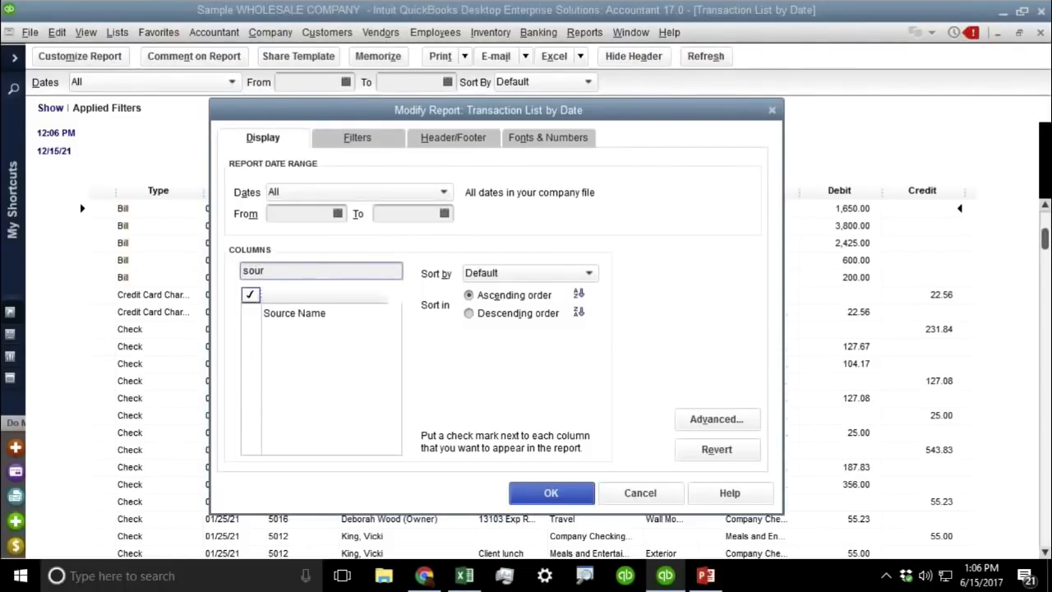
{"action": "left_click", "coordinate": [269, 315]}
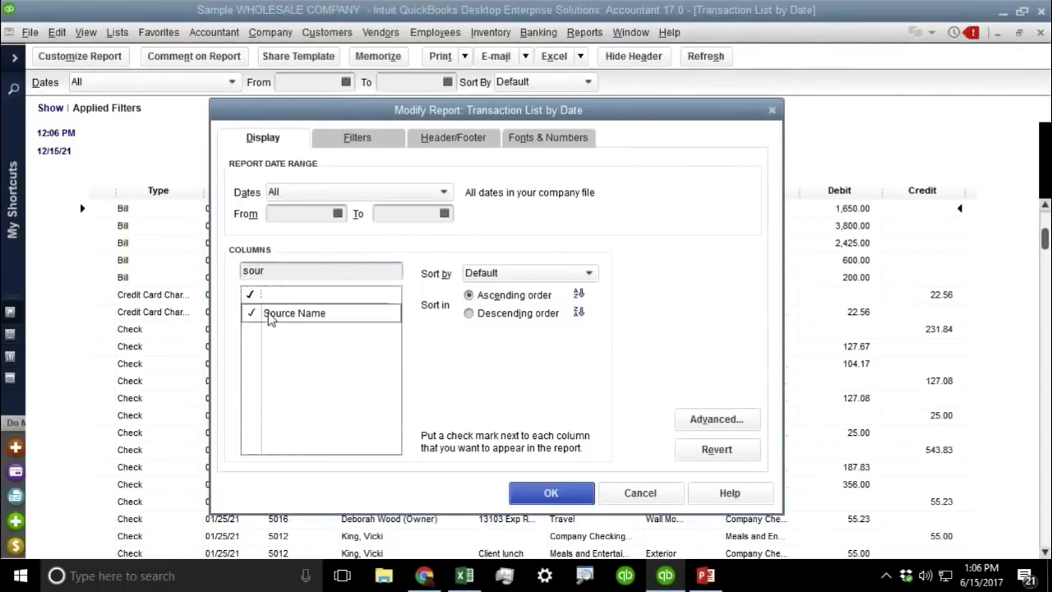
{"action": "double_click", "coordinate": [286, 272]}
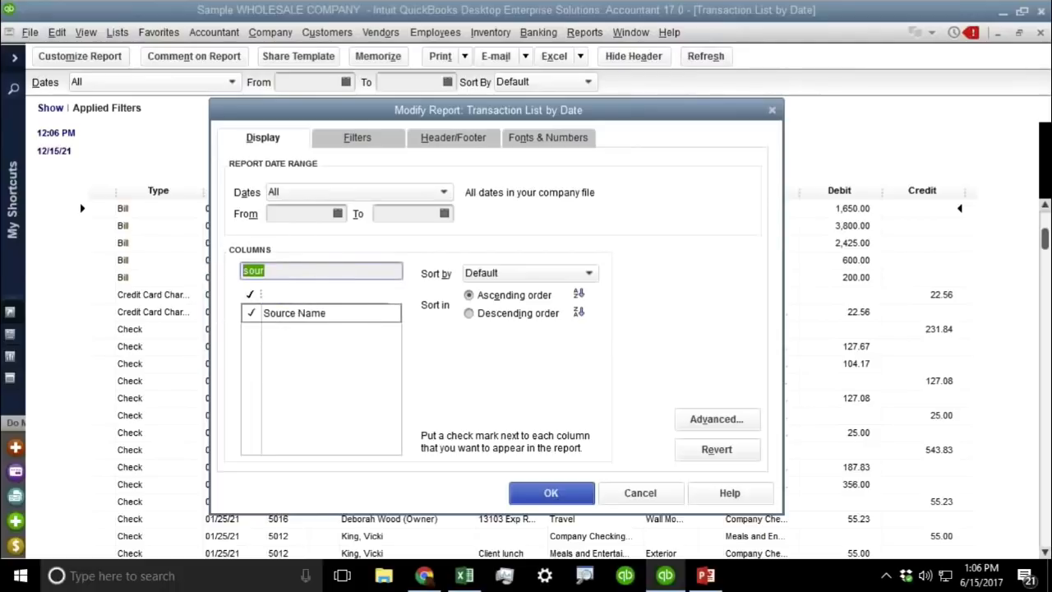
{"action": "type", "text": "name"}
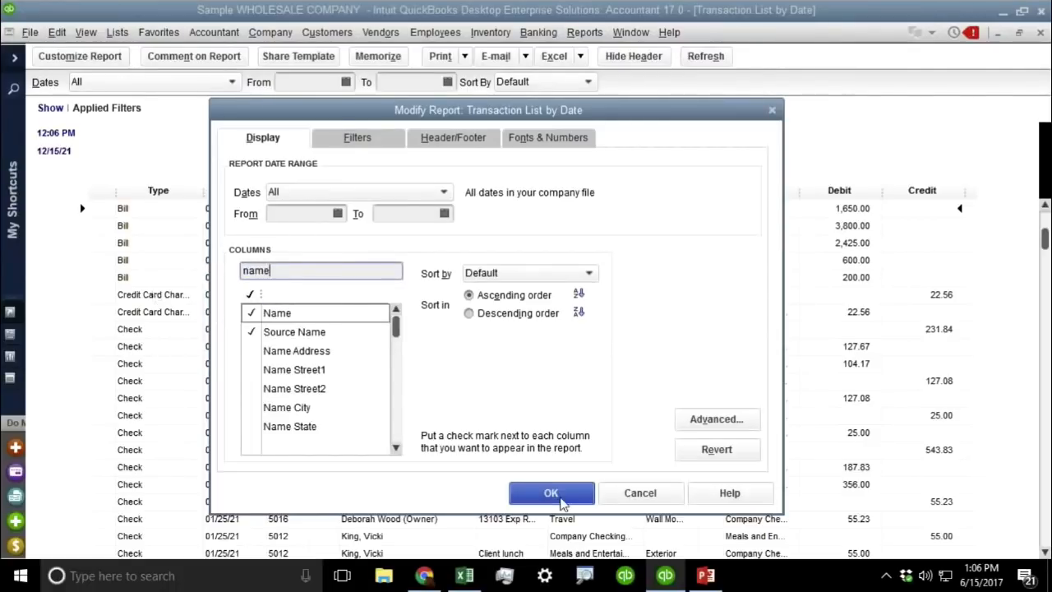
{"action": "left_click", "coordinate": [550, 493]}
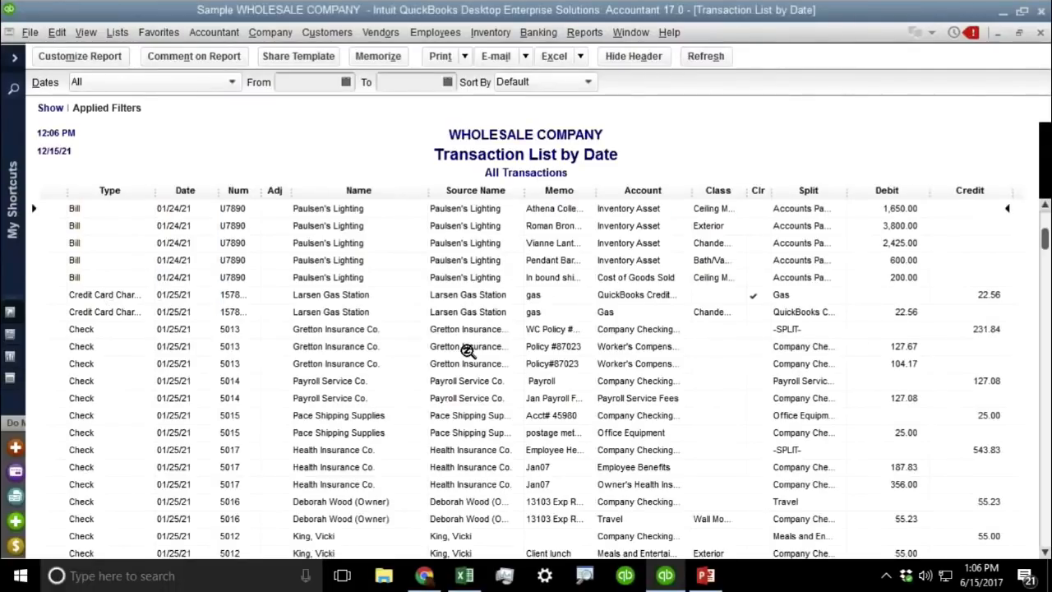
Compare the Name and Source Name entries on the 01/26/21 Peacock Bulb bill lines, and close the report
{"action": "scroll", "coordinate": [486, 382], "scroll_direction": "down", "scroll_amount": 1}
{"action": "scroll", "coordinate": [486, 381], "scroll_direction": "down", "scroll_amount": 1}
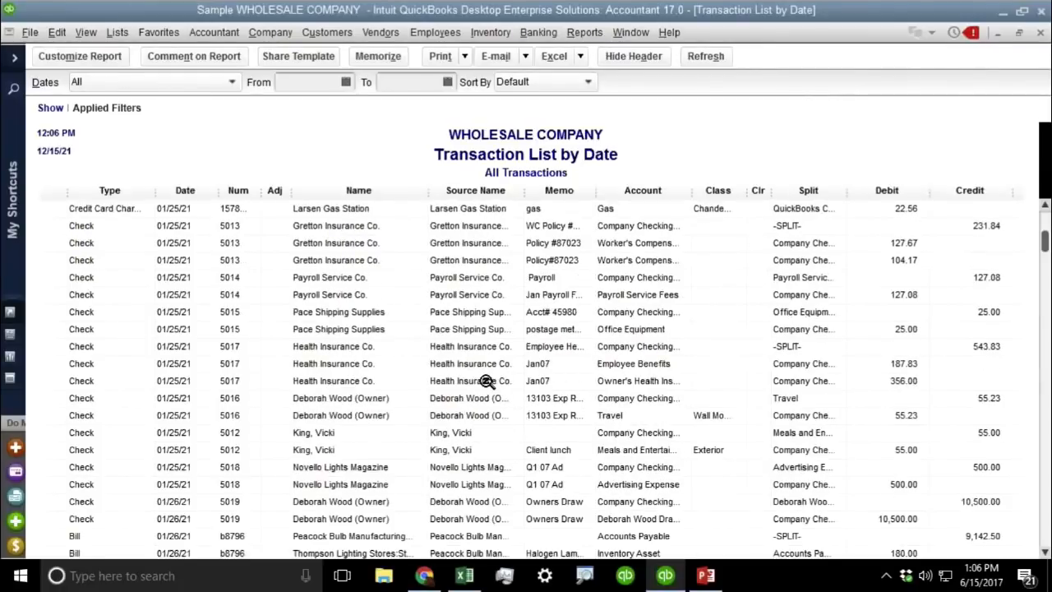
{"action": "scroll", "coordinate": [486, 382], "scroll_direction": "down", "scroll_amount": 3}
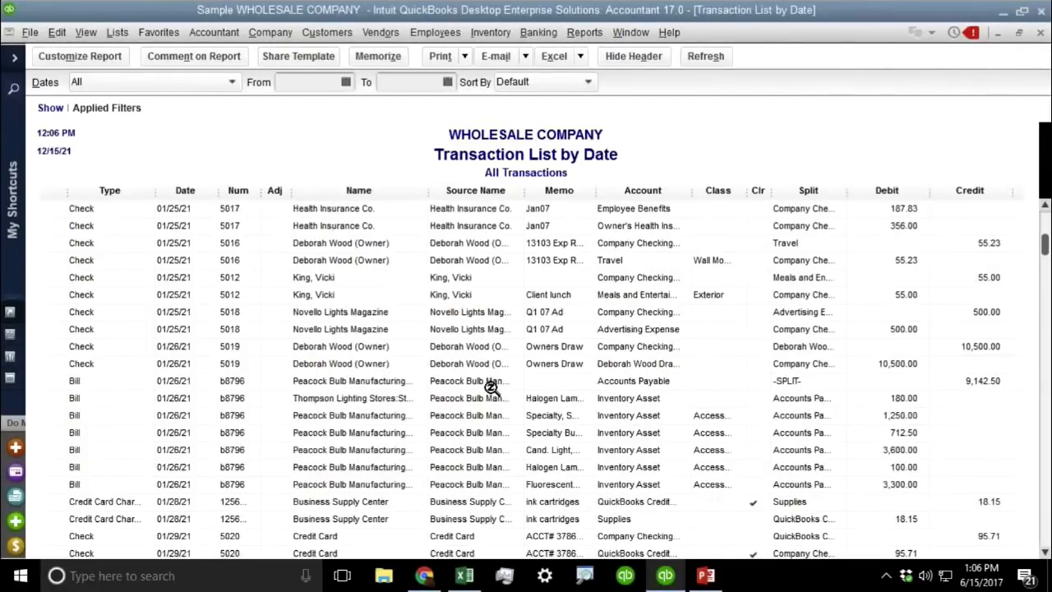
{"action": "scroll", "coordinate": [491, 387], "scroll_direction": "up", "scroll_amount": 9}
{"action": "key", "text": "Escape"}
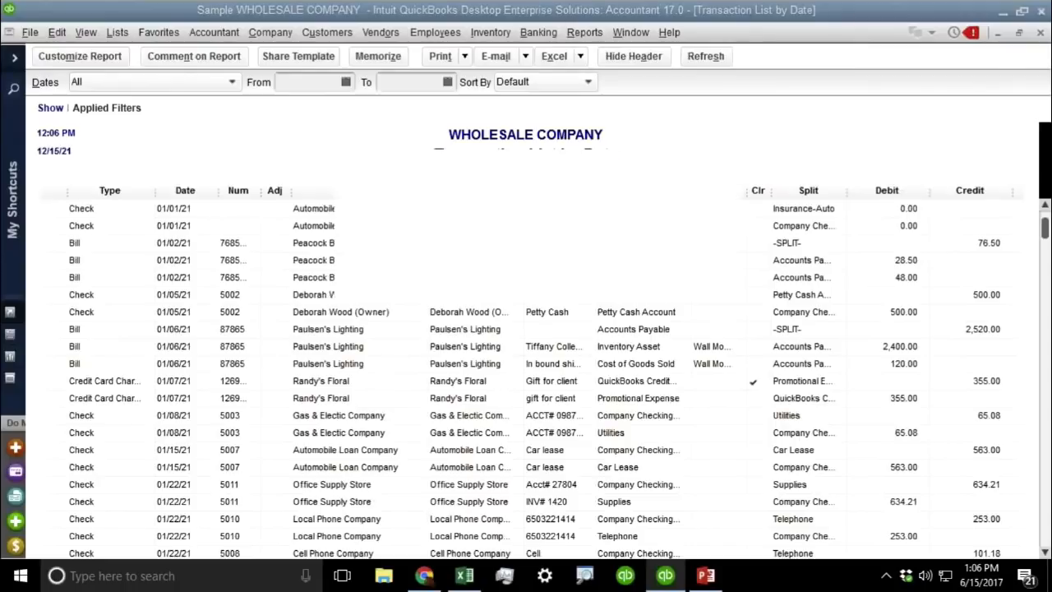
{"action": "left_click", "coordinate": [537, 277]}
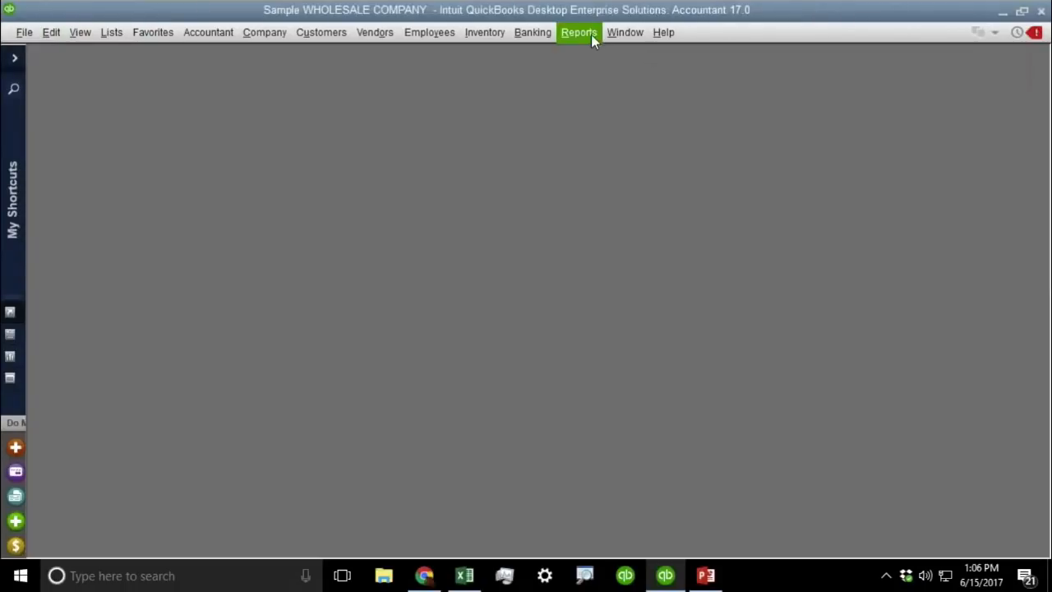
Create a custom Transaction Detail report with its date range set to All
{"action": "left_click", "coordinate": [588, 34]}
{"action": "mouse_move", "coordinate": [690, 454]}
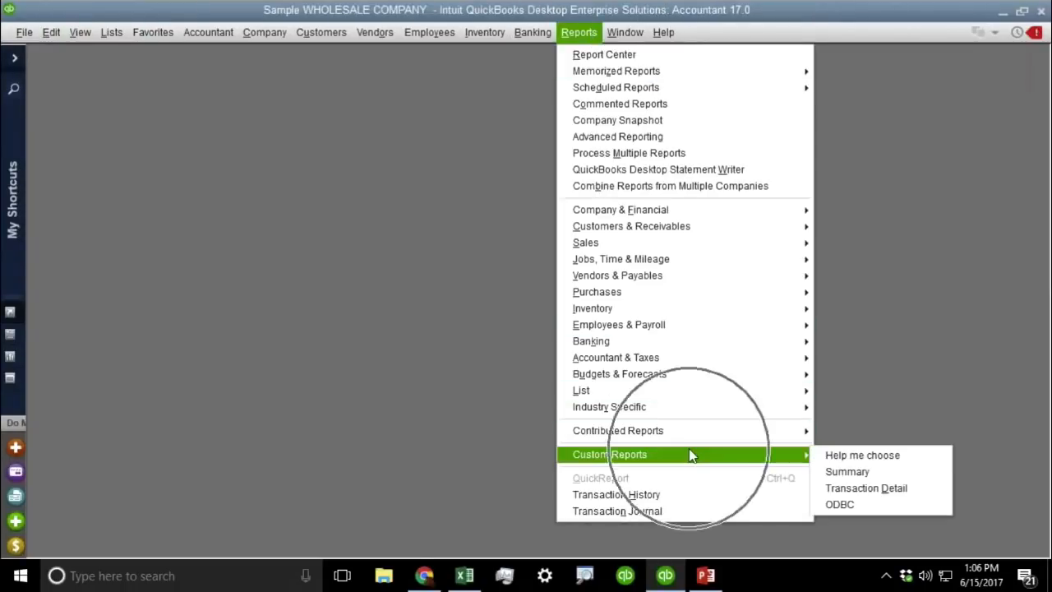
{"action": "left_click", "coordinate": [909, 488]}
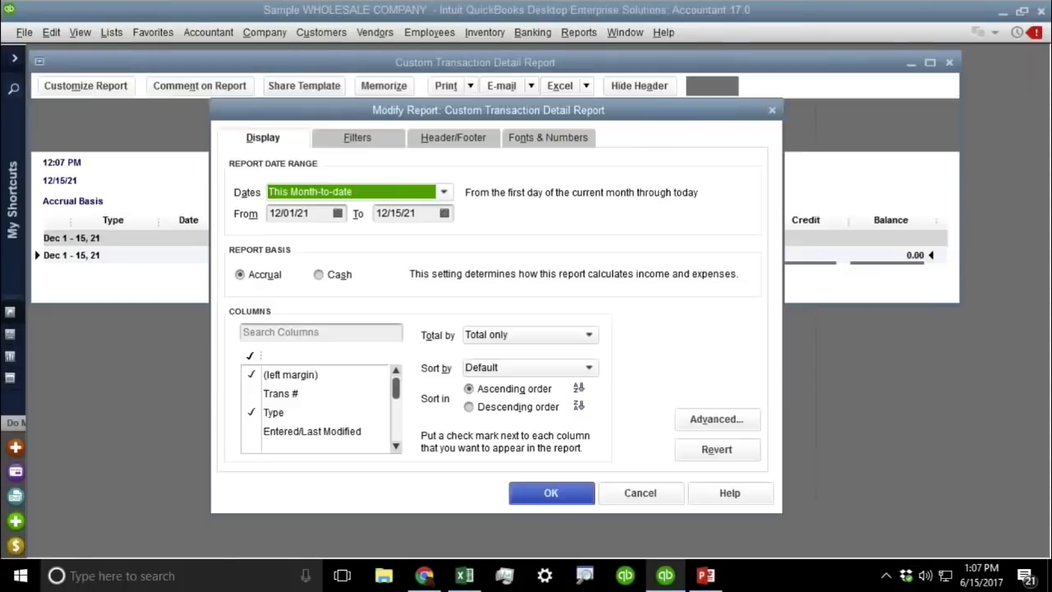
{"action": "left_click", "coordinate": [312, 192]}
{"action": "left_click", "coordinate": [304, 215]}
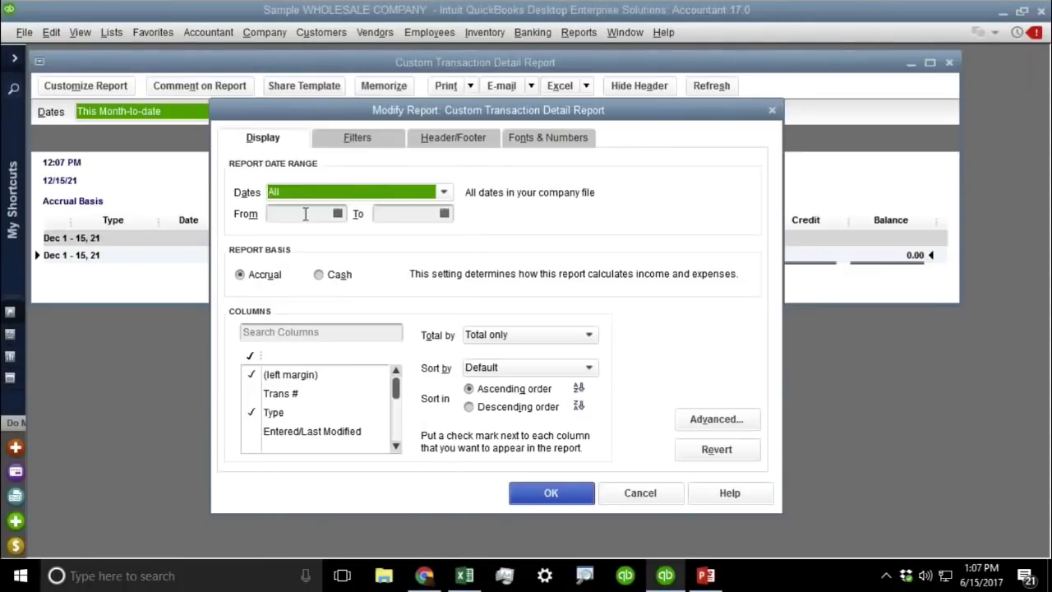
Filter the report by TransactionType to Check, Bill and Credit Card, and generate it
{"action": "left_click", "coordinate": [367, 132]}
{"action": "left_click", "coordinate": [261, 285]}
{"action": "key", "text": "t"}
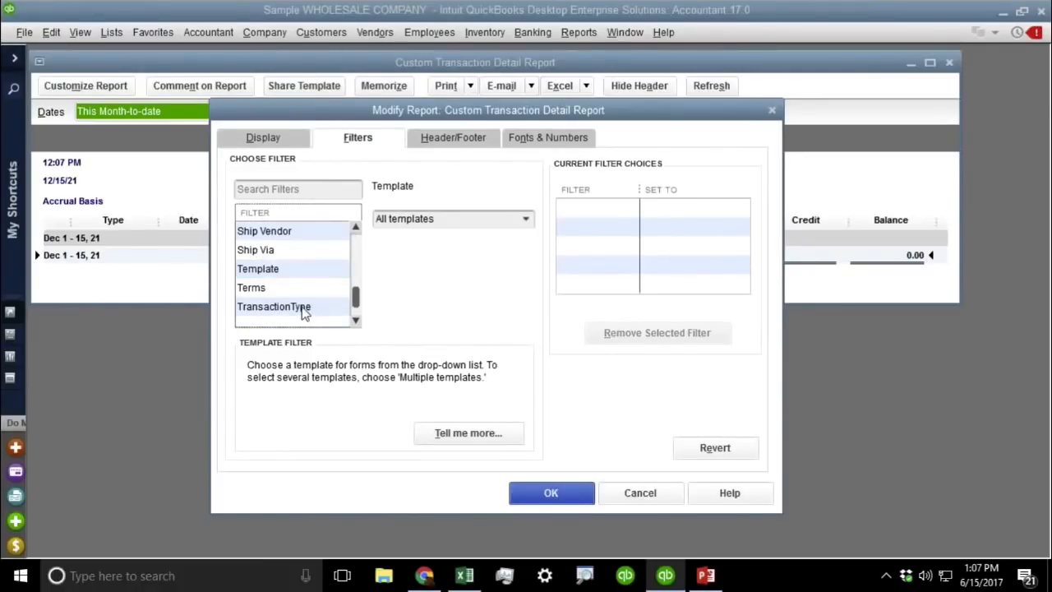
{"action": "left_click", "coordinate": [305, 307]}
{"action": "left_click", "coordinate": [516, 221]}
{"action": "left_click", "coordinate": [426, 267]}
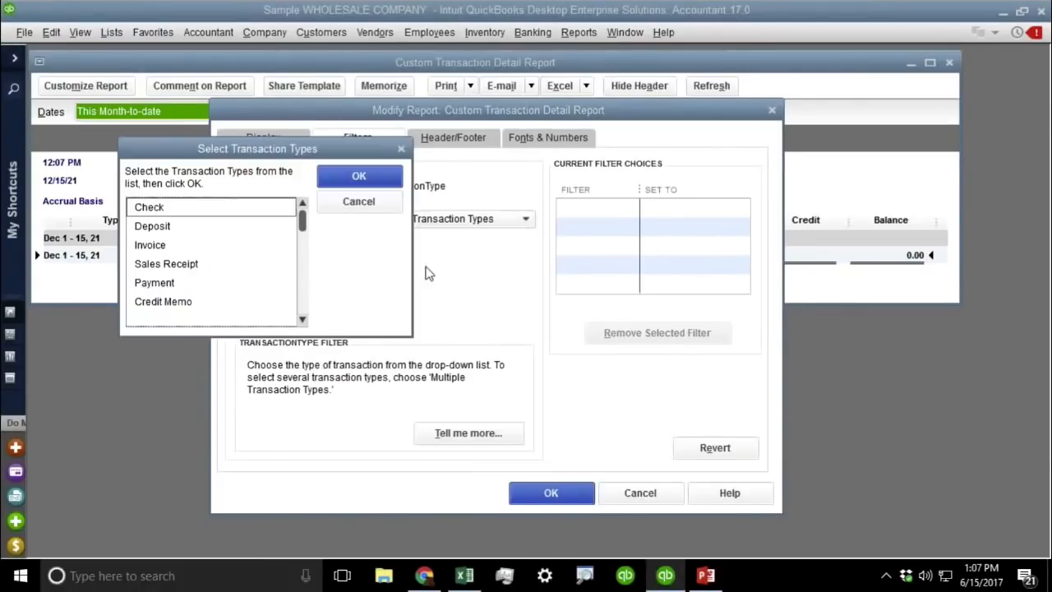
{"action": "left_click", "coordinate": [158, 214]}
{"action": "left_click", "coordinate": [305, 282]}
{"action": "left_click", "coordinate": [155, 246]}
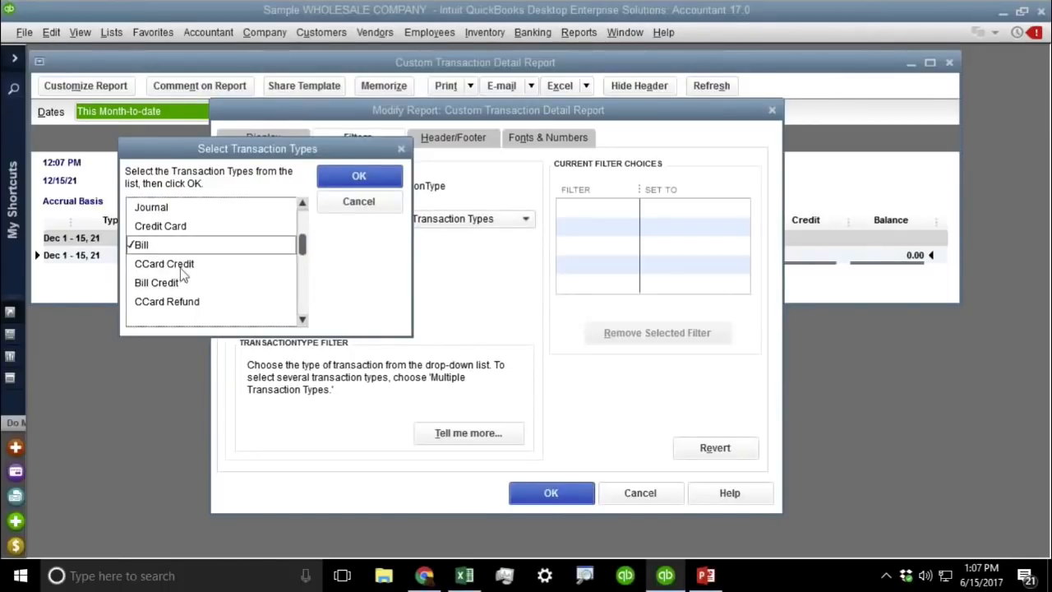
{"action": "left_click", "coordinate": [189, 225]}
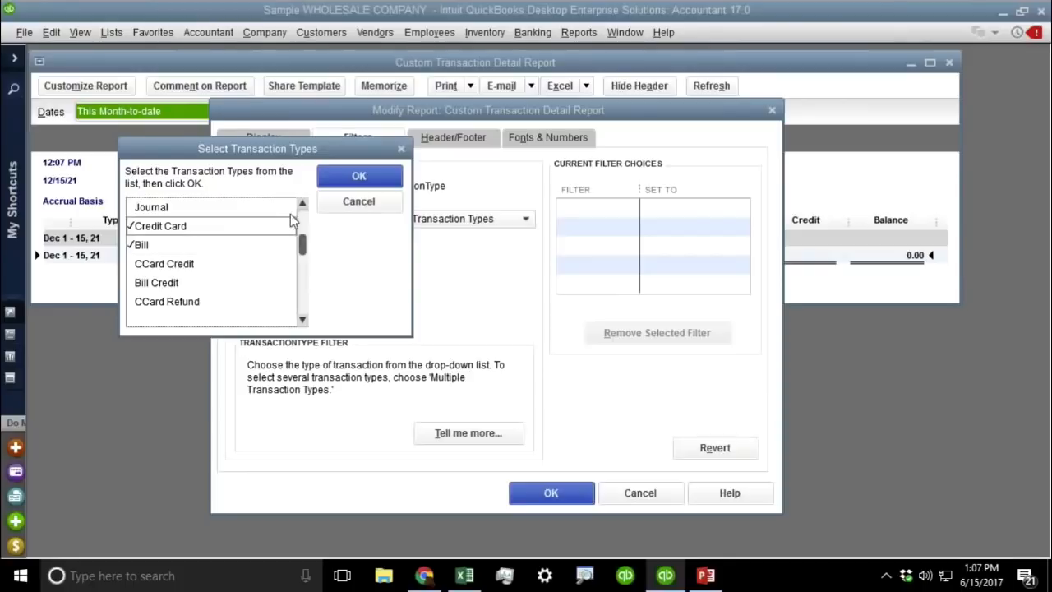
{"action": "left_click", "coordinate": [357, 176]}
{"action": "left_click", "coordinate": [552, 492]}
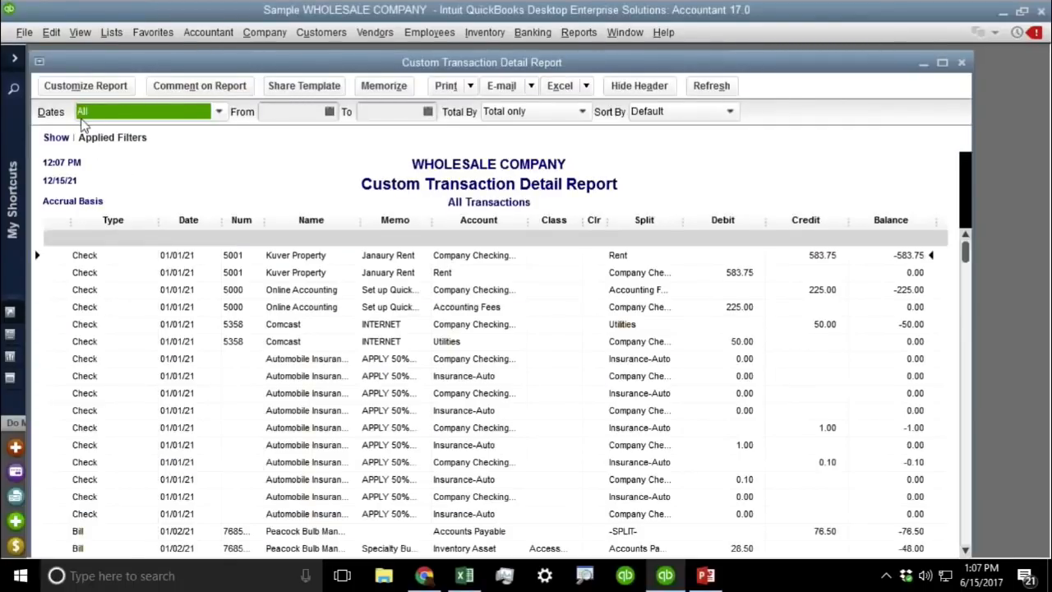
Add the Source Name column to the Custom Transaction Detail Report
{"action": "left_click", "coordinate": [86, 86]}
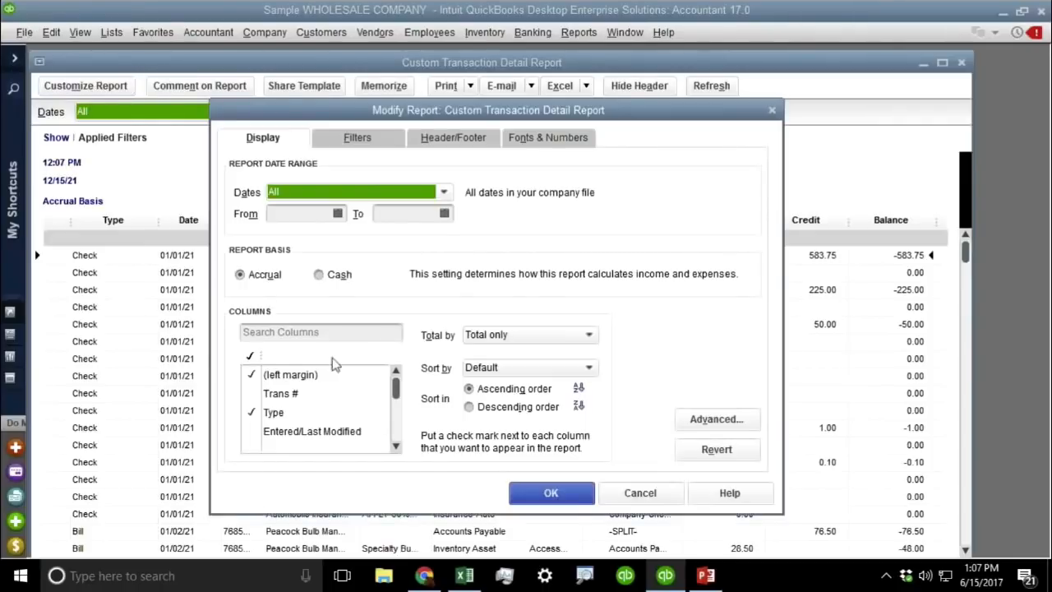
{"action": "left_click", "coordinate": [312, 330]}
{"action": "type", "text": "name"}
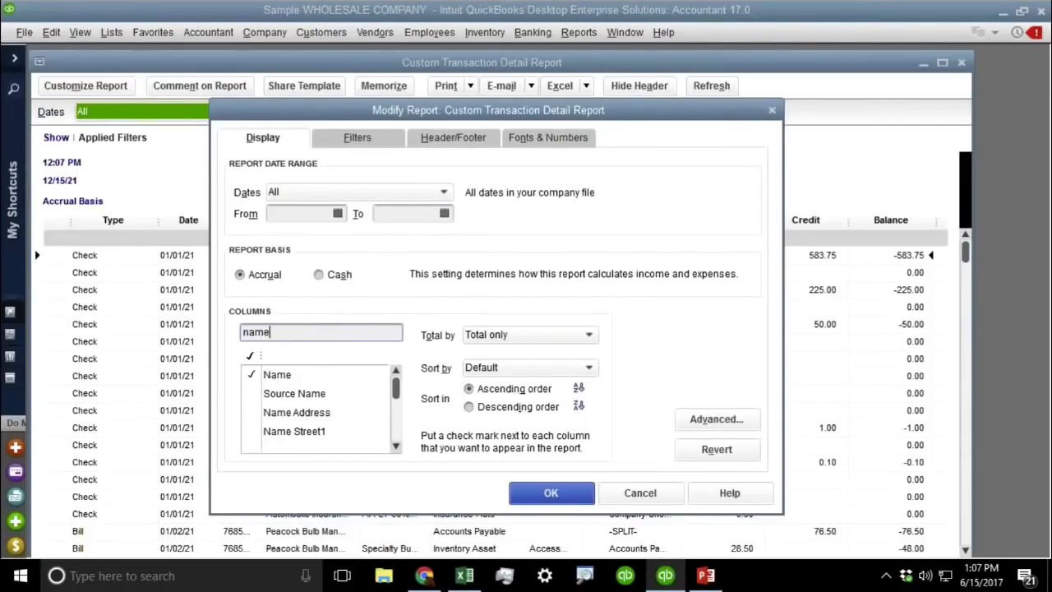
{"action": "left_click", "coordinate": [298, 394]}
{"action": "left_click", "coordinate": [493, 491]}
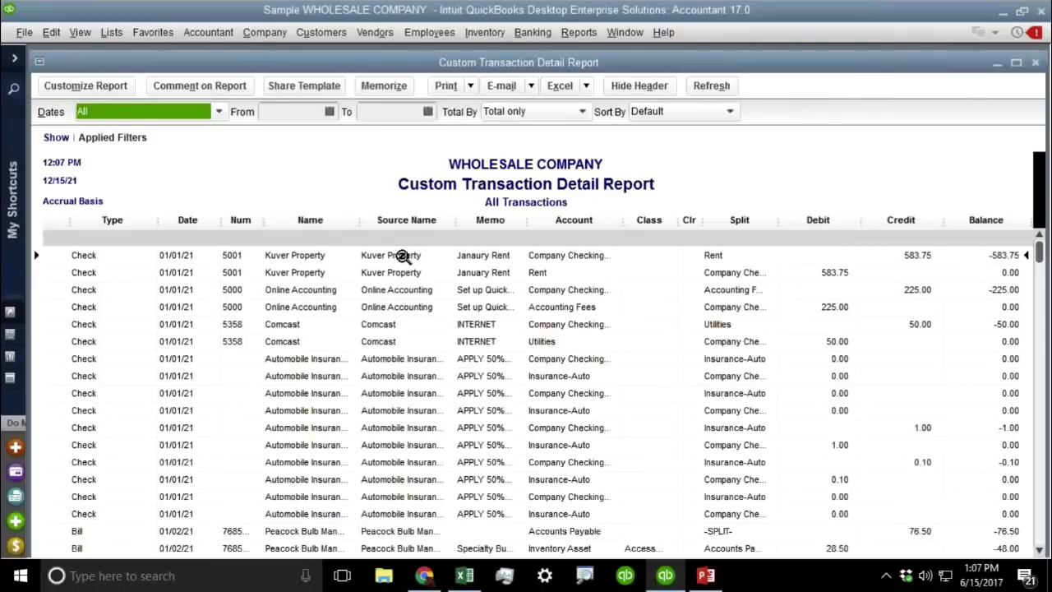
Assign the rent line of the 01/01/21 Kuver Property check to Thompson Lighting Stores:Store #15, save it and record the changes
{"action": "double_click", "coordinate": [409, 256]}
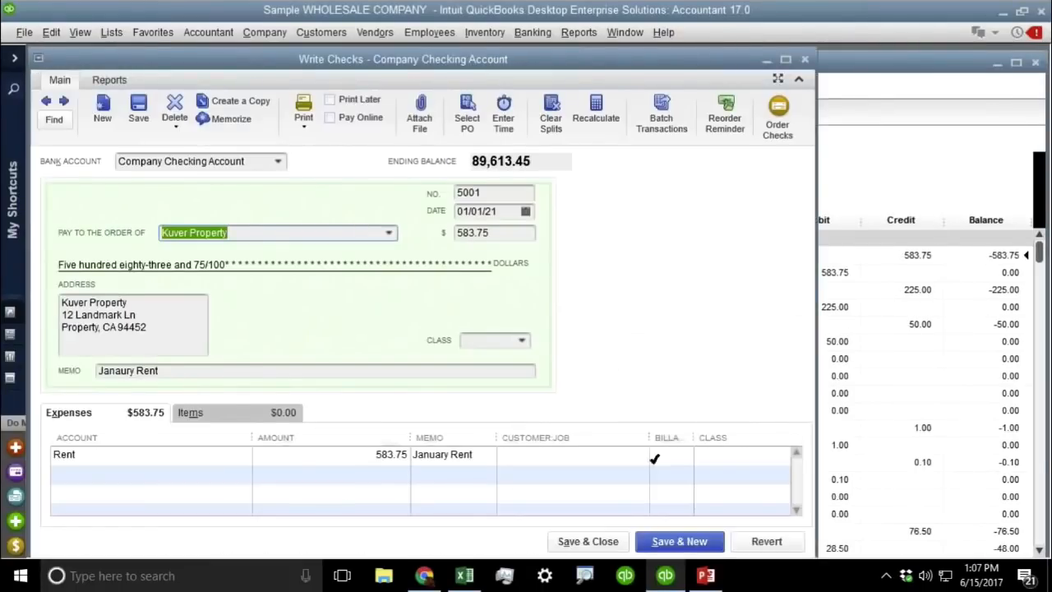
{"action": "left_click", "coordinate": [641, 456]}
{"action": "left_click", "coordinate": [639, 454]}
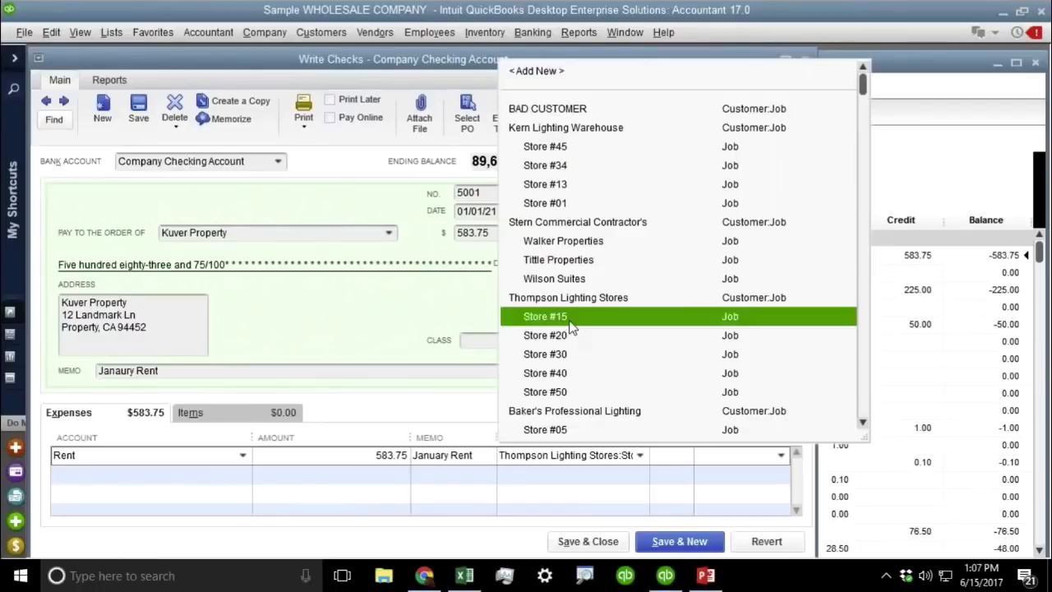
{"action": "left_click", "coordinate": [575, 321]}
{"action": "left_click", "coordinate": [587, 541]}
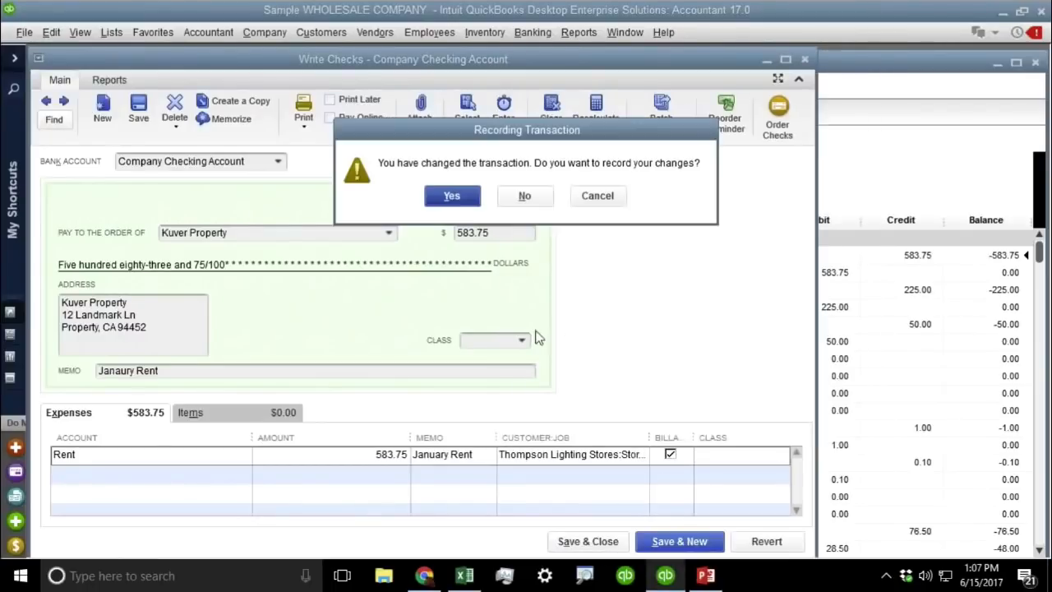
{"action": "left_click", "coordinate": [448, 196]}
{"action": "left_click", "coordinate": [492, 334]}
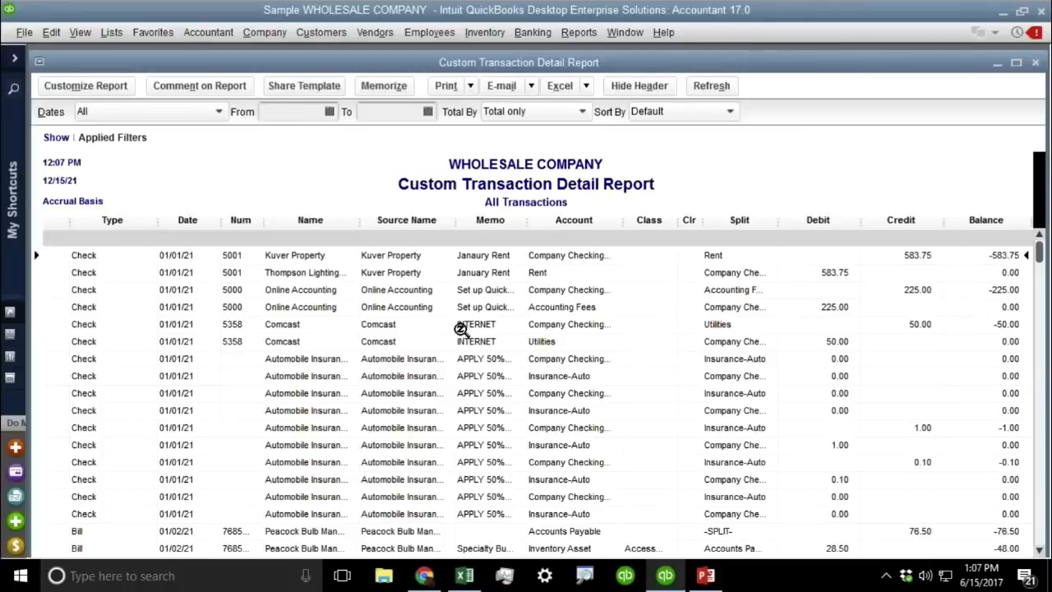
Widen the report's Name column and compare Name with Source Name on the January Rent expense line
{"action": "left_click_drag", "start_coordinate": [362, 217], "coordinate": [396, 217]}
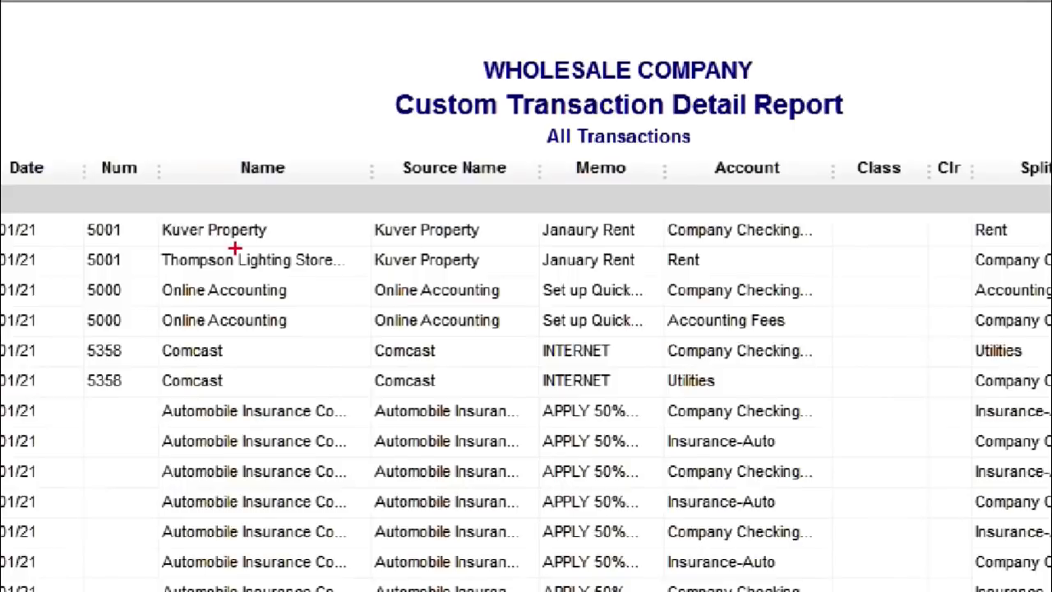
{"action": "mouse_move", "coordinate": [207, 244]}
{"action": "left_mouse_down"}
{"action": "mouse_move", "coordinate": [206, 289]}
{"action": "mouse_move", "coordinate": [288, 242]}
{"action": "mouse_move", "coordinate": [174, 243]}
{"action": "left_mouse_up"}
{"action": "mouse_move", "coordinate": [476, 248]}
{"action": "left_mouse_down"}
{"action": "mouse_move", "coordinate": [339, 256]}
{"action": "mouse_move", "coordinate": [519, 279]}
{"action": "mouse_move", "coordinate": [427, 237]}
{"action": "left_mouse_up"}
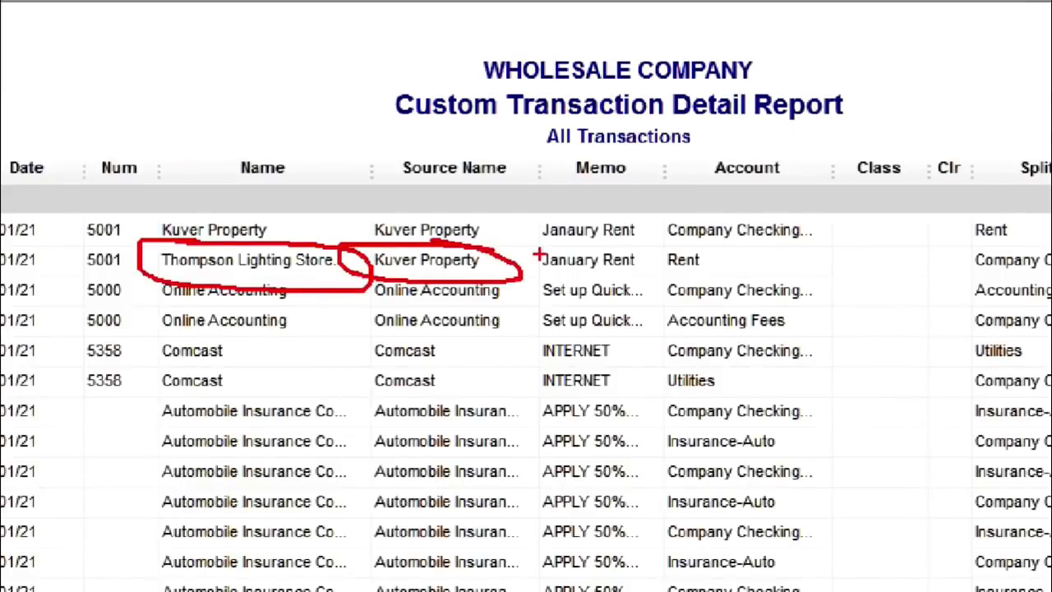
{"action": "key", "text": "Escape"}
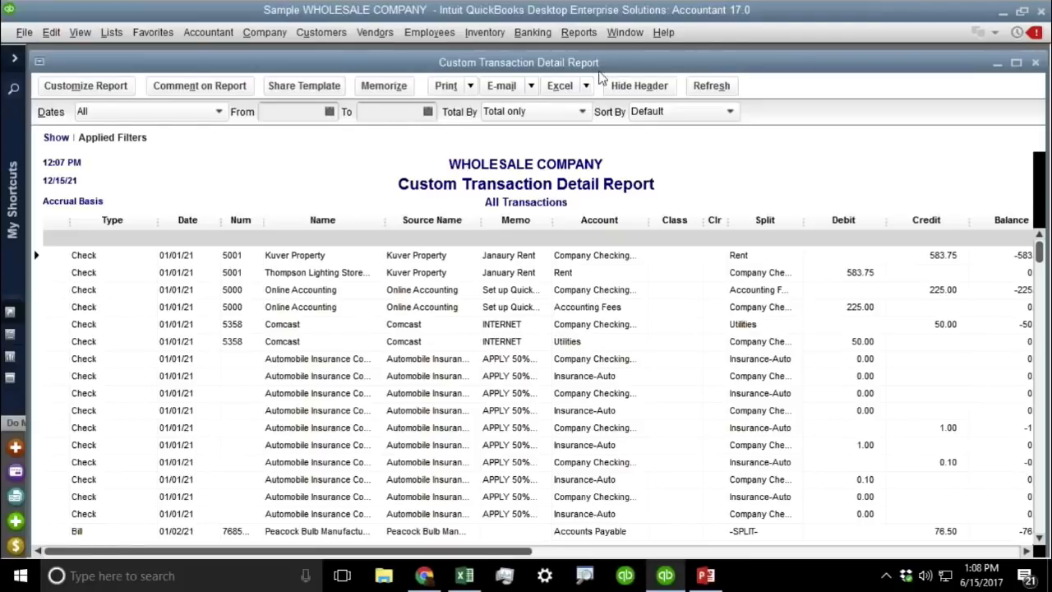
Export the report to Excel as a new worksheet in a new workbook
{"action": "left_click", "coordinate": [592, 86]}
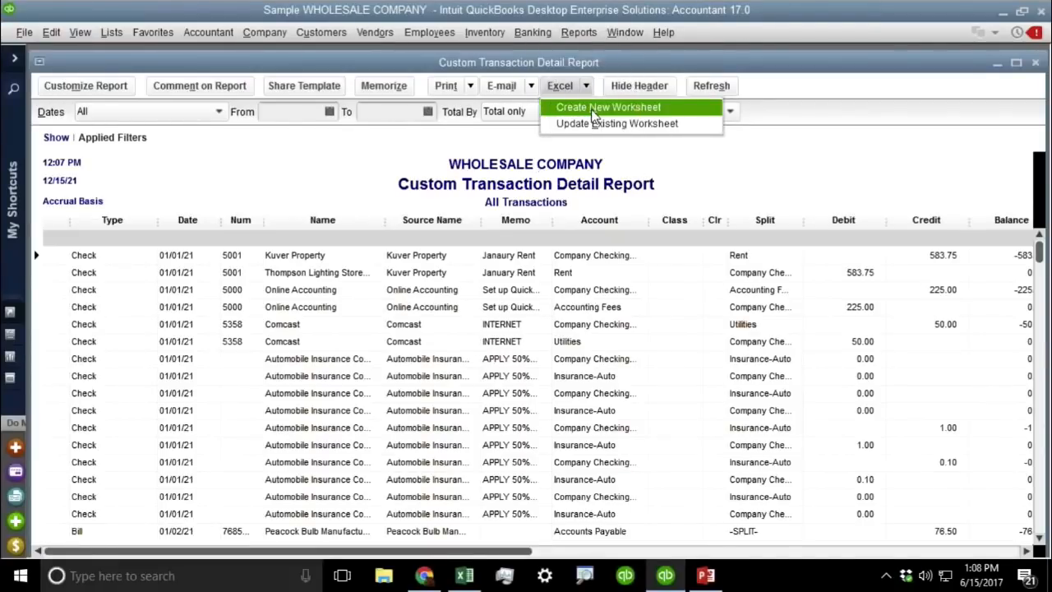
{"action": "left_click", "coordinate": [593, 111]}
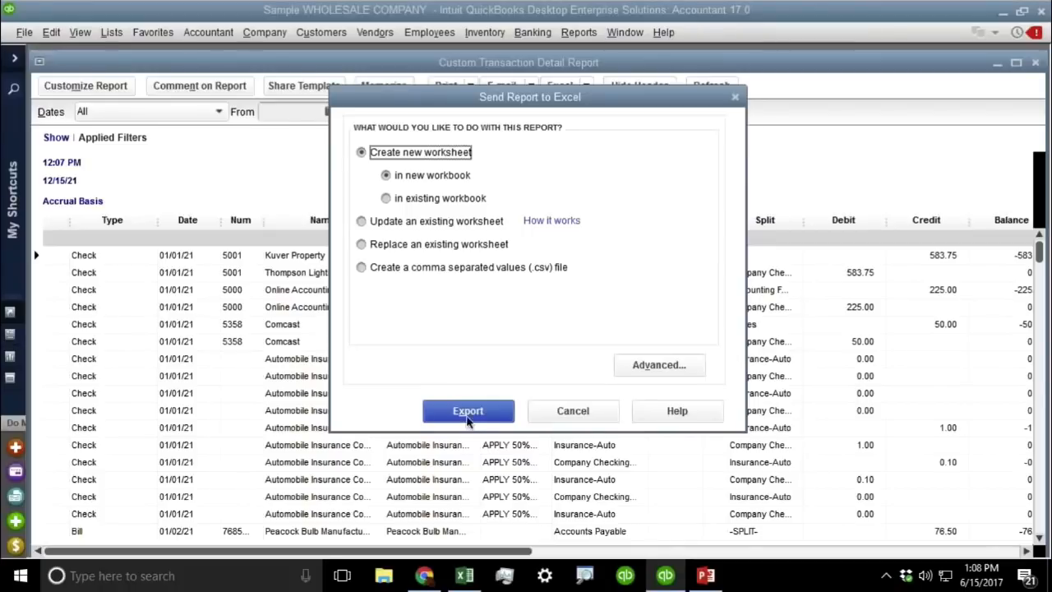
{"action": "left_click", "coordinate": [468, 419]}
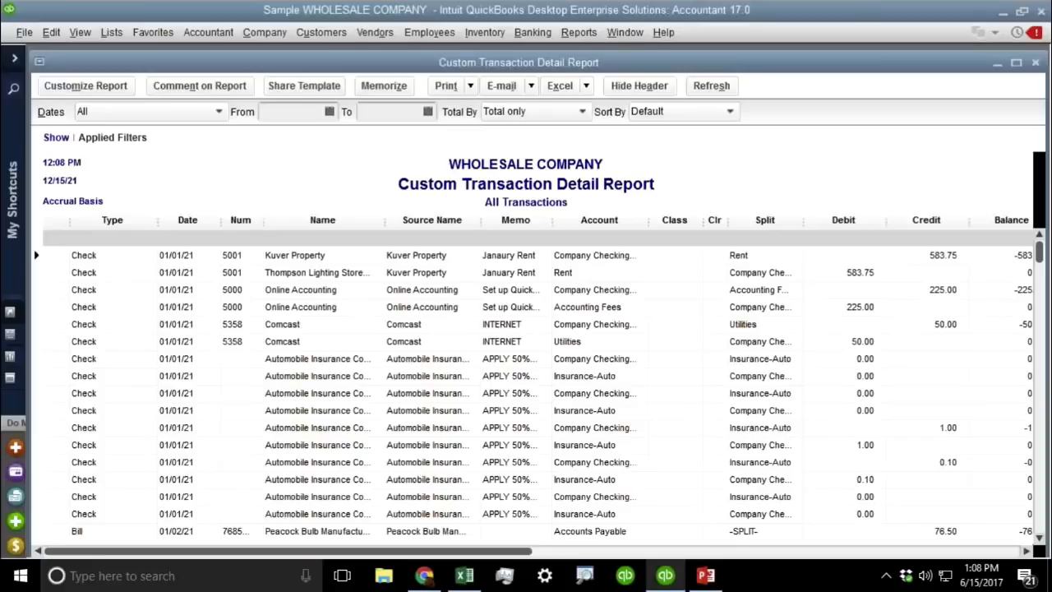
Set the Custom Transaction Detail Report's date range to This Month
{"action": "left_click", "coordinate": [218, 112]}
{"action": "left_click", "coordinate": [219, 111]}
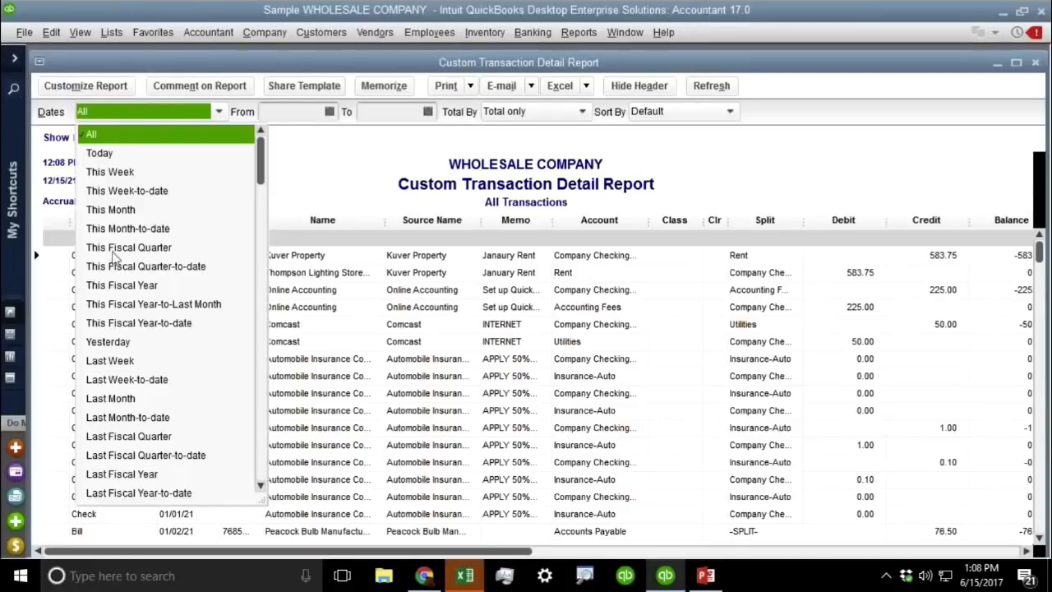
{"action": "left_click", "coordinate": [115, 210]}
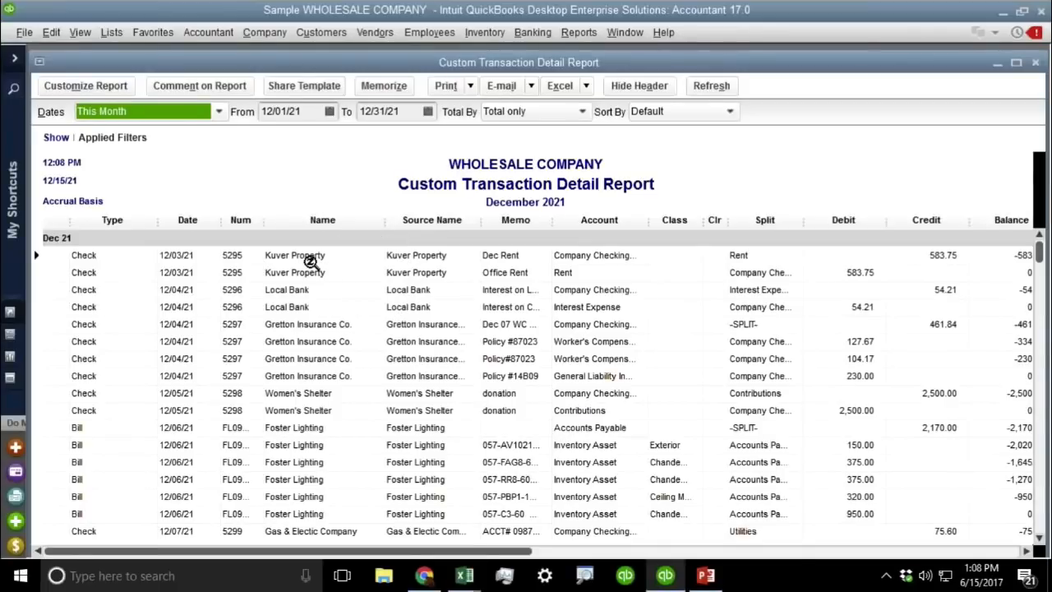
Assign check 5295's Office Rent line to Kern Lighting Warehouse:Store #34, record the change, and compare its Name with Source Name
{"action": "double_click", "coordinate": [313, 257]}
{"action": "left_click", "coordinate": [641, 456]}
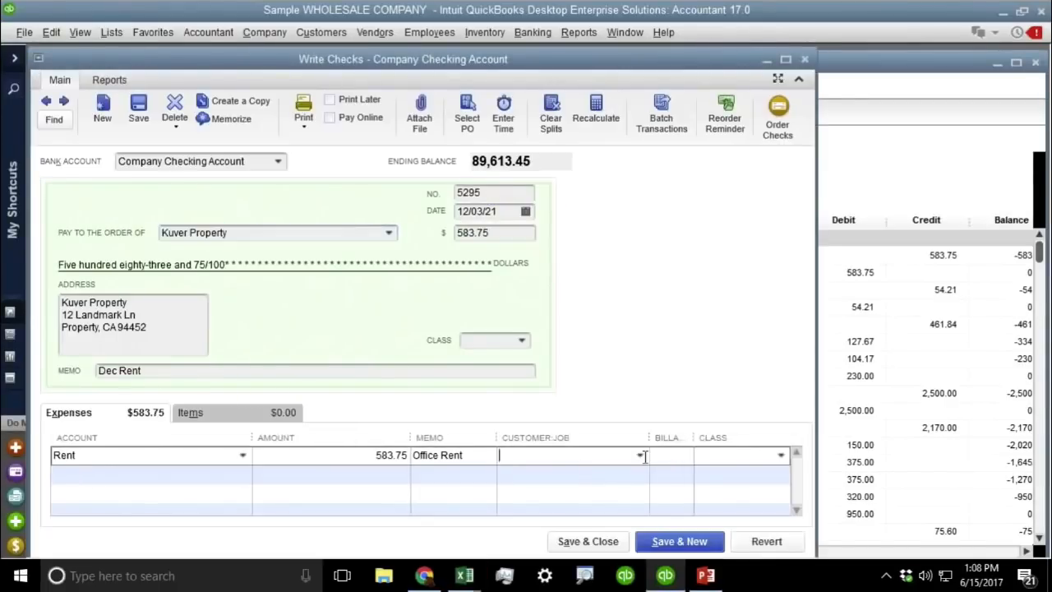
{"action": "left_click", "coordinate": [640, 456]}
{"action": "left_click", "coordinate": [544, 167]}
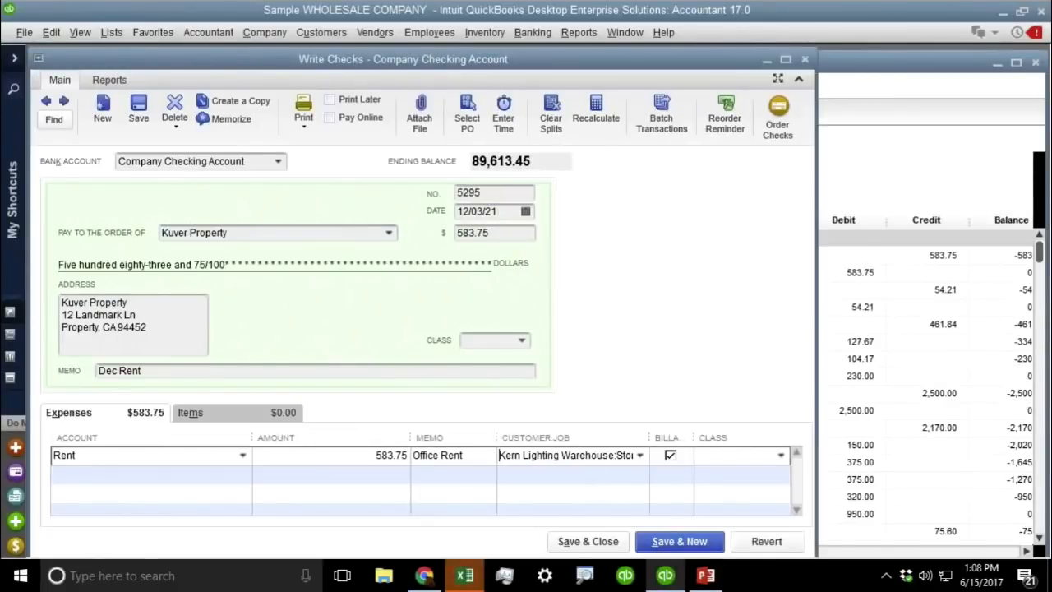
{"action": "left_click", "coordinate": [587, 541]}
{"action": "left_click", "coordinate": [451, 198]}
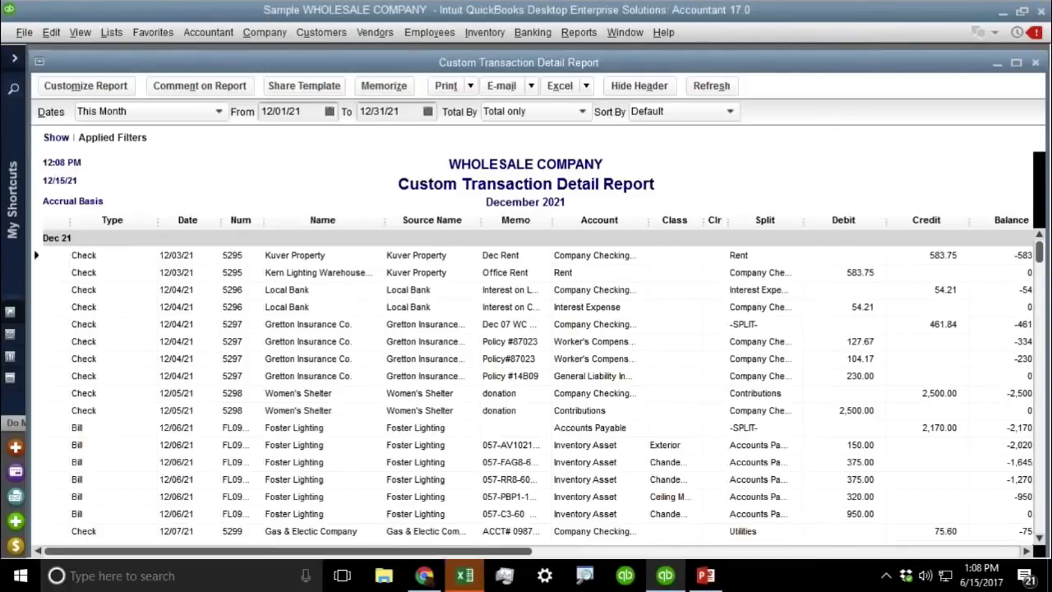
{"action": "left_click", "coordinate": [312, 276]}
{"action": "left_click", "coordinate": [417, 271]}
Export the report to a new Excel workbook with the space between columns and the QuickBooks Export Guide worksheet turned off
{"action": "left_click", "coordinate": [582, 87]}
{"action": "left_click", "coordinate": [590, 112]}
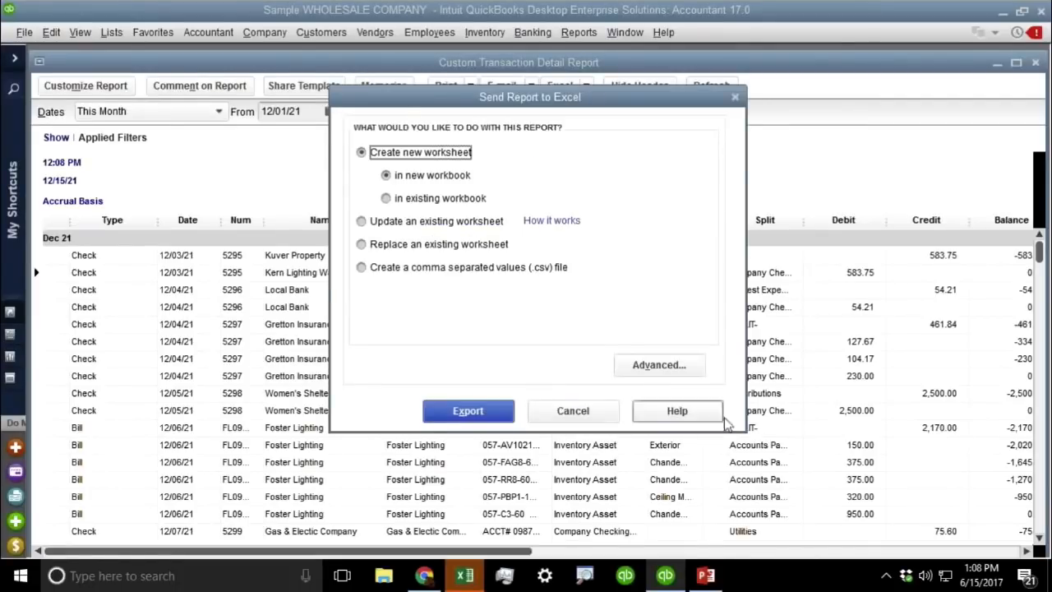
{"action": "left_click", "coordinate": [664, 371]}
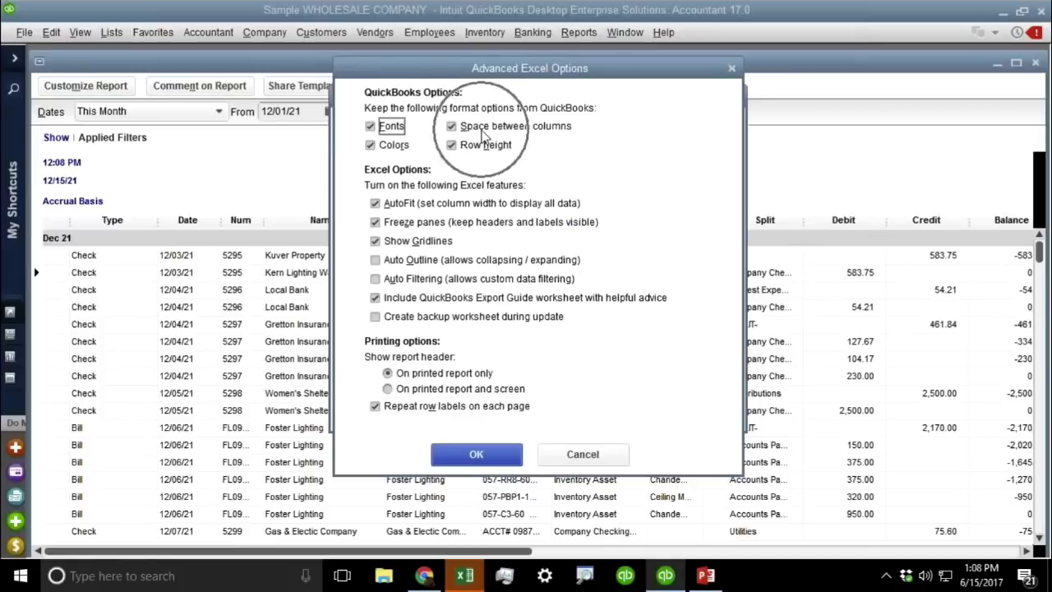
{"action": "left_click", "coordinate": [481, 133]}
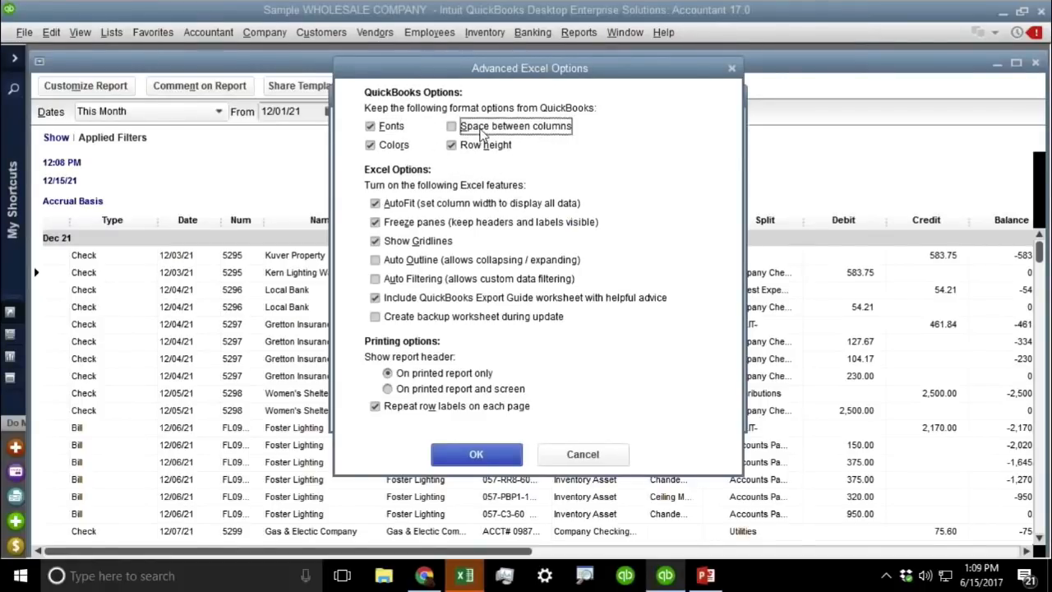
{"action": "left_click", "coordinate": [418, 302]}
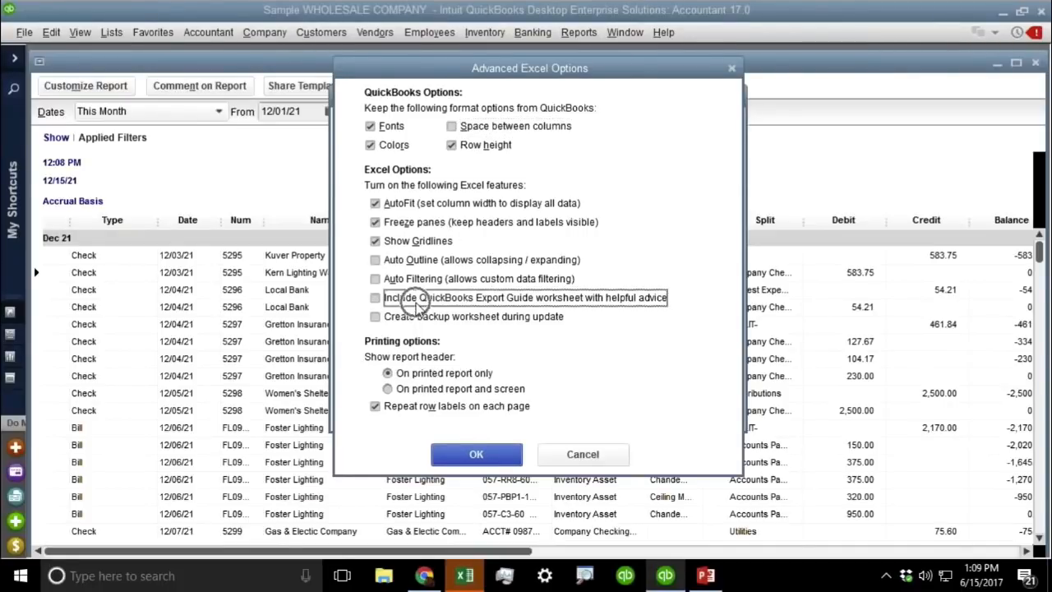
{"action": "left_click", "coordinate": [472, 455]}
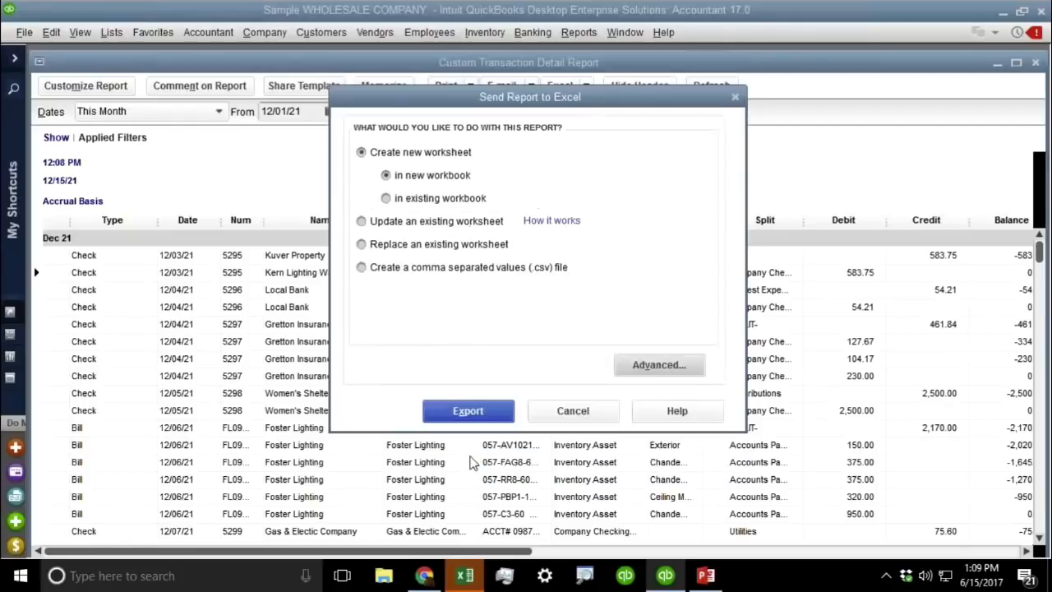
{"action": "left_click", "coordinate": [470, 411]}
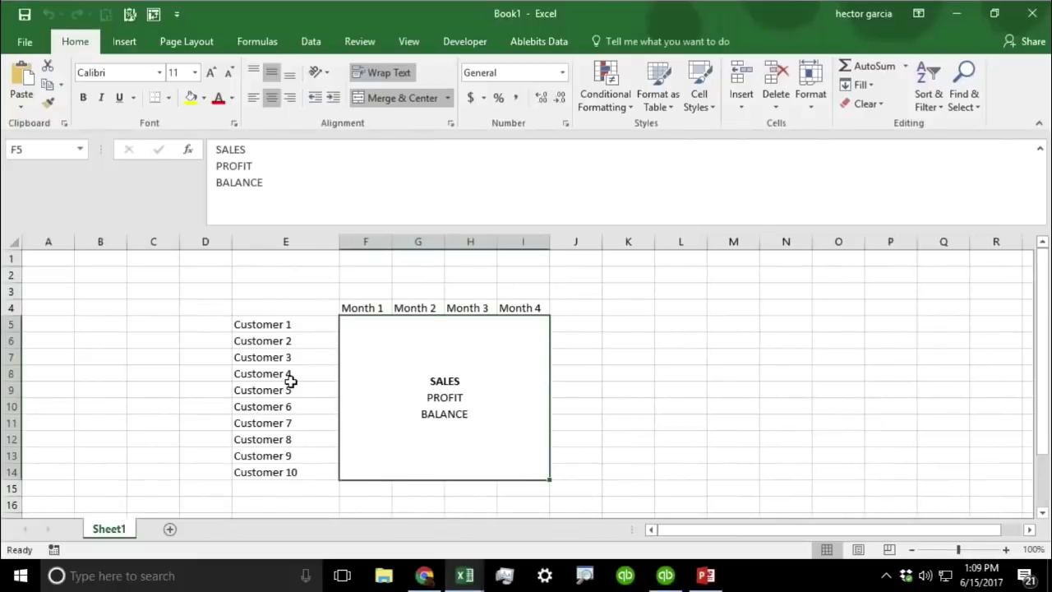
Switch to the exported Book5 workbook in Excel and delete columns A and B before the Type column
{"action": "mouse_move", "coordinate": [464, 575]}
{"action": "left_click", "coordinate": [312, 510]}
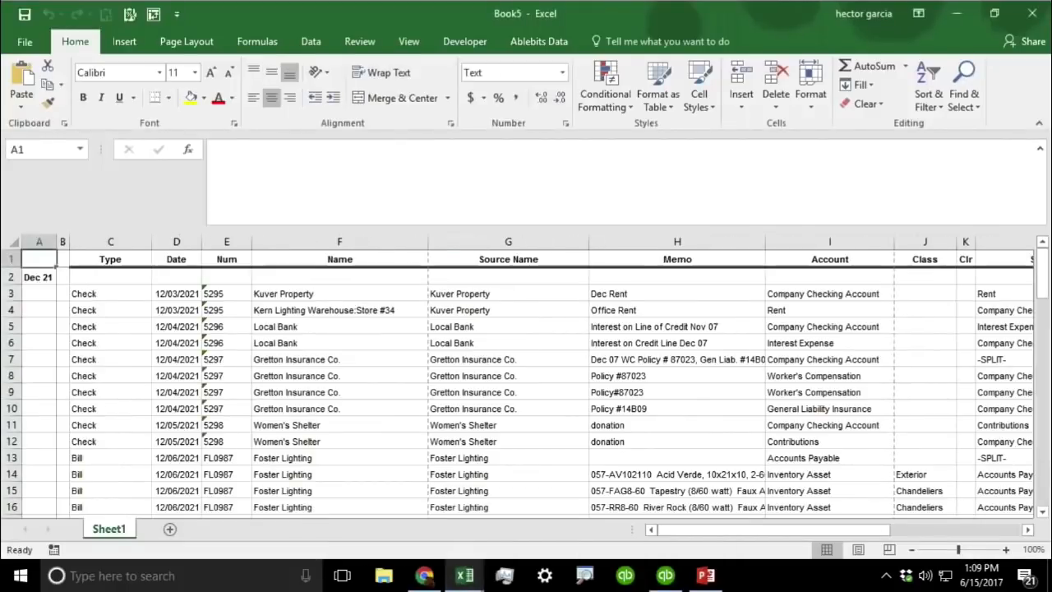
{"action": "left_click_drag", "start_coordinate": [61, 247], "coordinate": [33, 242]}
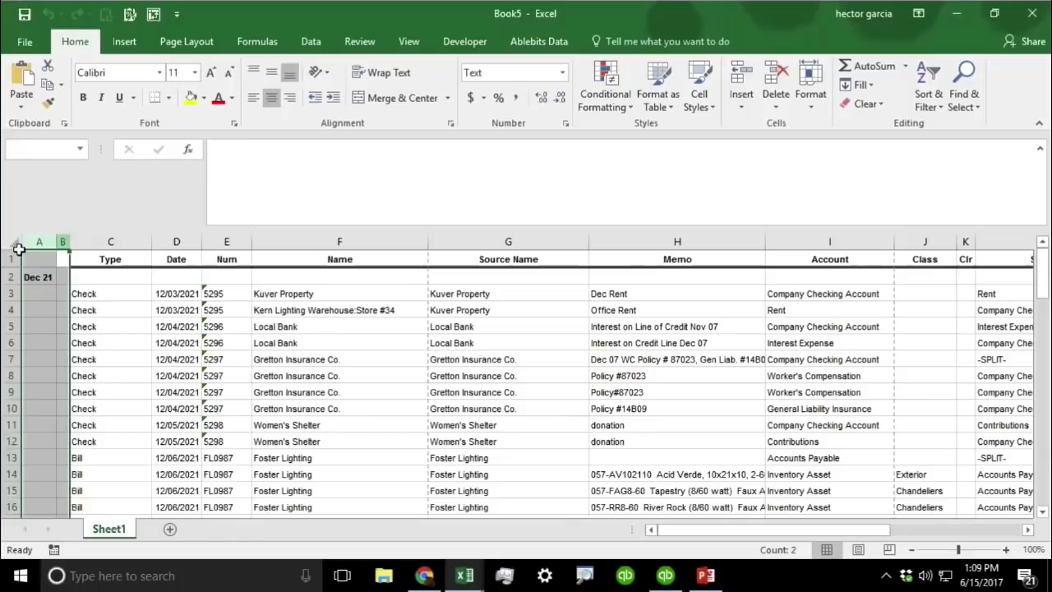
{"action": "right_click", "coordinate": [37, 271]}
{"action": "left_click", "coordinate": [77, 404]}
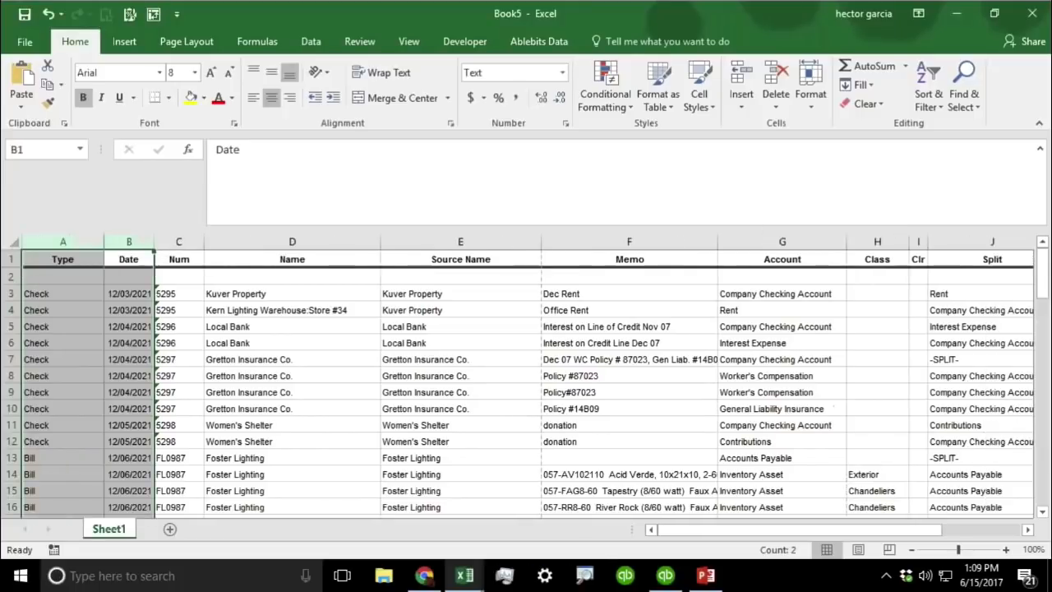
Check the Debit, Credit and Balance totals in row 75 and delete that row from the exported data
{"action": "left_click", "coordinate": [459, 425]}
{"action": "left_click_drag", "start_coordinate": [1042, 271], "coordinate": [1045, 514]}
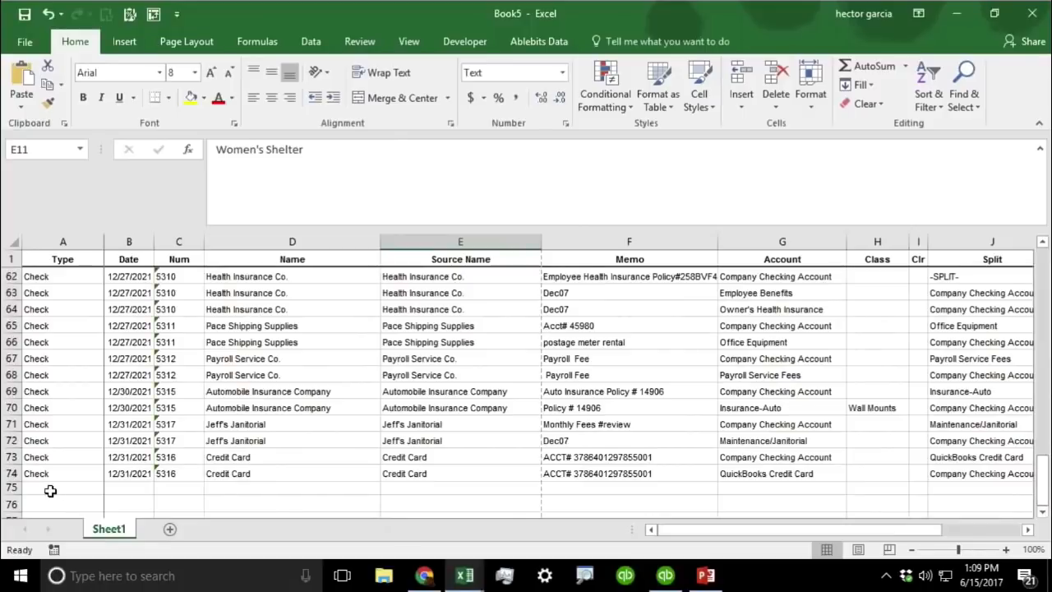
{"action": "left_click", "coordinate": [12, 488]}
{"action": "right_click", "coordinate": [11, 488]}
{"action": "left_click_drag", "start_coordinate": [786, 531], "coordinate": [951, 533]}
{"action": "left_click", "coordinate": [858, 488]}
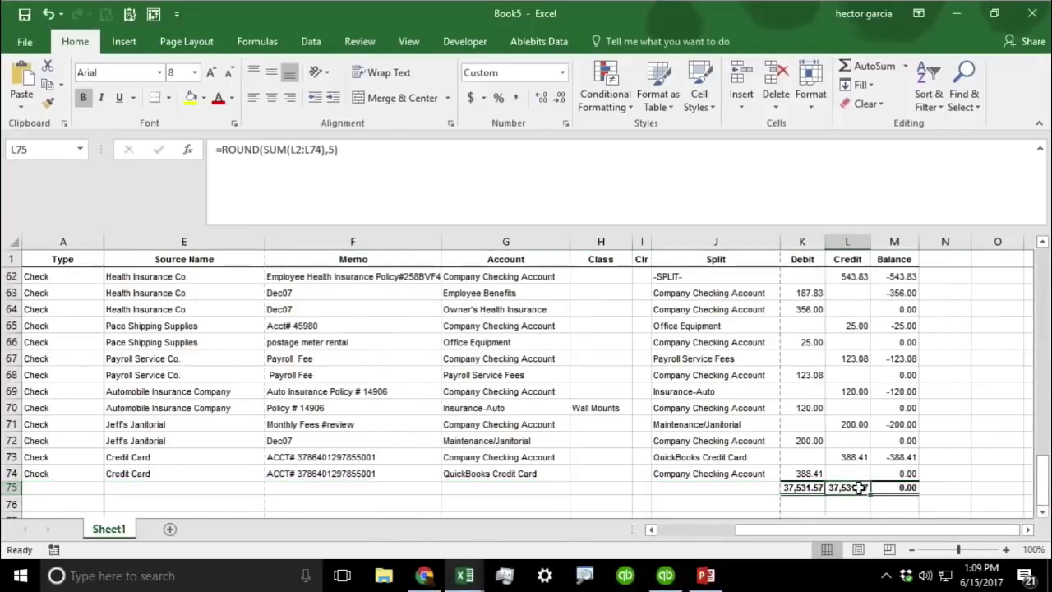
{"action": "left_click", "coordinate": [775, 488]}
{"action": "left_click", "coordinate": [12, 488]}
{"action": "right_click", "coordinate": [12, 488]}
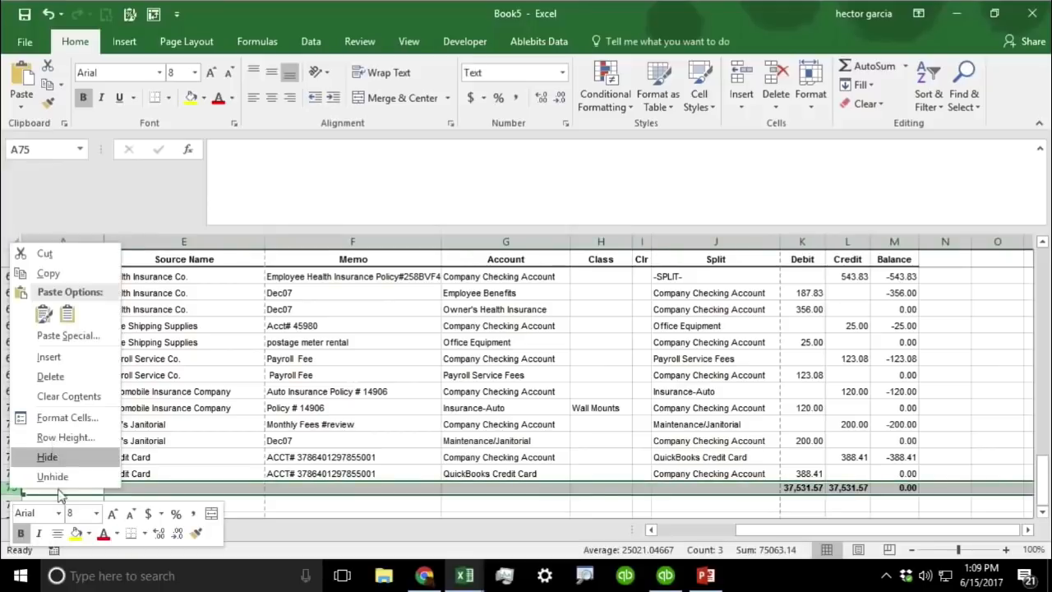
{"action": "left_click", "coordinate": [50, 376]}
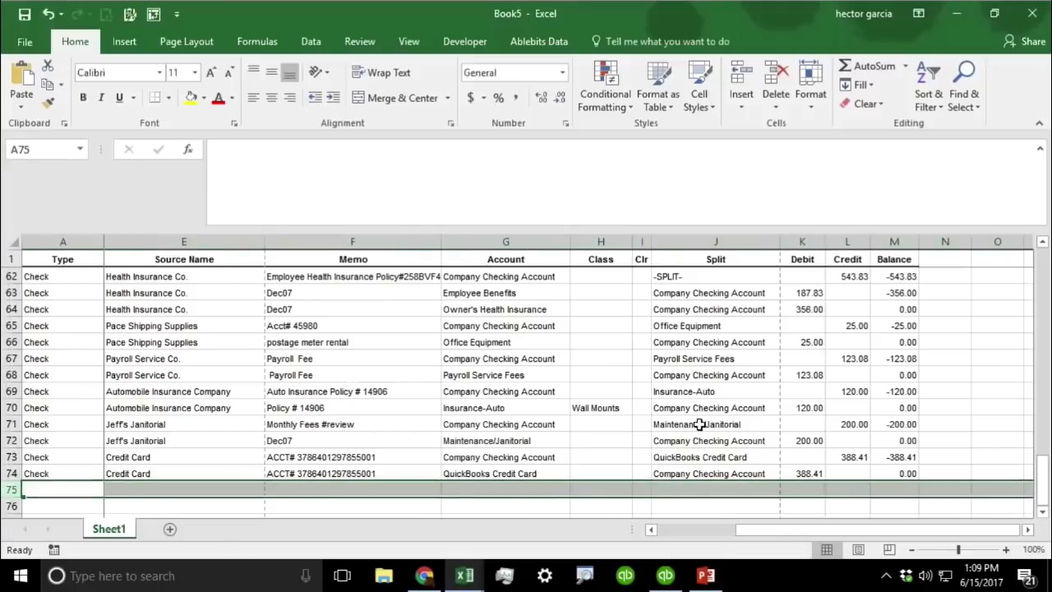
Delete the blank row 2 directly below the column headers
{"action": "left_click", "coordinate": [699, 424]}
{"action": "left_click_drag", "start_coordinate": [1045, 485], "coordinate": [1044, 276]}
{"action": "left_click_drag", "start_coordinate": [822, 530], "coordinate": [526, 534]}
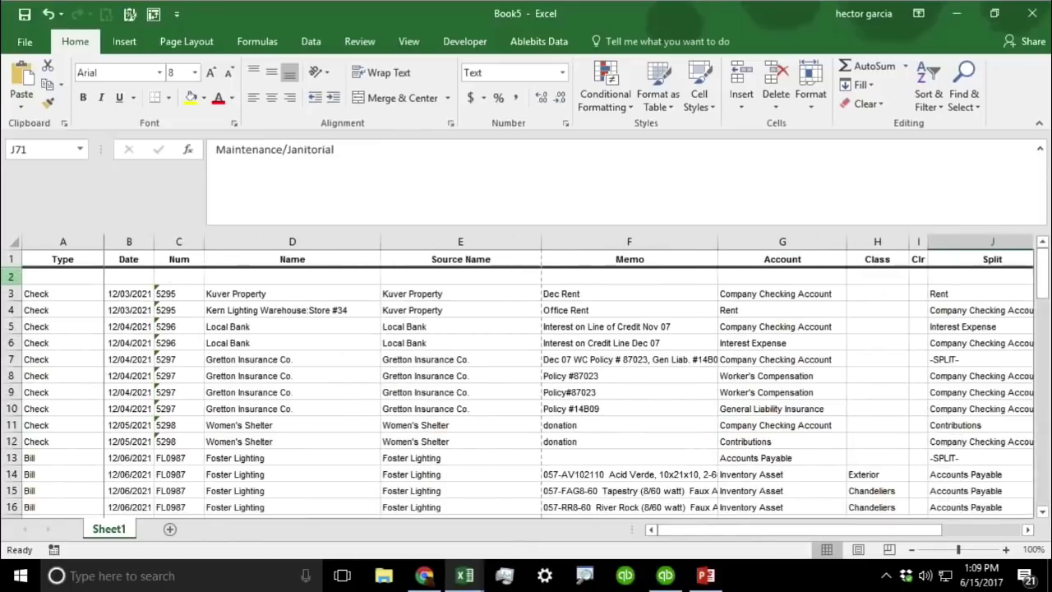
{"action": "right_click", "coordinate": [12, 277]}
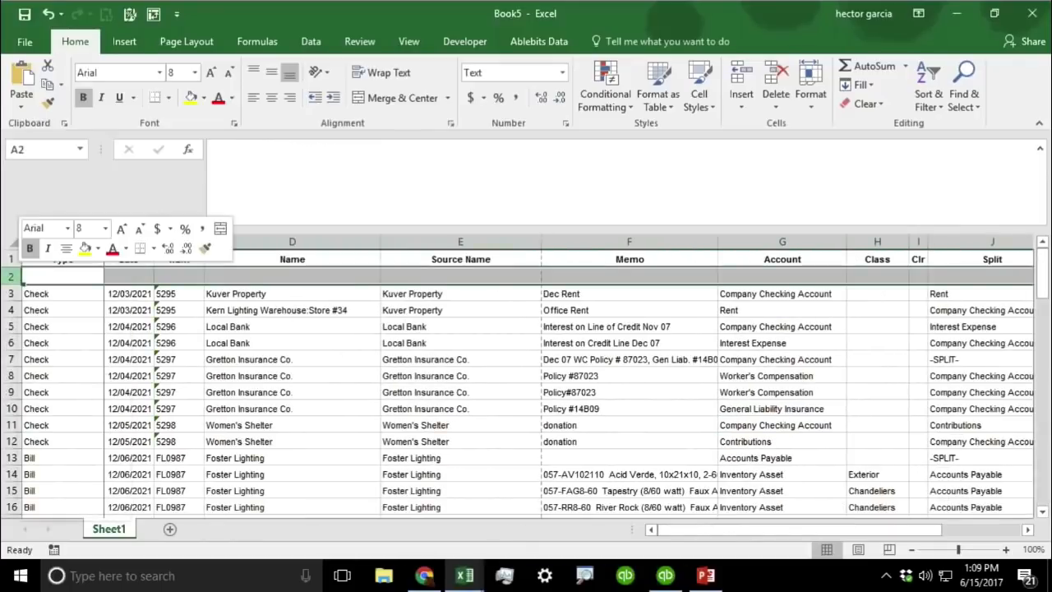
{"action": "left_click", "coordinate": [59, 409]}
Create a PivotTable on a new worksheet from the range Sheet1!$A$1:$M$73
{"action": "left_click", "coordinate": [256, 355]}
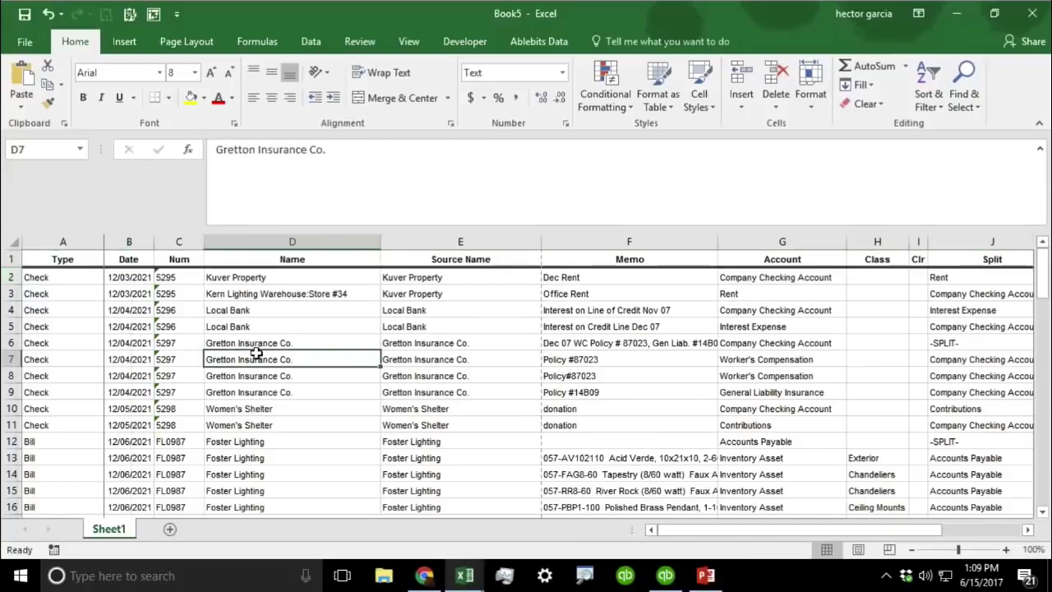
{"action": "left_click", "coordinate": [119, 44]}
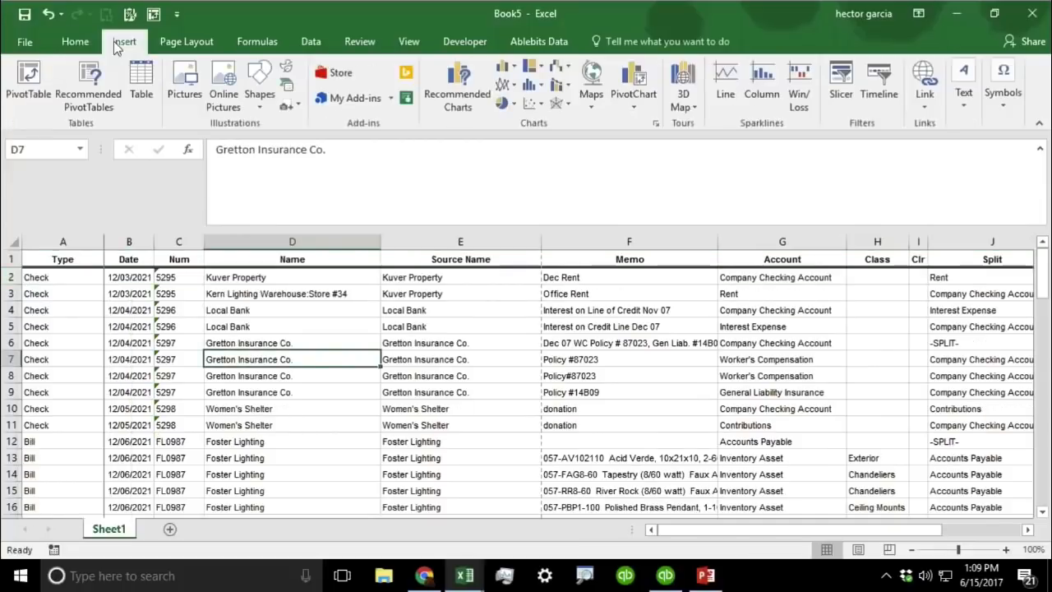
{"action": "left_click", "coordinate": [29, 82]}
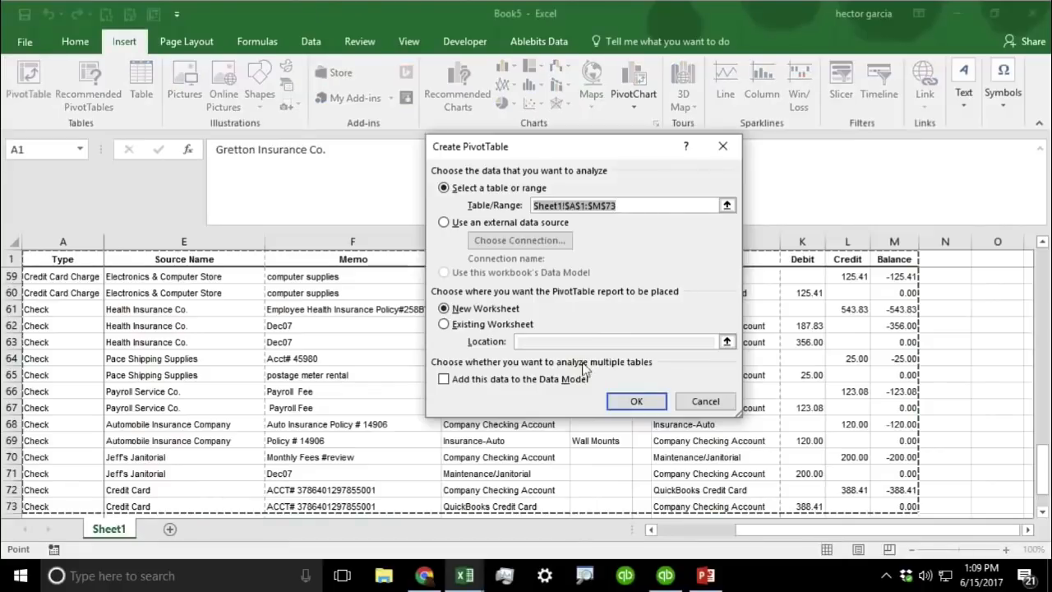
{"action": "left_click", "coordinate": [633, 403]}
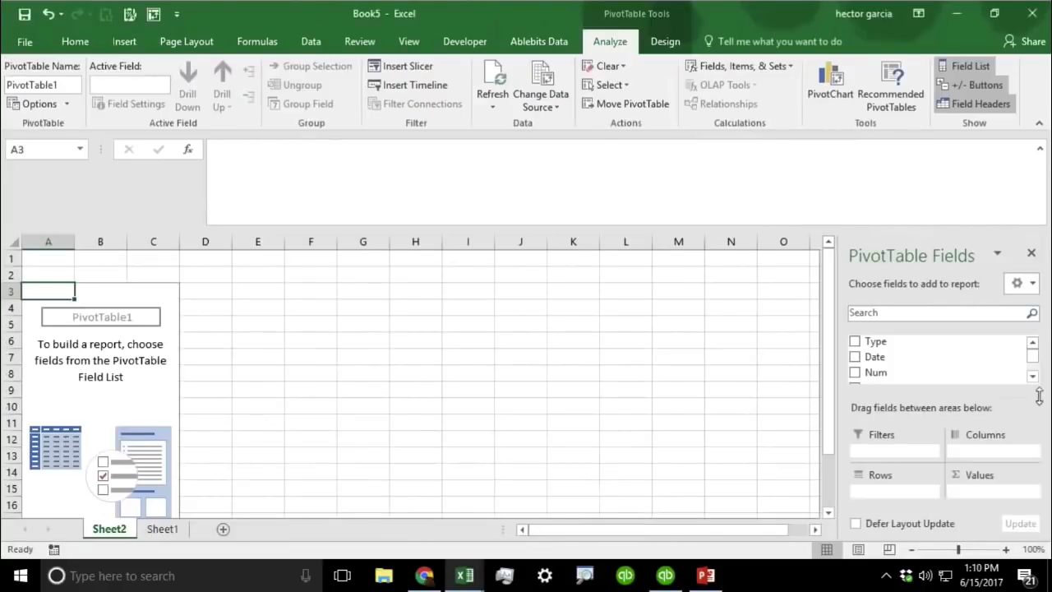
Place the Name field in the PivotTable's columns and the Source Name field in its rows
{"action": "left_click", "coordinate": [1032, 376]}
{"action": "left_click", "coordinate": [1032, 375]}
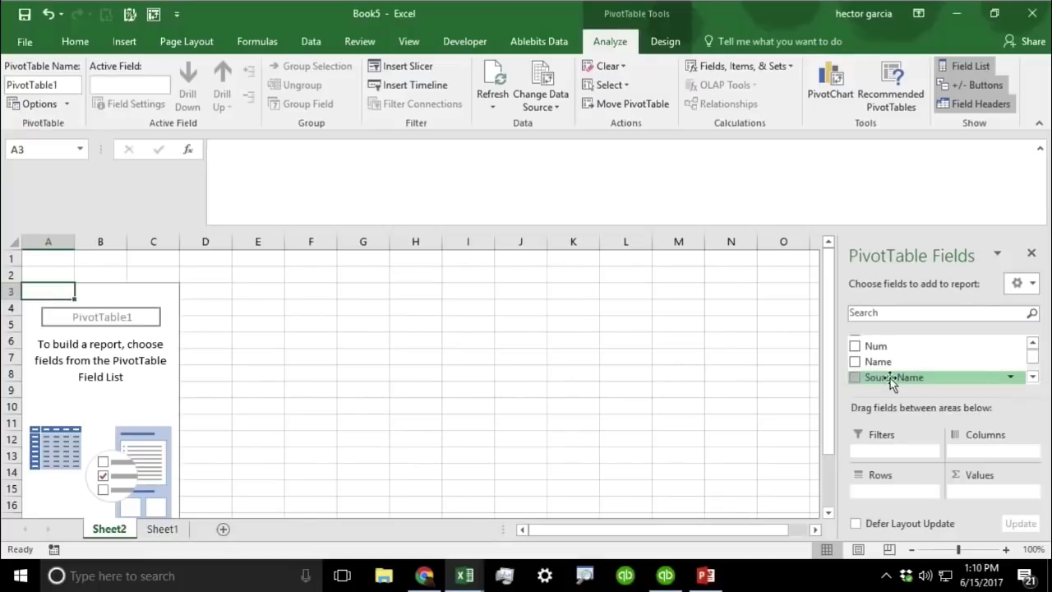
{"action": "left_click_drag", "start_coordinate": [884, 362], "coordinate": [983, 458]}
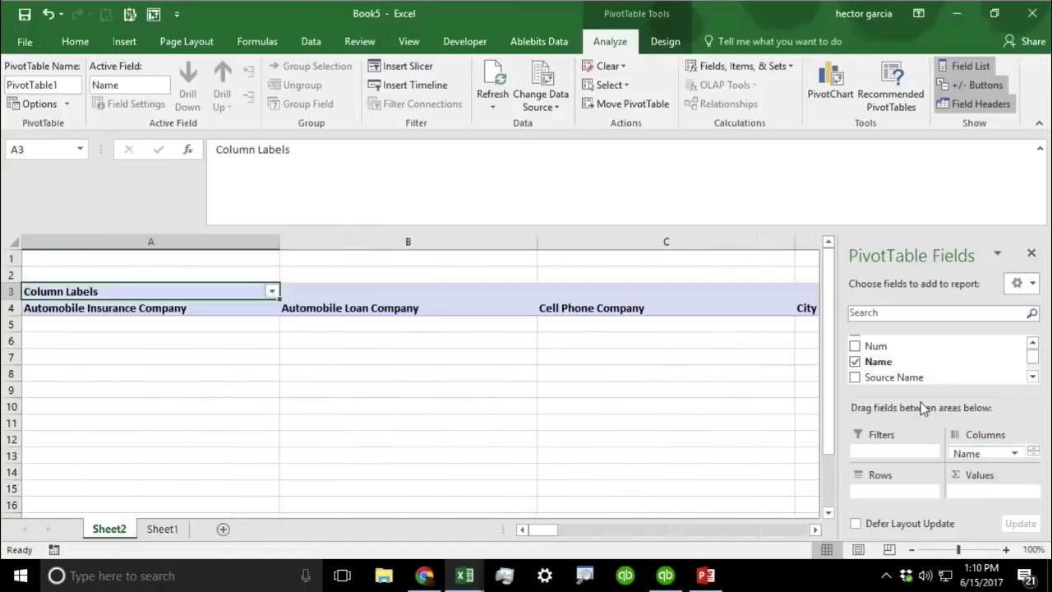
{"action": "left_click_drag", "start_coordinate": [901, 387], "coordinate": [896, 493]}
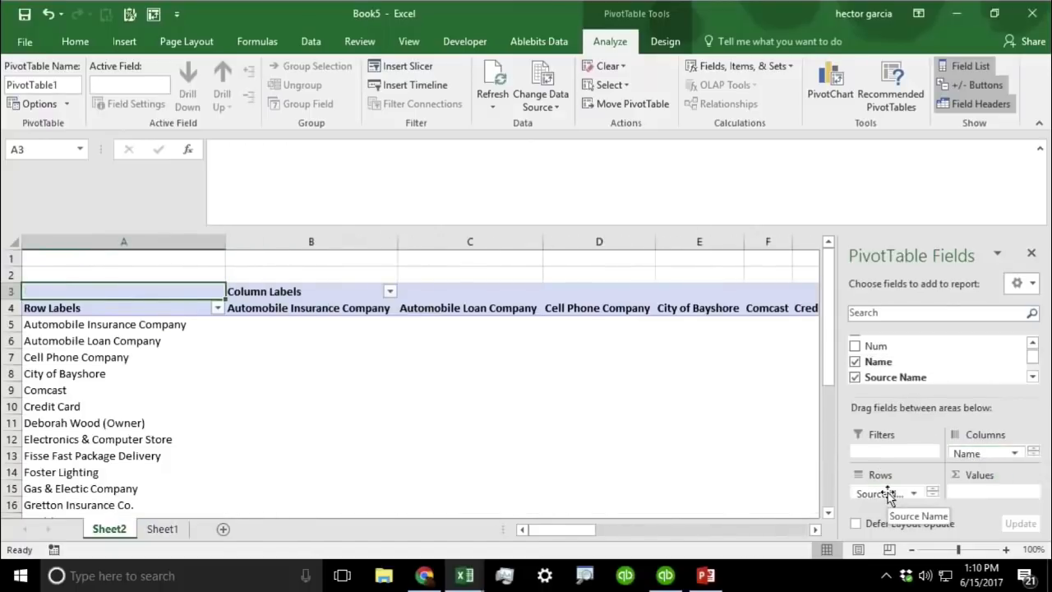
Add the Credit field to the PivotTable's values and summarize it by Sum
{"action": "left_click", "coordinate": [1033, 376]}
{"action": "left_click", "coordinate": [1033, 378]}
{"action": "left_click", "coordinate": [1033, 378]}
{"action": "left_click", "coordinate": [1032, 342]}
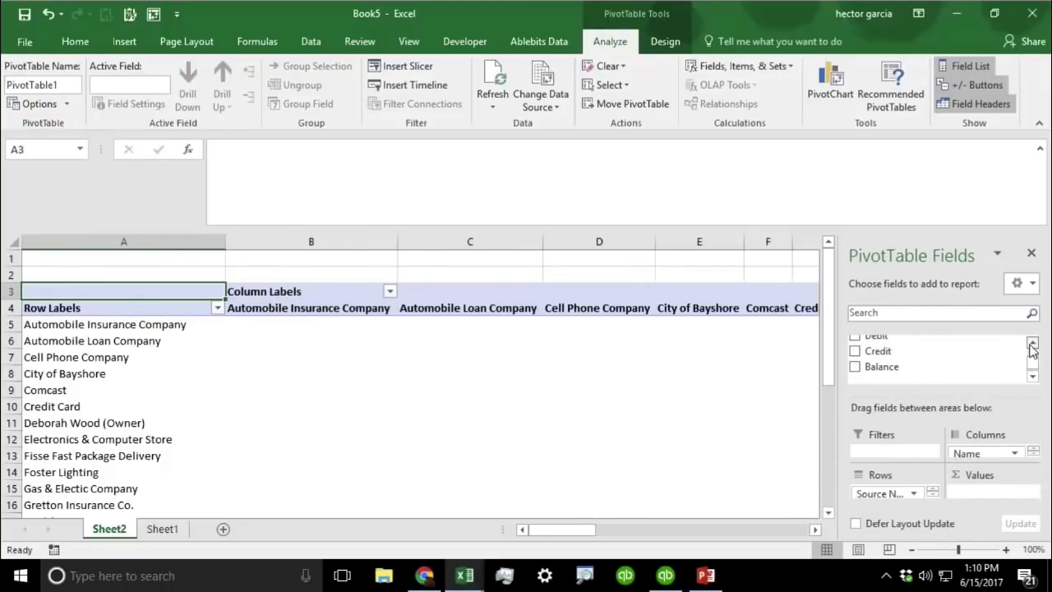
{"action": "left_click_drag", "start_coordinate": [876, 352], "coordinate": [989, 496]}
{"action": "left_click", "coordinate": [986, 493]}
{"action": "left_click", "coordinate": [970, 476]}
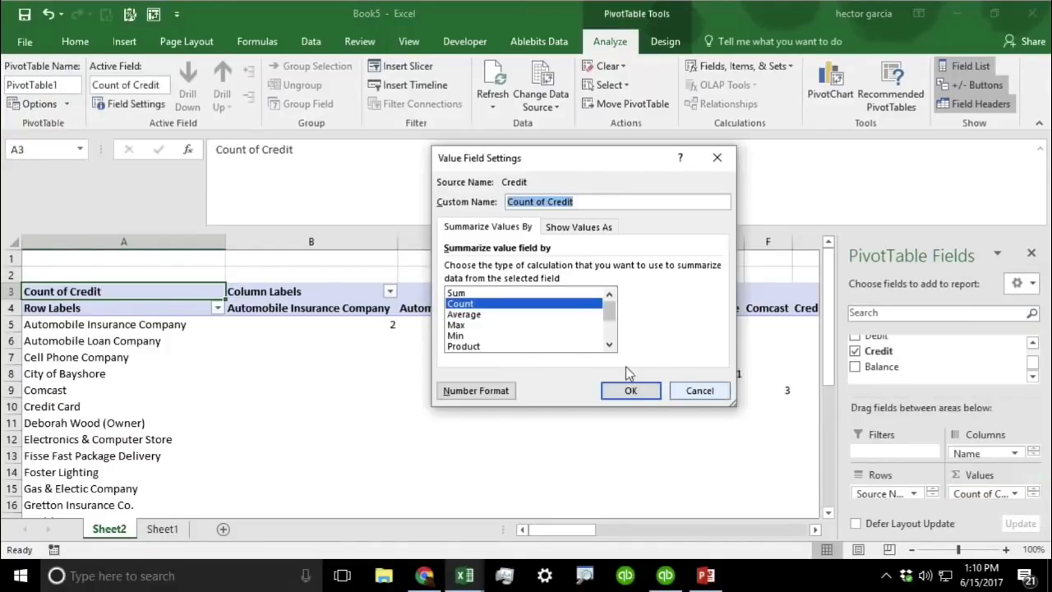
{"action": "left_click", "coordinate": [493, 293]}
{"action": "left_click", "coordinate": [630, 391]}
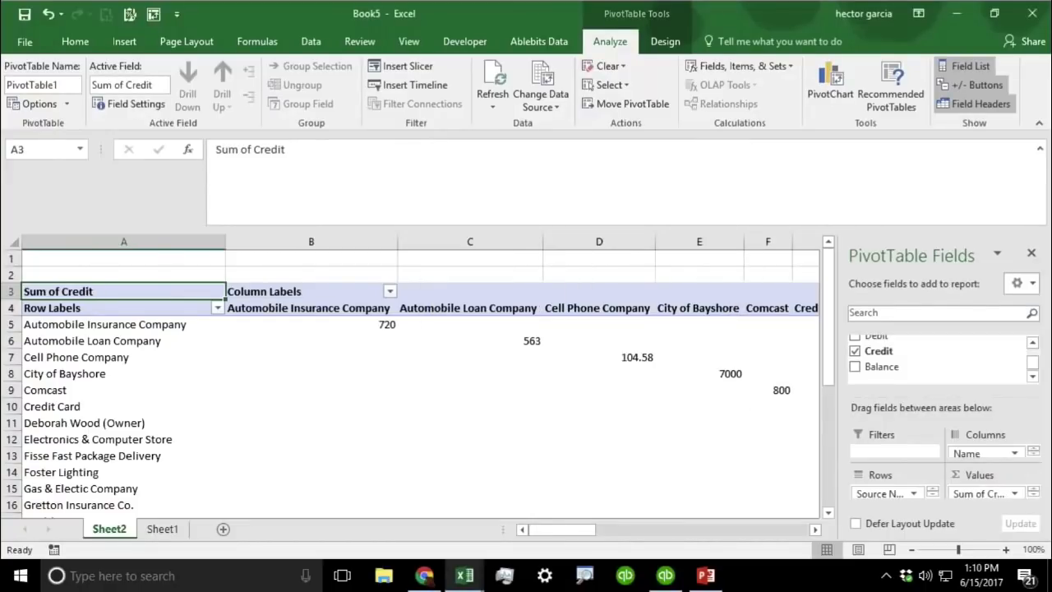
Set all columns of the PivotTable sheet to one narrower width and look through the Source Name row labels
{"action": "left_click", "coordinate": [13, 243]}
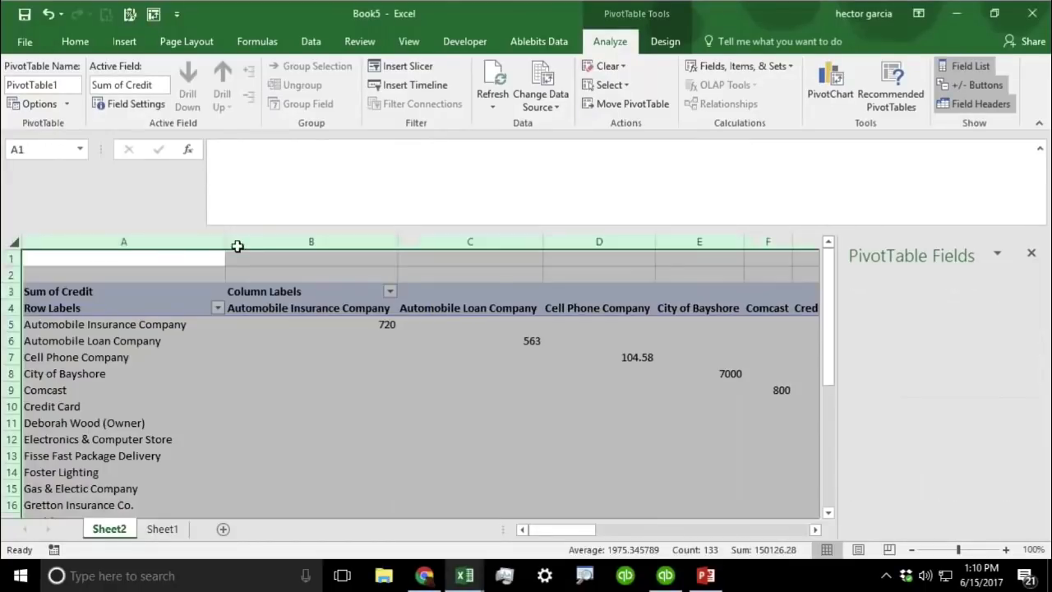
{"action": "left_click_drag", "start_coordinate": [223, 246], "coordinate": [180, 249]}
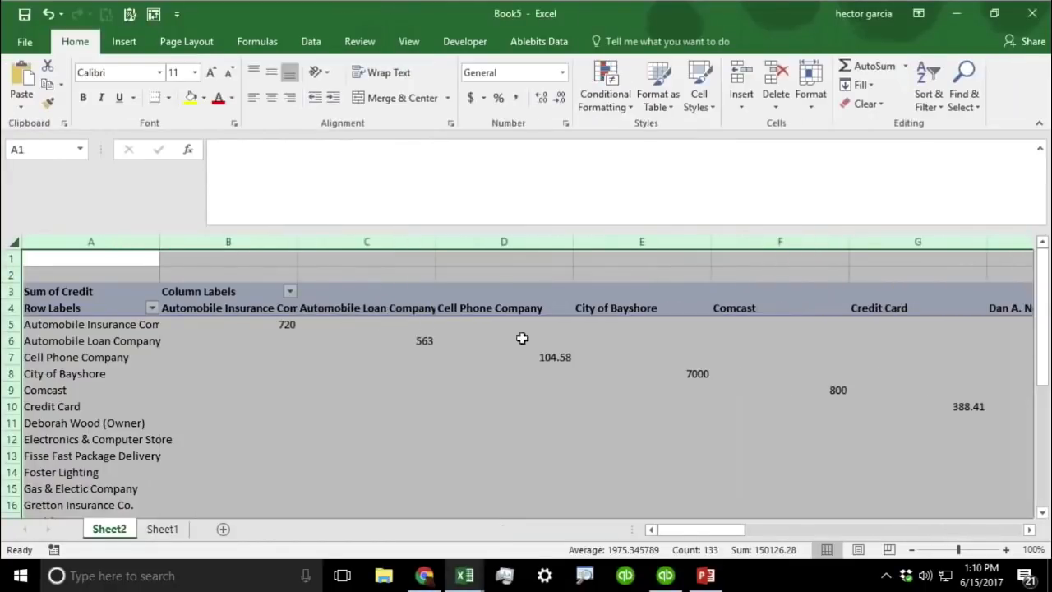
{"action": "left_click", "coordinate": [471, 387]}
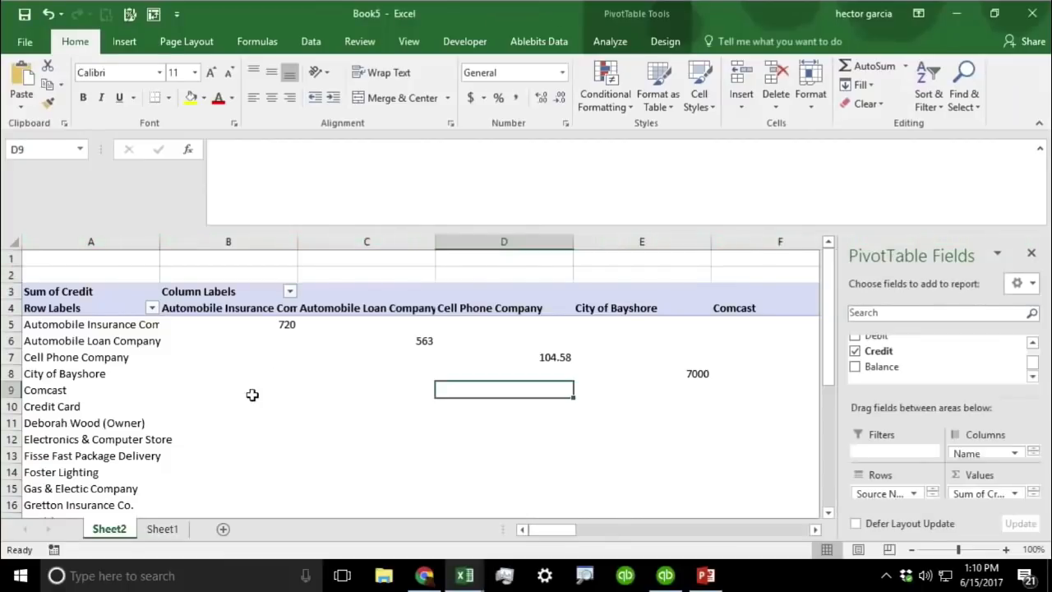
{"action": "scroll", "coordinate": [253, 394], "scroll_direction": "down", "scroll_amount": 1}
{"action": "scroll", "coordinate": [256, 406], "scroll_direction": "down", "scroll_amount": 5}
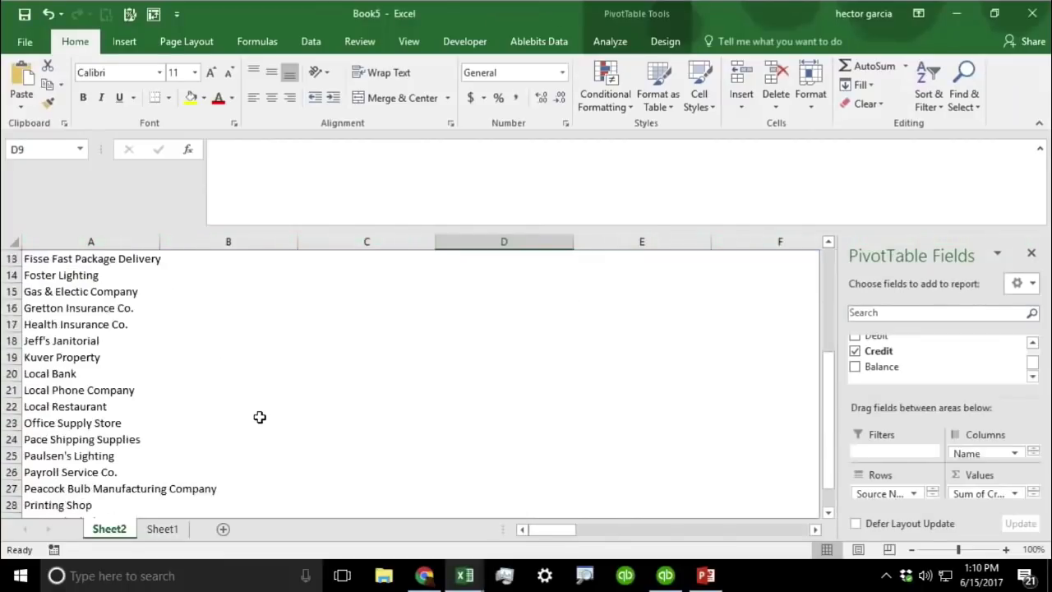
{"action": "scroll", "coordinate": [259, 417], "scroll_direction": "up", "scroll_amount": 6}
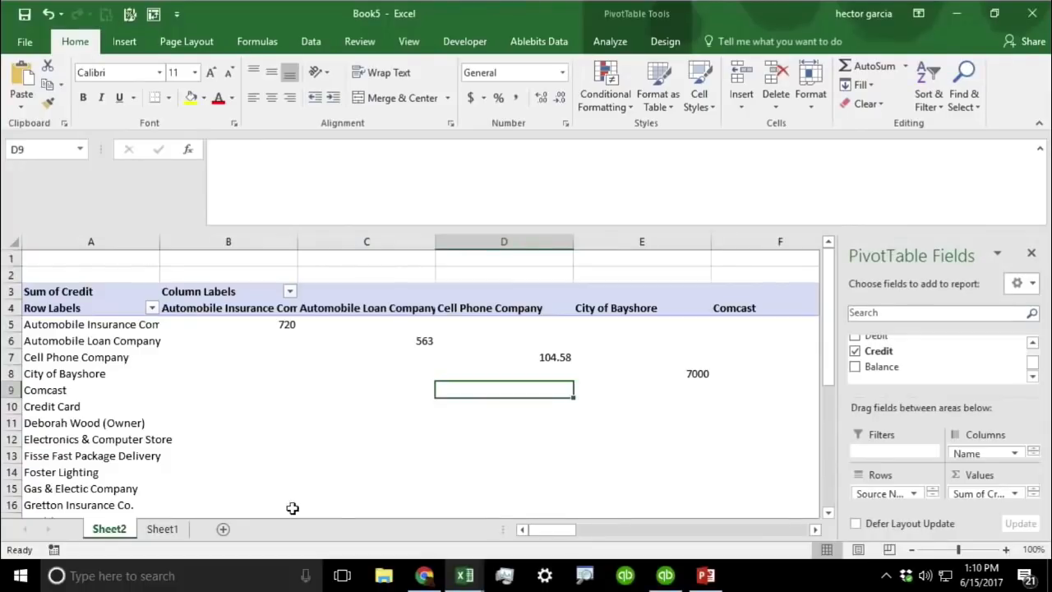
{"action": "left_click", "coordinate": [290, 291]}
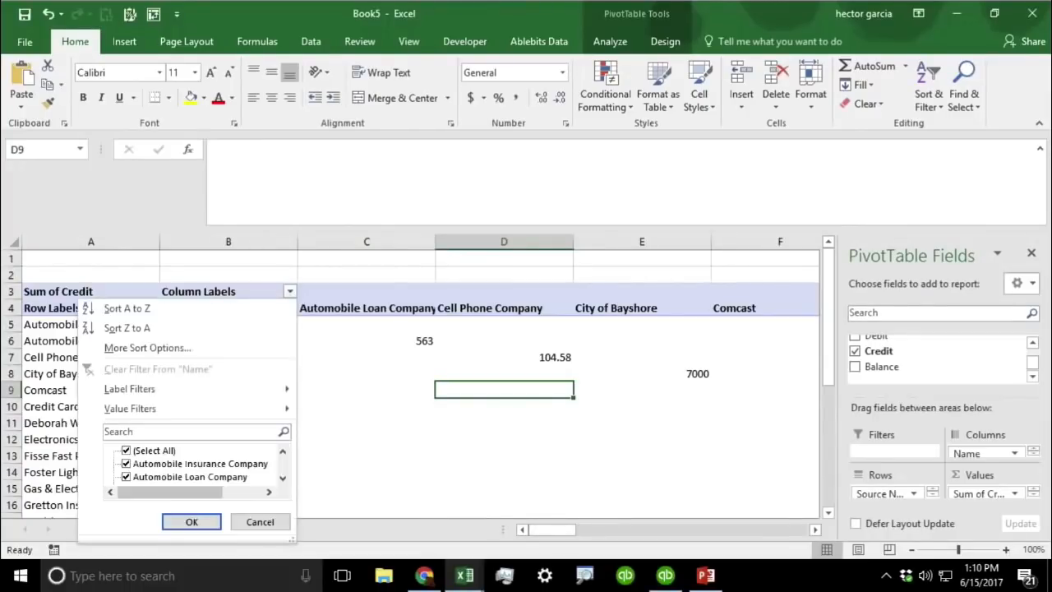
{"action": "left_click", "coordinate": [163, 430]}
{"action": "type", "text": "th"}
{"action": "key", "text": "BackSpace"}
{"action": "key", "text": "BackSpace"}
{"action": "key", "text": "BackSpace"}
{"action": "key", "text": "BackSpace"}
Locate the Kern Lighting Warehouse:Store #34 column heading in the PivotTable
{"action": "left_click_drag", "start_coordinate": [564, 530], "coordinate": [682, 530]}
{"action": "left_click", "coordinate": [484, 306]}
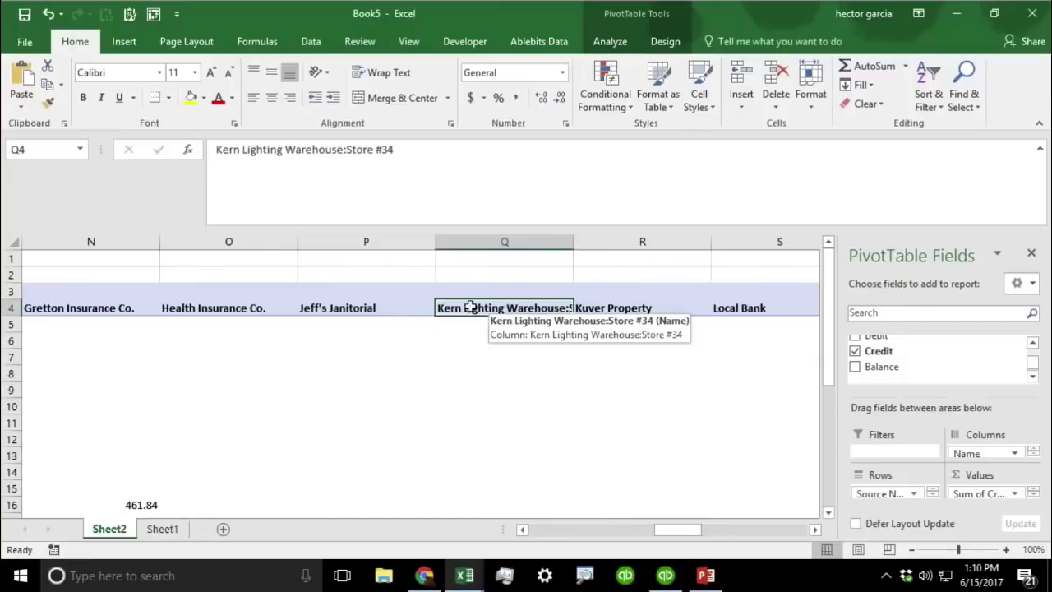
Check the Jeff's Janitorial amount in the PivotTable and return to its first columns
{"action": "mouse_move", "coordinate": [828, 279]}
{"action": "left_mouse_down"}
{"action": "mouse_move", "coordinate": [827, 413]}
{"action": "mouse_move", "coordinate": [827, 271]}
{"action": "left_mouse_up"}
{"action": "left_click", "coordinate": [449, 373]}
{"action": "key", "text": "Left"}
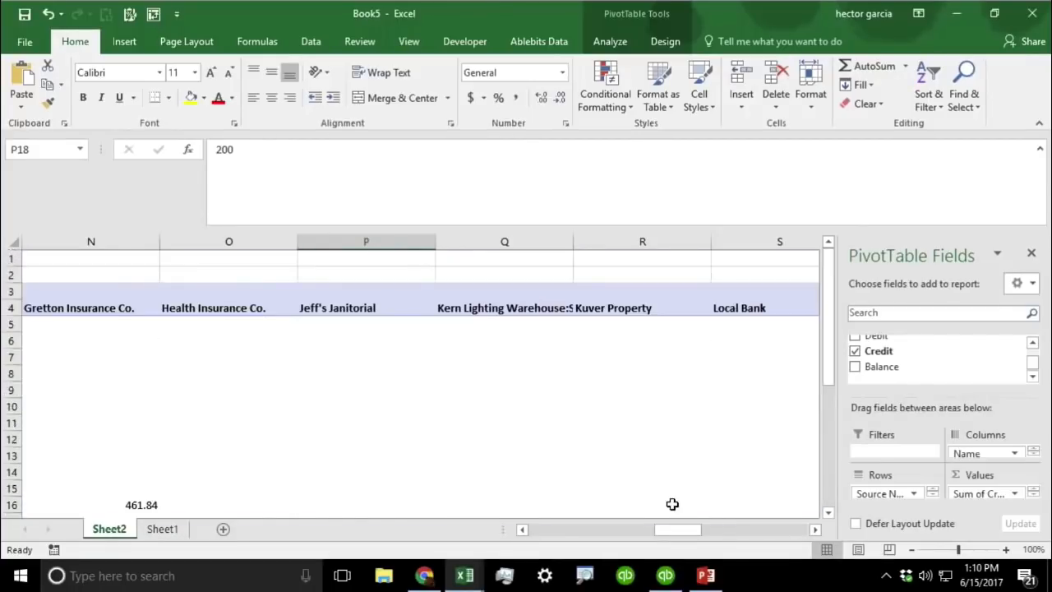
{"action": "left_click_drag", "start_coordinate": [671, 530], "coordinate": [471, 534]}
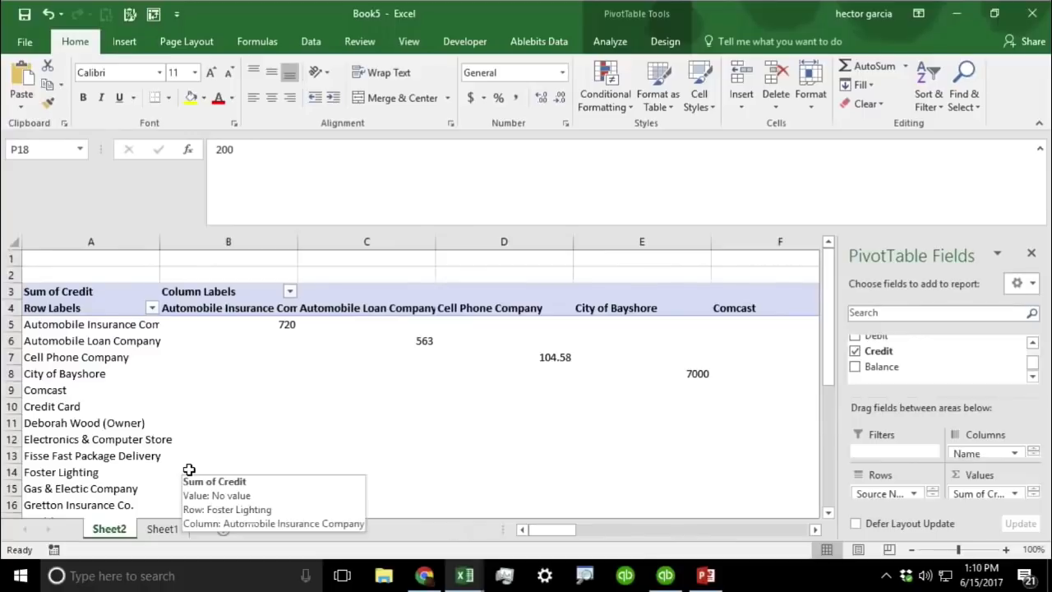
Close the Book5 workbook without saving and switch to the Custom Transaction Detail Report in QuickBooks
{"action": "left_click", "coordinate": [1029, 14]}
{"action": "left_click", "coordinate": [521, 302]}
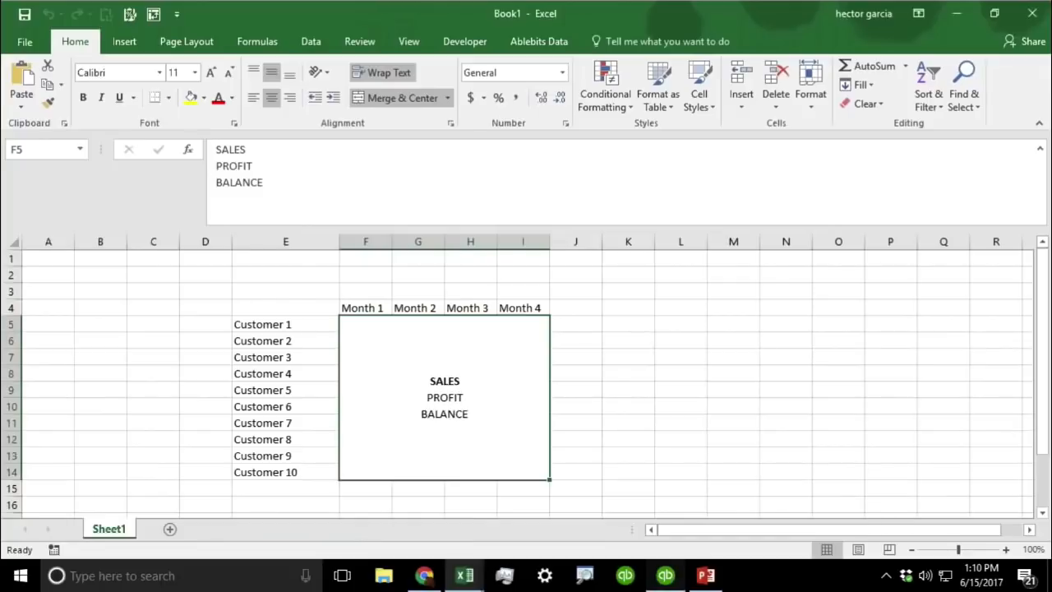
{"action": "left_click", "coordinate": [665, 575]}
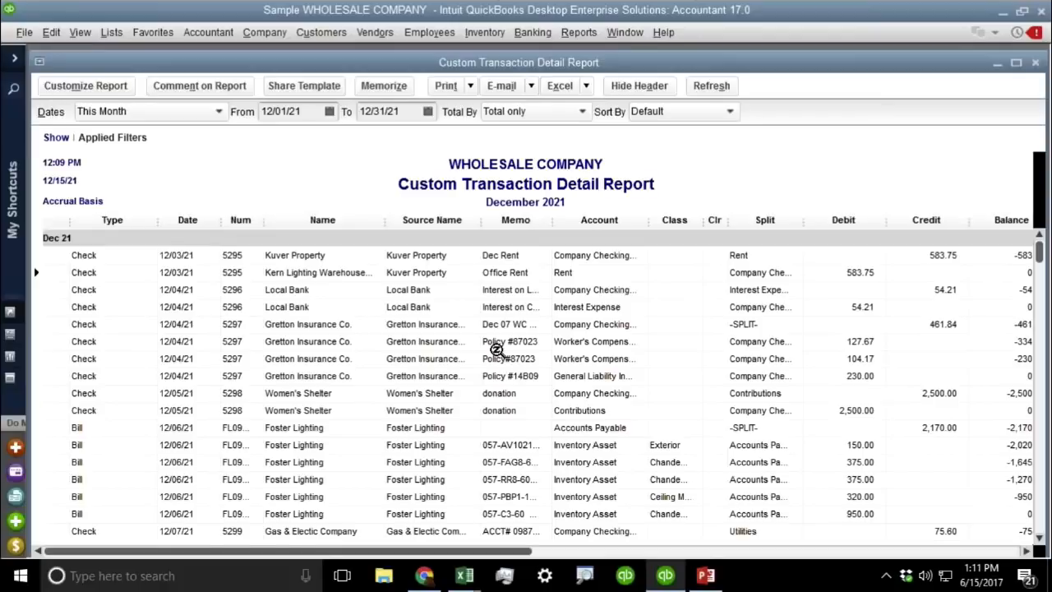
Add the Account Type column to the Custom Transaction Detail Report by searching the columns for "account", and look through it
{"action": "left_click", "coordinate": [100, 87]}
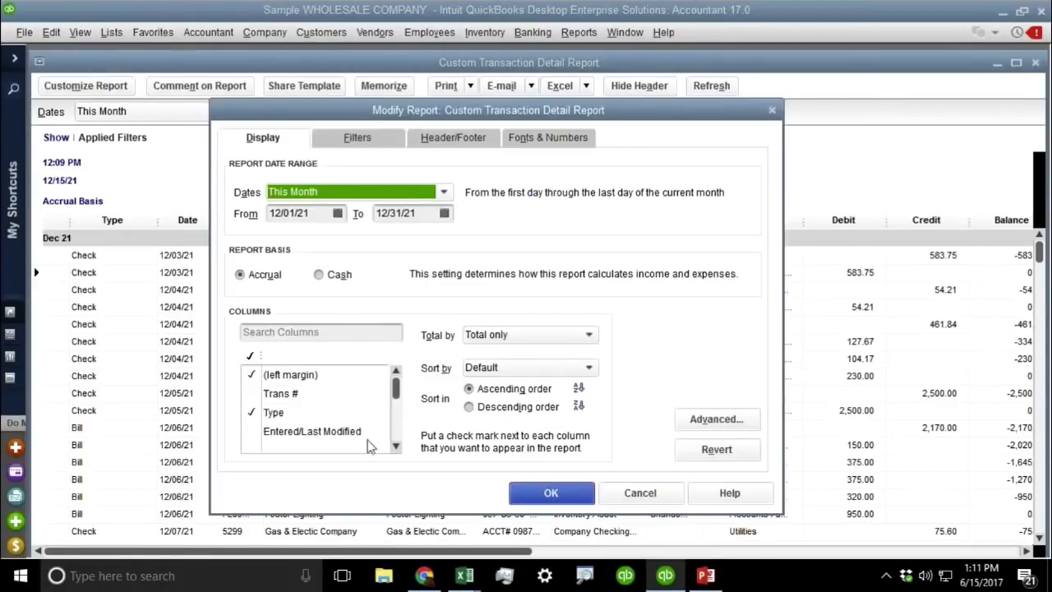
{"action": "left_click", "coordinate": [395, 446]}
{"action": "left_click", "coordinate": [395, 446]}
{"action": "left_click", "coordinate": [395, 446]}
{"action": "left_click", "coordinate": [395, 446]}
{"action": "left_click", "coordinate": [396, 446]}
{"action": "left_click", "coordinate": [395, 446]}
{"action": "left_click", "coordinate": [395, 446]}
{"action": "left_click", "coordinate": [395, 446]}
{"action": "left_click", "coordinate": [396, 446]}
{"action": "left_click", "coordinate": [396, 446]}
{"action": "left_click", "coordinate": [395, 447]}
{"action": "left_click", "coordinate": [395, 447]}
{"action": "left_click", "coordinate": [395, 446]}
{"action": "left_click", "coordinate": [396, 447]}
{"action": "left_click", "coordinate": [395, 447]}
{"action": "left_click", "coordinate": [396, 446]}
{"action": "left_click", "coordinate": [395, 447]}
{"action": "left_click", "coordinate": [395, 447]}
{"action": "left_click", "coordinate": [395, 447]}
{"action": "left_click", "coordinate": [395, 447]}
{"action": "left_click", "coordinate": [395, 447]}
{"action": "left_click", "coordinate": [395, 447]}
{"action": "left_click", "coordinate": [395, 447]}
{"action": "left_click", "coordinate": [395, 447]}
{"action": "left_click", "coordinate": [395, 447]}
{"action": "left_click", "coordinate": [395, 447]}
{"action": "left_click", "coordinate": [395, 447]}
{"action": "left_click", "coordinate": [395, 447]}
{"action": "left_click", "coordinate": [396, 447]}
{"action": "left_click", "coordinate": [395, 447]}
{"action": "left_click", "coordinate": [395, 446]}
{"action": "left_click", "coordinate": [395, 447]}
{"action": "left_click", "coordinate": [300, 333]}
{"action": "type", "text": "a"}
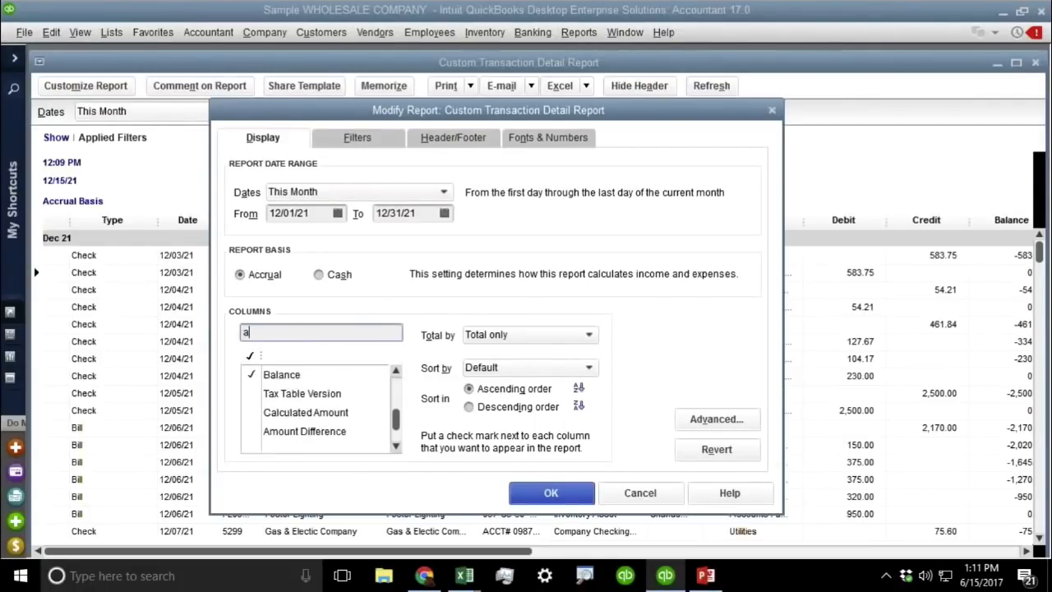
{"action": "type", "text": "ccount"}
{"action": "left_click", "coordinate": [311, 433]}
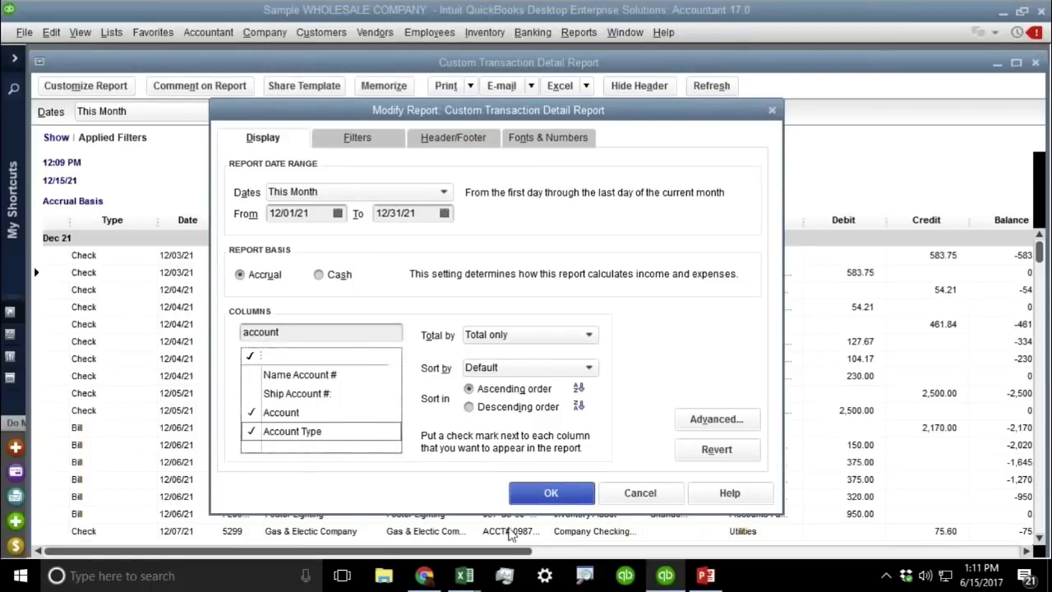
{"action": "left_click", "coordinate": [550, 496]}
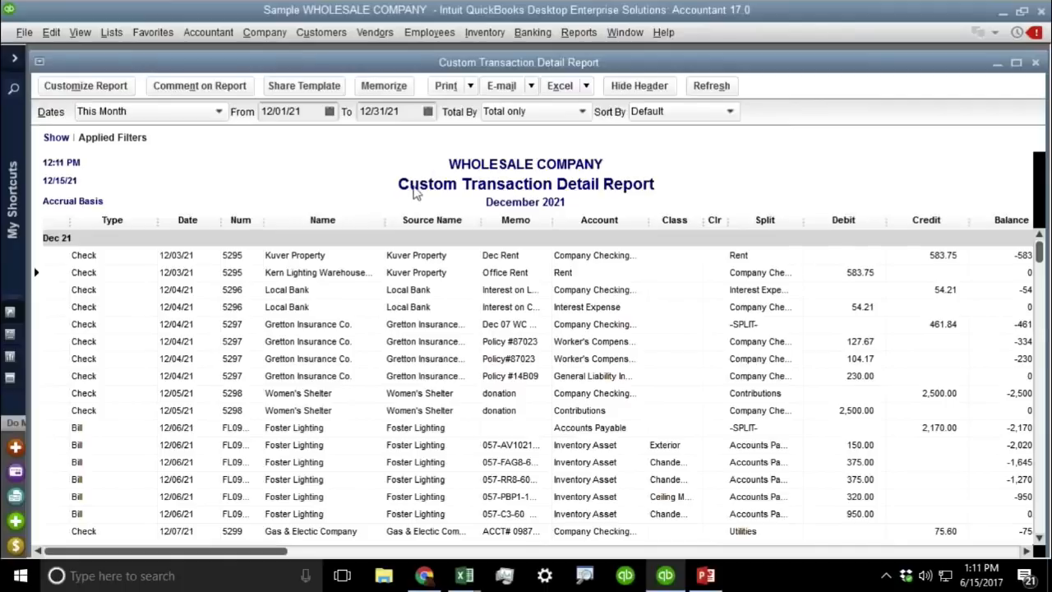
{"action": "left_click_drag", "start_coordinate": [272, 550], "coordinate": [1011, 542]}
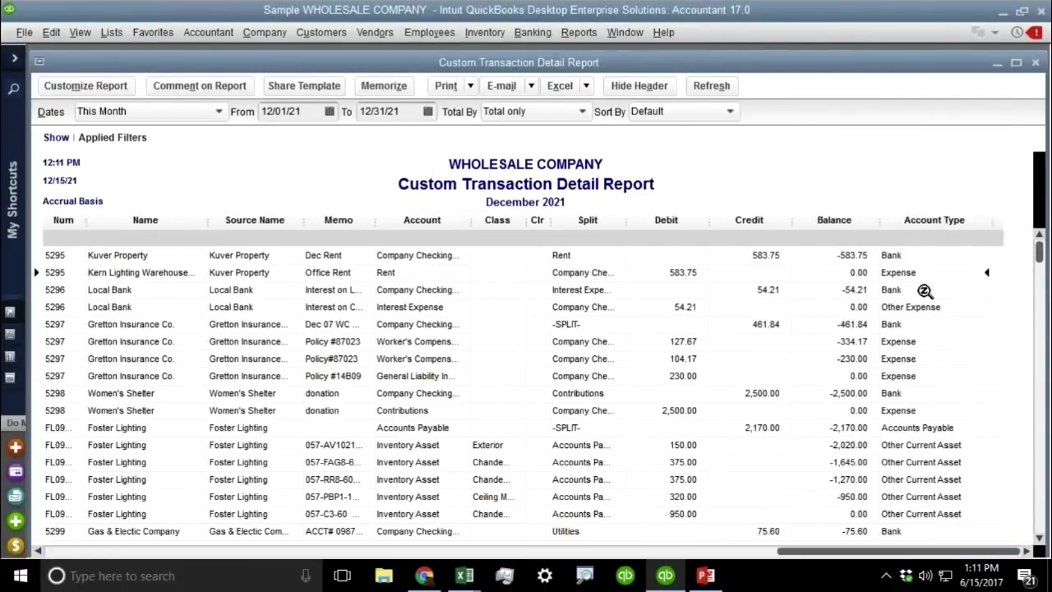
{"action": "scroll", "coordinate": [924, 373], "scroll_direction": "down", "scroll_amount": 13}
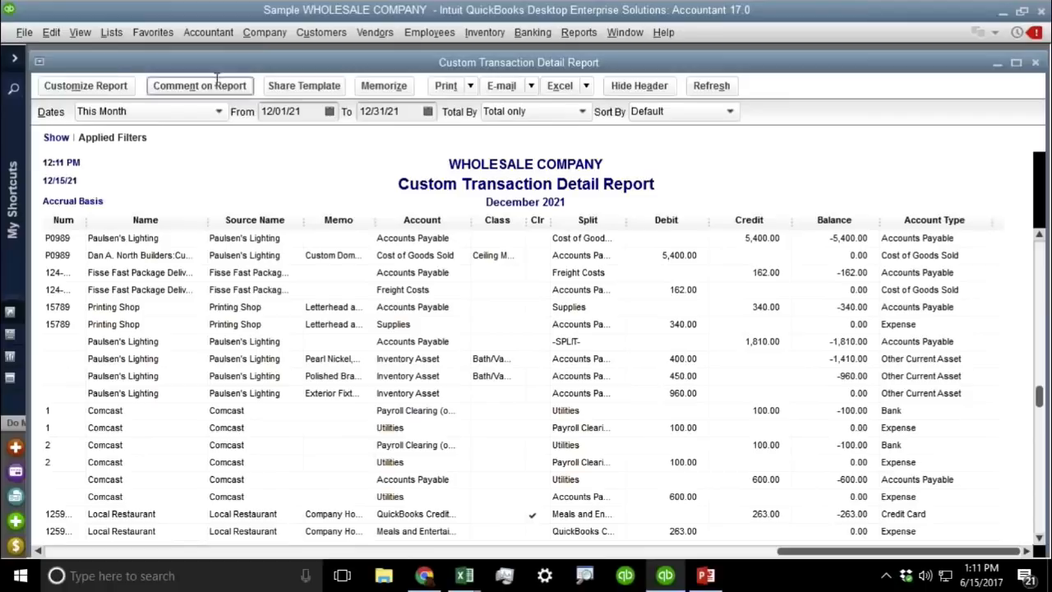
Run a Custom Summary Report with its default settings, look over its column options and figures, and close it
{"action": "left_click", "coordinate": [589, 31]}
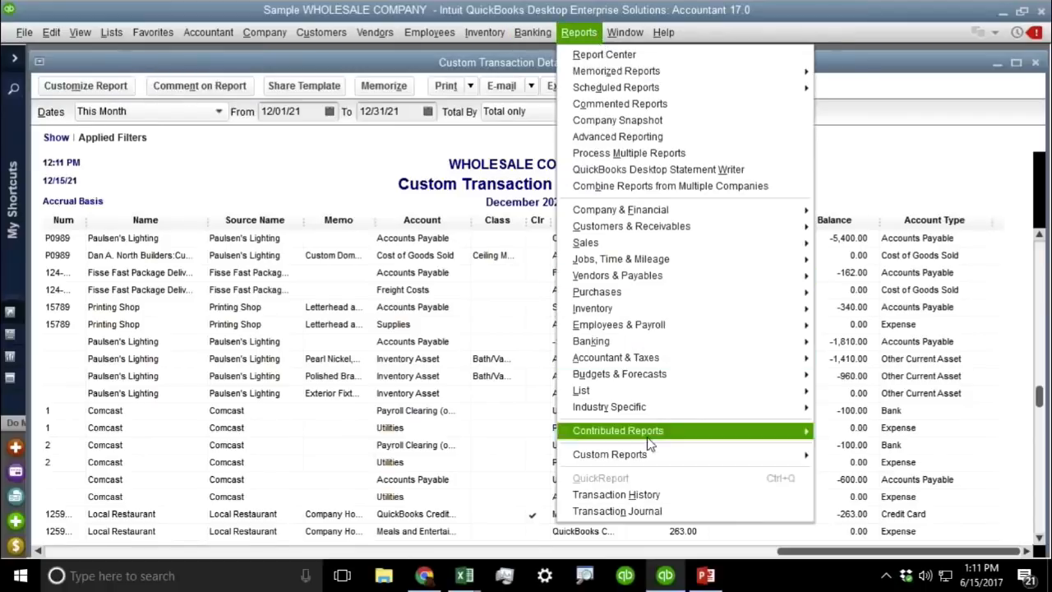
{"action": "mouse_move", "coordinate": [649, 457]}
{"action": "left_click", "coordinate": [848, 473]}
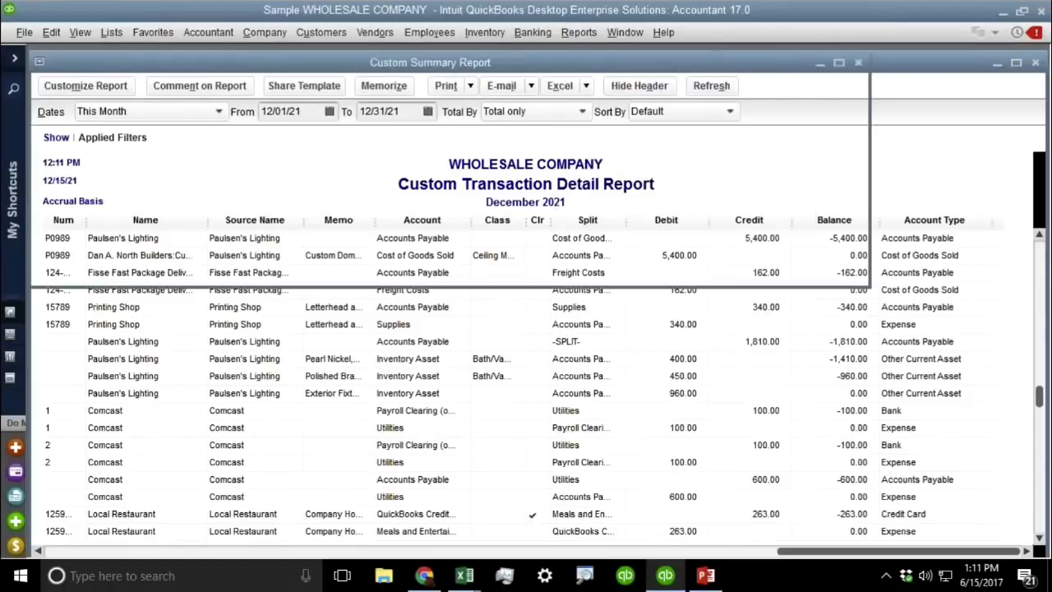
{"action": "left_click", "coordinate": [356, 320]}
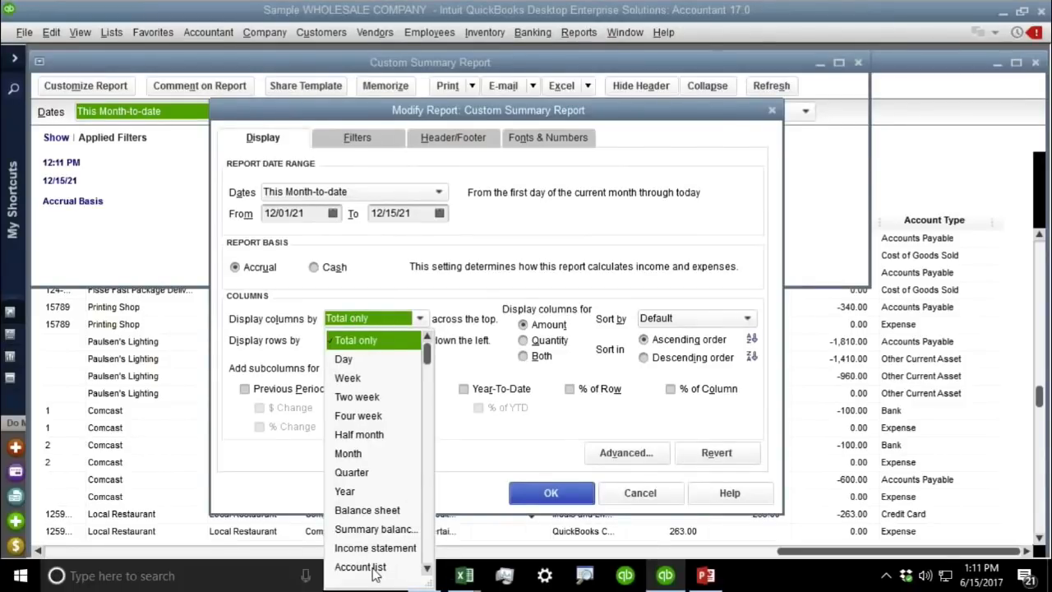
{"action": "left_click", "coordinate": [550, 493]}
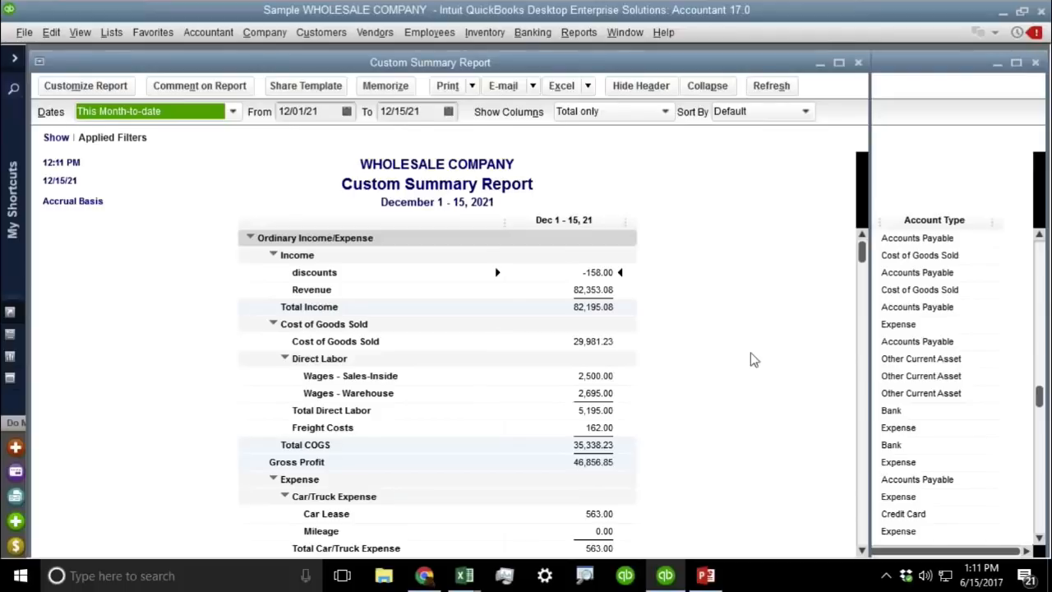
{"action": "left_click", "coordinate": [857, 64]}
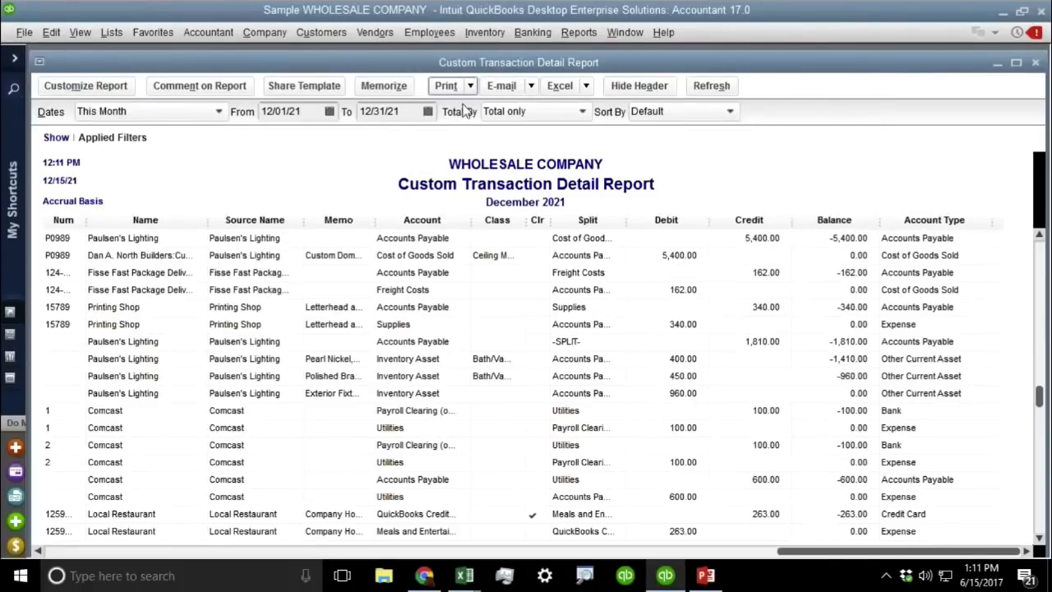
Export the Custom Transaction Detail Report to a new Excel worksheet and bring up the Book7 workbook
{"action": "left_click", "coordinate": [585, 87]}
{"action": "left_click", "coordinate": [578, 112]}
{"action": "left_click", "coordinate": [479, 409]}
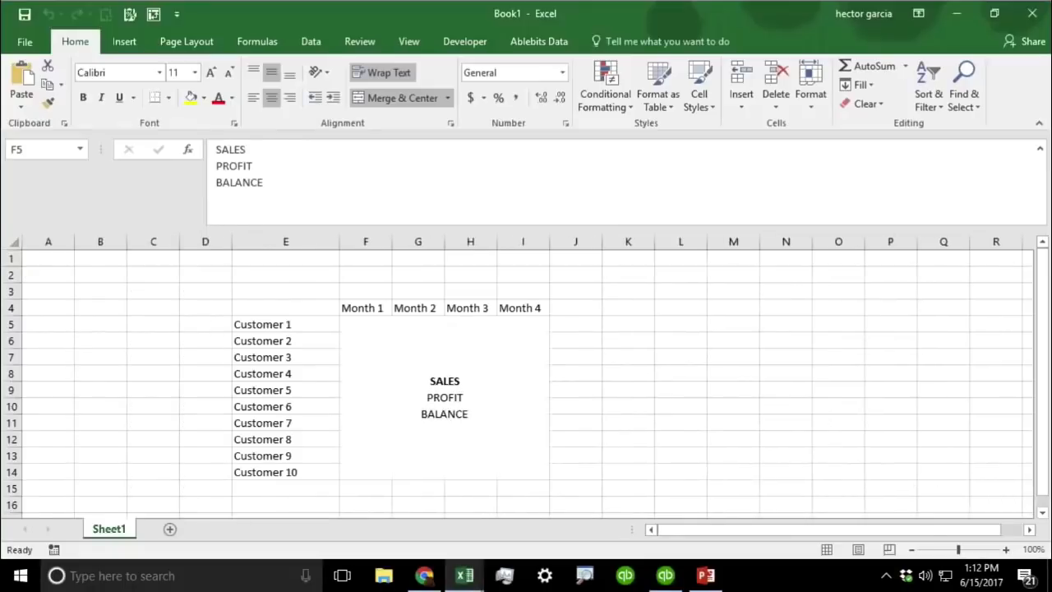
{"action": "mouse_move", "coordinate": [464, 575]}
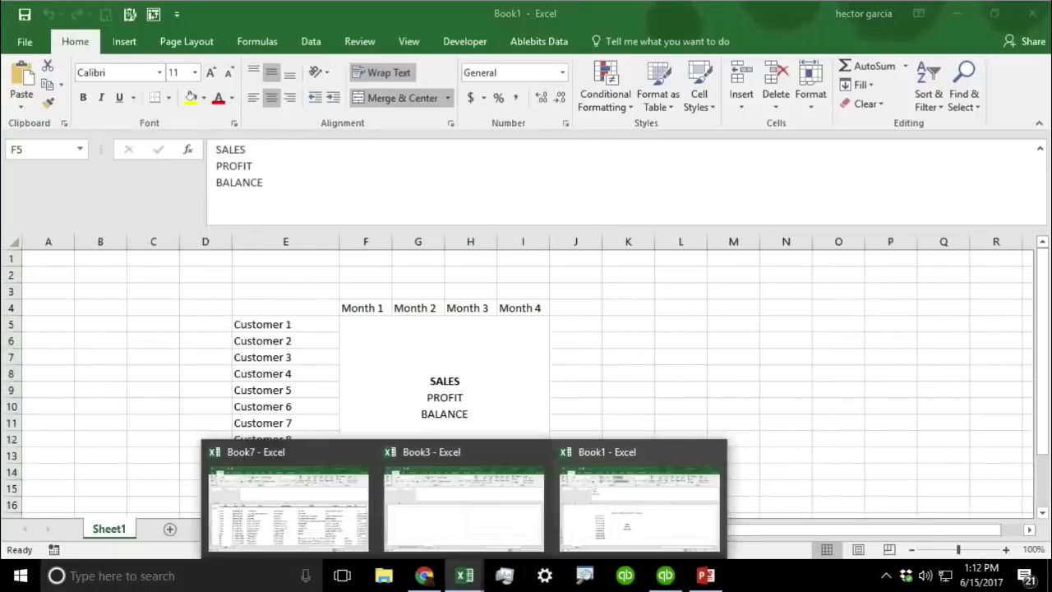
{"action": "left_click", "coordinate": [256, 488]}
Delete the month label columns A and B and the empty row 2 below the headers
{"action": "left_click_drag", "start_coordinate": [38, 237], "coordinate": [64, 241]}
{"action": "right_click", "coordinate": [51, 241]}
{"action": "left_click", "coordinate": [87, 393]}
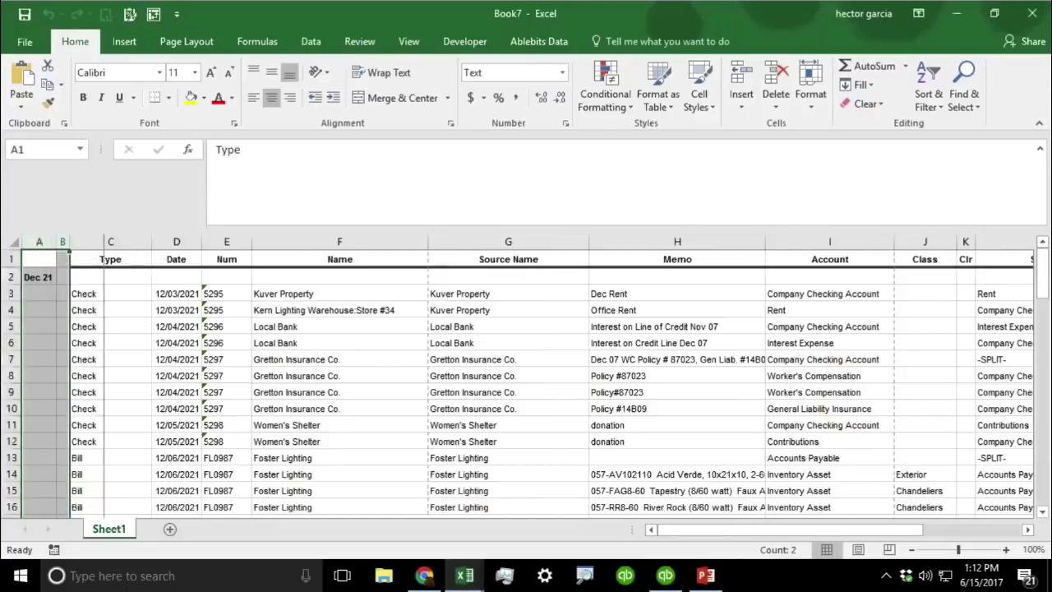
{"action": "left_click", "coordinate": [7, 277]}
{"action": "right_click", "coordinate": [8, 277]}
{"action": "left_click", "coordinate": [87, 411]}
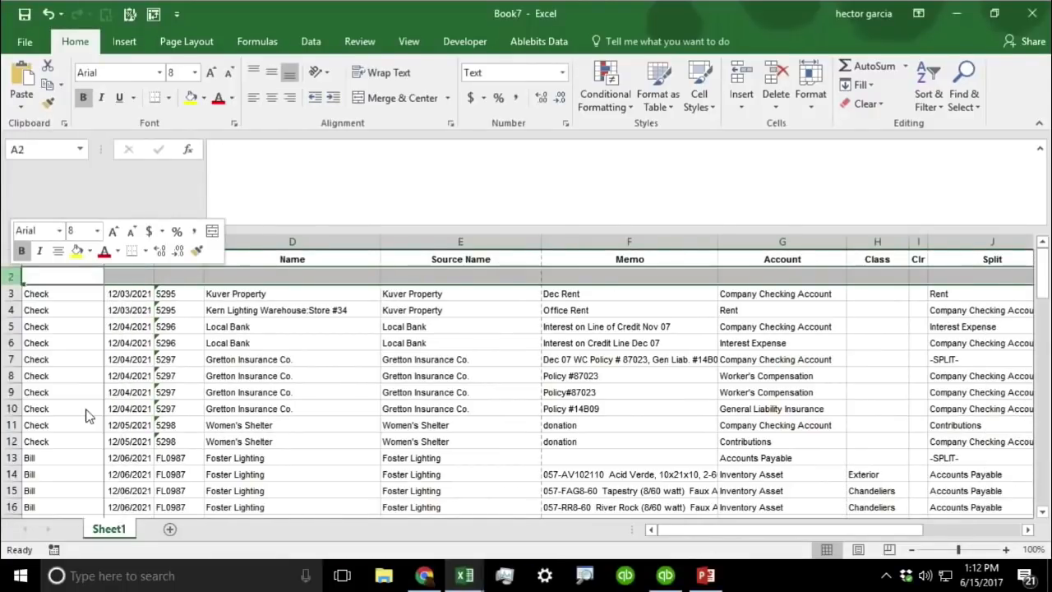
Delete row 74 below the last transaction and return to the start of the data
{"action": "left_click_drag", "start_coordinate": [1042, 272], "coordinate": [893, 538]}
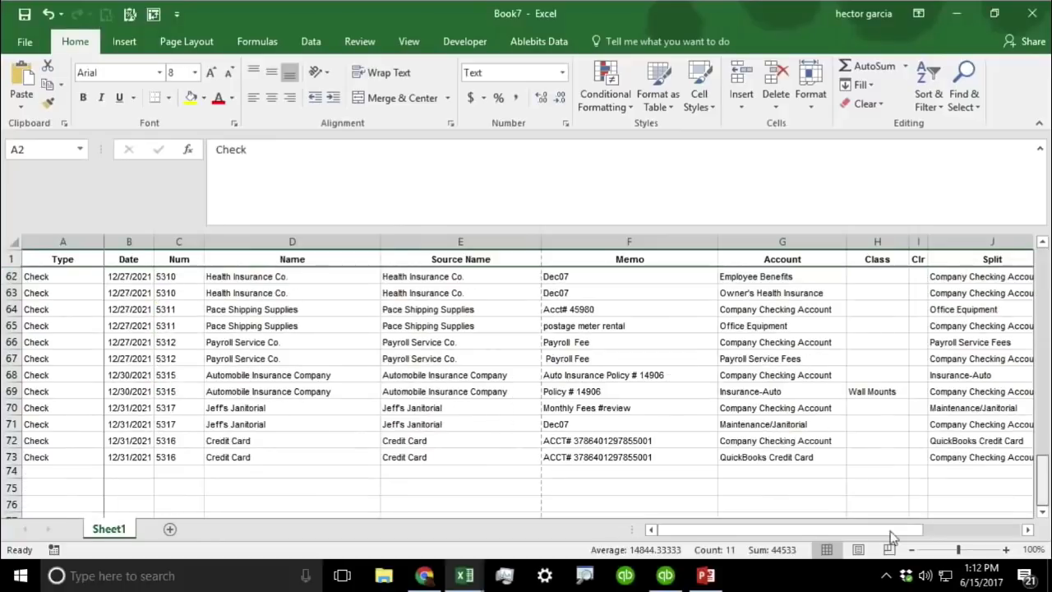
{"action": "left_click", "coordinate": [11, 470]}
{"action": "right_click", "coordinate": [11, 471]}
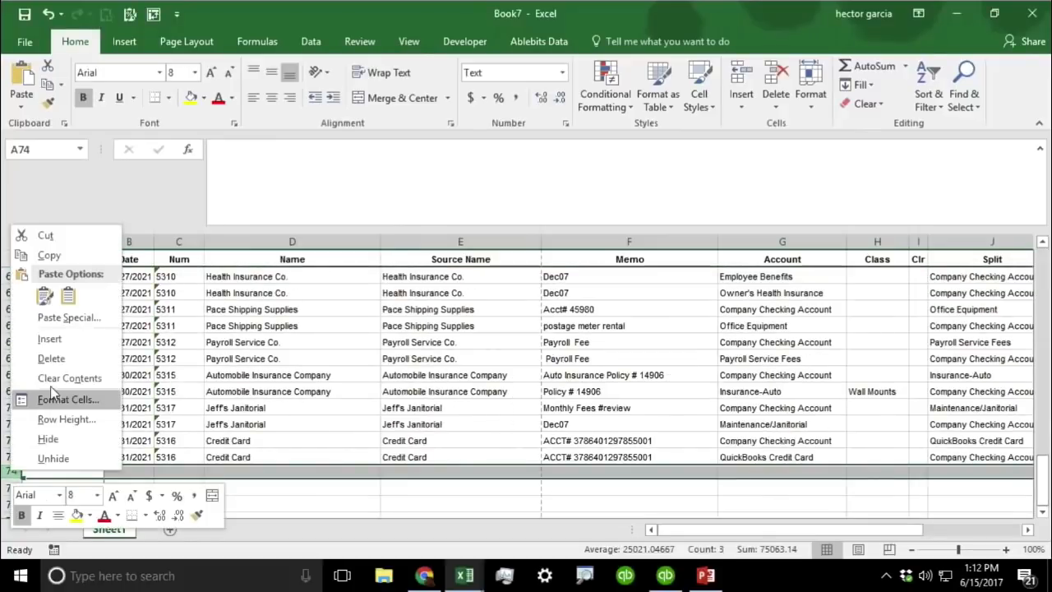
{"action": "left_click", "coordinate": [50, 358]}
{"action": "scroll", "coordinate": [428, 375], "scroll_direction": "up", "scroll_amount": 20}
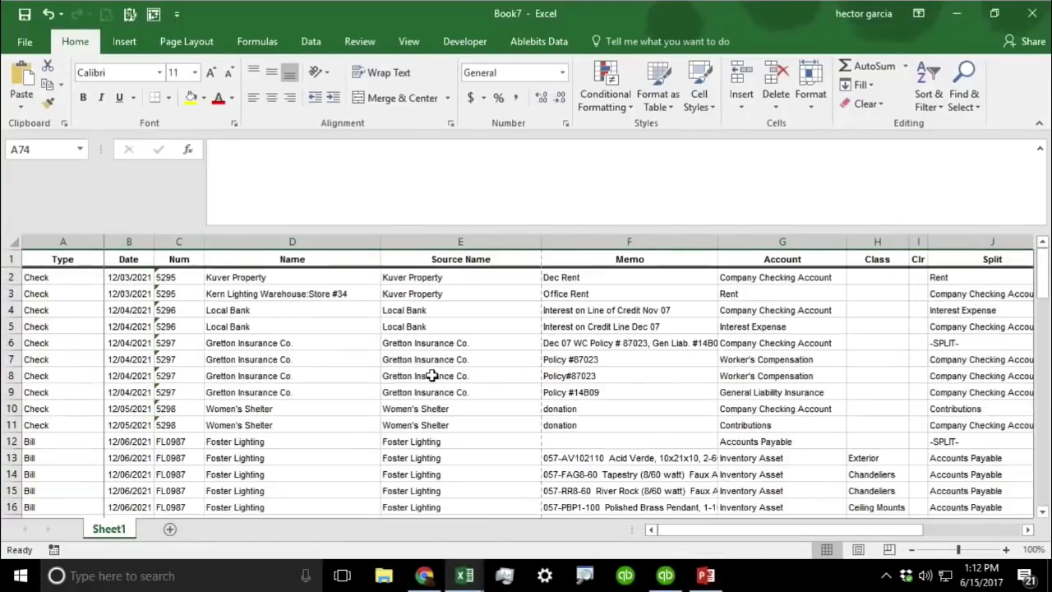
Create a PivotTable from range Sheet1!$A$1:$N$73 on a new worksheet
{"action": "left_click", "coordinate": [181, 343]}
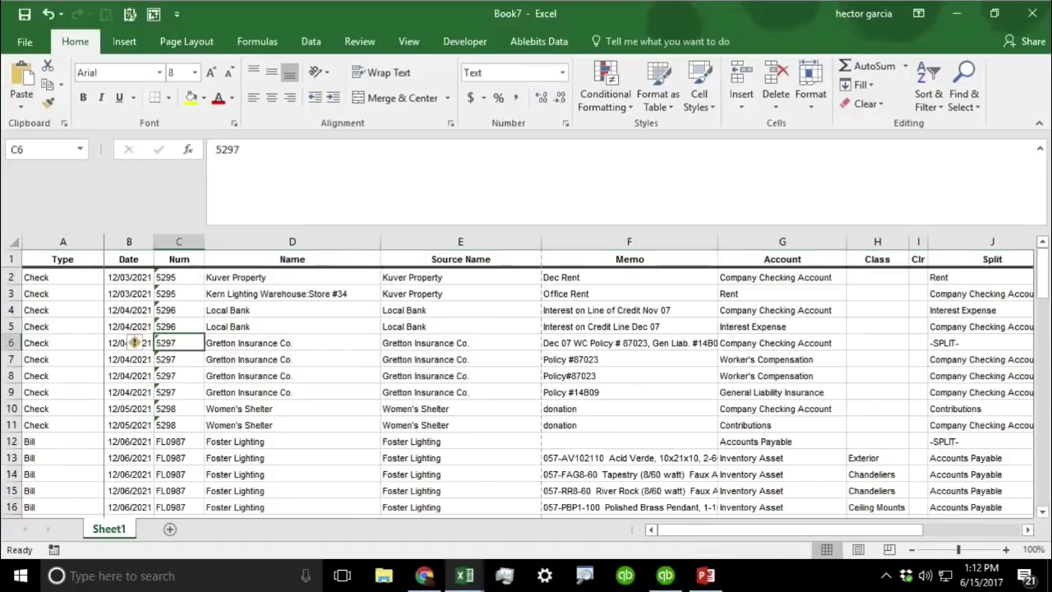
{"action": "left_click", "coordinate": [124, 42]}
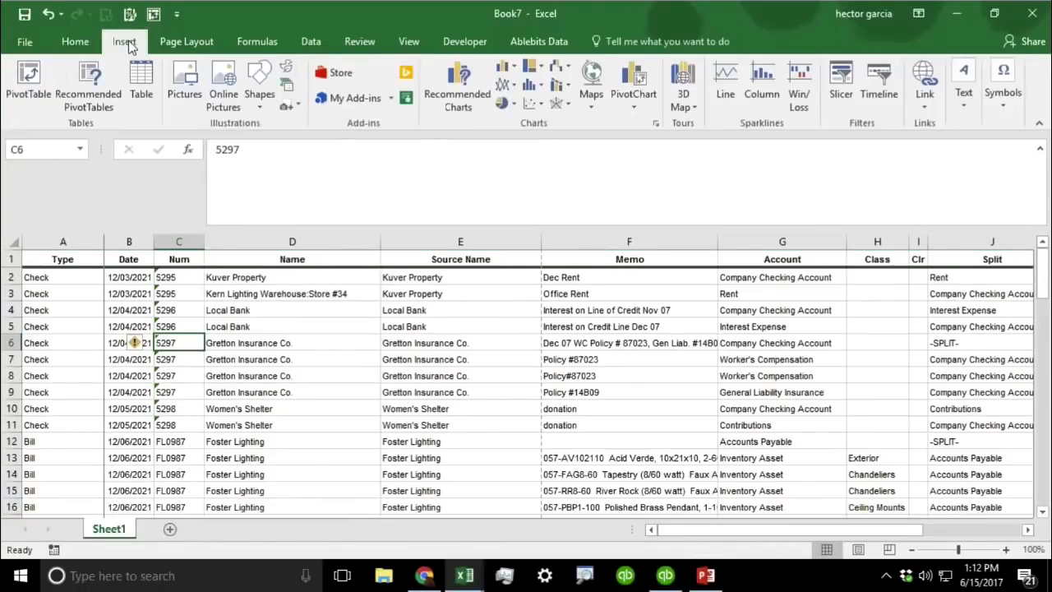
{"action": "left_click", "coordinate": [29, 82]}
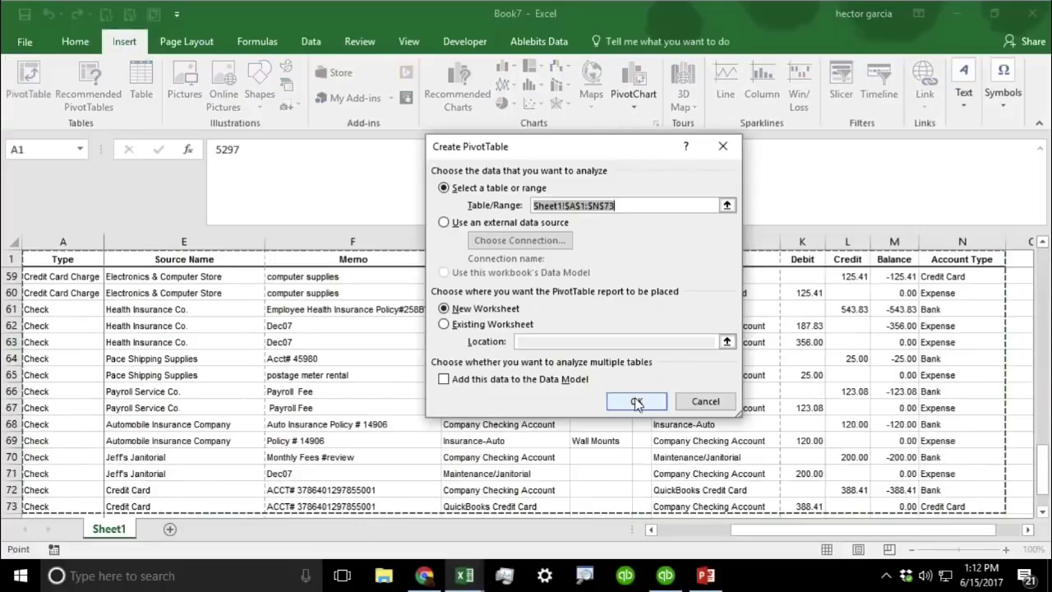
{"action": "left_click", "coordinate": [635, 400]}
Place the Account Type field in the PivotTable's rows
{"action": "left_click", "coordinate": [1033, 376]}
{"action": "left_click", "coordinate": [1032, 376]}
{"action": "left_click", "coordinate": [1033, 377]}
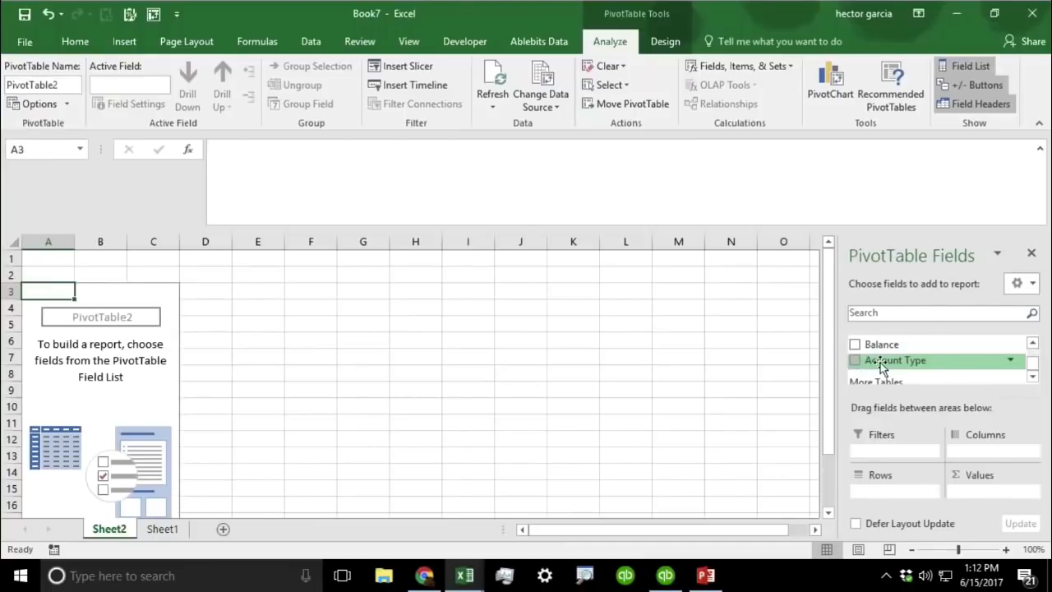
{"action": "left_click_drag", "start_coordinate": [883, 367], "coordinate": [891, 495]}
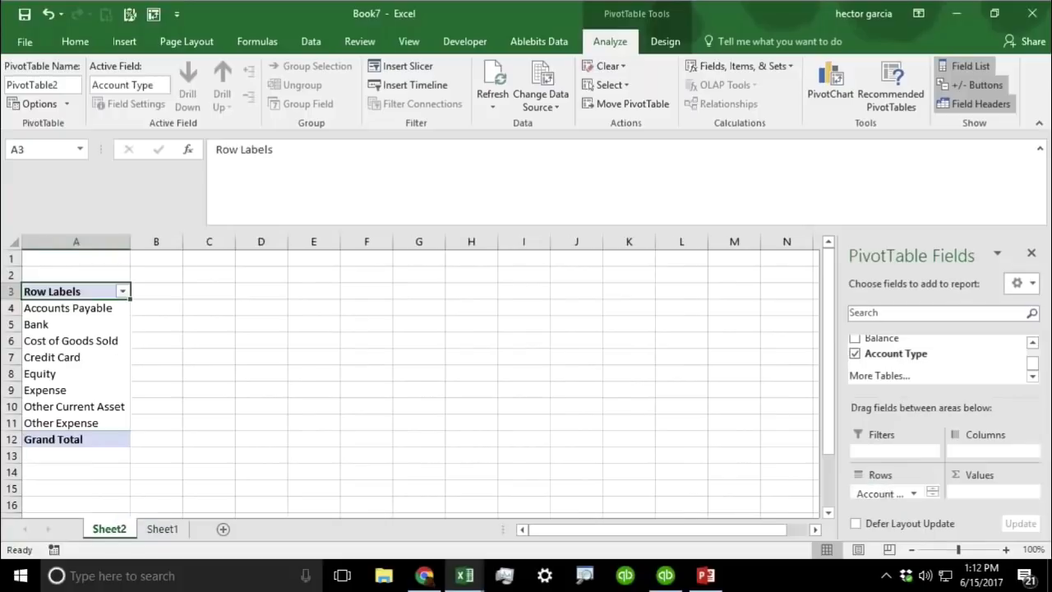
Add the Credit and Debit fields to the PivotTable's values
{"action": "mouse_move", "coordinate": [1033, 368]}
{"action": "left_mouse_down"}
{"action": "mouse_move", "coordinate": [1033, 351]}
{"action": "mouse_move", "coordinate": [1034, 374]}
{"action": "left_mouse_up"}
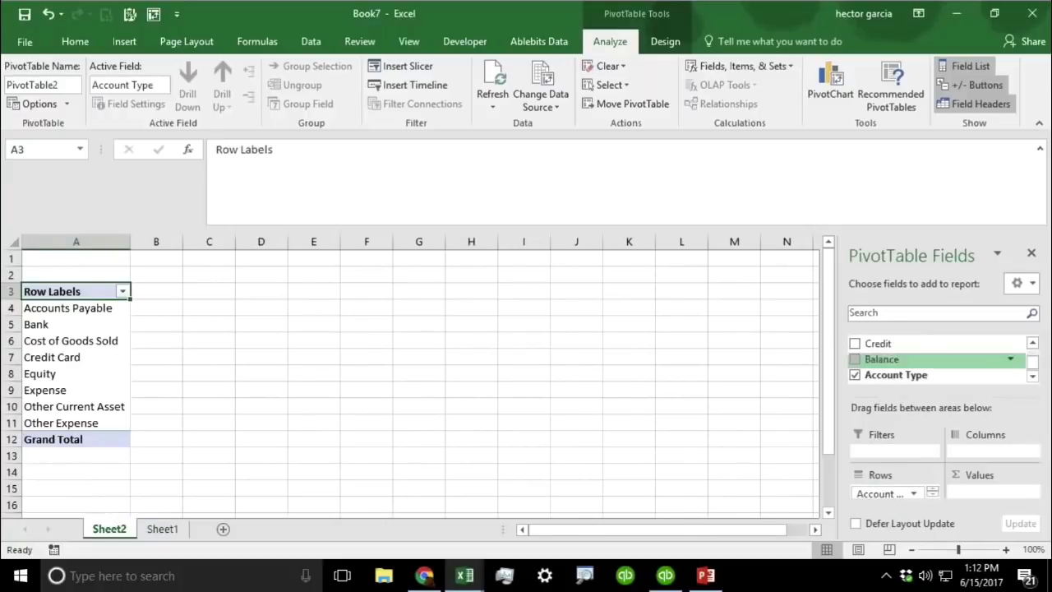
{"action": "left_click", "coordinate": [1033, 343]}
{"action": "left_click_drag", "start_coordinate": [881, 345], "coordinate": [980, 493]}
{"action": "left_click_drag", "start_coordinate": [889, 362], "coordinate": [977, 491]}
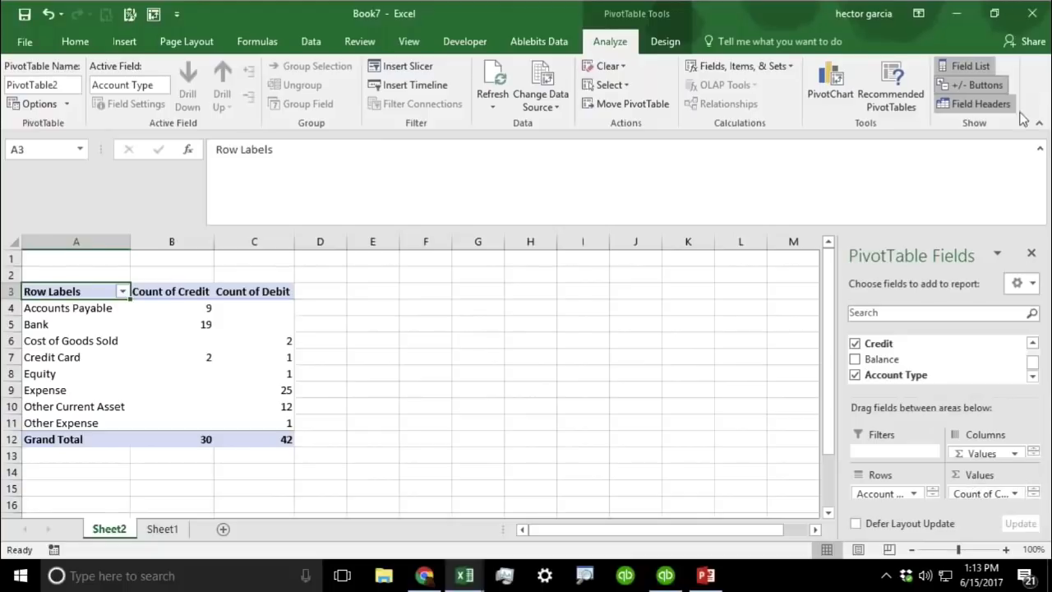
Shrink the formula bar to one line and summarize the Credit values by Sum
{"action": "left_click_drag", "start_coordinate": [873, 227], "coordinate": [858, 116]}
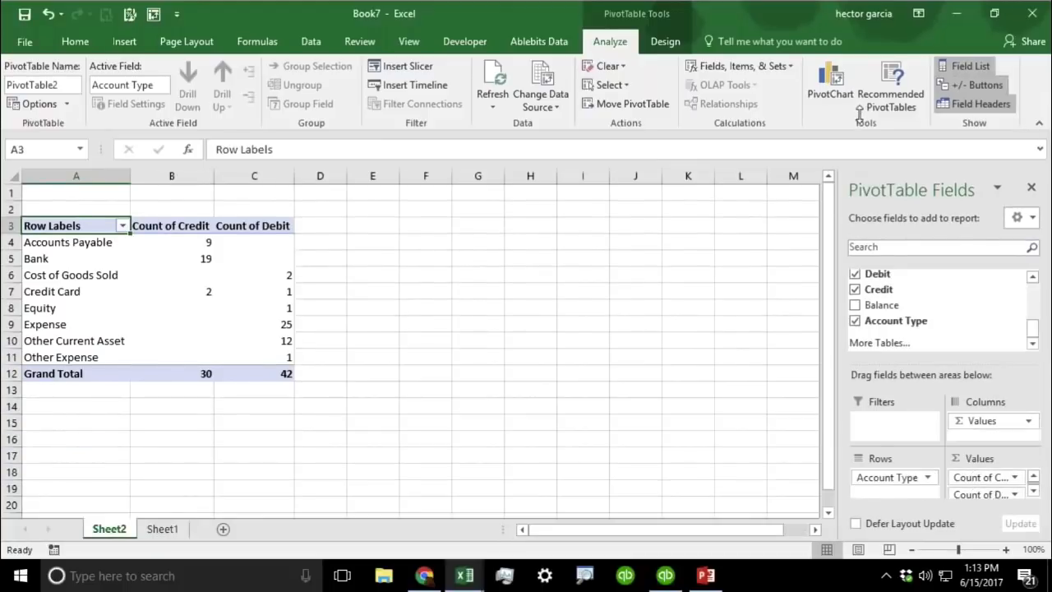
{"action": "left_click", "coordinate": [1014, 476]}
{"action": "left_click", "coordinate": [966, 459]}
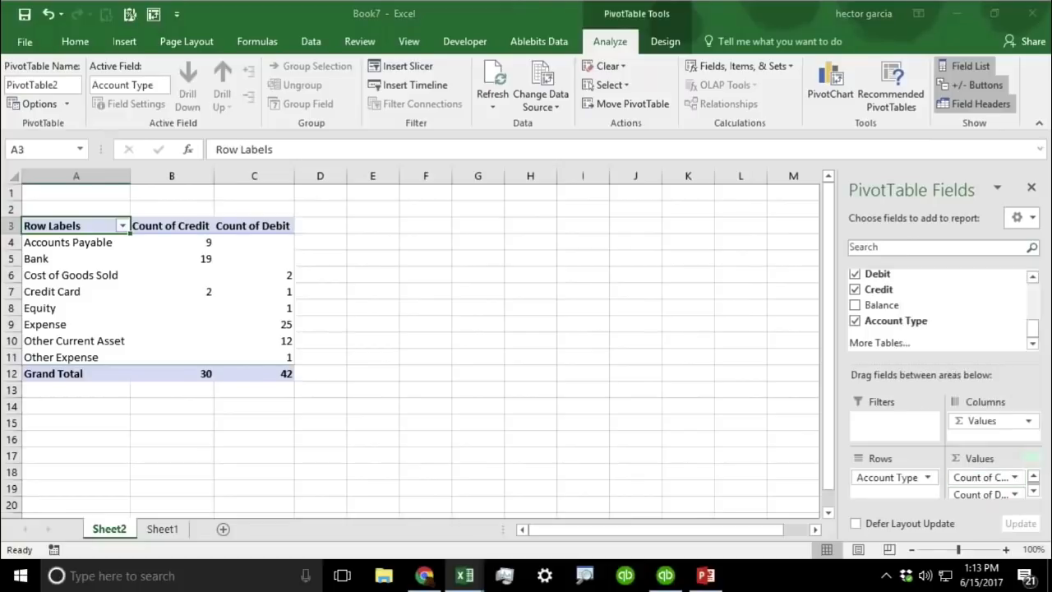
{"action": "left_click", "coordinate": [493, 293]}
{"action": "left_click", "coordinate": [628, 391]}
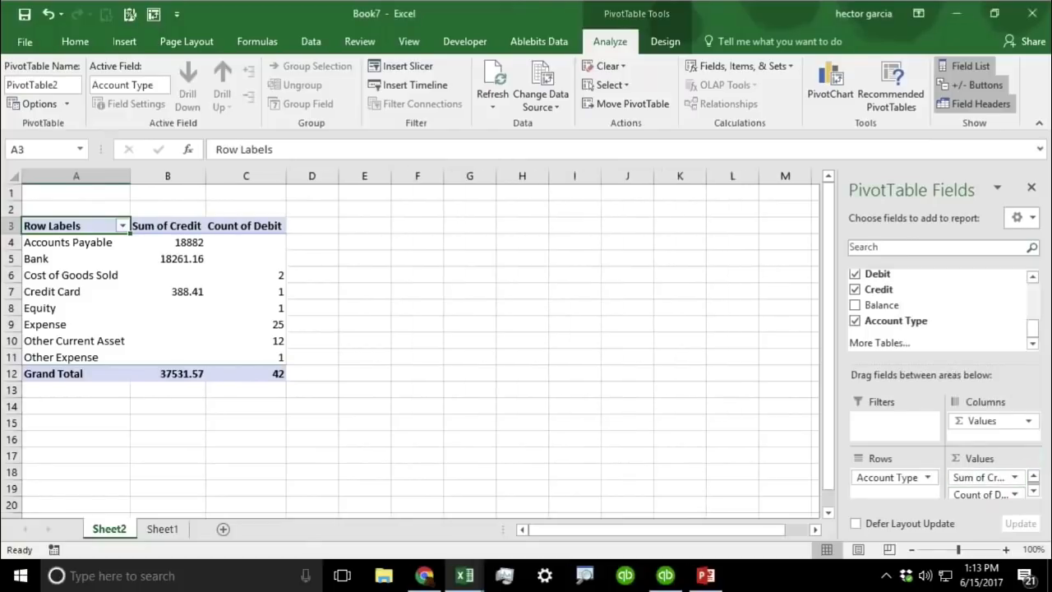
Summarize the Debit values by Sum and move the selection off the PivotTable to cell F7
{"action": "left_click", "coordinate": [1015, 495]}
{"action": "left_click", "coordinate": [971, 538]}
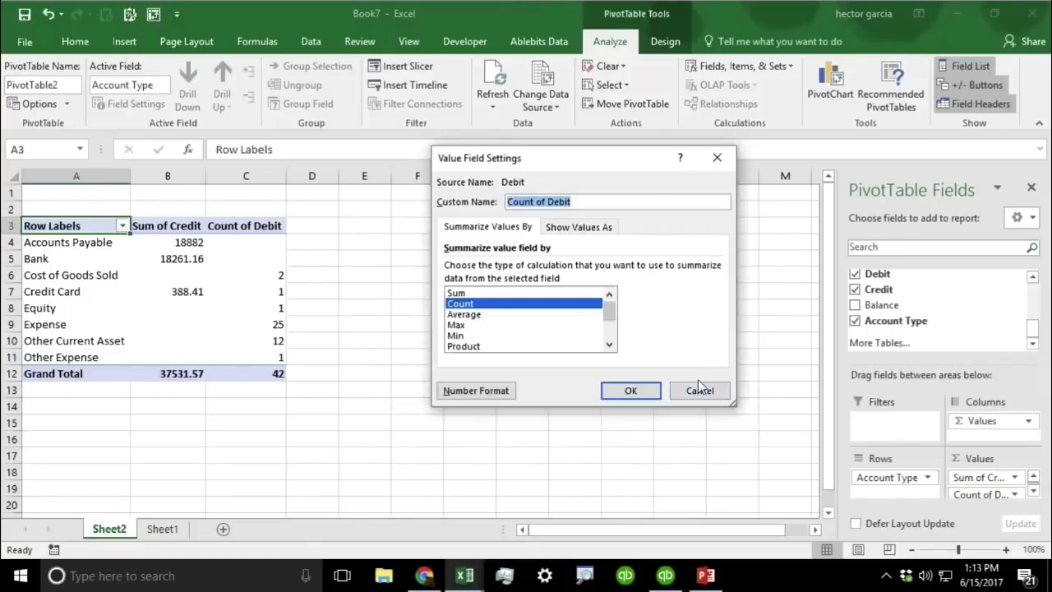
{"action": "left_click", "coordinate": [475, 294]}
{"action": "left_click", "coordinate": [630, 390]}
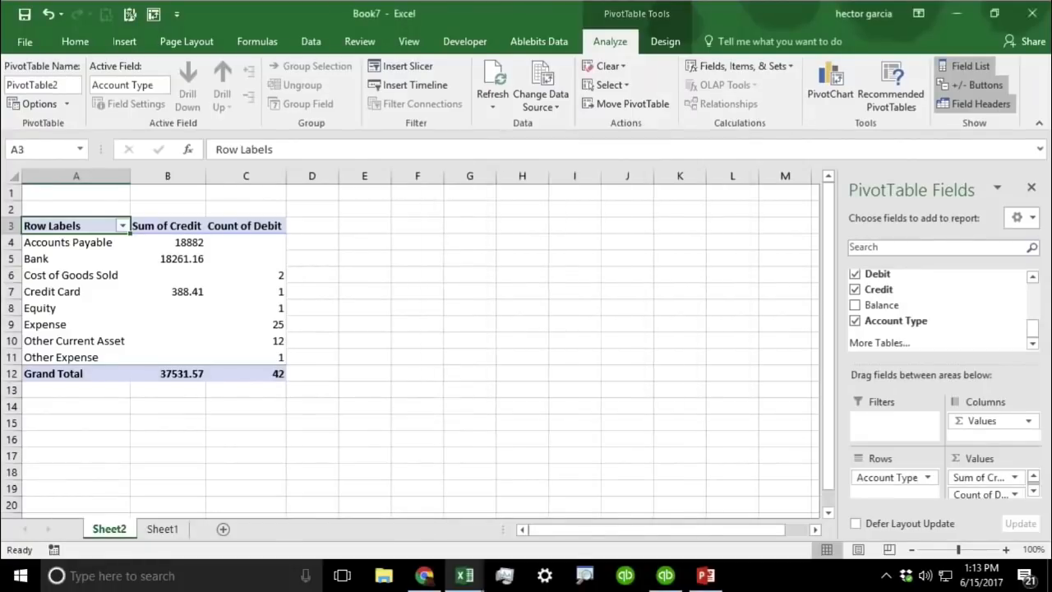
{"action": "left_click", "coordinate": [396, 291]}
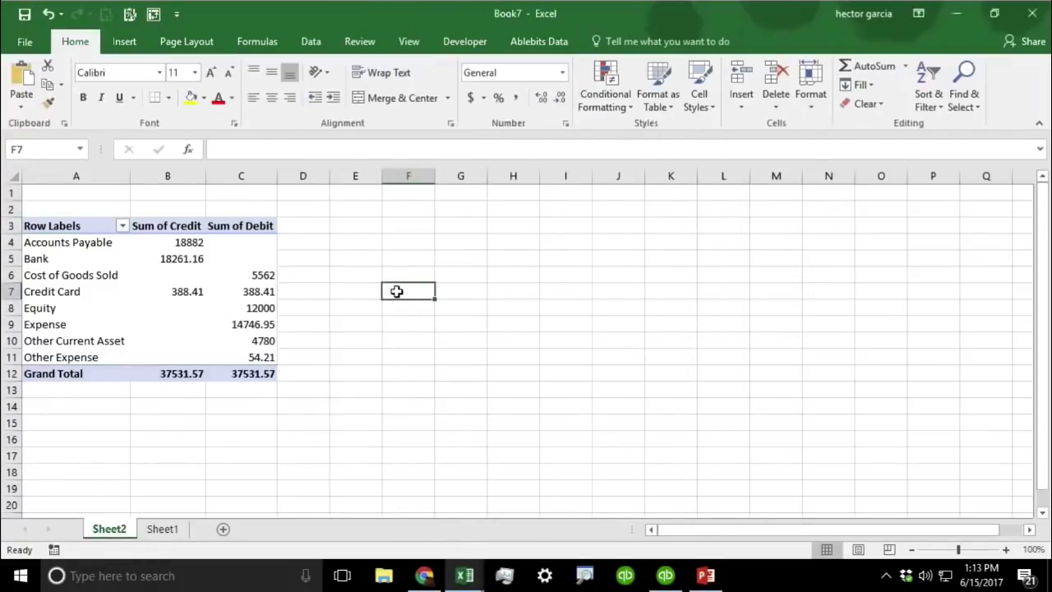
Switch to QuickBooks and review the transaction types selected in the Custom Transaction Detail Report's TransactionType filter, leaving the selection unchanged
{"action": "left_click", "coordinate": [664, 575]}
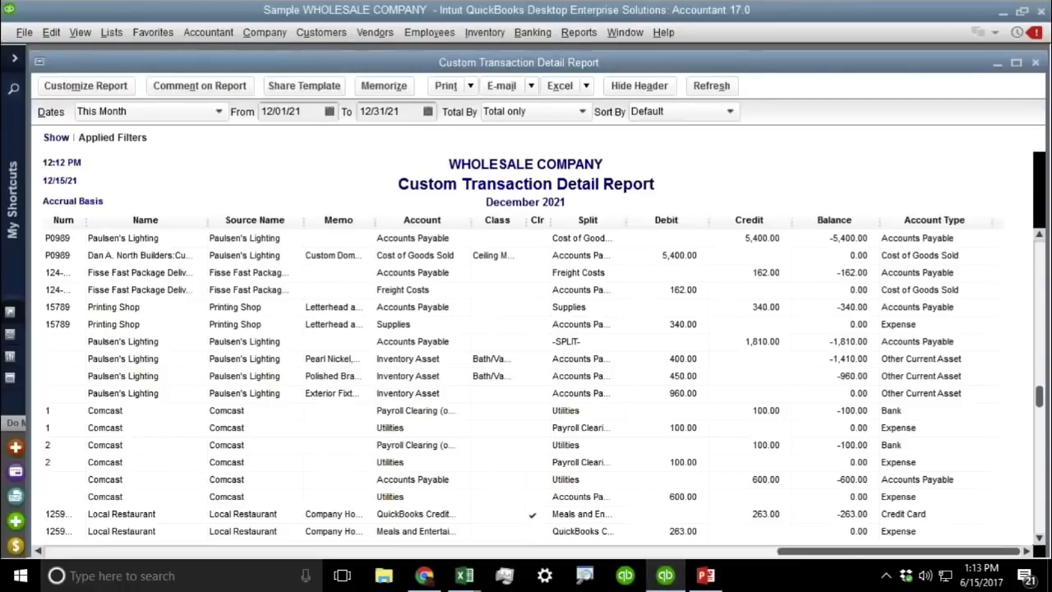
{"action": "scroll", "coordinate": [280, 324], "scroll_direction": "up", "scroll_amount": 2}
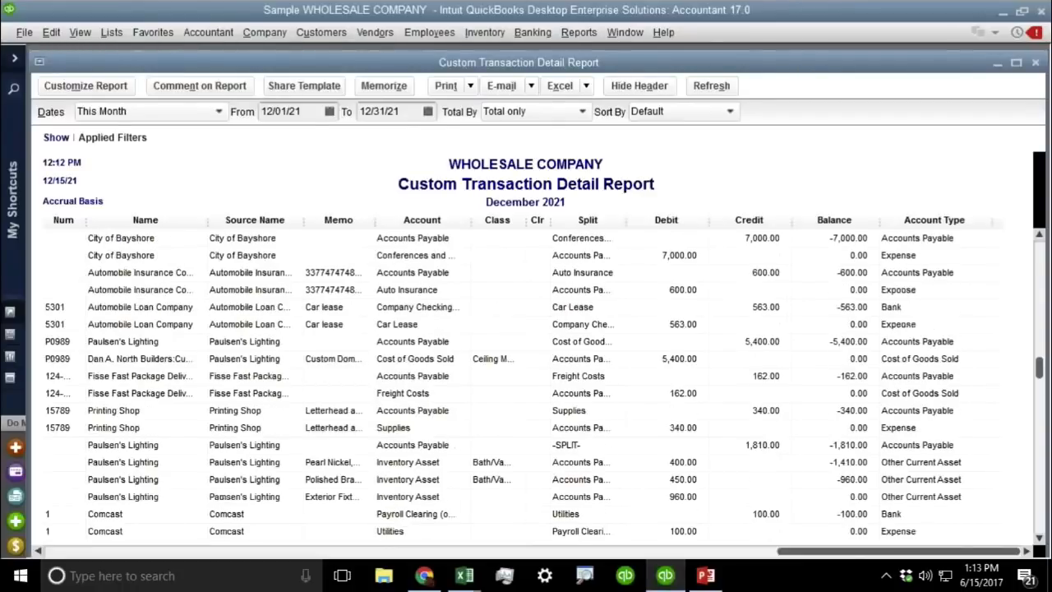
{"action": "left_click", "coordinate": [66, 89]}
{"action": "left_click", "coordinate": [352, 140]}
{"action": "left_click", "coordinate": [611, 228]}
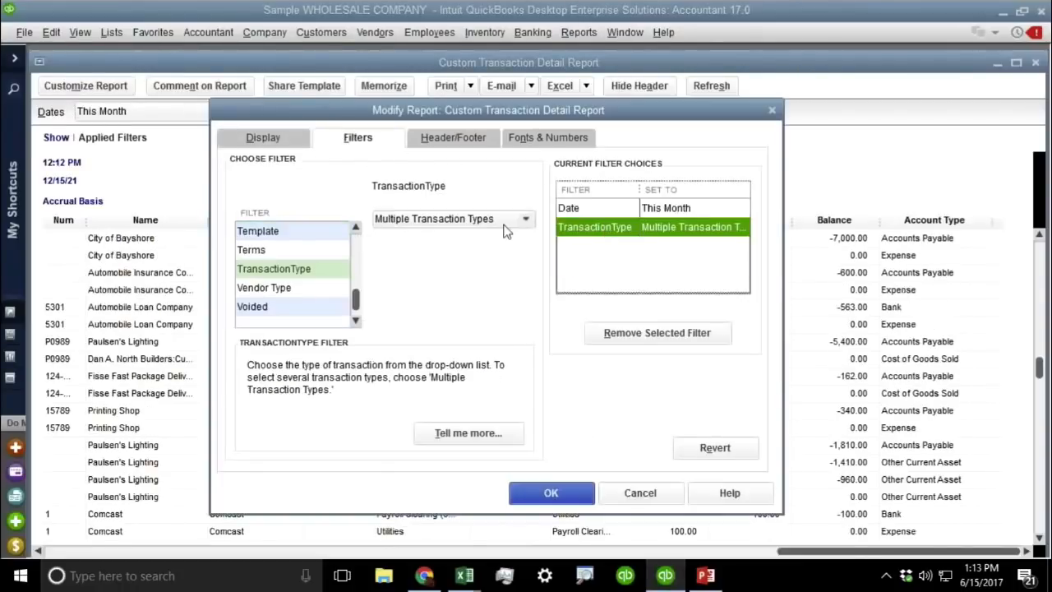
{"action": "left_click", "coordinate": [525, 219]}
{"action": "left_click", "coordinate": [415, 260]}
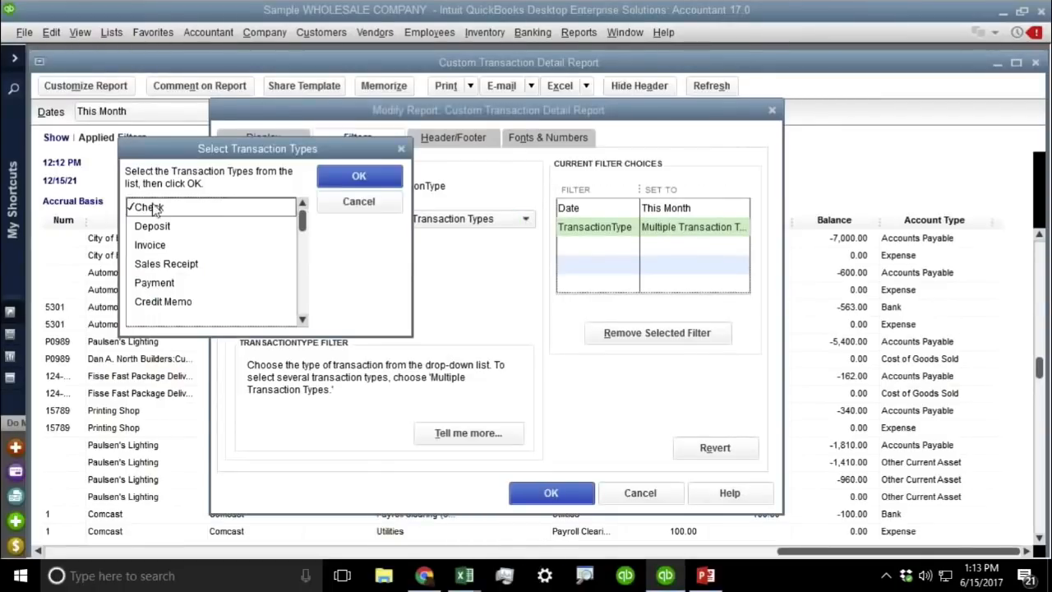
{"action": "scroll", "coordinate": [304, 325], "scroll_direction": "down", "scroll_amount": 4}
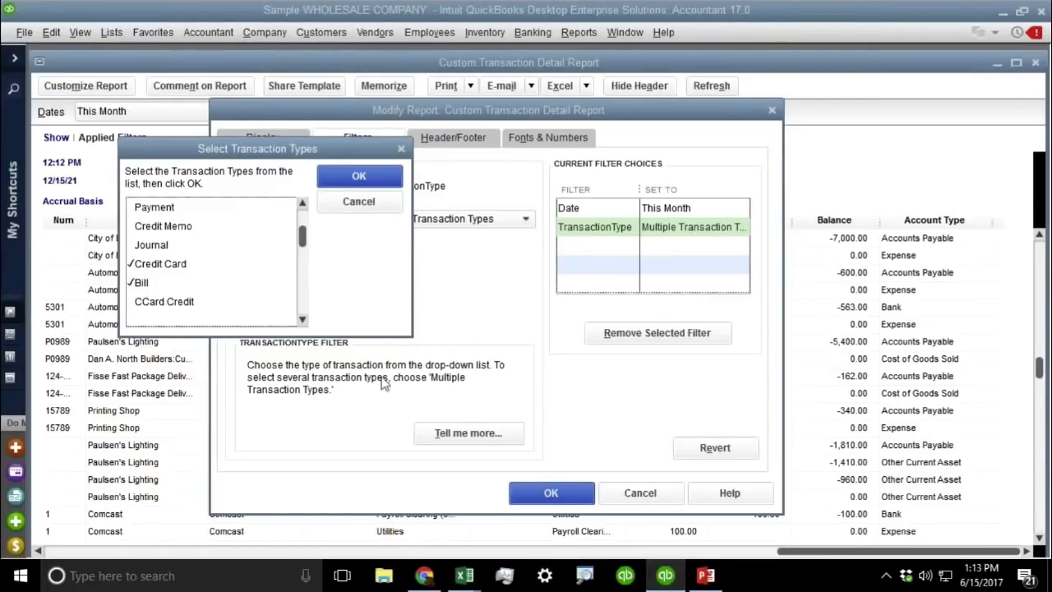
{"action": "left_click", "coordinate": [358, 201]}
Switch back to Book7 in Excel and examine the PivotTable's credit and debit amounts for each account type
{"action": "mouse_move", "coordinate": [465, 575]}
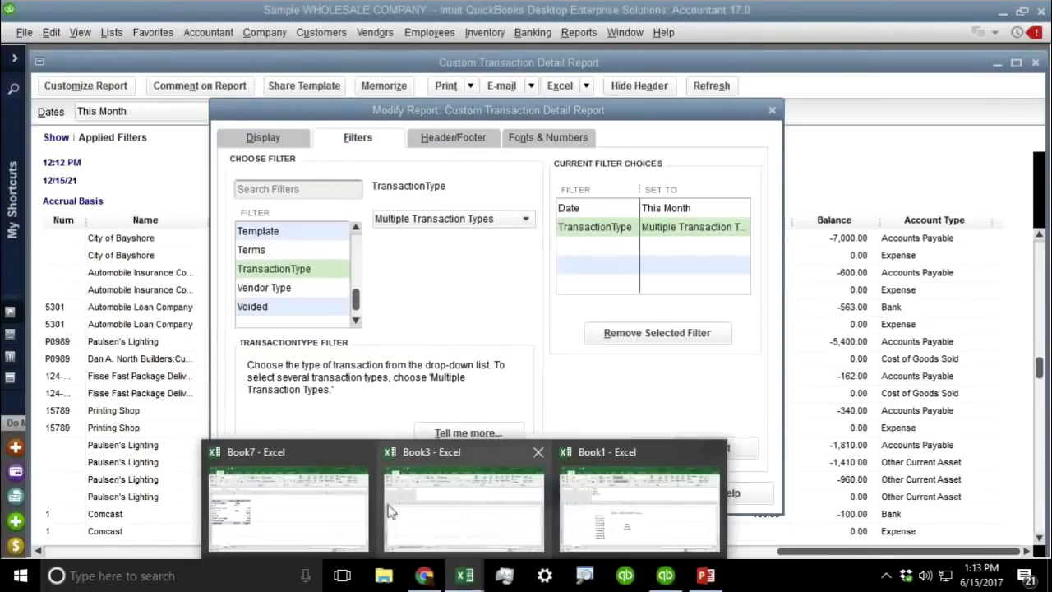
{"action": "left_click", "coordinate": [288, 497]}
{"action": "left_click", "coordinate": [176, 393]}
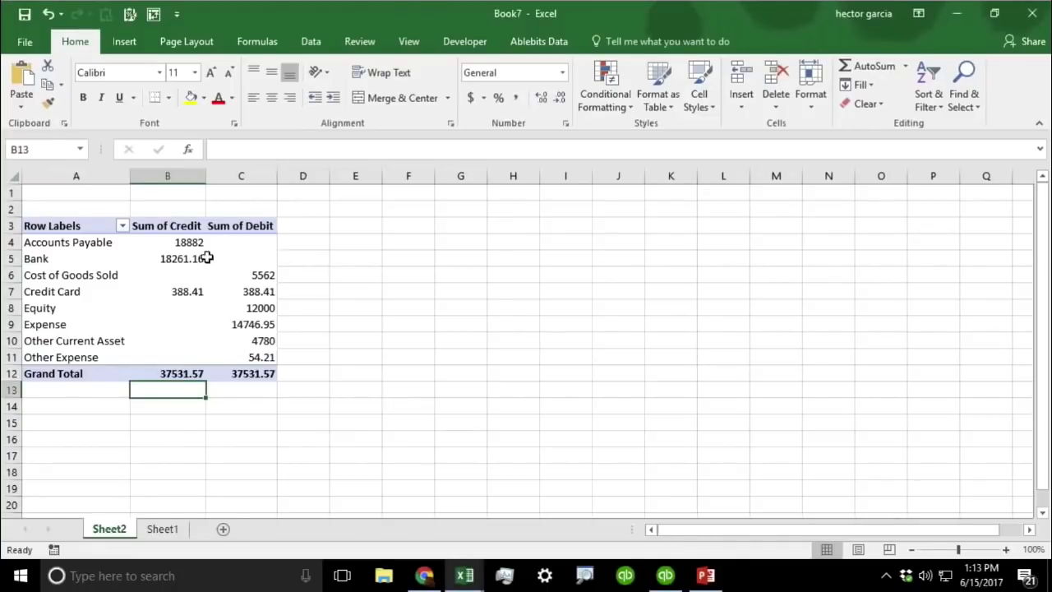
{"action": "left_click_drag", "start_coordinate": [167, 238], "coordinate": [172, 349]}
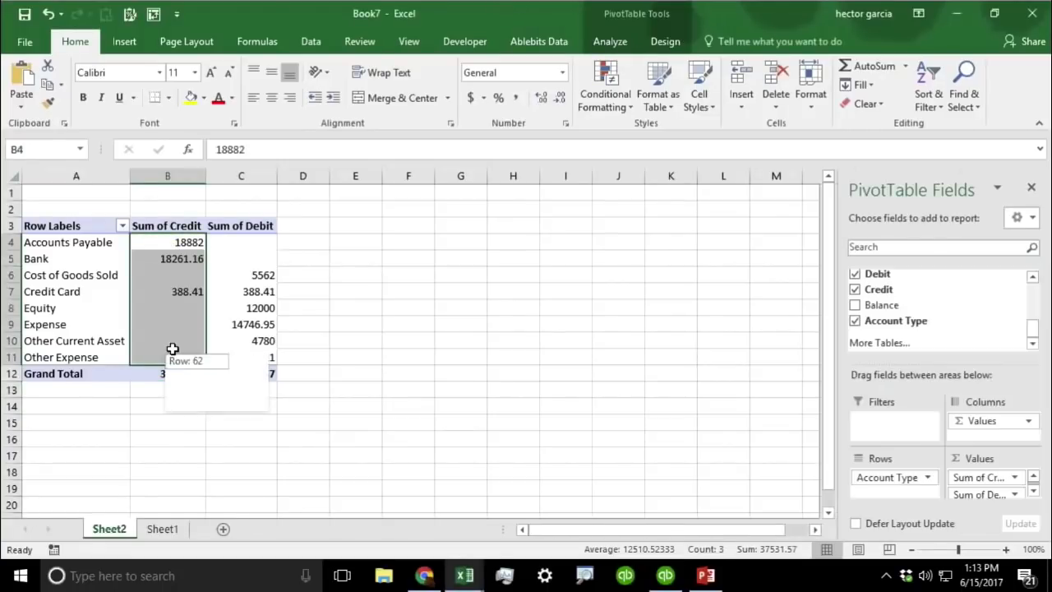
{"action": "left_click_drag", "start_coordinate": [39, 307], "coordinate": [275, 307]}
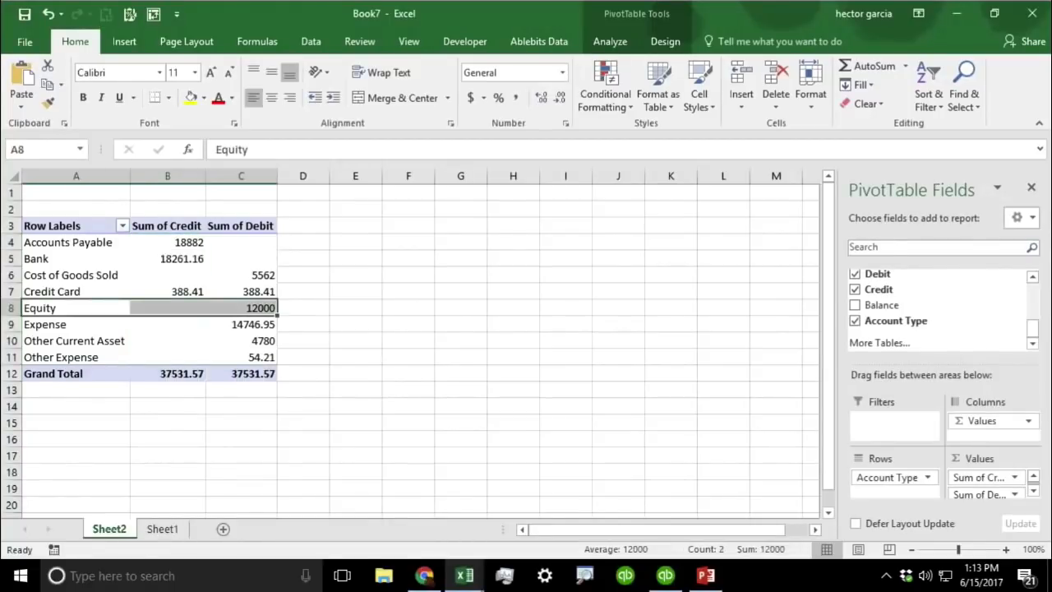
{"action": "left_click", "coordinate": [317, 323]}
{"action": "left_click", "coordinate": [261, 309]}
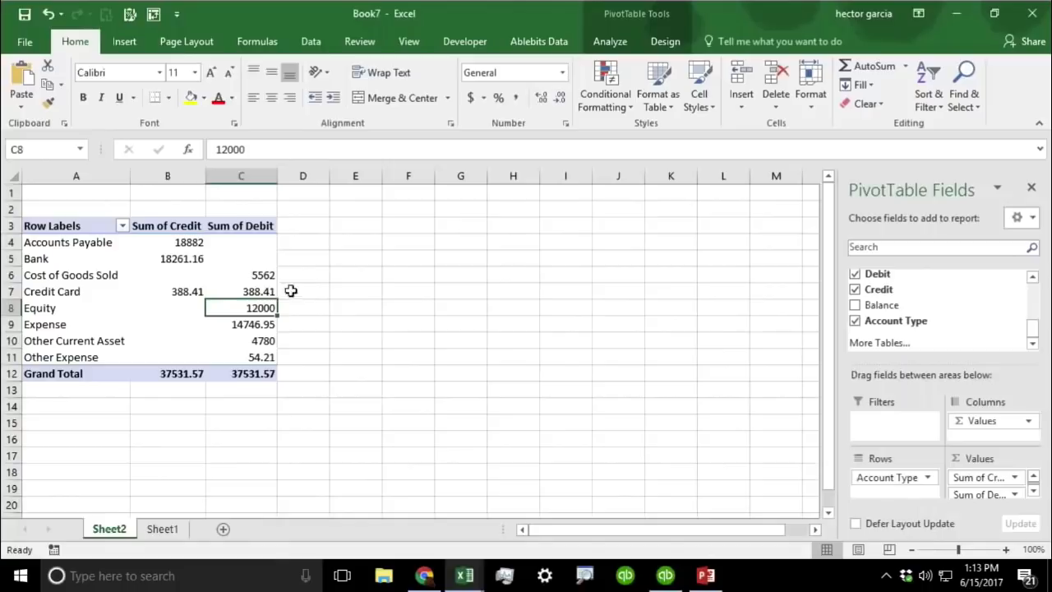
{"action": "left_click", "coordinate": [263, 276]}
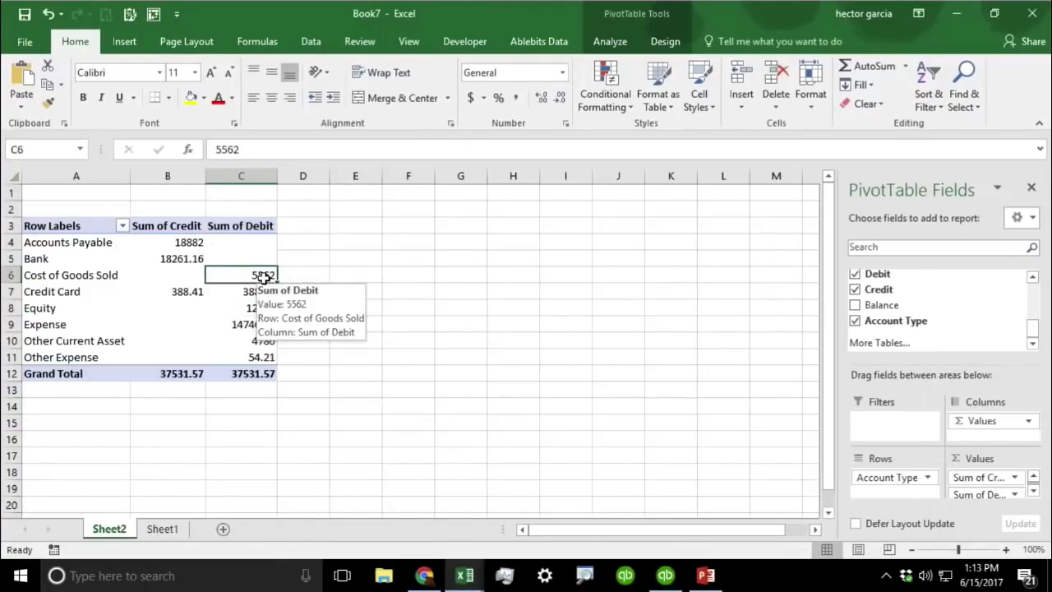
{"action": "left_click", "coordinate": [261, 342]}
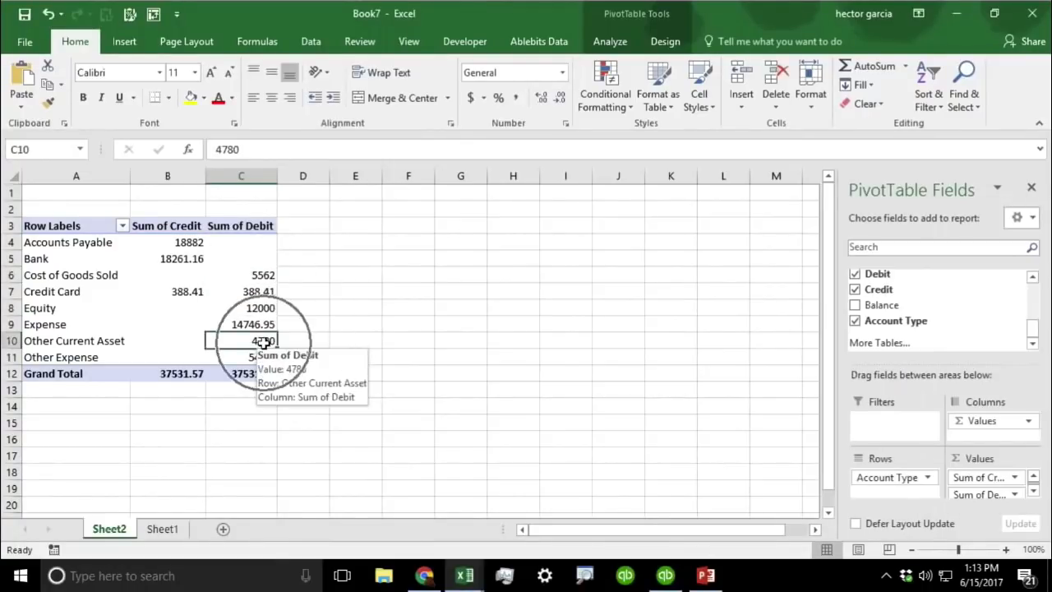
{"action": "left_click", "coordinate": [264, 357]}
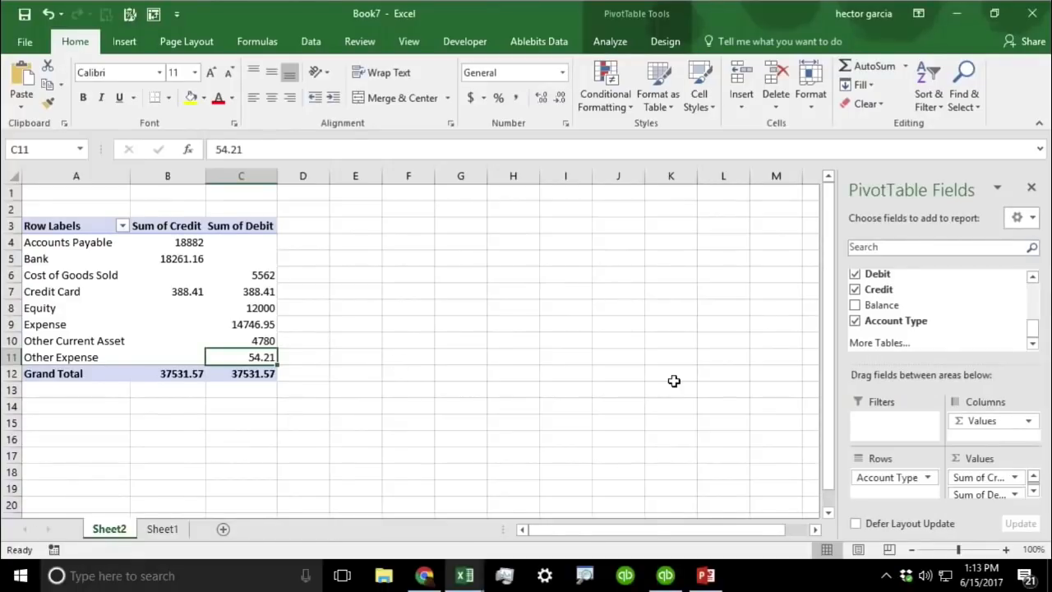
Add the Source Name field below Account Type in the PivotTable's rows and move the selection off the table to F12
{"action": "left_click_drag", "start_coordinate": [1033, 328], "coordinate": [1033, 306]}
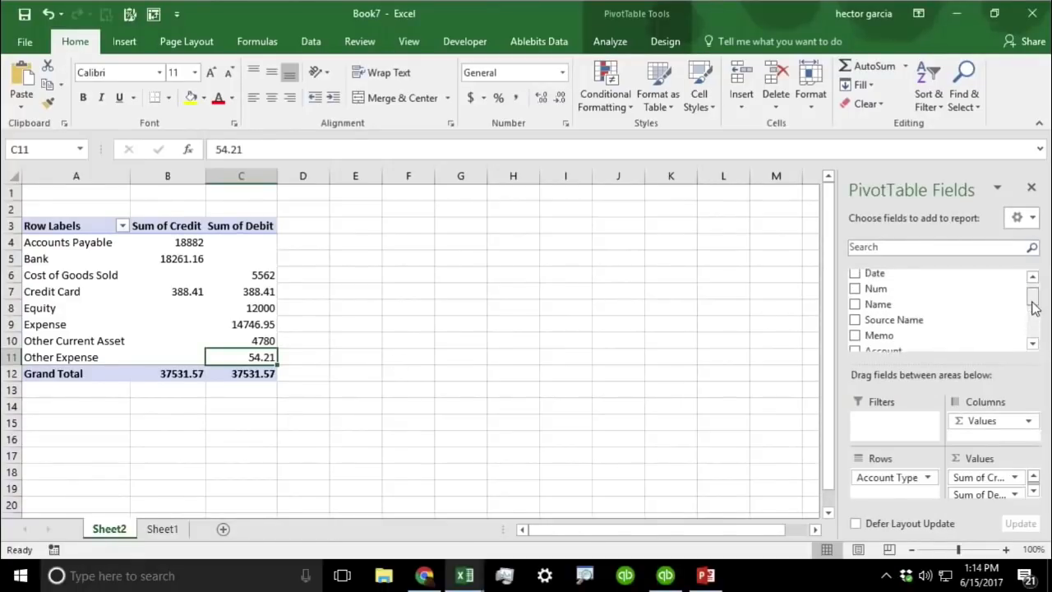
{"action": "left_click_drag", "start_coordinate": [29, 250], "coordinate": [55, 350]}
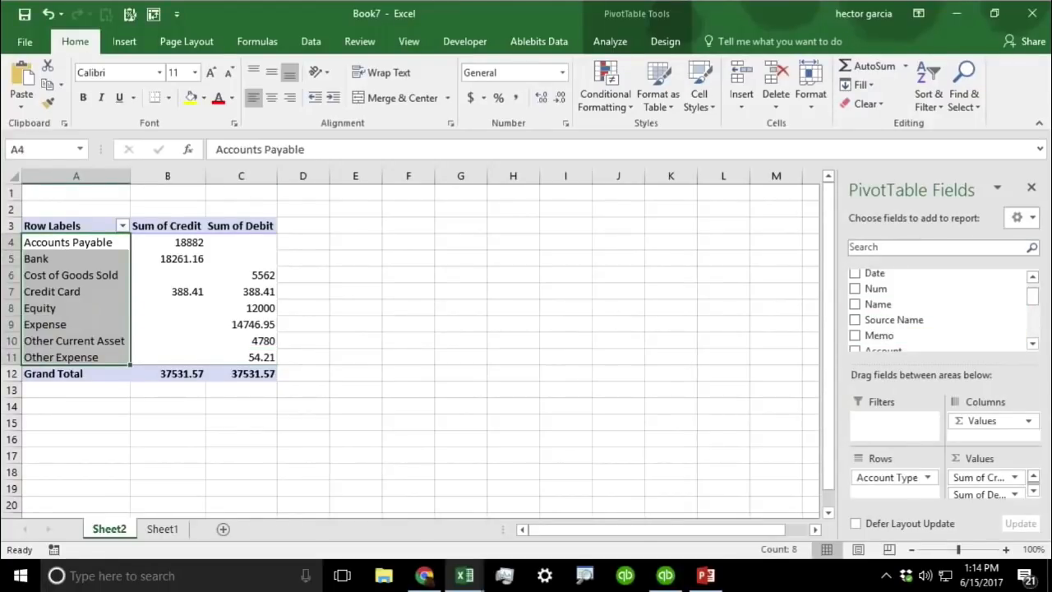
{"action": "left_click_drag", "start_coordinate": [1033, 299], "coordinate": [1032, 295]}
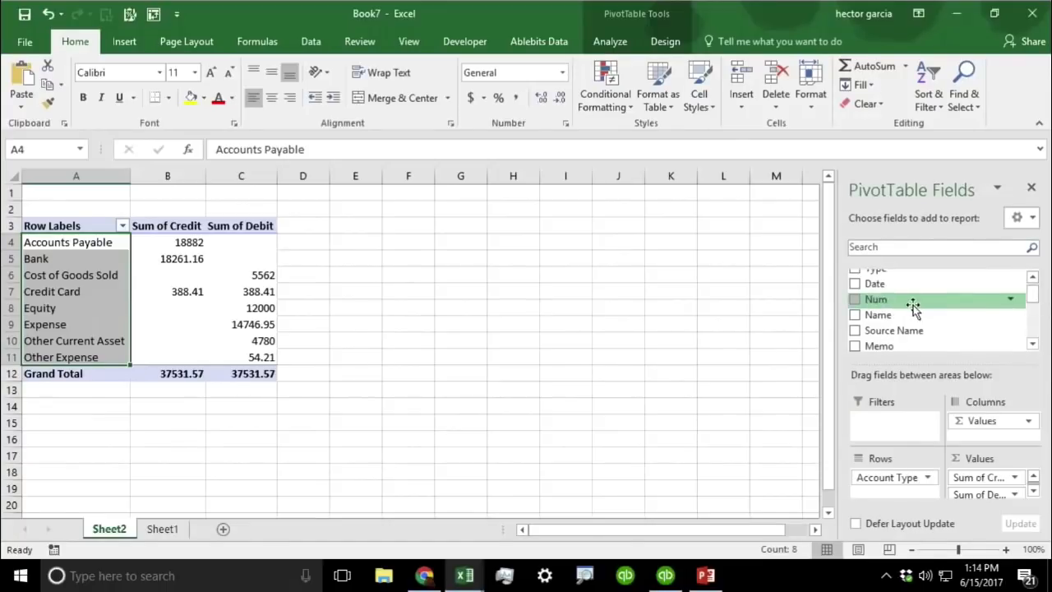
{"action": "left_click_drag", "start_coordinate": [913, 337], "coordinate": [906, 499]}
{"action": "left_click", "coordinate": [516, 371]}
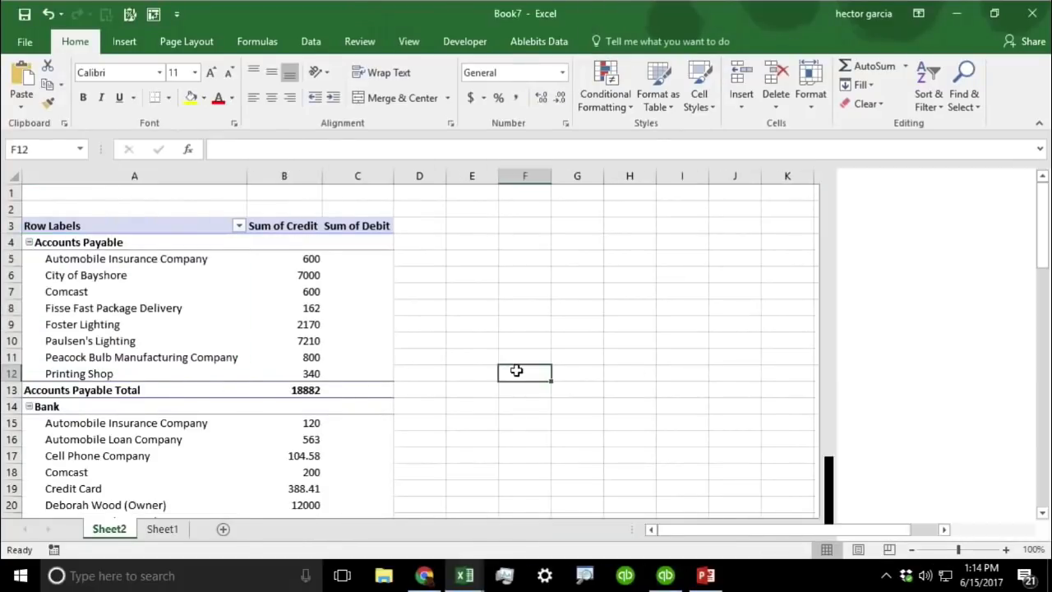
Examine the source names listed under each account type, from Accounts Payable down to Other Expense
{"action": "left_click_drag", "start_coordinate": [112, 259], "coordinate": [109, 371]}
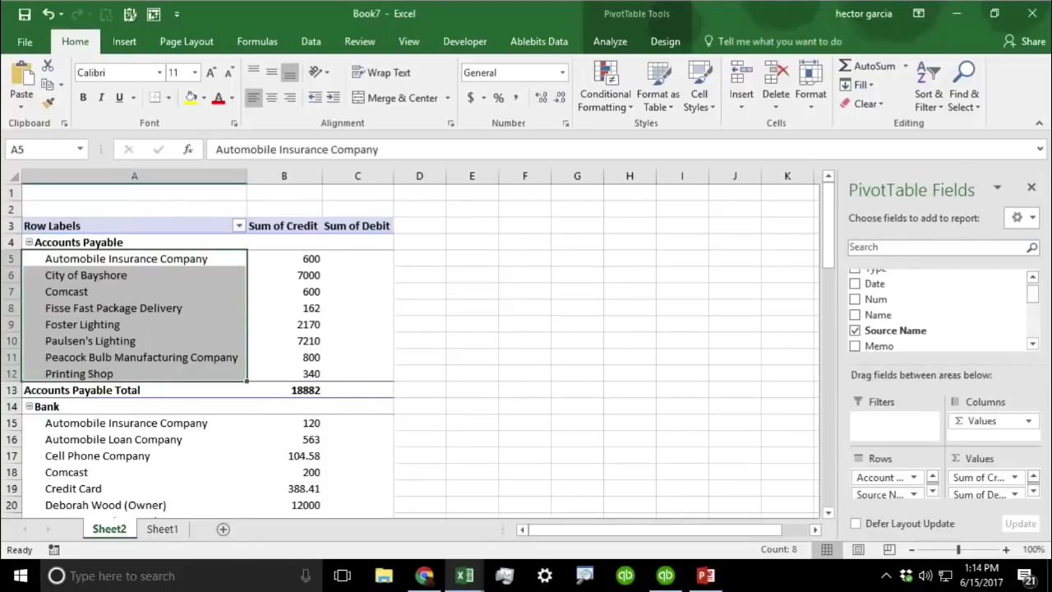
{"action": "scroll", "coordinate": [82, 248], "scroll_direction": "down", "scroll_amount": 1}
{"action": "left_click_drag", "start_coordinate": [87, 374], "coordinate": [103, 470]}
{"action": "scroll", "coordinate": [105, 462], "scroll_direction": "down", "scroll_amount": 7}
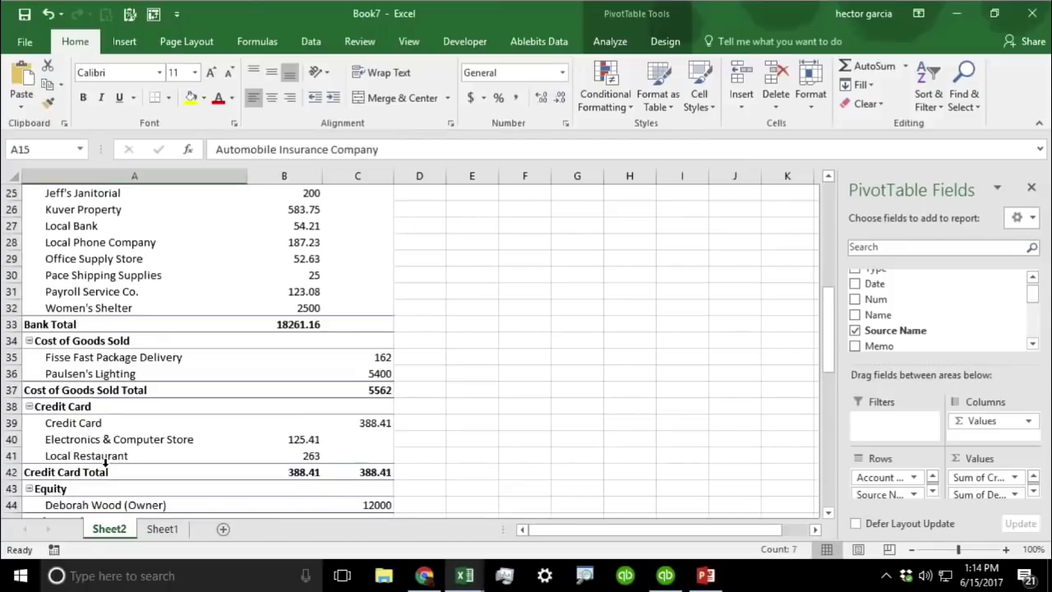
{"action": "left_click_drag", "start_coordinate": [95, 356], "coordinate": [96, 371]}
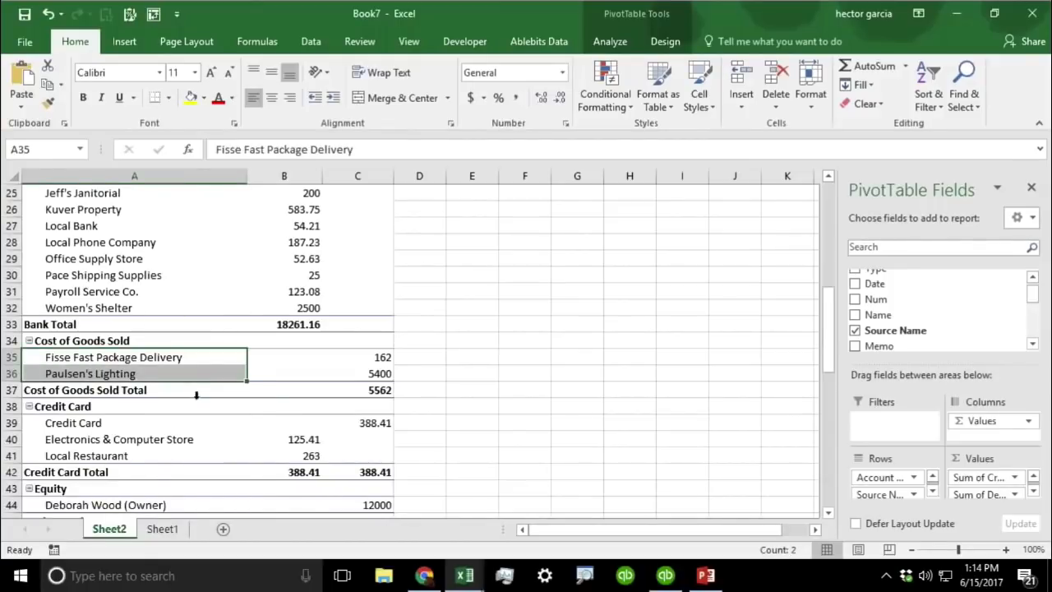
{"action": "scroll", "coordinate": [196, 395], "scroll_direction": "down", "scroll_amount": 2}
{"action": "scroll", "coordinate": [123, 361], "scroll_direction": "down", "scroll_amount": 1}
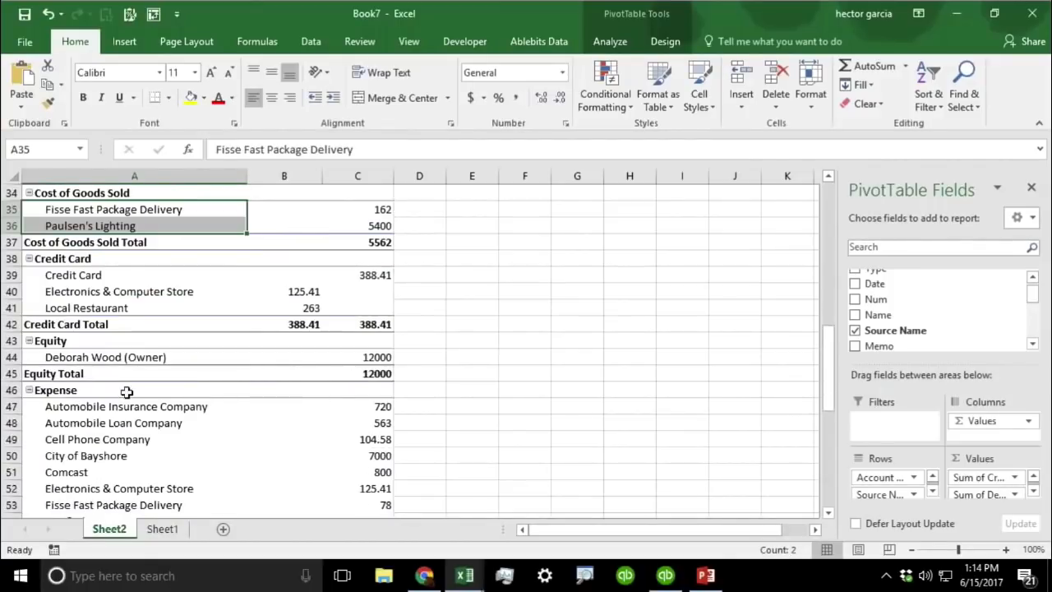
{"action": "left_click_drag", "start_coordinate": [110, 404], "coordinate": [107, 485]}
{"action": "scroll", "coordinate": [107, 489], "scroll_direction": "down", "scroll_amount": 1}
{"action": "scroll", "coordinate": [246, 345], "scroll_direction": "down", "scroll_amount": 1}
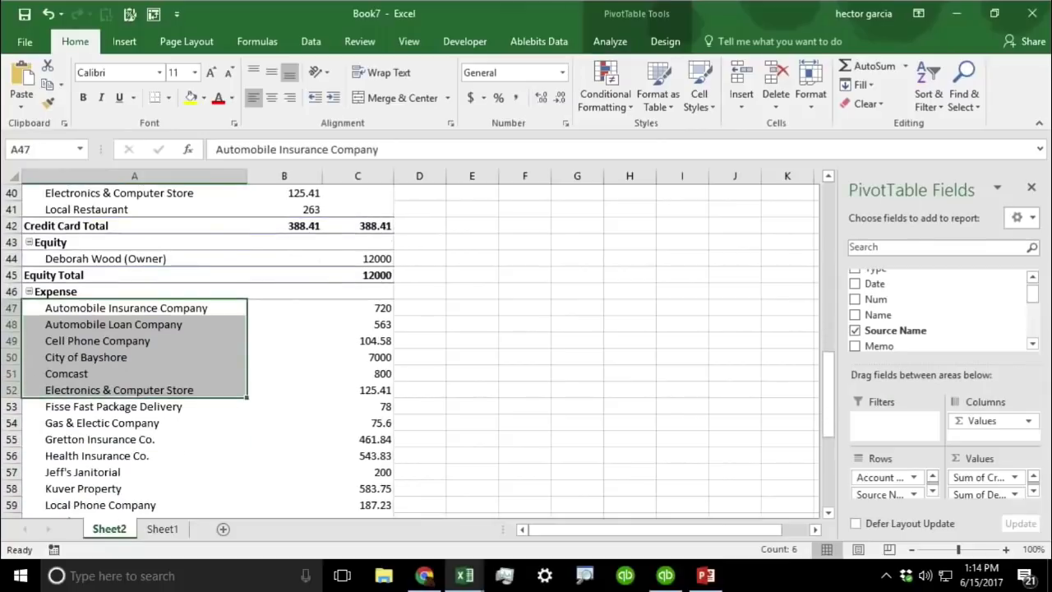
{"action": "scroll", "coordinate": [134, 359], "scroll_direction": "down", "scroll_amount": 7}
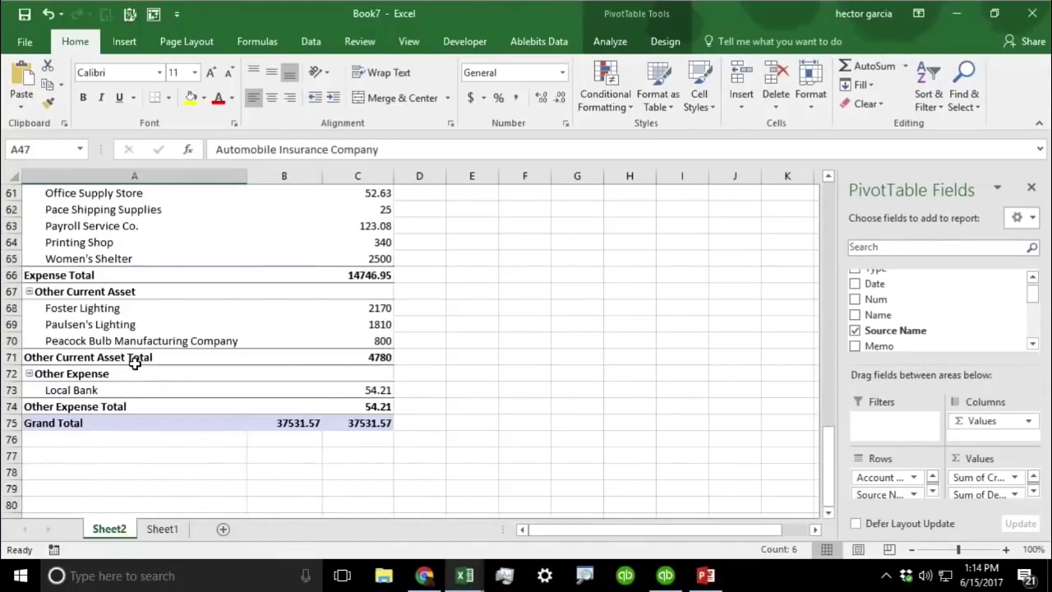
{"action": "scroll", "coordinate": [134, 362], "scroll_direction": "up", "scroll_amount": 2}
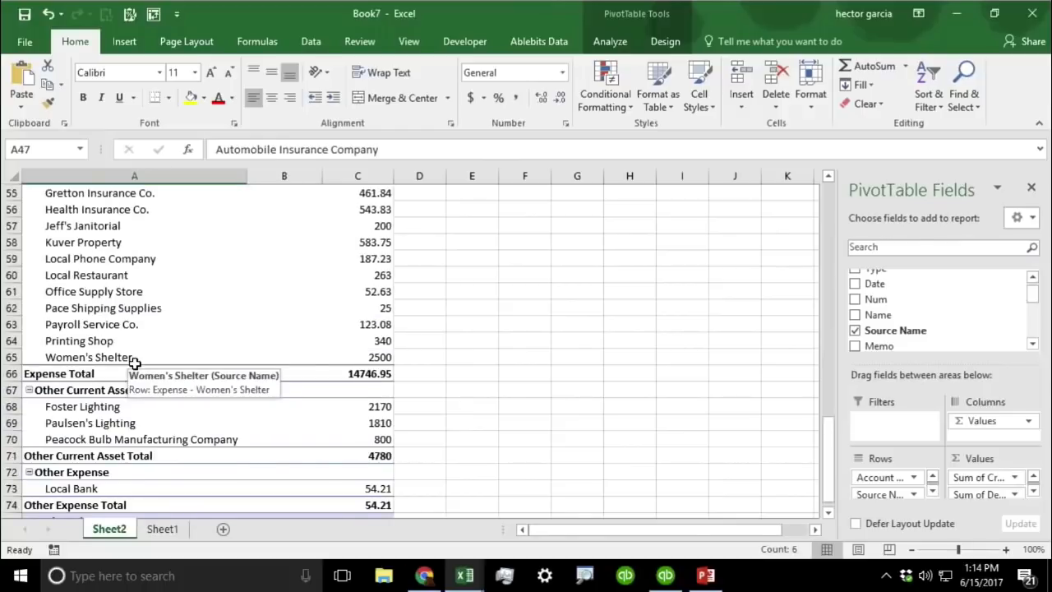
Drill into the Paulsen's Lighting debit under Other Current Asset to extract its underlying transactions to a new sheet
{"action": "left_click", "coordinate": [385, 422]}
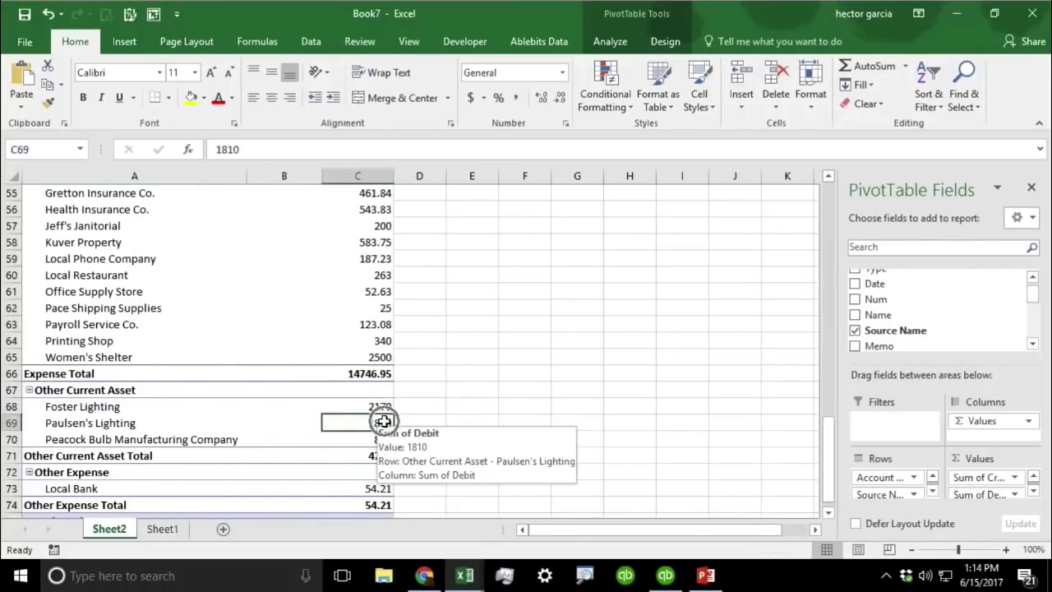
{"action": "double_click", "coordinate": [383, 421]}
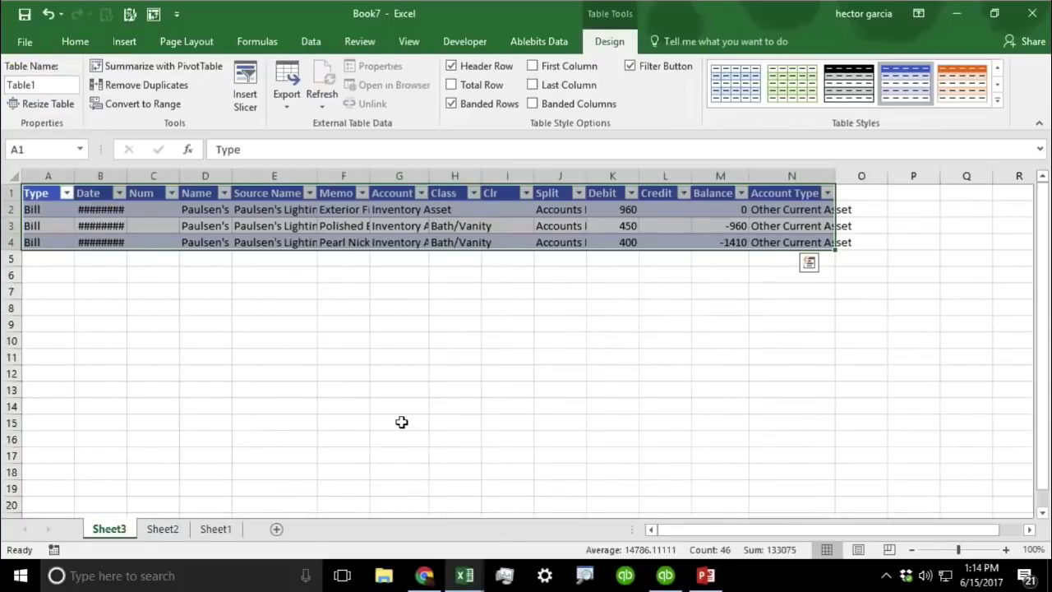
{"action": "left_click", "coordinate": [401, 422]}
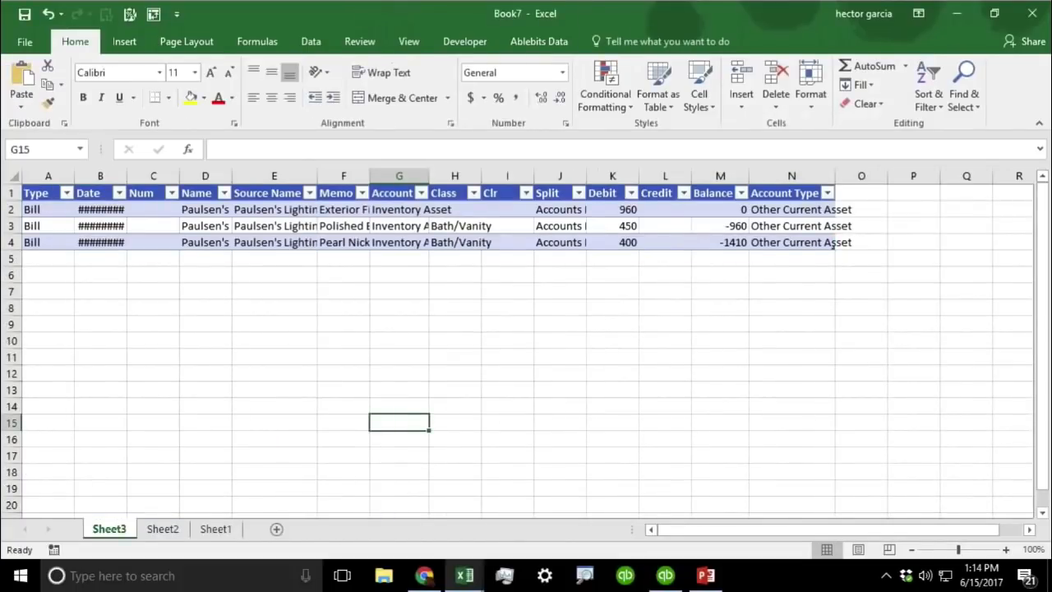
Autofit all columns of the extracted transaction sheet to their contents and deselect the cells
{"action": "left_click", "coordinate": [12, 176]}
{"action": "double_click", "coordinate": [74, 176]}
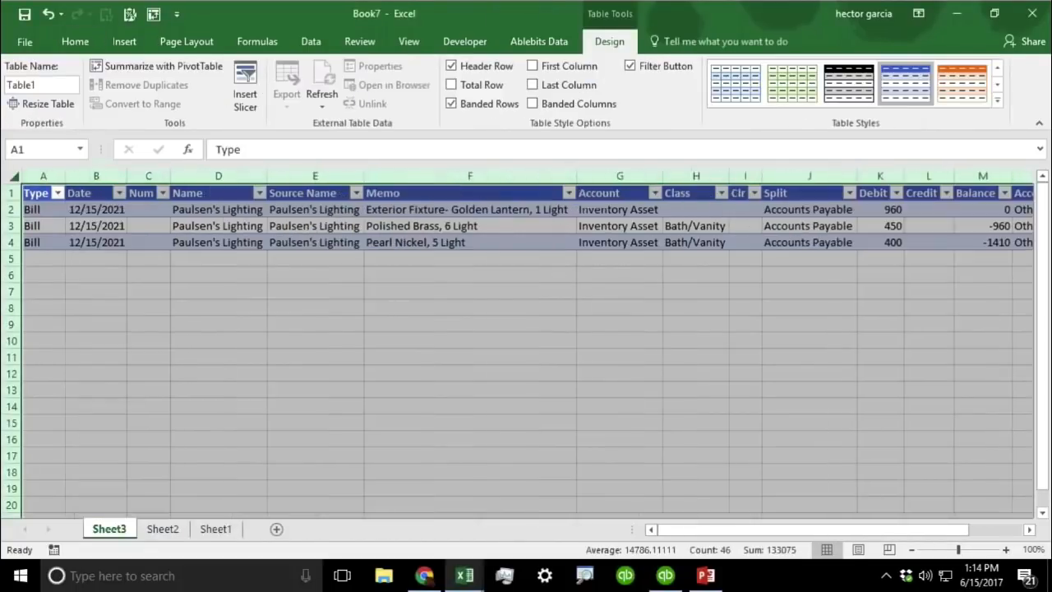
{"action": "left_click", "coordinate": [422, 362]}
{"action": "mouse_move", "coordinate": [732, 527]}
{"action": "left_mouse_down"}
{"action": "mouse_move", "coordinate": [848, 530]}
{"action": "mouse_move", "coordinate": [728, 527]}
{"action": "left_mouse_up"}
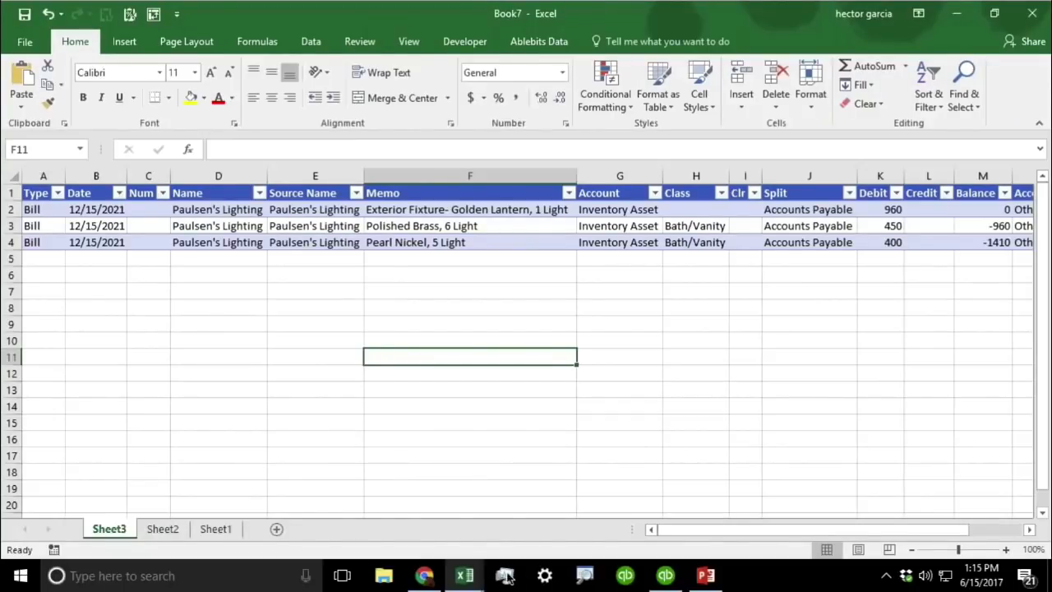
Switch to Chrome and open youtube.com in a new tab
{"action": "left_click", "coordinate": [424, 575]}
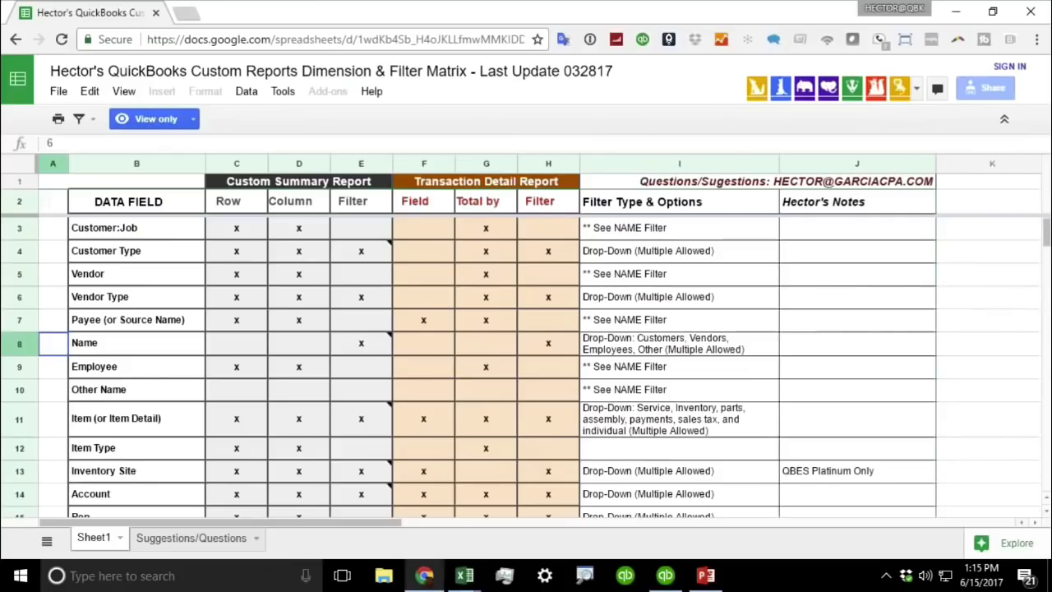
{"action": "left_click", "coordinate": [182, 13]}
{"action": "type", "text": "youtube.com"}
{"action": "key", "text": "Return"}
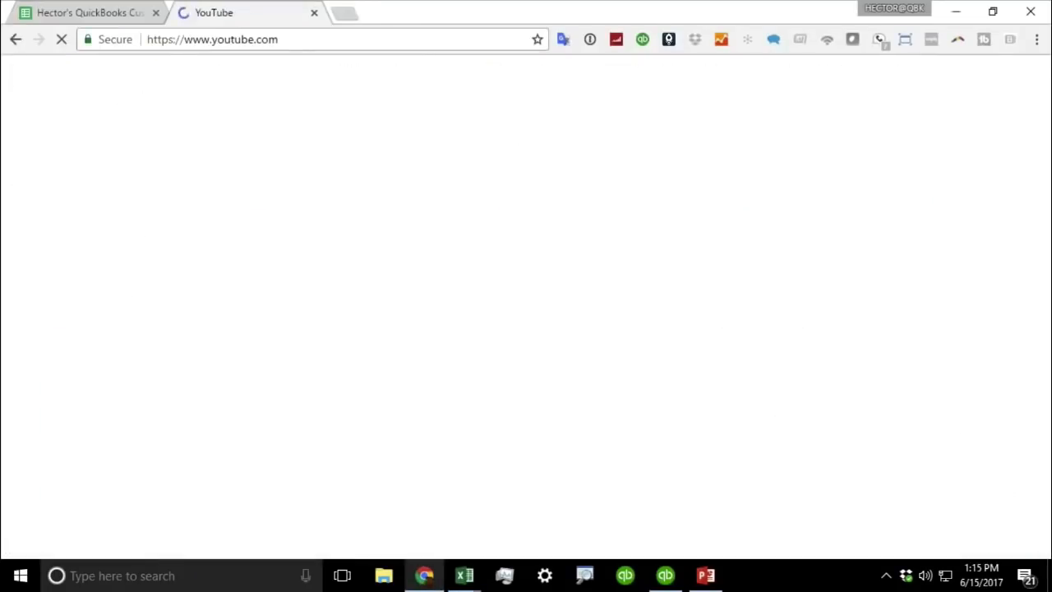
Search YouTube for the presenter's name followed by "pivot table"
{"action": "type", "text": "hector ha"}
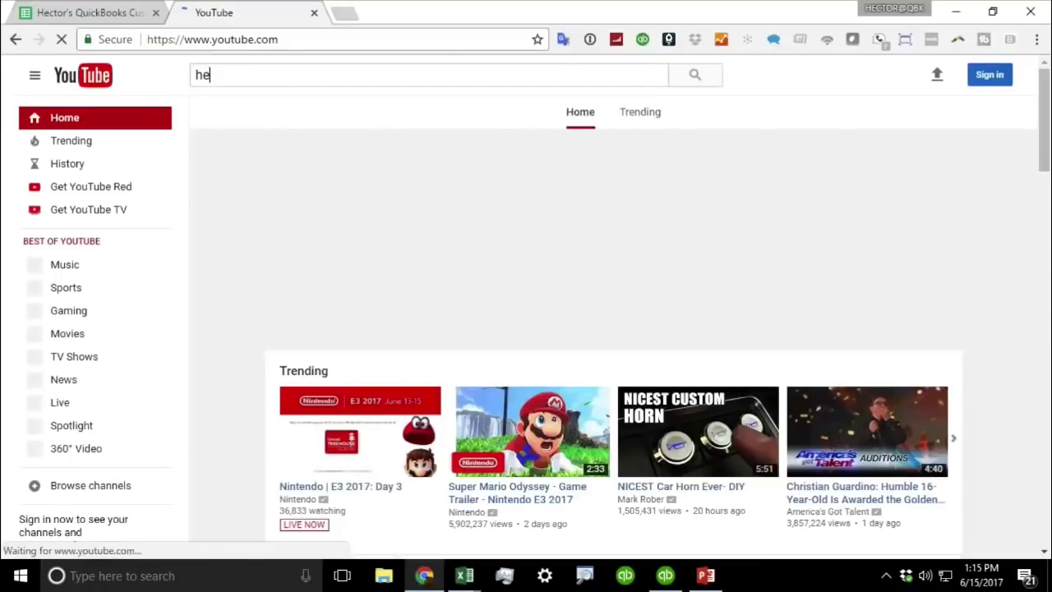
{"action": "key", "text": "BackSpace"}
{"action": "key", "text": "BackSpace"}
{"action": "key", "text": "BackSpace"}
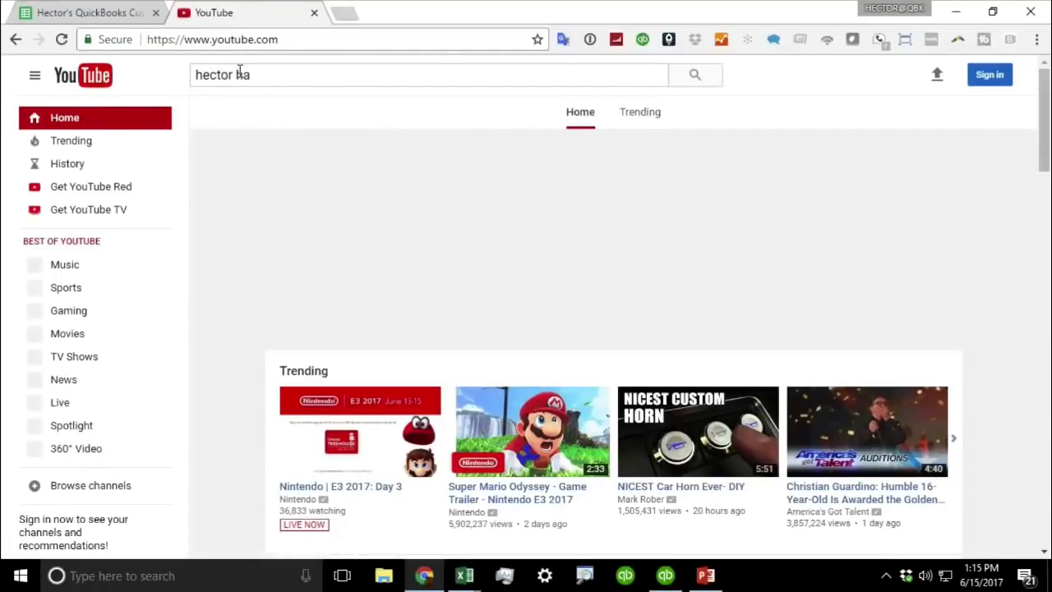
{"action": "type", "text": "garcia pic"}
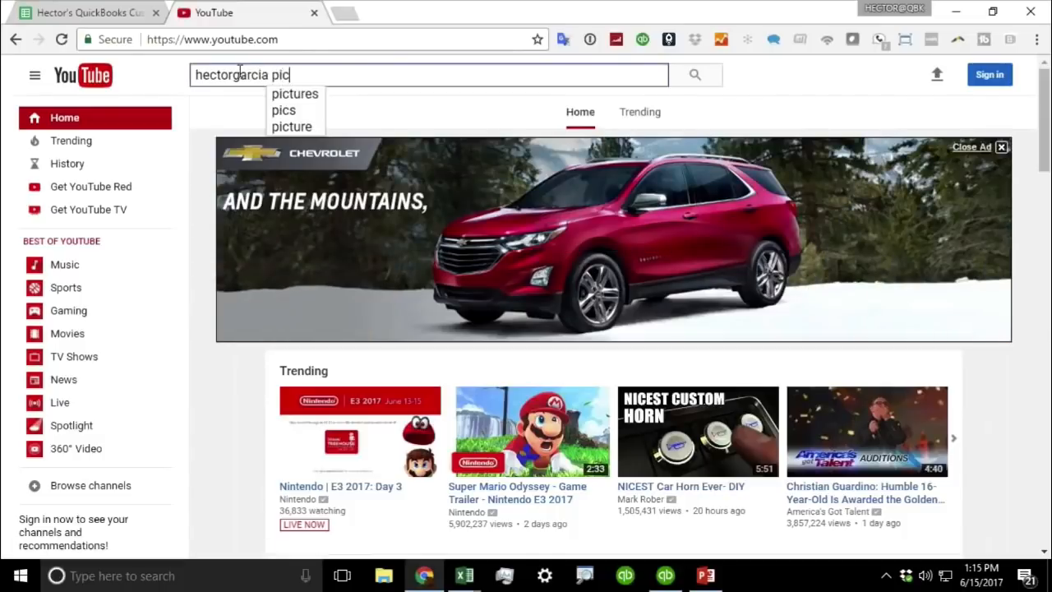
{"action": "key", "text": "BackSpace"}
{"action": "type", "text": "vot table"}
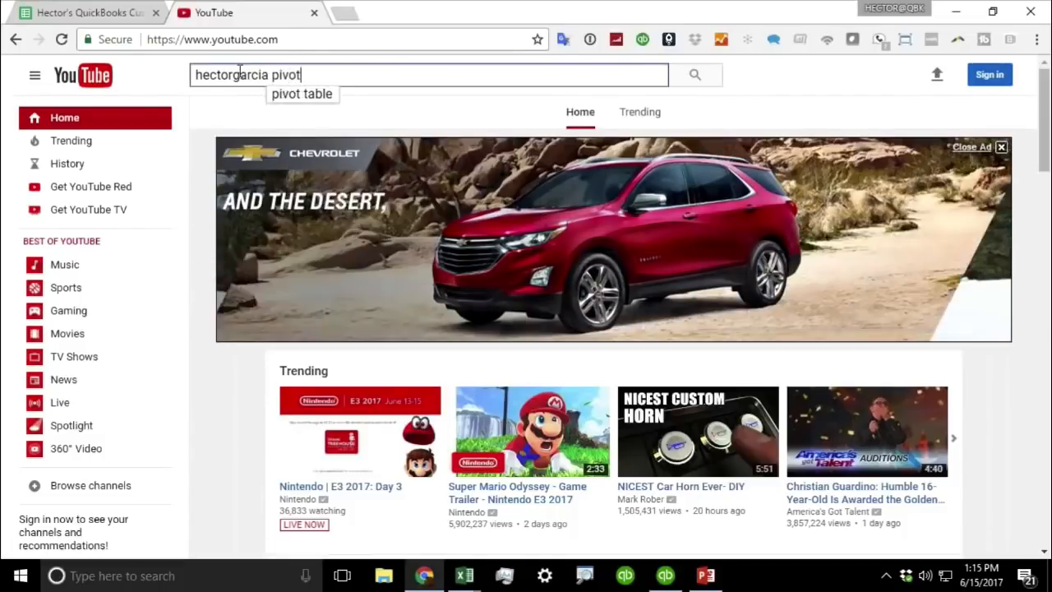
{"action": "key", "text": "Return"}
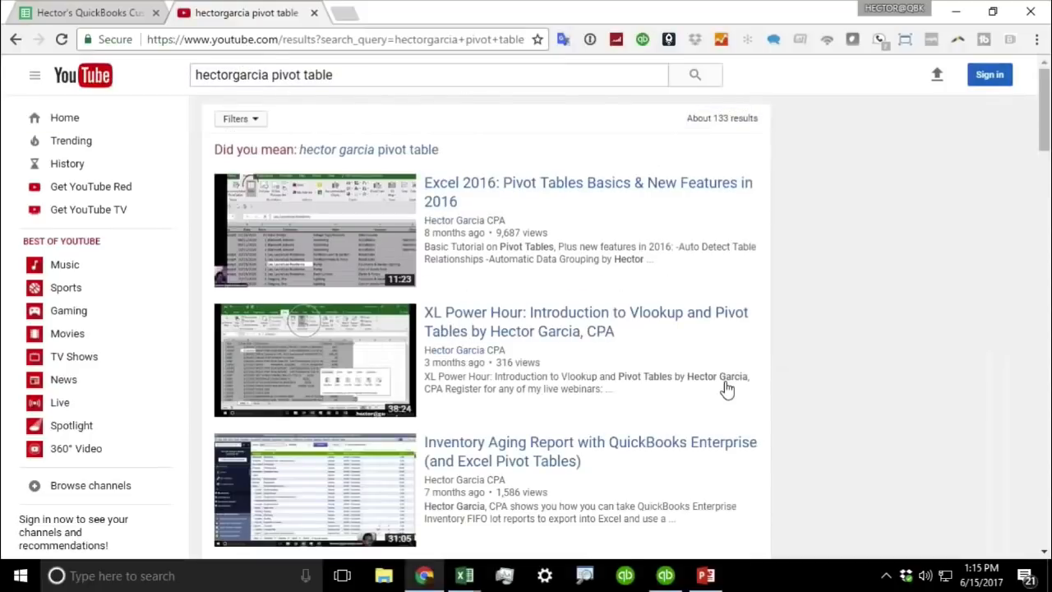
Open the "XL Power Hour: Introduction to Vlookup and Pivot Tables" video from the search results, and close its tab
{"action": "scroll", "coordinate": [726, 388], "scroll_direction": "down", "scroll_amount": 1}
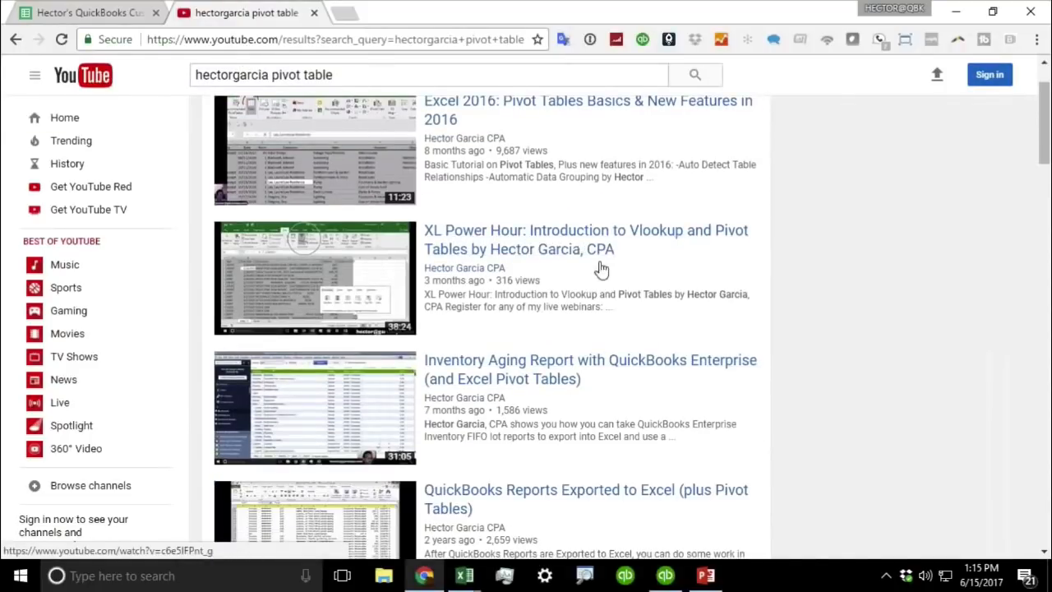
{"action": "left_click", "coordinate": [406, 278]}
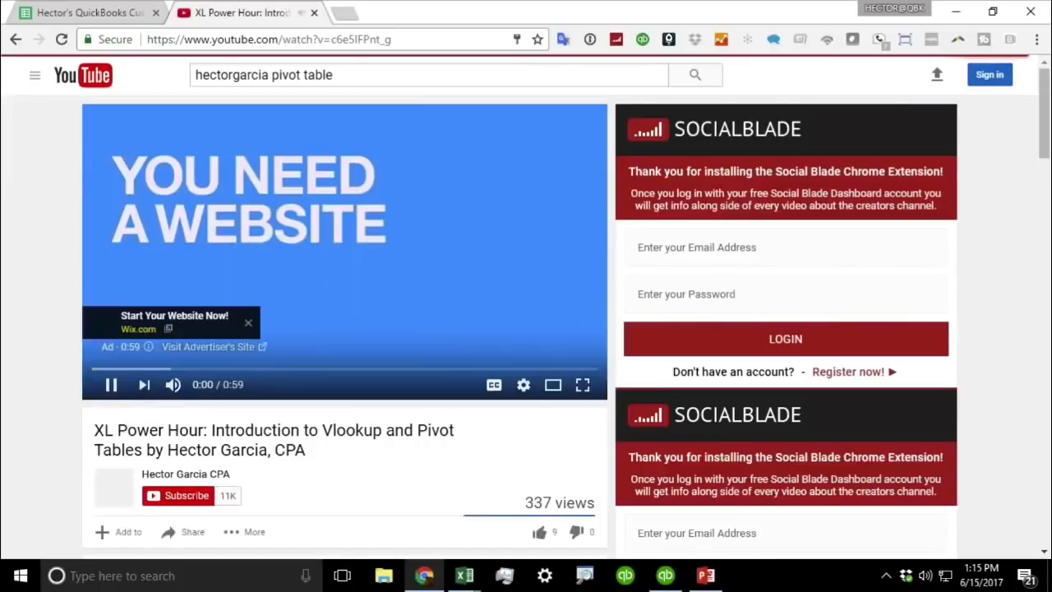
{"action": "left_click", "coordinate": [313, 12]}
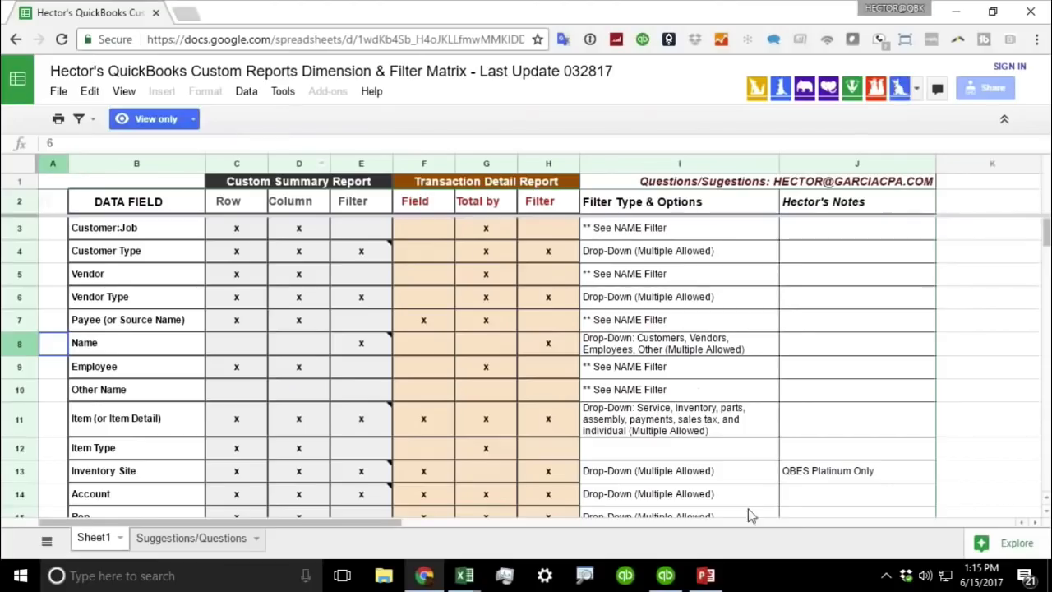
Switch to PowerPoint and start the slide show from the "When to use Excel for reports" slide
{"action": "left_click", "coordinate": [705, 575]}
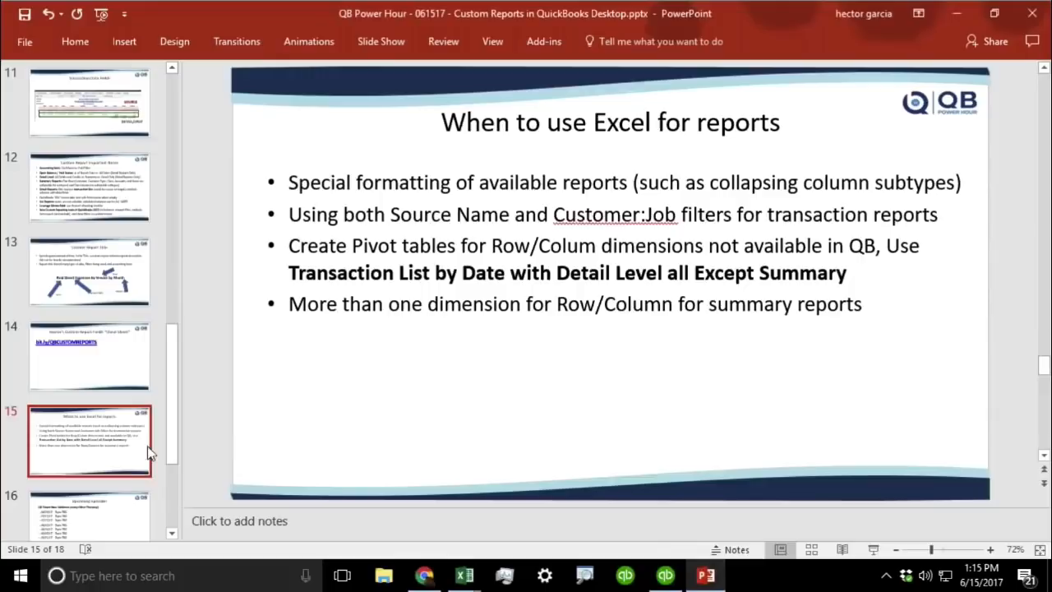
{"action": "left_click", "coordinate": [873, 549]}
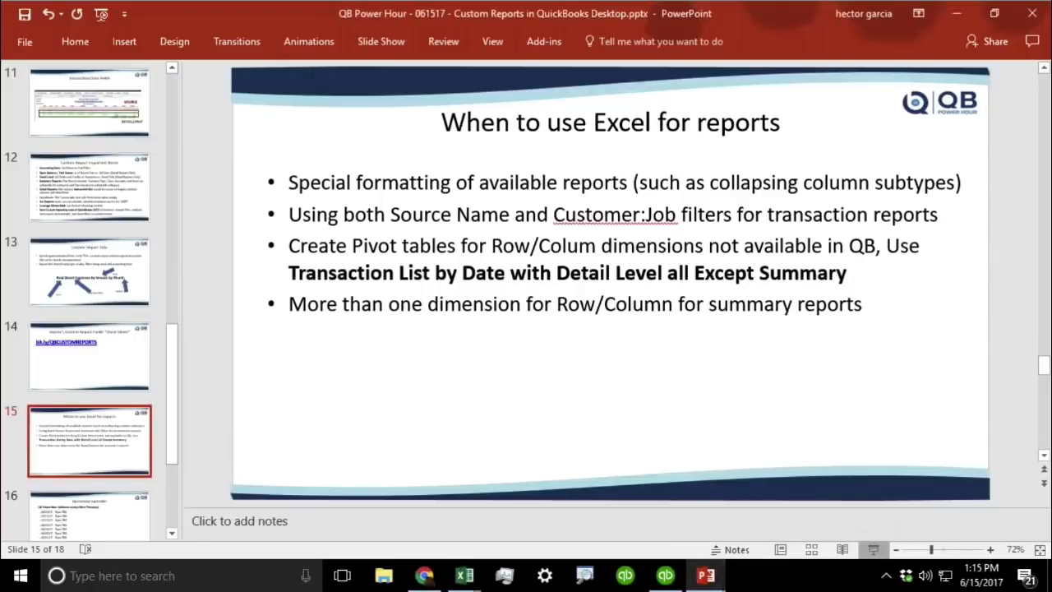